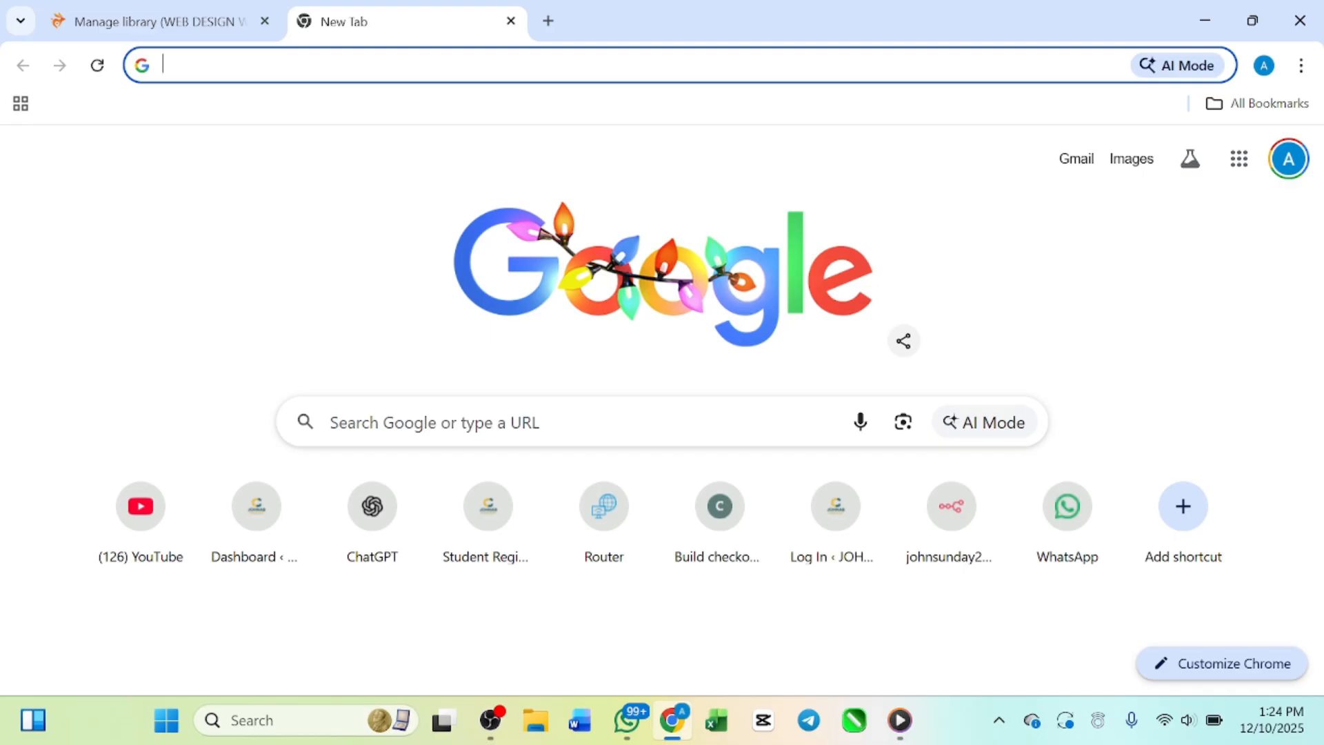
Step: Search the web for "nigeria stock markrt"
click(352, 65)
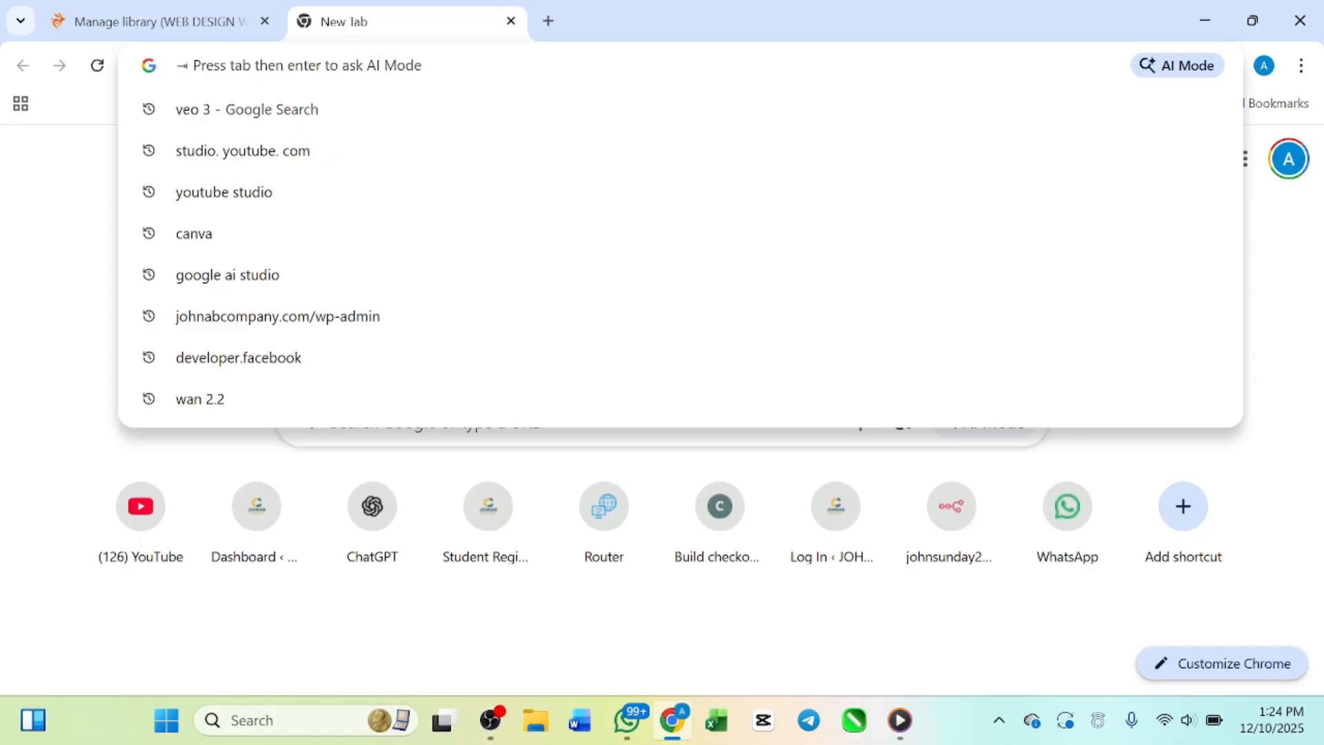
text(niger)
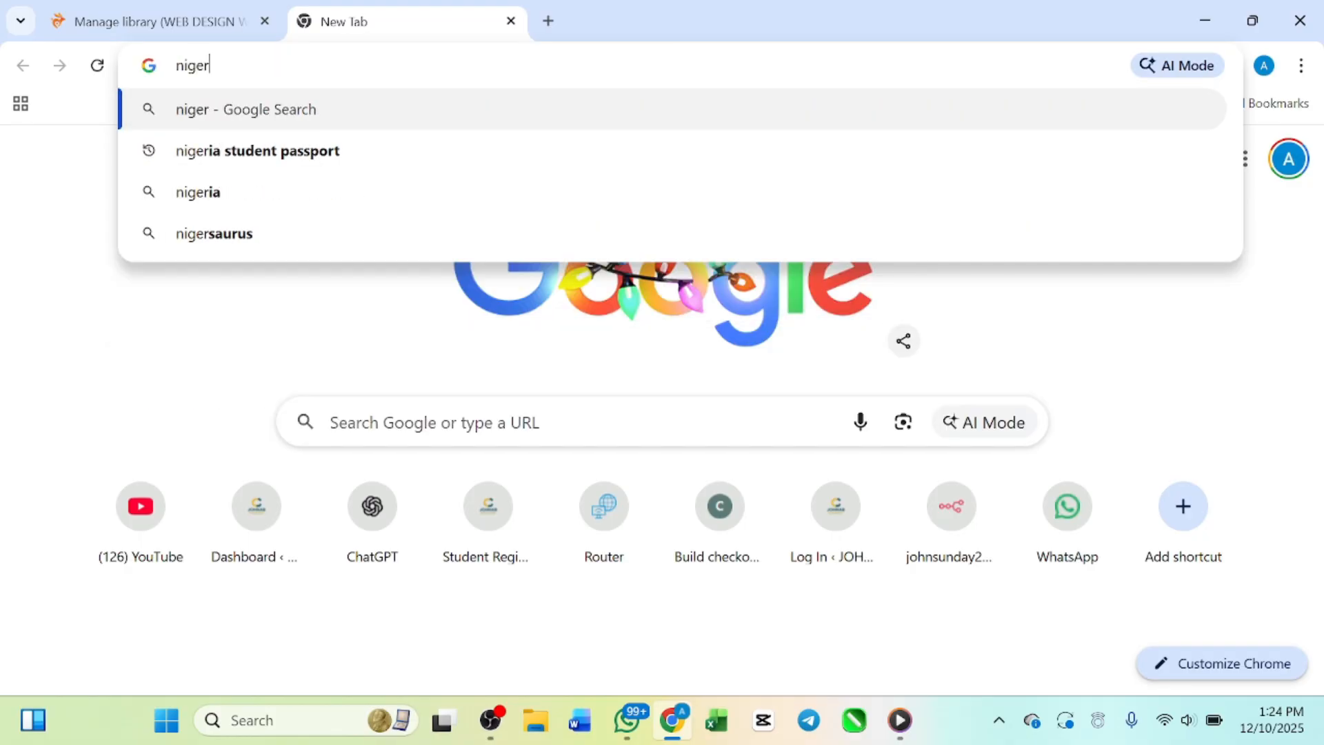
text(ia)
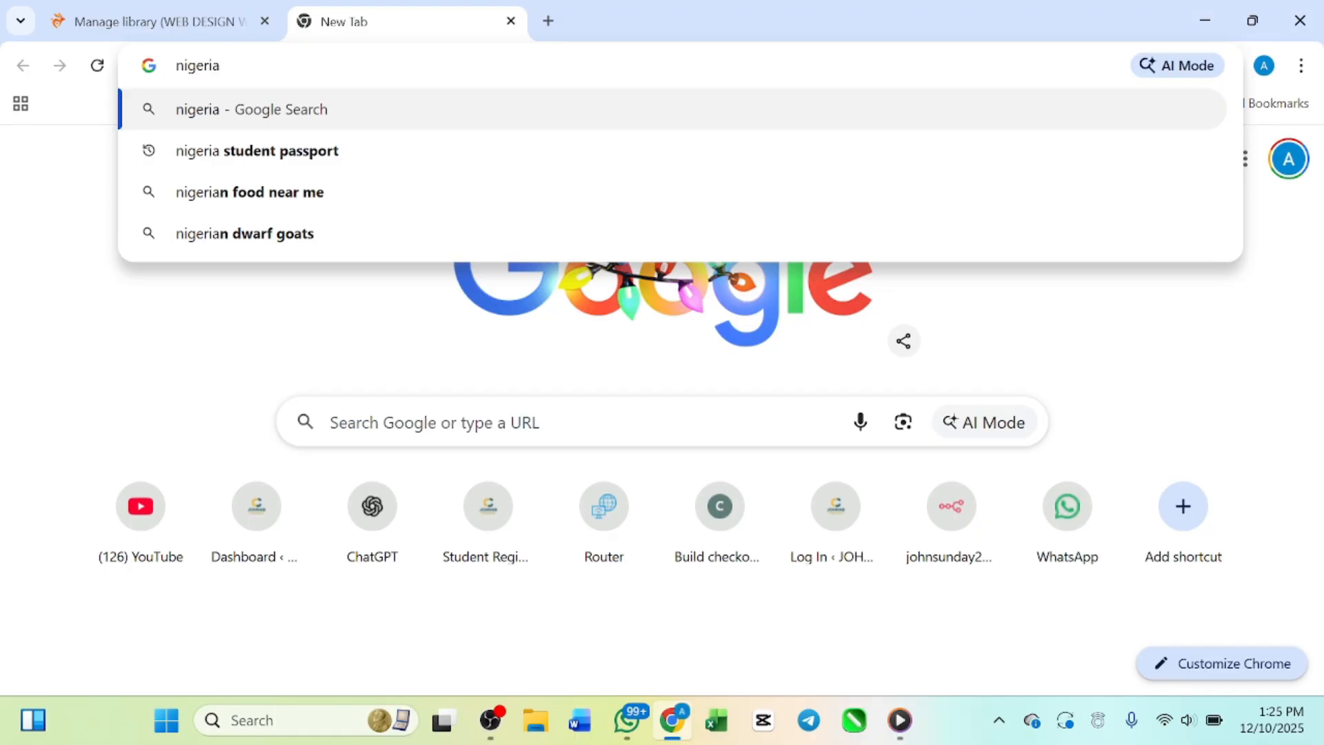
text( stock)
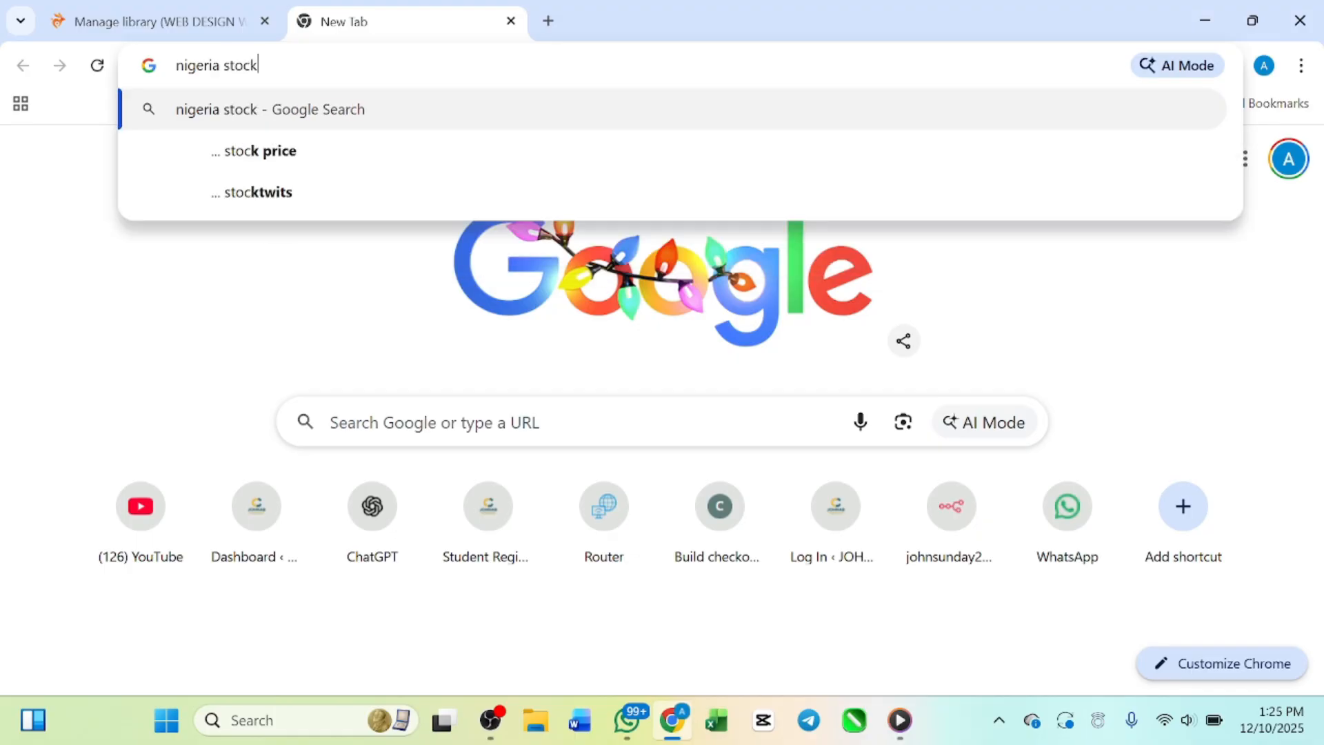
text( markrt)
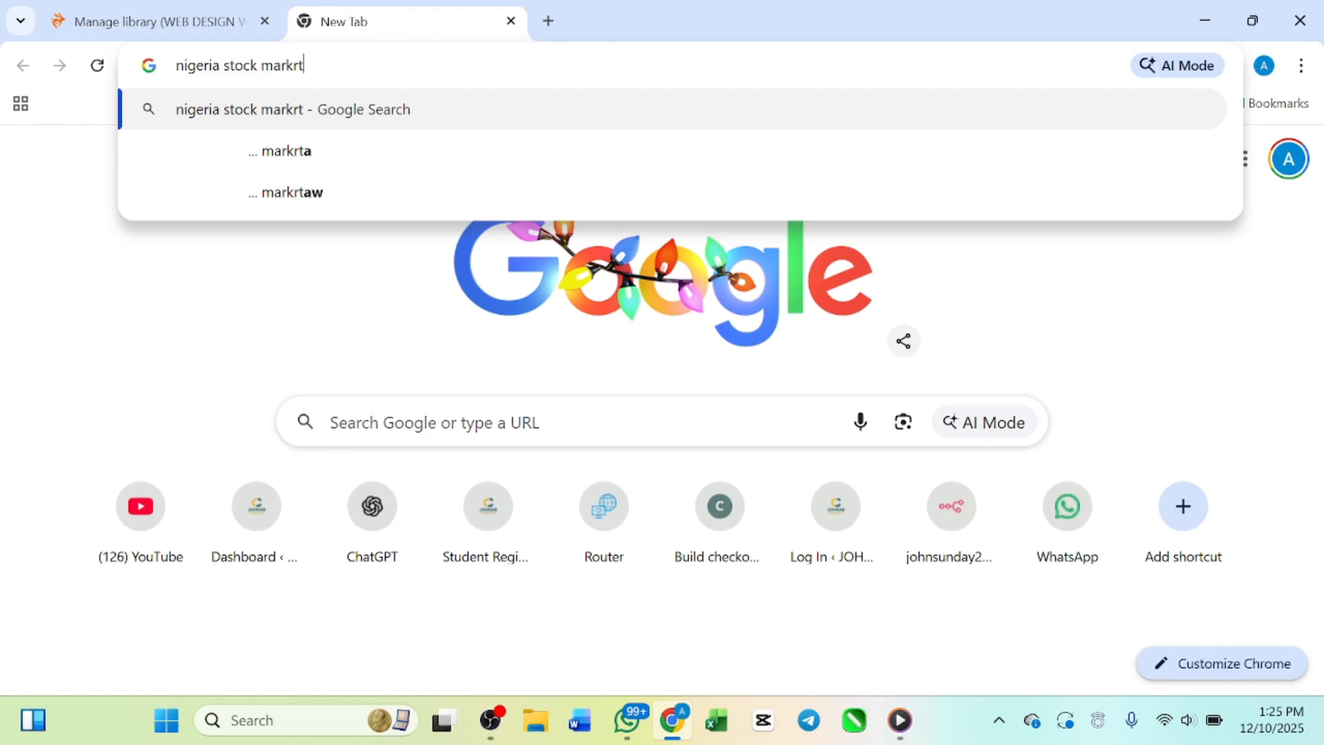
key(Return)
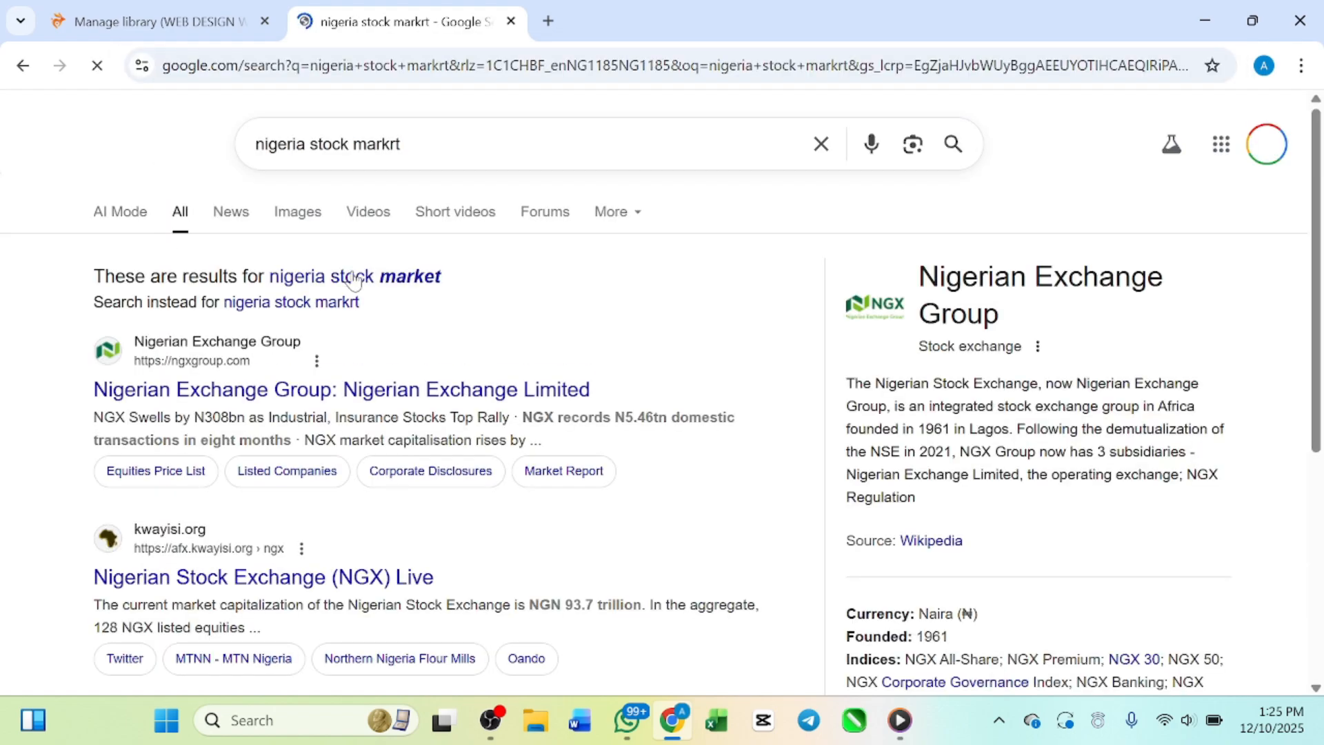
Step: Look through the Nigerian stock market search results and open the Nigerian Exchange Group website
scroll(289, 338, down, 1)
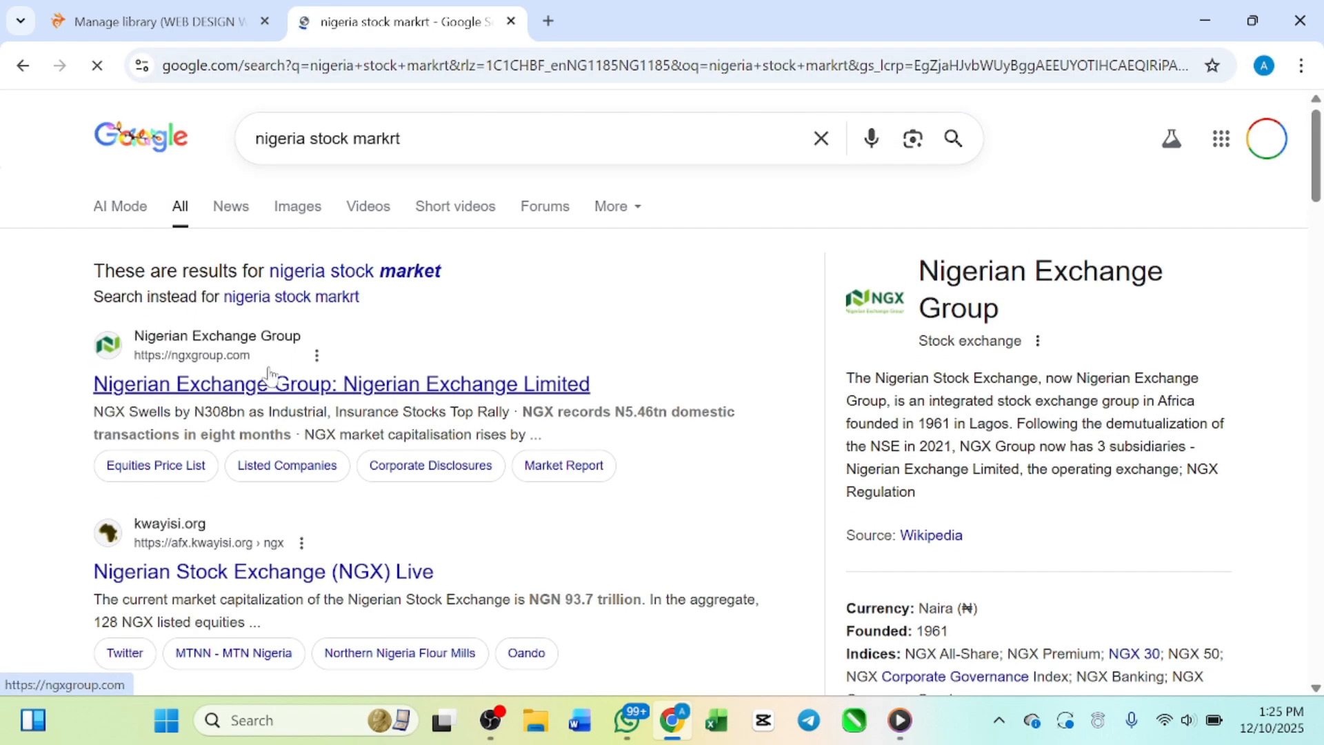
scroll(250, 447, down, 2)
scroll(248, 447, down, 1)
scroll(248, 447, up, 1)
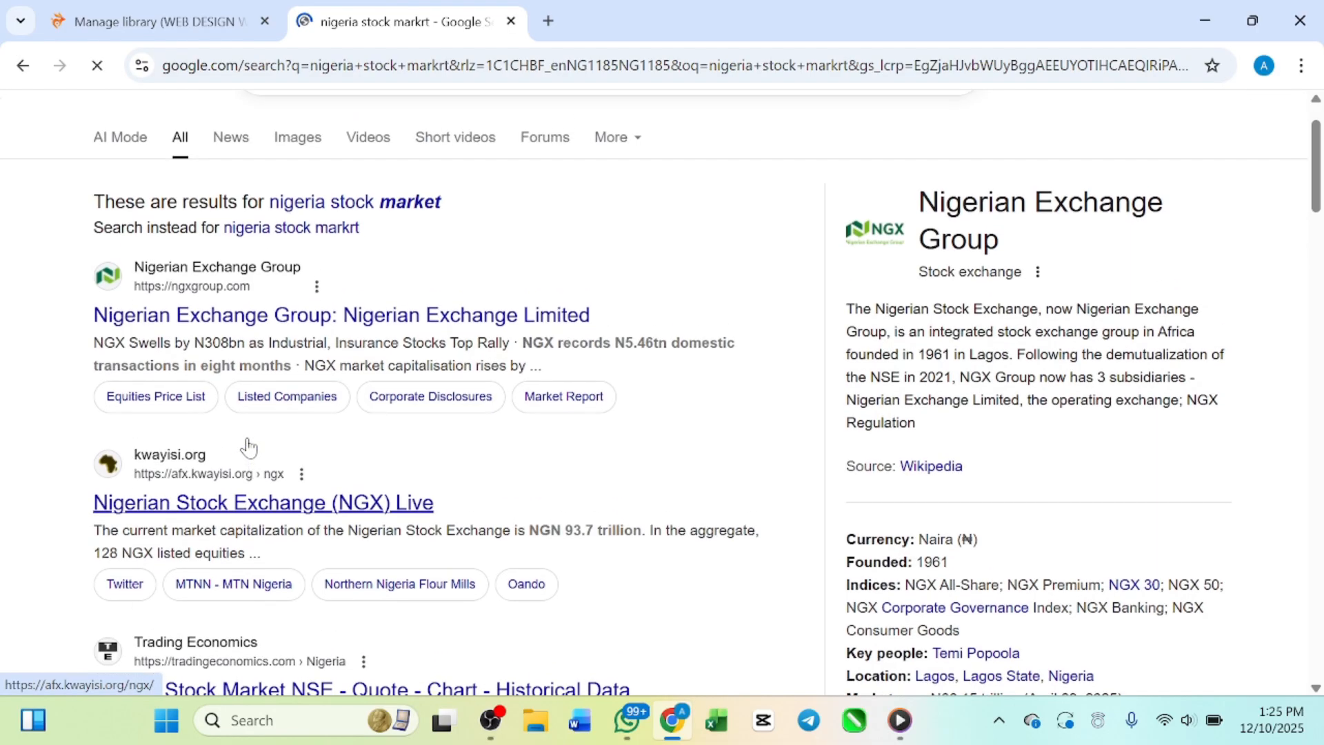
scroll(248, 447, down, 1)
scroll(248, 447, up, 1)
scroll(249, 447, down, 6)
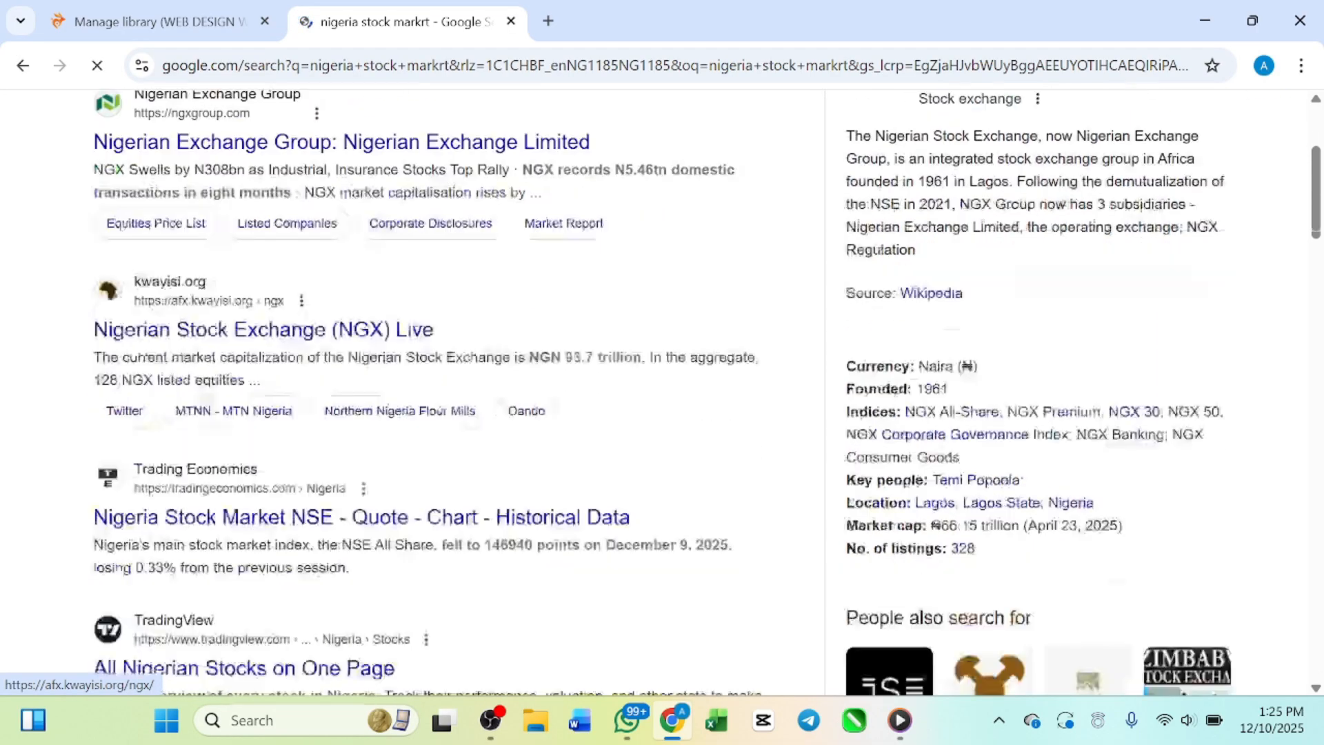
scroll(250, 446, down, 1)
scroll(250, 447, up, 1)
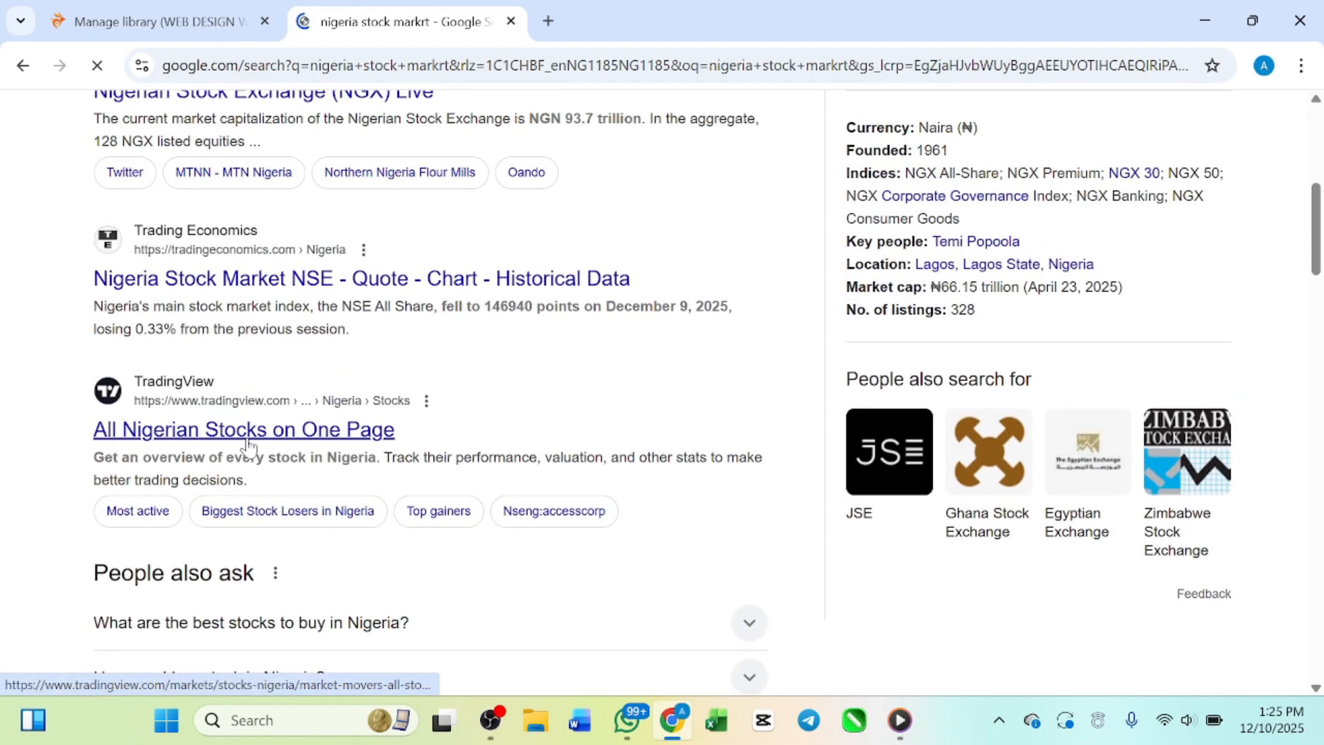
scroll(248, 447, up, 3)
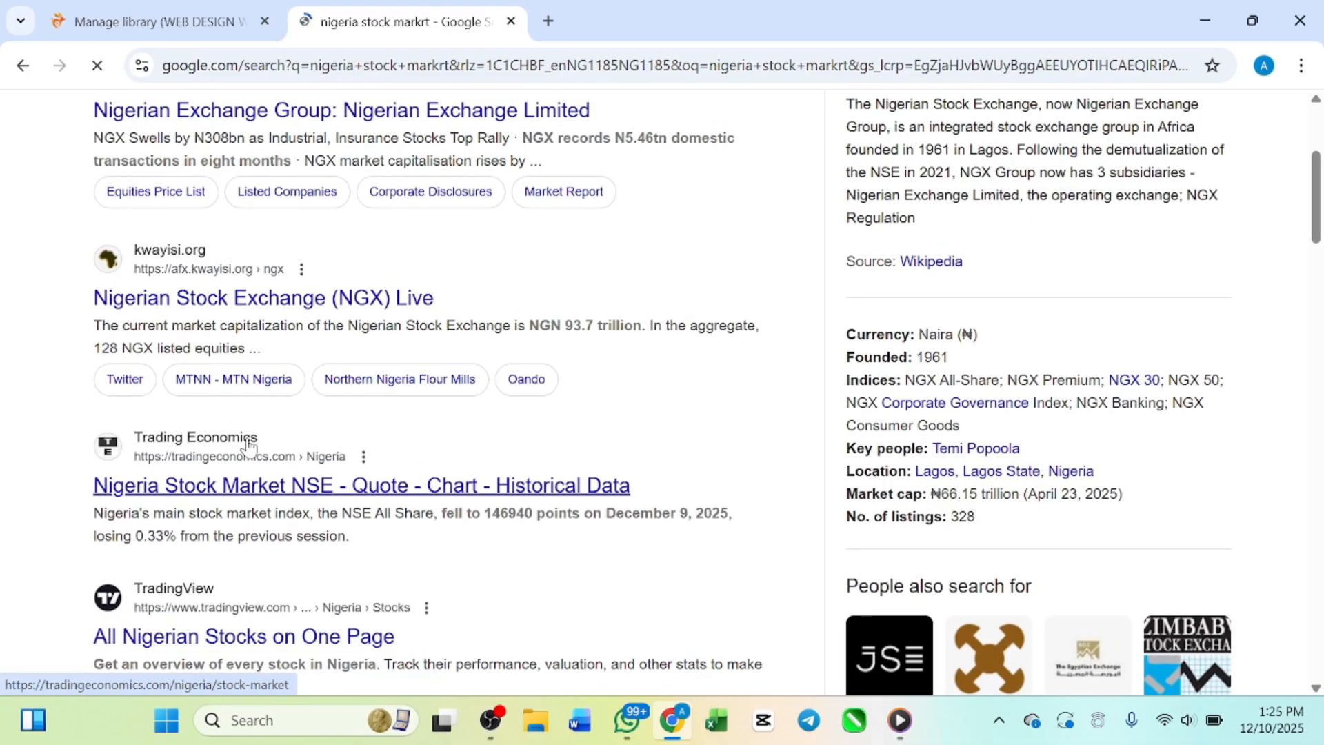
scroll(399, 345, up, 4)
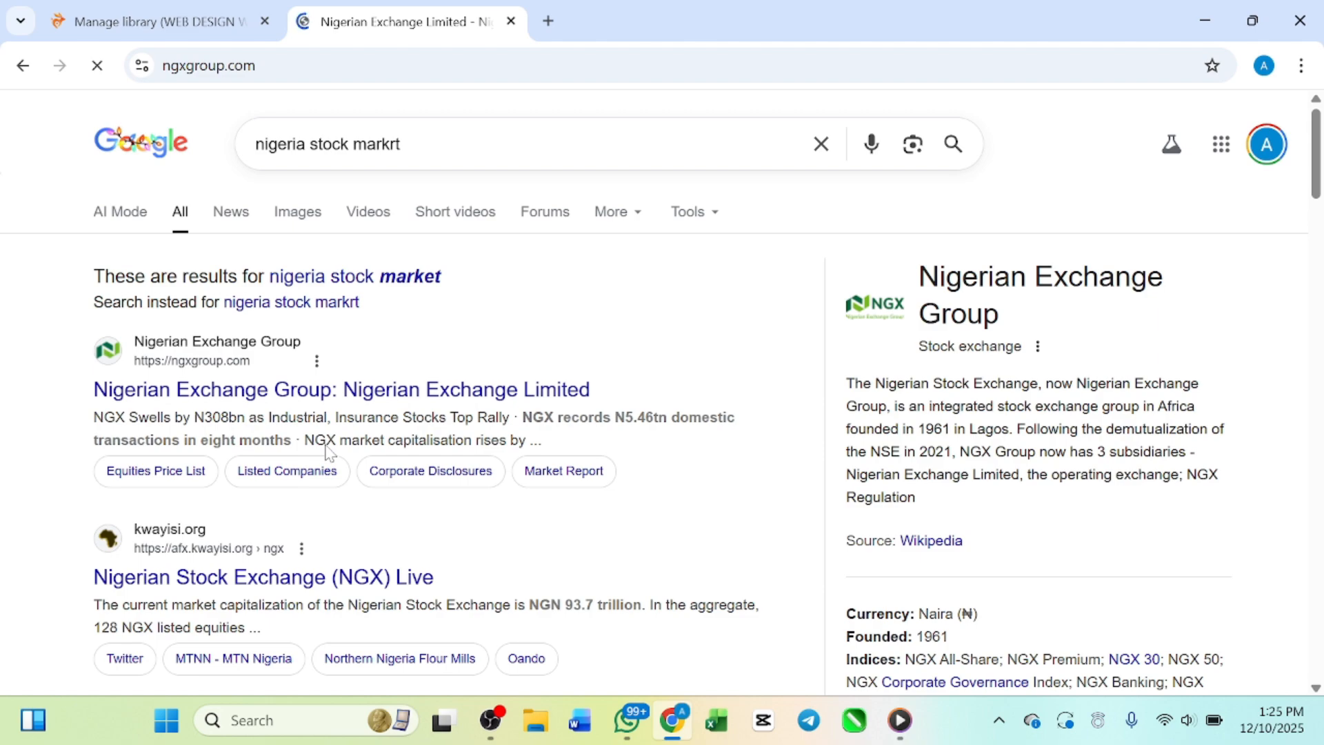
Step: Search the web for "nigeria stock market pdf" in a new browser tab
key(ctrl+t)
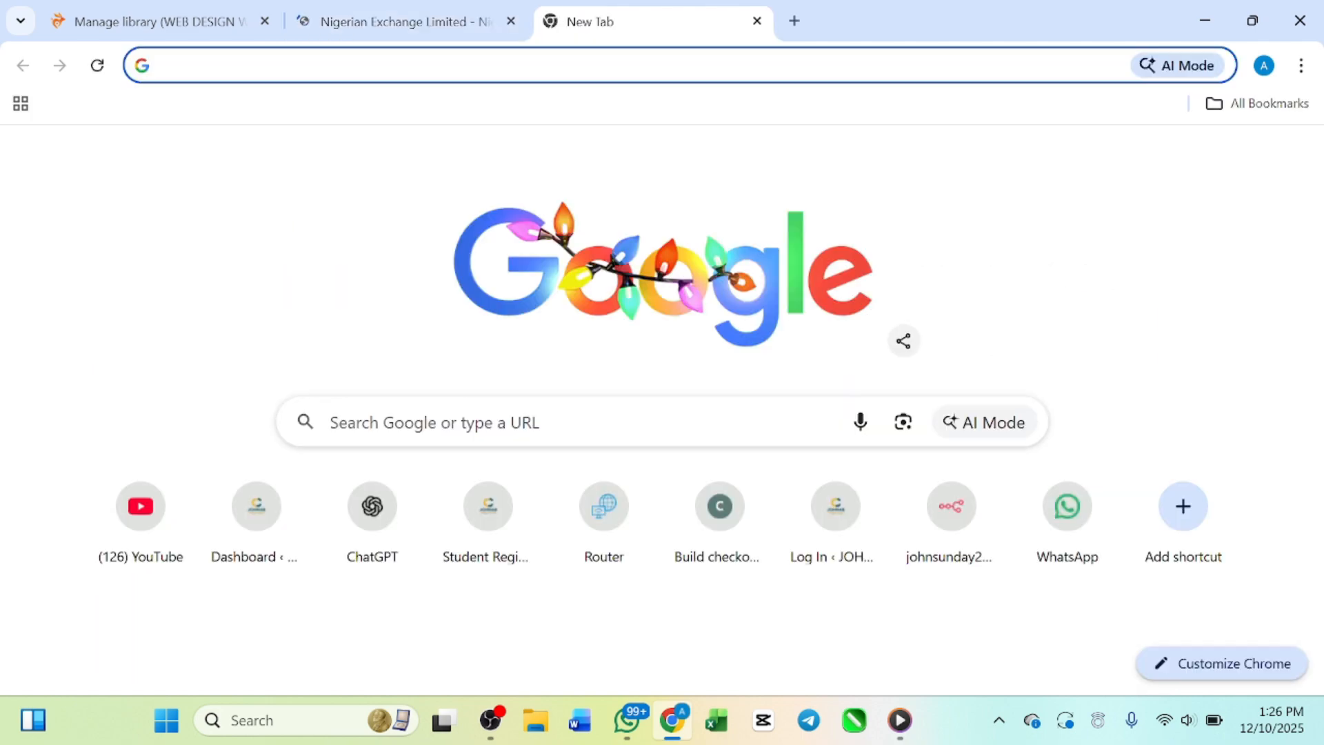
text(s)
key(BackSpace)
key(BackSpace)
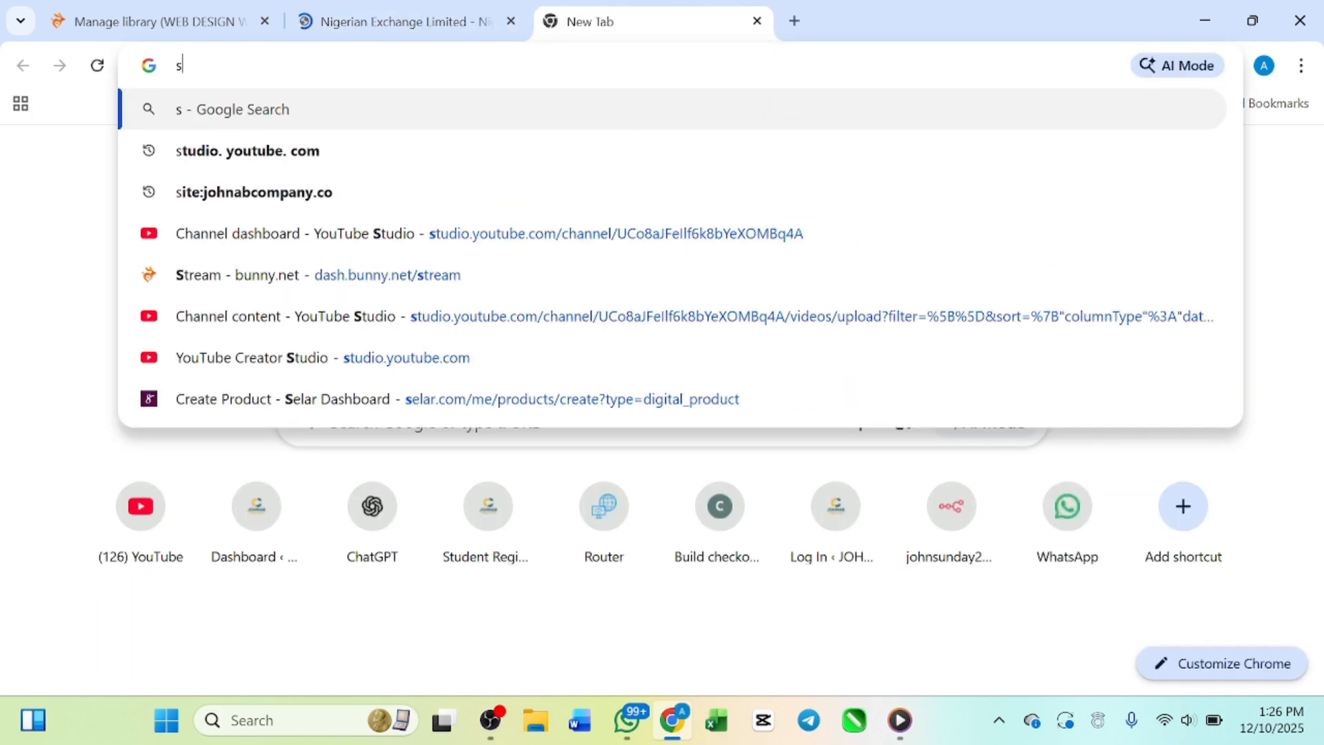
text(niger)
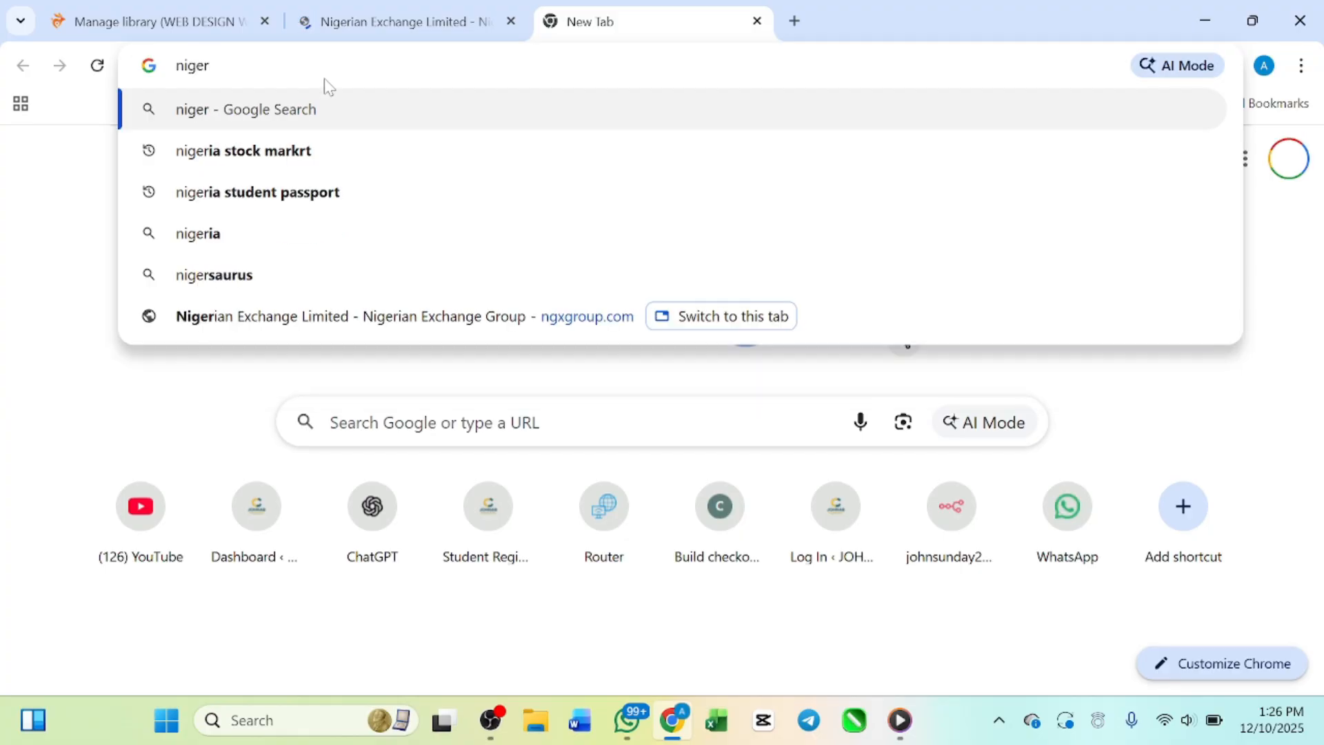
text(ia st)
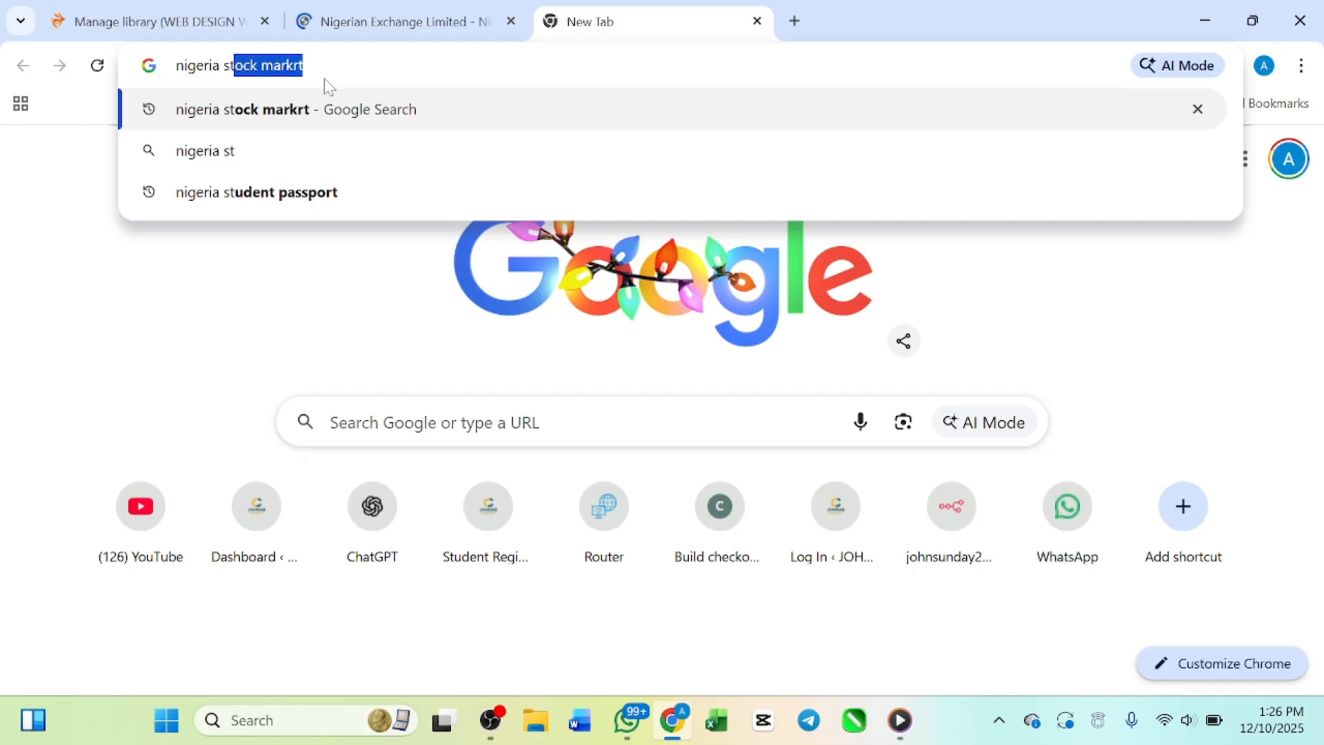
text(ock)
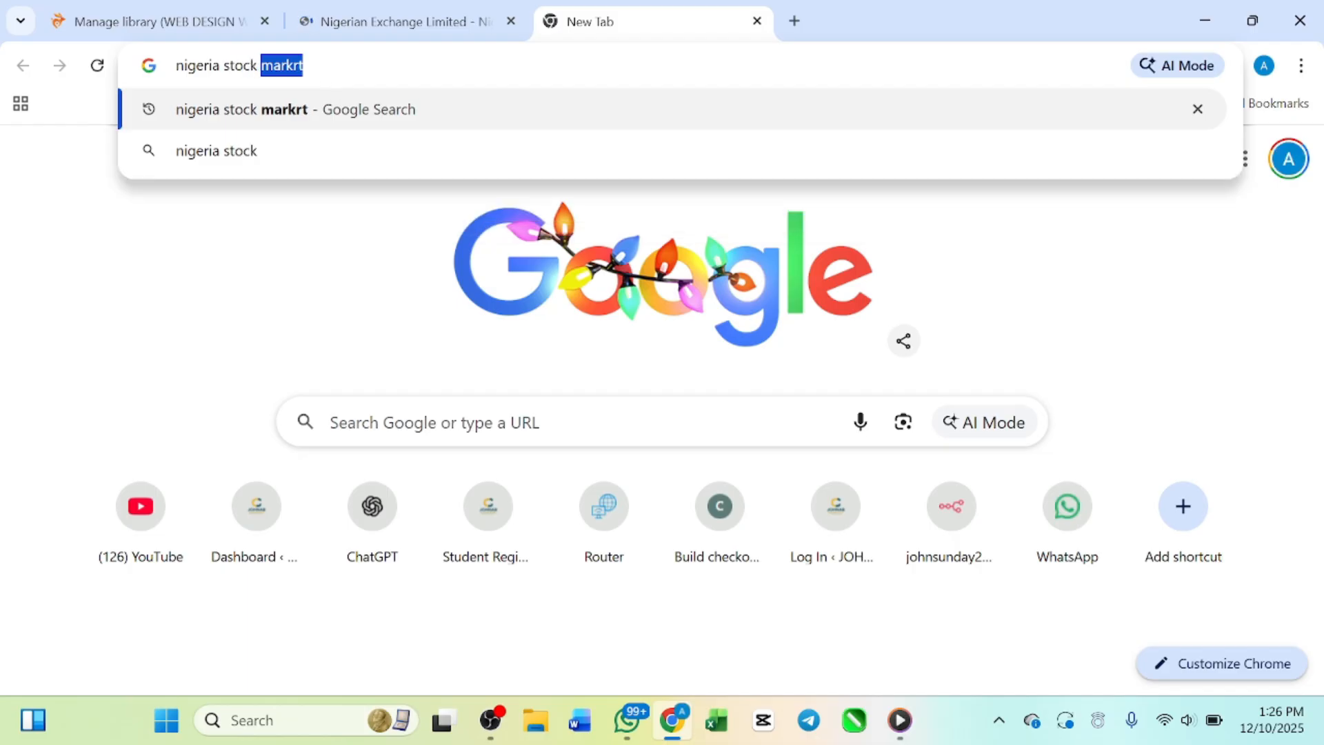
key(Right)
key(BackSpace)
key(BackSpace)
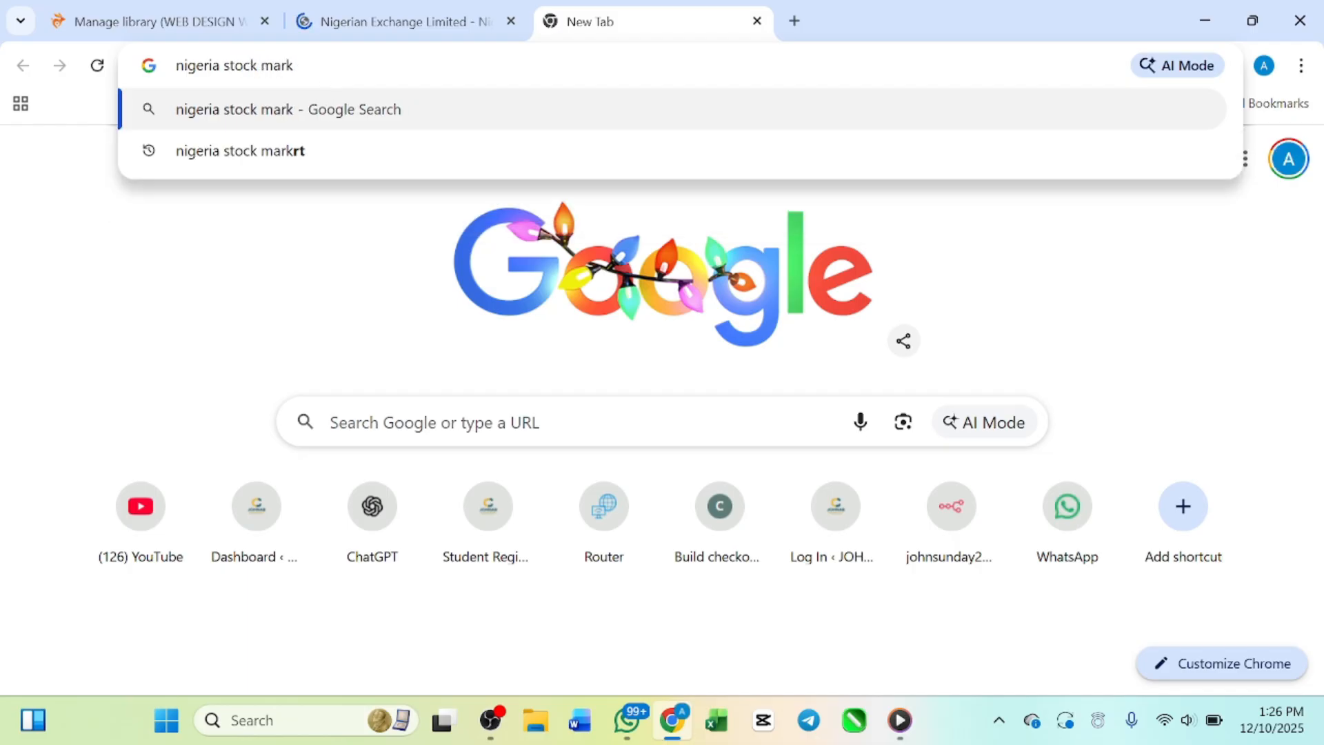
text(et pdf)
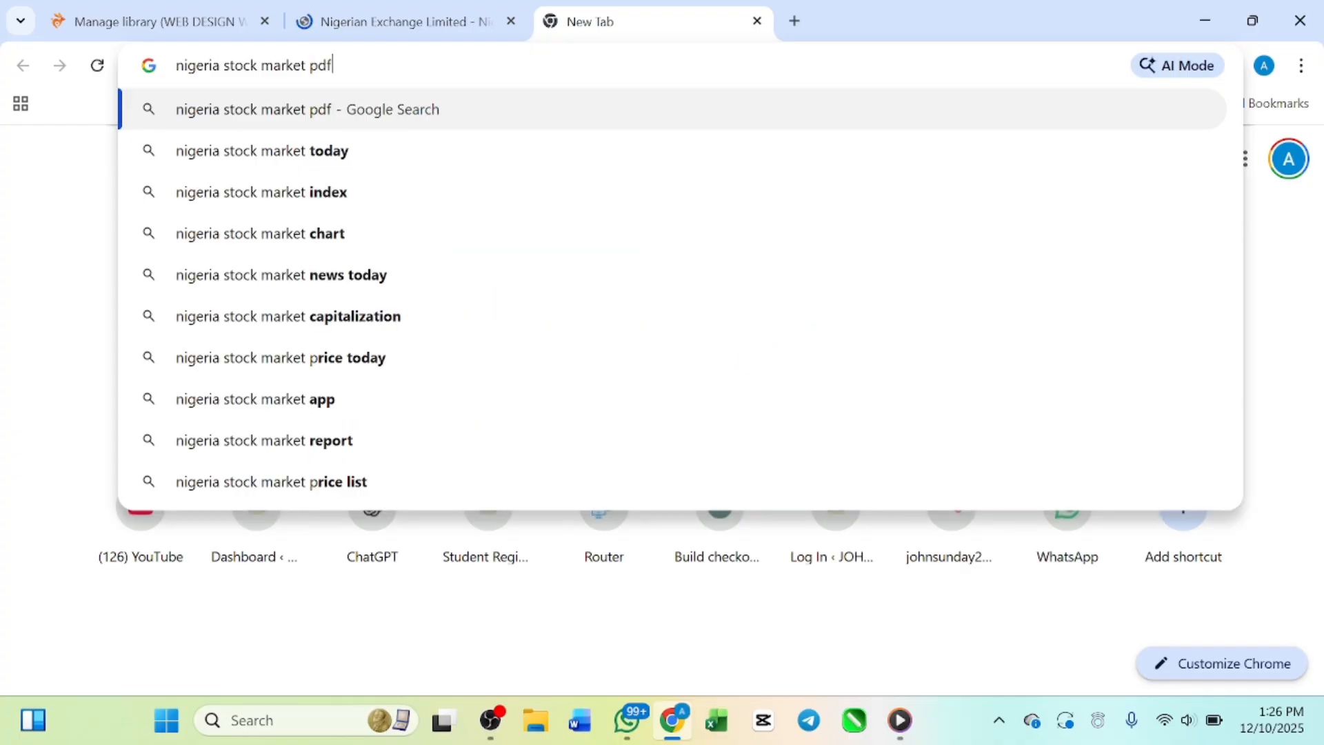
key(Return)
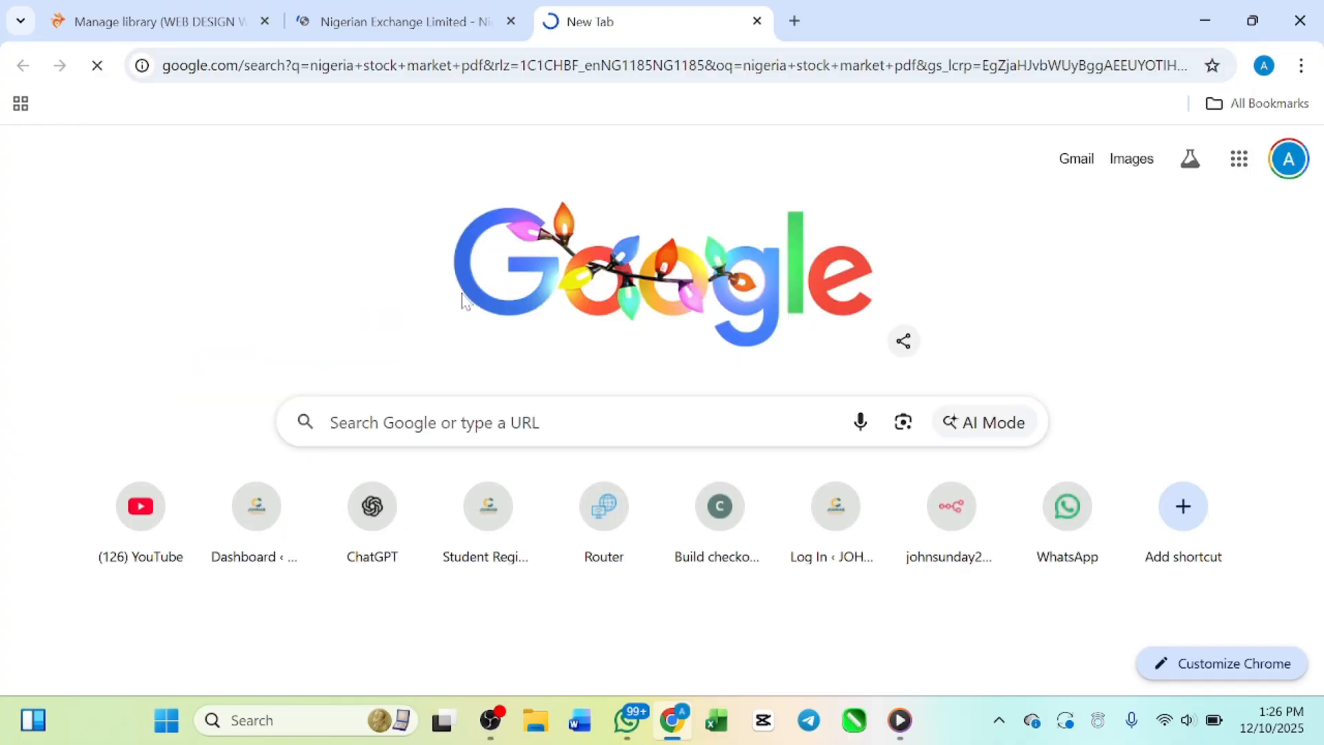
Step: Look through the PDF search results and open the SSRN paper "stock investment in nigeria: its process and benefits"
scroll(461, 299, down, 1)
scroll(662, 393, down, 5)
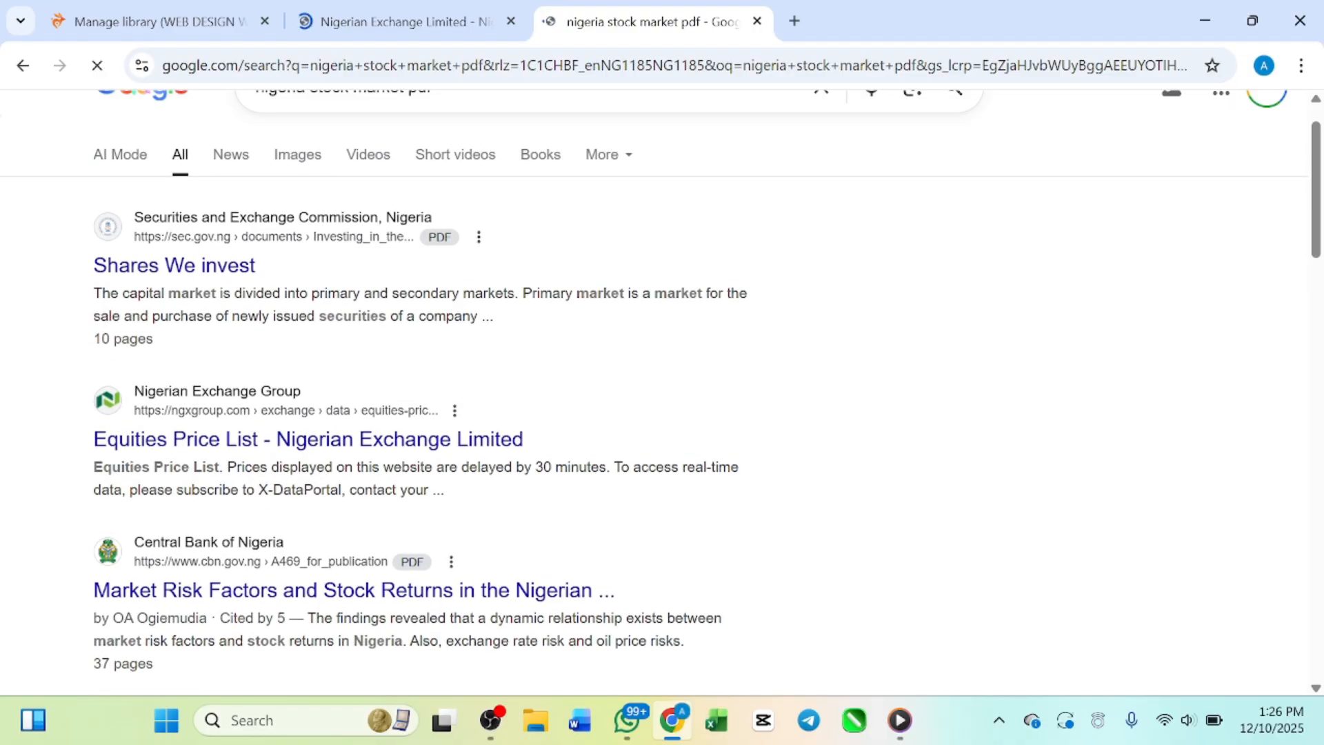
scroll(319, 349, up, 5)
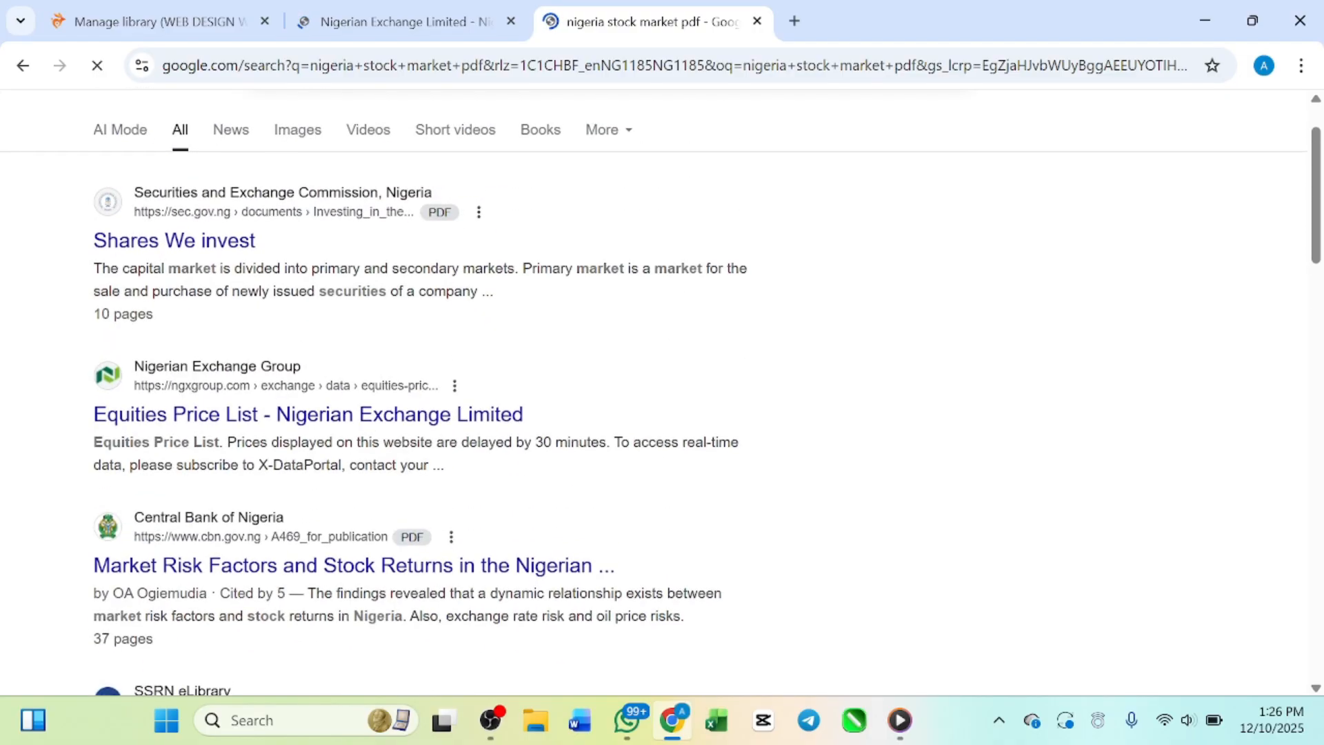
scroll(231, 350, down, 15)
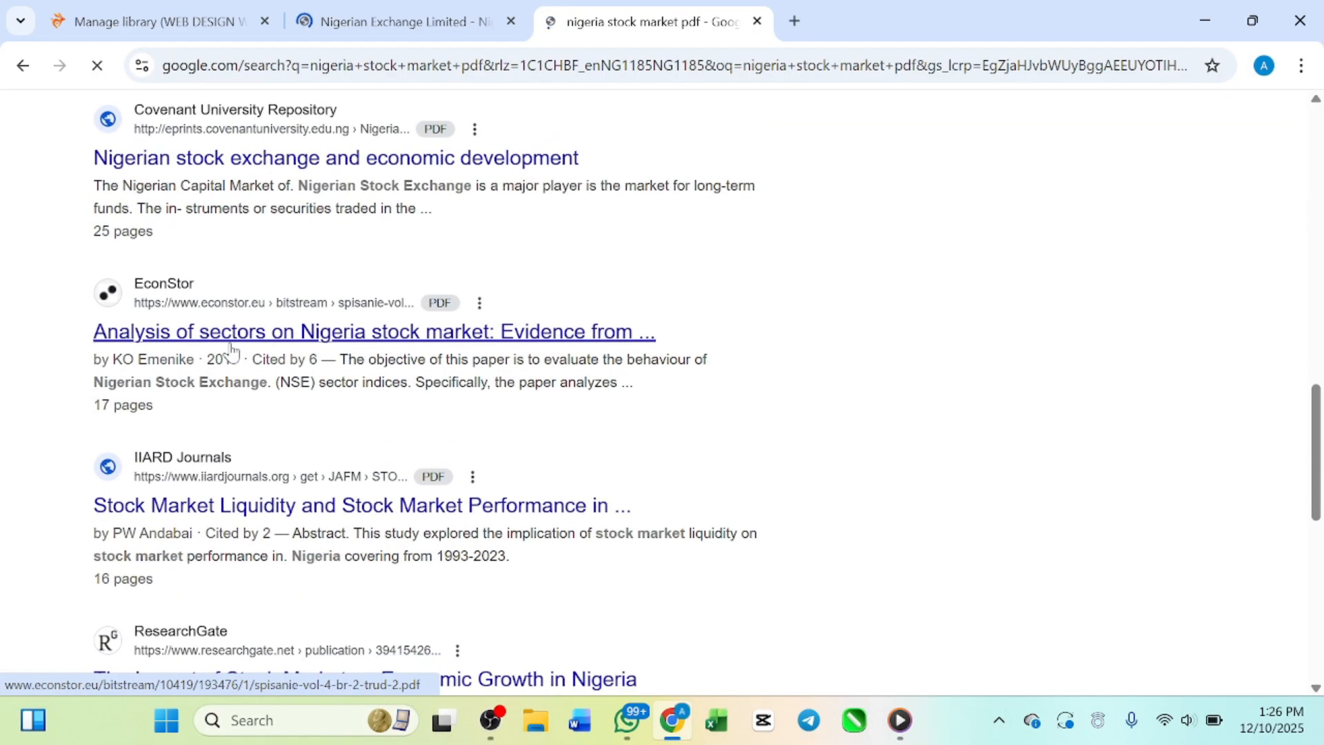
scroll(231, 350, up, 10)
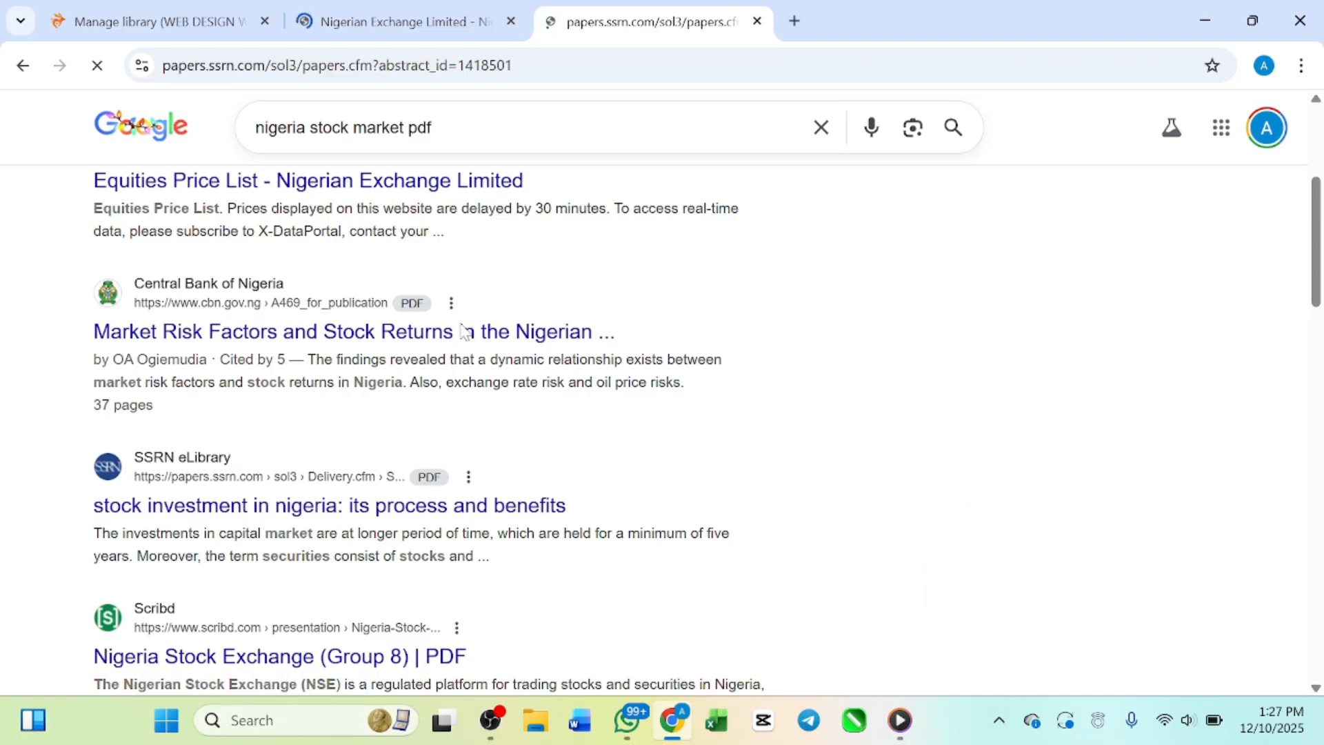
Step: Examine the SSRN paper's abstract, suggested citation, references and download options
scroll(474, 400, down, 7)
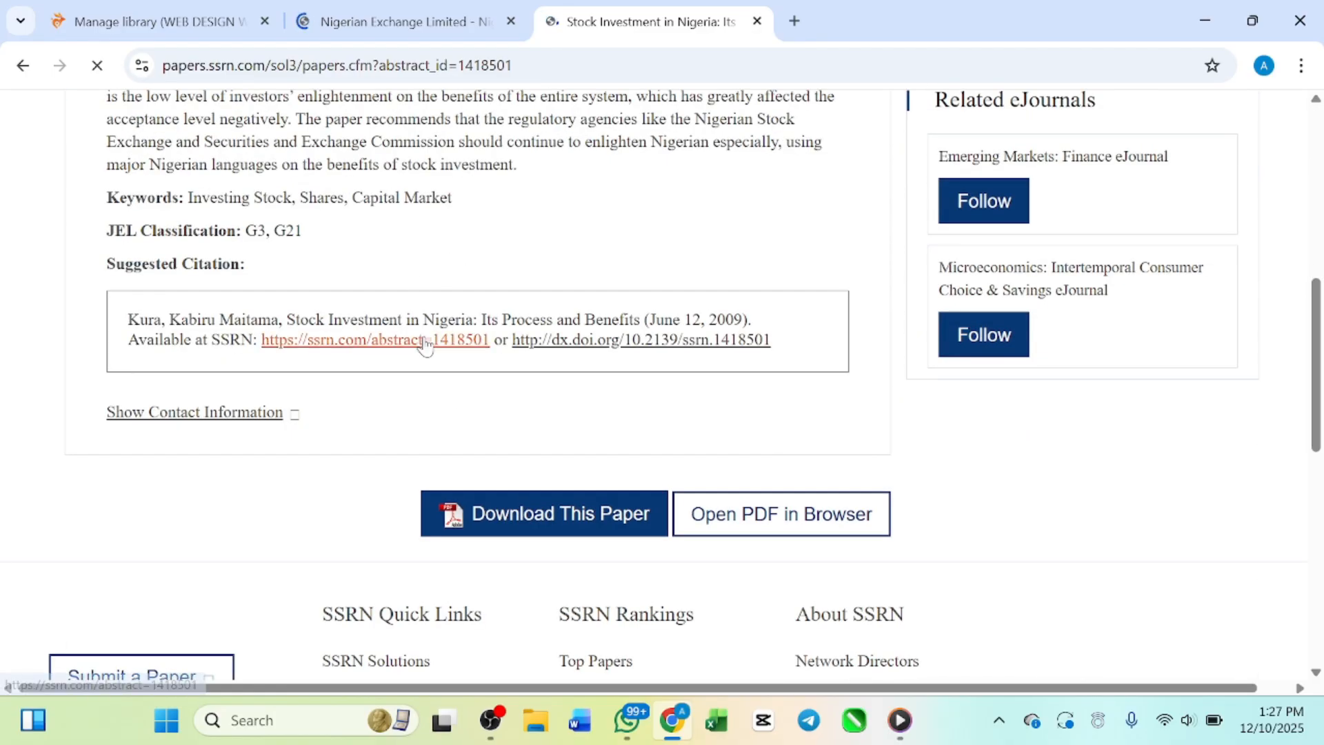
scroll(424, 345, up, 7)
scroll(423, 345, down, 3)
scroll(532, 271, down, 10)
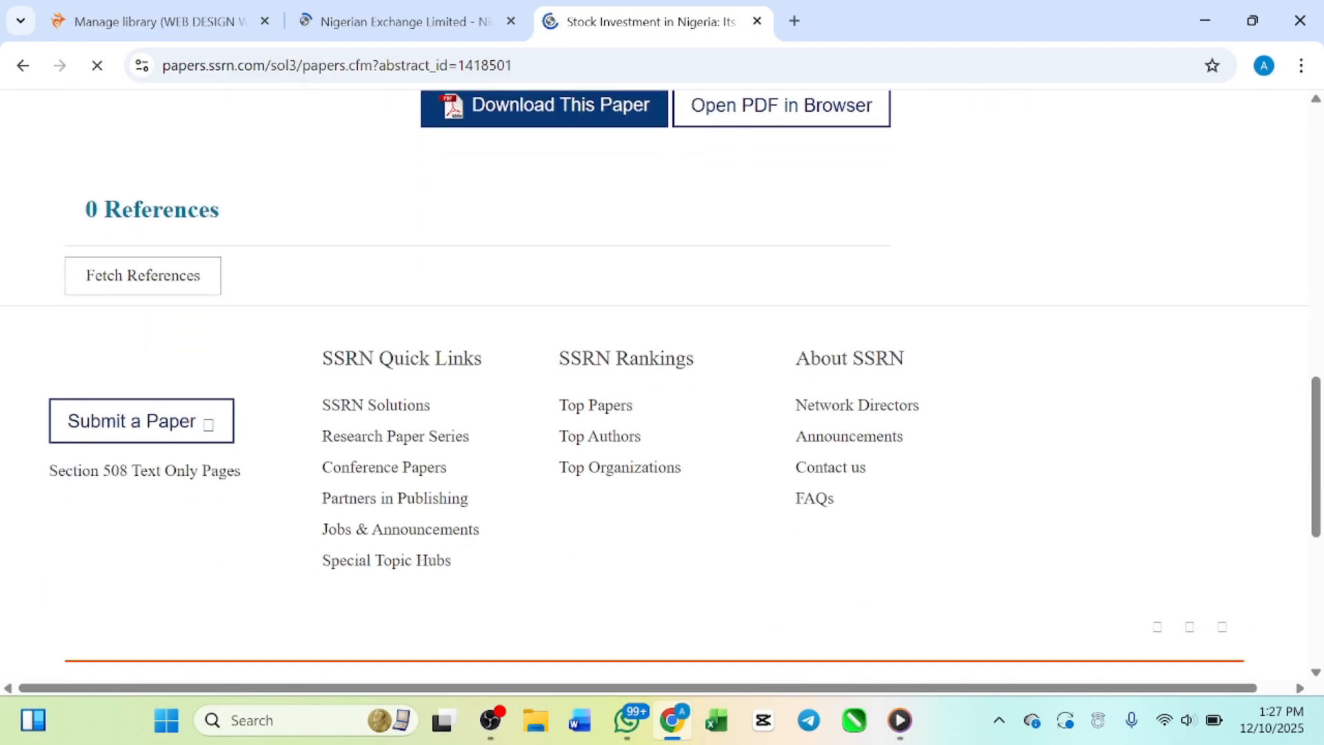
scroll(532, 272, up, 2)
scroll(453, 255, up, 10)
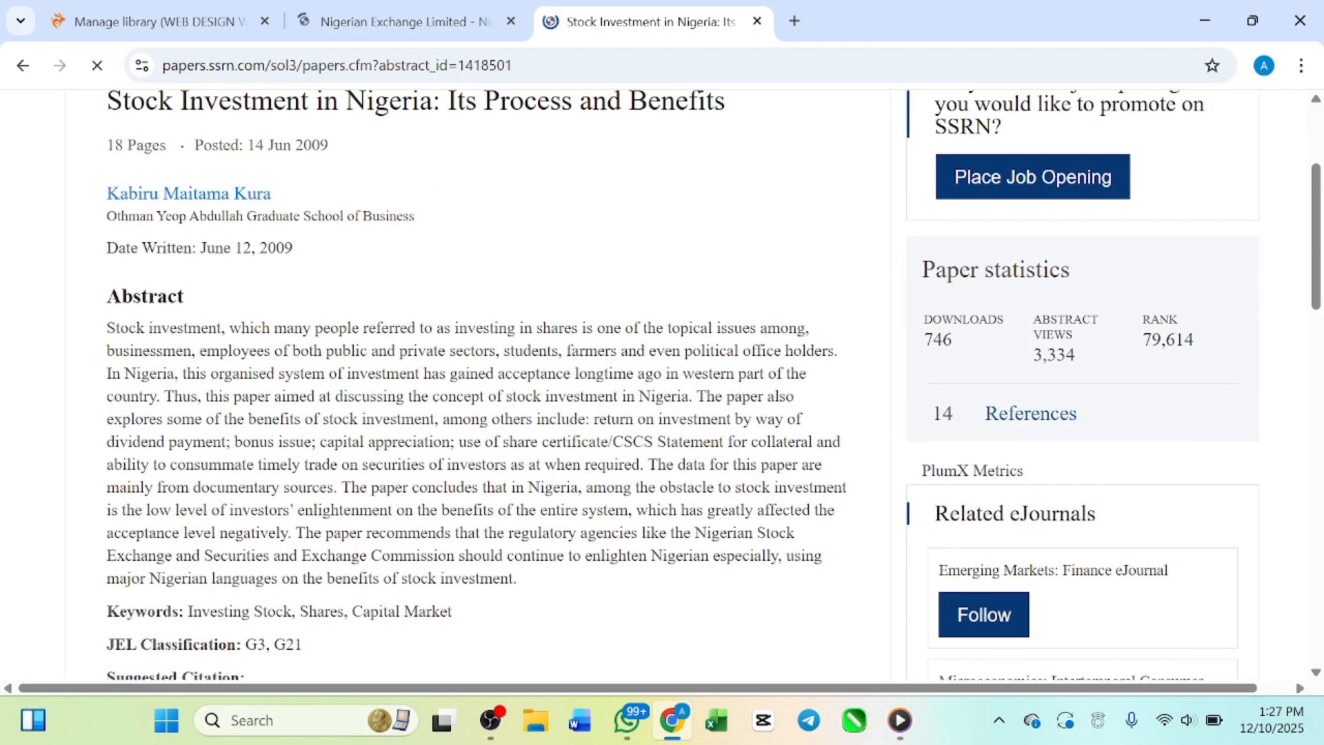
scroll(177, 439, down, 10)
scroll(177, 438, up, 6)
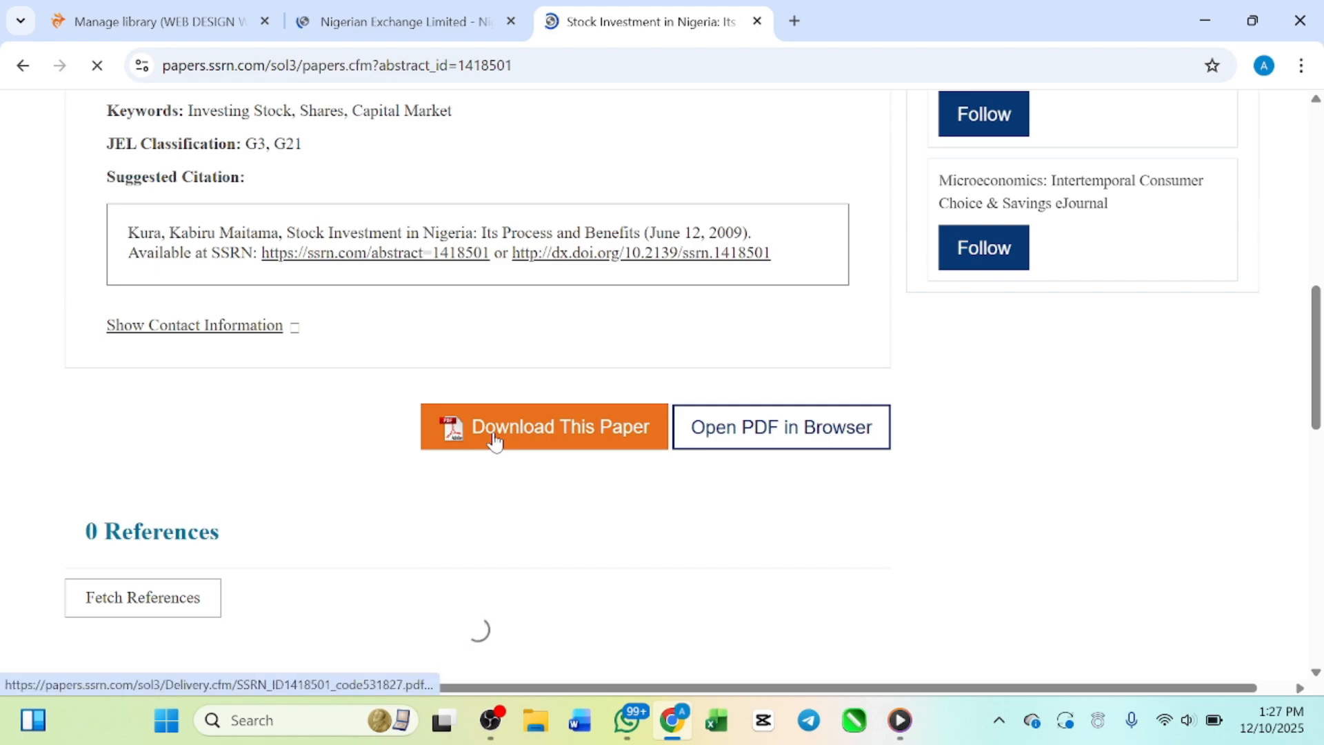
scroll(298, 390, up, 10)
scroll(298, 390, up, 1)
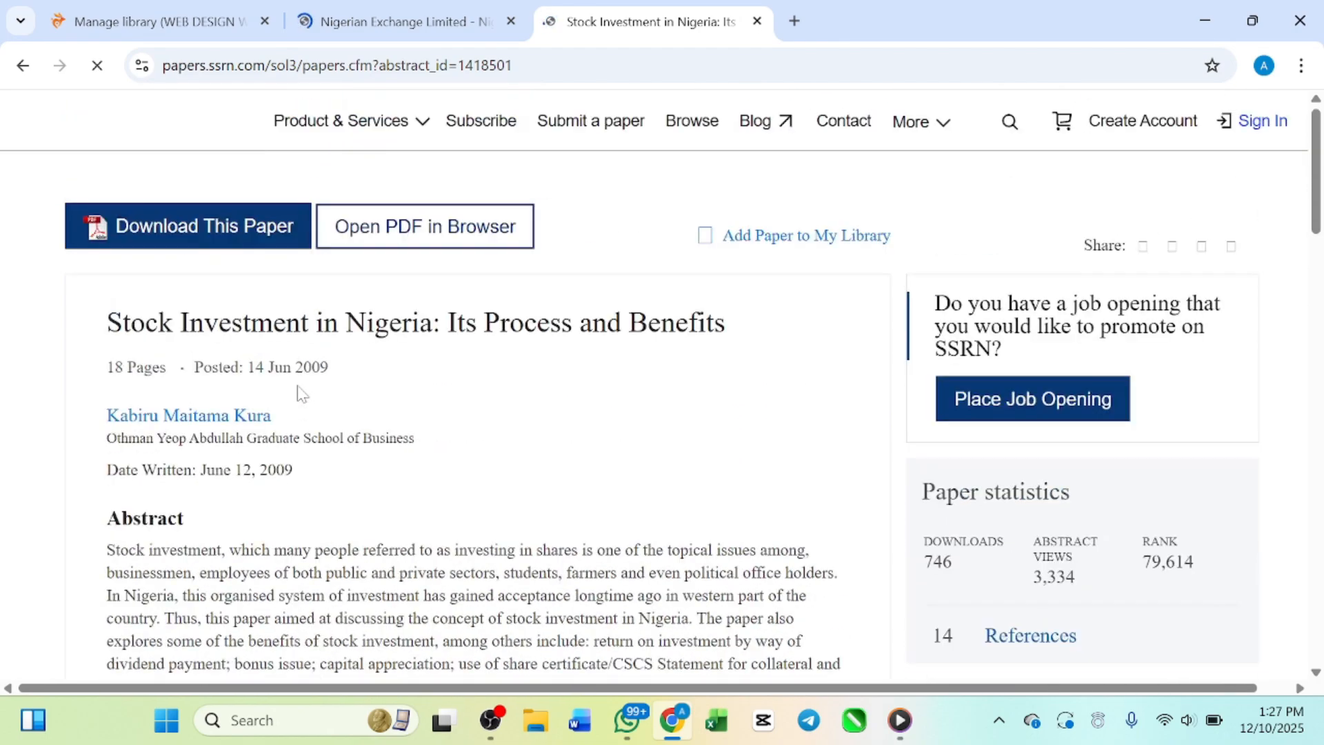
click(440, 34)
click(612, 33)
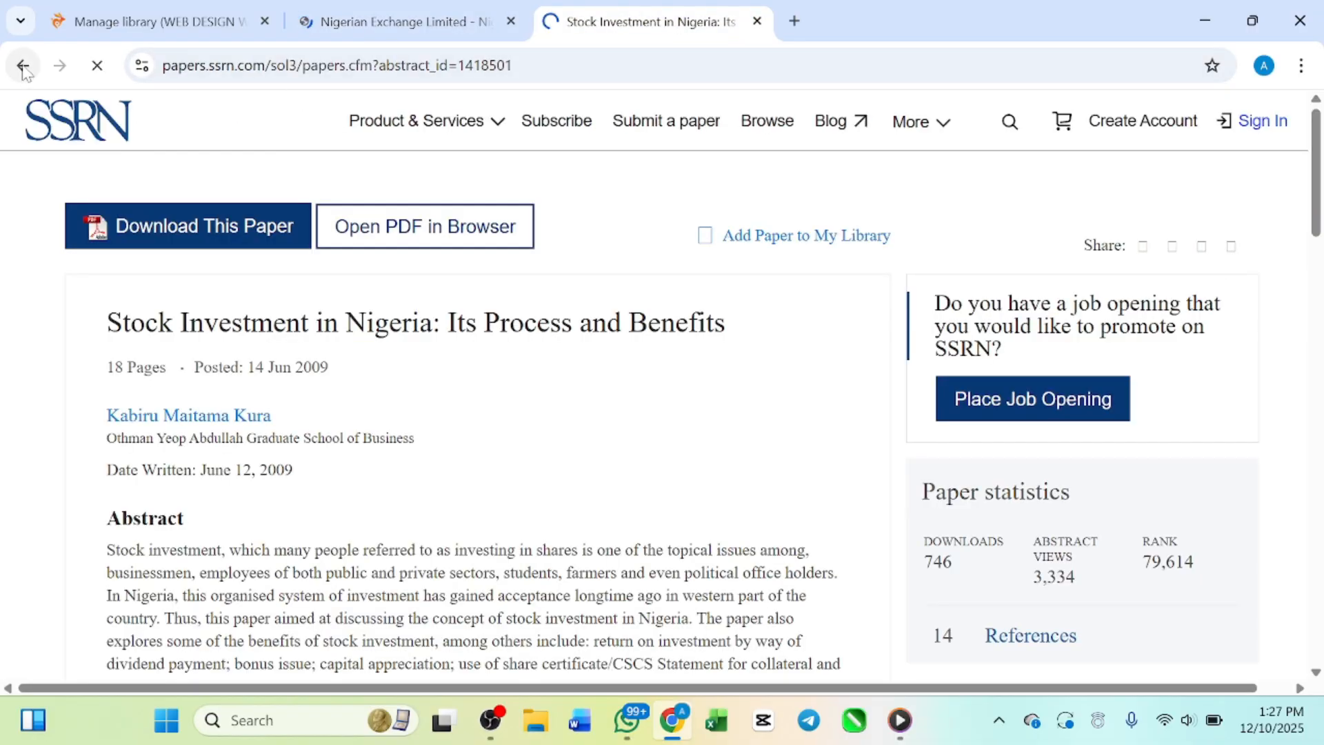
Step: Download the stock investment paper as a PDF from its SSRN page and accept all of the site's cookies
scroll(594, 491, down, 15)
scroll(594, 491, up, 3)
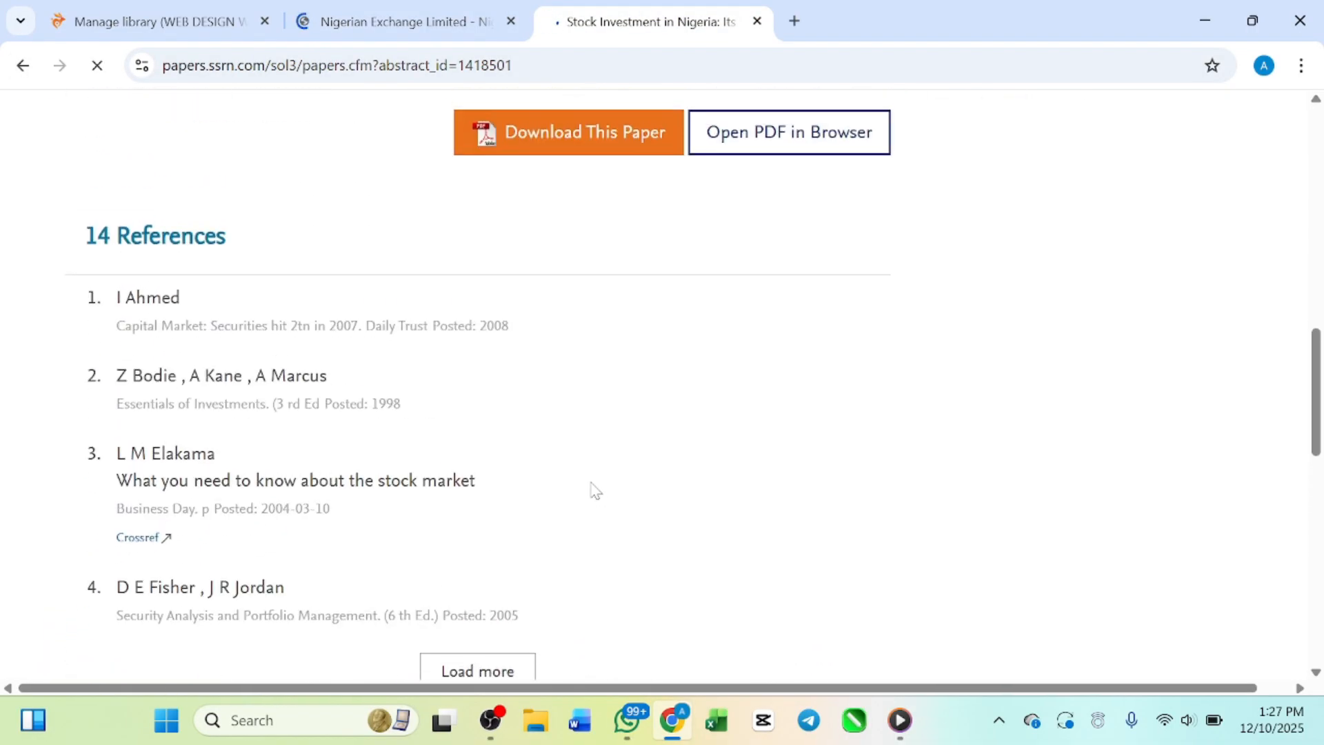
scroll(595, 491, down, 4)
scroll(596, 491, up, 7)
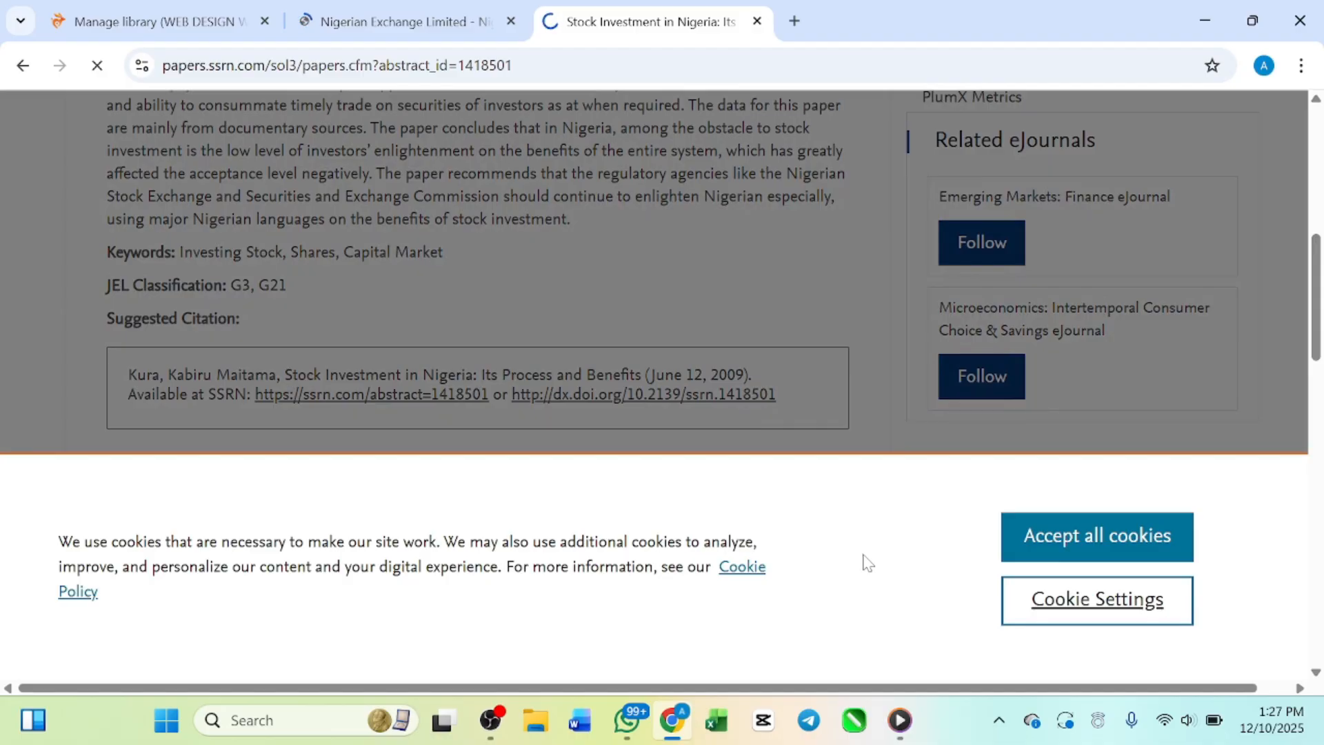
click(1101, 540)
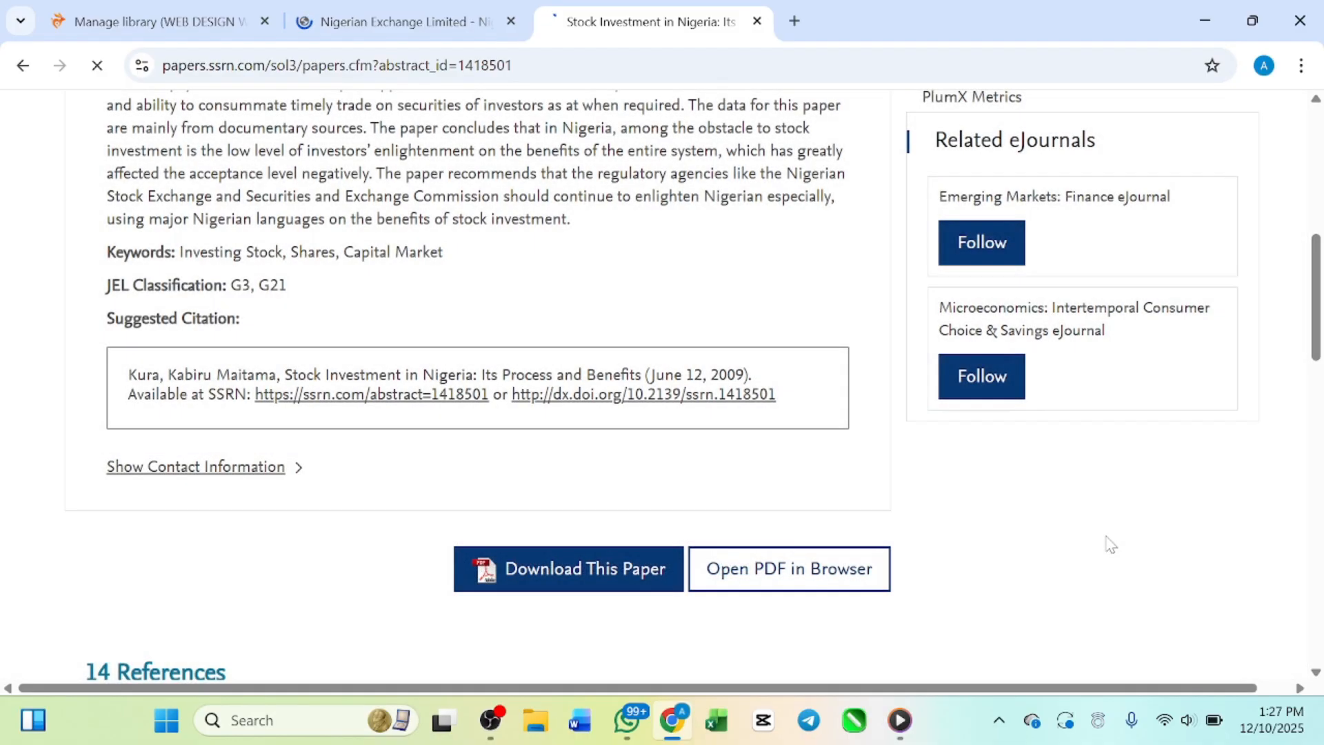
scroll(1007, 386, up, 6)
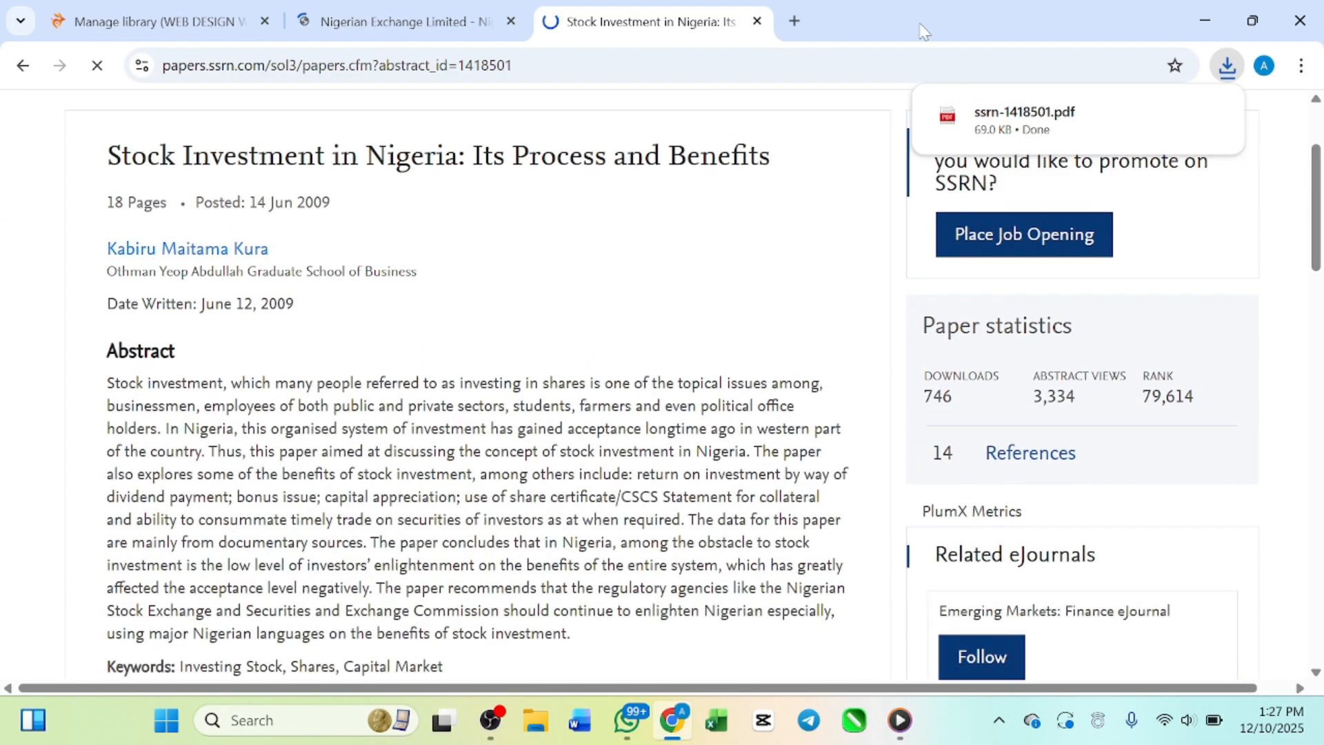
scroll(517, 296, up, 2)
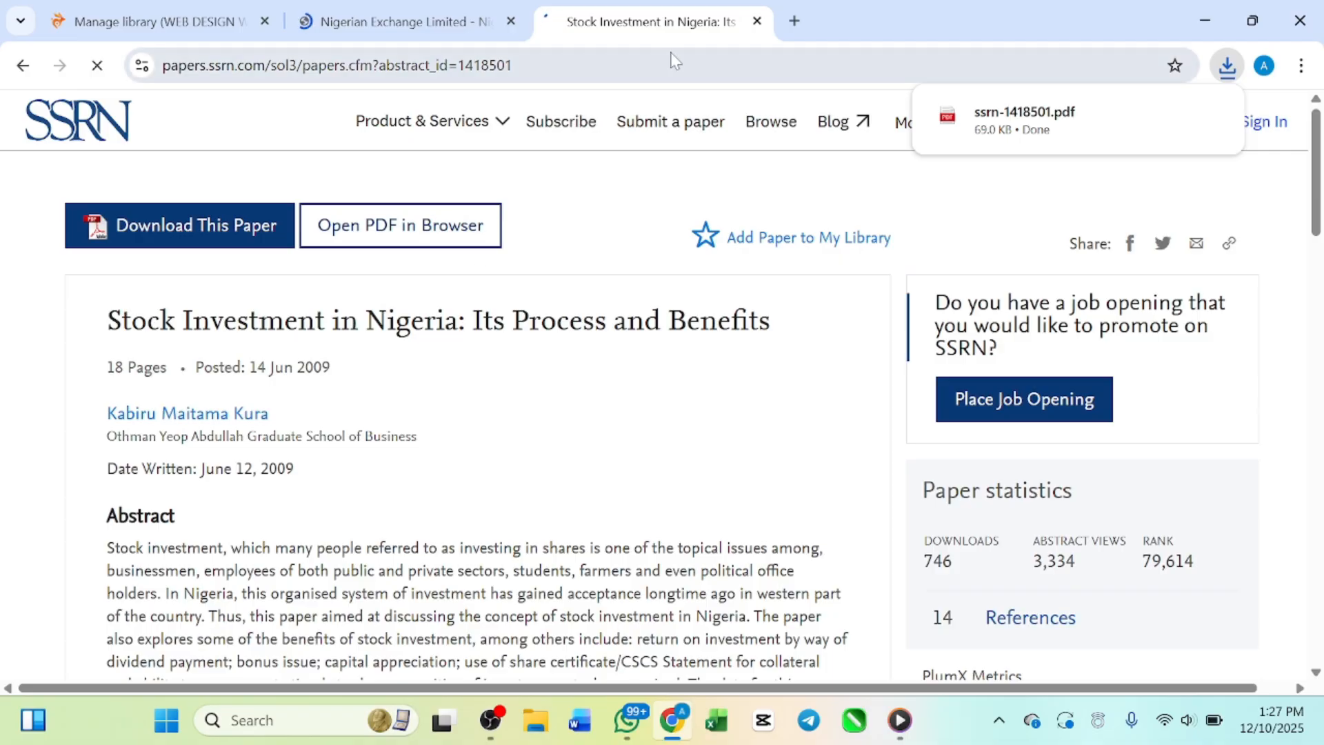
Step: Return to the PDF search results, open the Central Bank of Nigeria paper on market risk factors and stock returns, and skim its first pages
click(23, 65)
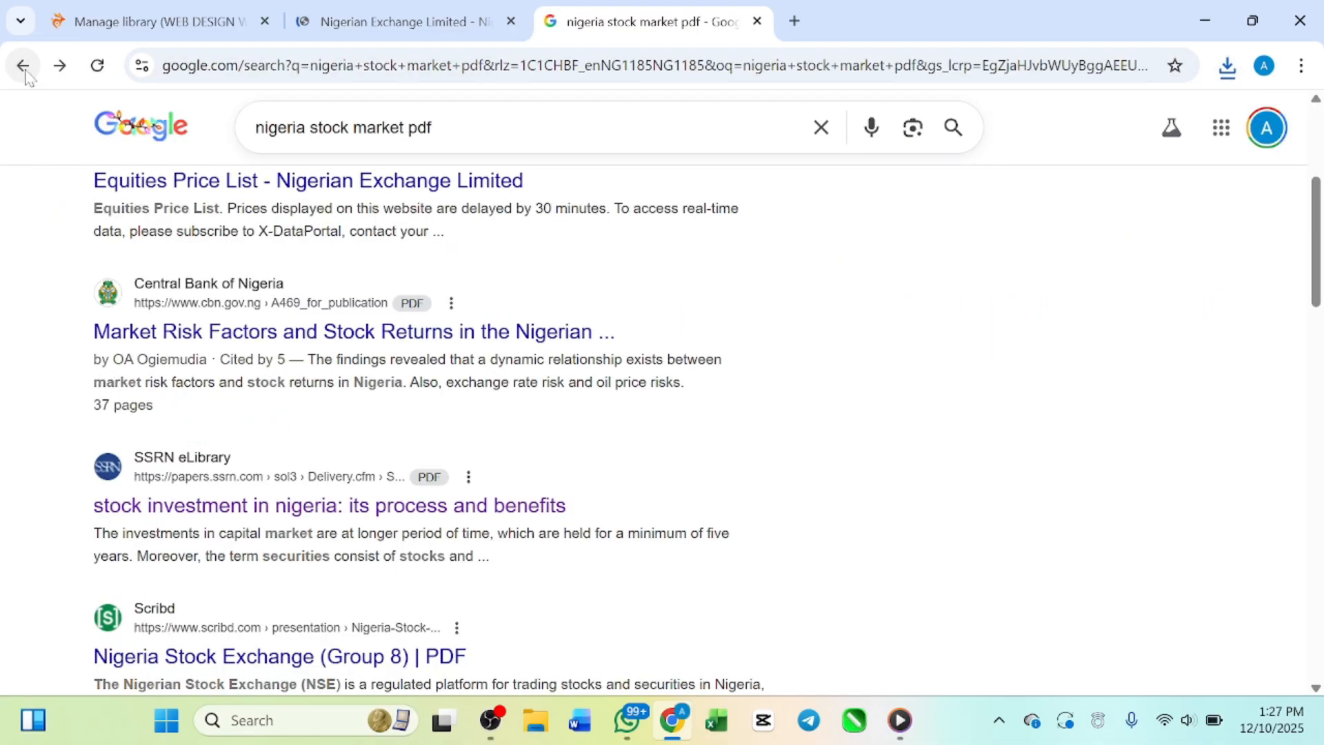
click(228, 334)
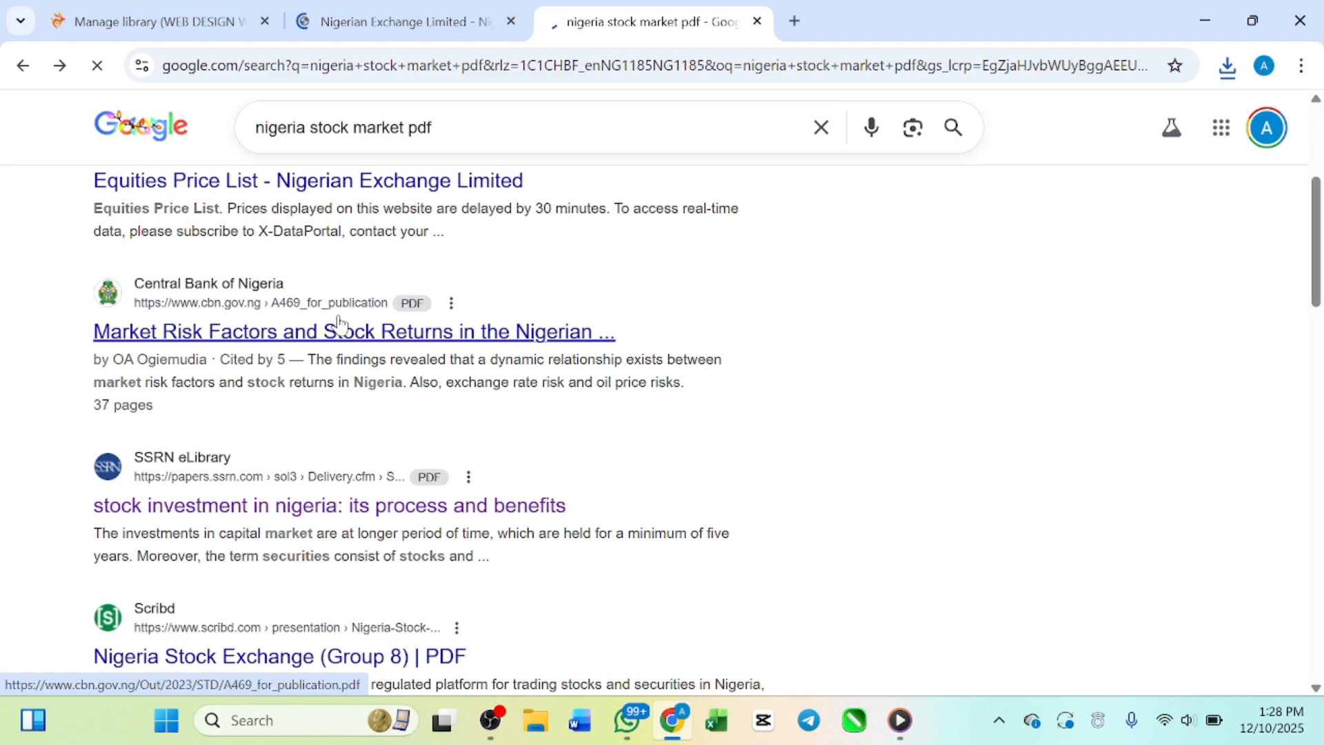
scroll(366, 655, down, 2)
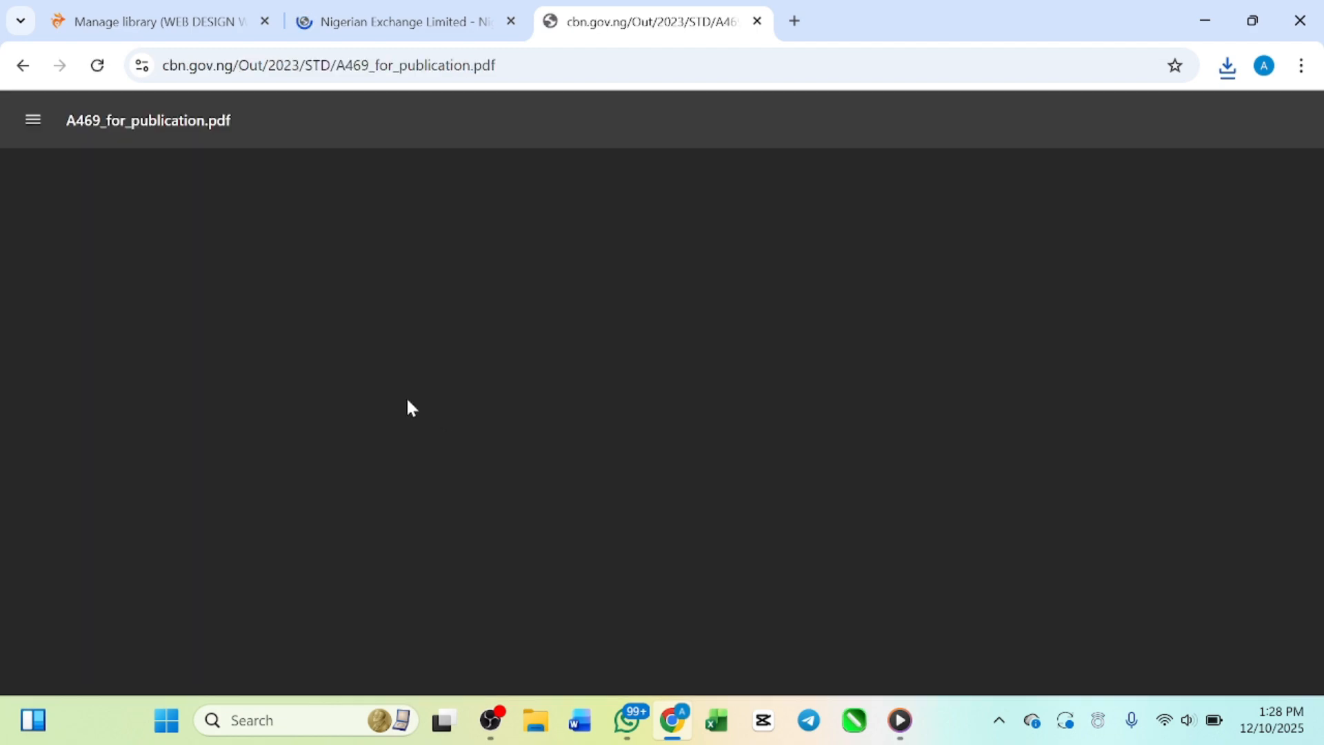
scroll(362, 324, down, 10)
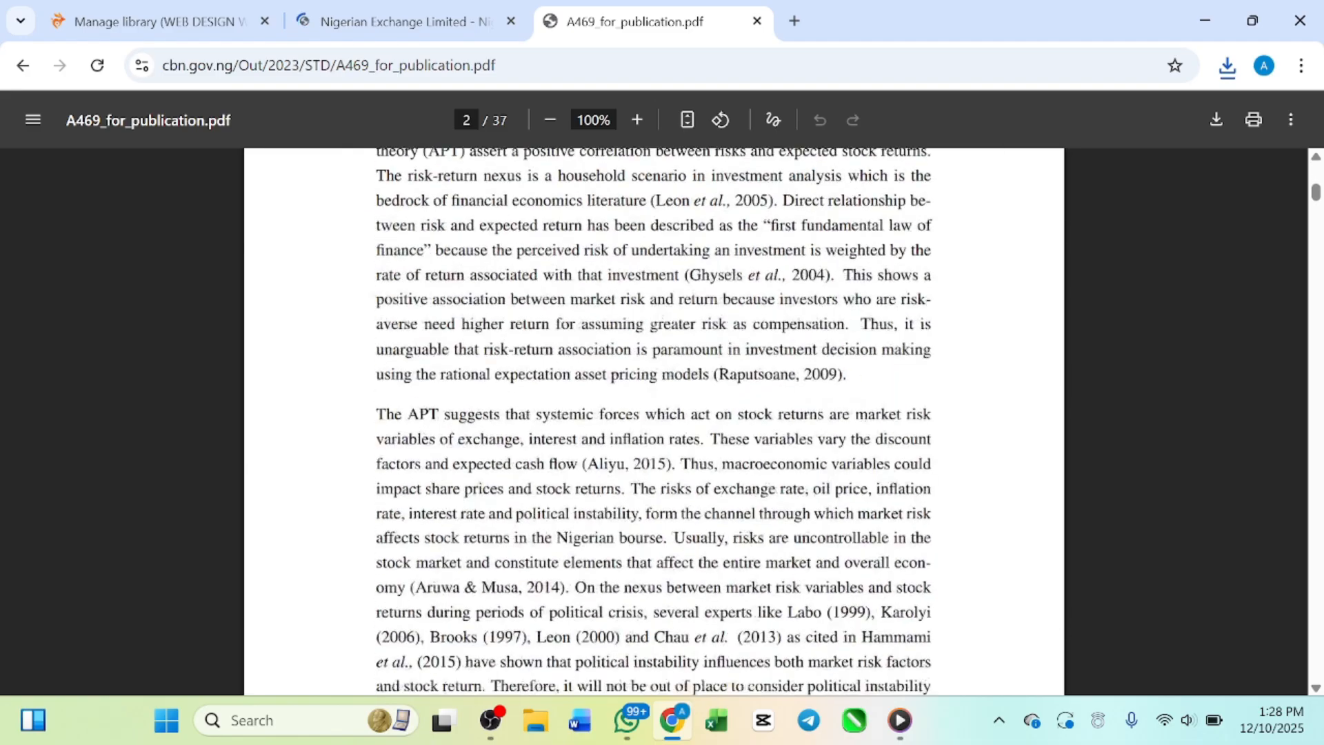
scroll(653, 420, down, 12)
scroll(653, 420, up, 18)
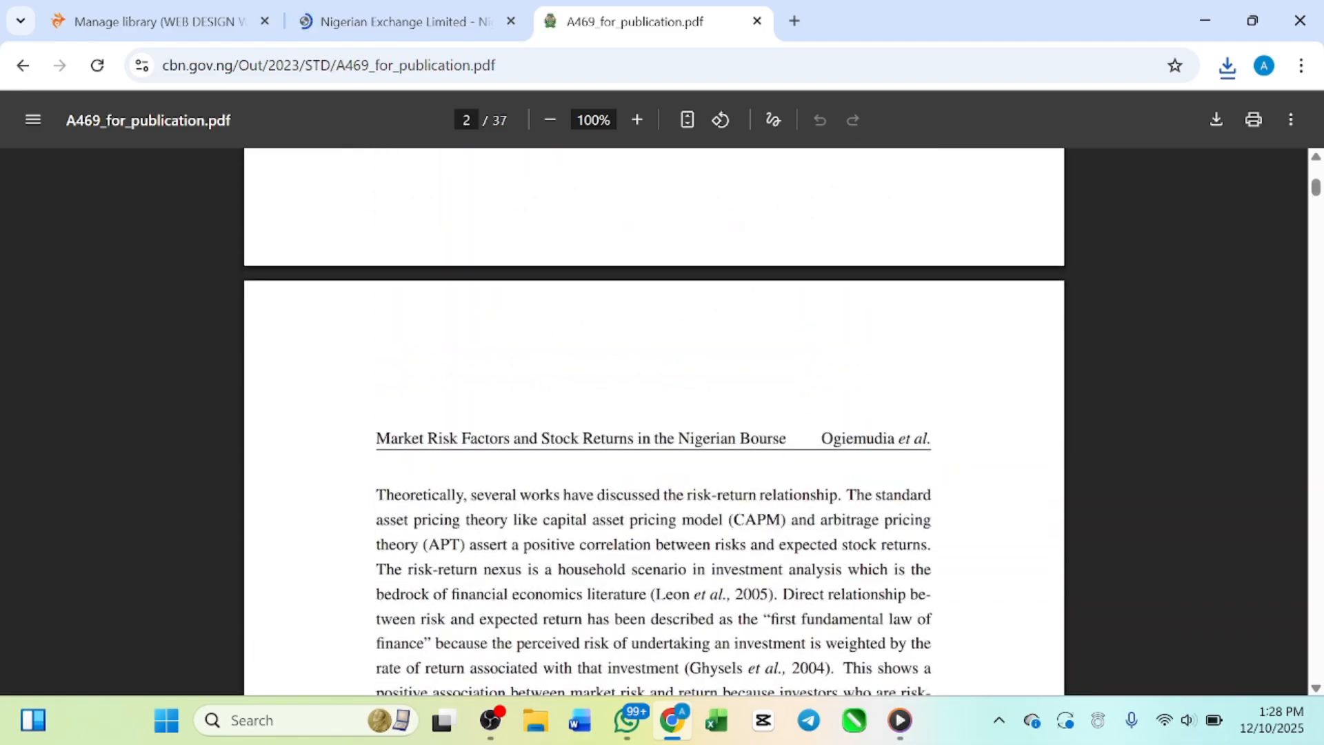
scroll(654, 421, up, 15)
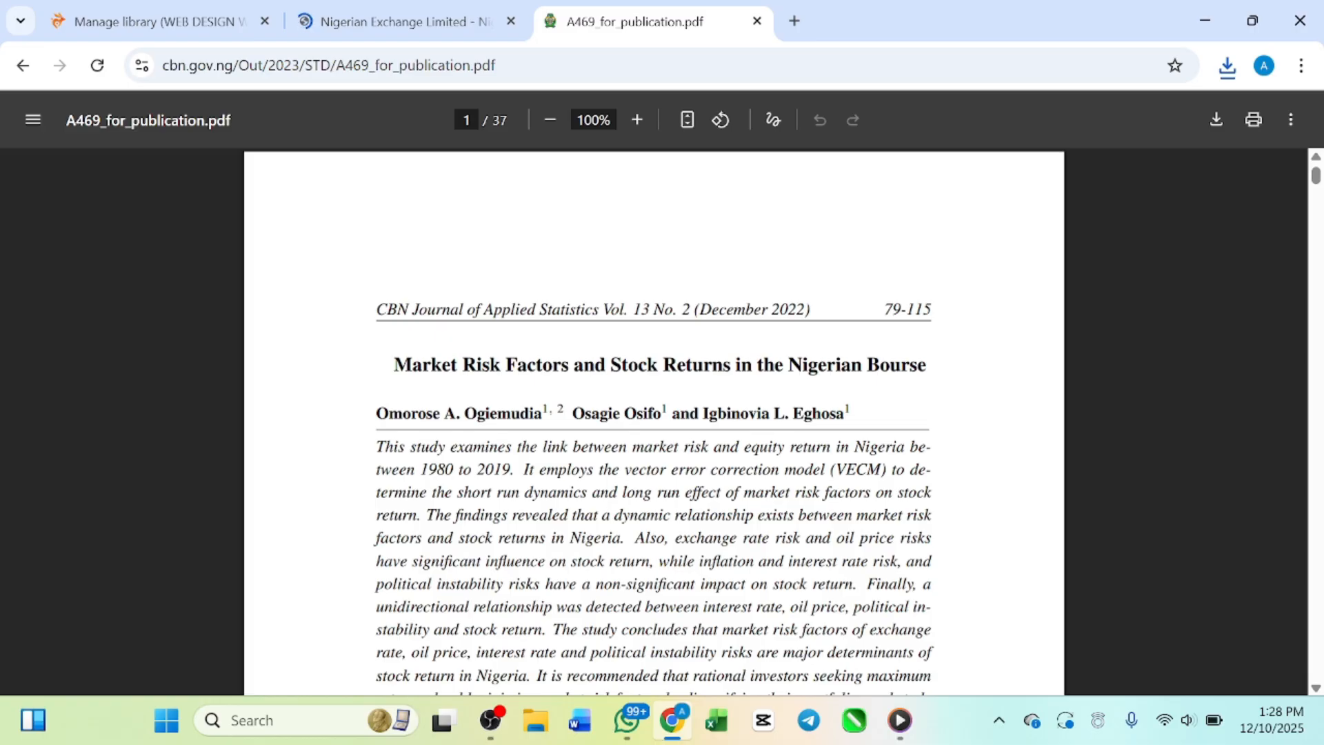
scroll(836, 271, down, 8)
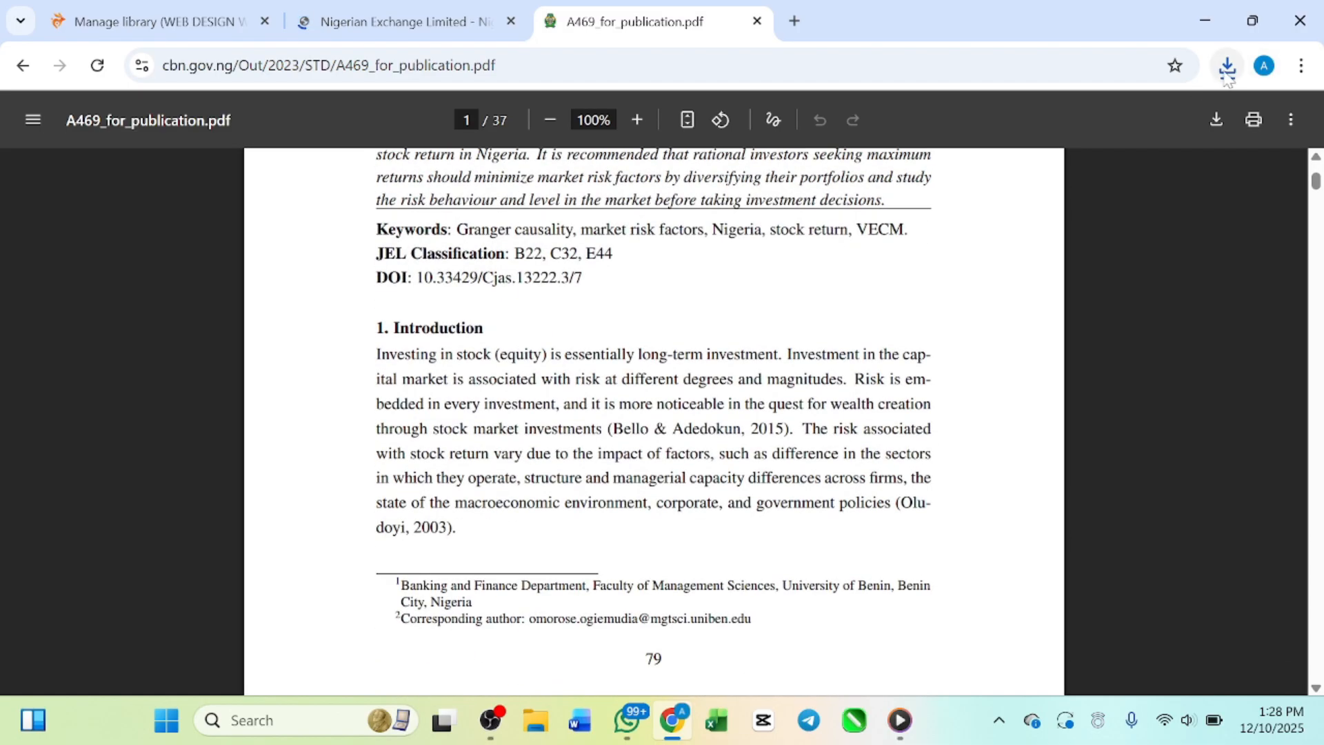
Step: Download the Central Bank of Nigeria paper to the Desktop as a PDF named "stock by cbn"
click(1216, 119)
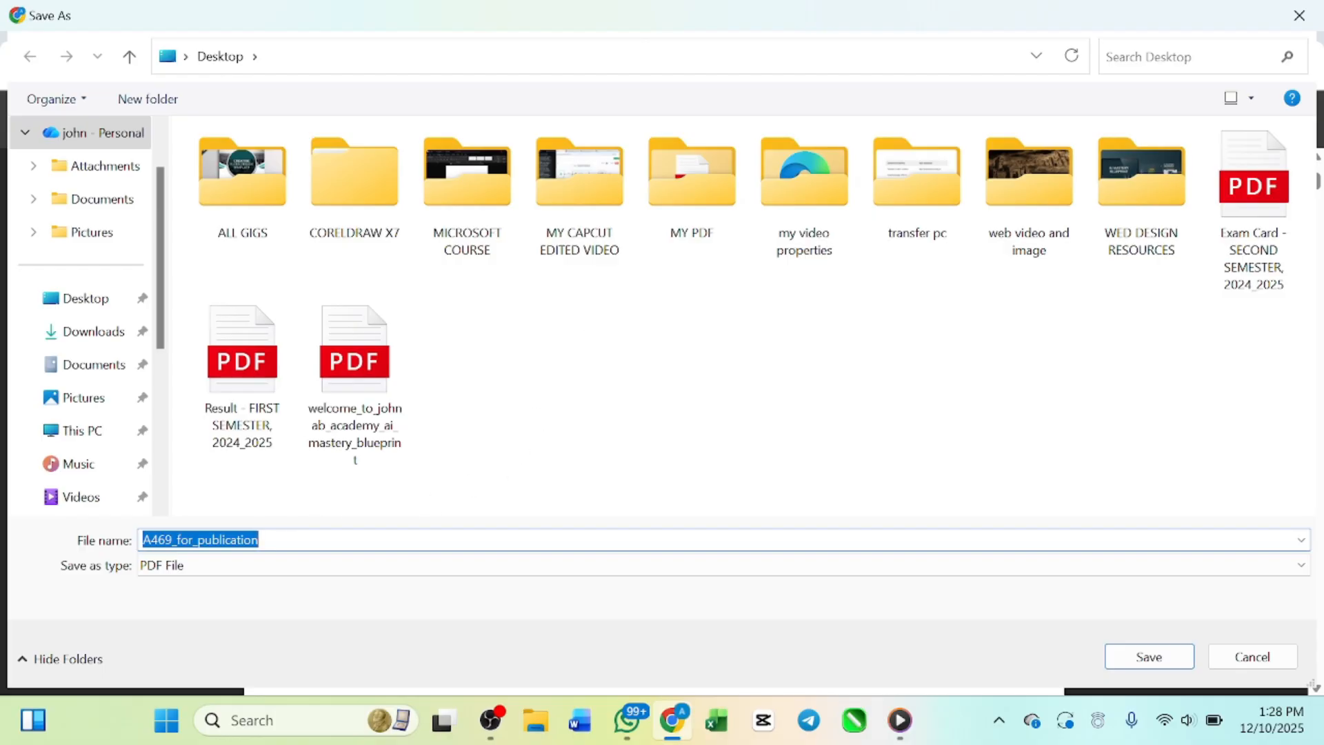
key(BackSpace)
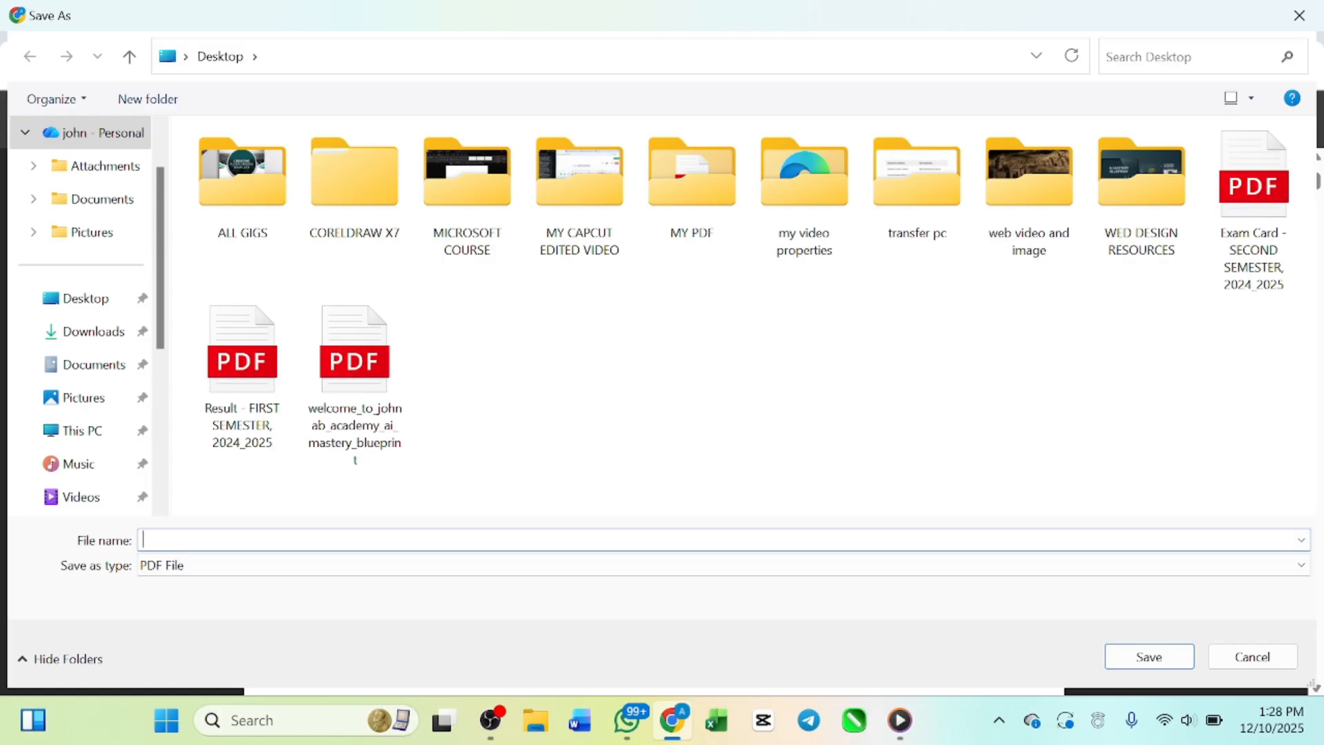
text(stock by cbn)
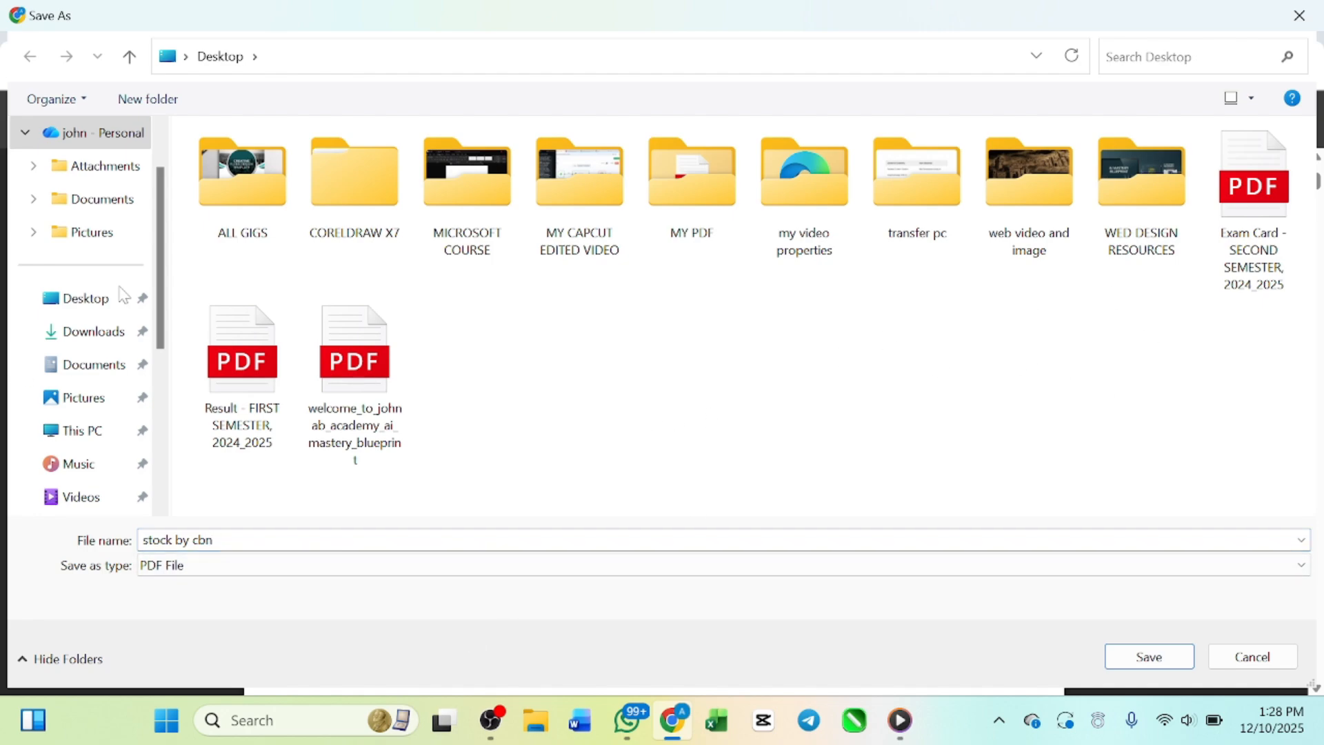
click(103, 303)
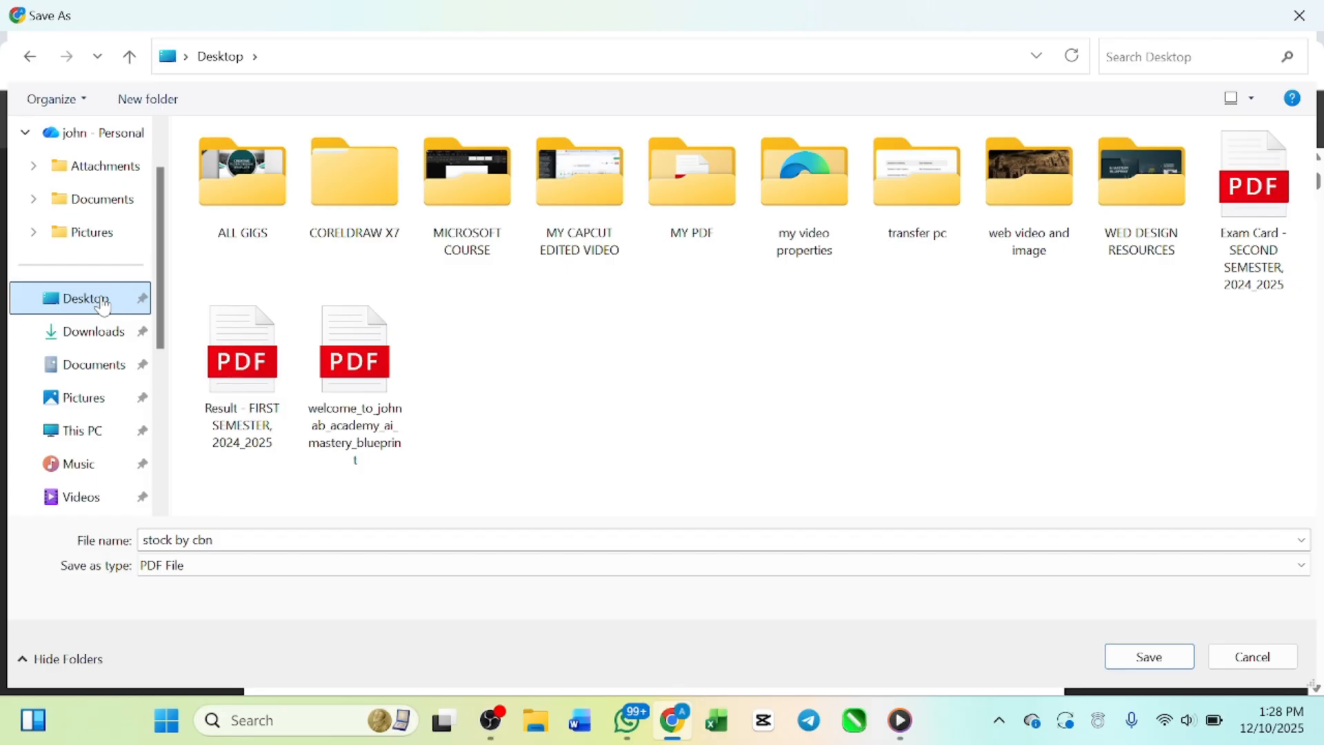
click(1139, 659)
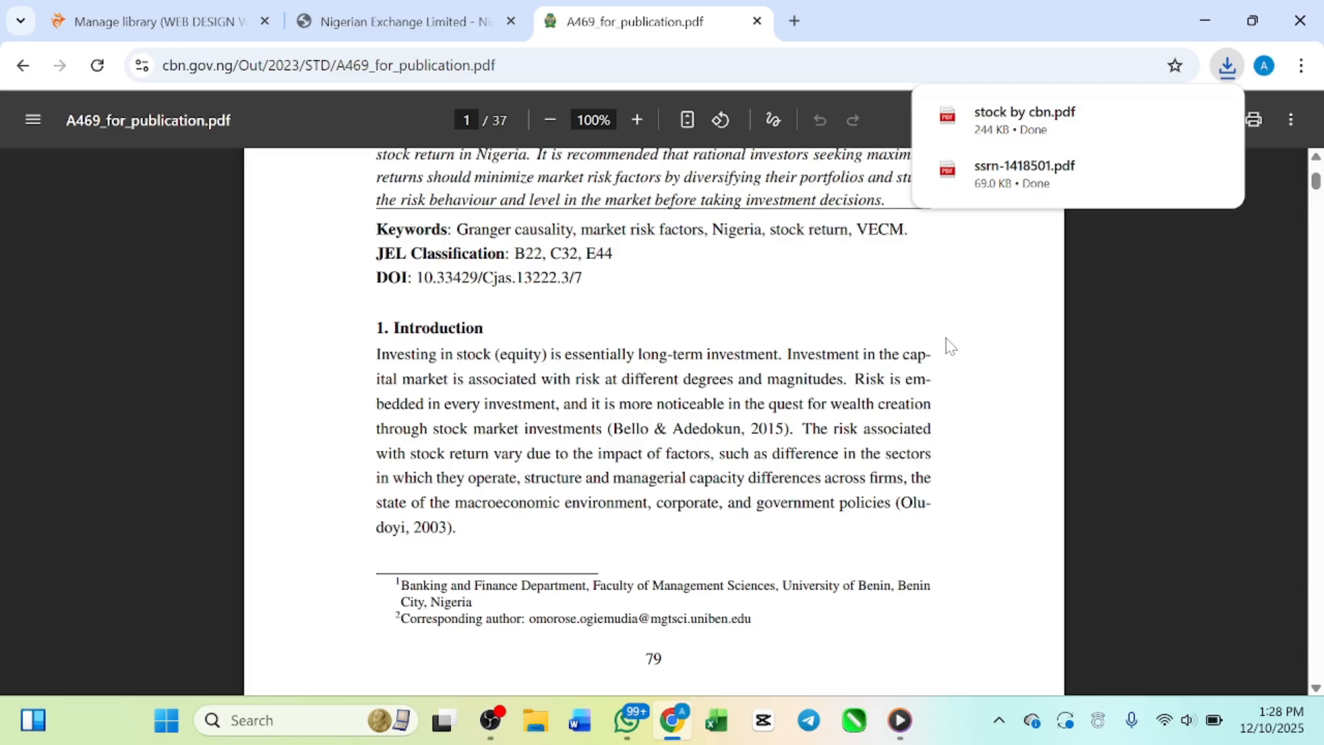
Step: Open YouTube in a new browser tab and glance over its home page
click(800, 22)
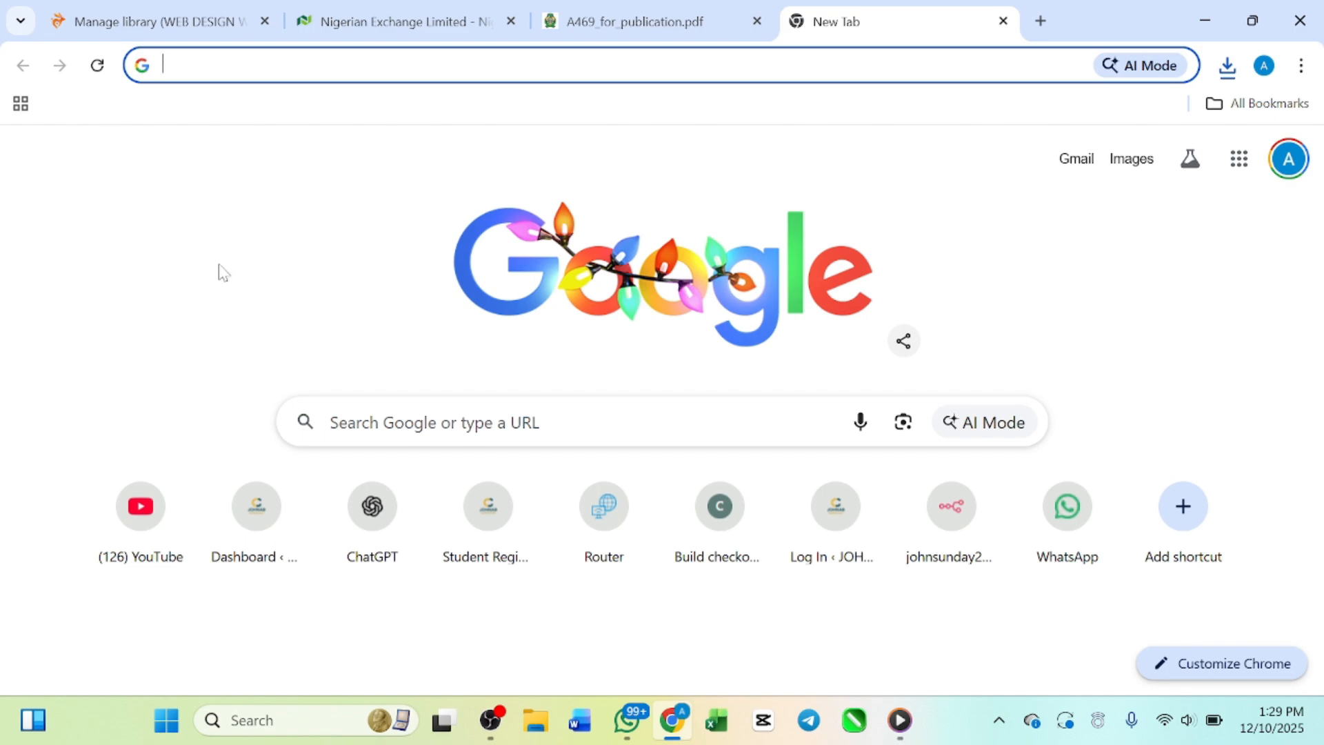
click(150, 542)
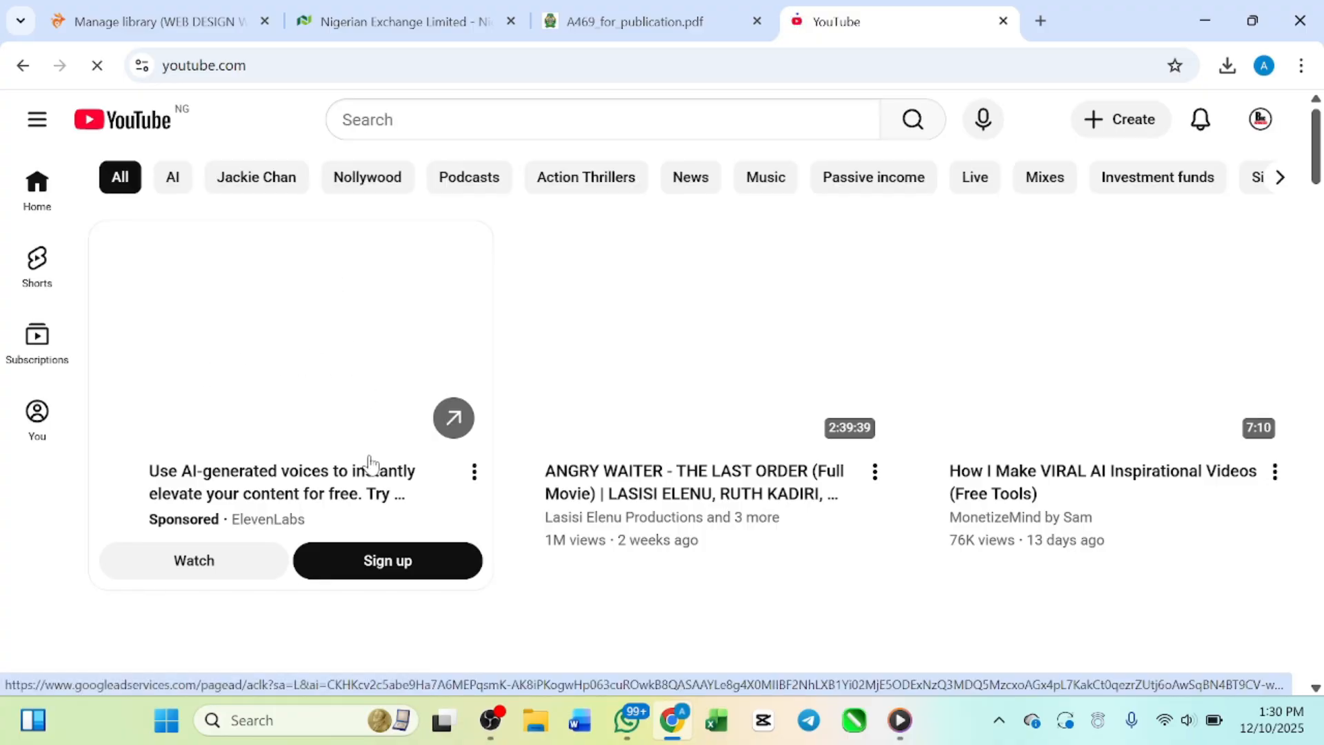
scroll(541, 438, down, 5)
scroll(541, 437, up, 4)
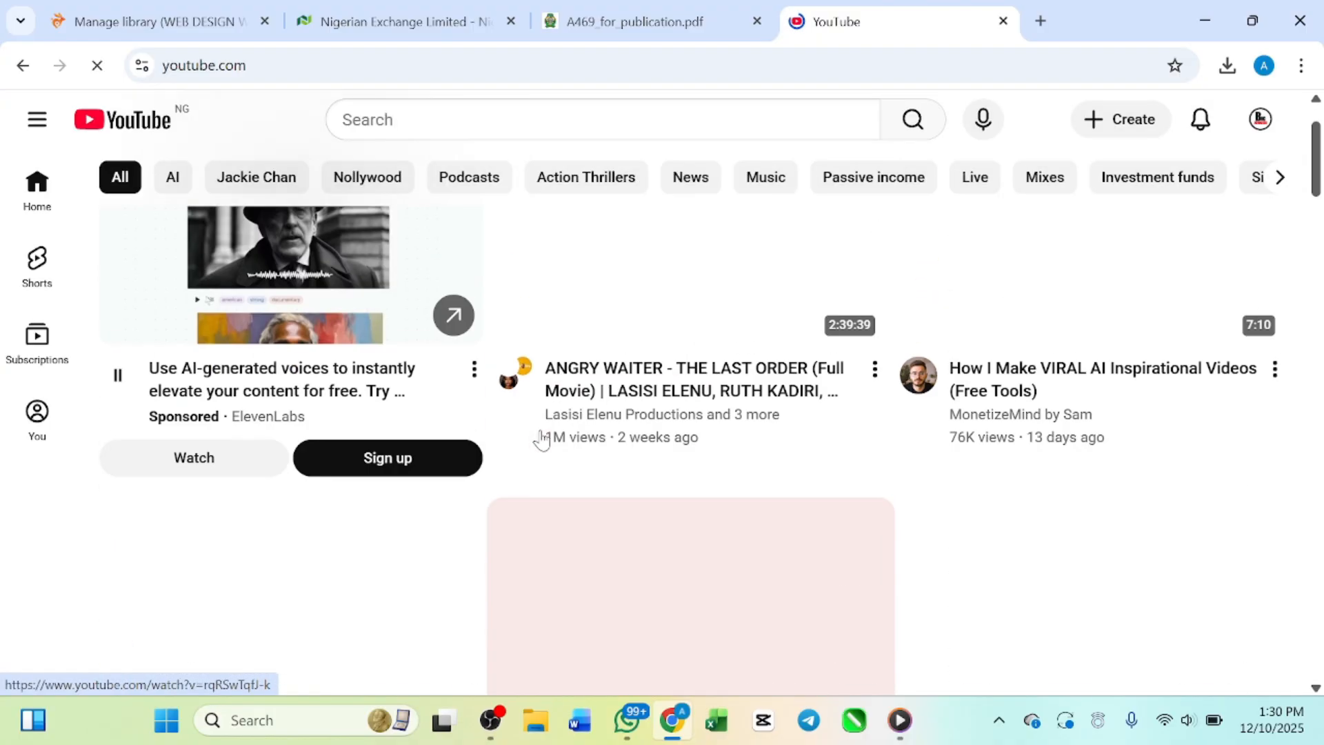
scroll(541, 438, down, 5)
scroll(541, 438, up, 6)
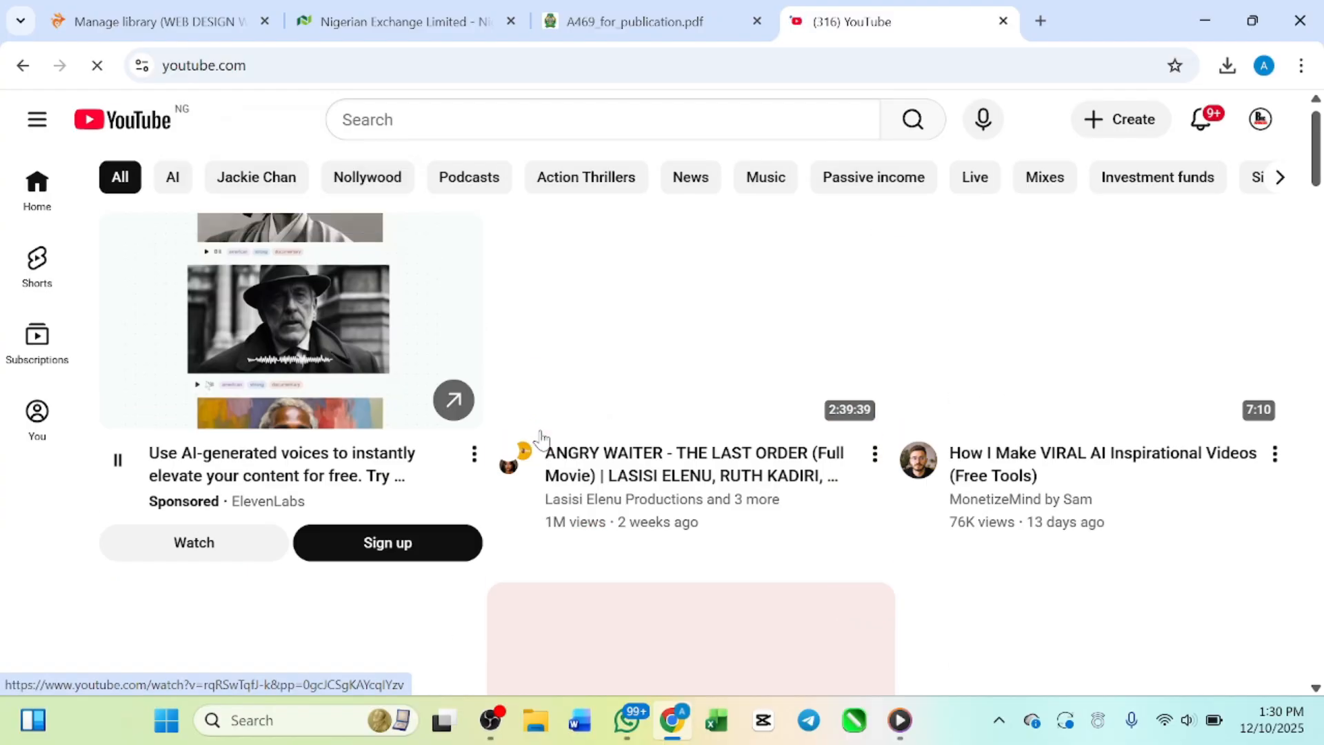
Step: Search YouTube for "how to invest in the nigeria stock market"
click(503, 119)
text(h)
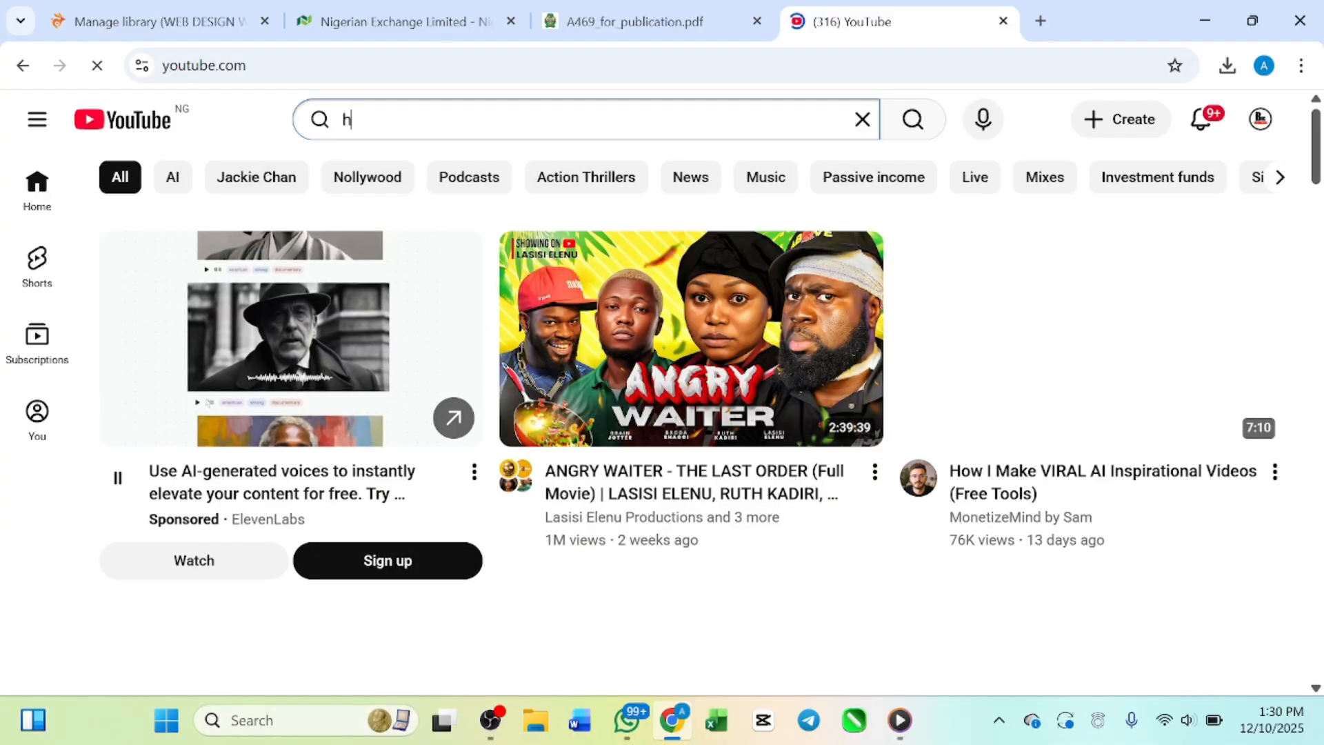
text(ow to )
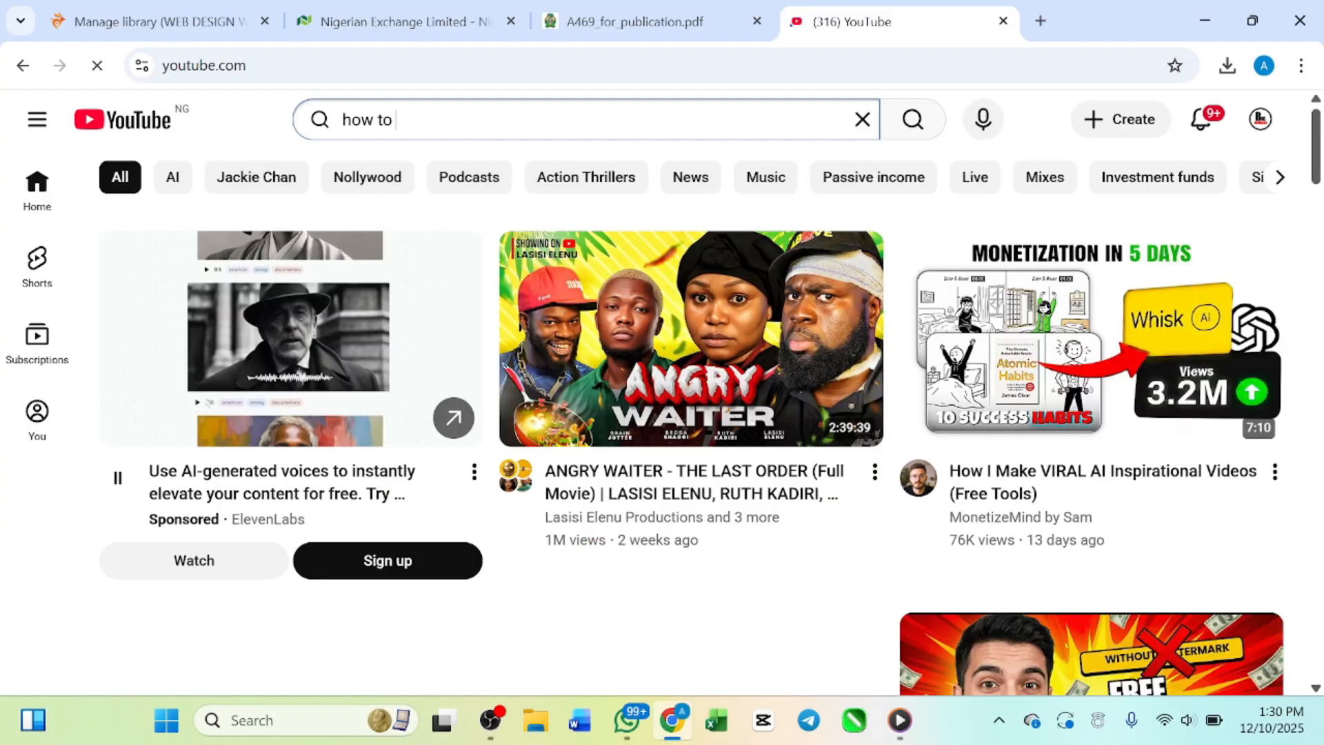
text(invest)
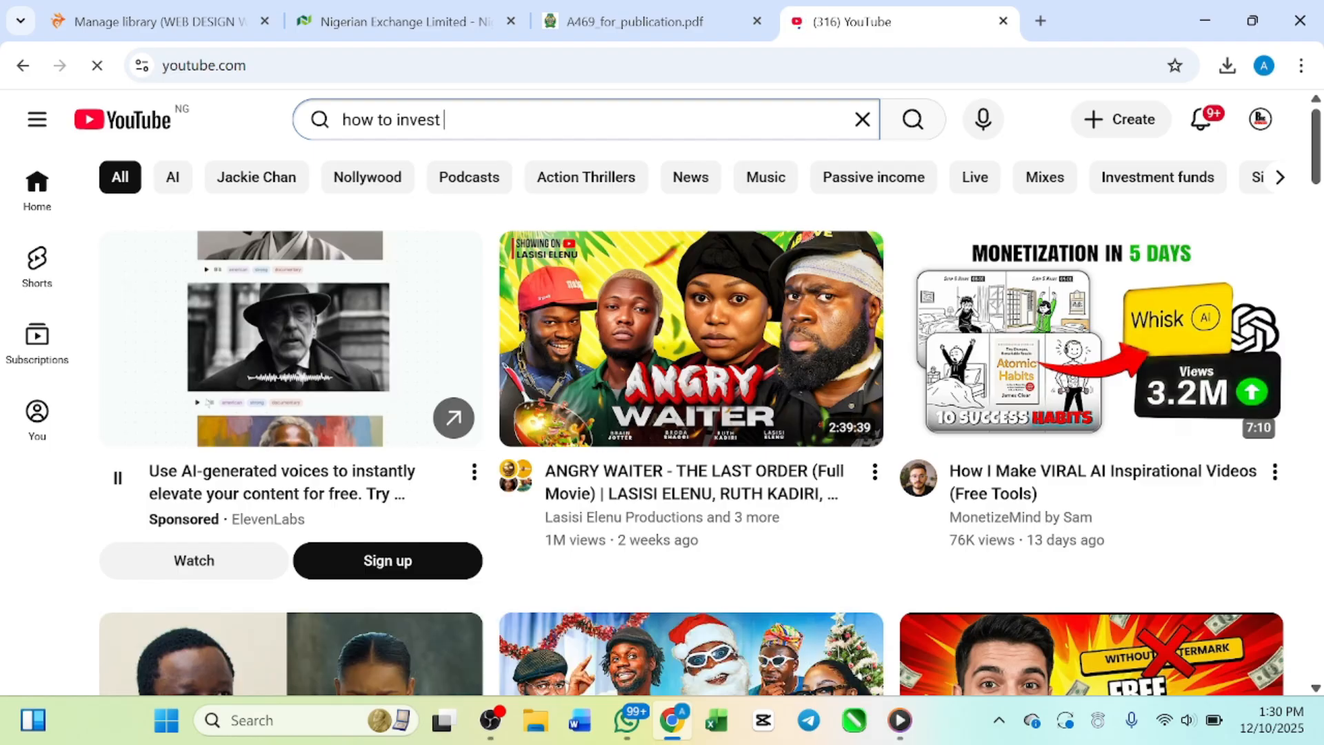
text( in the nige)
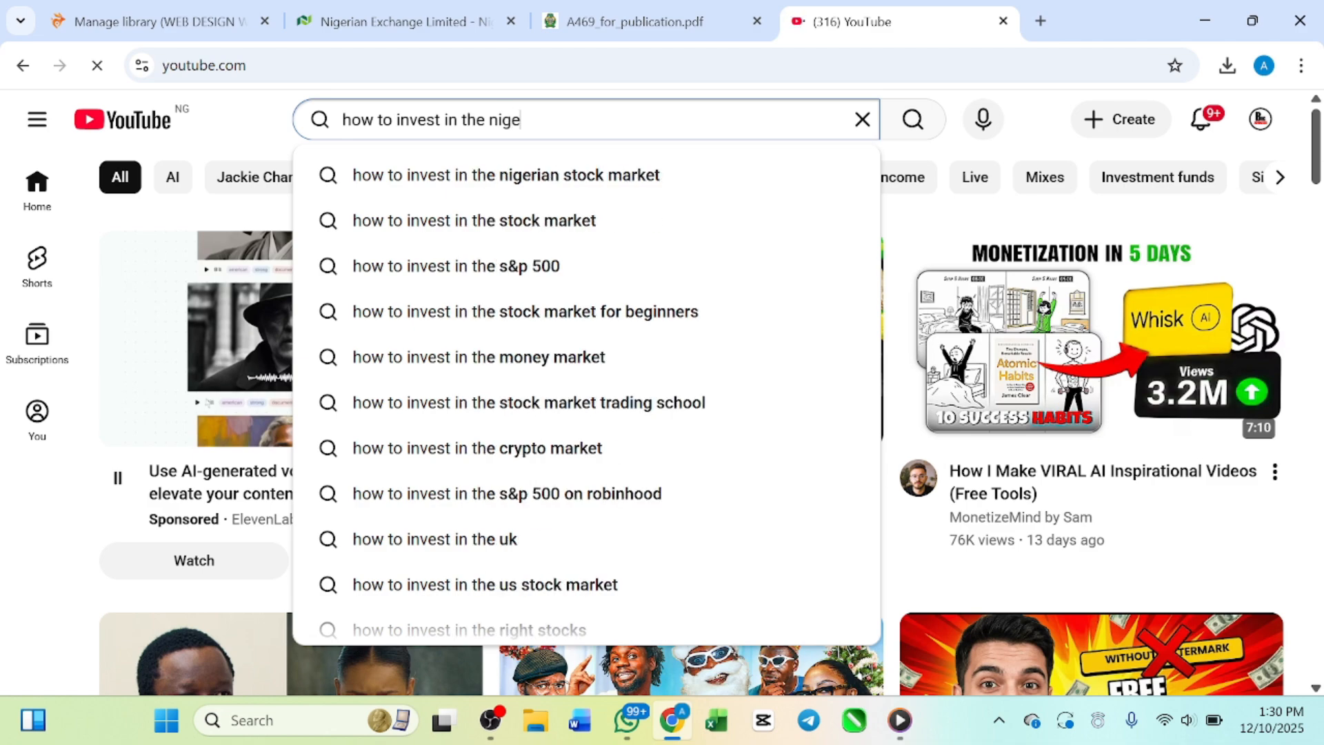
text(ria sto)
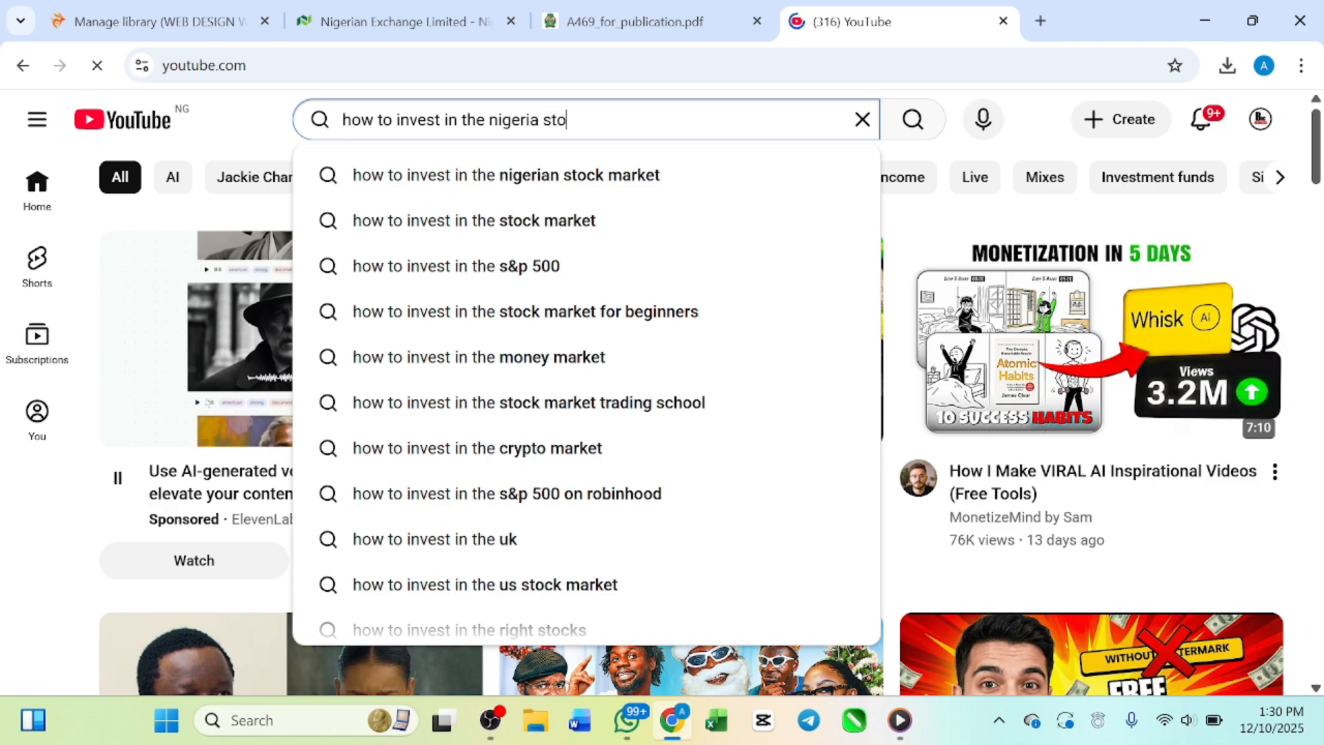
text(ck markwt)
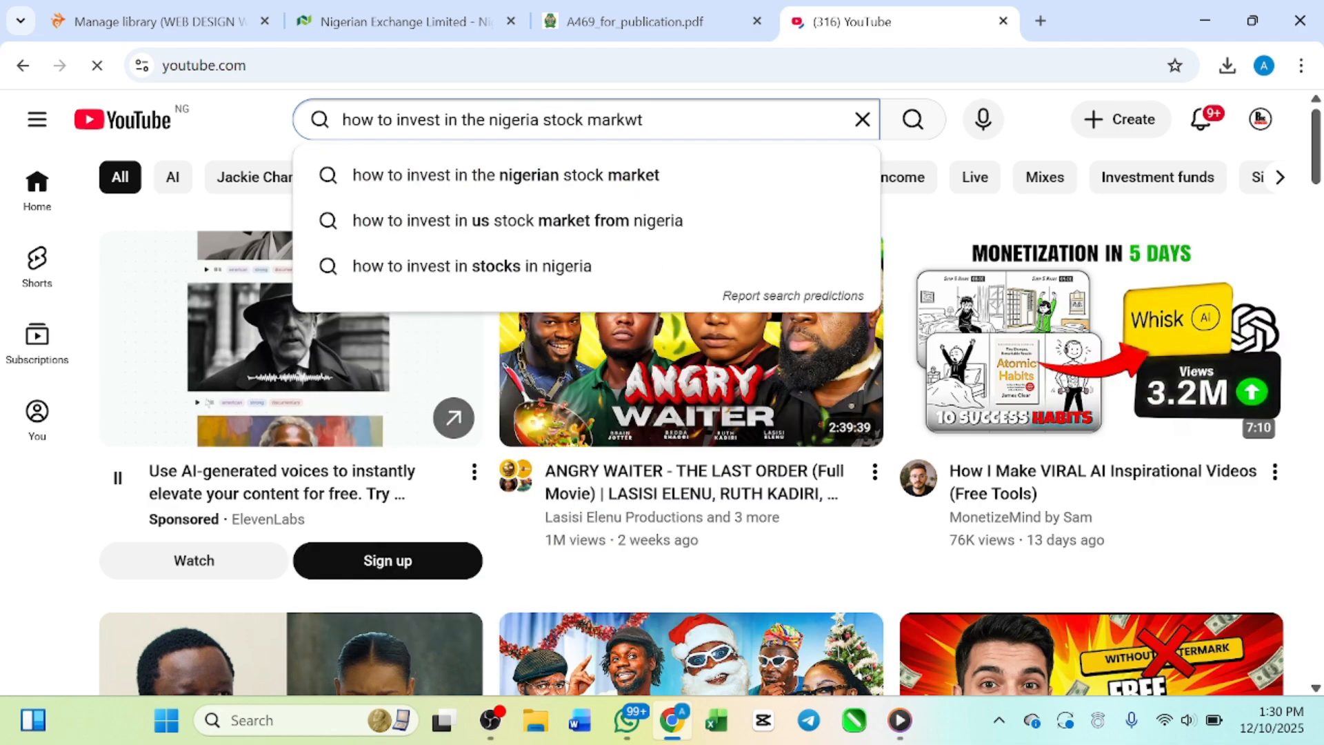
key(BackSpace)
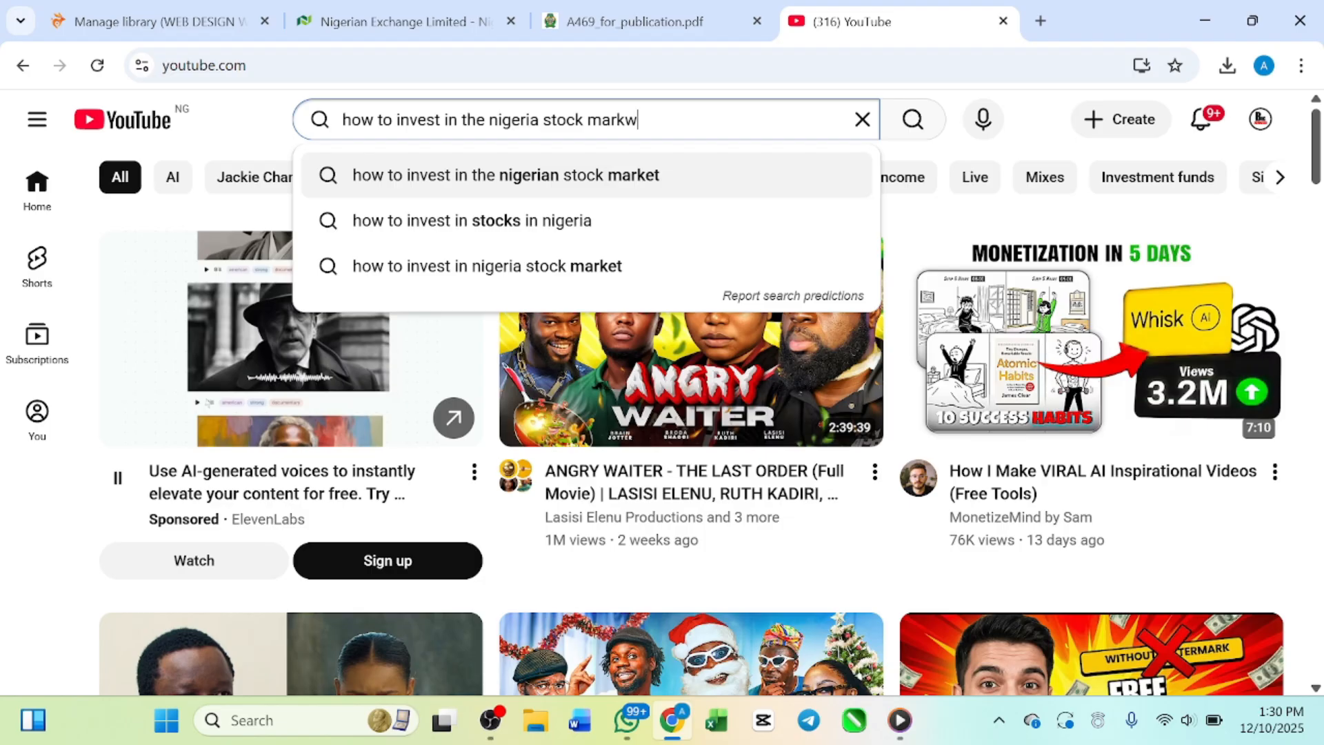
key(BackSpace)
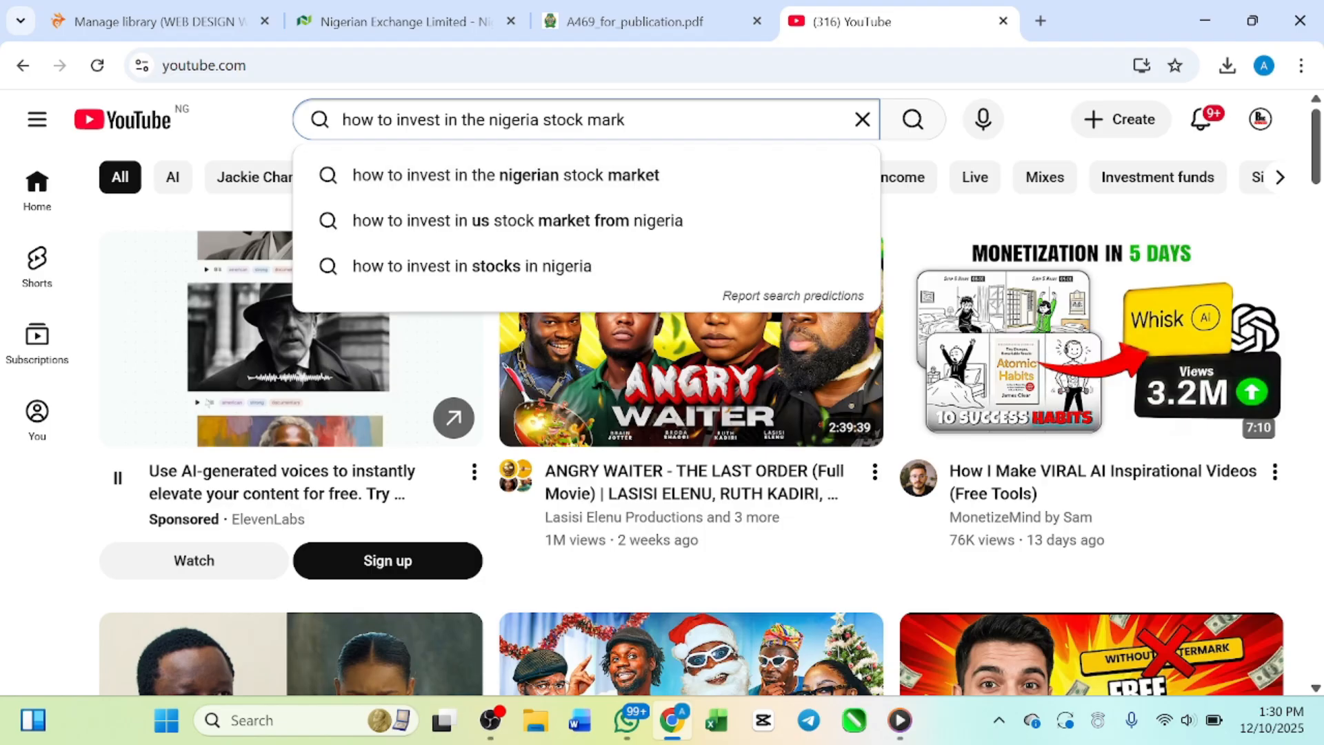
text(et)
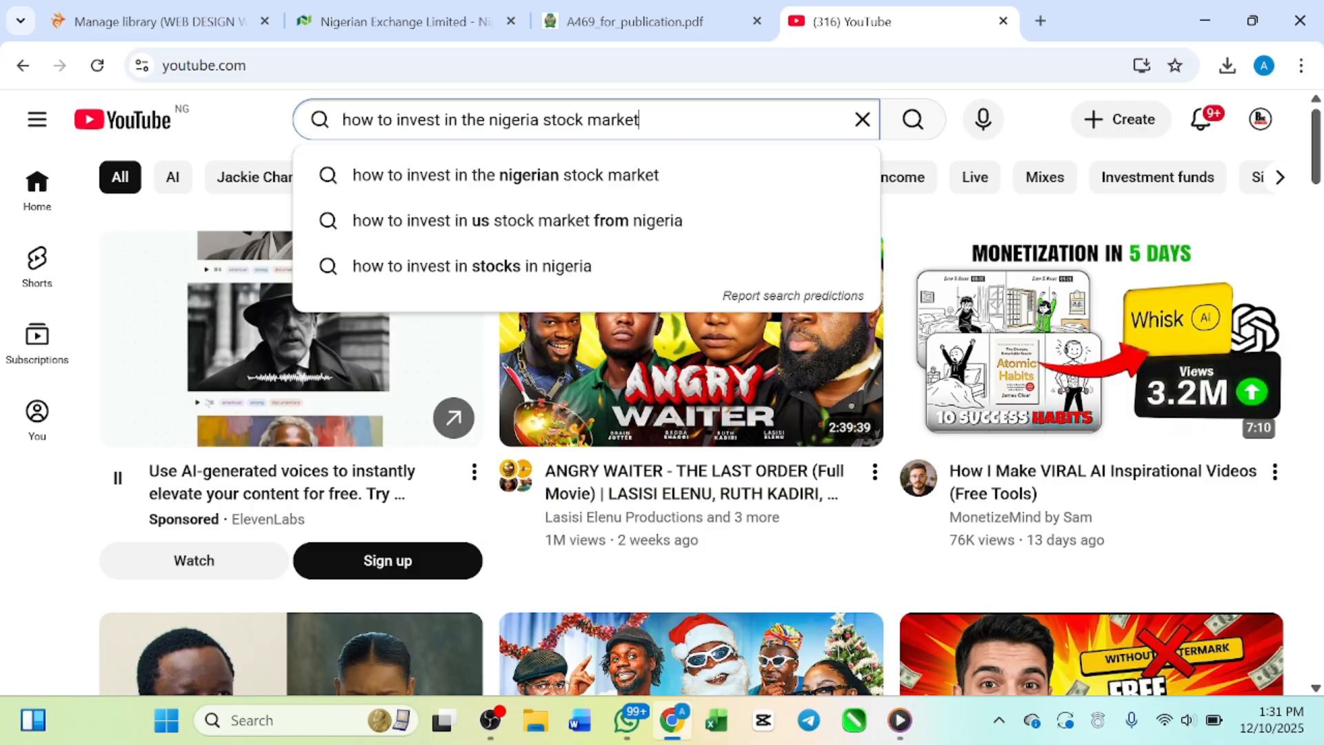
key(Return)
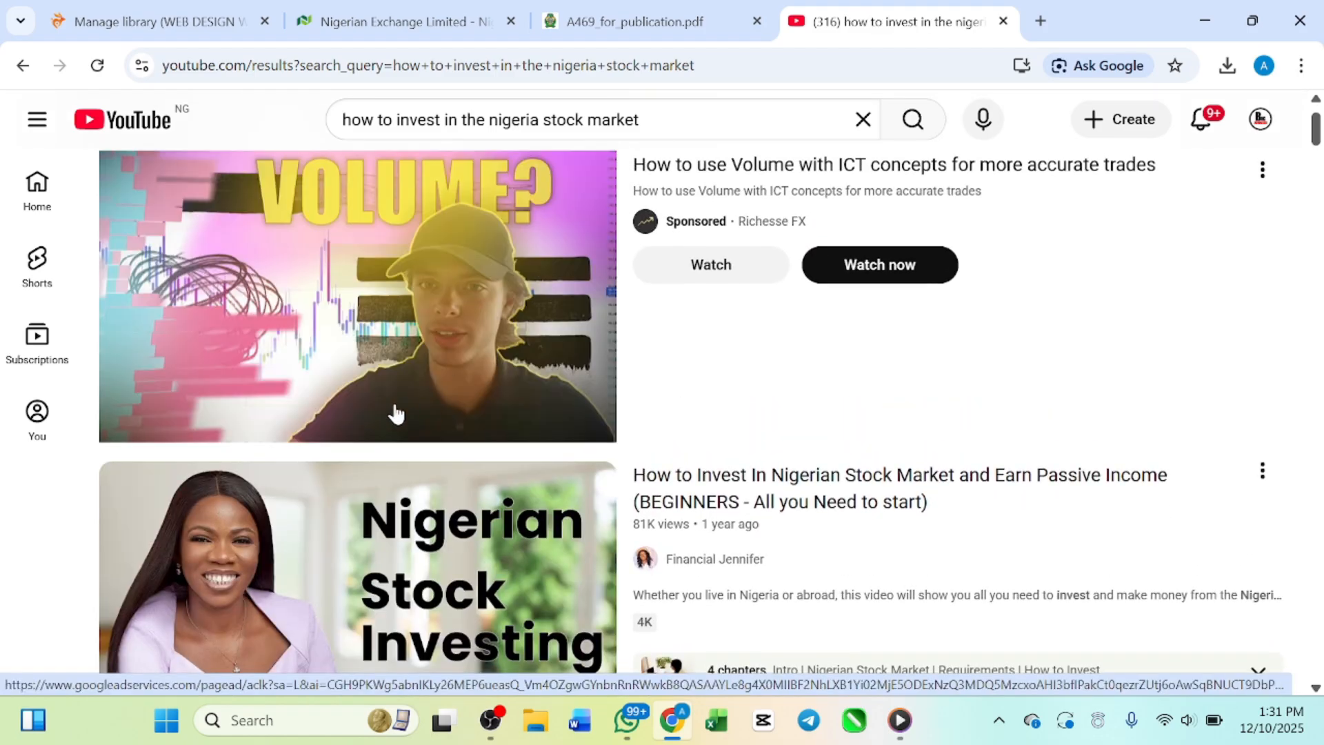
Step: Look through the top video results and preview the beginners' video on investing in the Nigerian stock market
scroll(397, 413, down, 3)
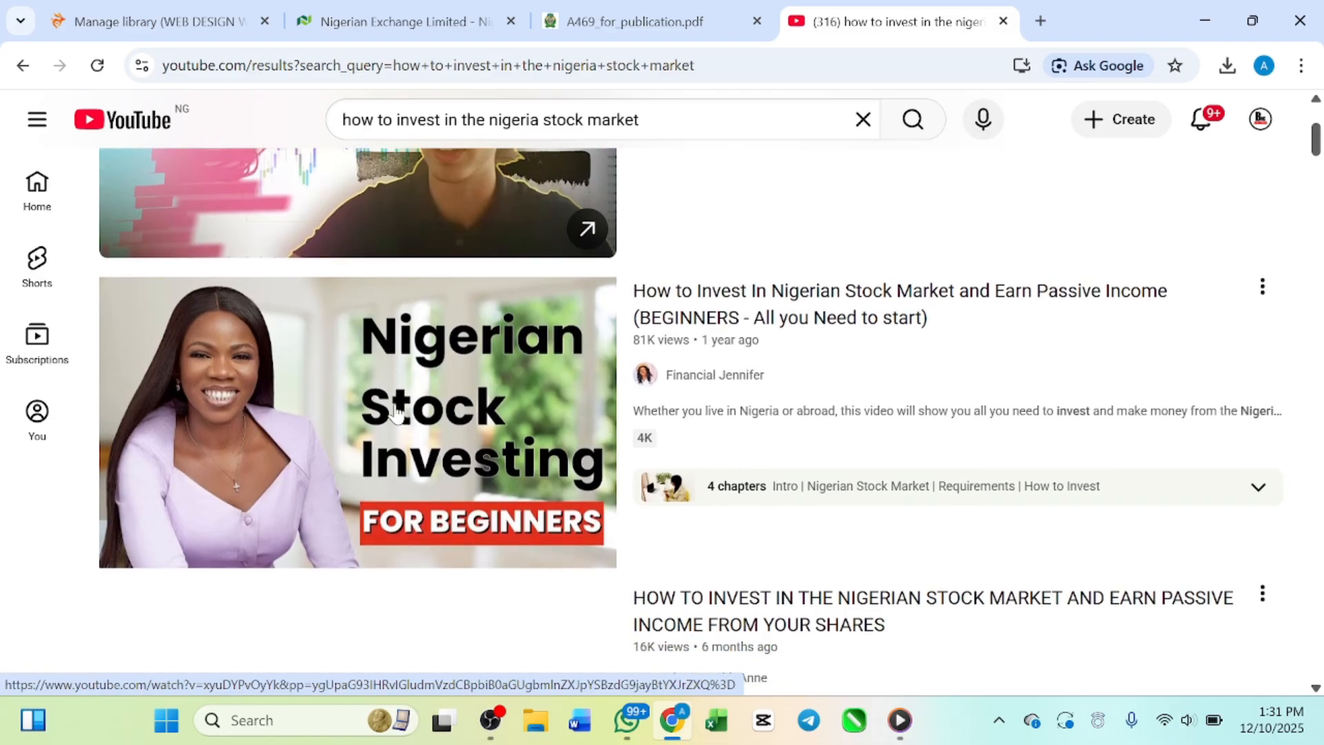
scroll(396, 412, down, 2)
scroll(396, 412, up, 1)
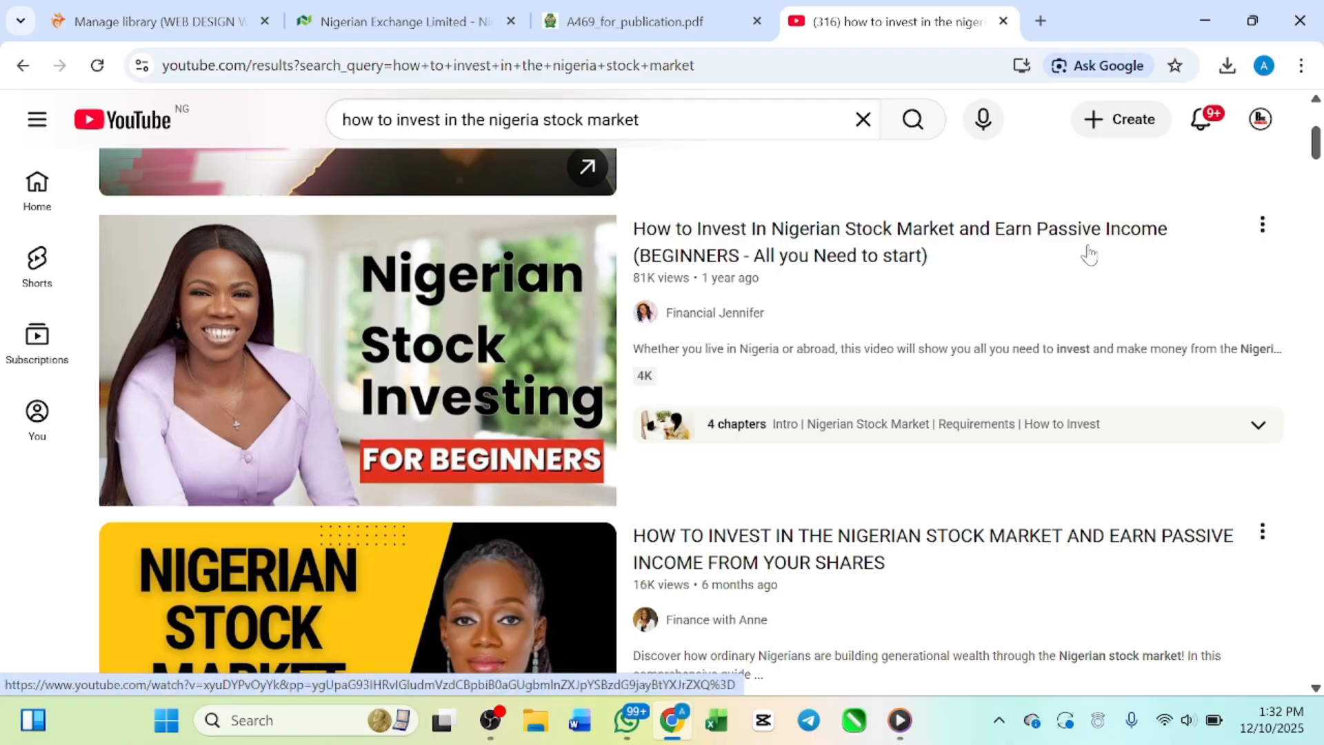
mouse_move(338, 392)
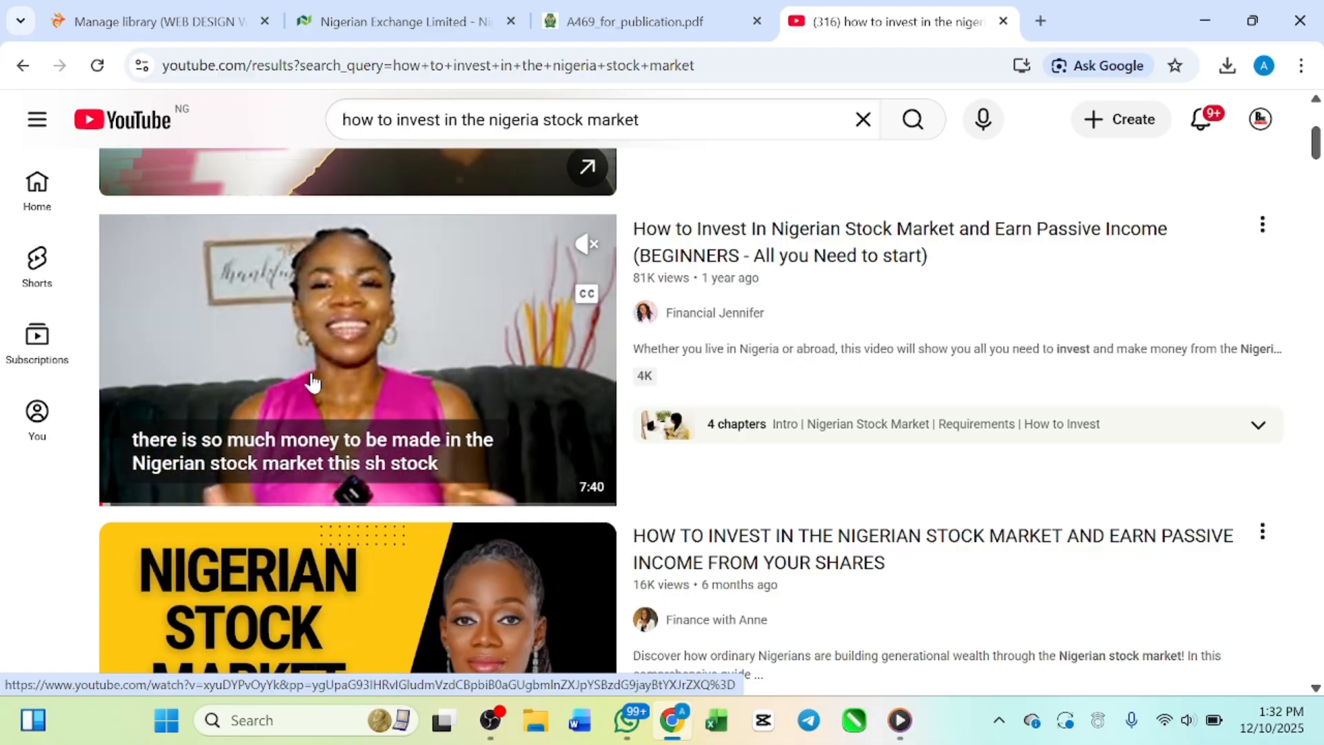
scroll(312, 383, up, 3)
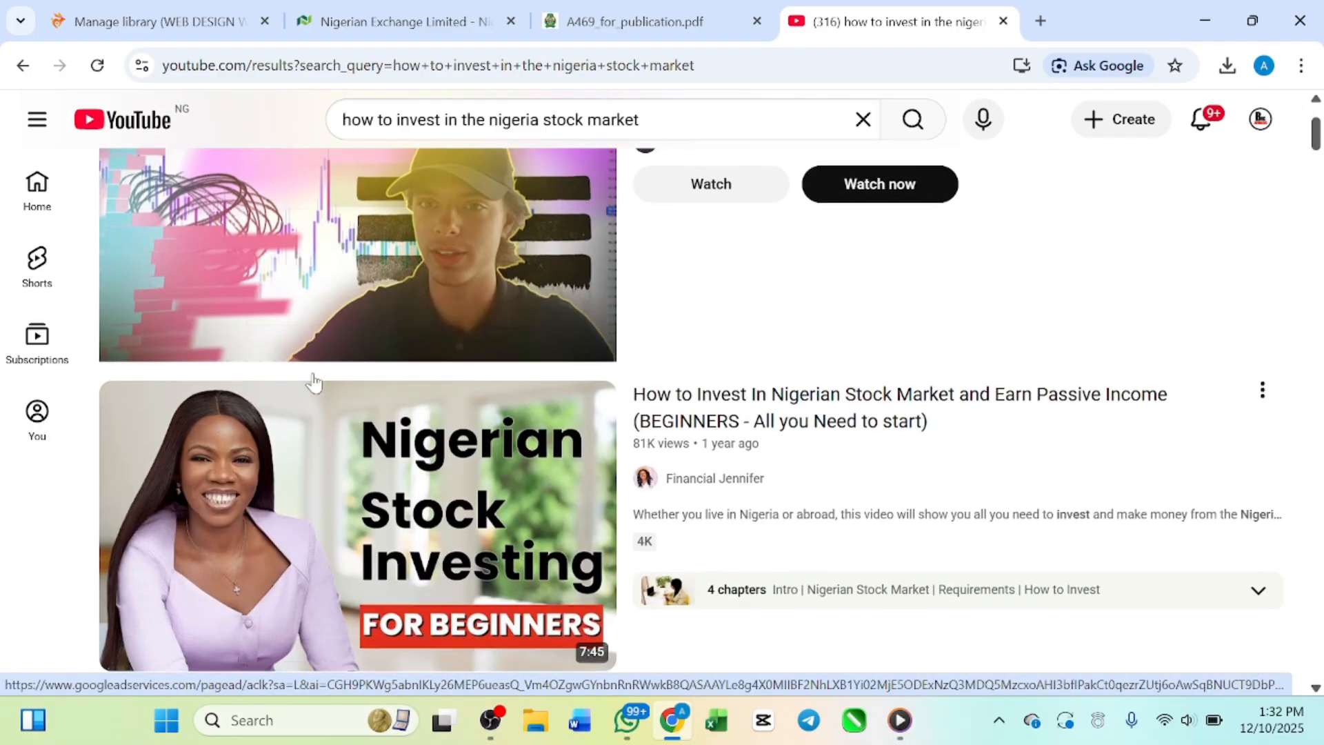
scroll(314, 382, down, 1)
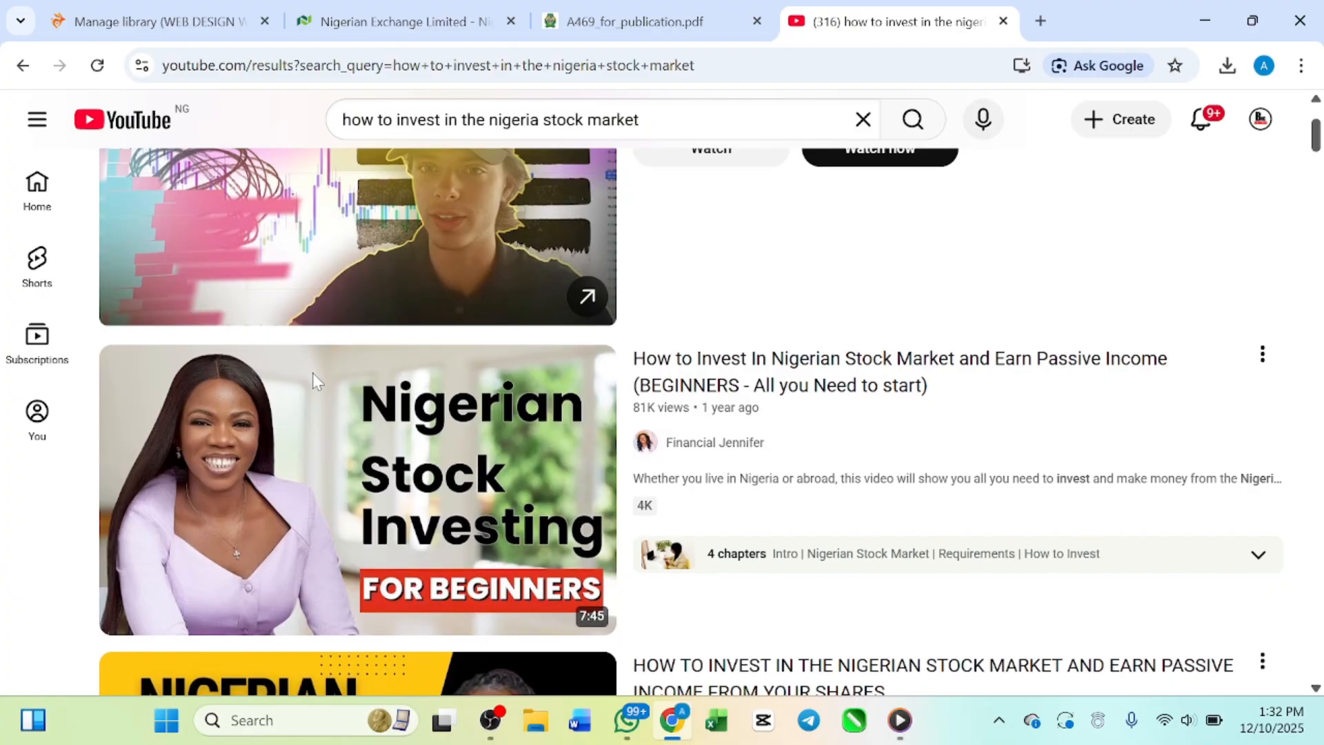
scroll(357, 433, down, 1)
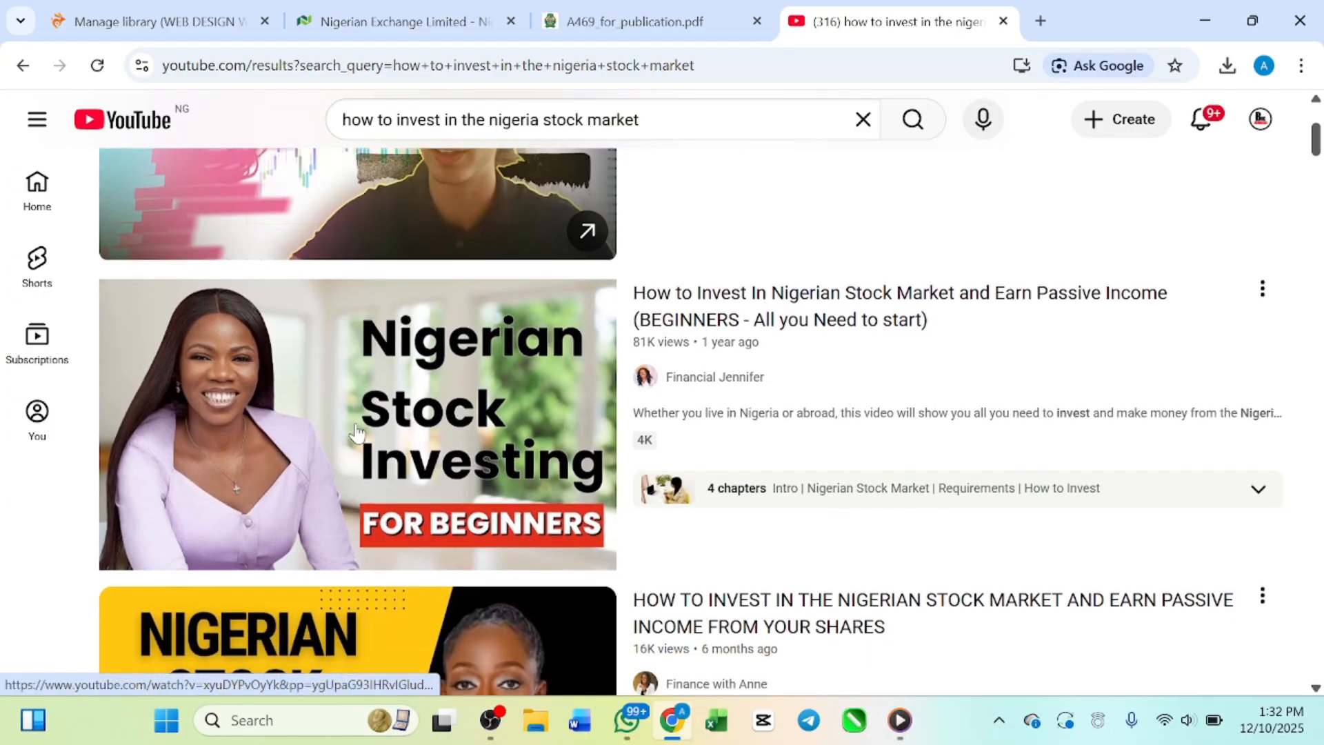
scroll(357, 433, up, 1)
scroll(357, 433, down, 1)
scroll(356, 433, up, 1)
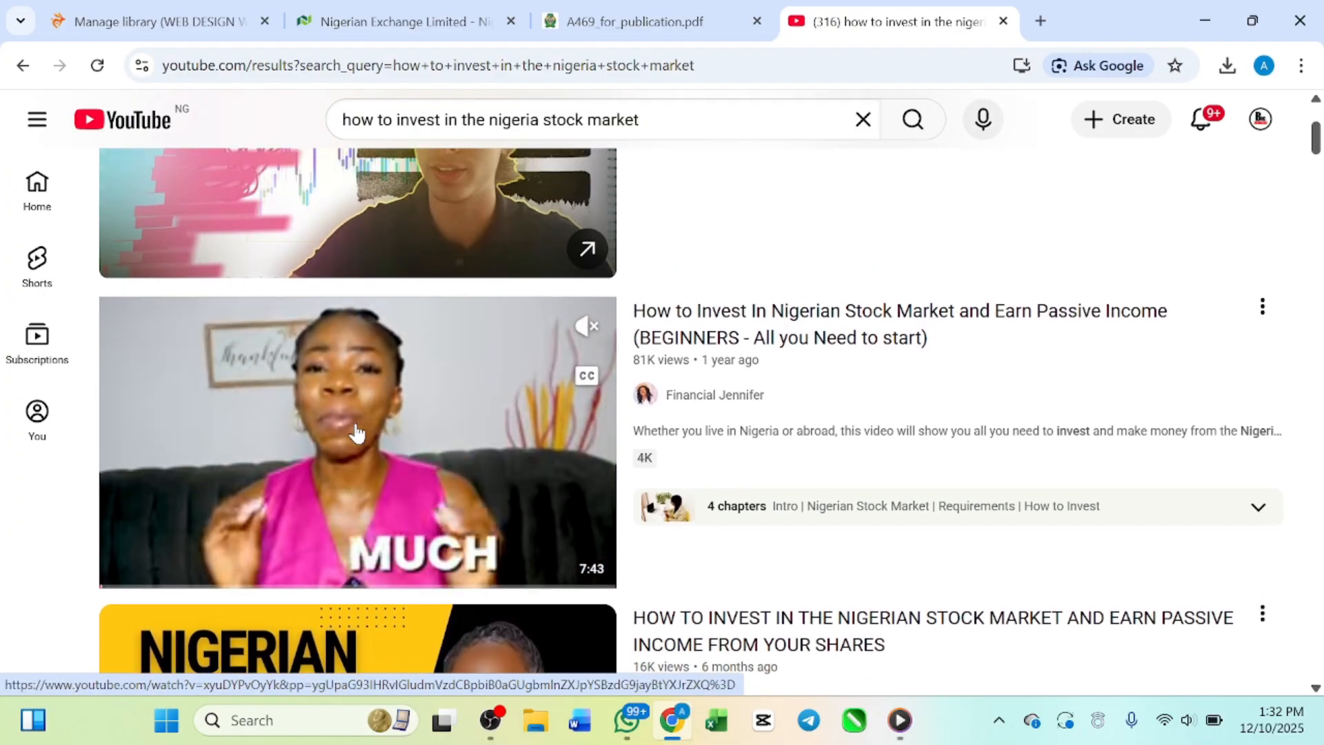
scroll(357, 433, down, 1)
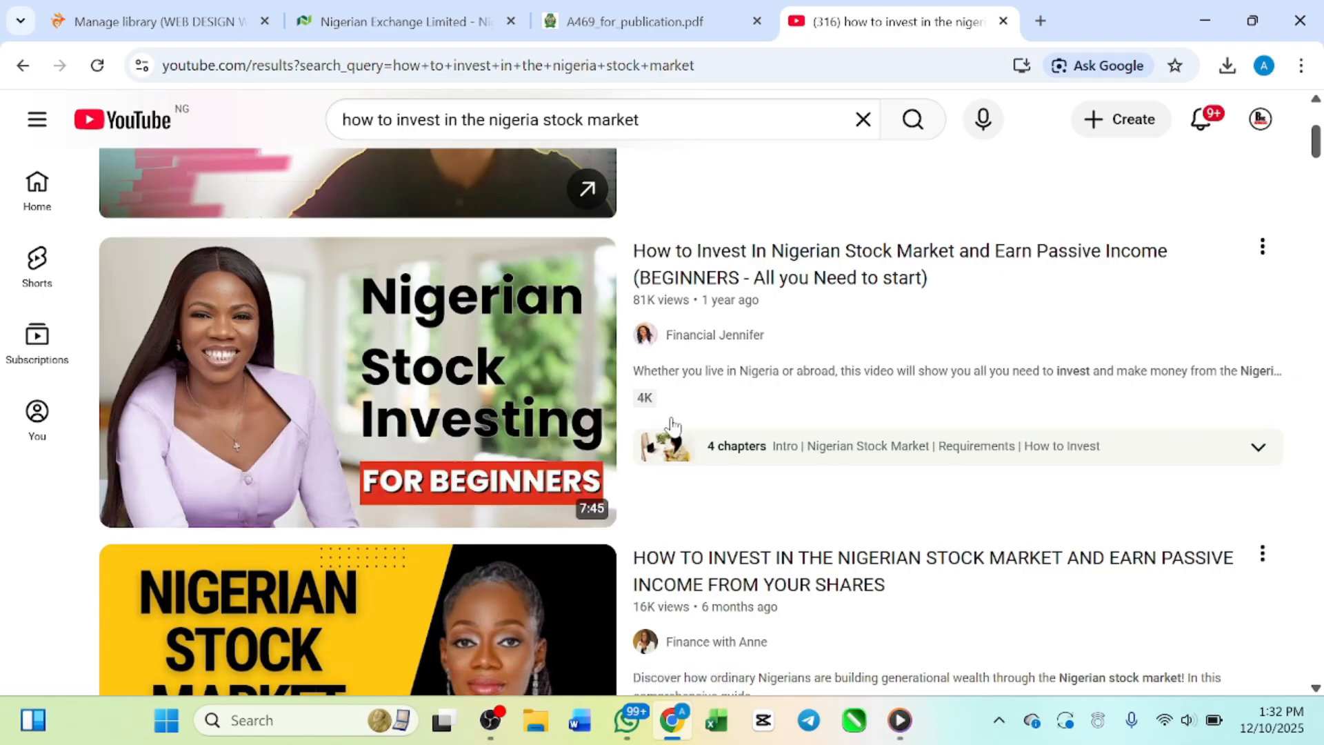
mouse_move(473, 441)
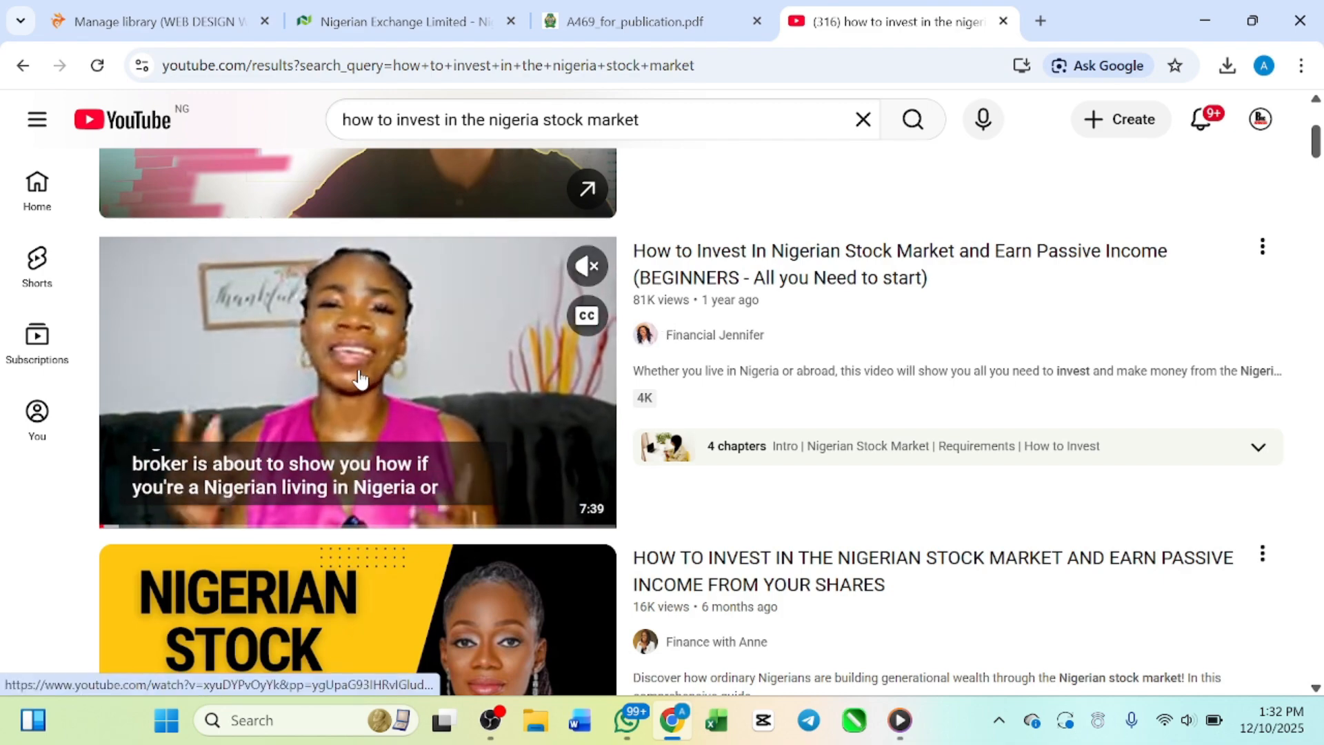
Step: Open the video "How to Invest In Nigerian Stock Market and Earn Passive Income (BEGINNERS - All you Need to start)" from the search results
scroll(359, 378, down, 2)
scroll(358, 378, up, 1)
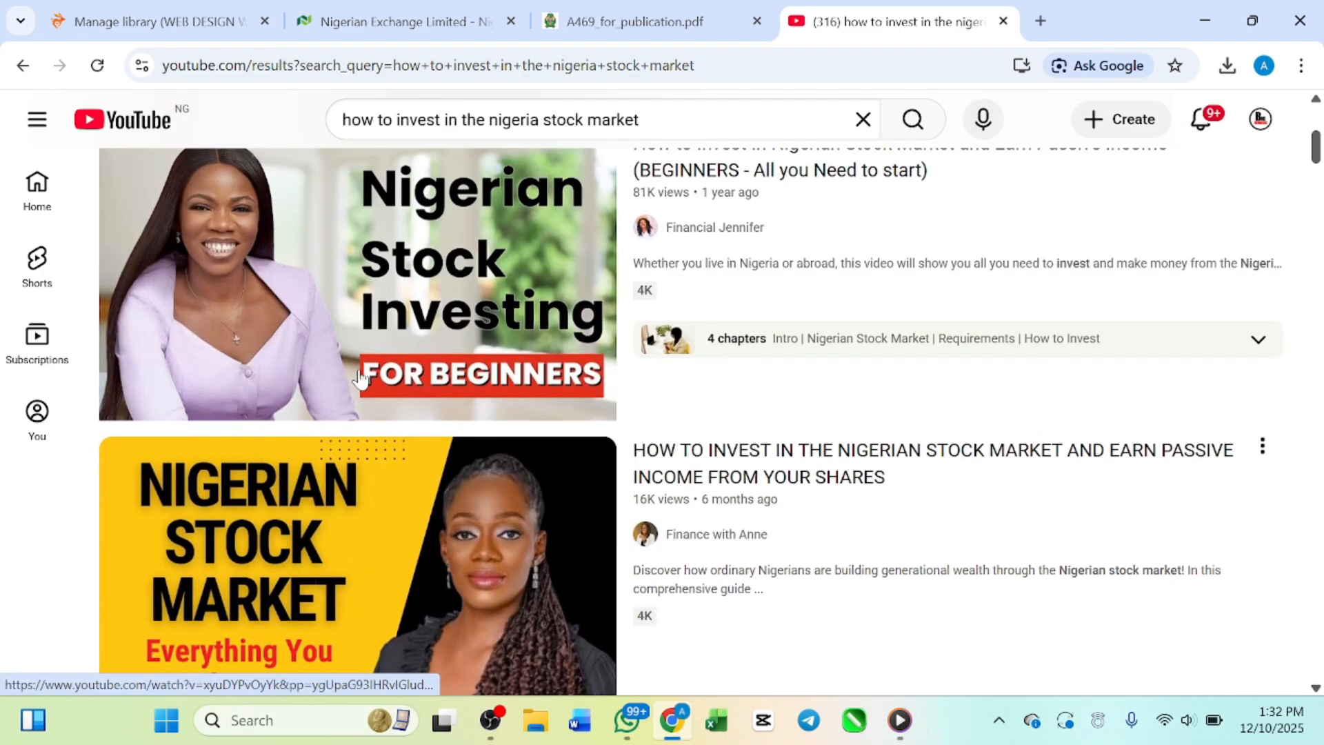
scroll(358, 378, up, 1)
scroll(365, 376, down, 1)
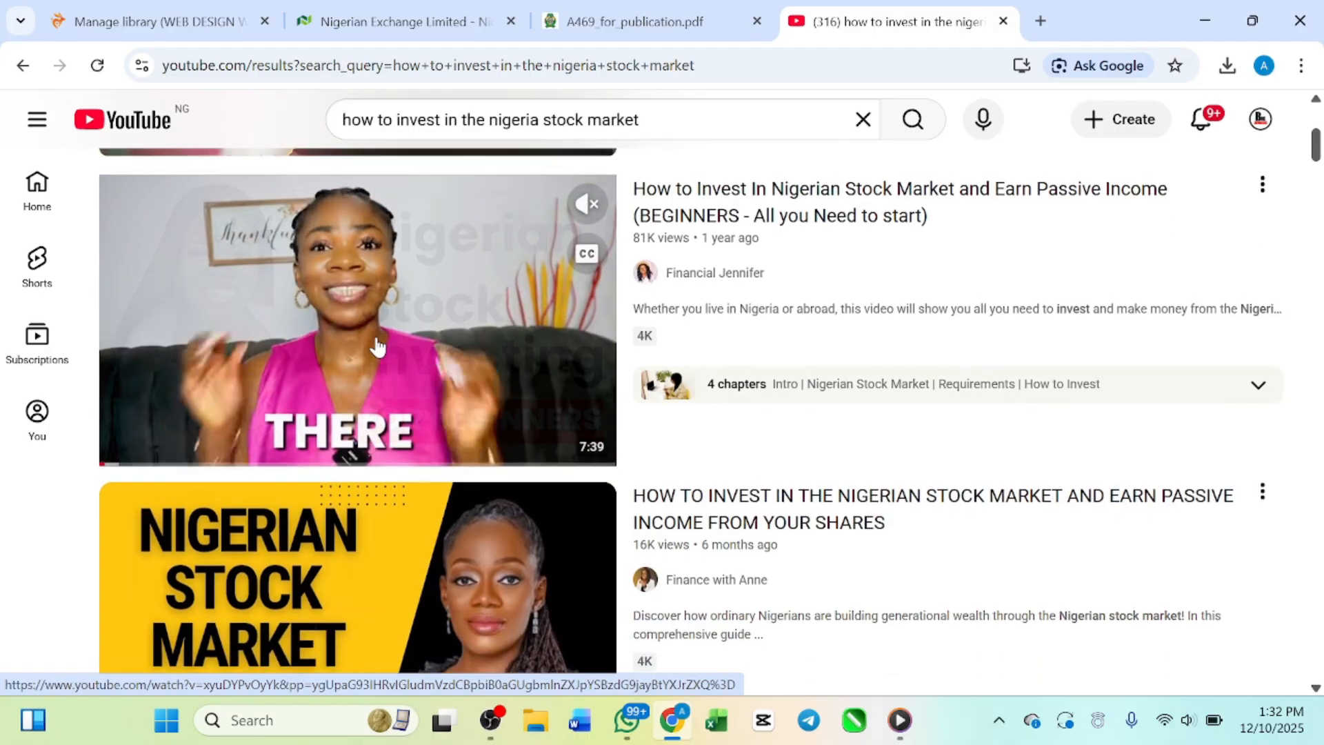
scroll(377, 347, up, 1)
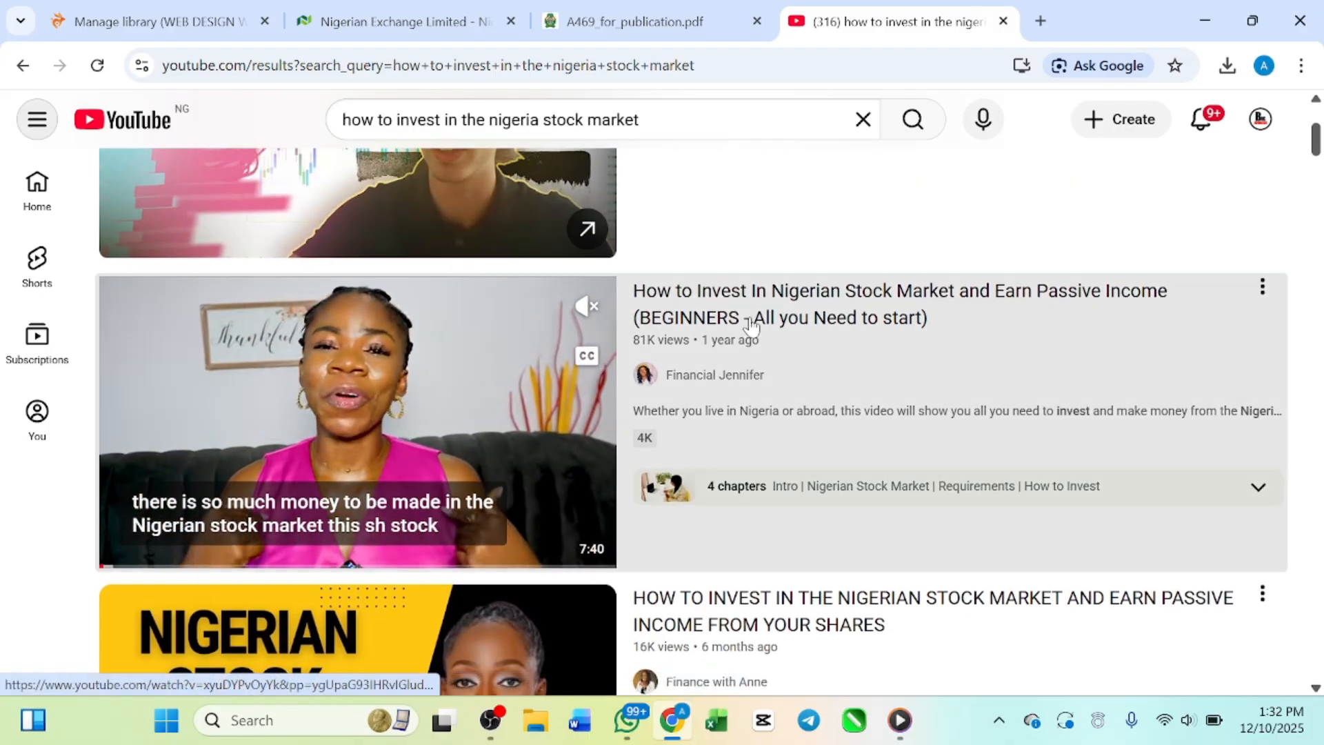
click(750, 321)
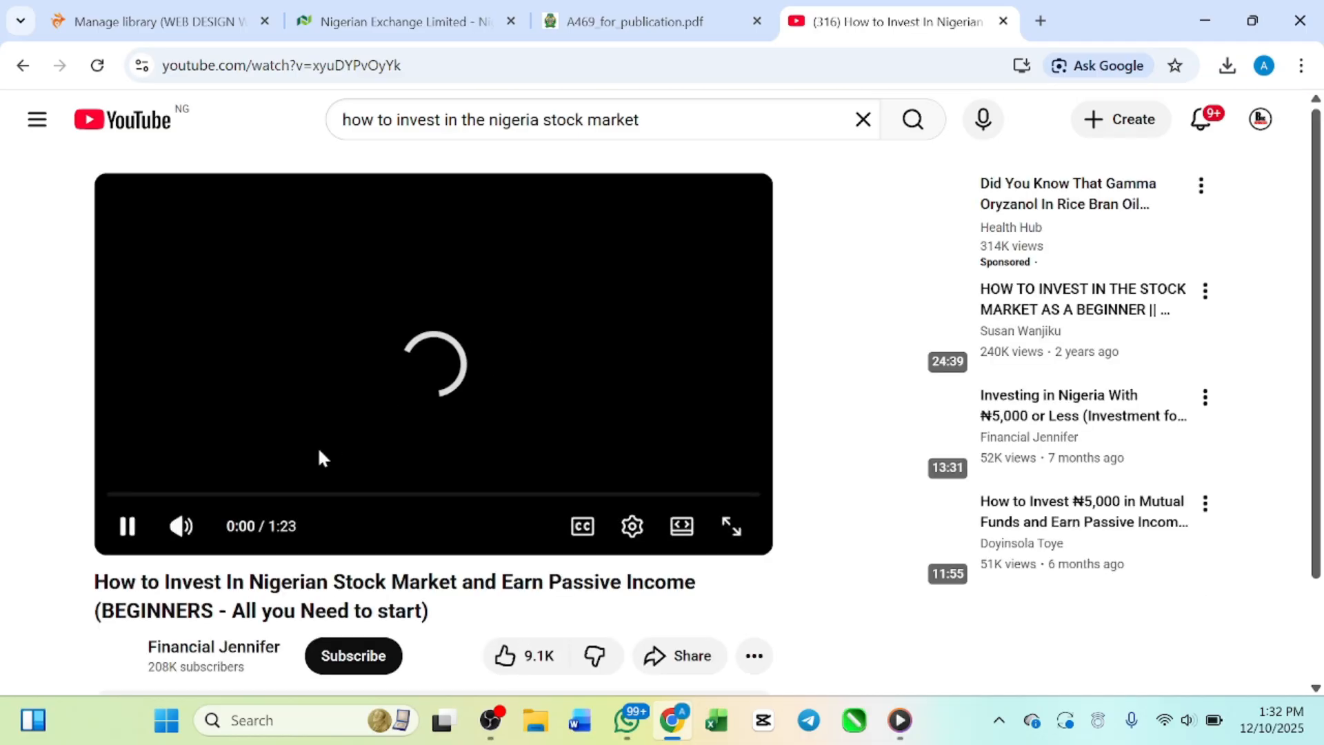
Step: Look through the video's description, viewer comments and related stock investing videos
scroll(340, 414, down, 6)
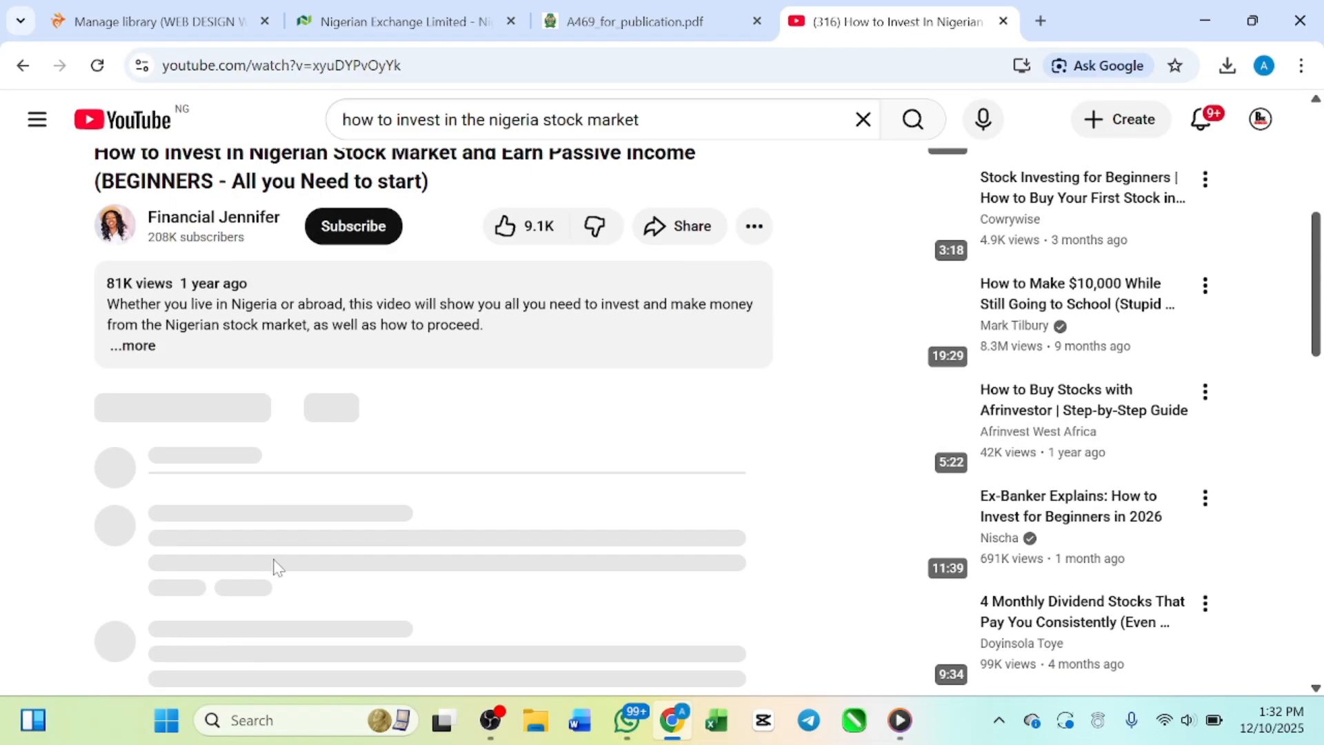
scroll(277, 567, down, 2)
scroll(277, 567, up, 7)
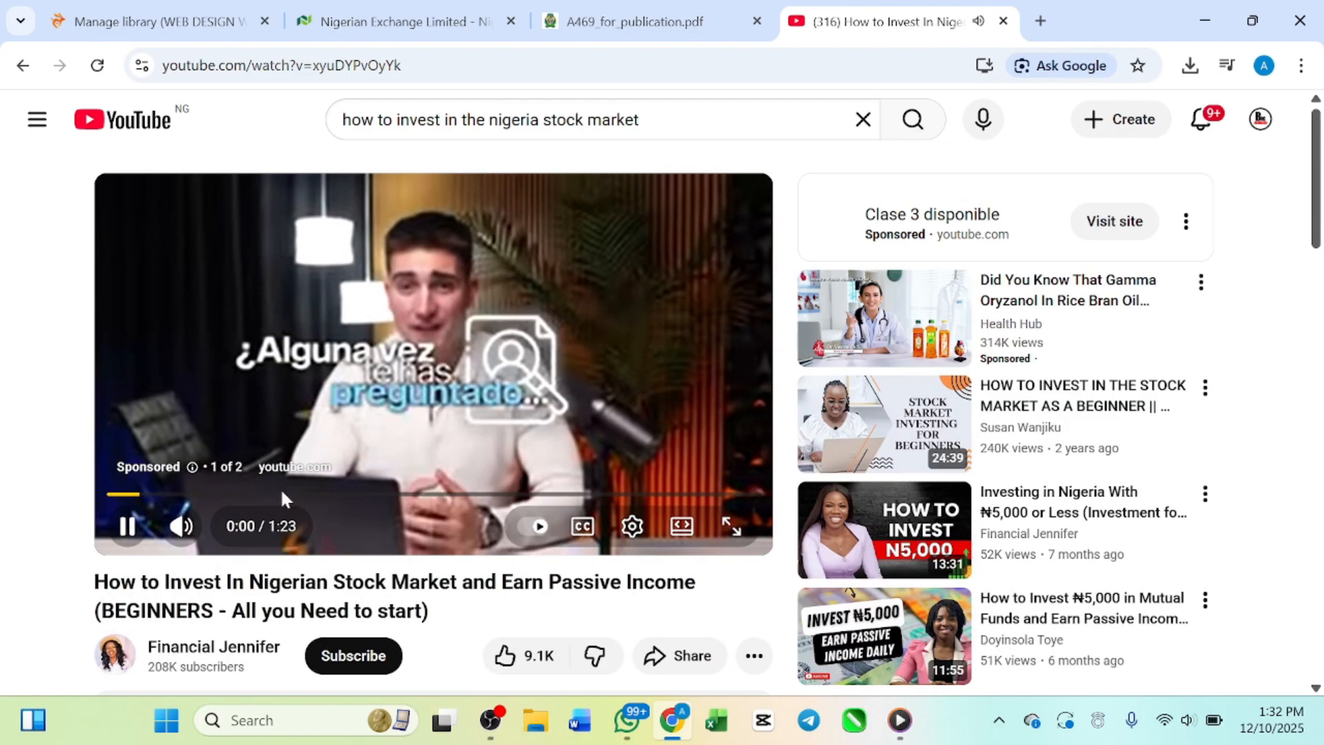
scroll(279, 487, down, 3)
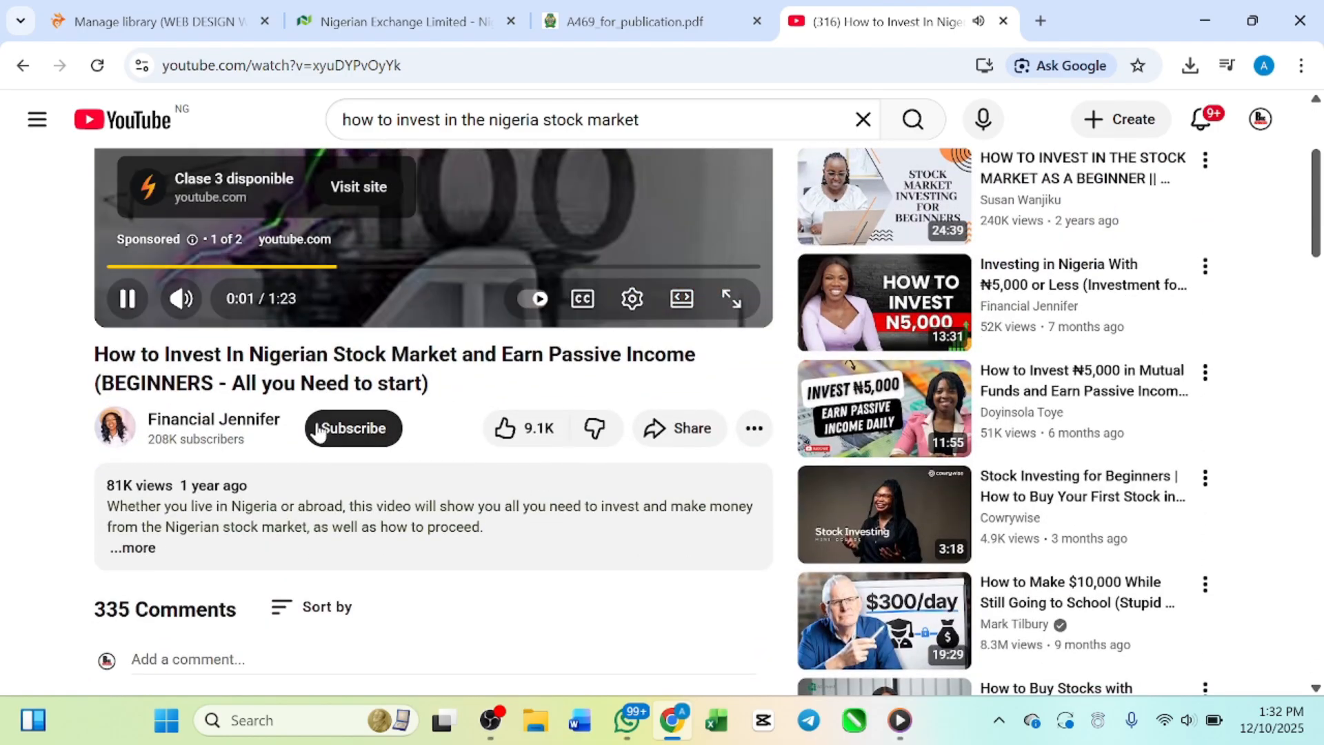
scroll(319, 431, up, 1)
scroll(318, 431, down, 2)
scroll(319, 431, down, 2)
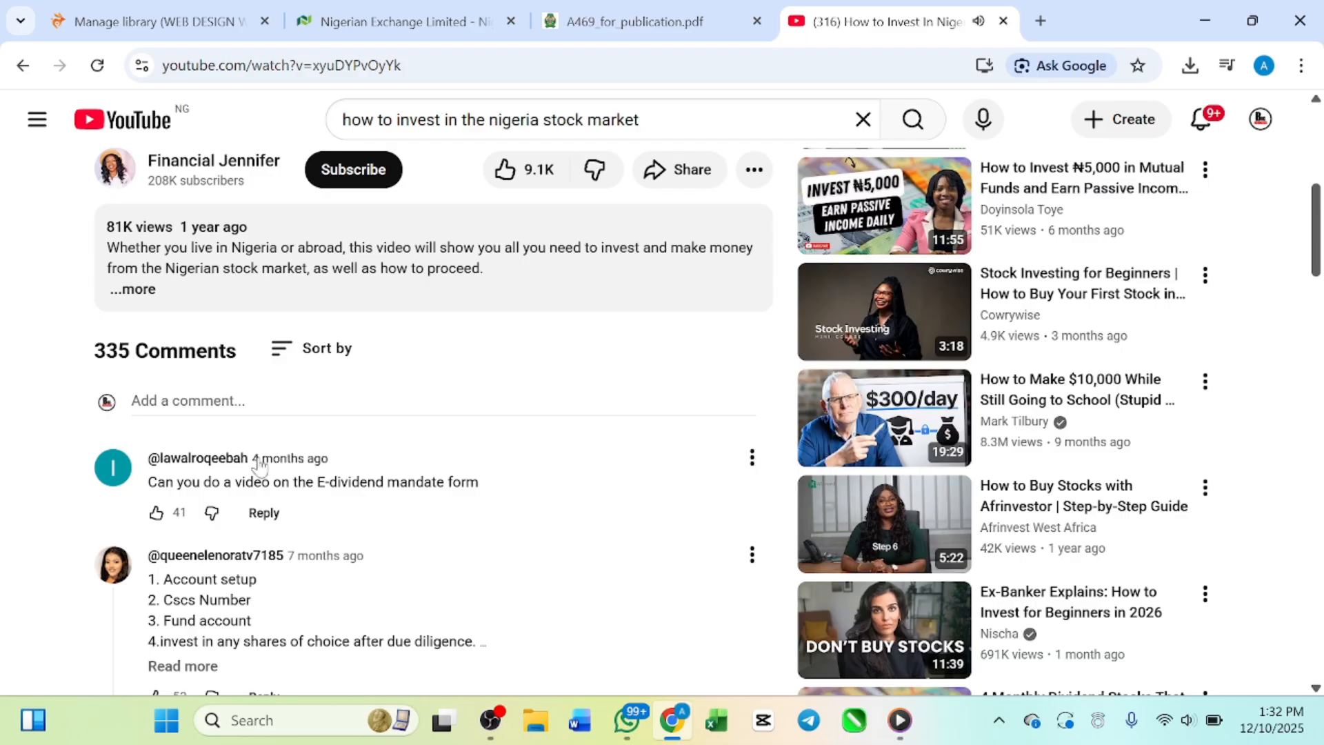
scroll(260, 467, down, 2)
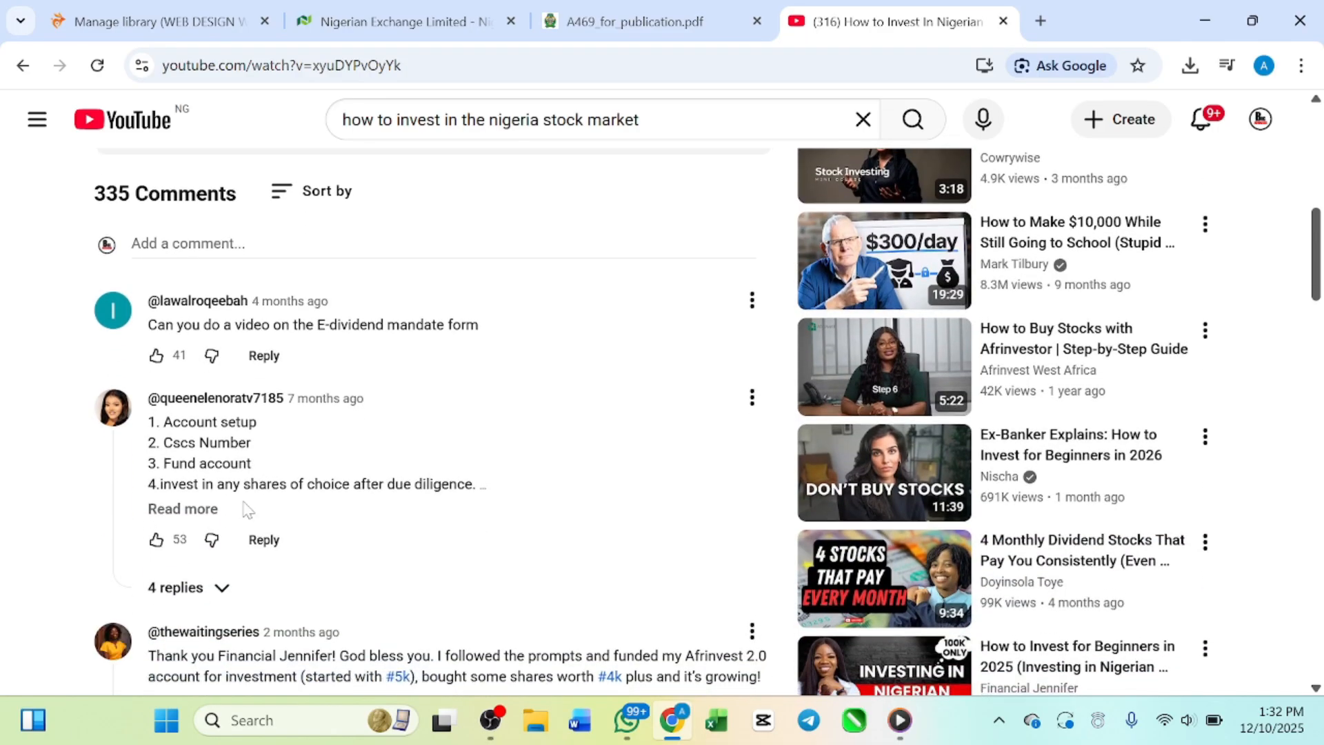
scroll(244, 509, down, 2)
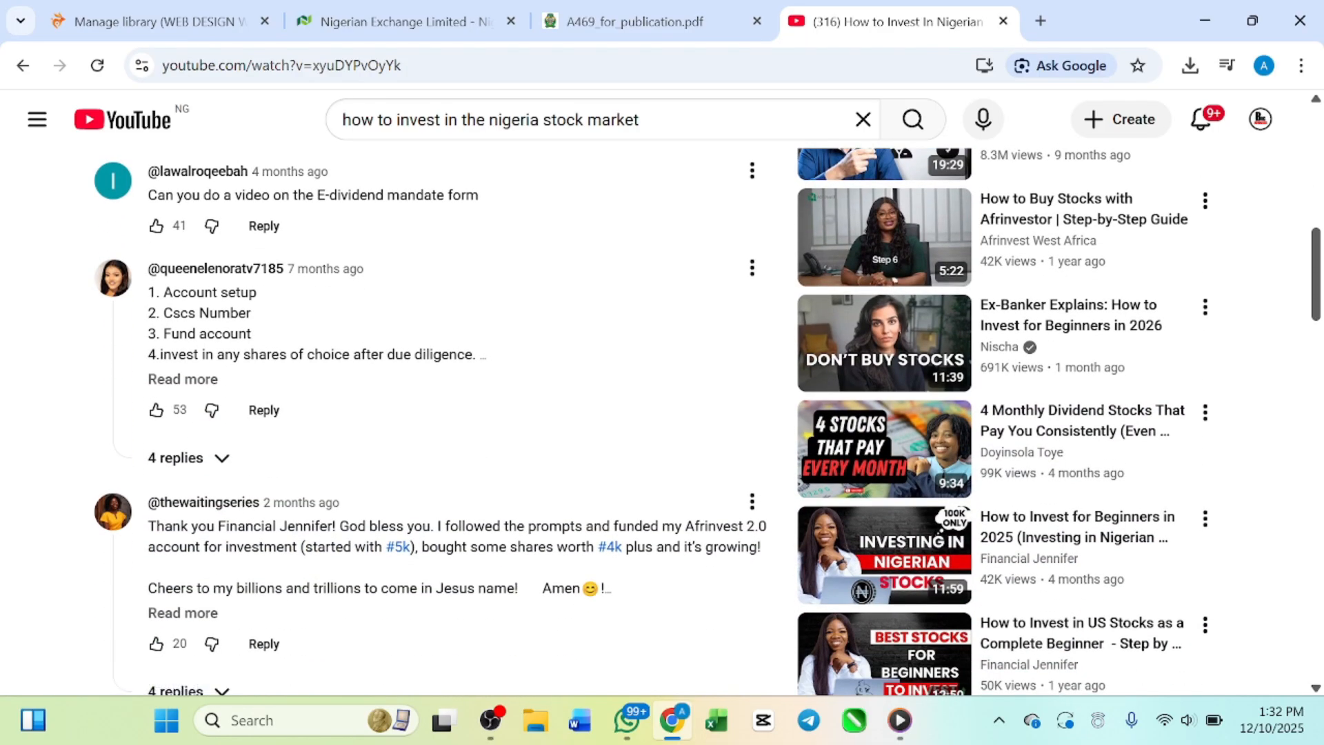
scroll(340, 553, down, 1)
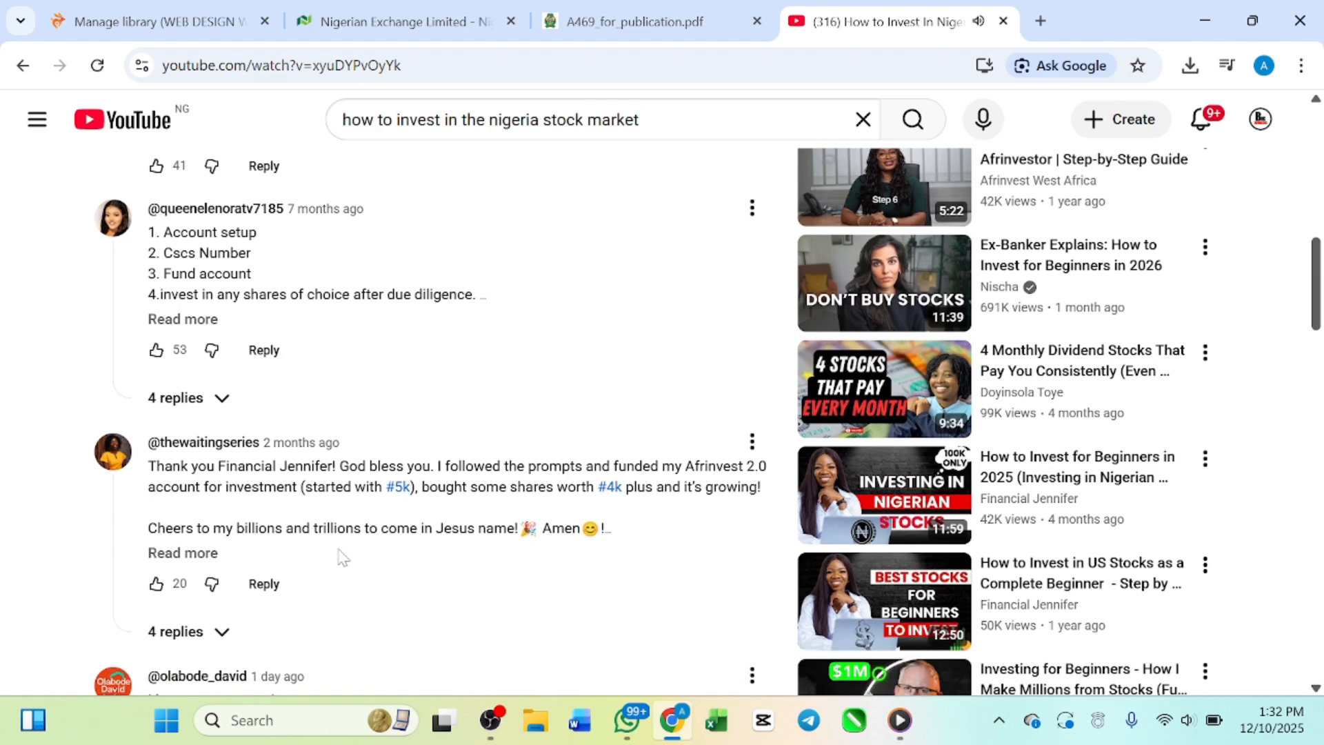
scroll(407, 509, down, 2)
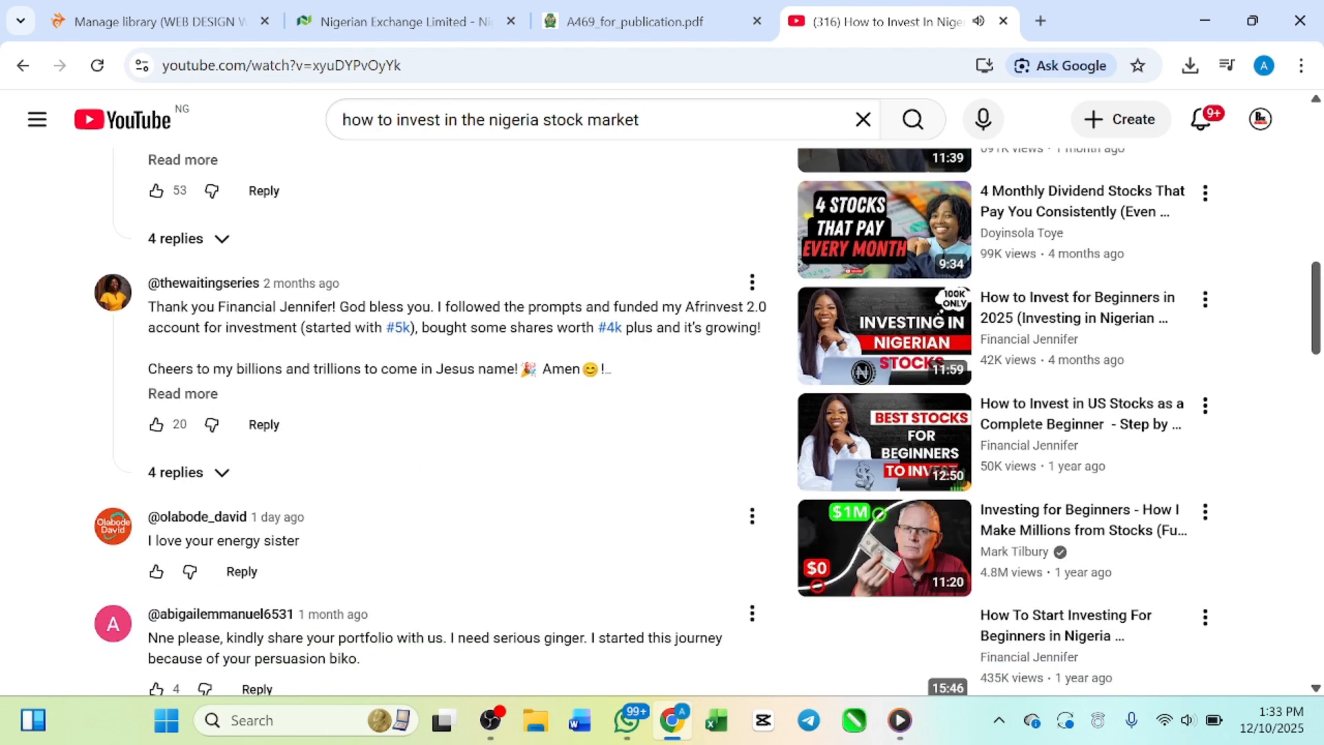
scroll(288, 558, down, 1)
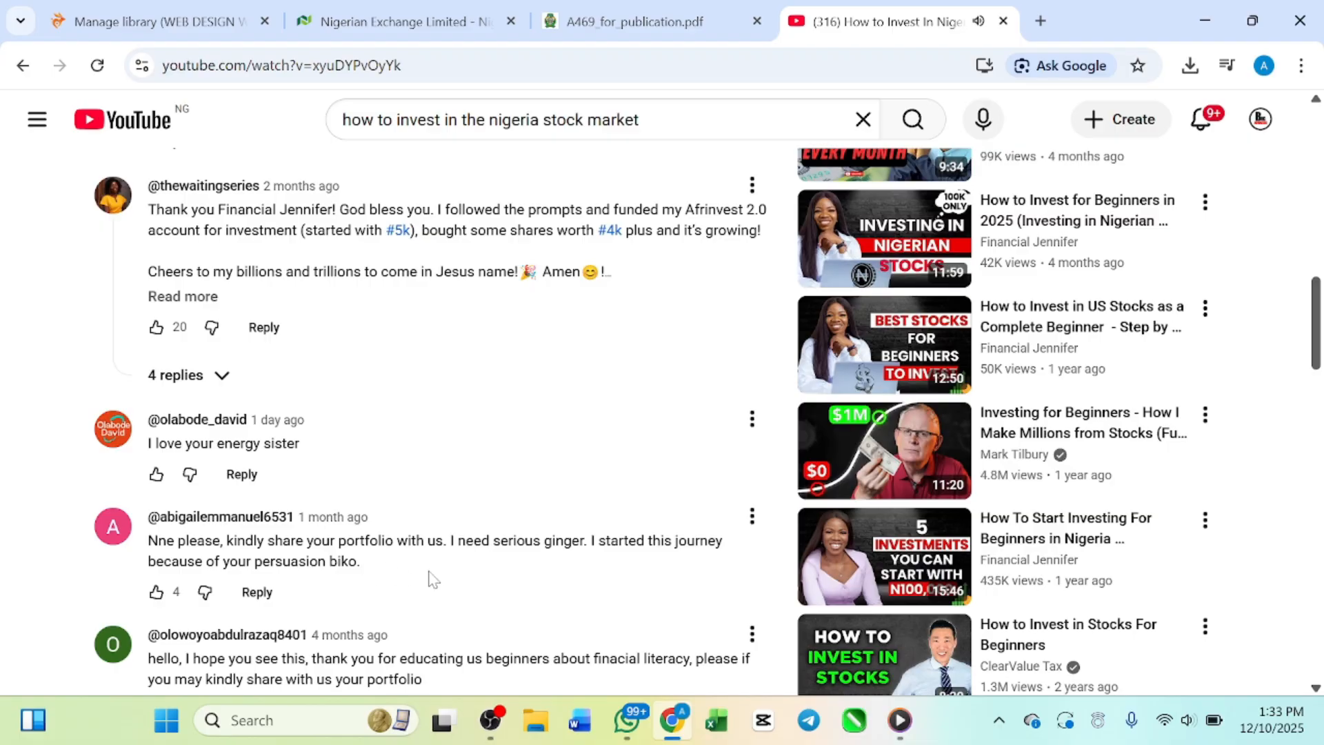
scroll(429, 579, down, 1)
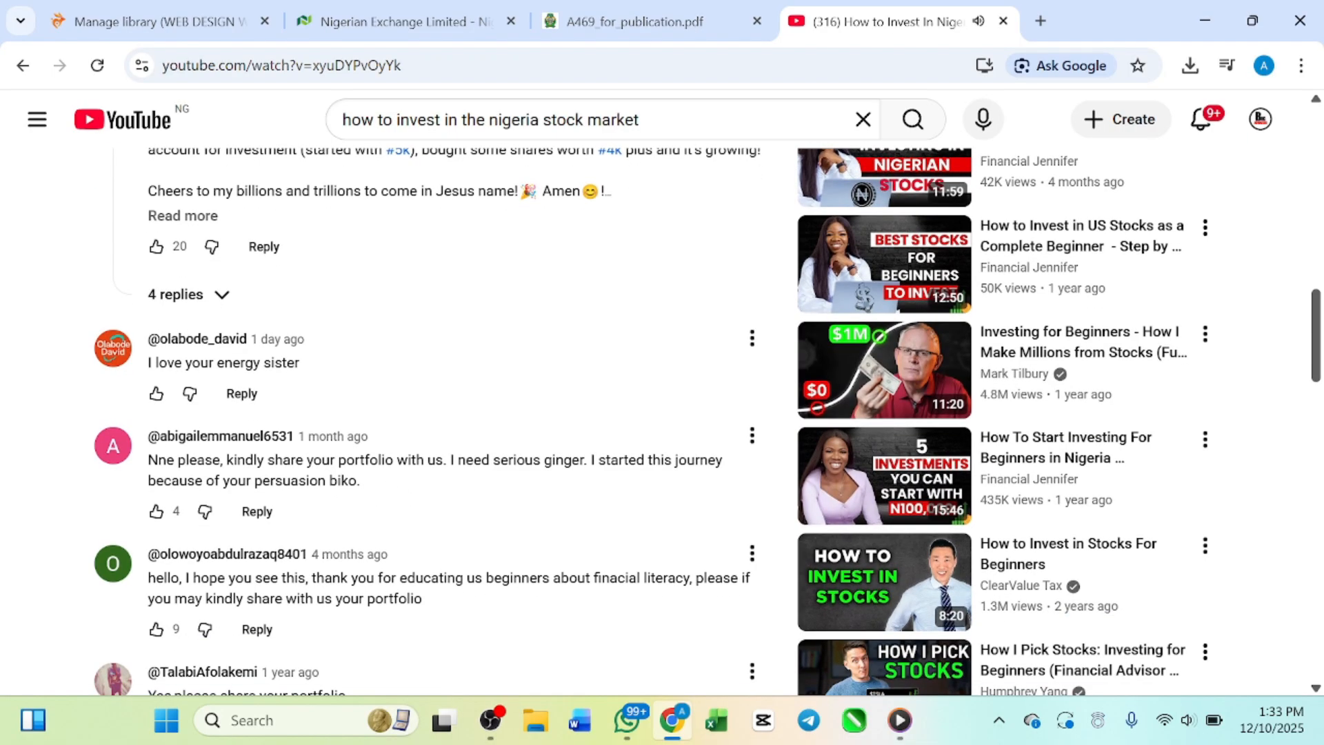
Step: Skip the advertisement and pause the beginners' investing video at its start
scroll(432, 579, up, 10)
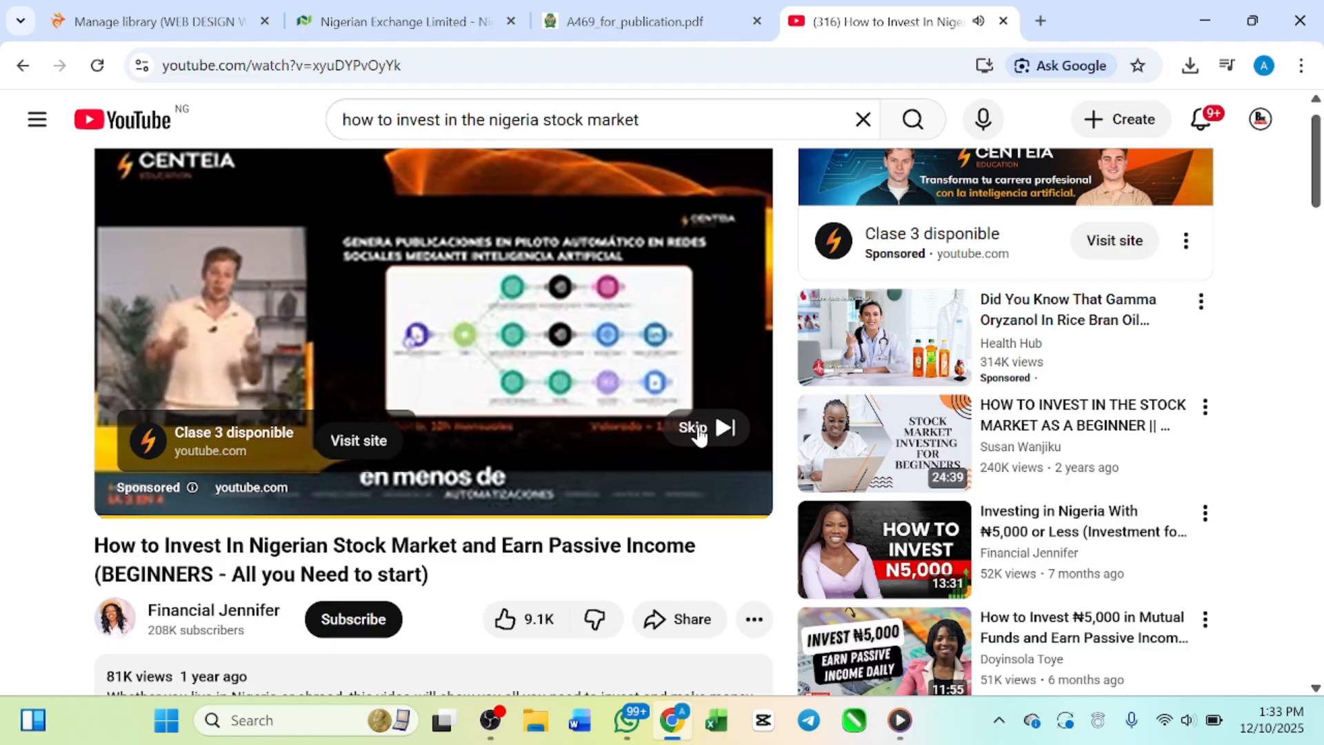
click(696, 428)
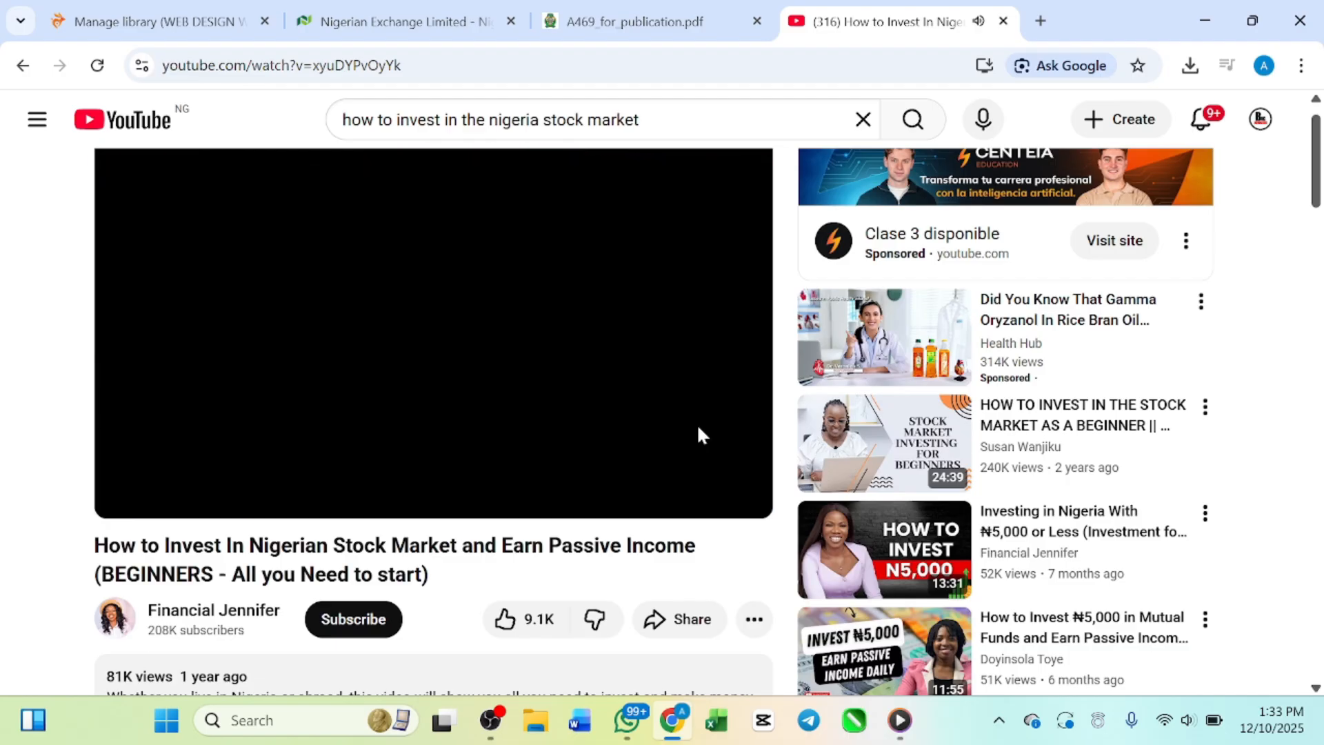
click(391, 293)
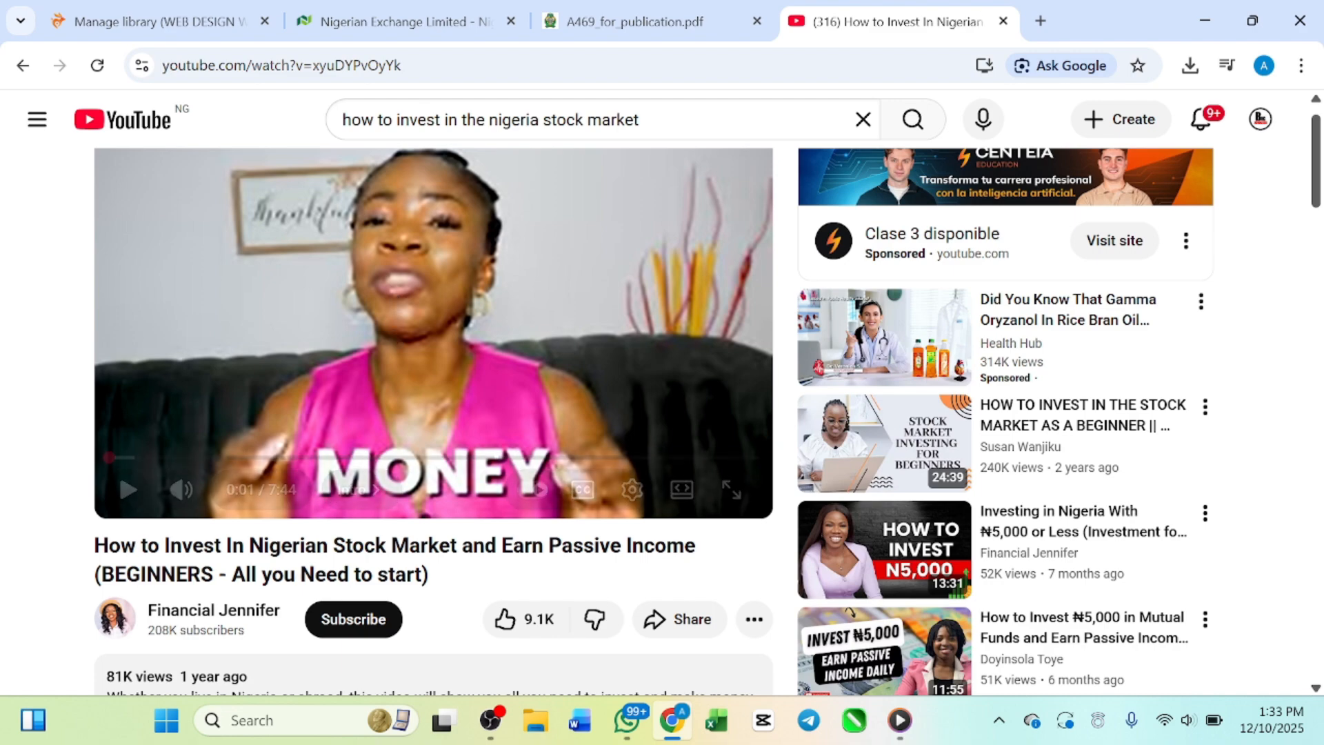
scroll(402, 349, up, 1)
scroll(404, 356, down, 2)
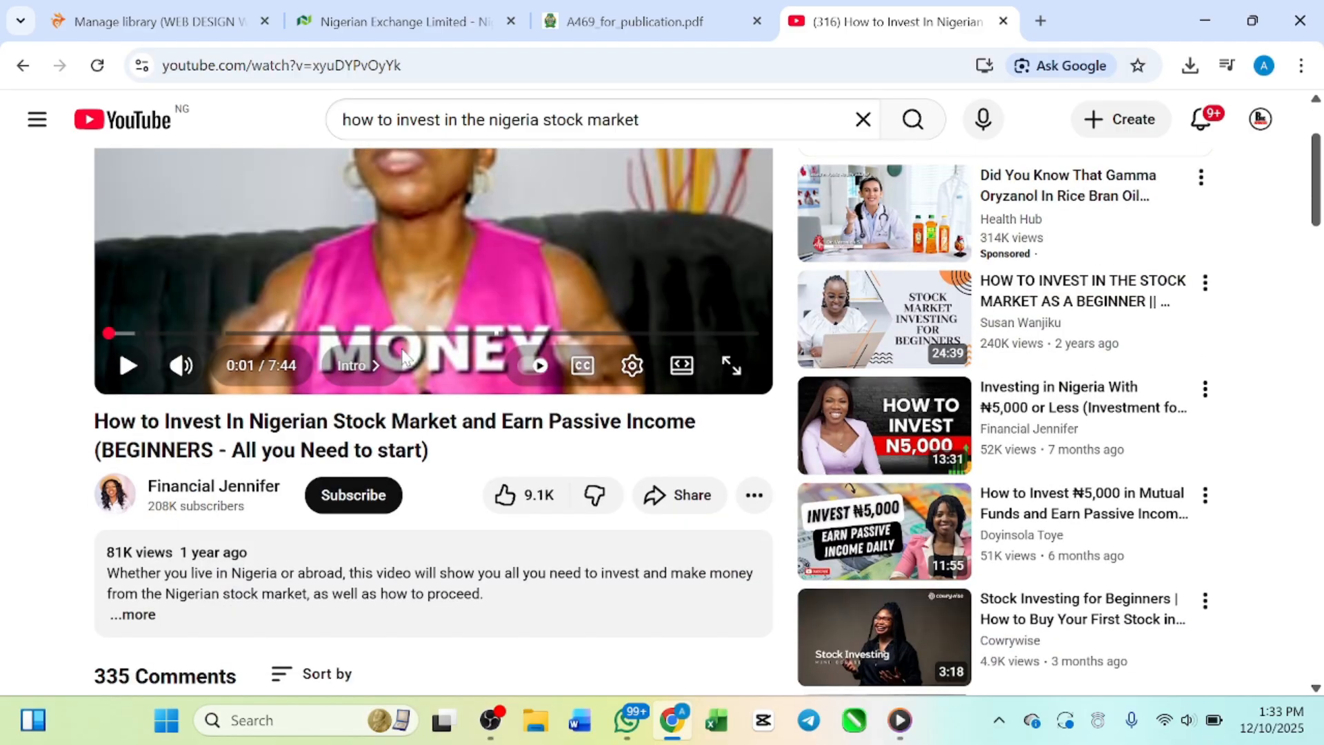
scroll(403, 354, up, 1)
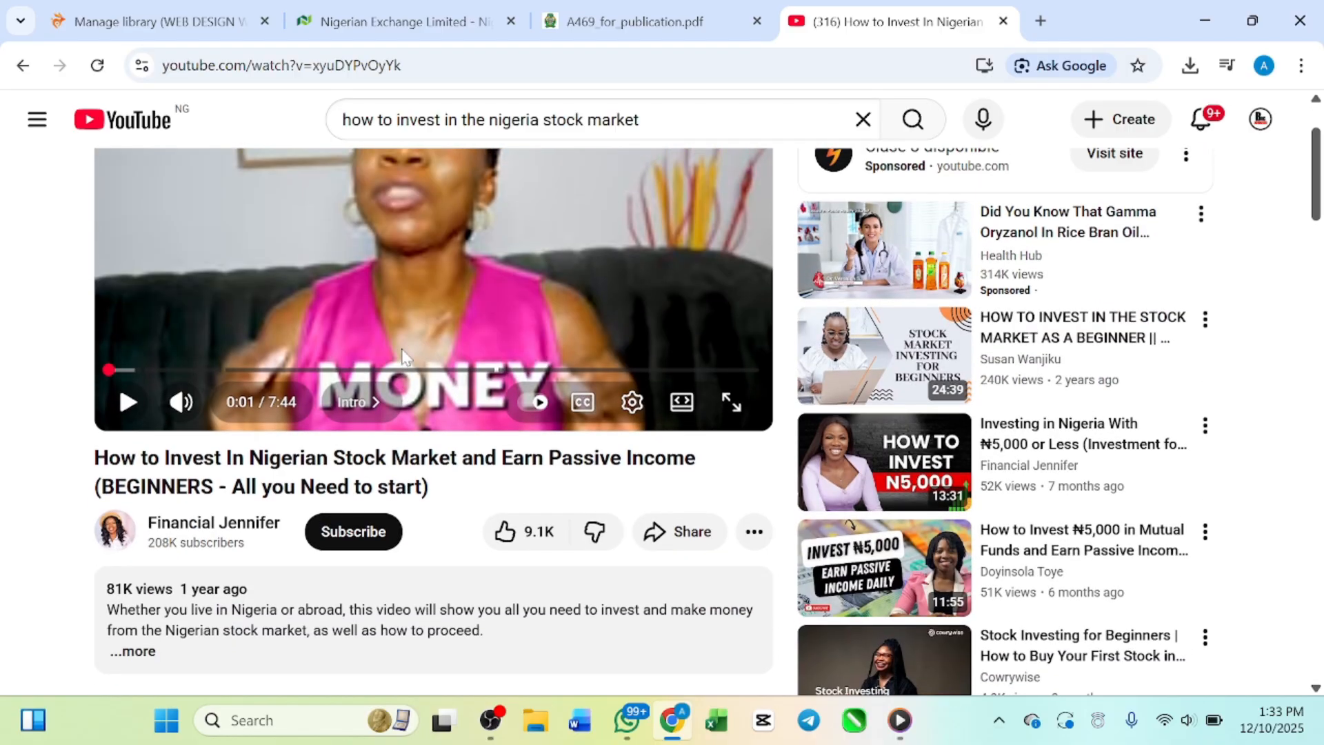
scroll(402, 356, up, 3)
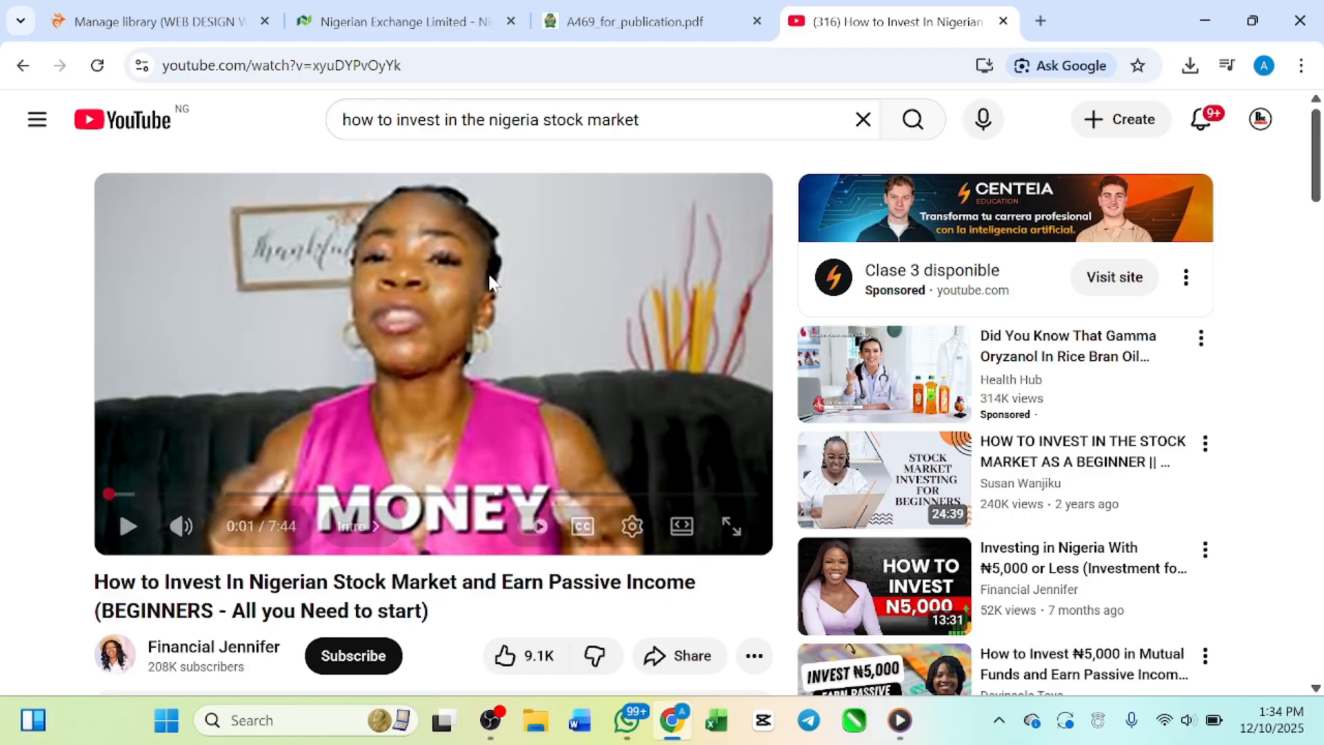
Step: Copy the share link of the beginners' investing video and close the sharing dialog
scroll(499, 329, down, 2)
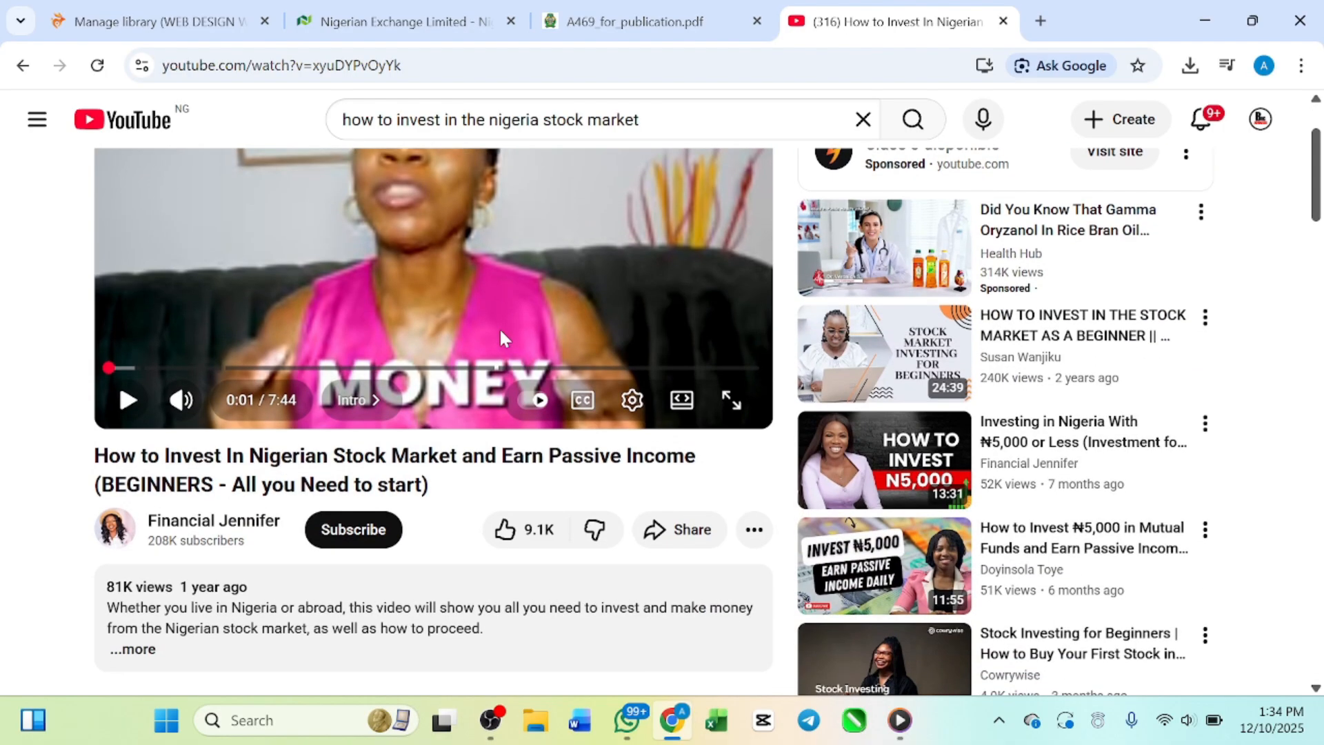
click(664, 533)
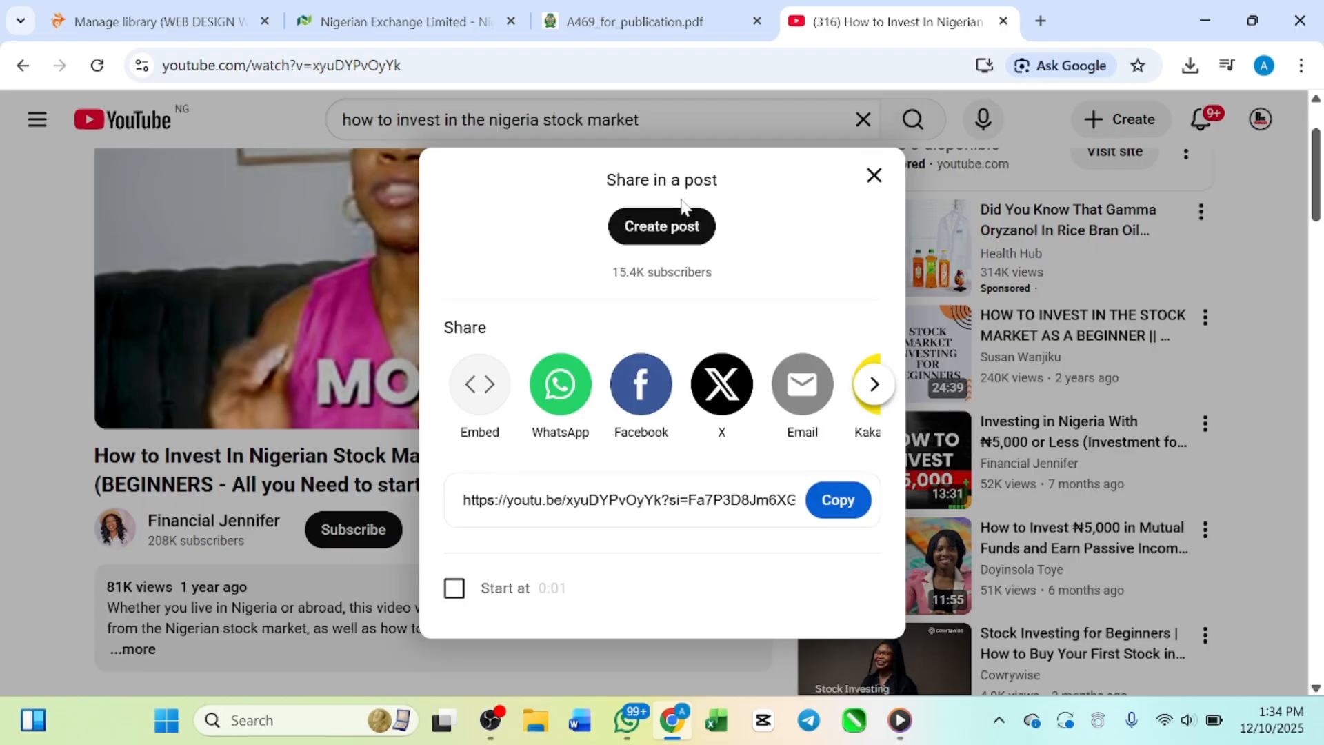
click(837, 518)
click(873, 181)
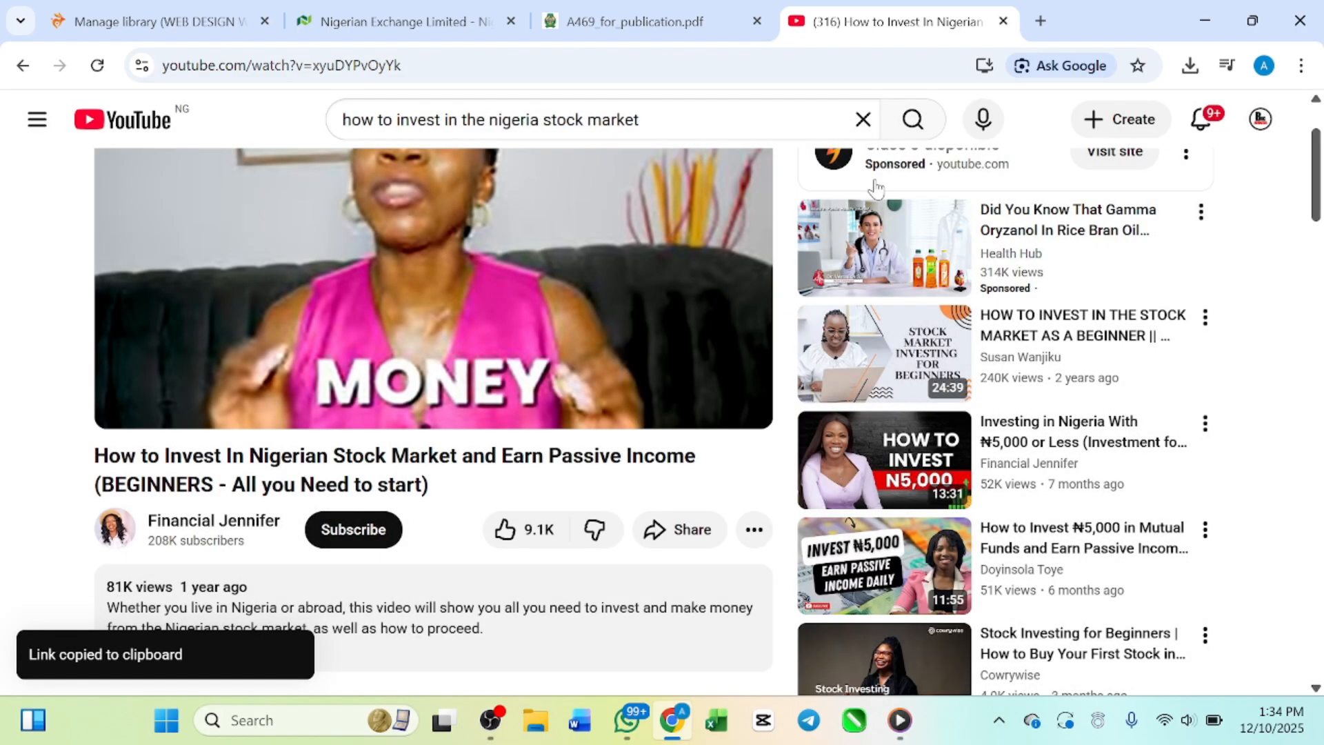
Step: Open NotebookLM in a new browser tab and create a new notebook
click(1040, 21)
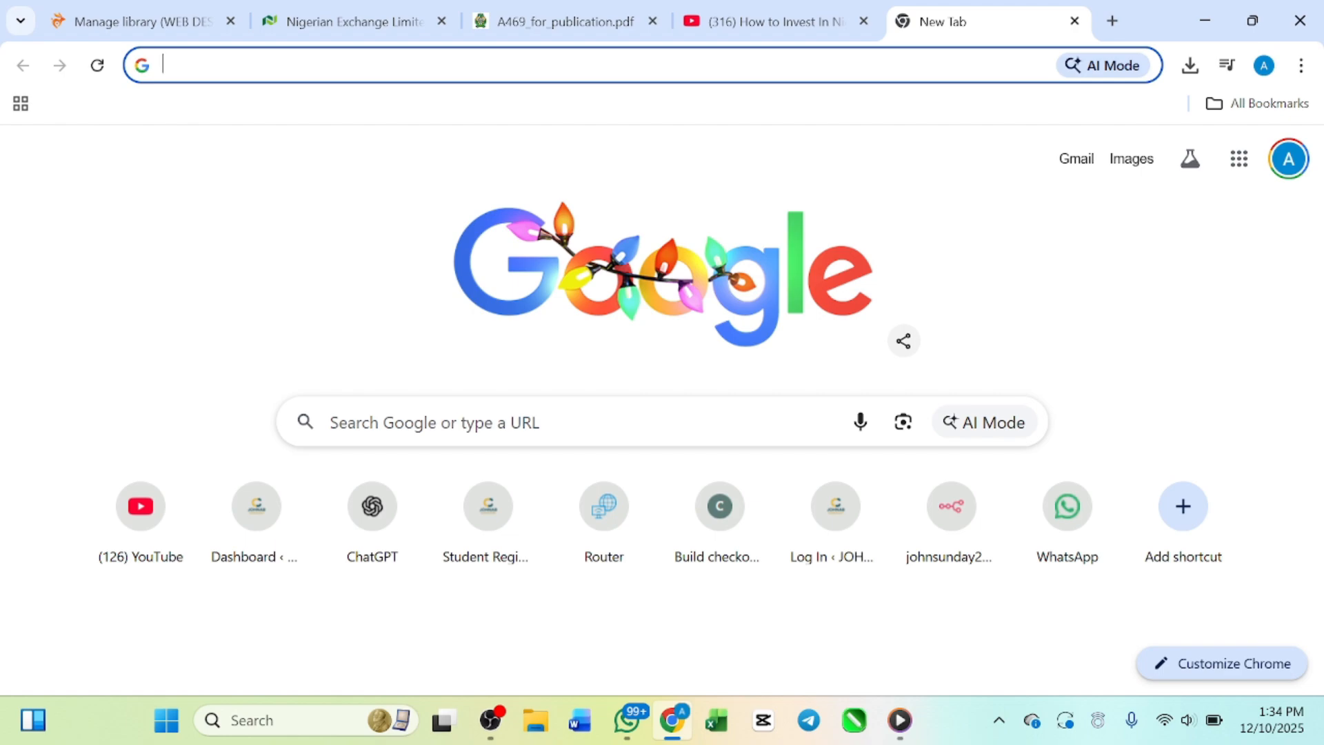
text(not)
key(Return)
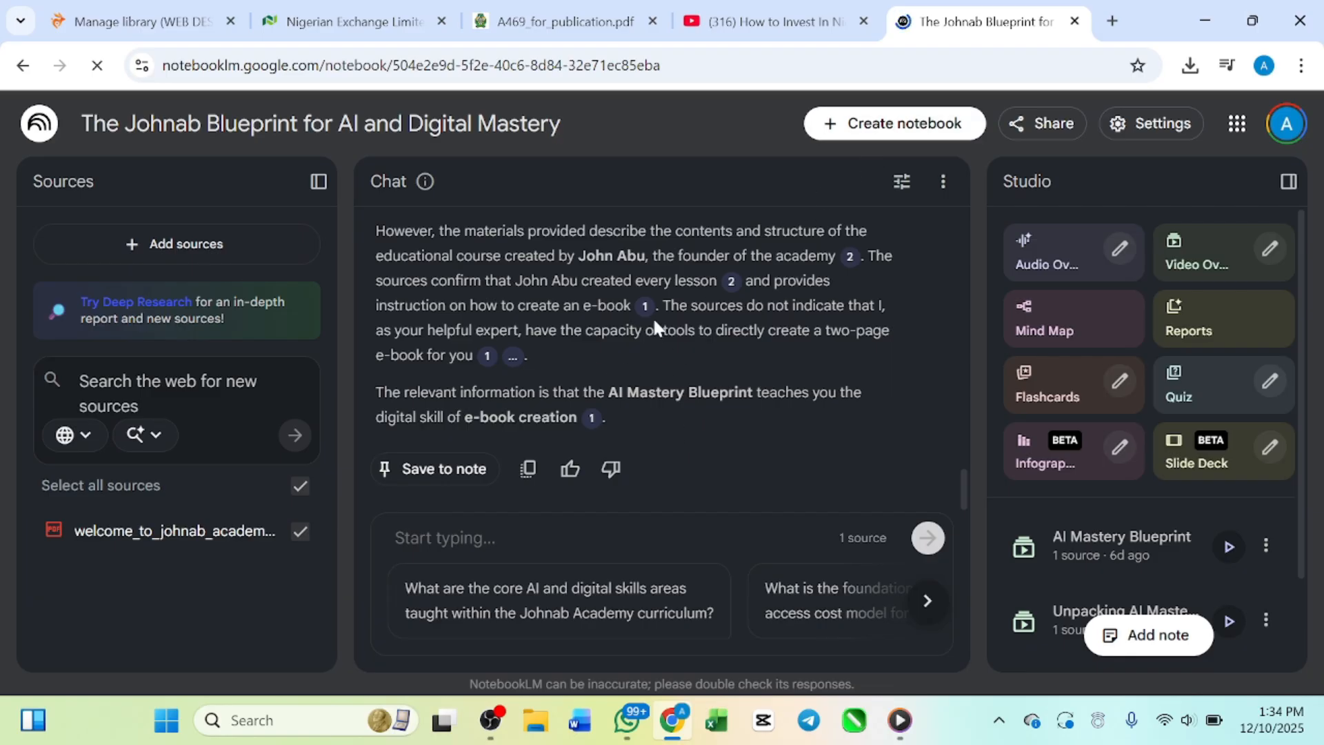
click(874, 131)
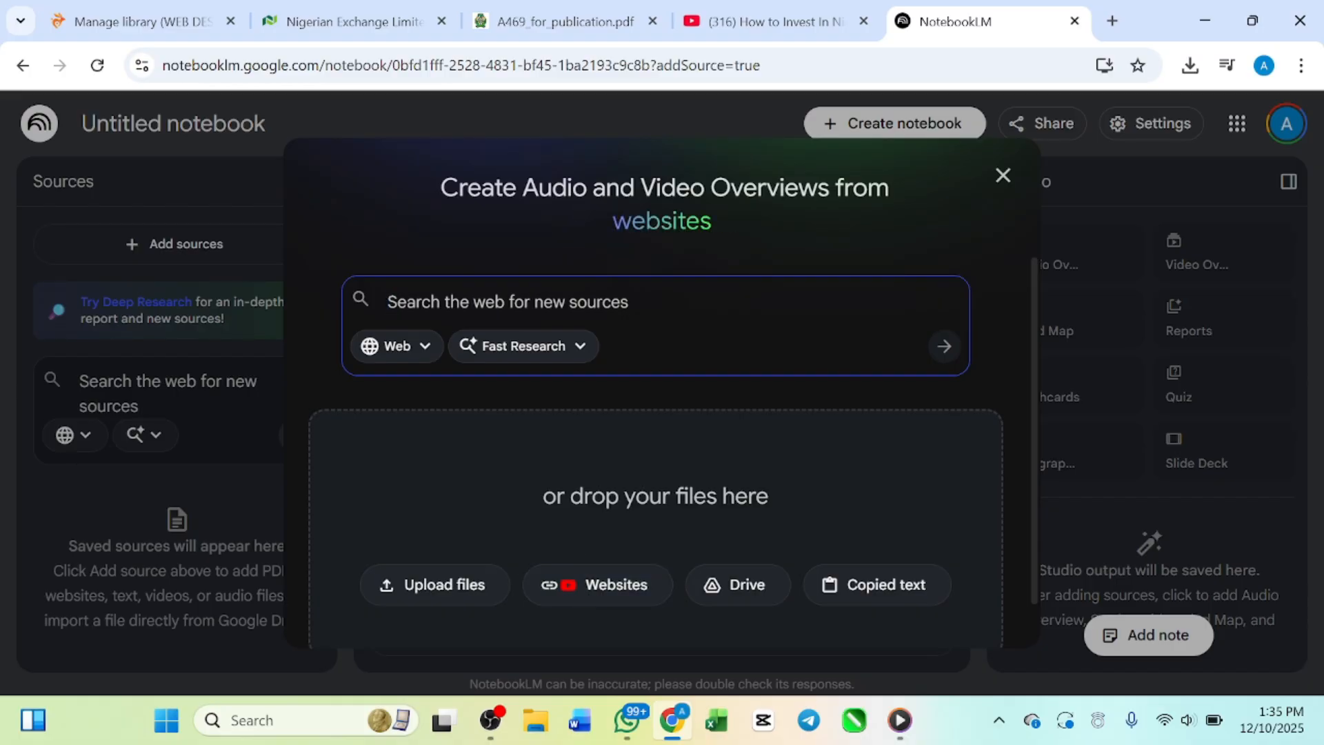
Step: Add the copied YouTube video link to the new notebook as a website source
click(600, 605)
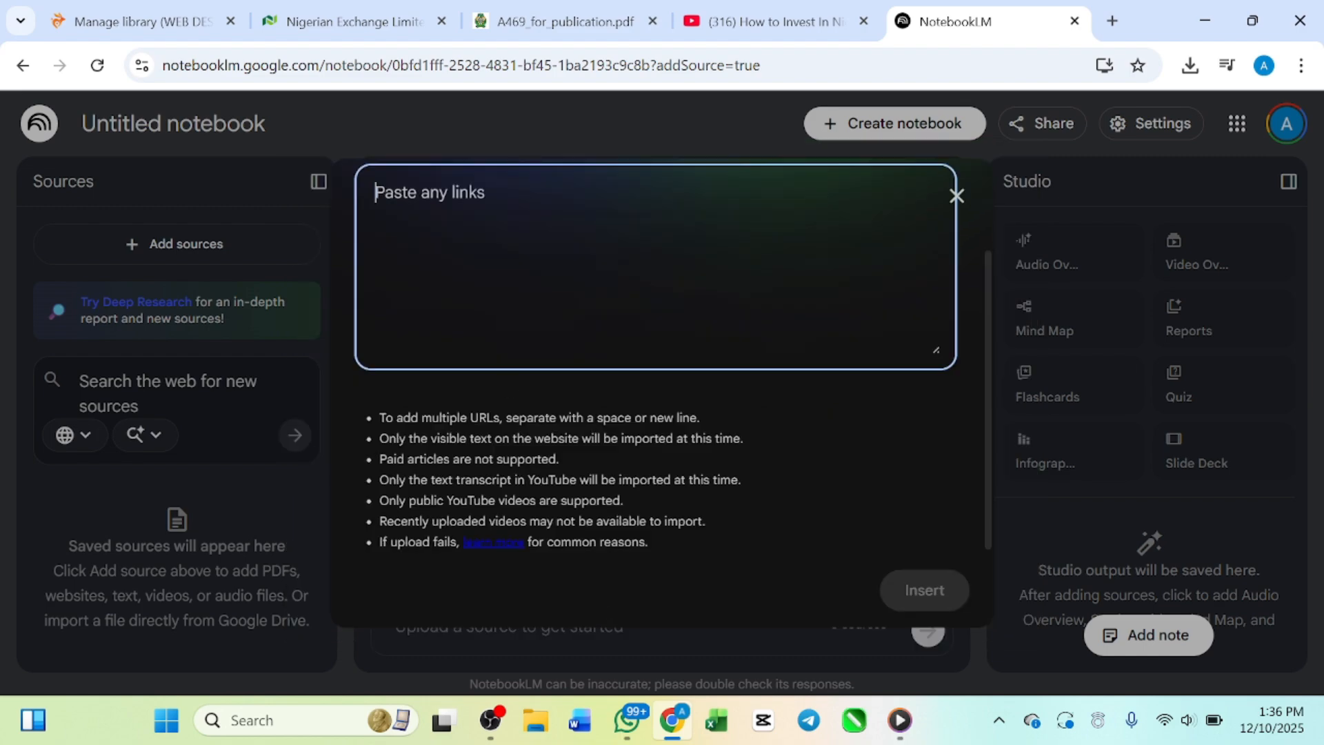
key(ctrl+v)
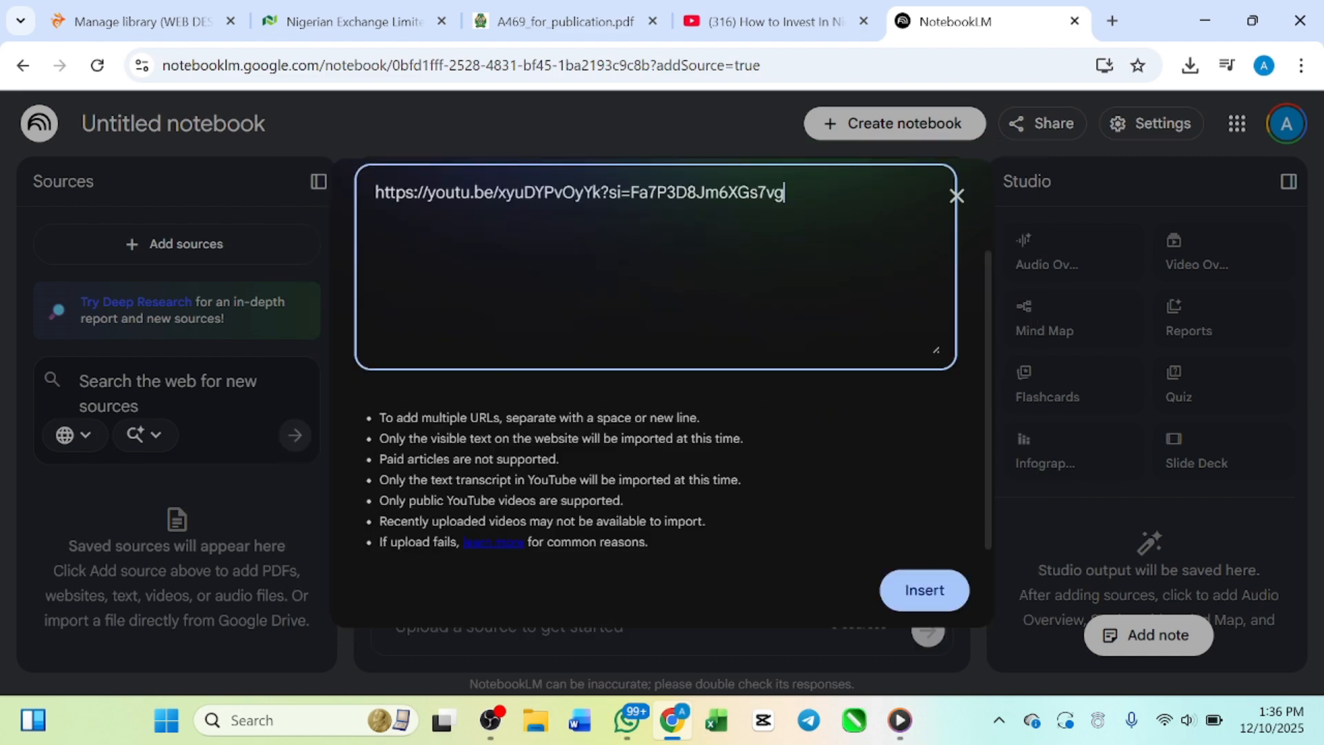
click(914, 601)
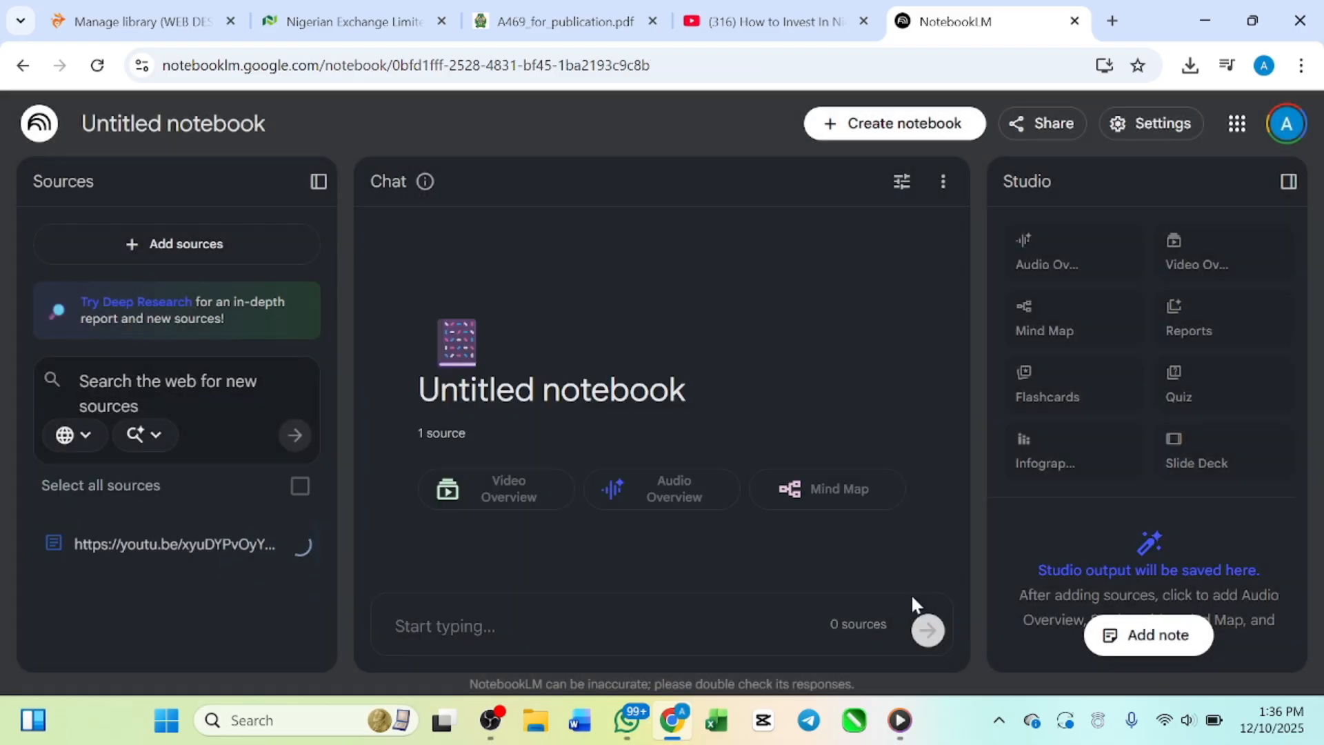
Step: Start adding another source to the notebook and return to the YouTube search results for Nigerian stock market investing
click(214, 251)
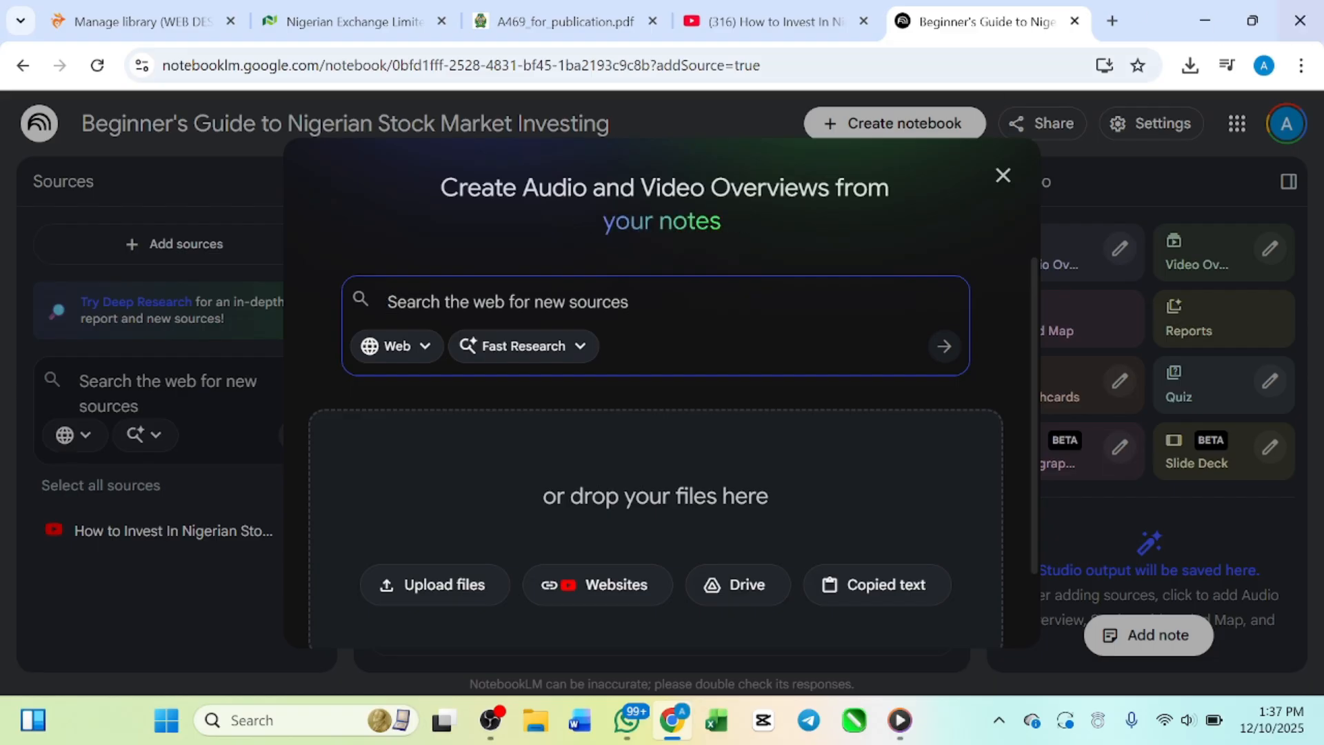
click(816, 36)
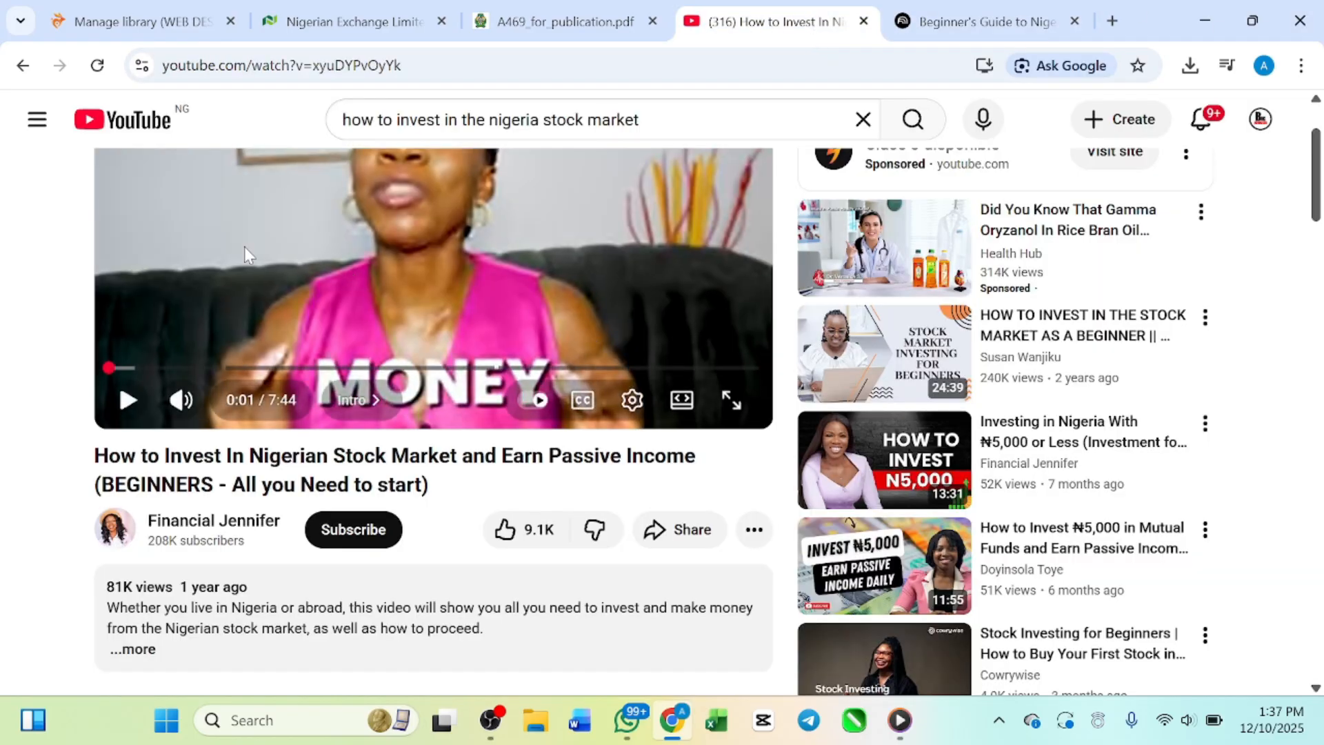
click(22, 65)
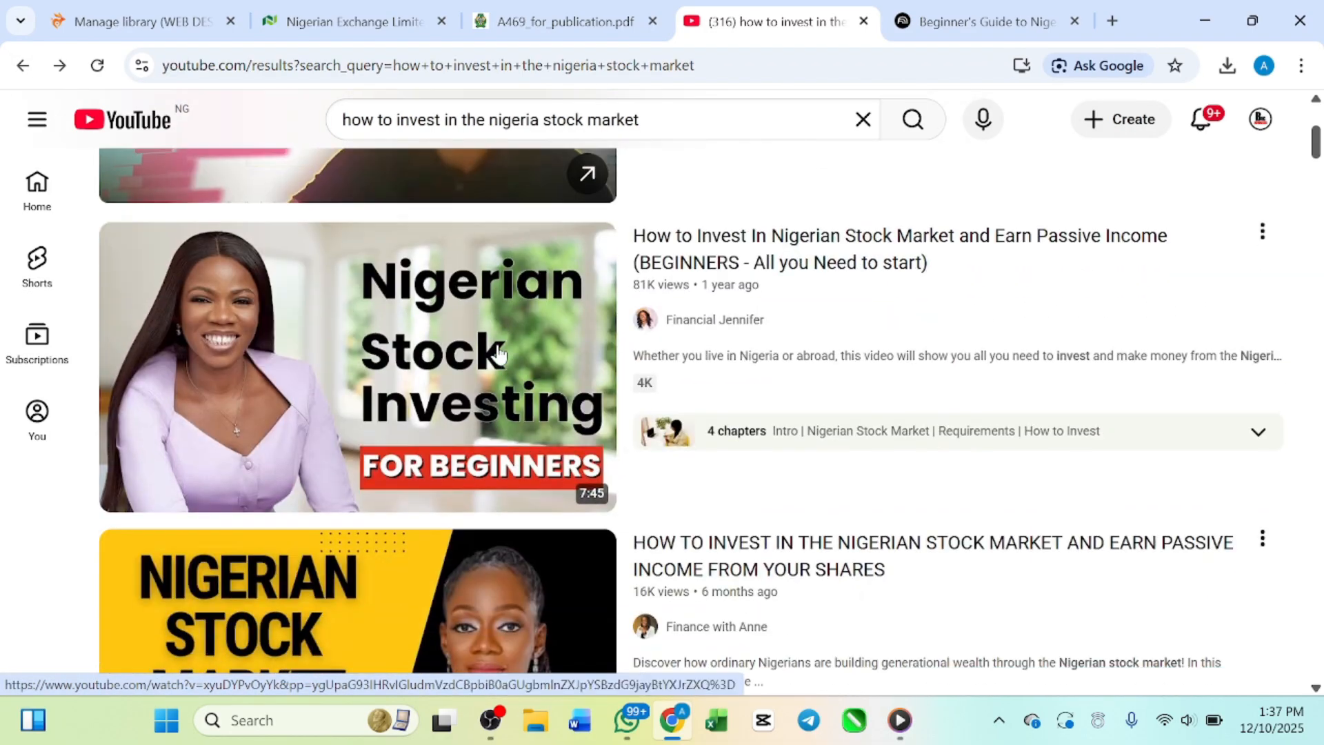
Step: Find the video "How to Invest for Beginners in 2025 (Investing in Nigerian Stocks)" in the YouTube results and copy its share link
scroll(499, 353, down, 2)
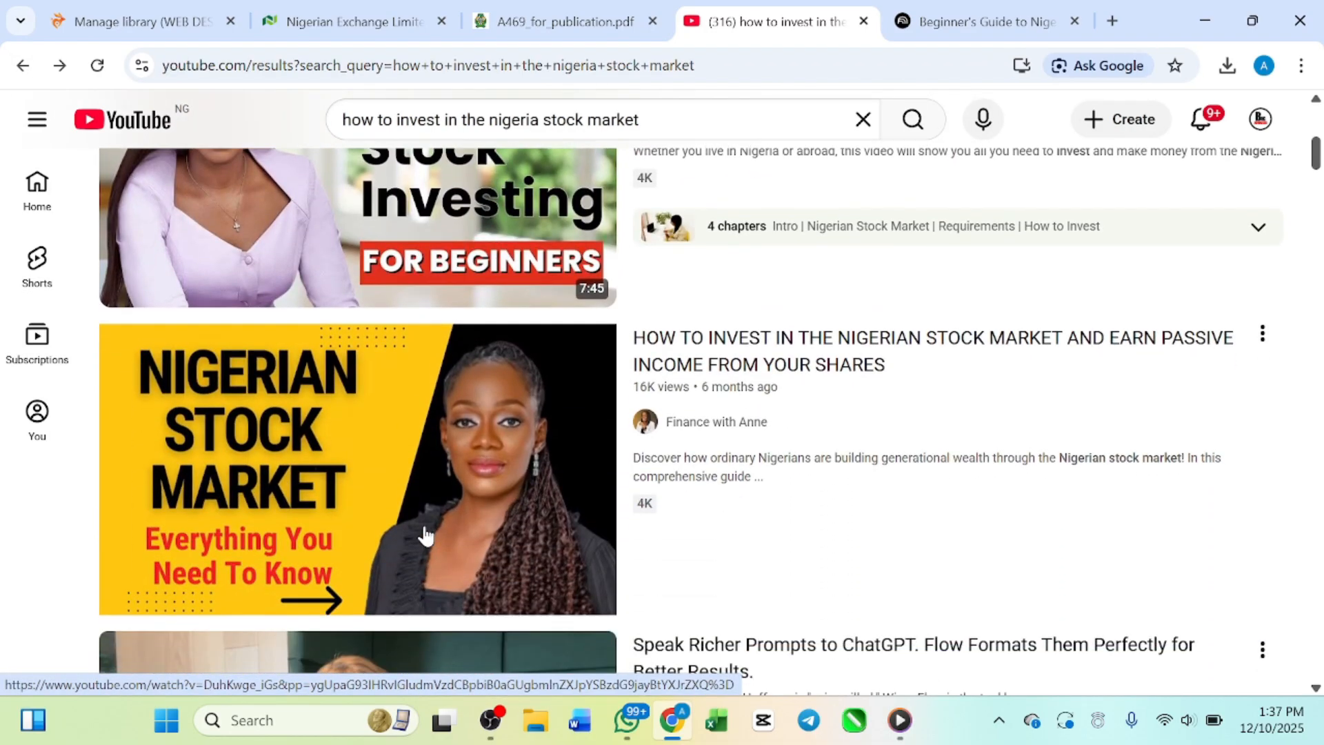
scroll(718, 414, down, 4)
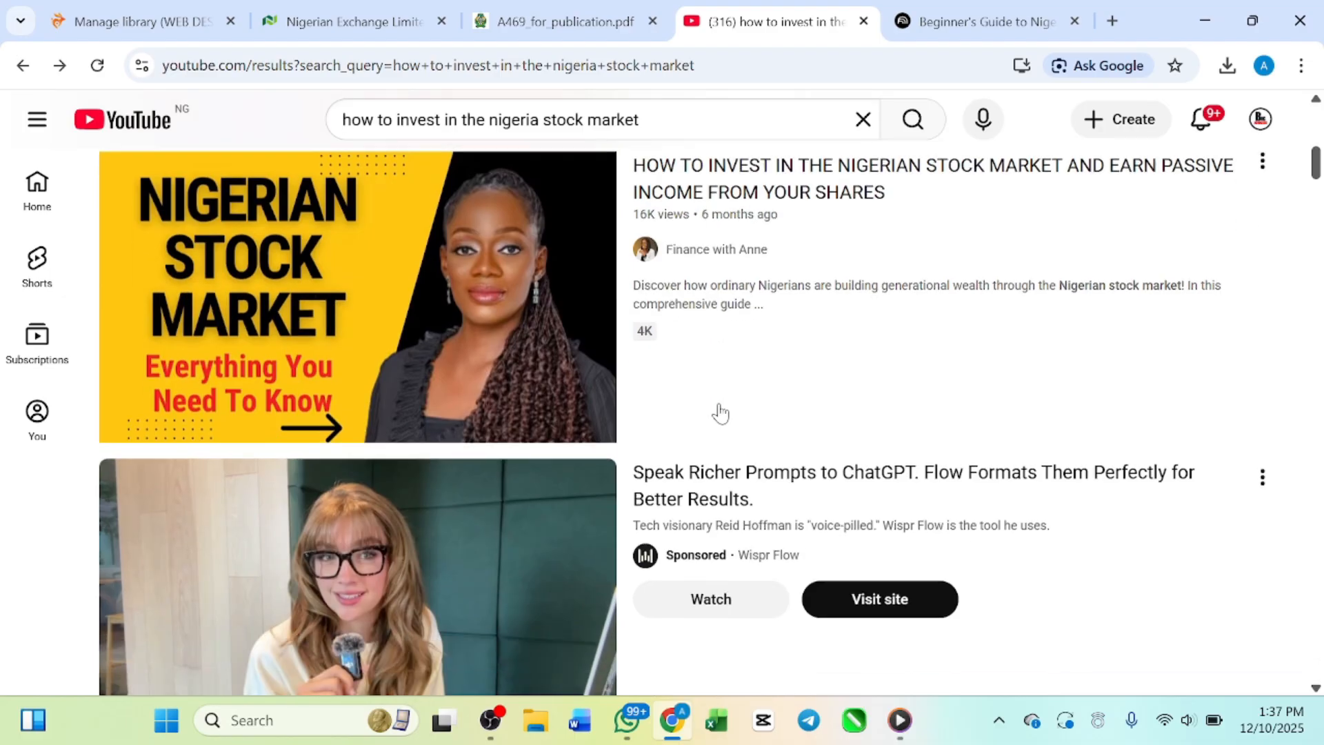
scroll(589, 452, down, 8)
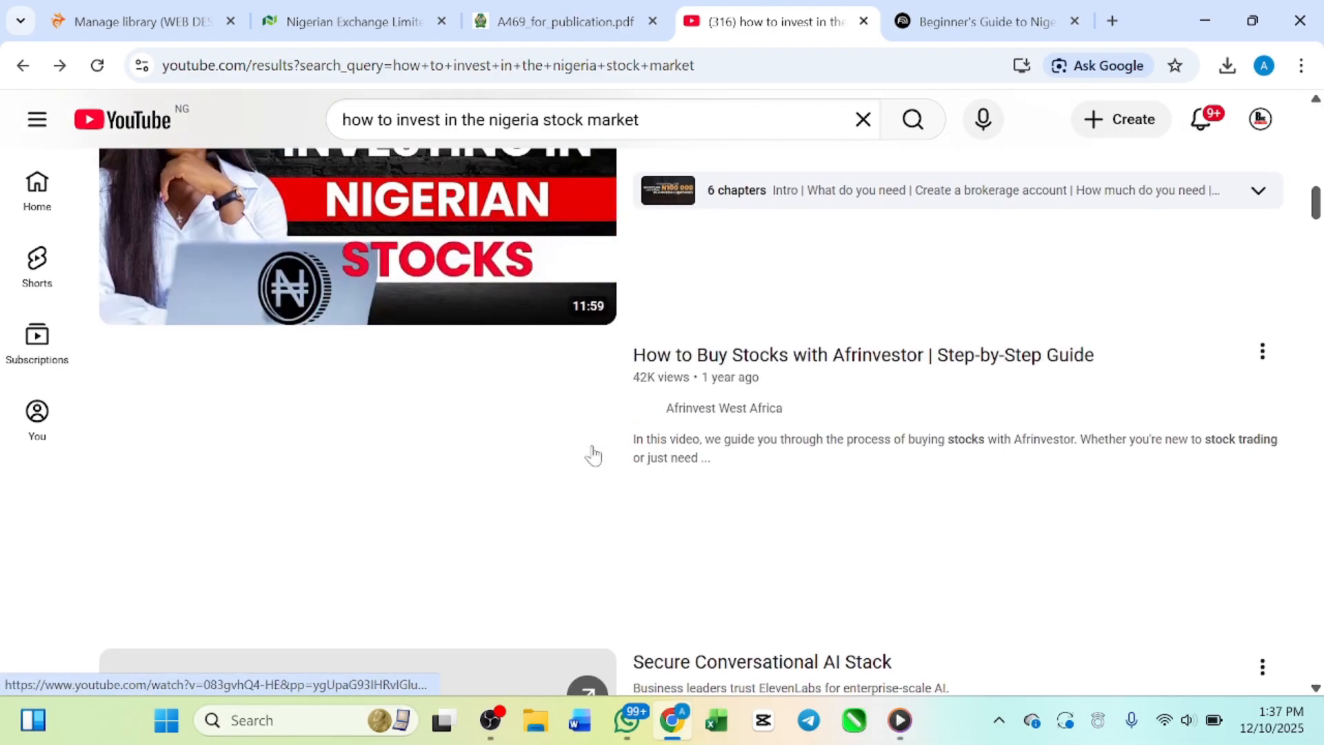
scroll(592, 453, up, 3)
scroll(368, 400, down, 3)
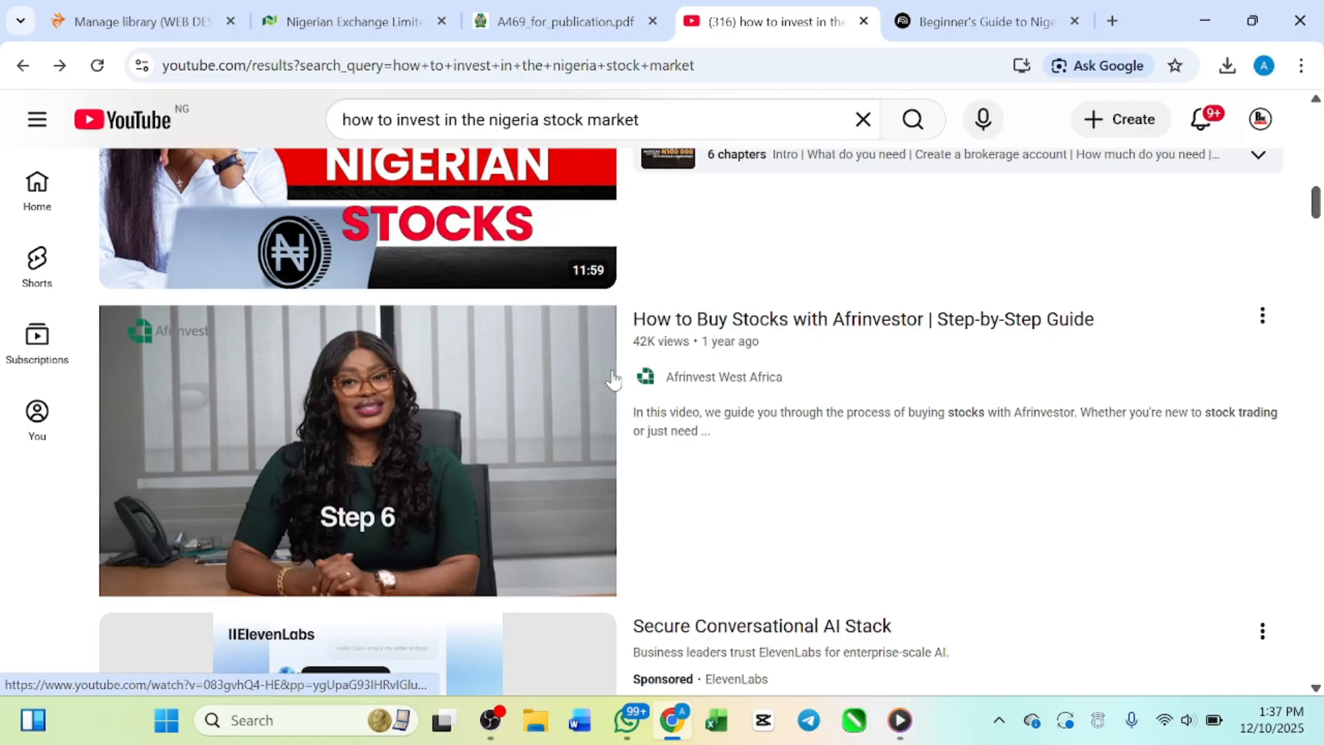
scroll(490, 414, down, 8)
scroll(473, 417, up, 12)
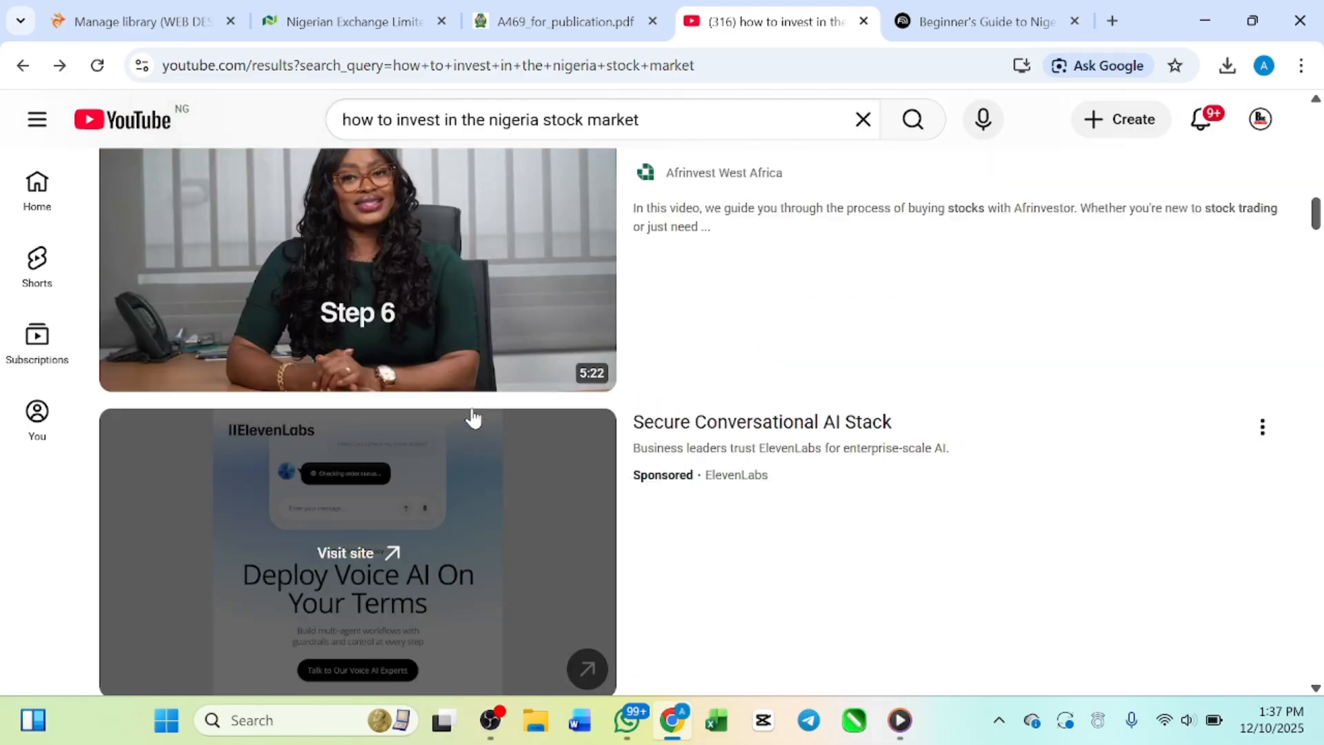
scroll(473, 417, up, 3)
scroll(473, 417, down, 2)
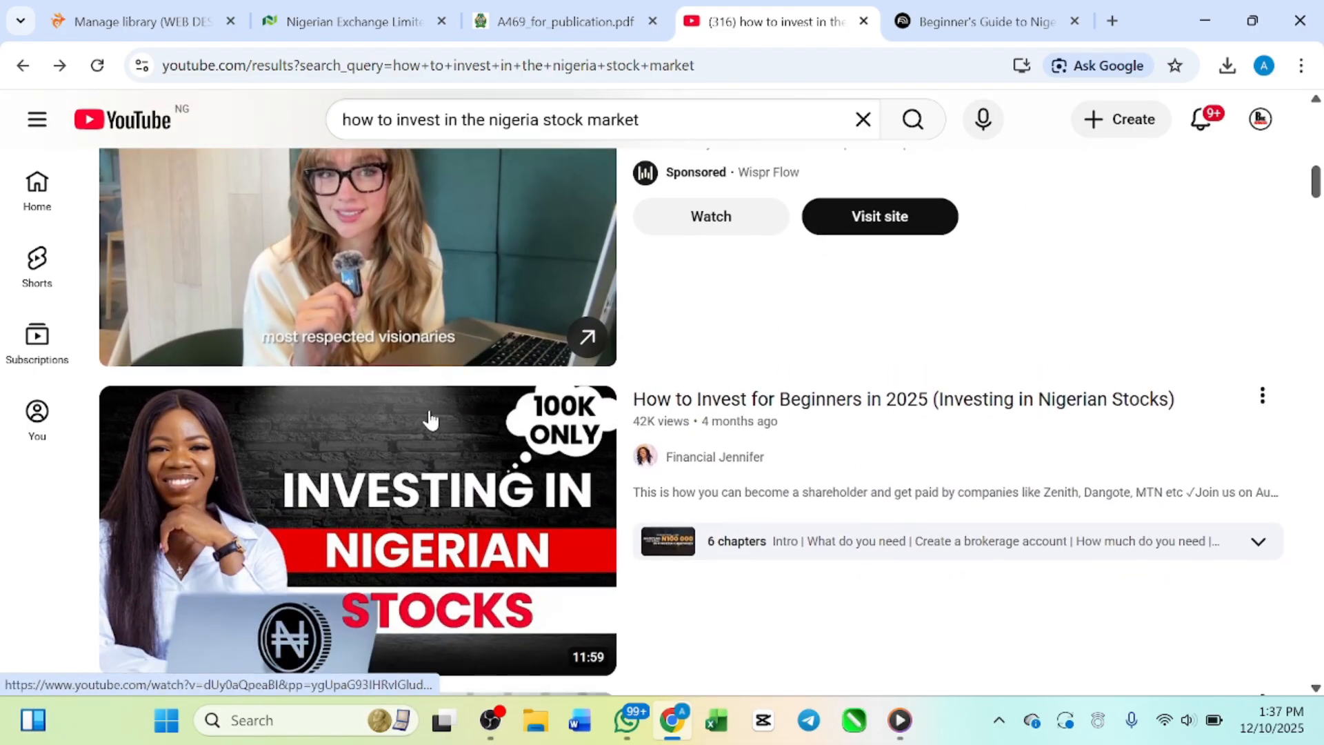
scroll(429, 418, down, 3)
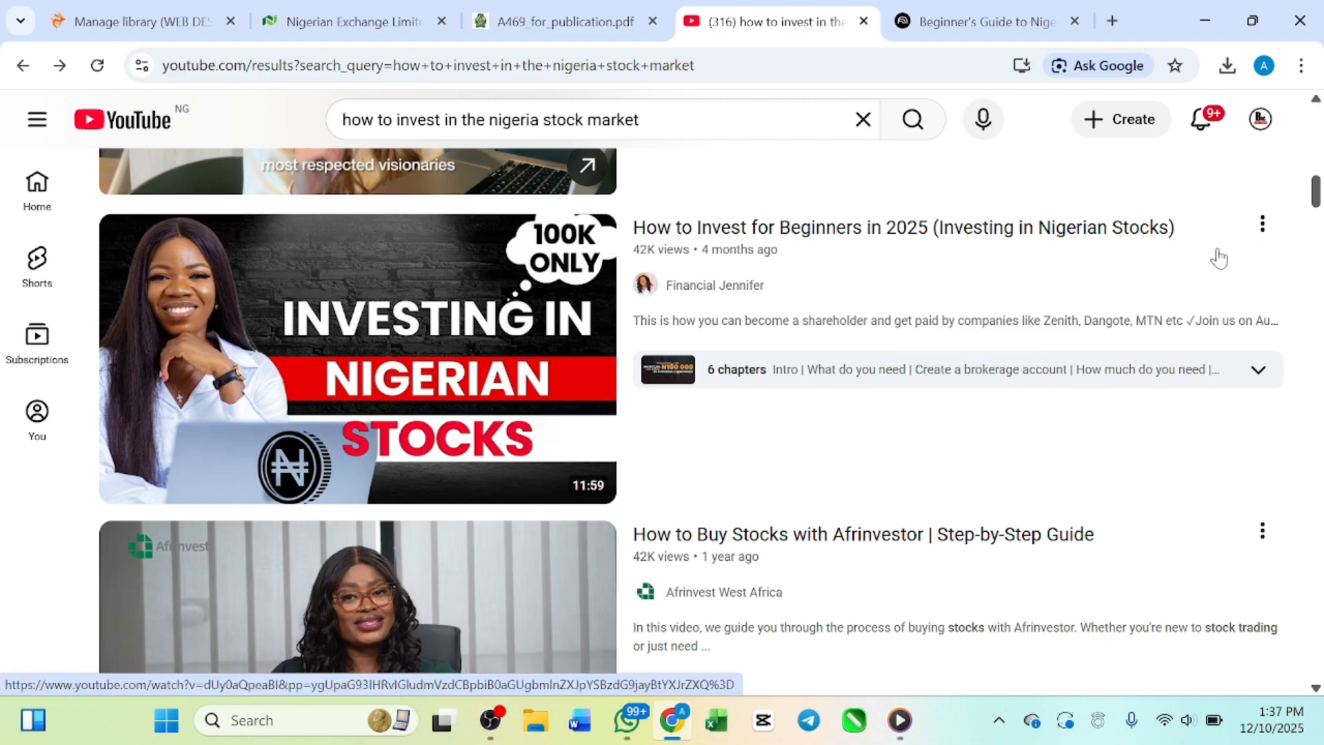
click(1261, 224)
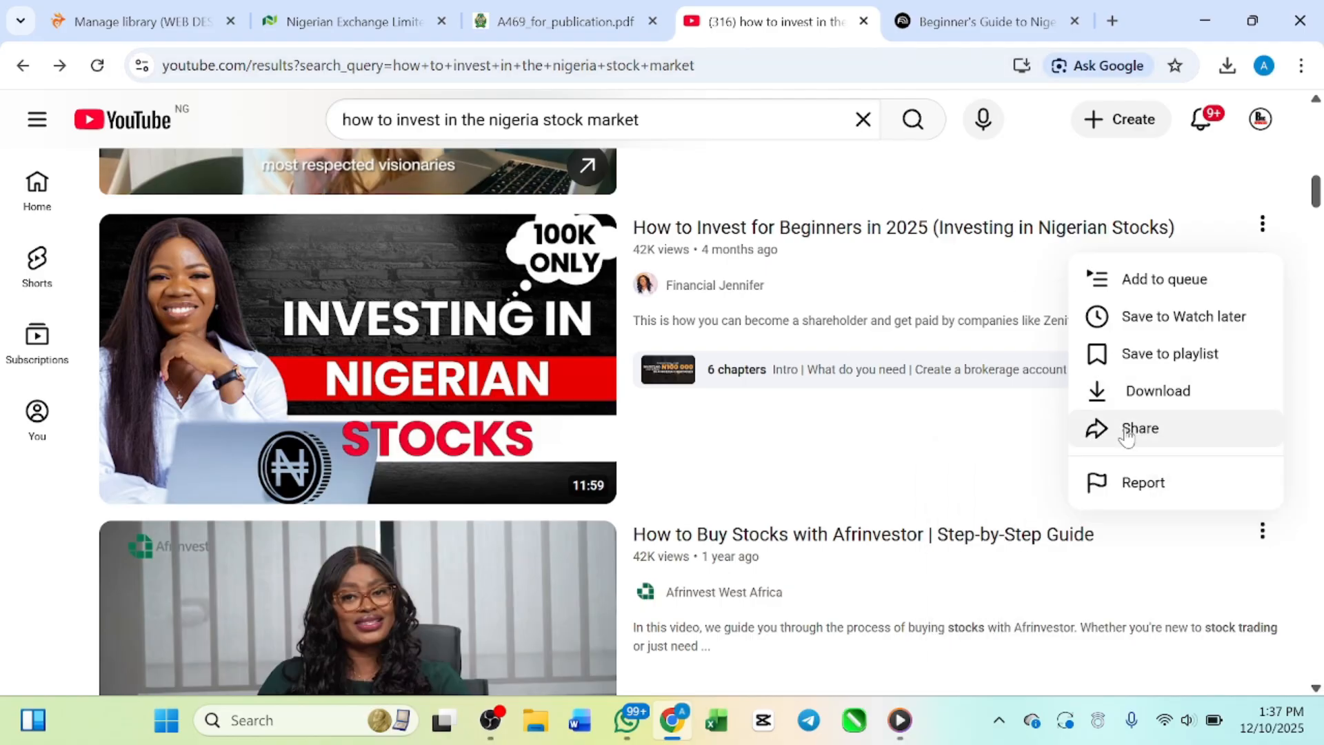
click(1141, 427)
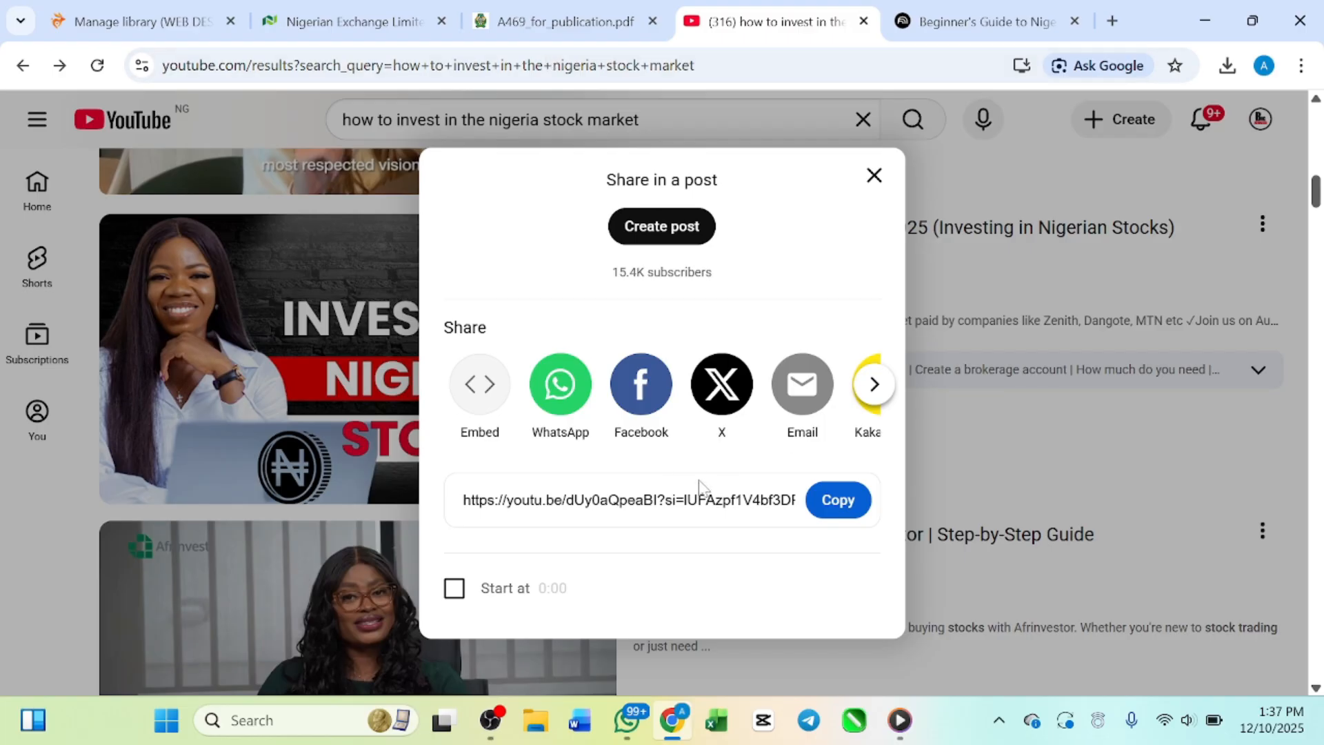
click(832, 506)
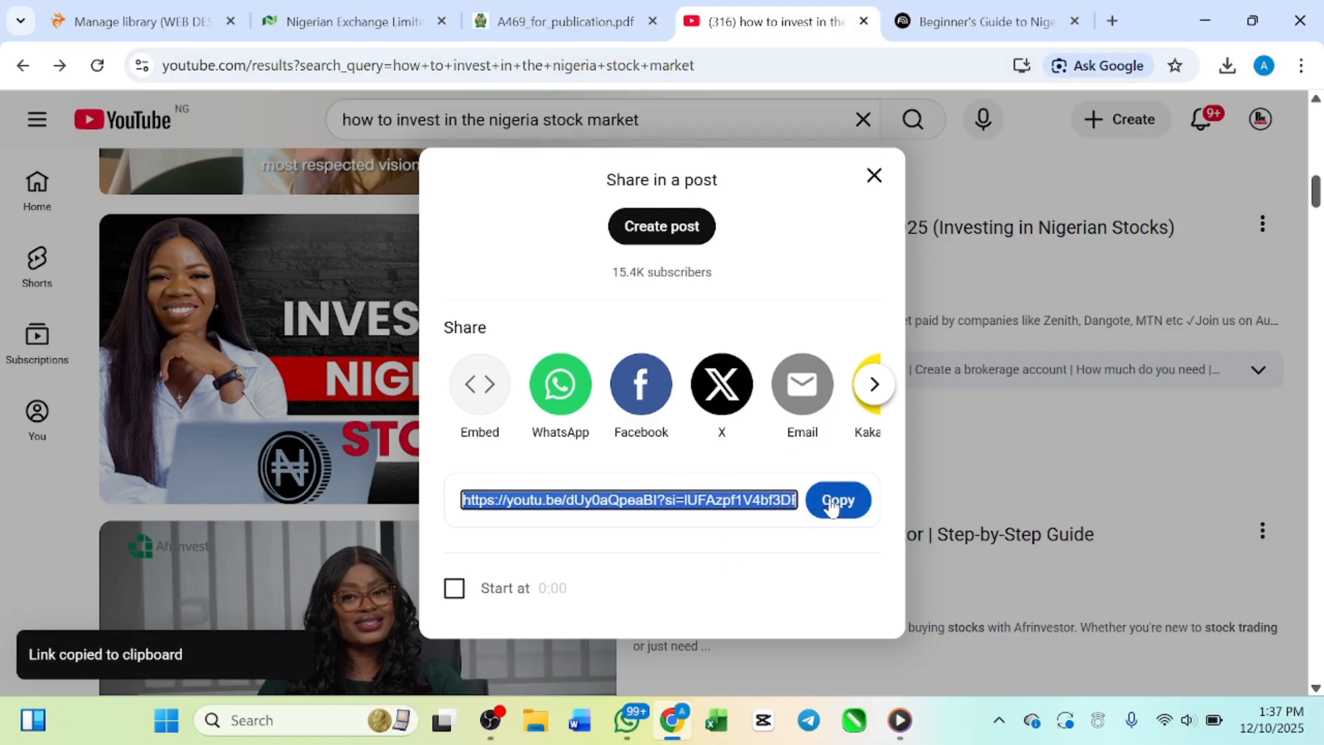
Step: Add the copied link of the "How to Invest for Beginners in 2025" video to the NotebookLM notebook as a website source
click(936, 31)
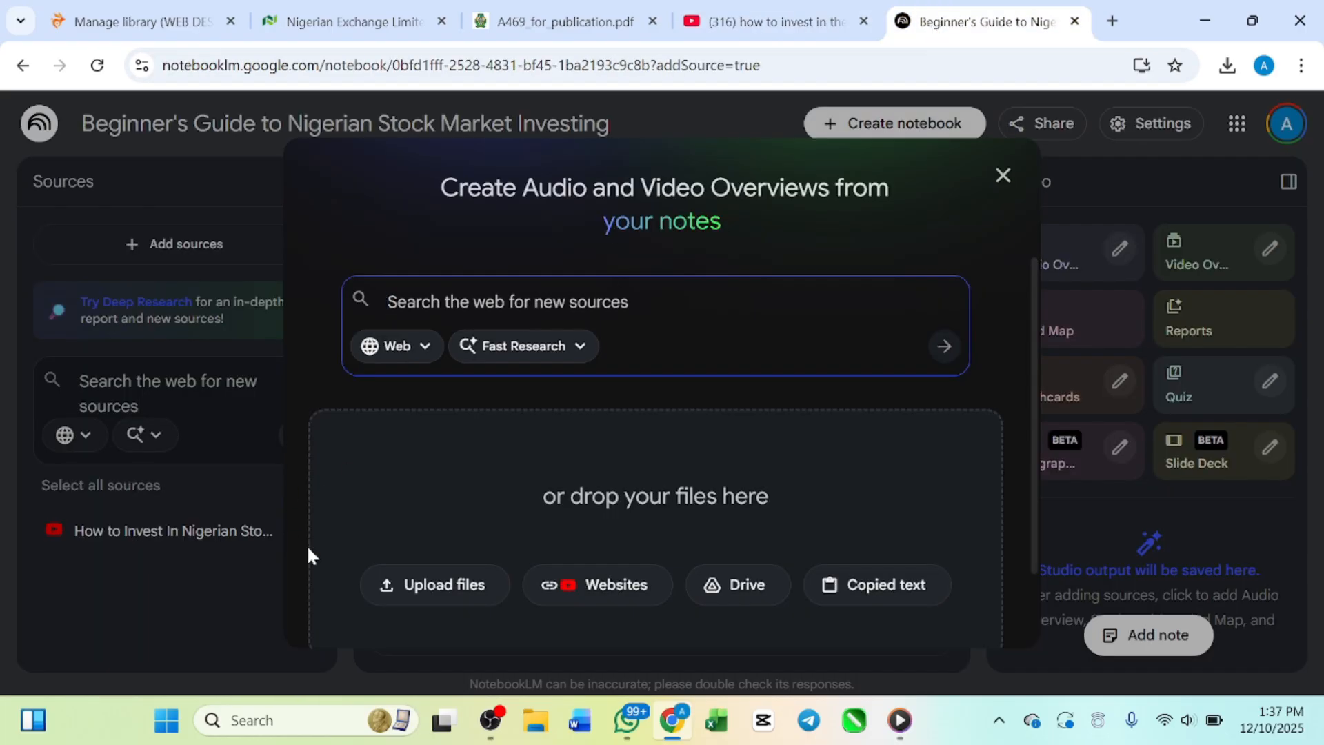
click(428, 582)
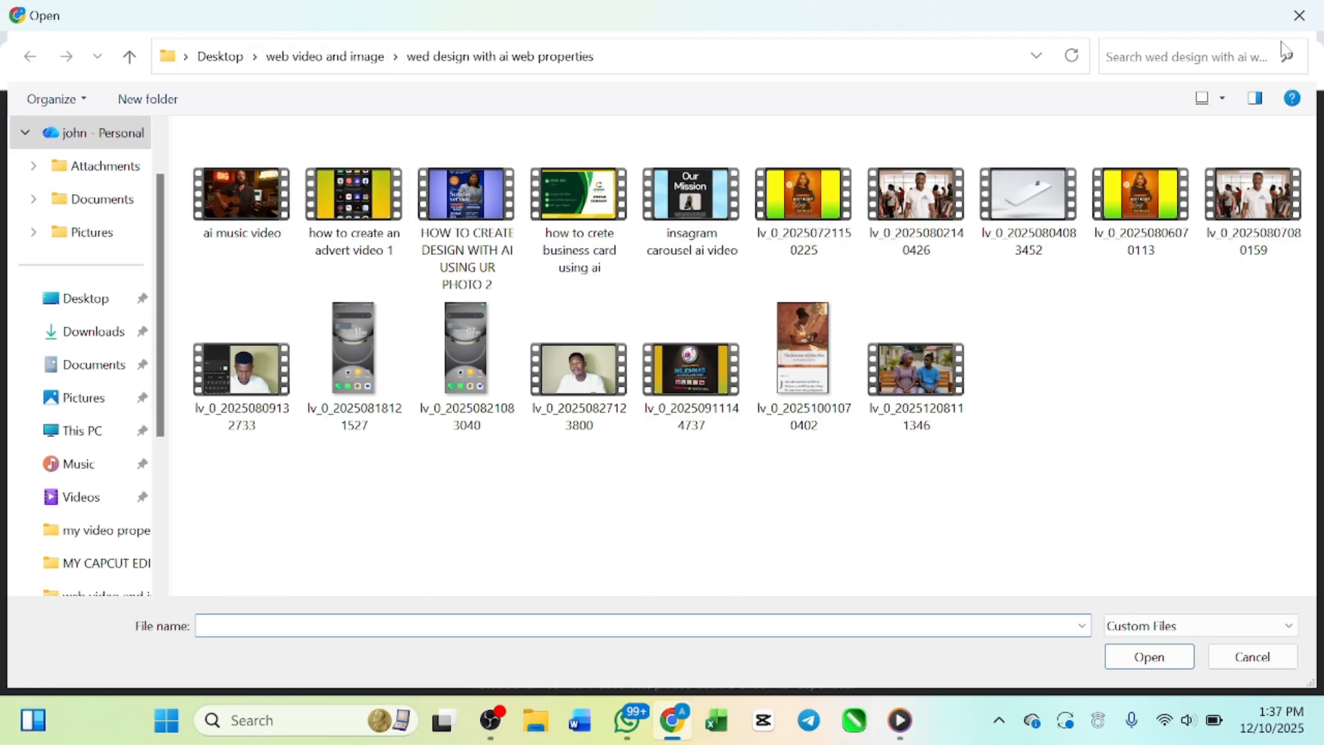
click(1299, 15)
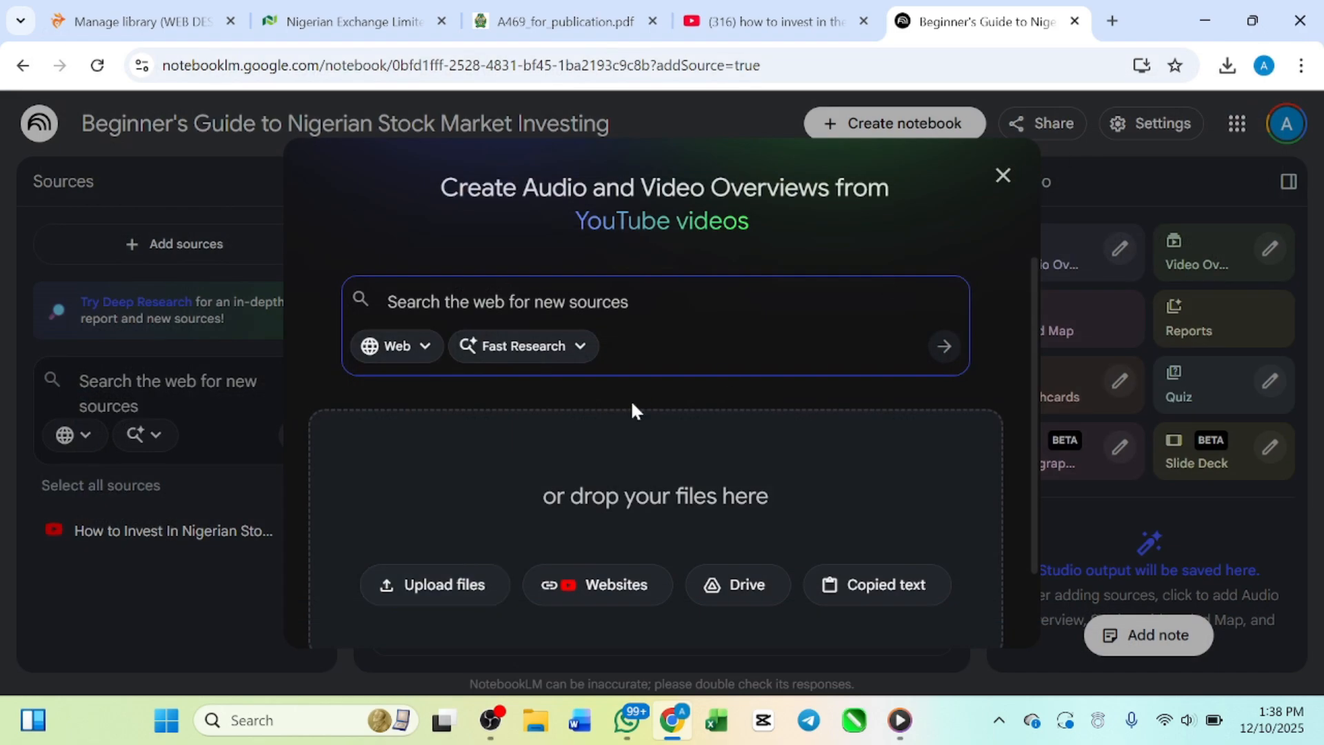
click(588, 583)
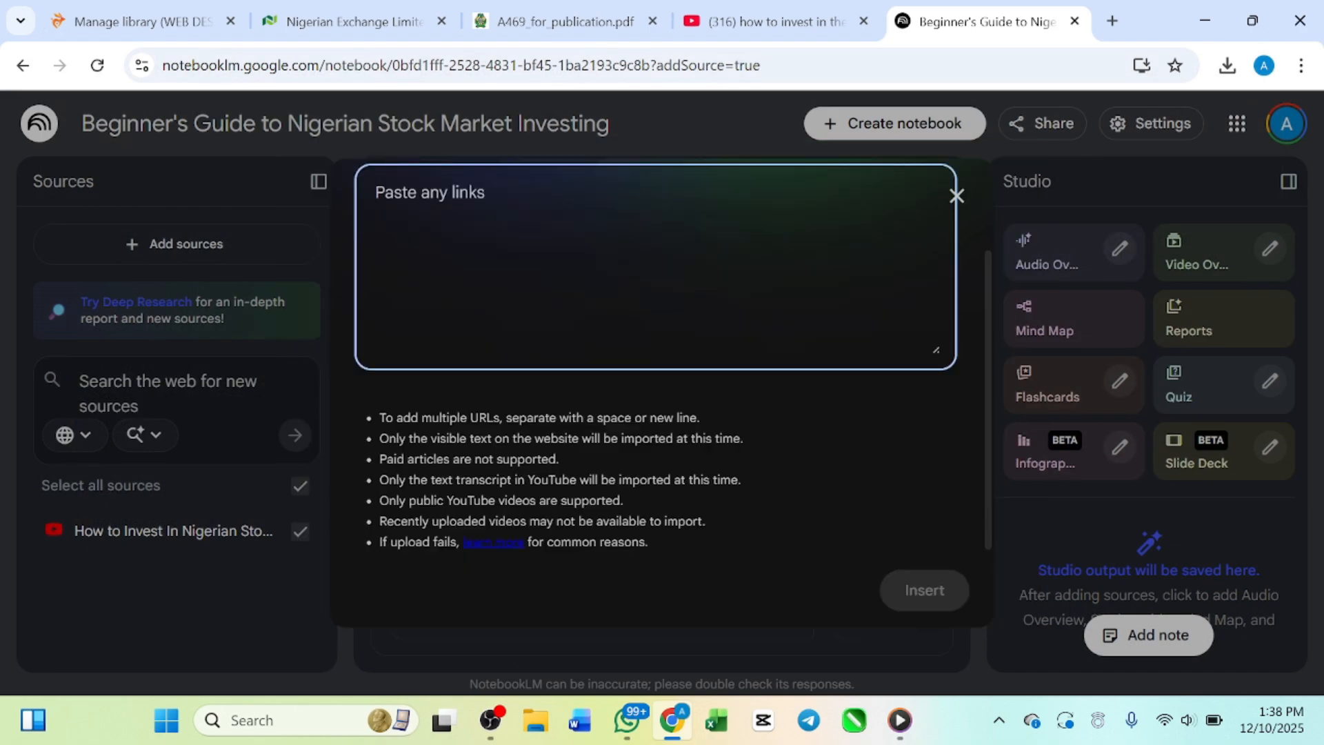
key(ctrl+v)
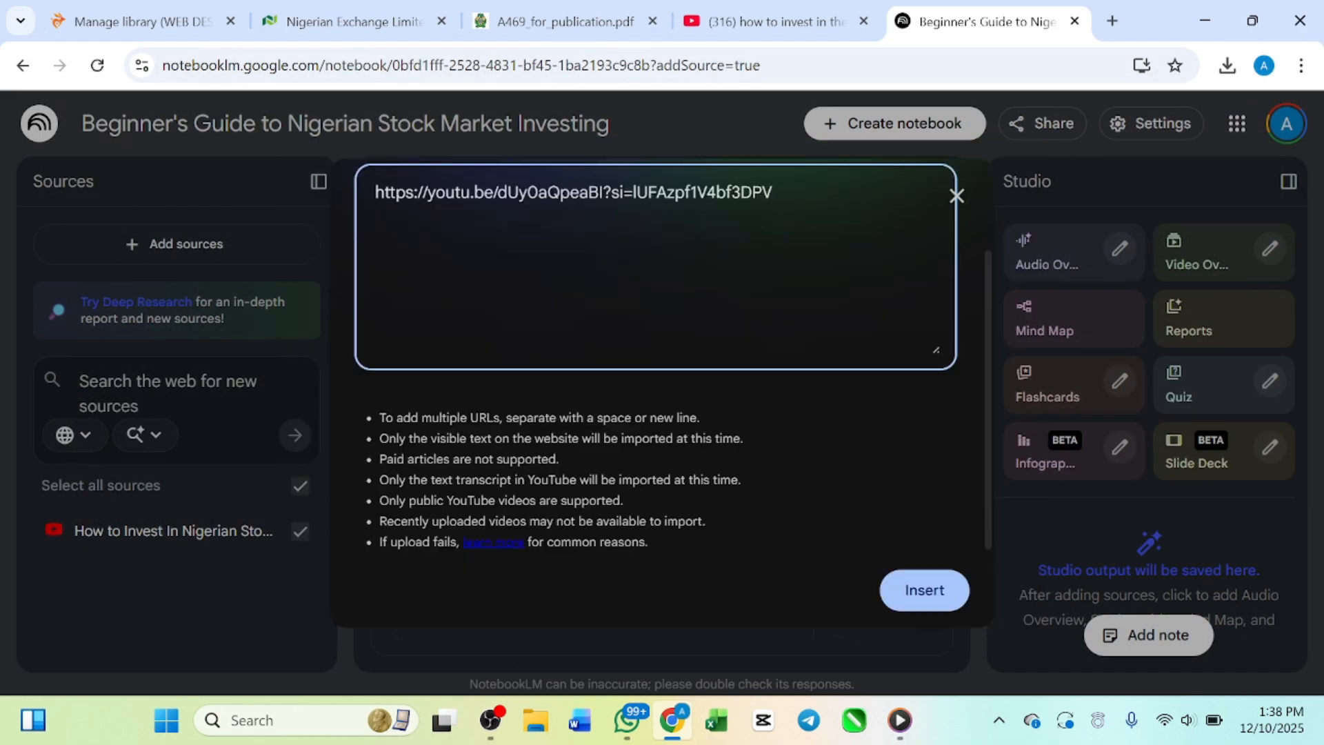
click(924, 589)
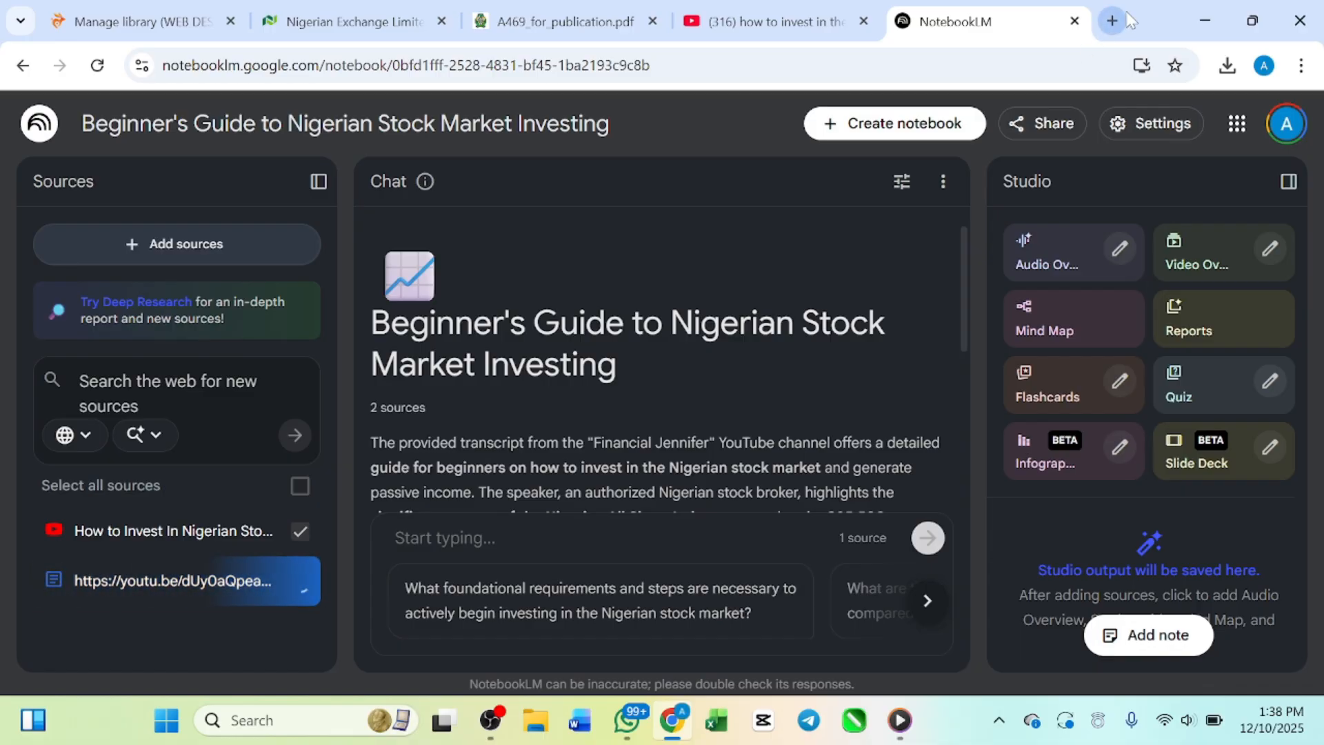
Step: Back on YouTube, copy the share link of "How to Invest in the Nigerian Stock Market and Earn Passive Income from Your Shares"
click(810, 17)
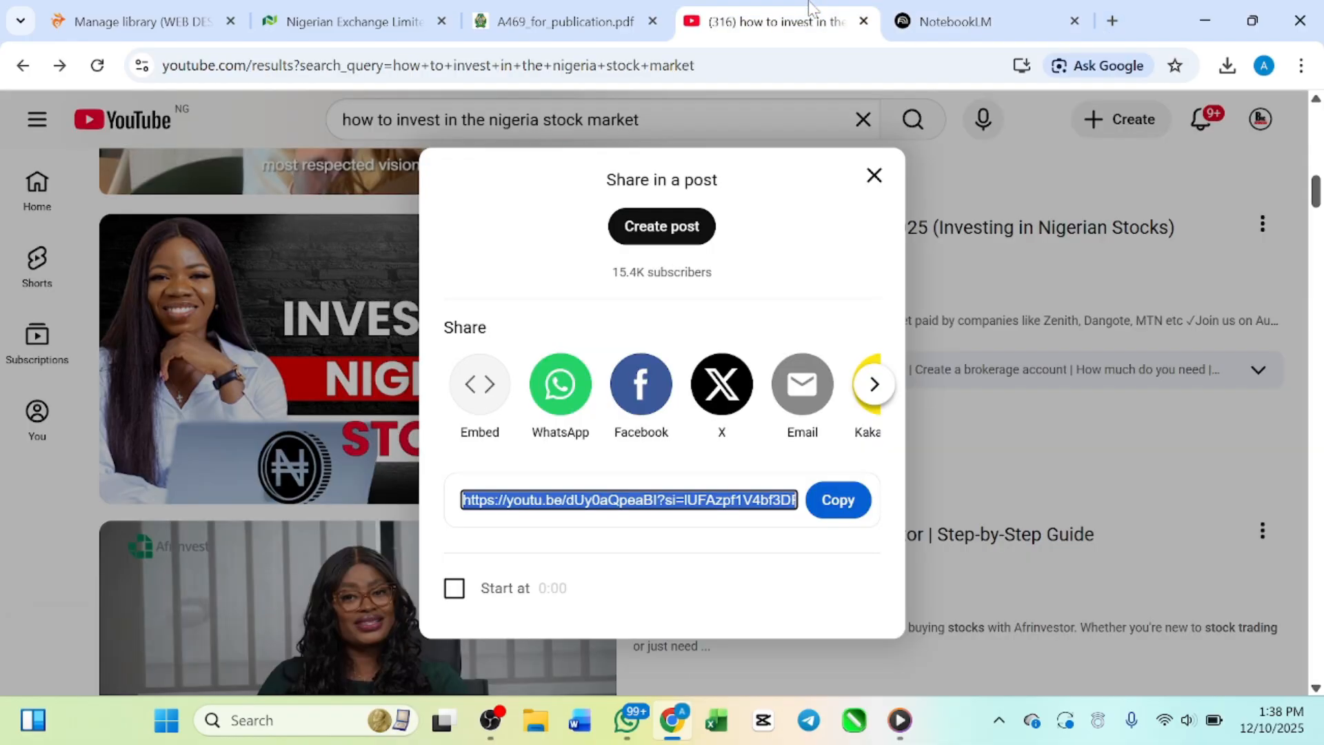
click(874, 176)
scroll(647, 358, down, 3)
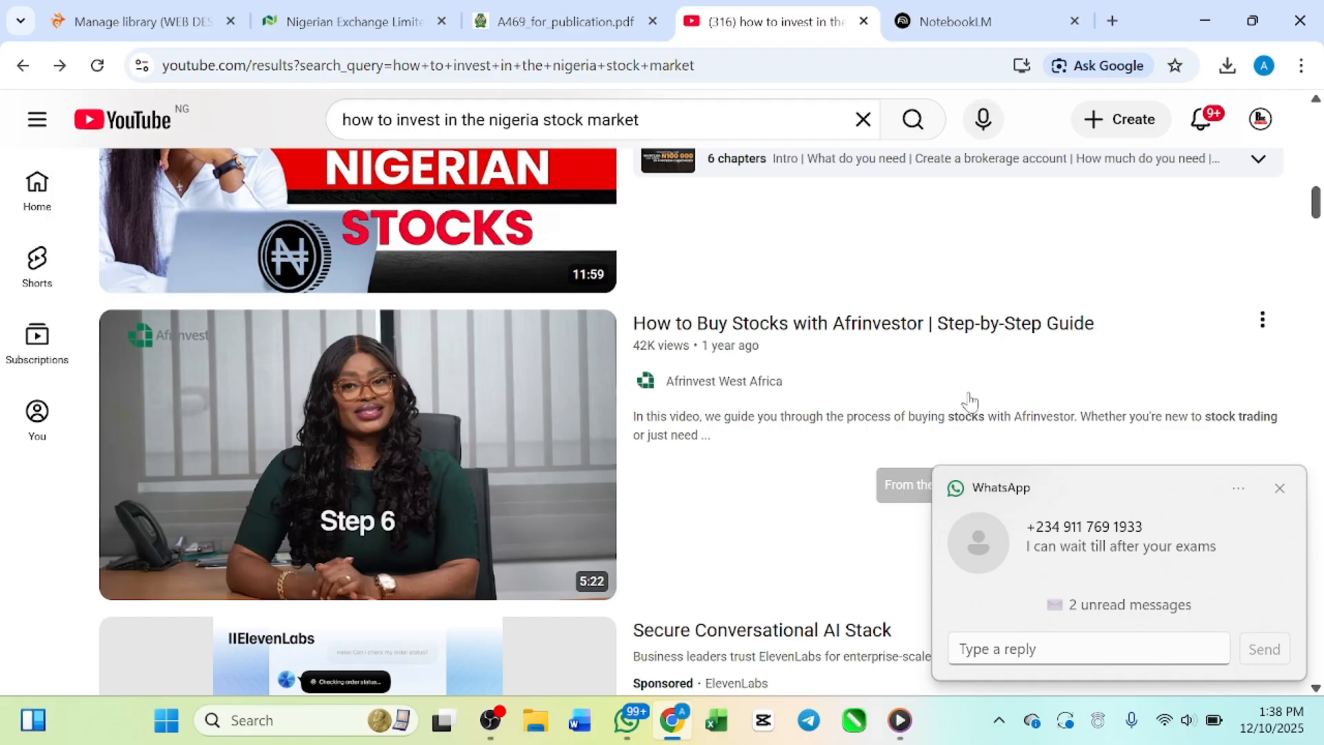
scroll(490, 459, up, 10)
scroll(490, 458, up, 2)
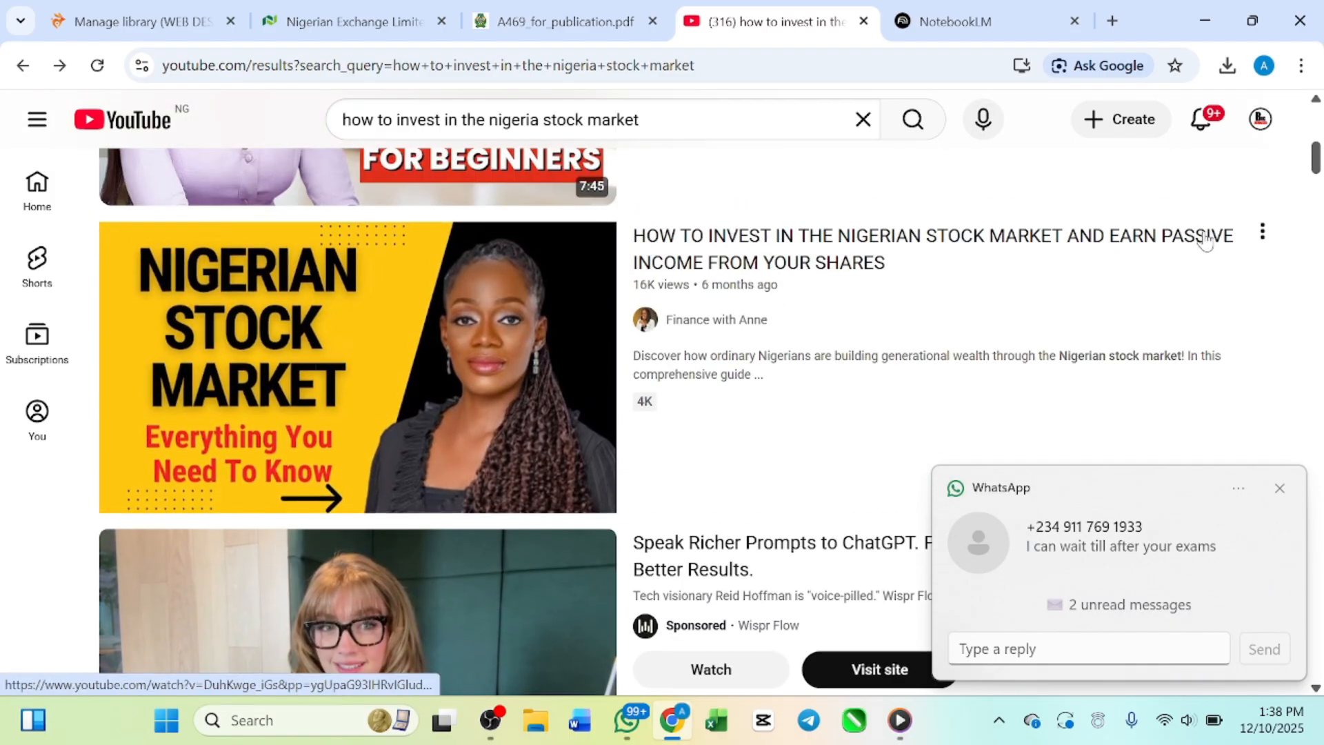
click(1263, 232)
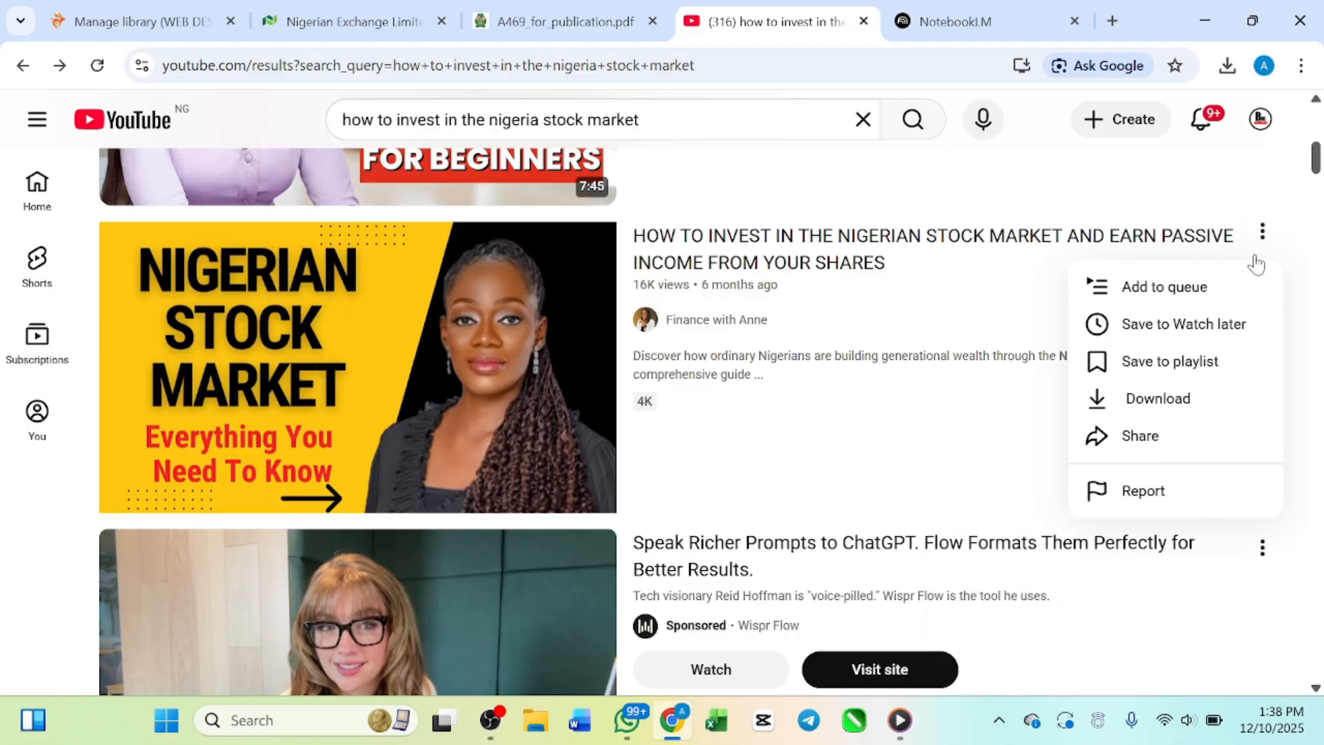
click(1172, 439)
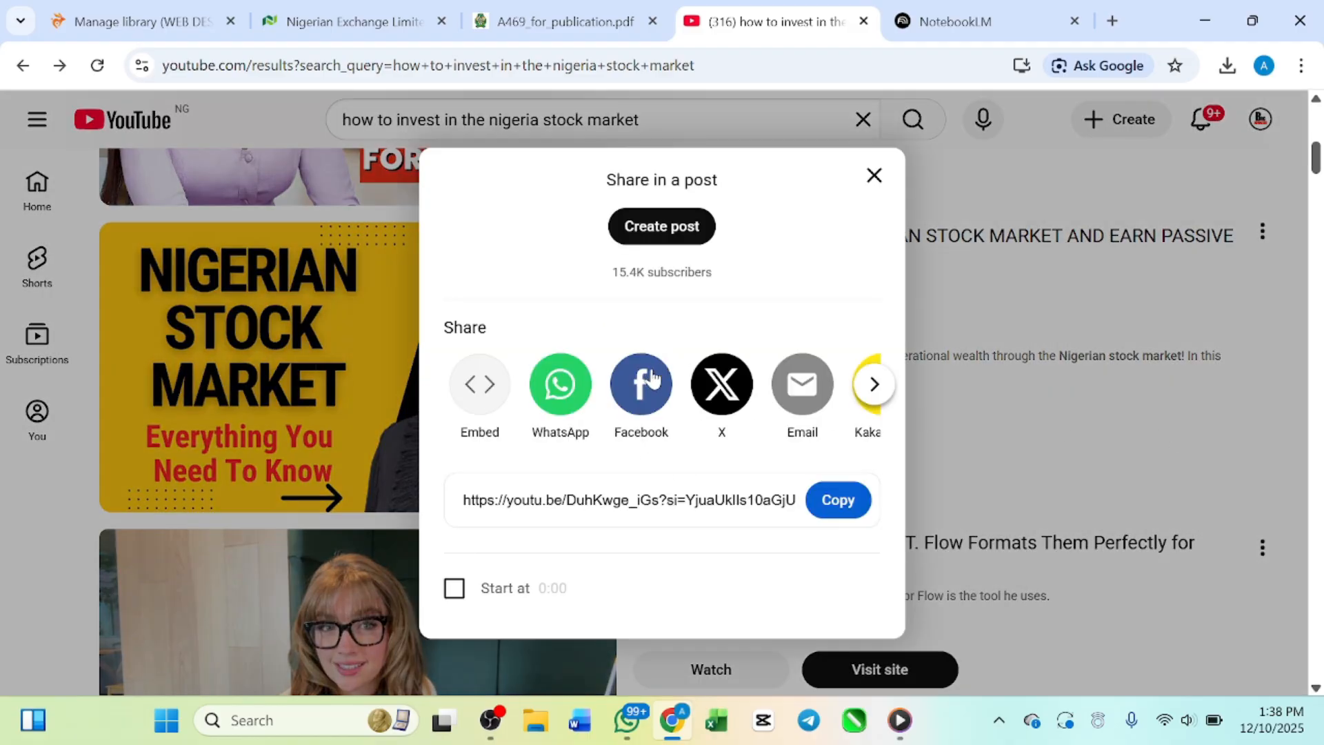
click(841, 500)
Step: Add the copied link of the video about earning passive income from shares to the NotebookLM notebook as a website source
click(1029, 13)
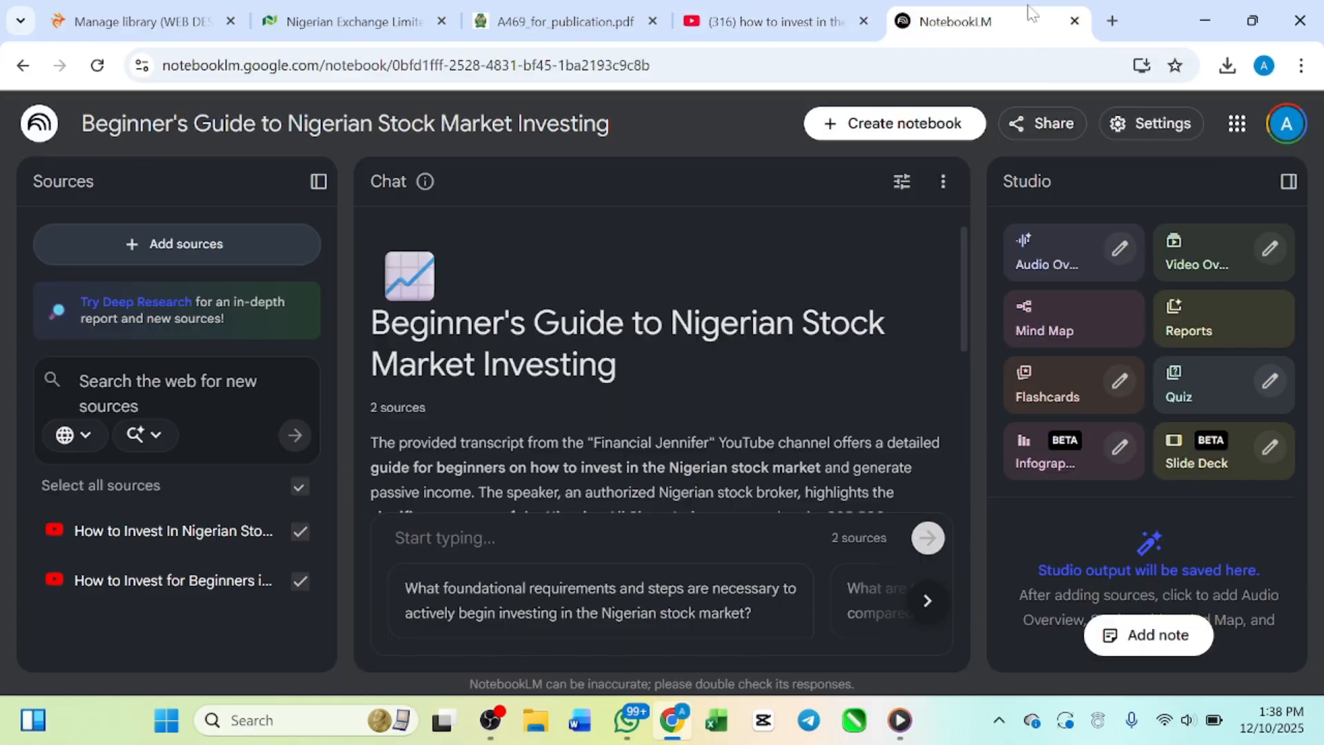
scroll(661, 365, down, 5)
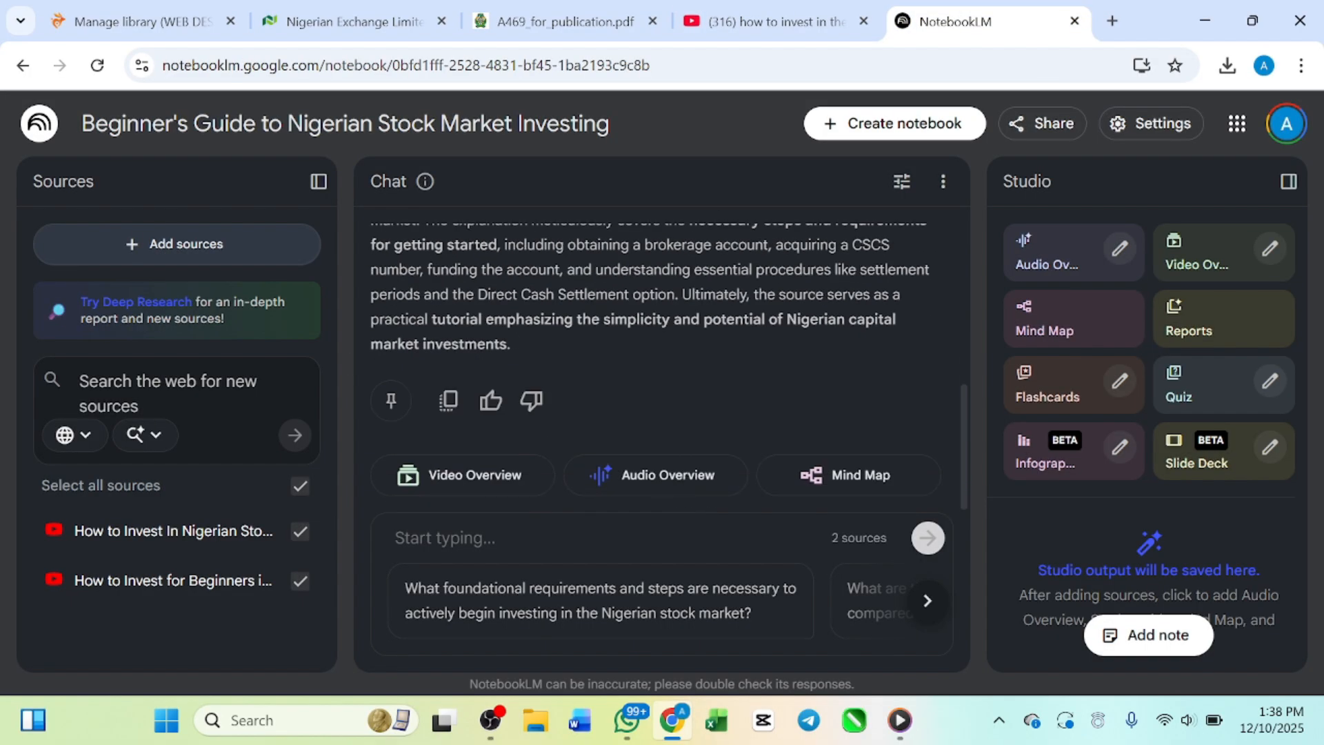
click(272, 251)
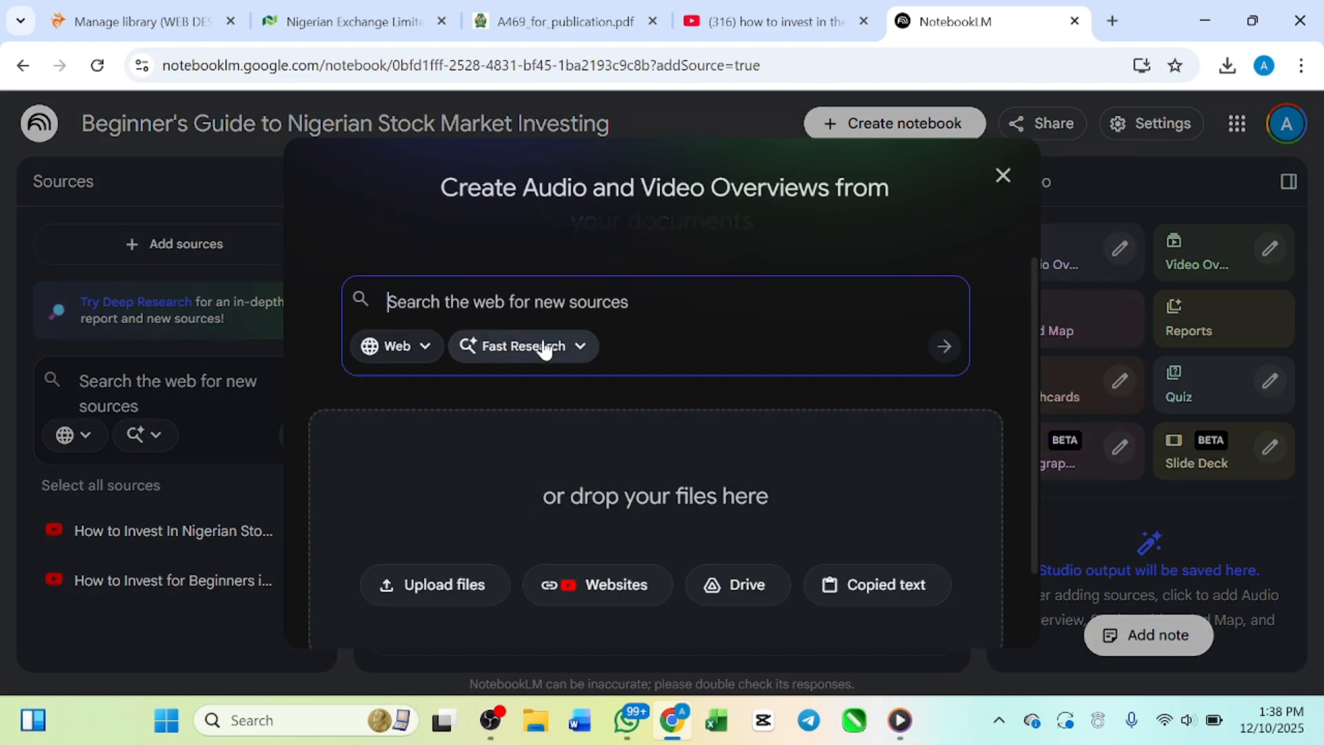
click(566, 586)
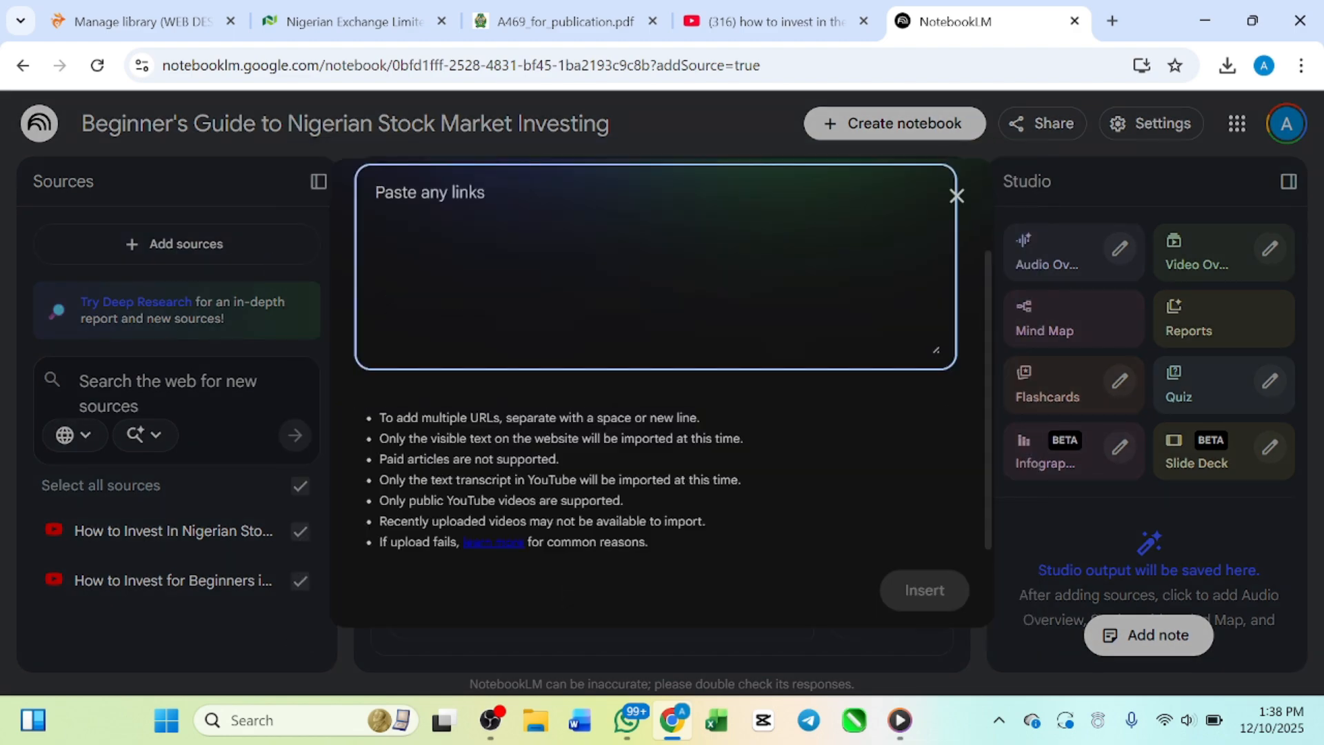
key(ctrl+v)
click(923, 589)
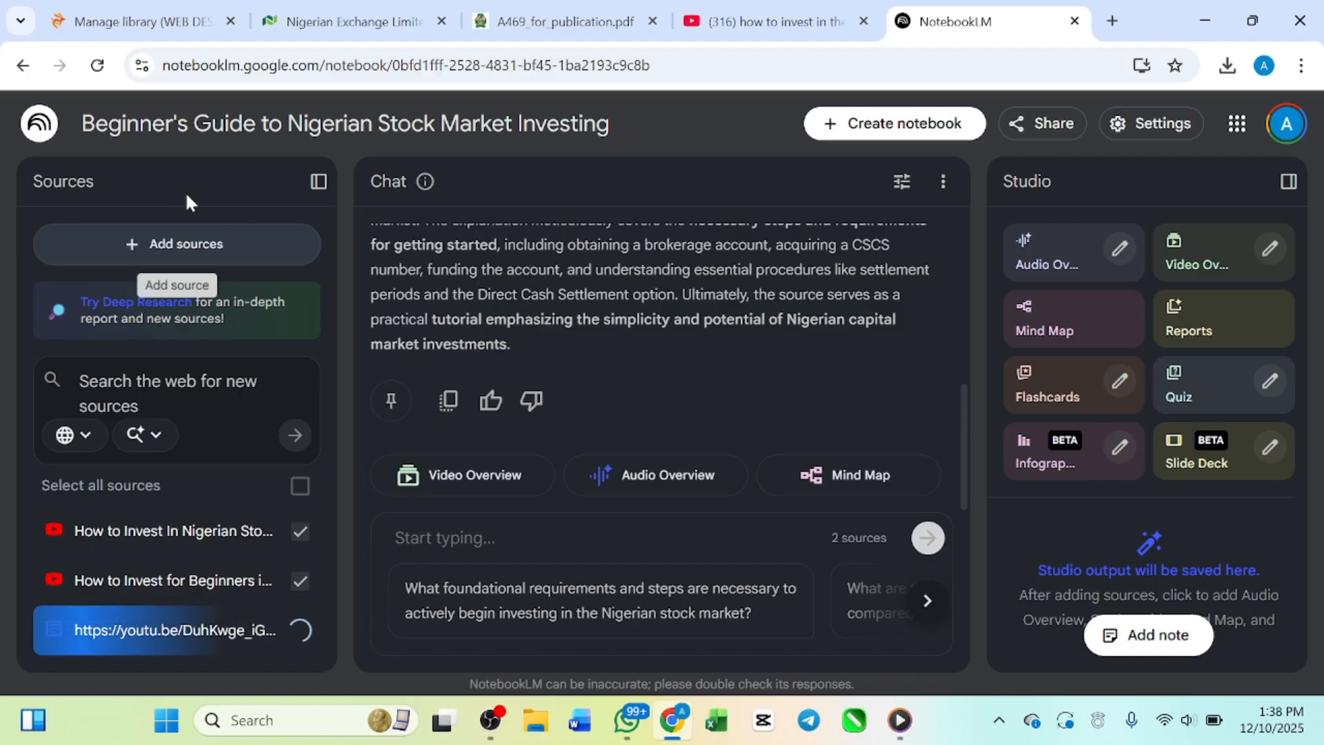
Step: Upload the PDF ssrn-1418501 from the Downloads folder to the notebook as a new source
click(182, 242)
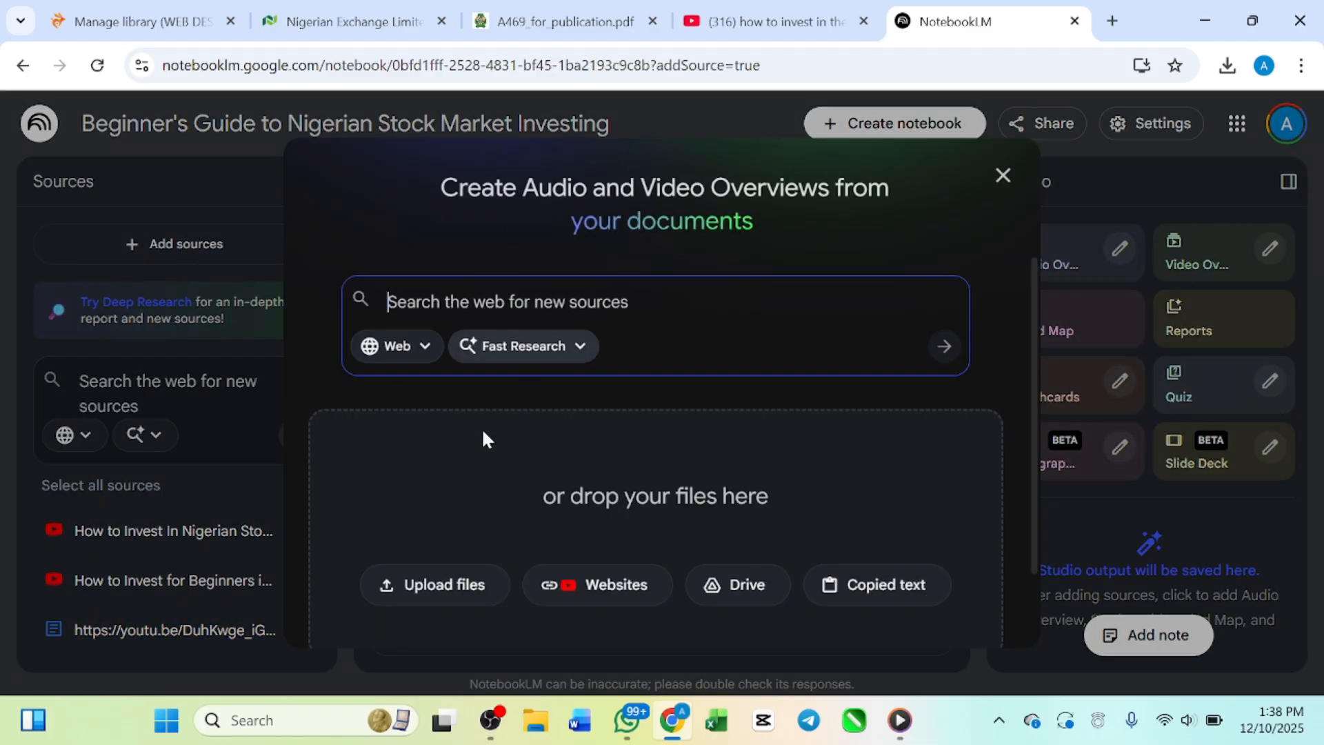
click(439, 591)
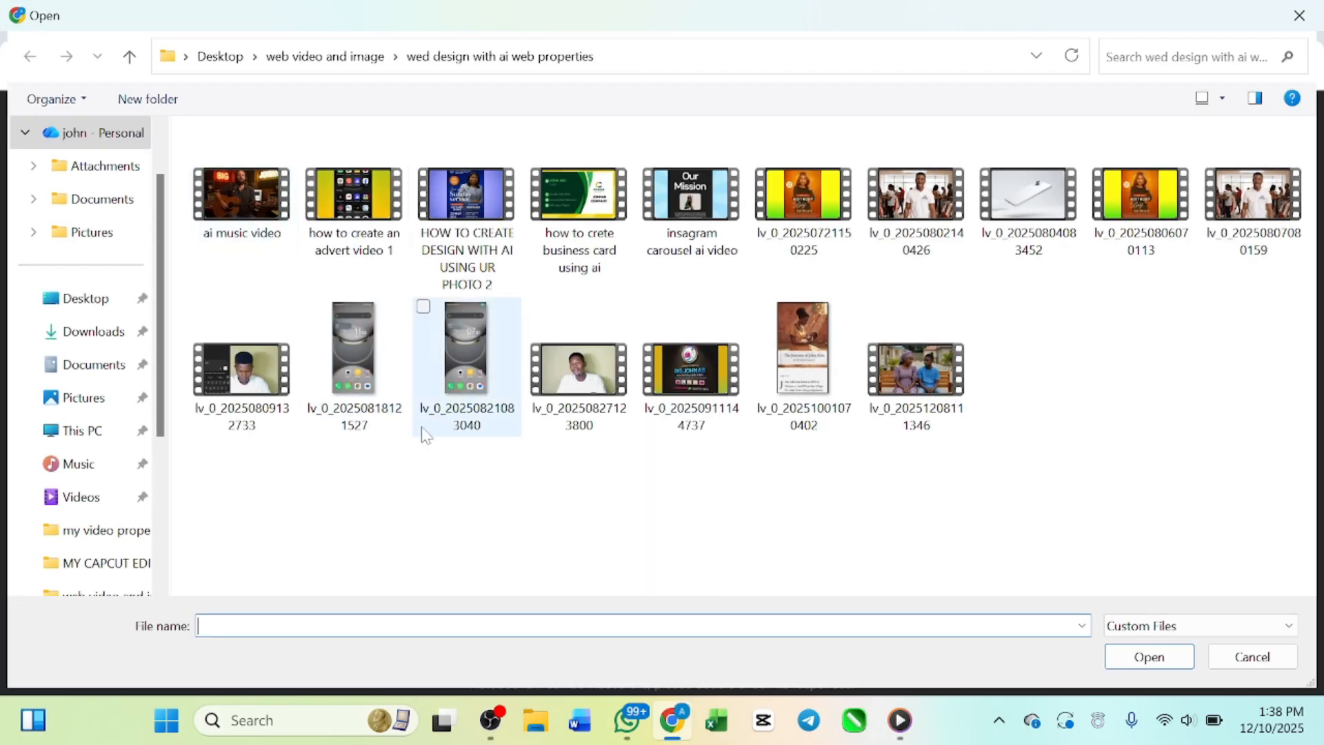
click(73, 332)
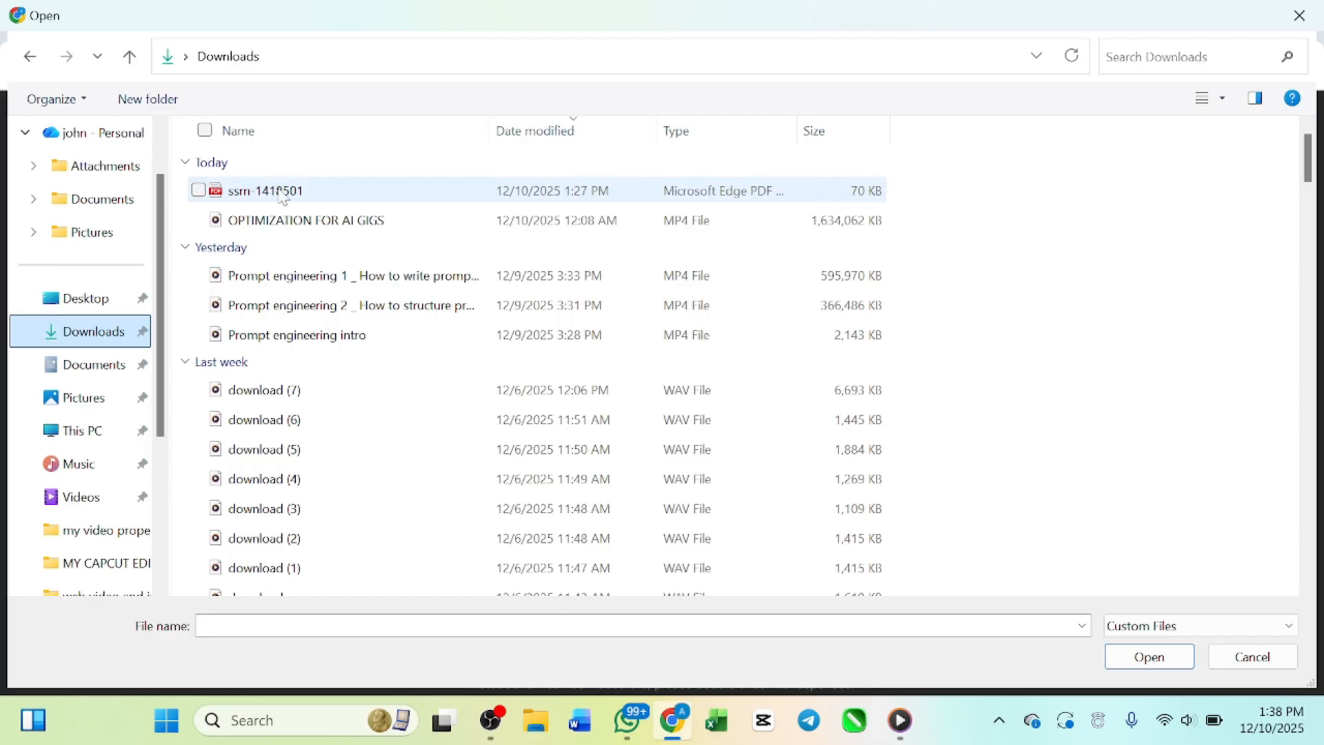
click(252, 193)
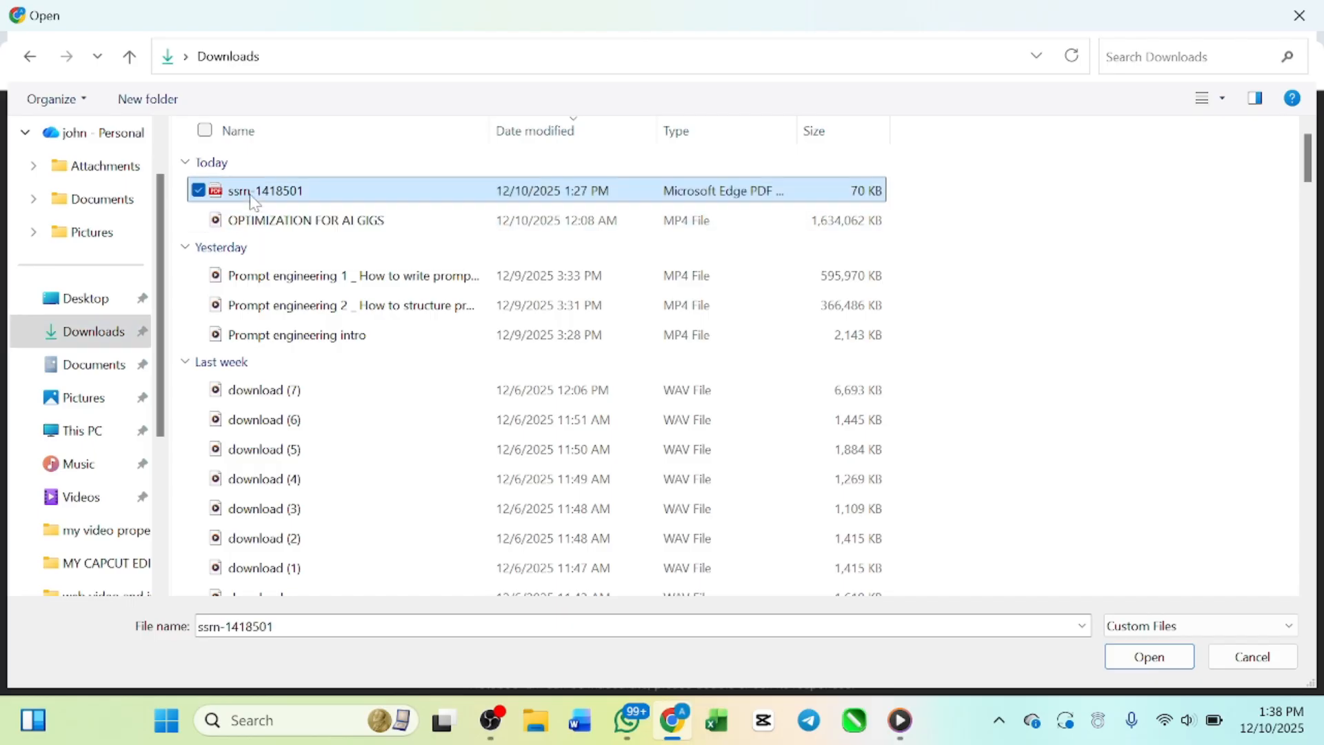
click(1136, 662)
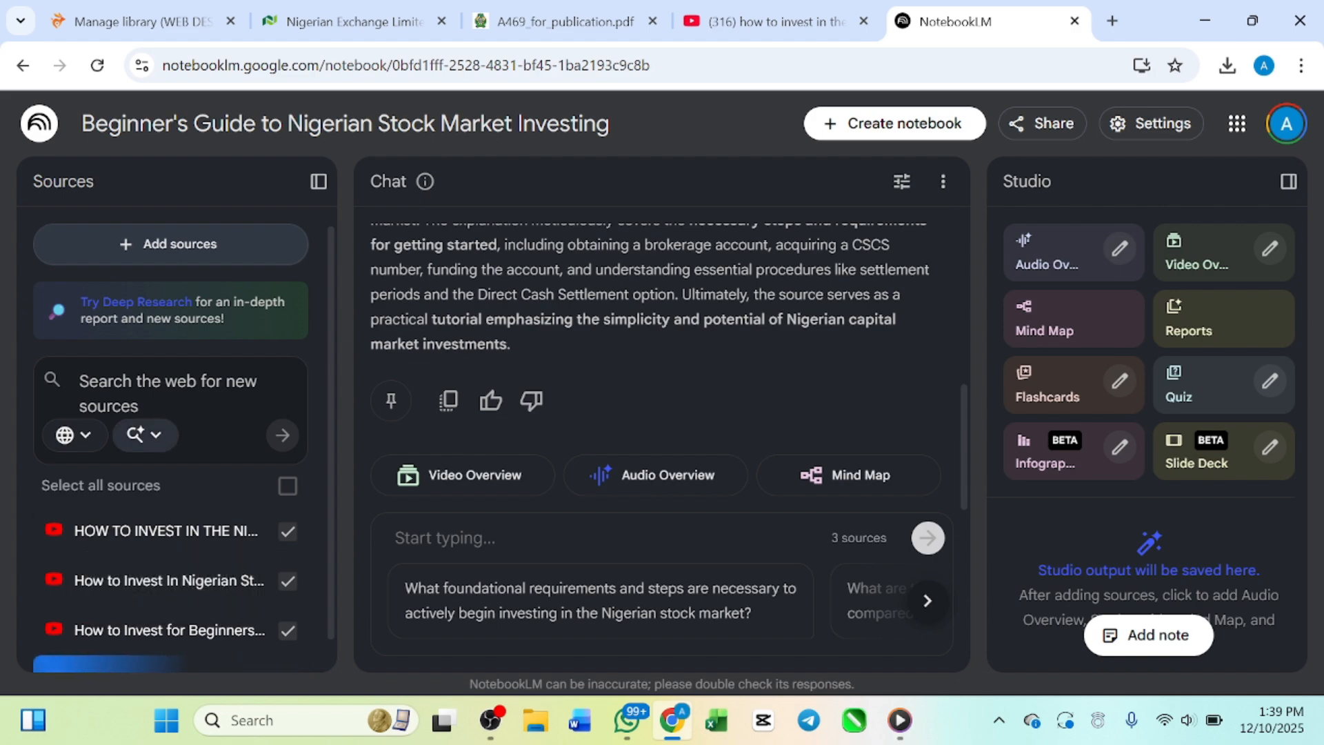
Step: Upload the PDF "stock by cbn" from the Desktop folder to the notebook as a new source
click(212, 257)
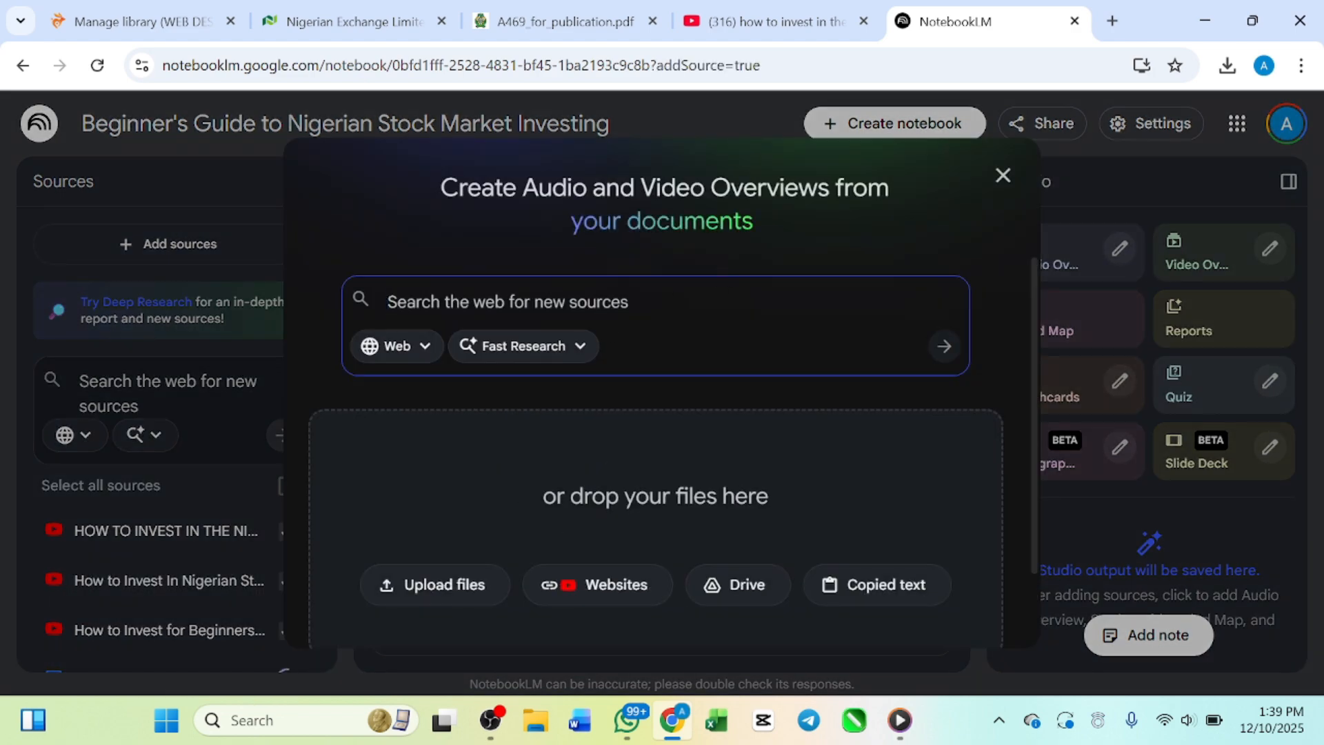
click(417, 585)
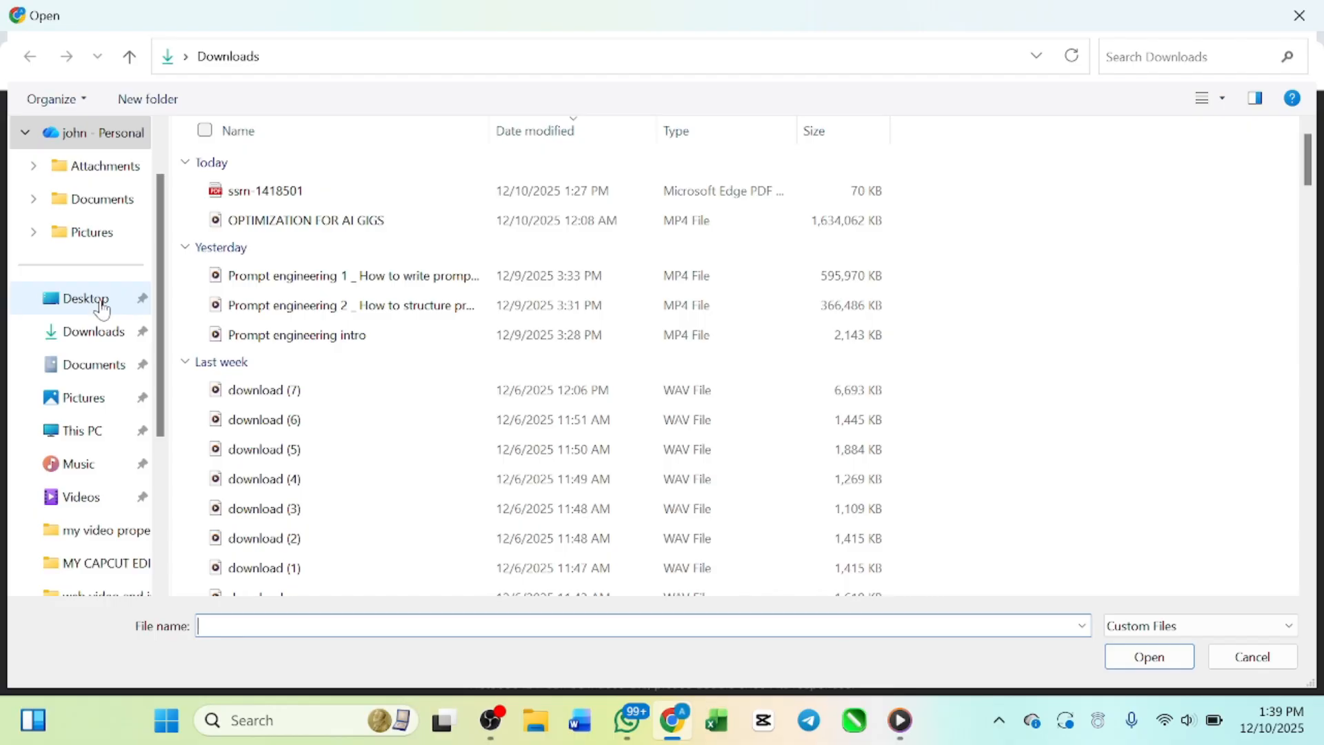
click(103, 311)
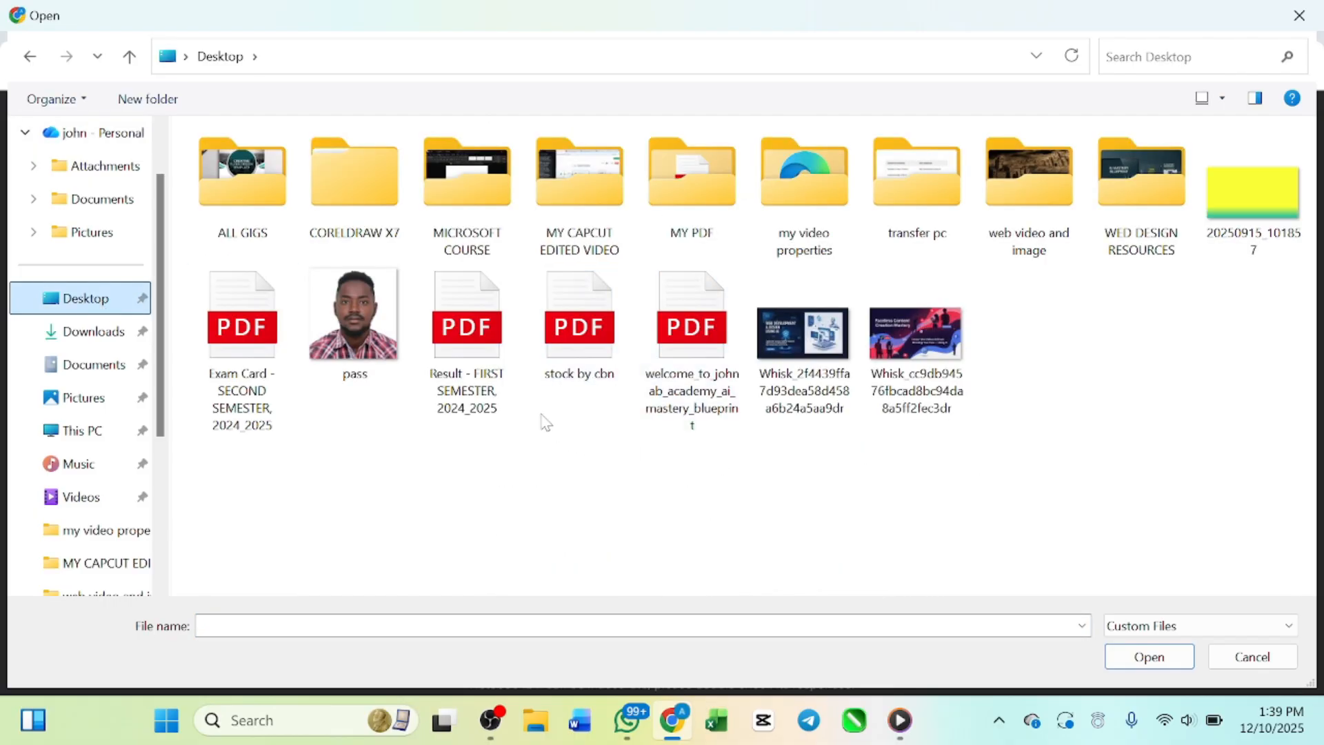
click(595, 325)
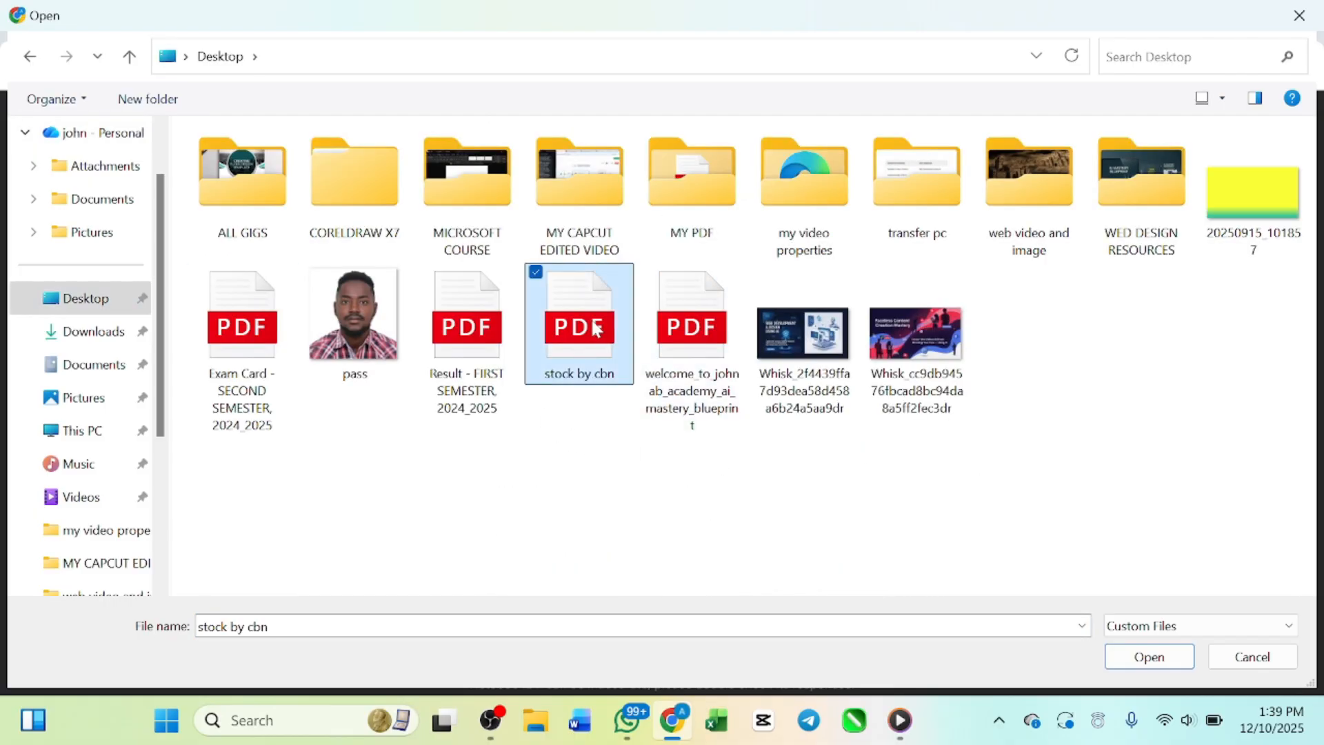
click(1149, 656)
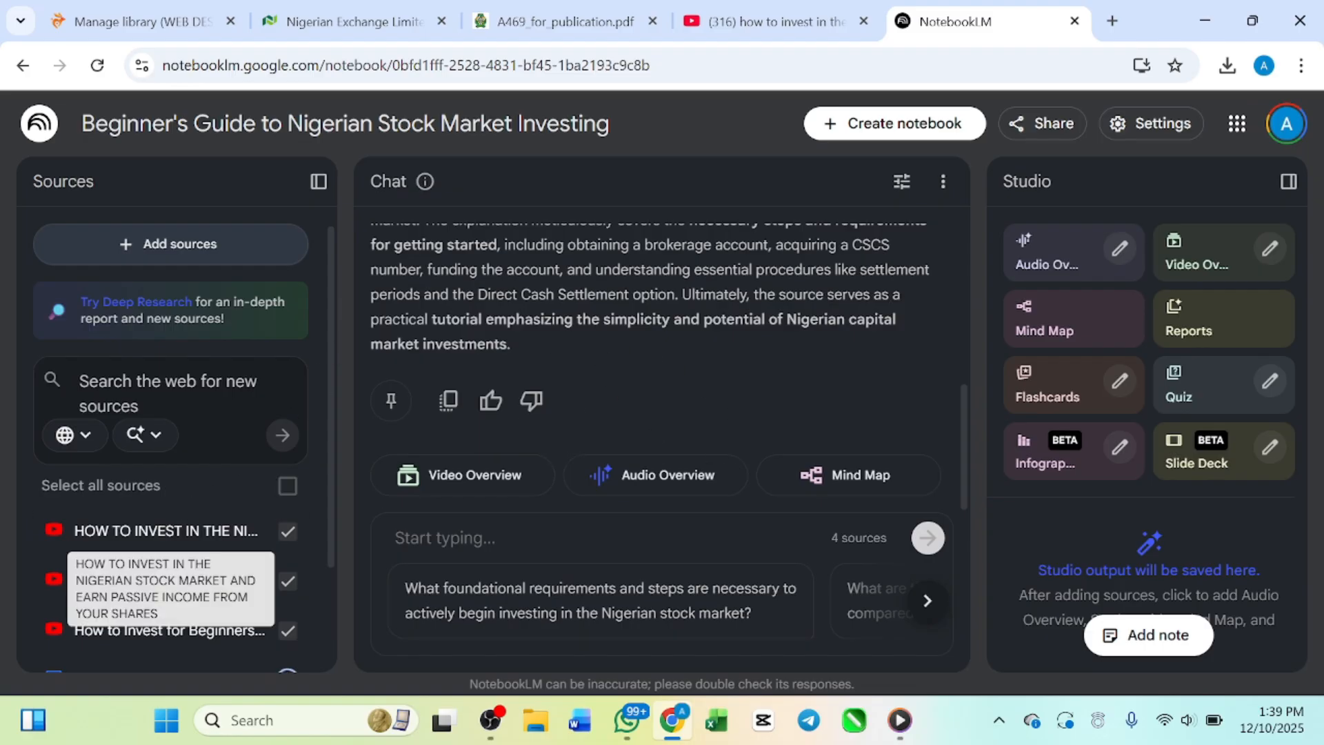
Step: Check the source list for the newly added PDF and look through the notebook's overview summary
scroll(273, 610, down, 1)
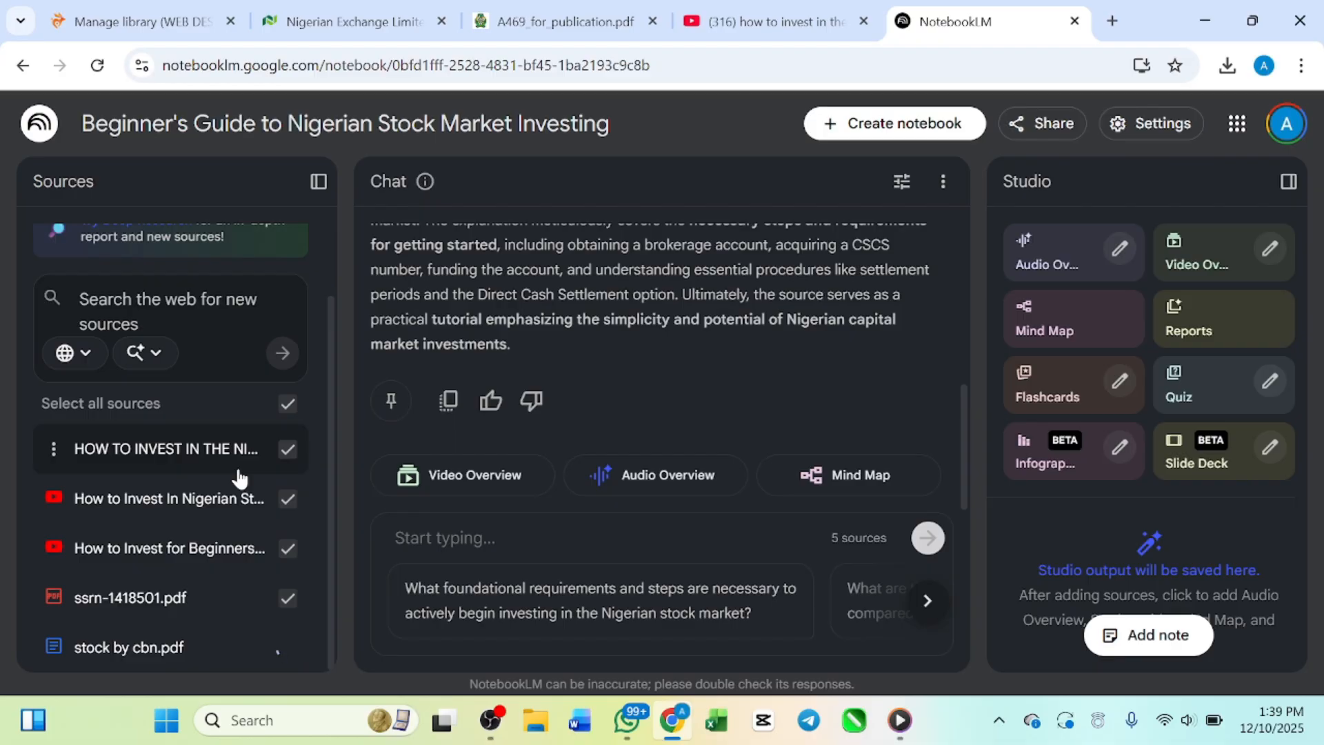
scroll(662, 366, up, 4)
scroll(662, 365, down, 1)
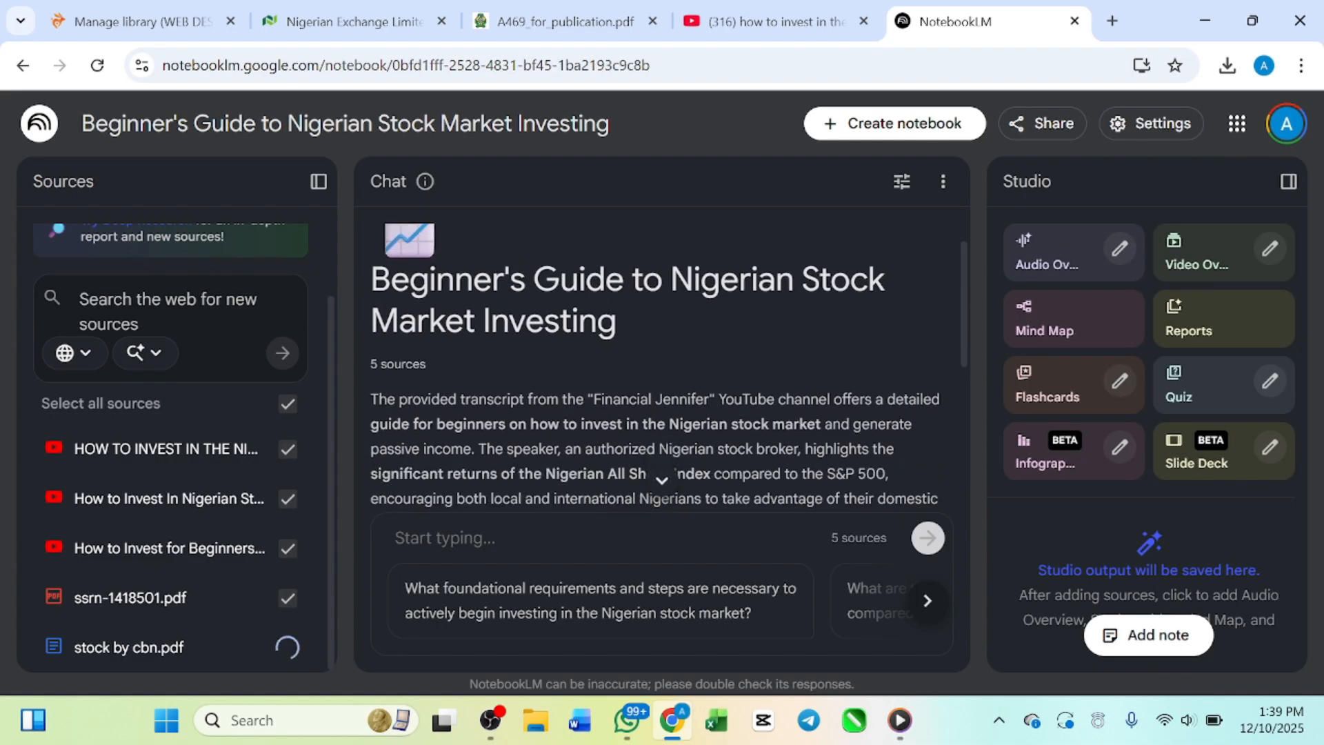
scroll(662, 365, down, 2)
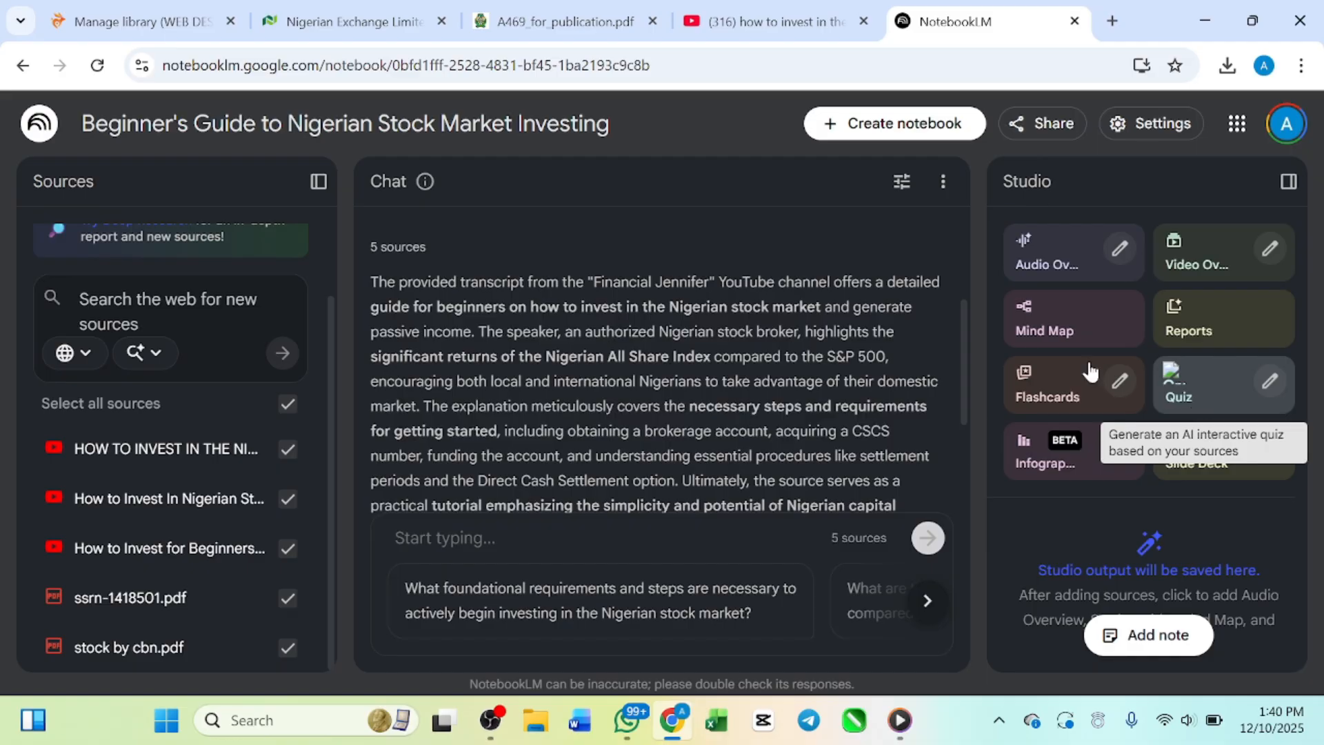
scroll(758, 414, down, 4)
scroll(758, 418, up, 5)
scroll(756, 409, up, 3)
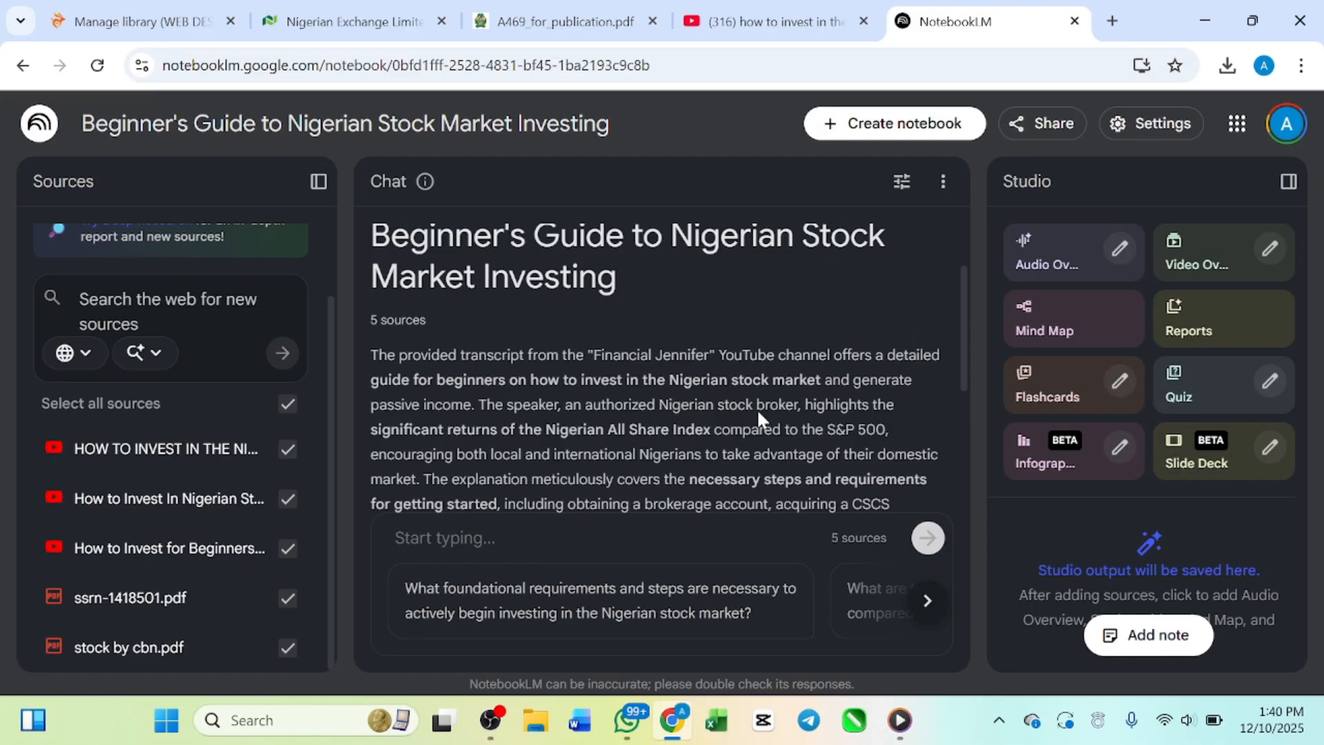
scroll(651, 386, down, 6)
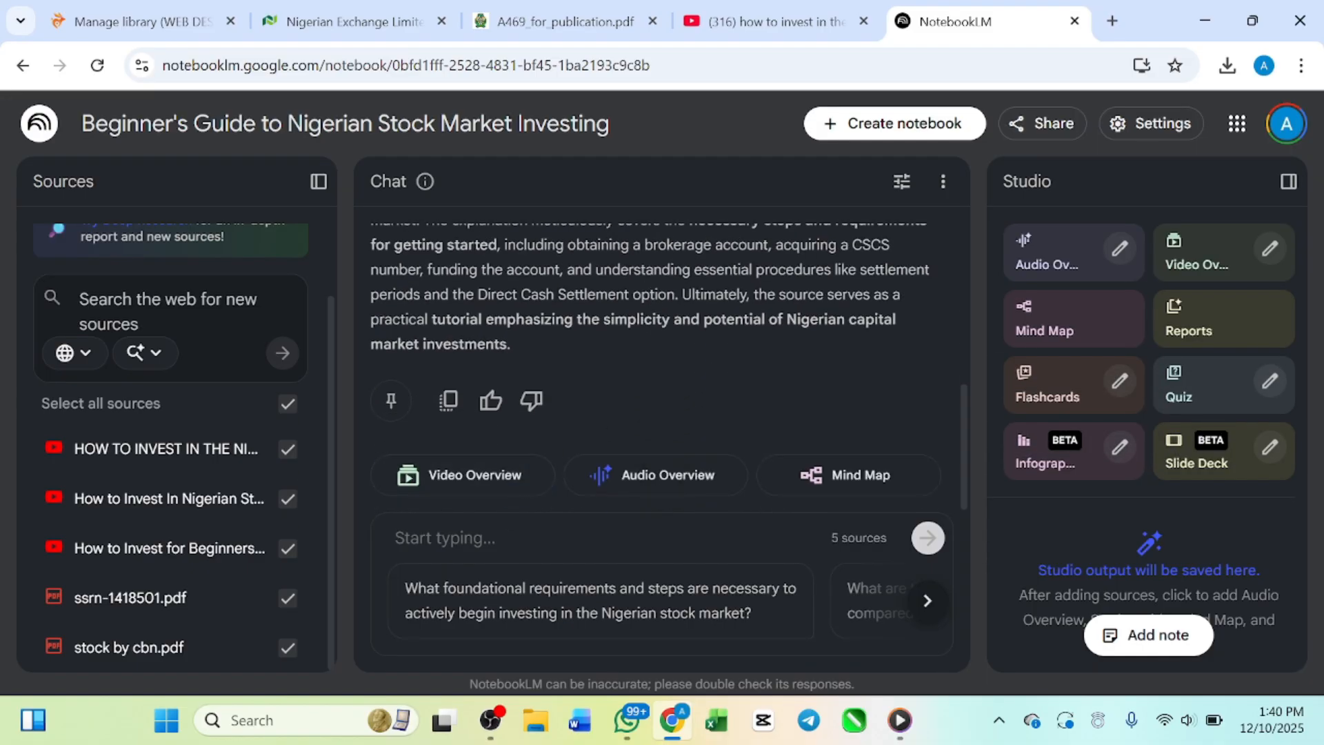
scroll(577, 297, up, 5)
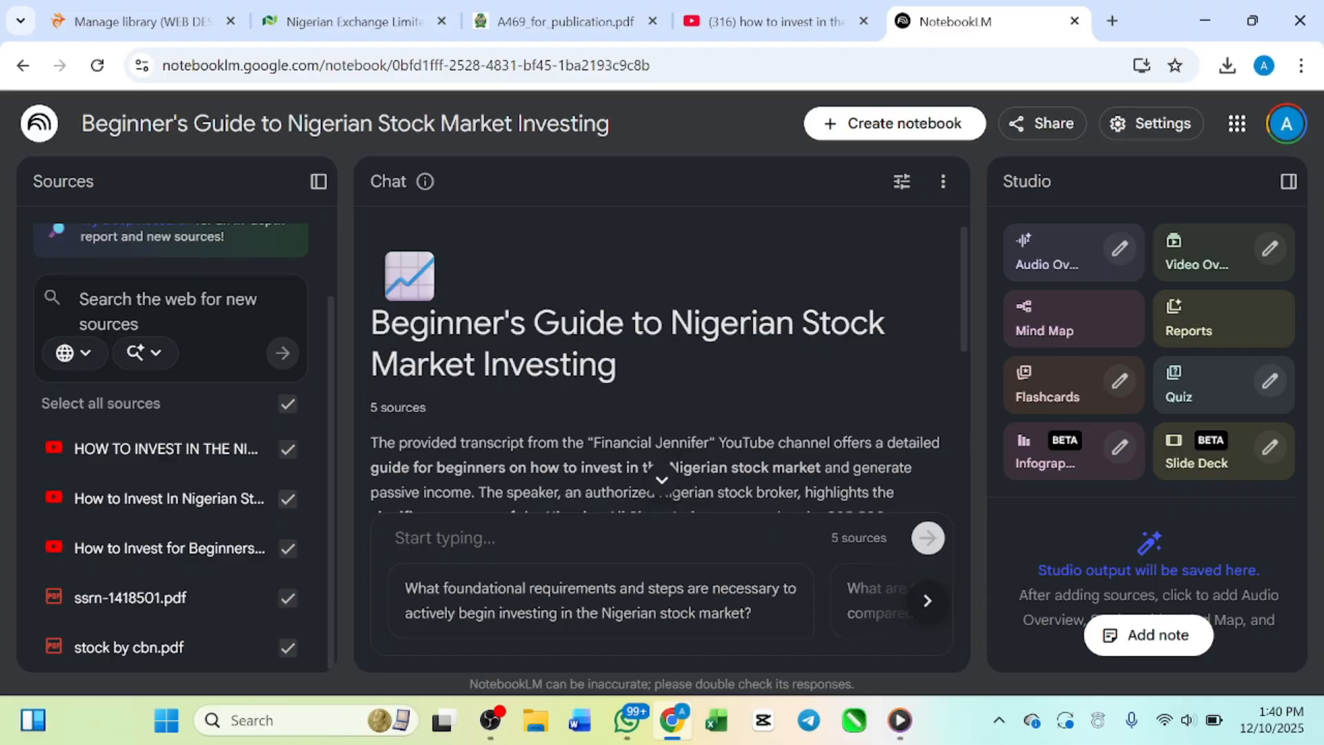
Step: Ask the notebook chat "what is stock"
click(445, 538)
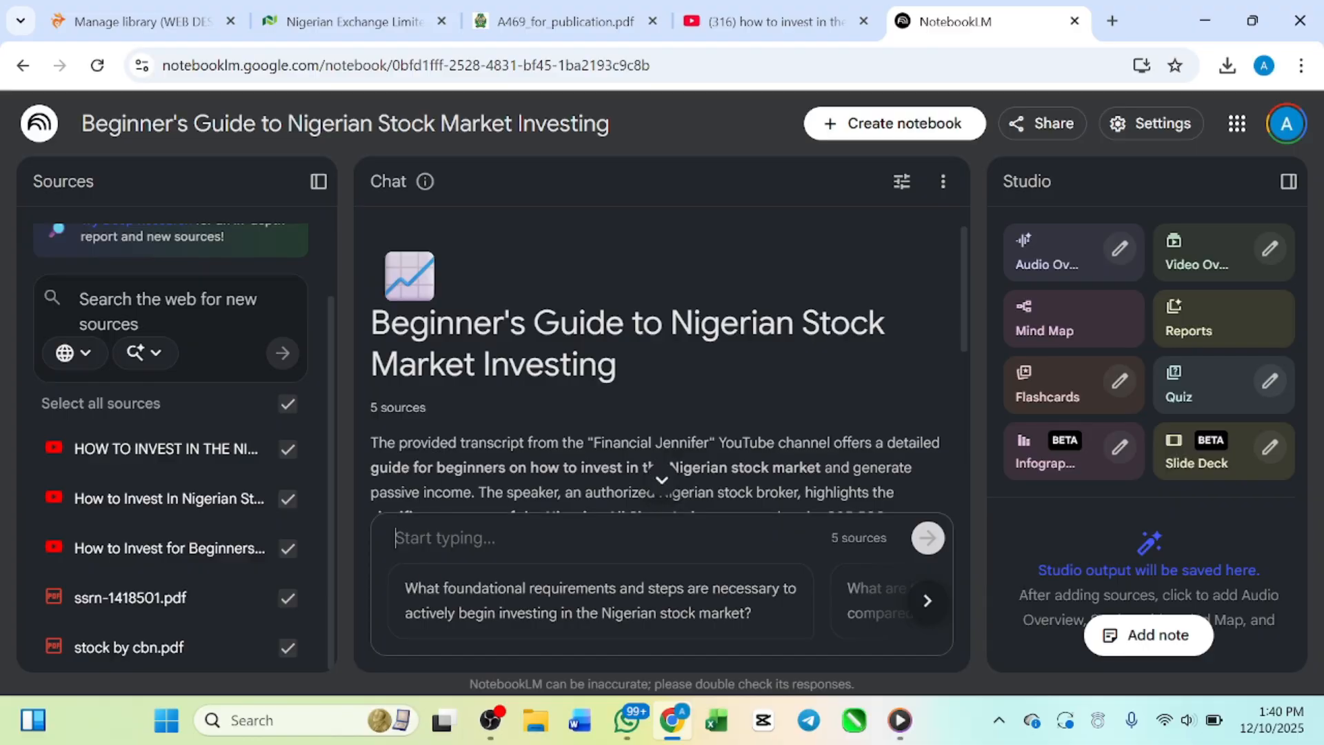
text(what is stock)
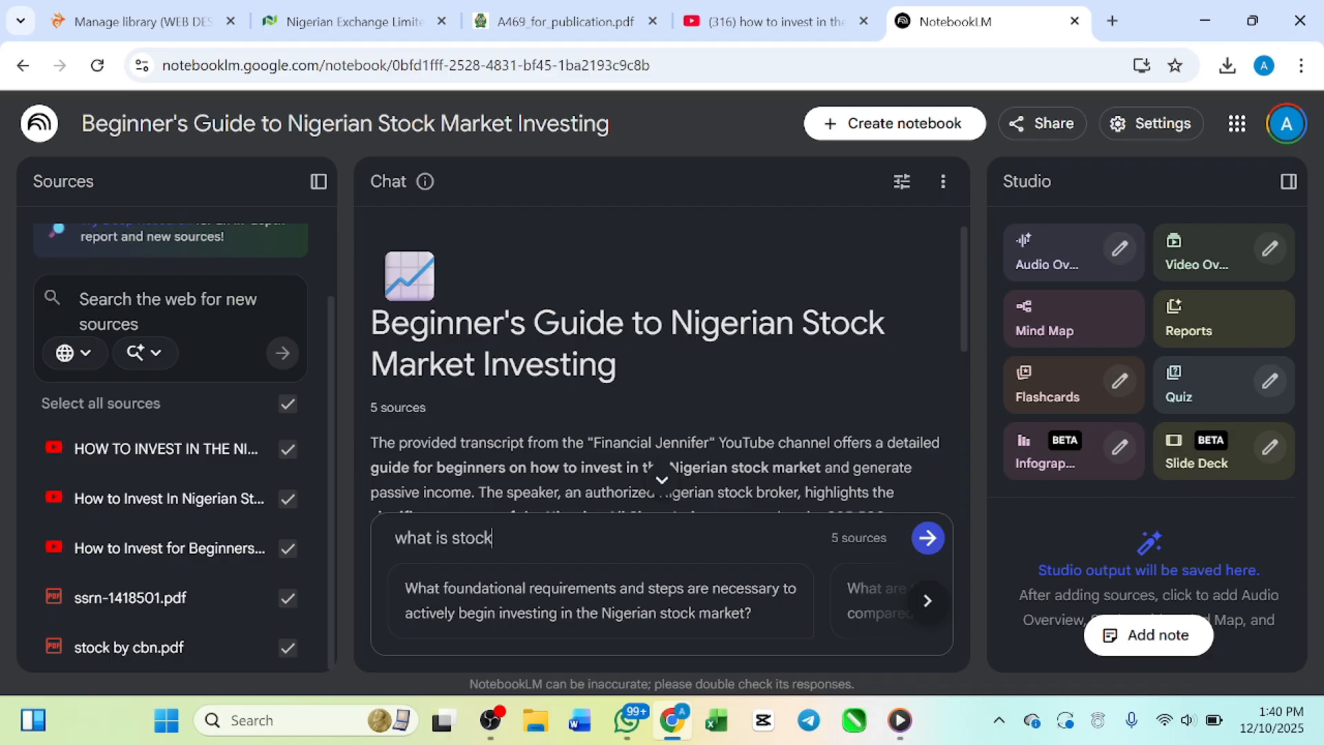
key(Return)
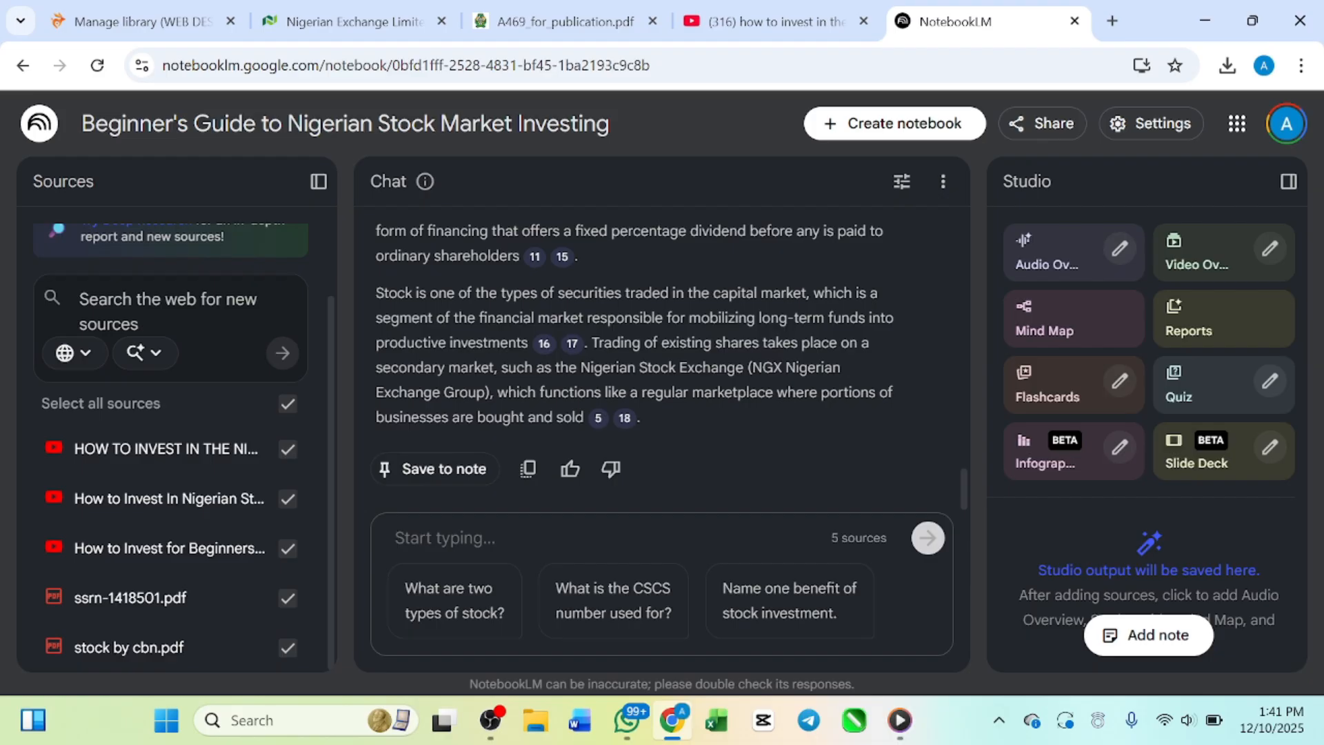
Step: Go back over the notebook summary and find the start of the answer to the stock question
scroll(556, 240, up, 15)
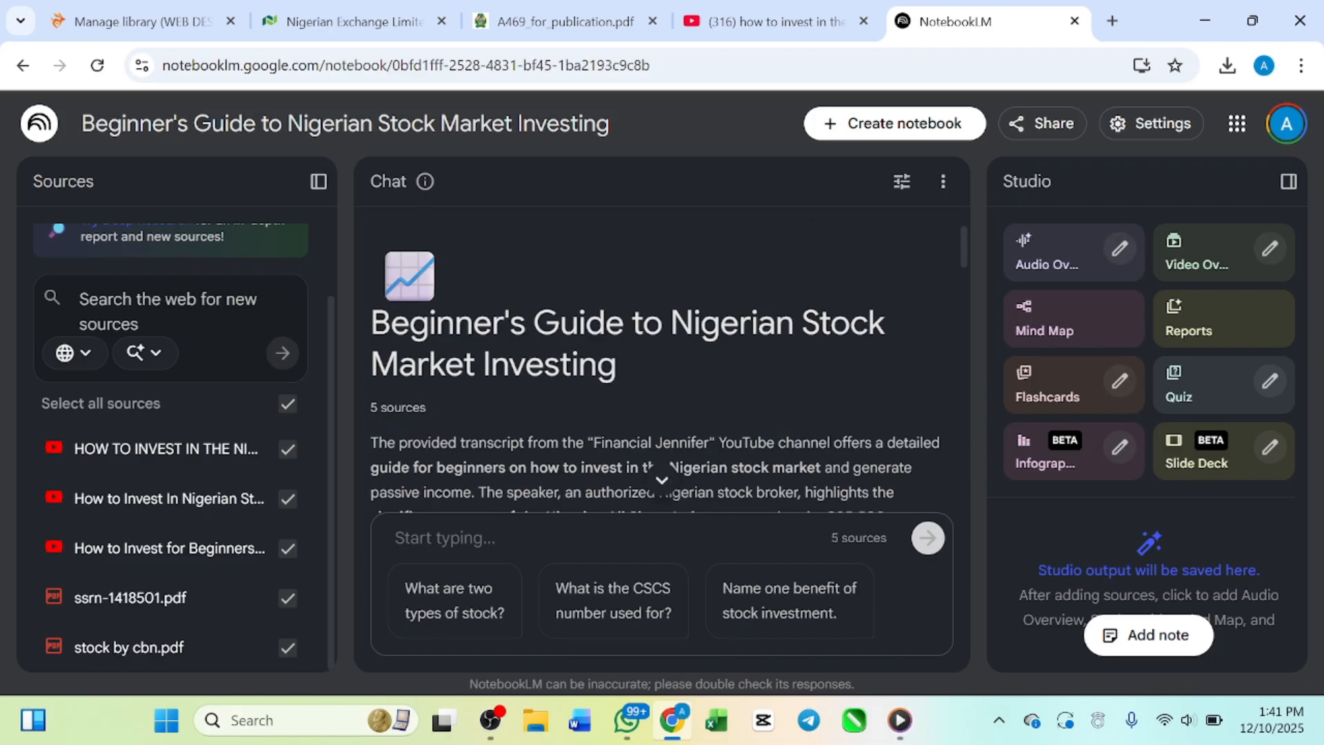
scroll(489, 434, down, 15)
scroll(489, 434, up, 5)
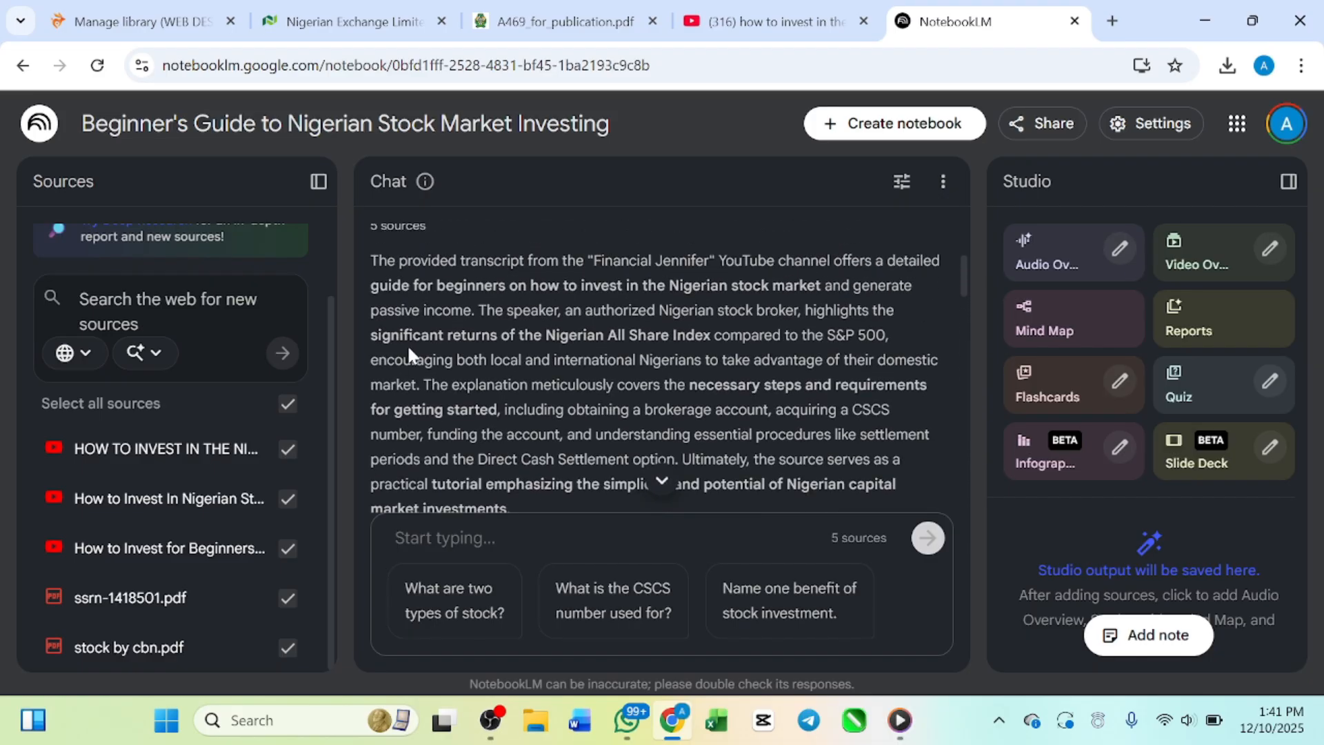
scroll(376, 434, up, 3)
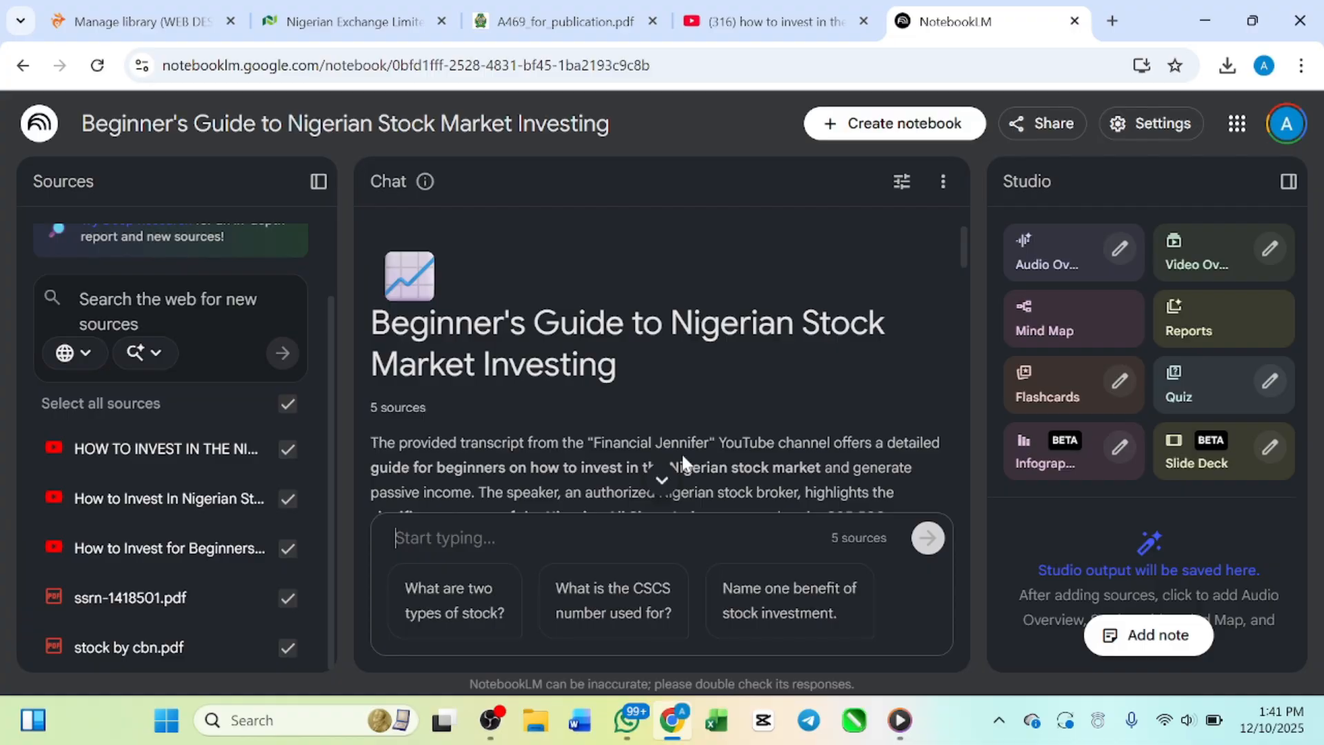
scroll(682, 464, down, 1)
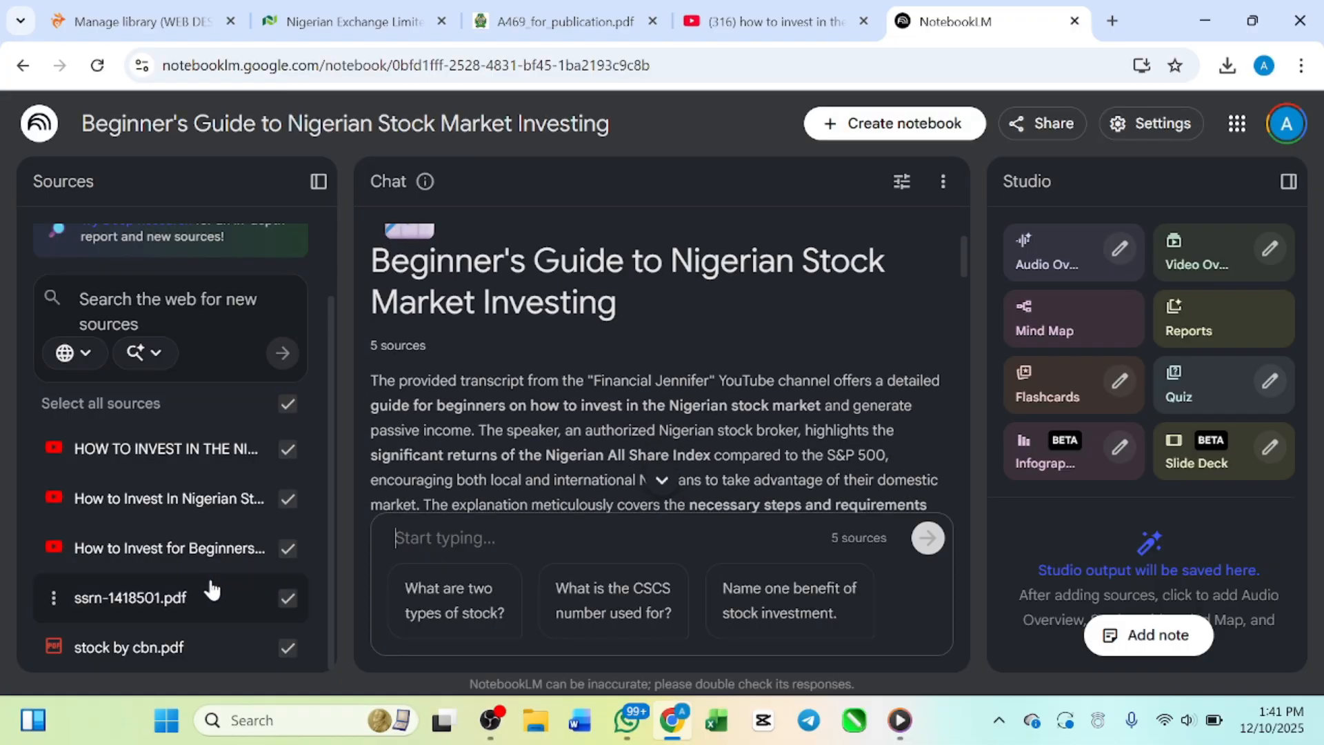
scroll(839, 372, down, 3)
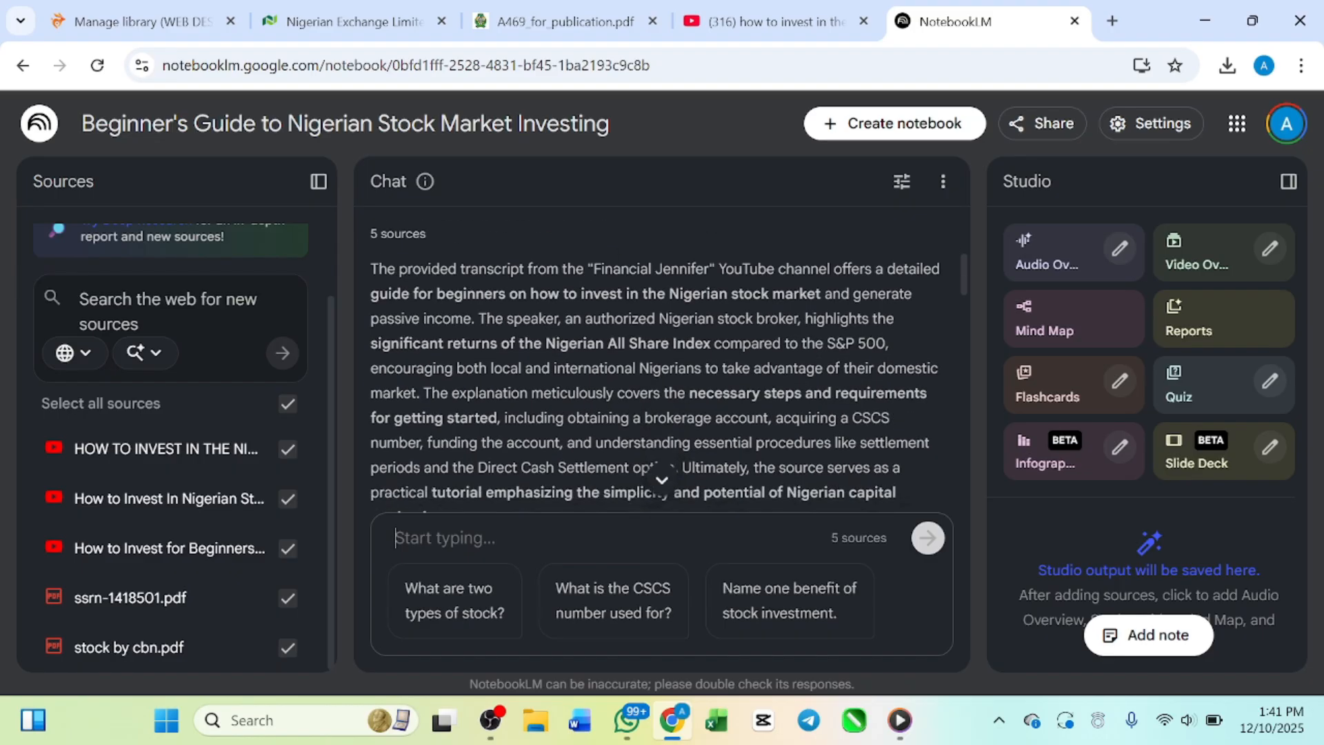
scroll(656, 389, down, 6)
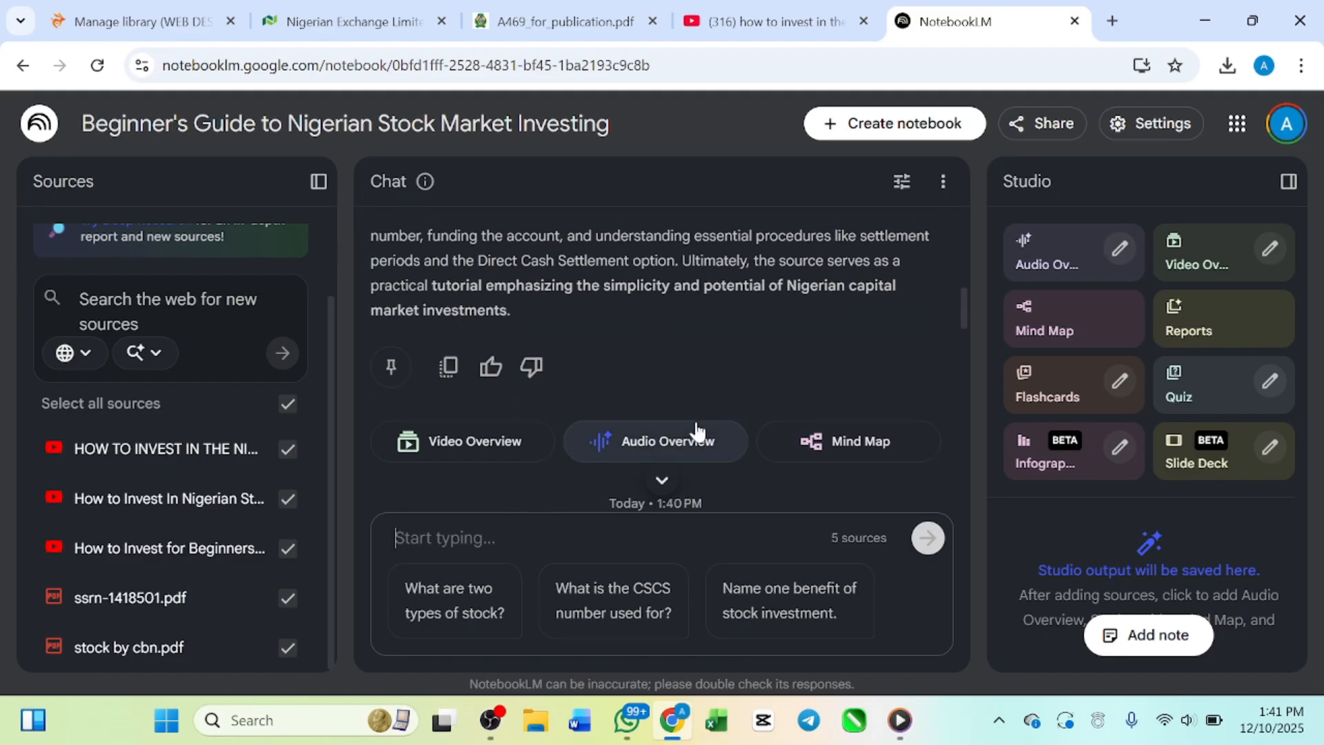
scroll(657, 390, down, 1)
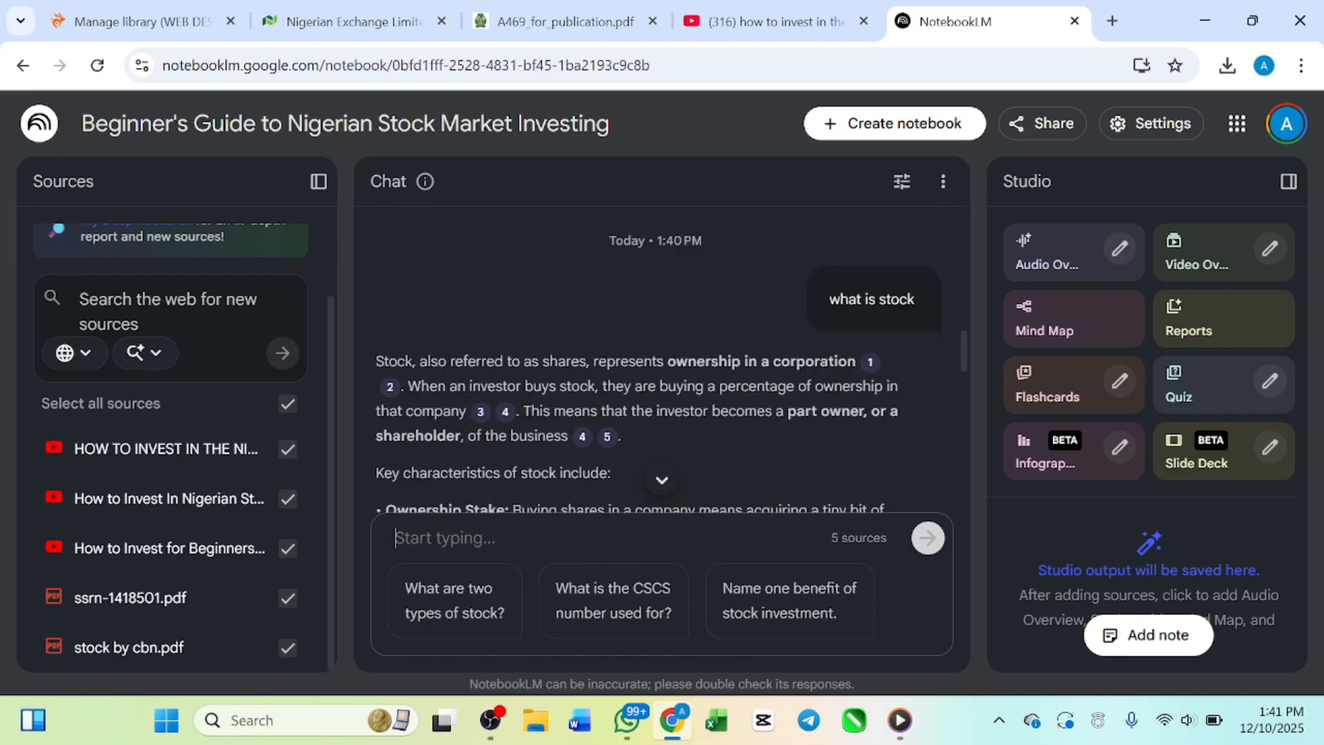
Step: Inspect the source passage behind citation 1, close that source and read the rest of the answer about stock
mouse_move(871, 373)
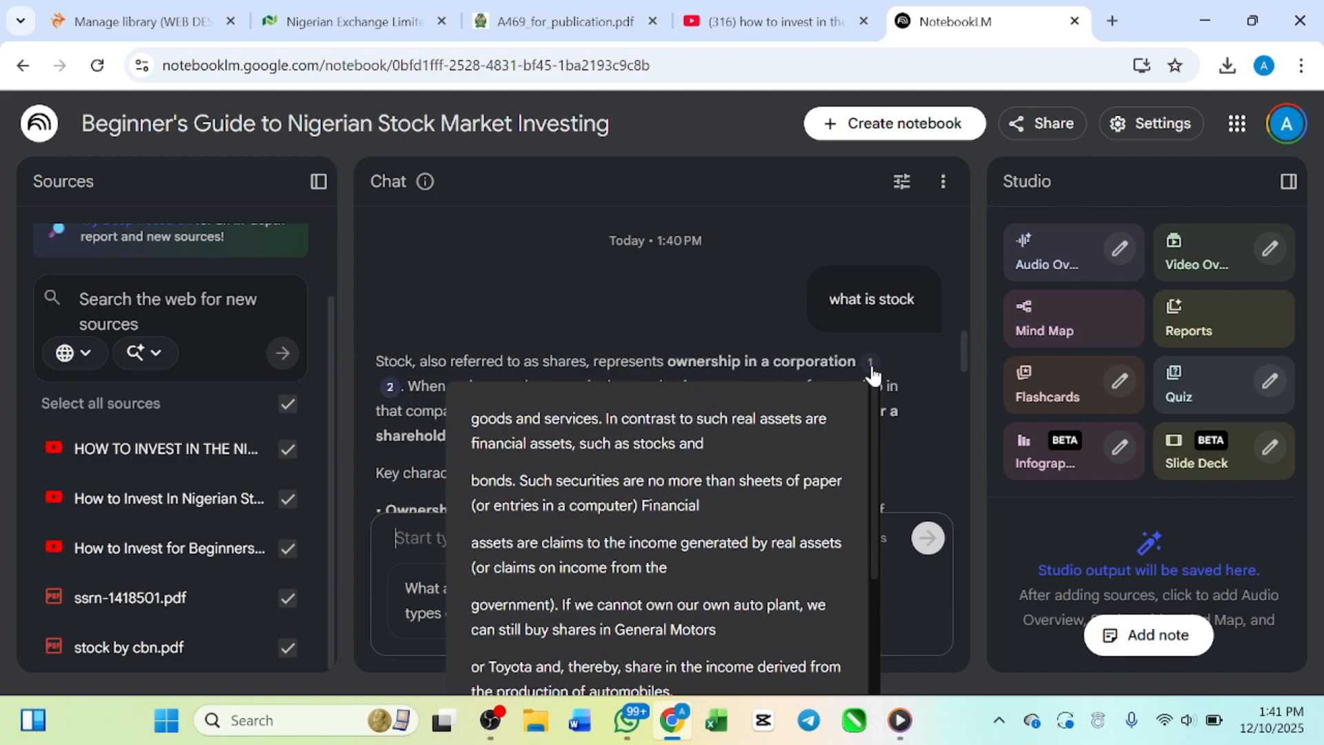
click(871, 369)
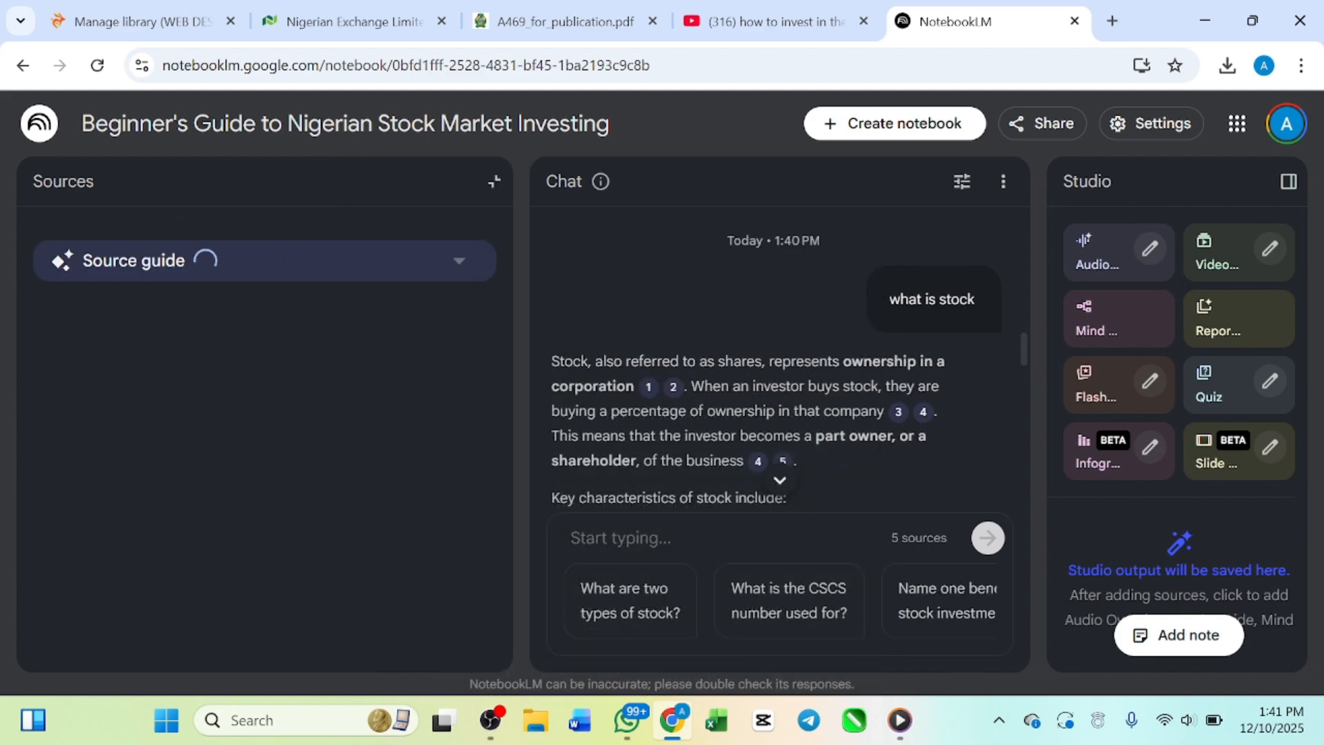
scroll(169, 445, down, 5)
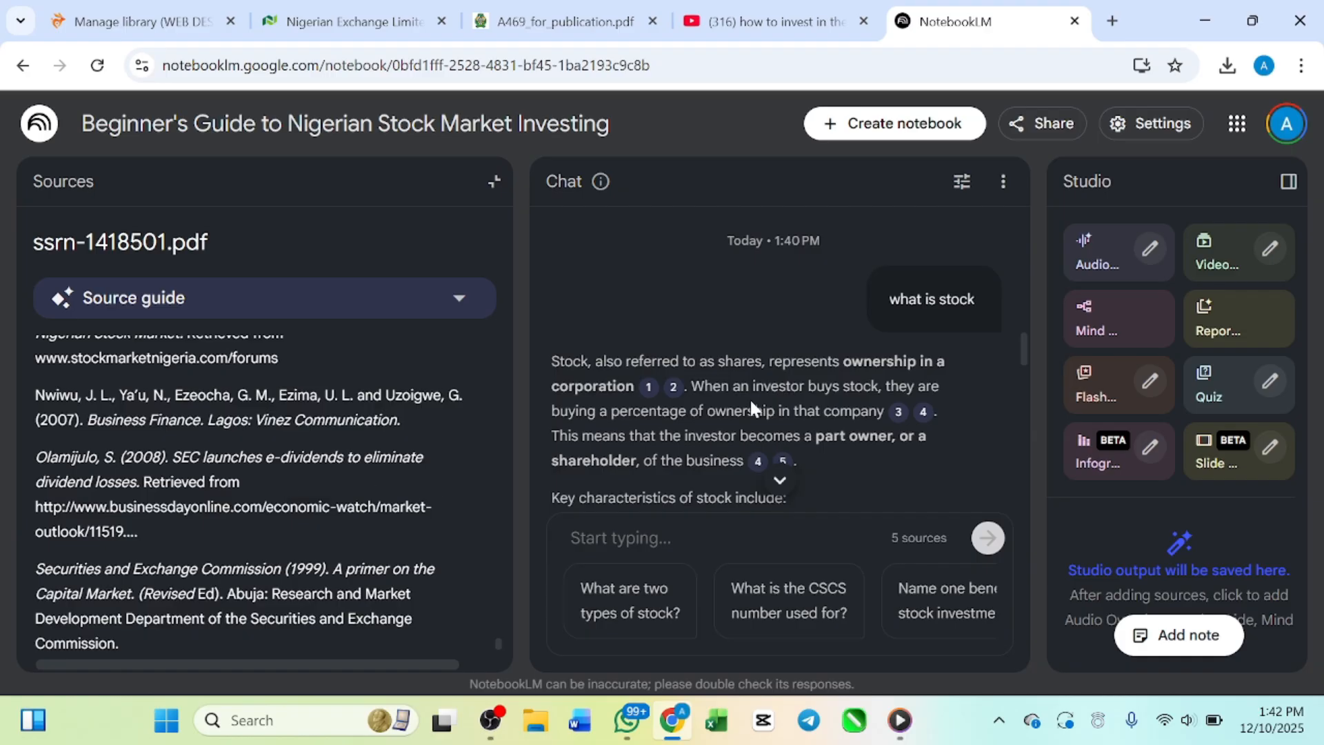
scroll(819, 364, up, 2)
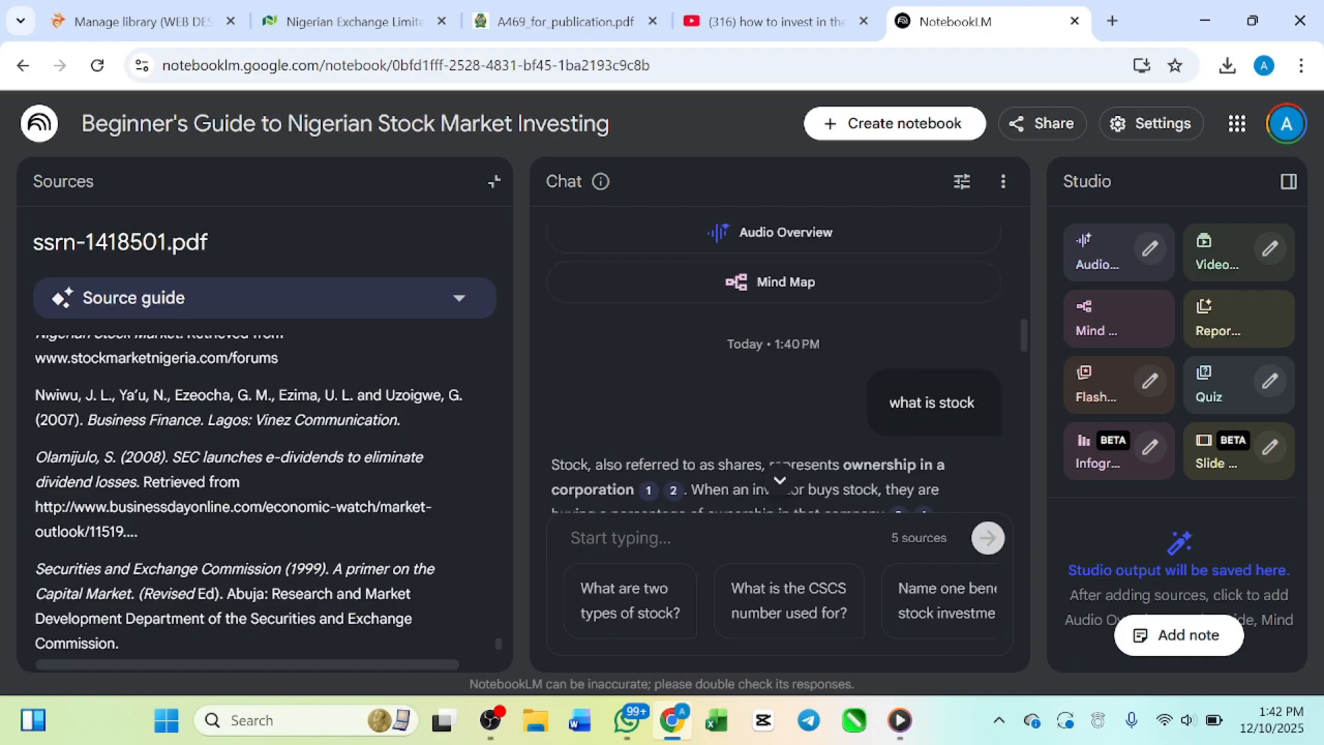
click(490, 183)
scroll(122, 541, down, 1)
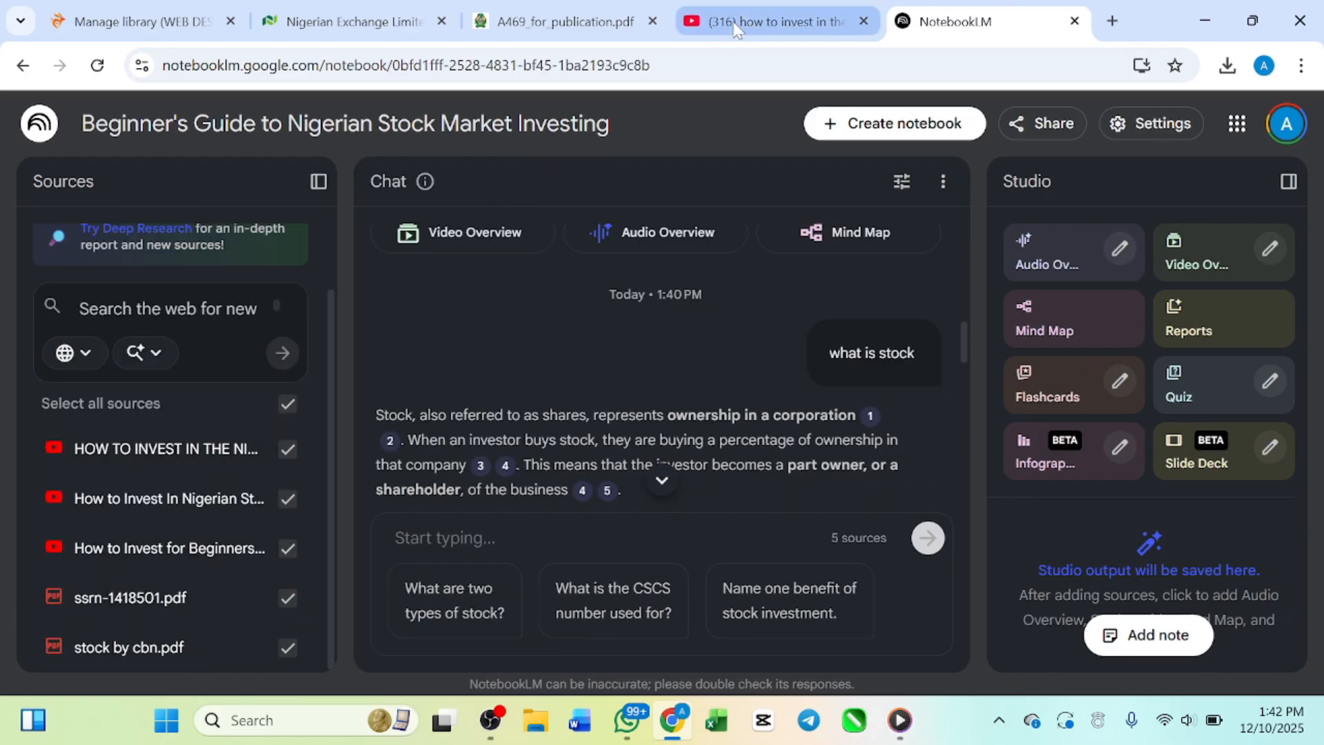
mouse_move(322, 18)
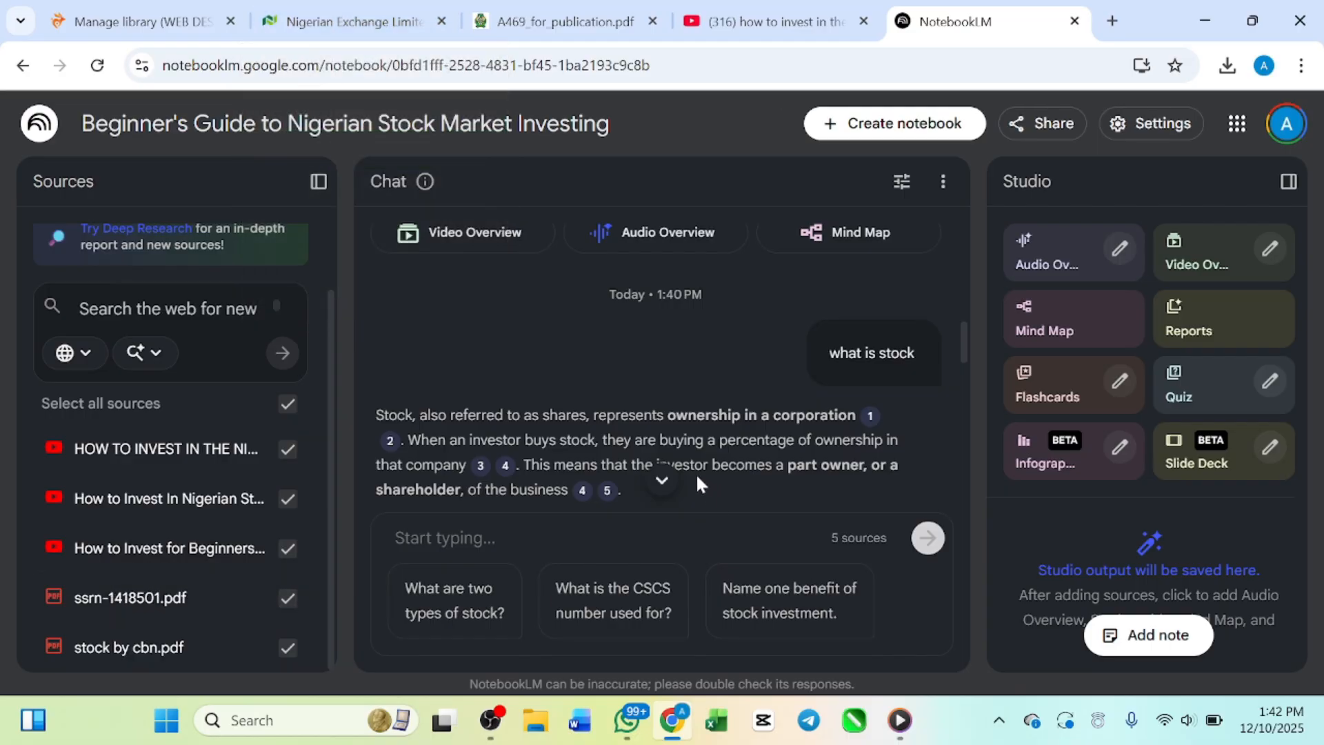
scroll(651, 407, down, 10)
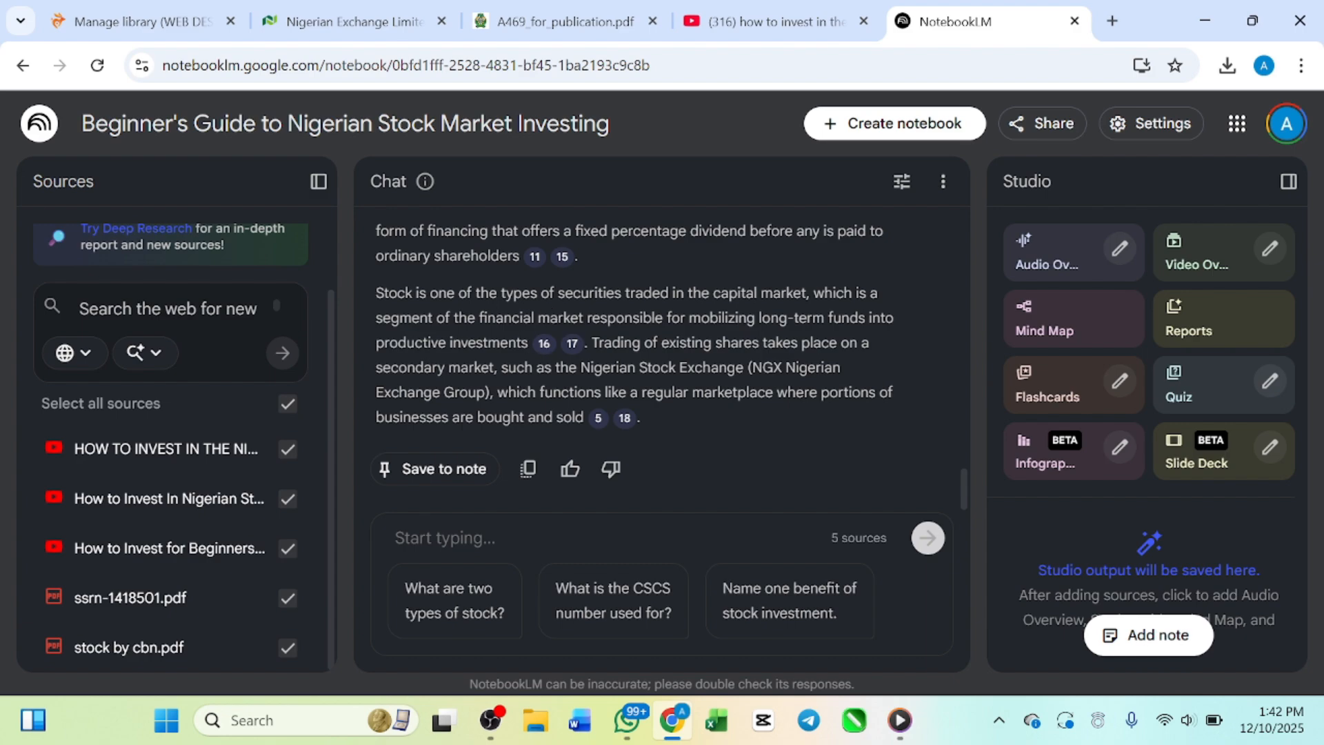
scroll(620, 330, up, 3)
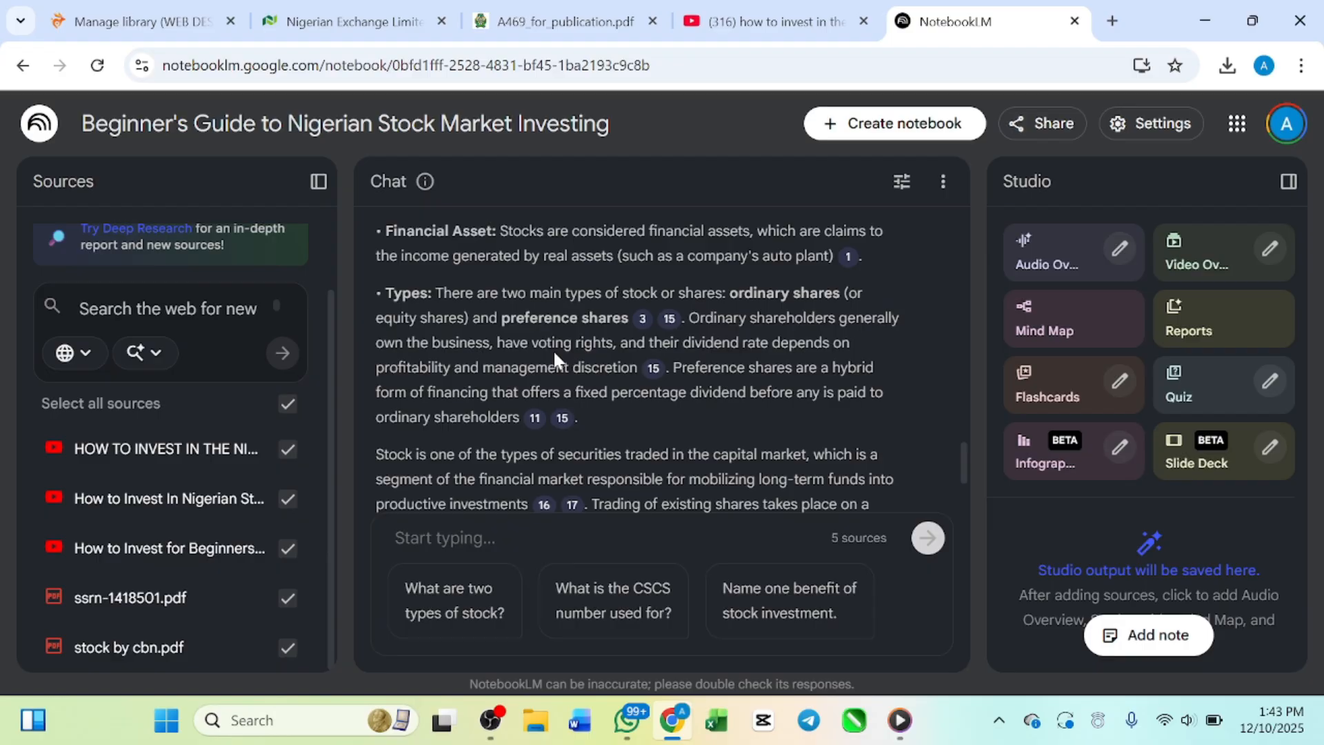
Step: Ask the notebook chat "give me a detail summary on how to invest in the nigeria stock market"
click(496, 538)
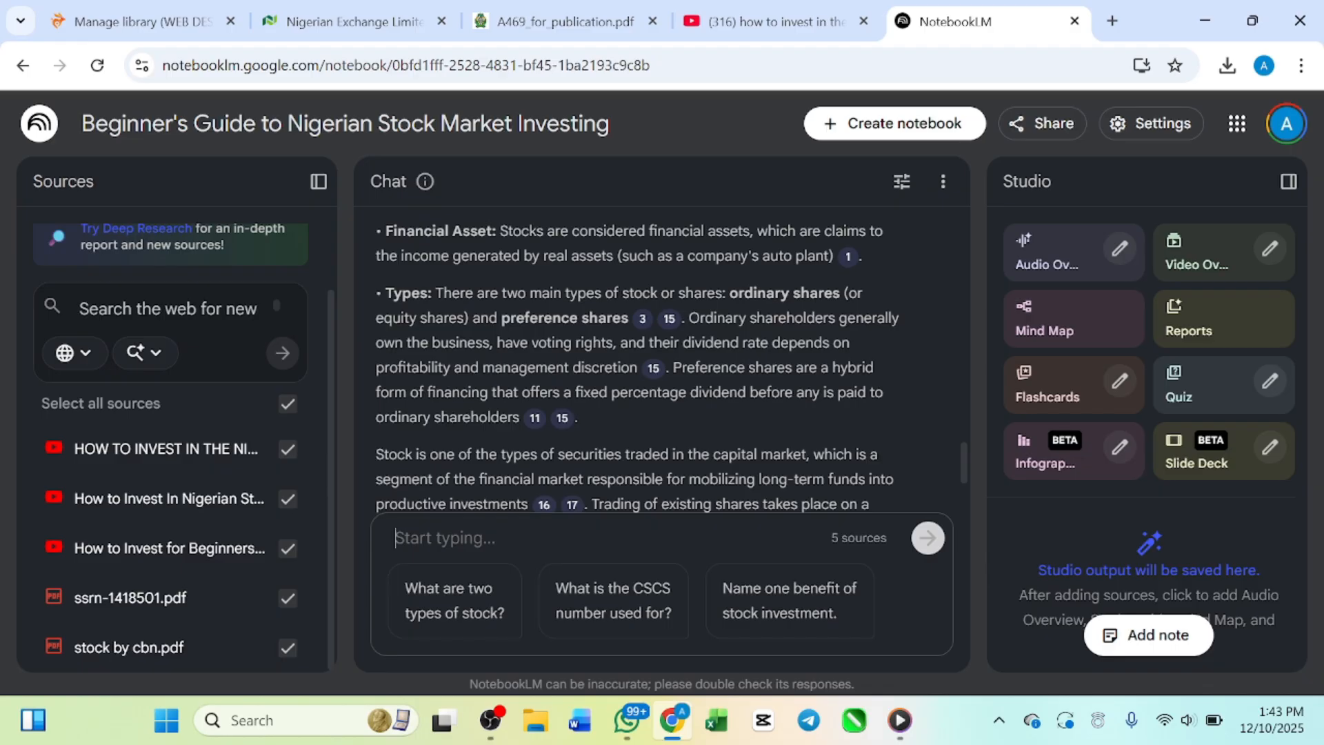
text(give ge)
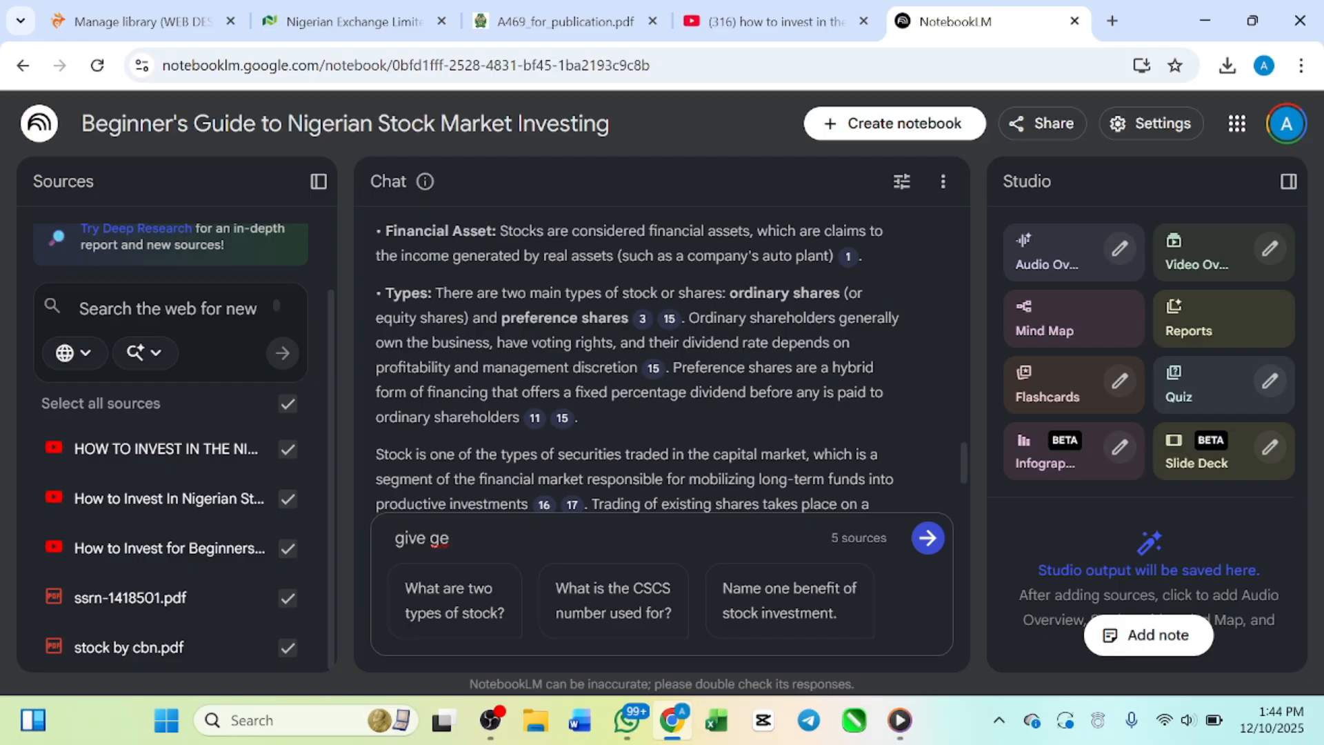
key(BackSpace)
key(BackSpace)
text(me a d)
text(etile)
key(BackSpace)
key(BackSpace)
key(BackSpace)
key(BackSpace)
text(aile)
key(BackSpace)
key(BackSpace)
text(l summary)
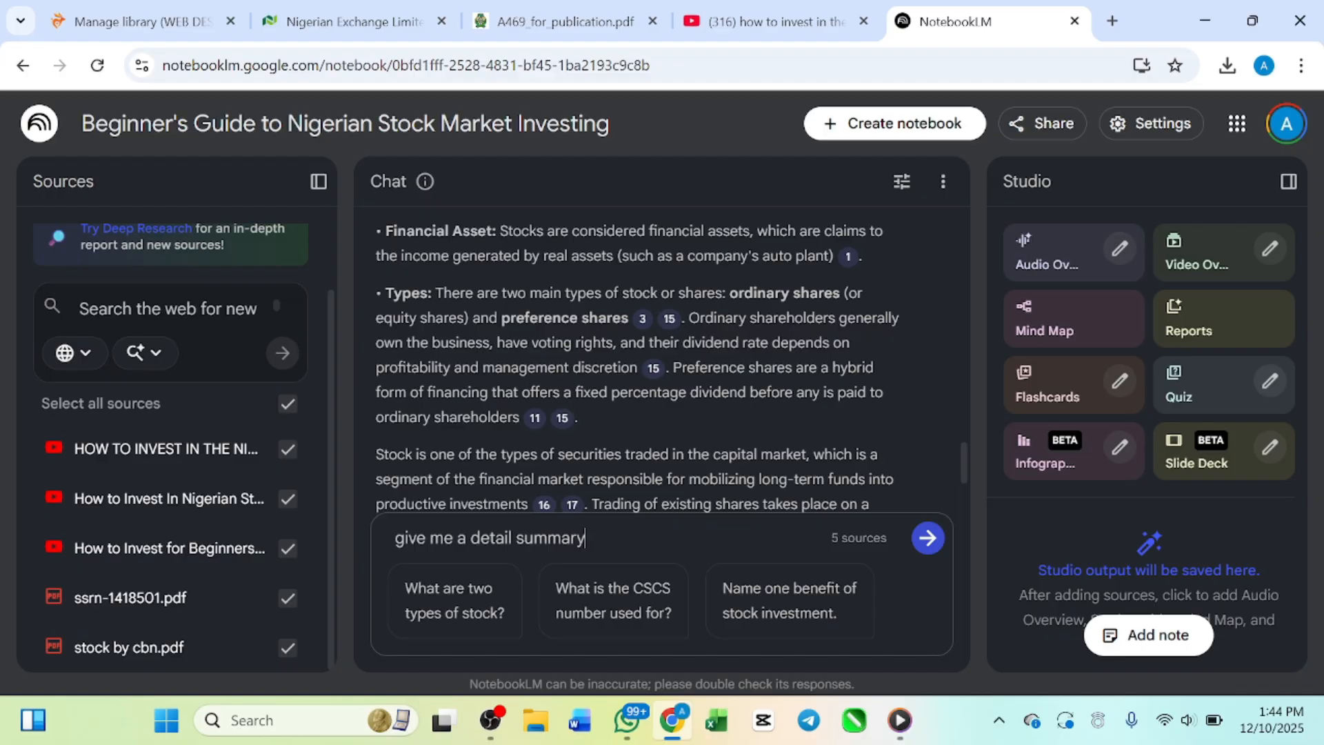
text( on how to i)
text(invest in t)
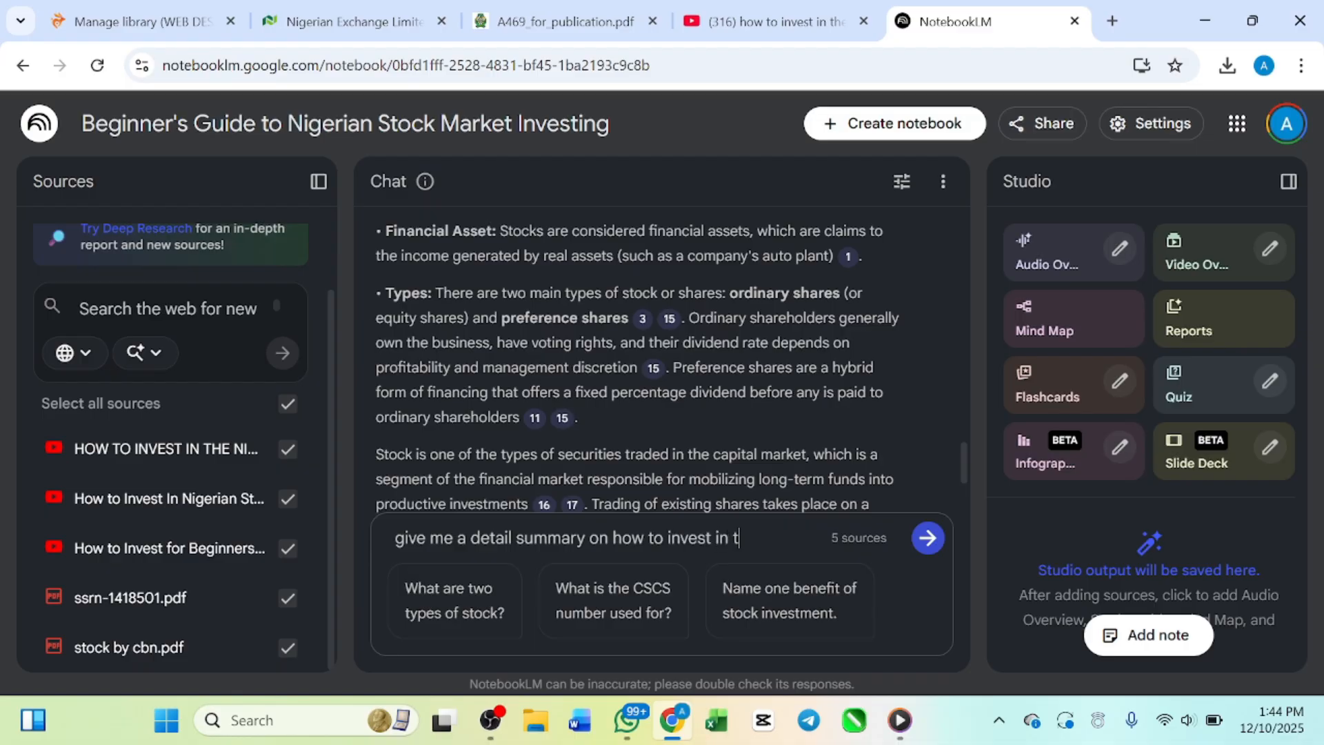
text(he nigeria st)
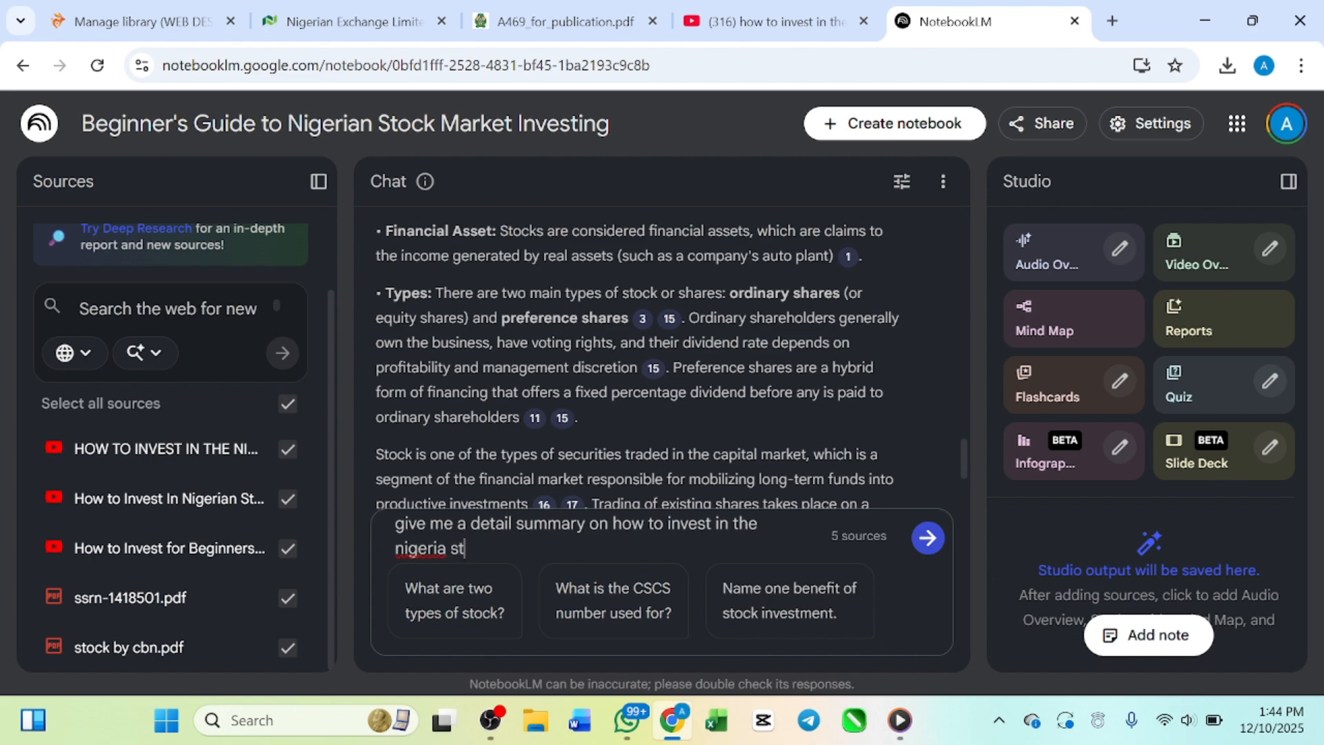
text(ock markrt)
key(BackSpace)
key(BackSpace)
text(et)
click(932, 539)
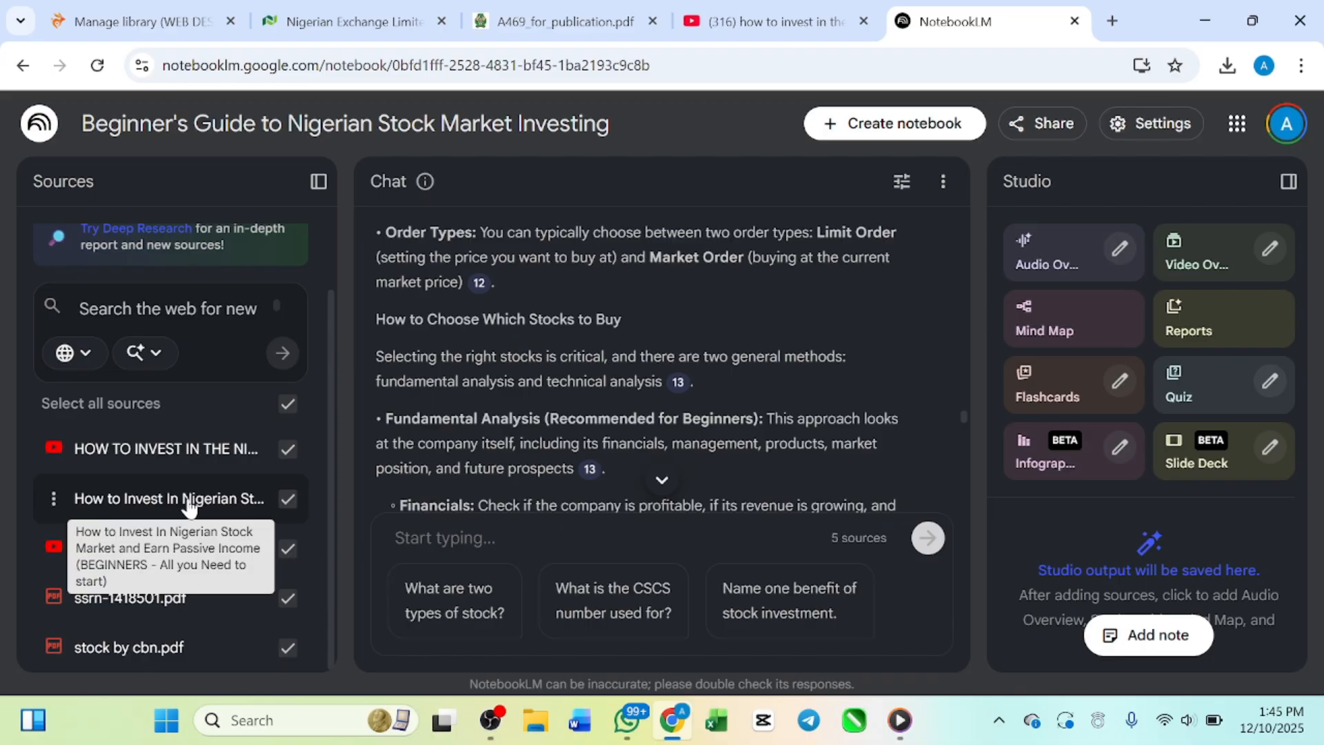
Step: Go back to the start of the detailed summary on investing in the Nigerian stock market and skim its opening part
scroll(605, 320, down, 6)
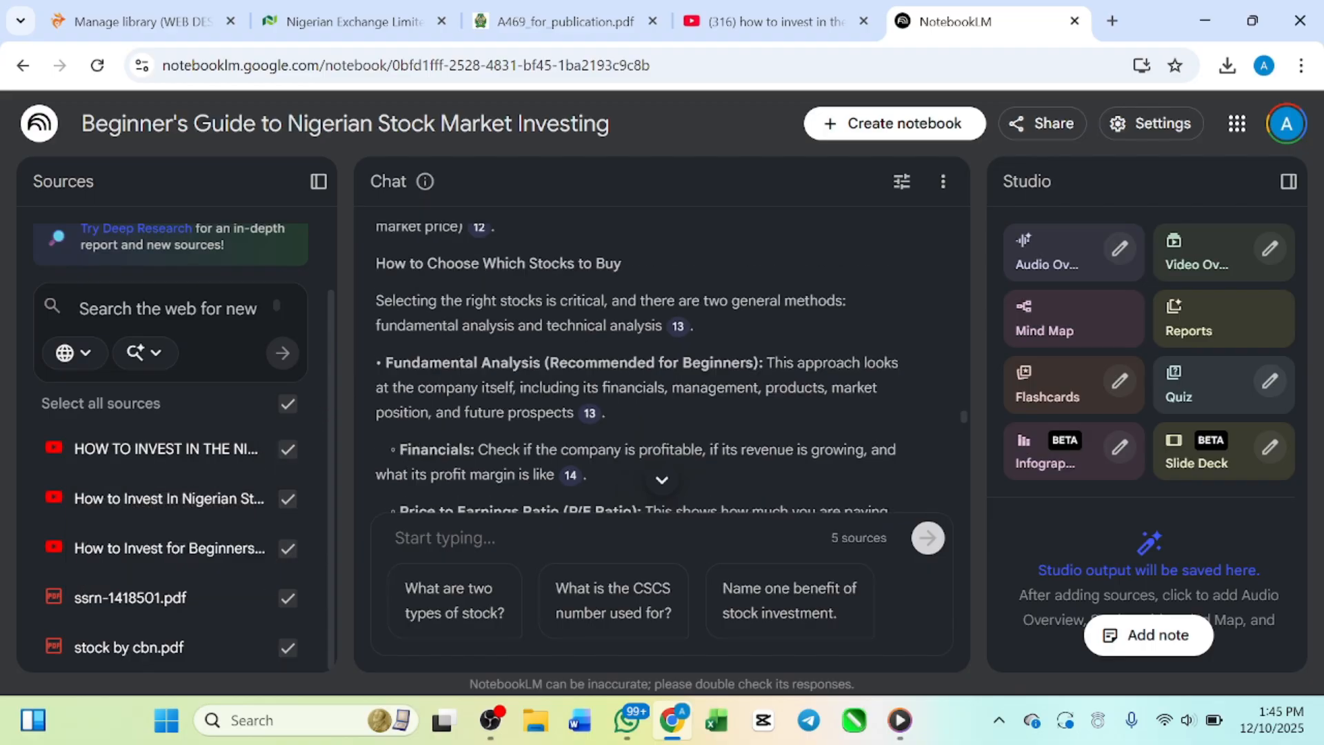
scroll(602, 314, up, 15)
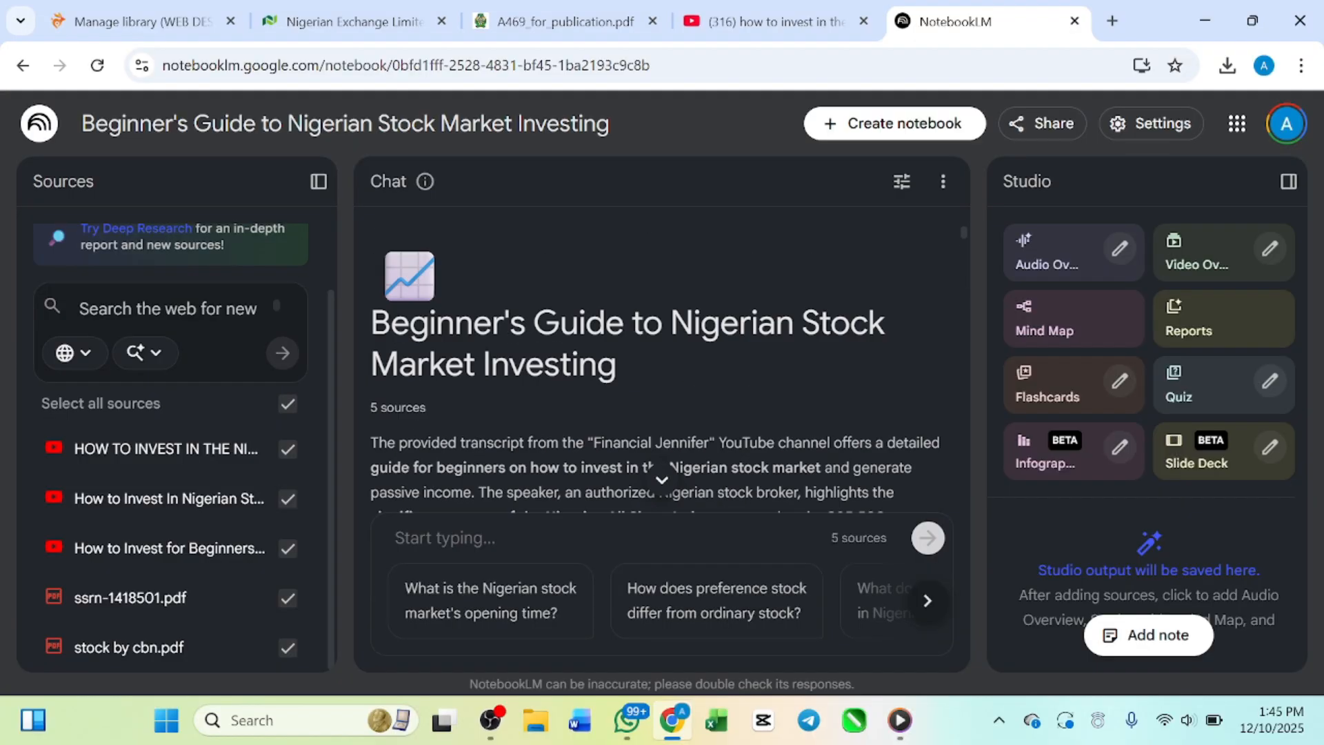
scroll(565, 362, down, 5)
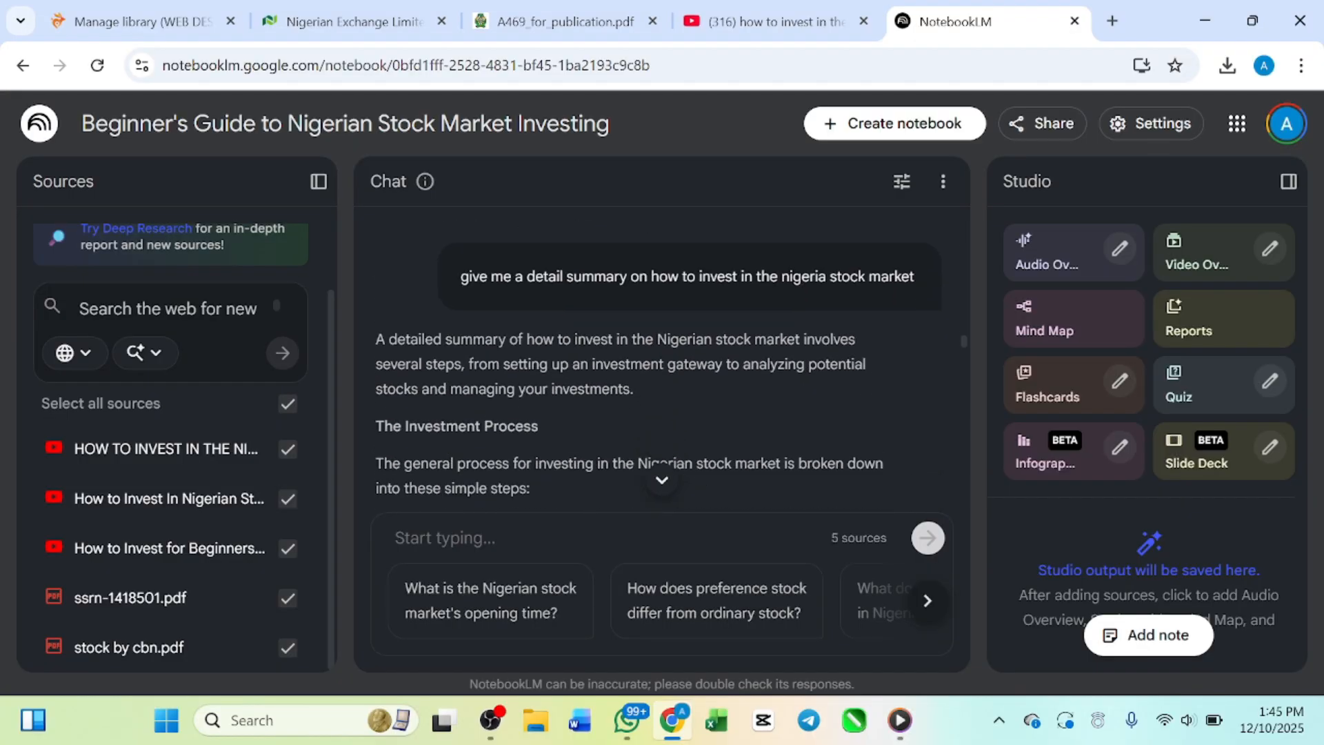
scroll(503, 401, down, 1)
scroll(503, 401, up, 1)
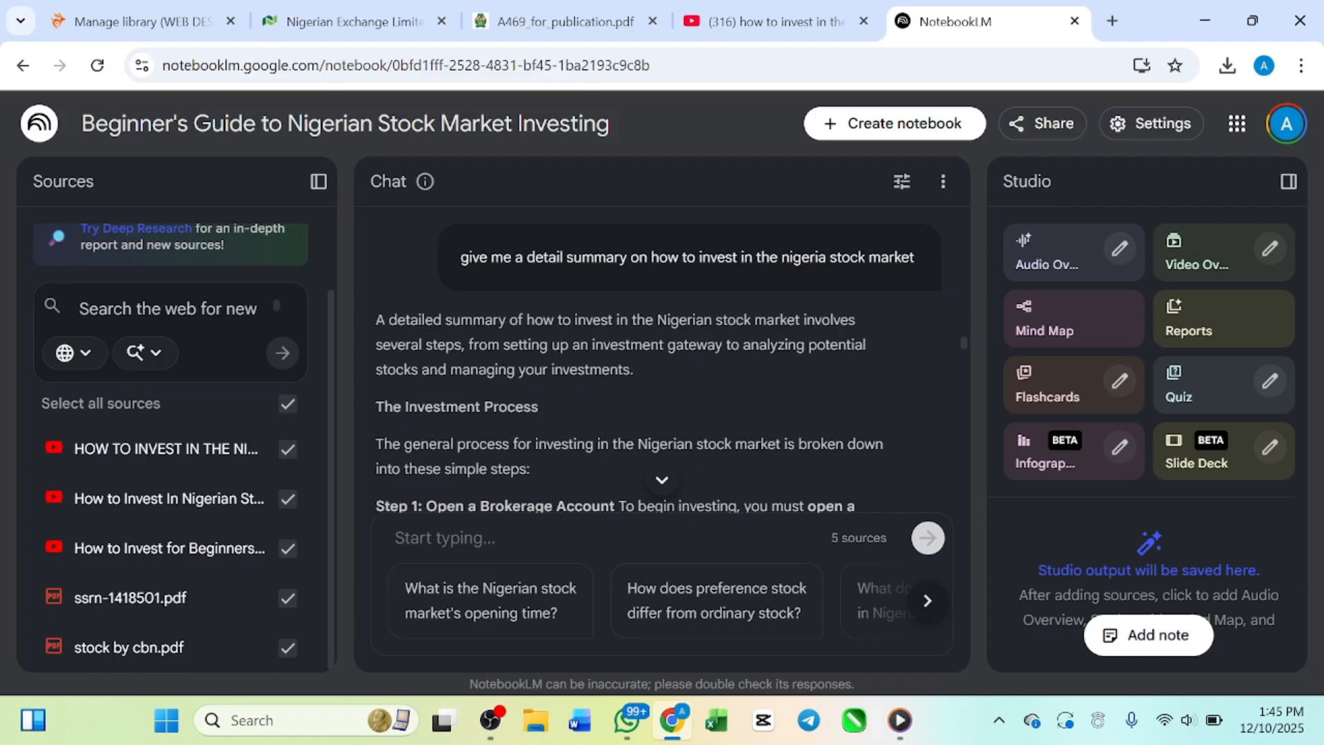
scroll(564, 420, down, 6)
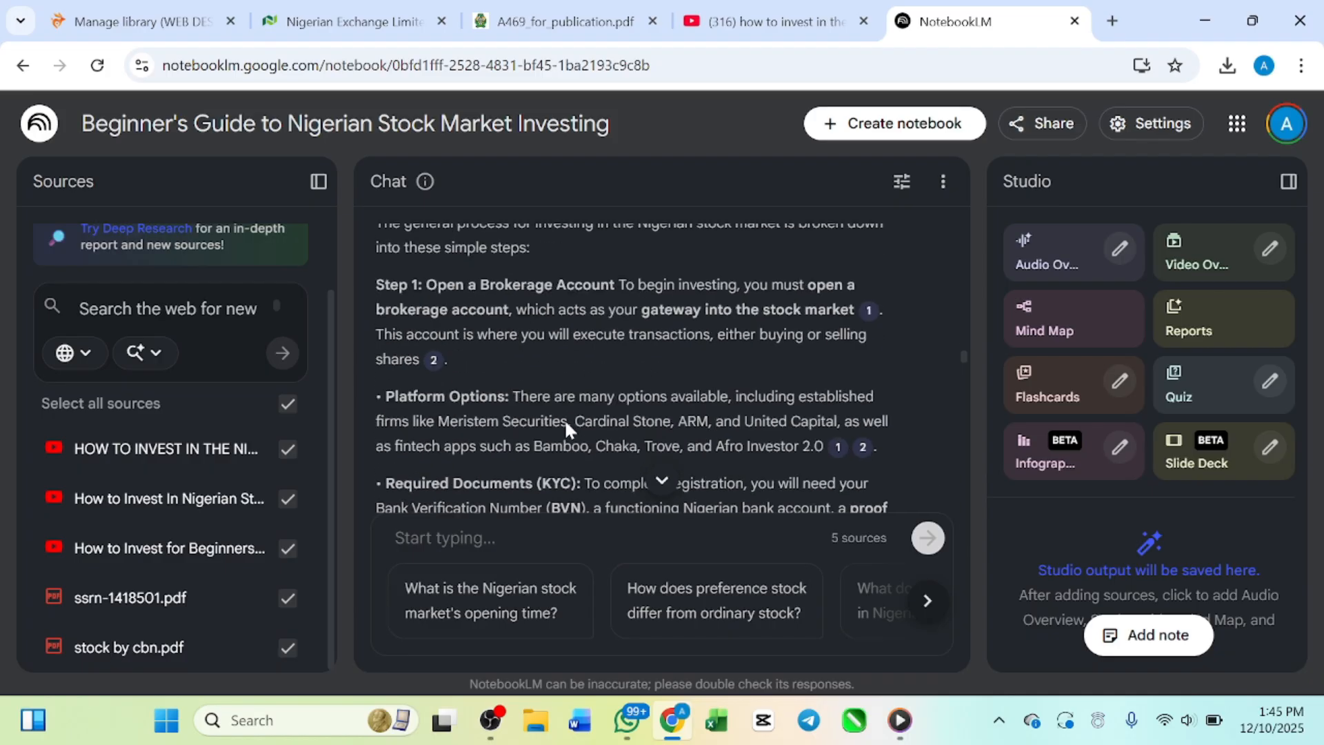
scroll(455, 388, up, 8)
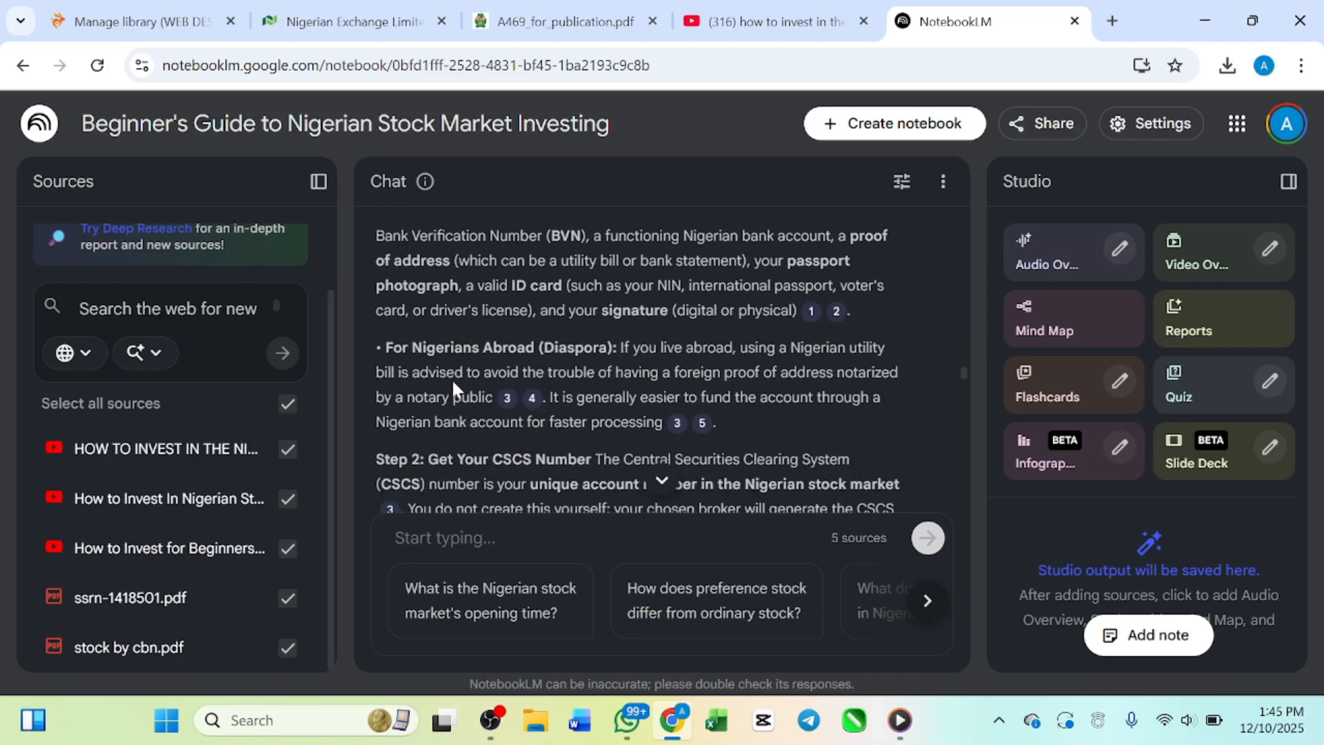
scroll(645, 368, down, 1)
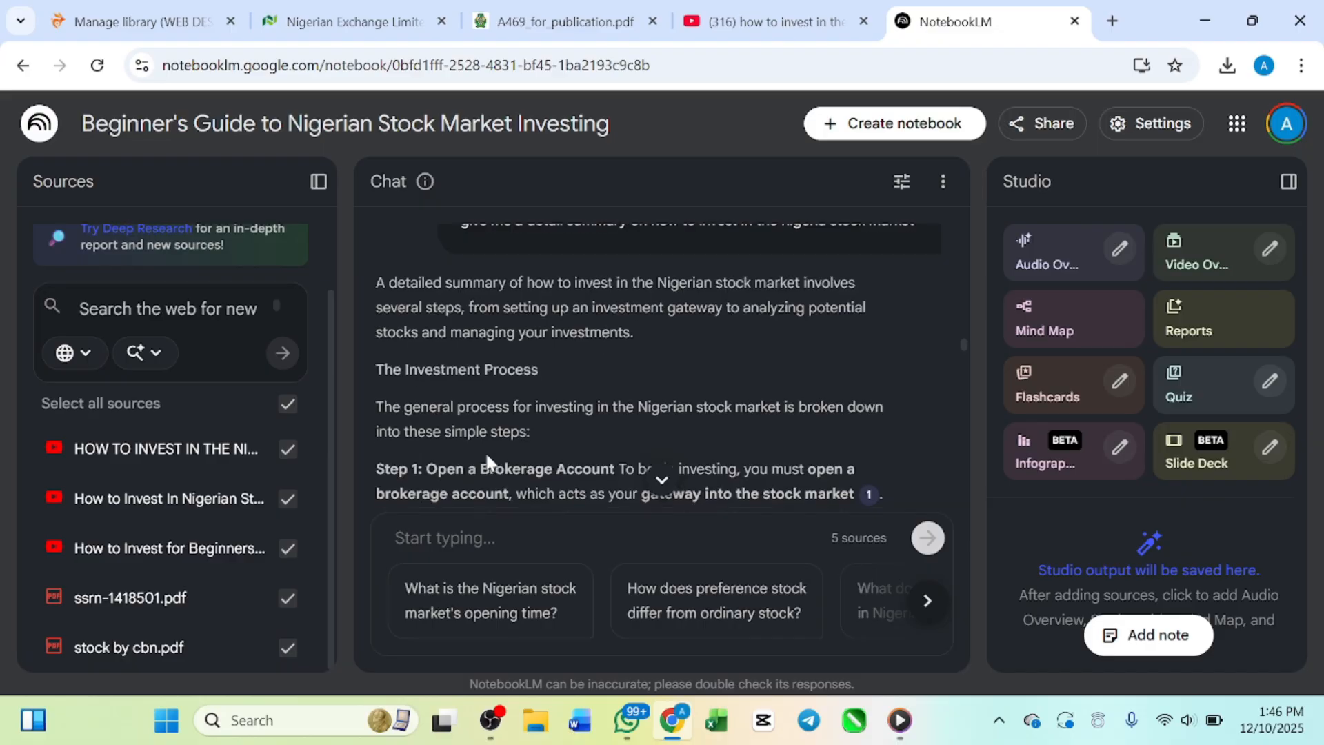
Step: Read the investment process in the answer, starting with Step 1 on opening a brokerage account
scroll(489, 457, down, 1)
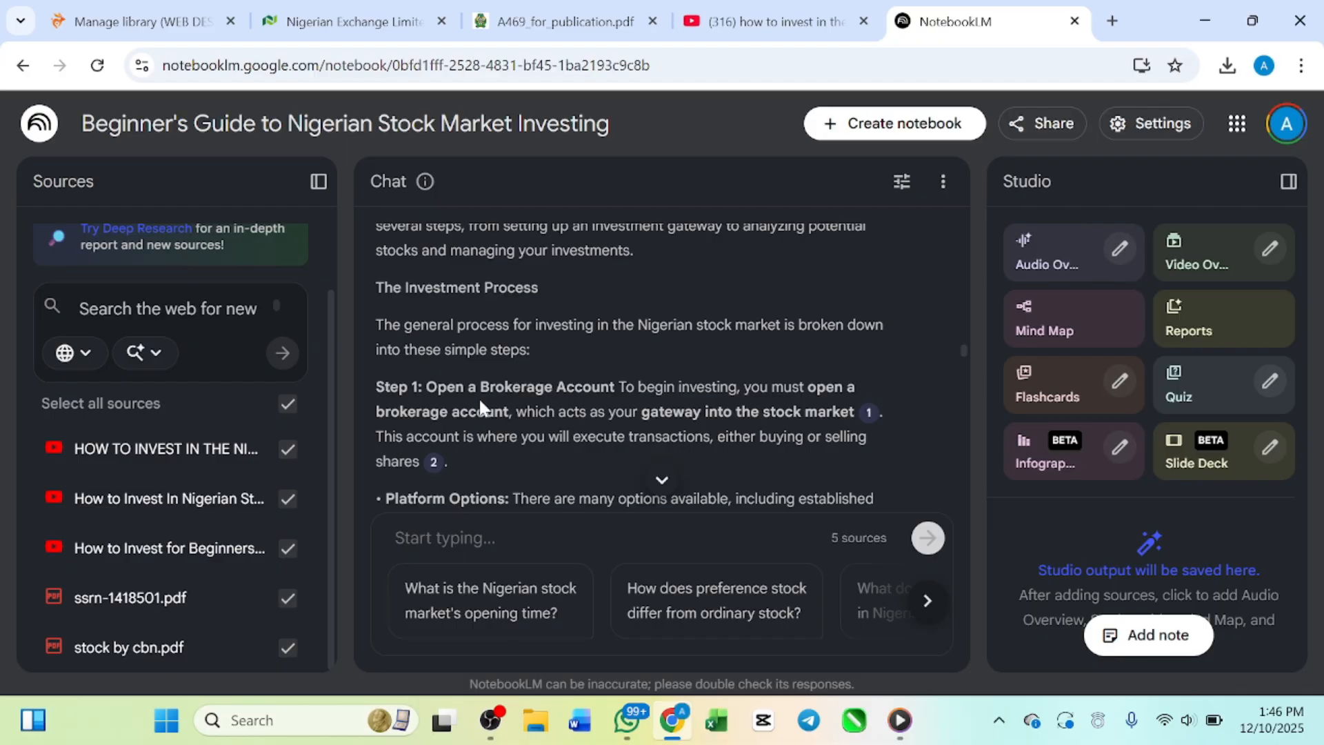
scroll(483, 406, down, 3)
scroll(483, 407, up, 2)
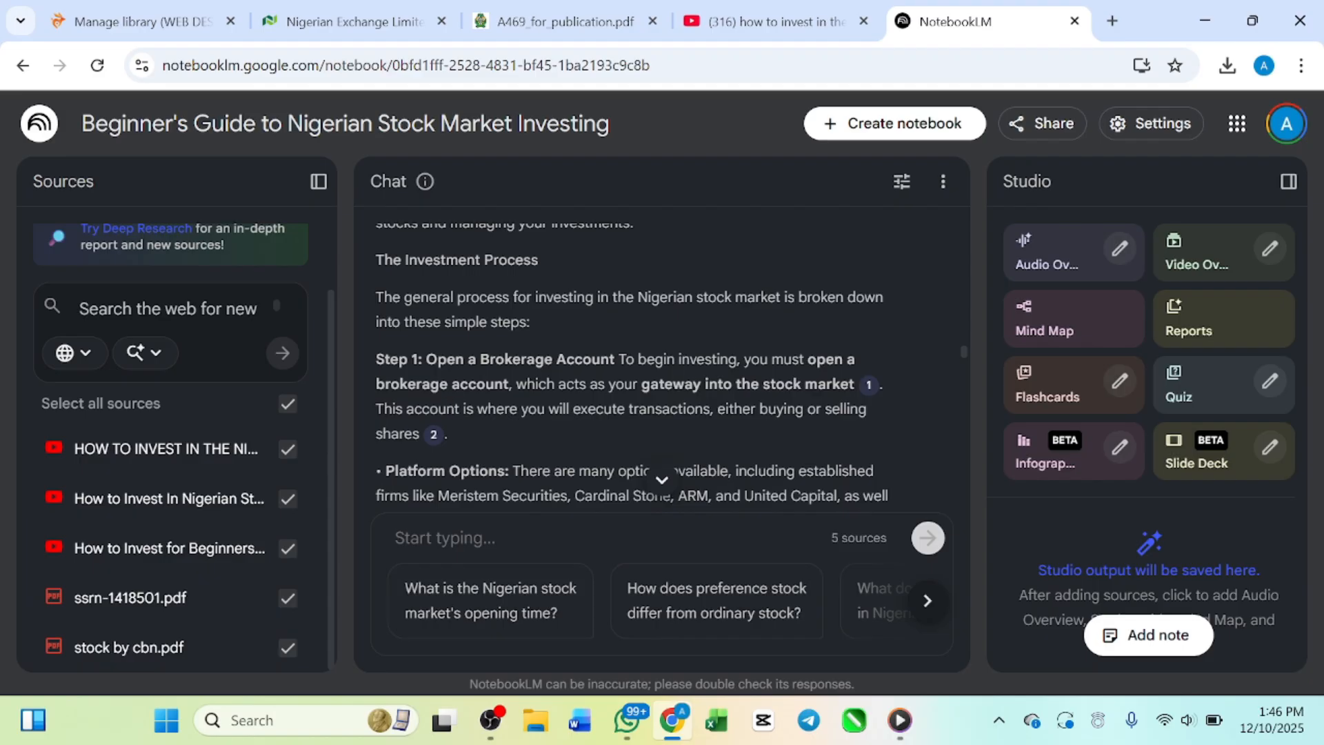
scroll(625, 371, down, 3)
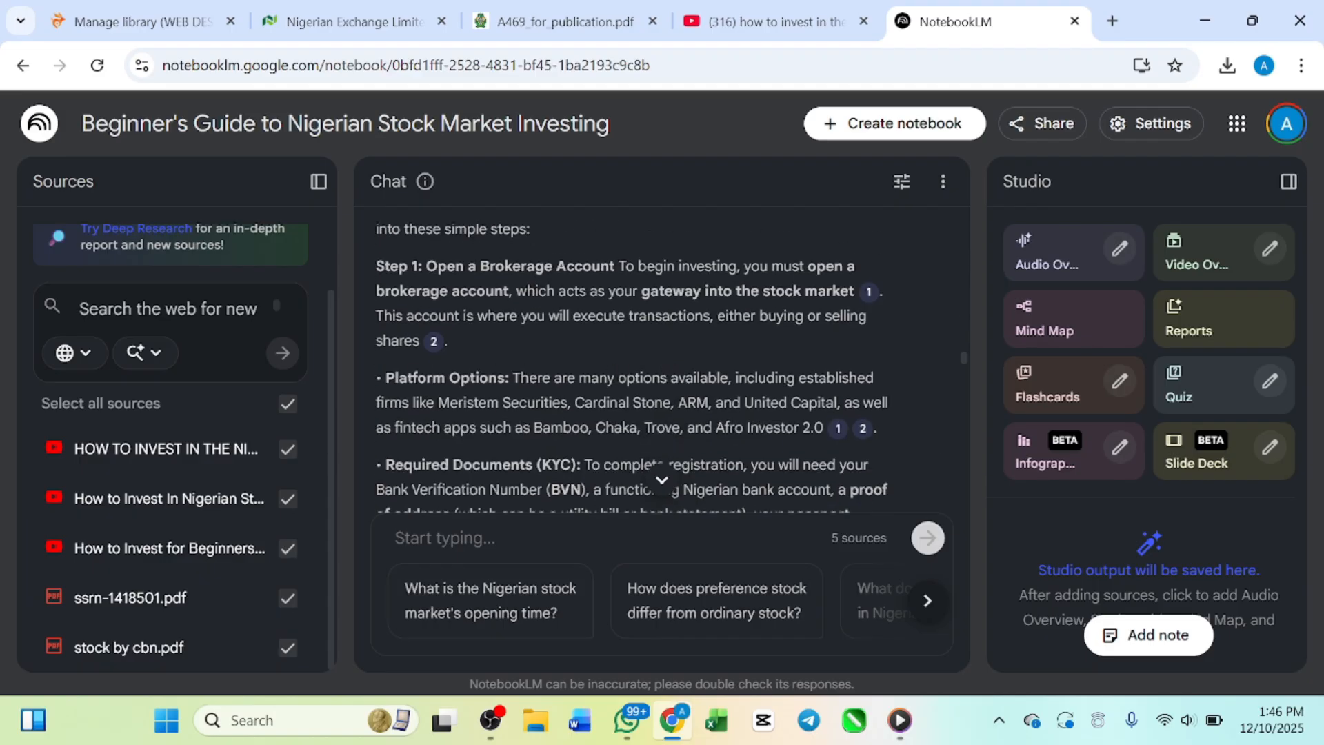
scroll(556, 399, down, 2)
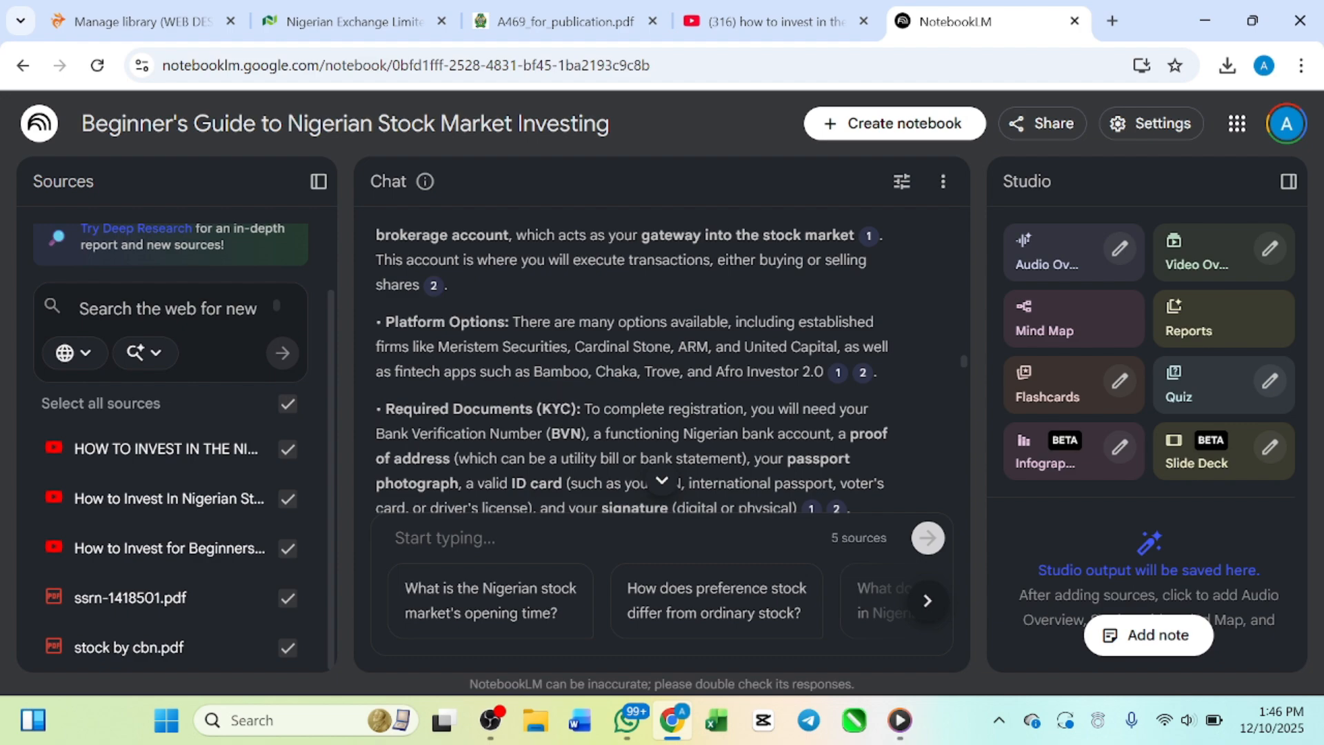
scroll(535, 349, up, 2)
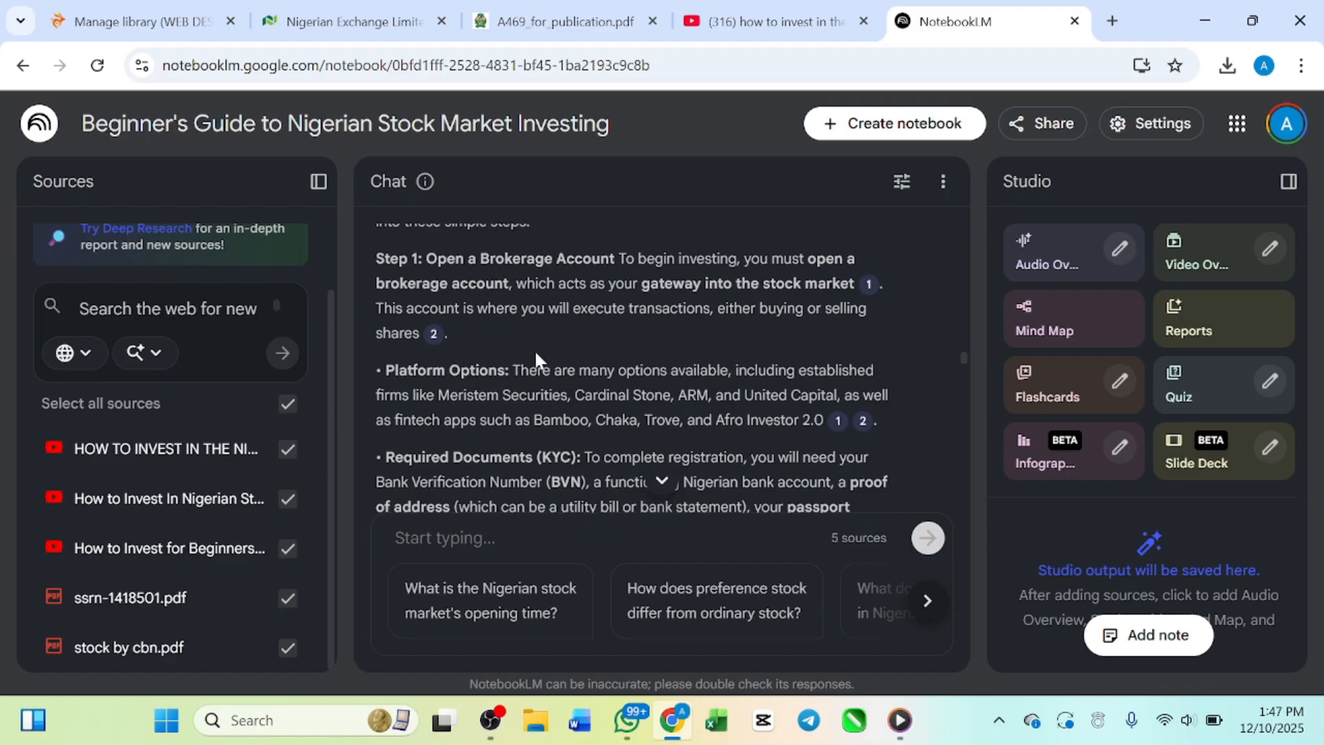
scroll(535, 349, down, 3)
scroll(535, 349, up, 1)
scroll(535, 348, down, 1)
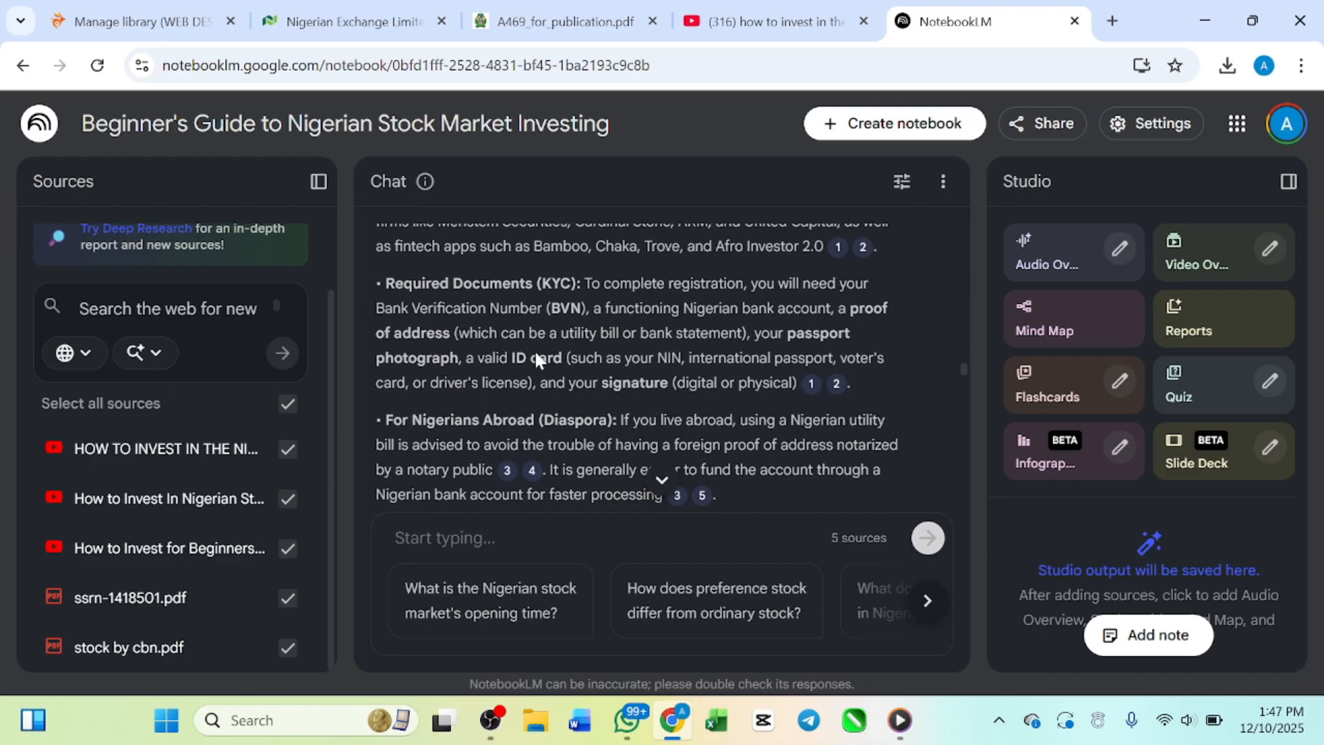
Step: Review the Platform Options and Required Documents (KYC) points under Step 1 of the answer
scroll(535, 349, up, 2)
scroll(535, 359, up, 1)
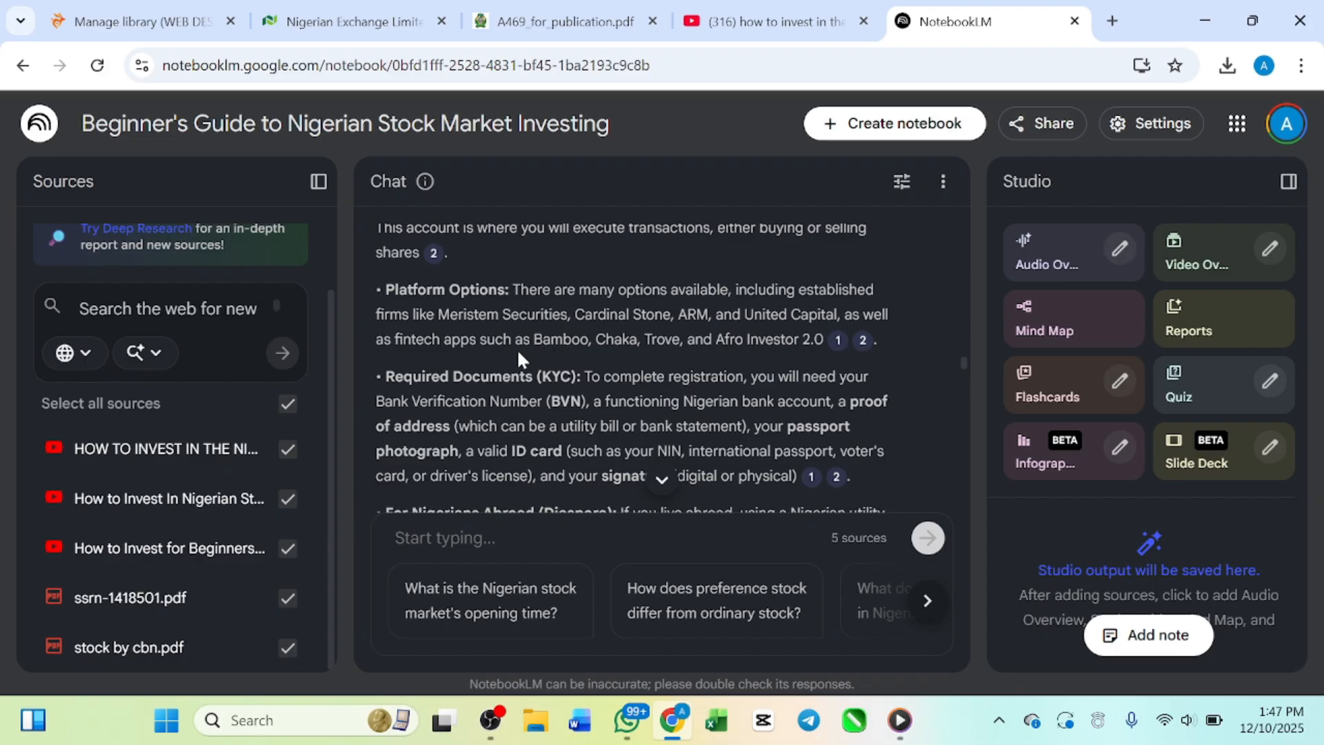
scroll(537, 346, up, 2)
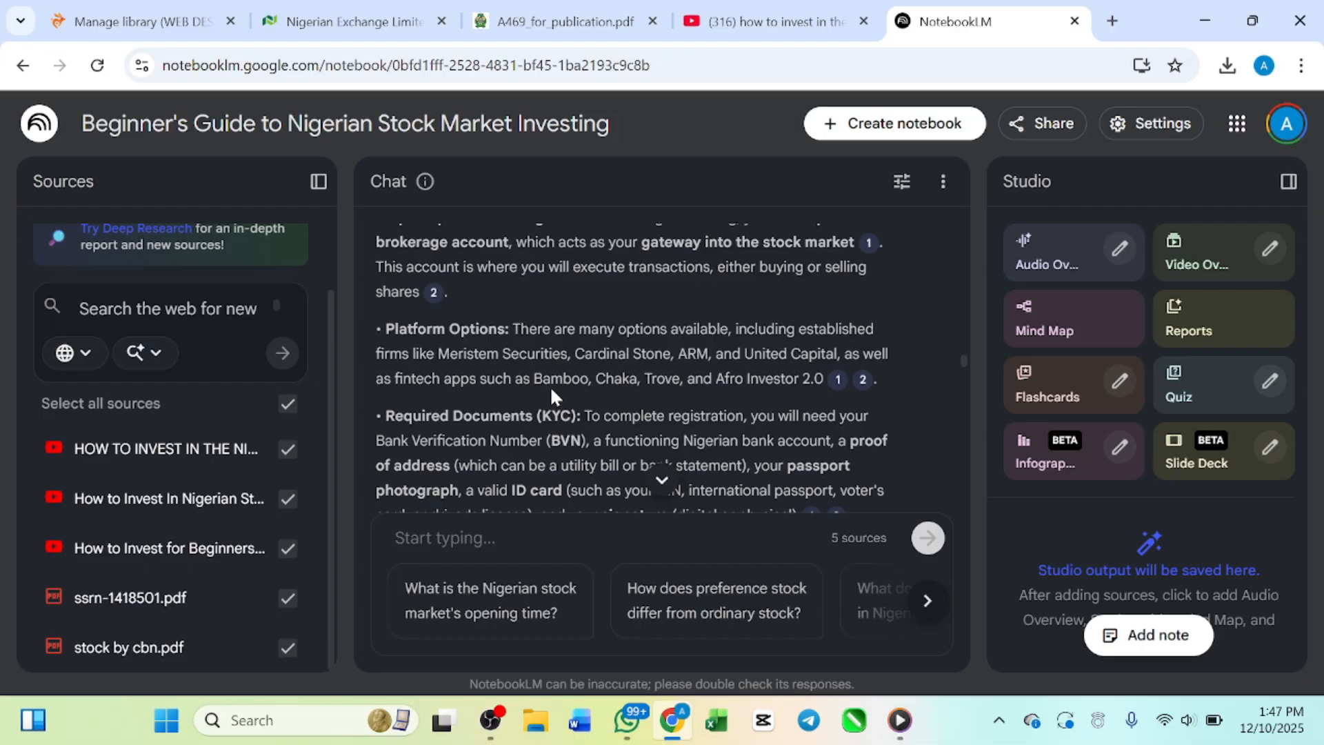
scroll(474, 370, up, 1)
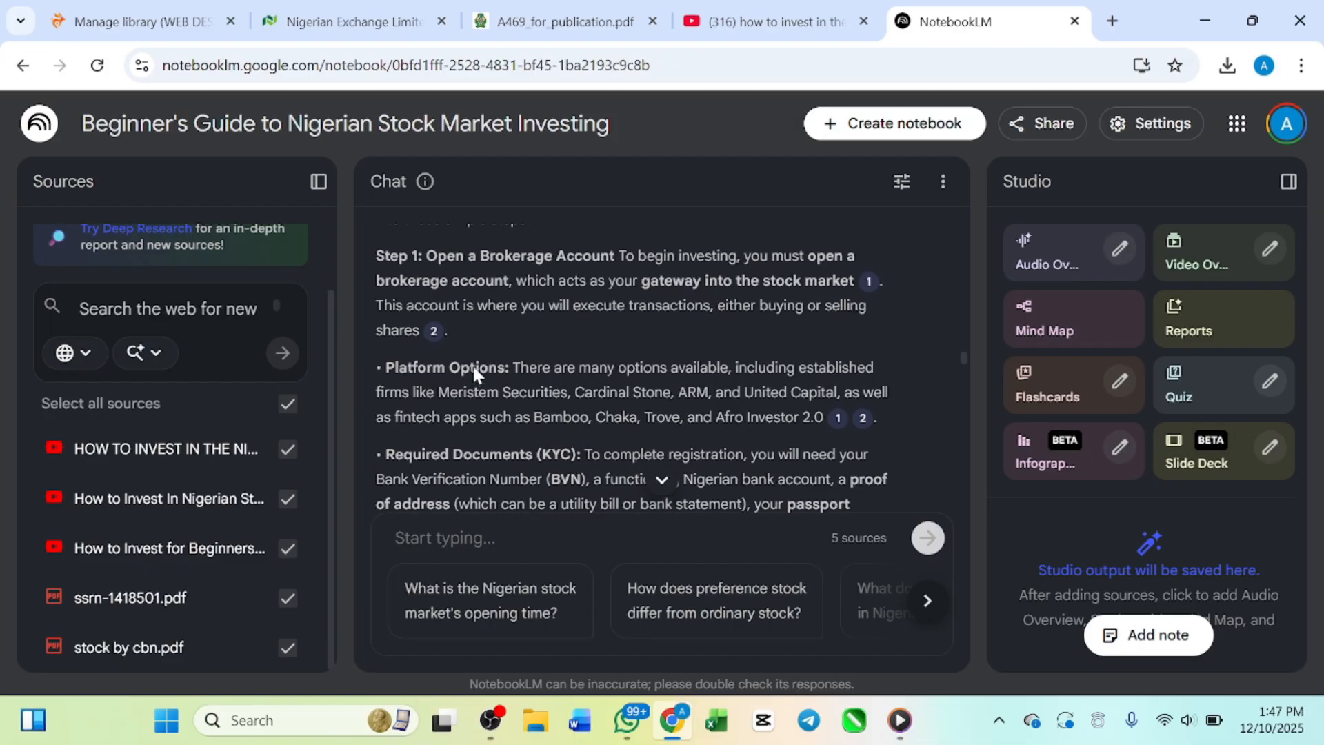
scroll(474, 372, up, 1)
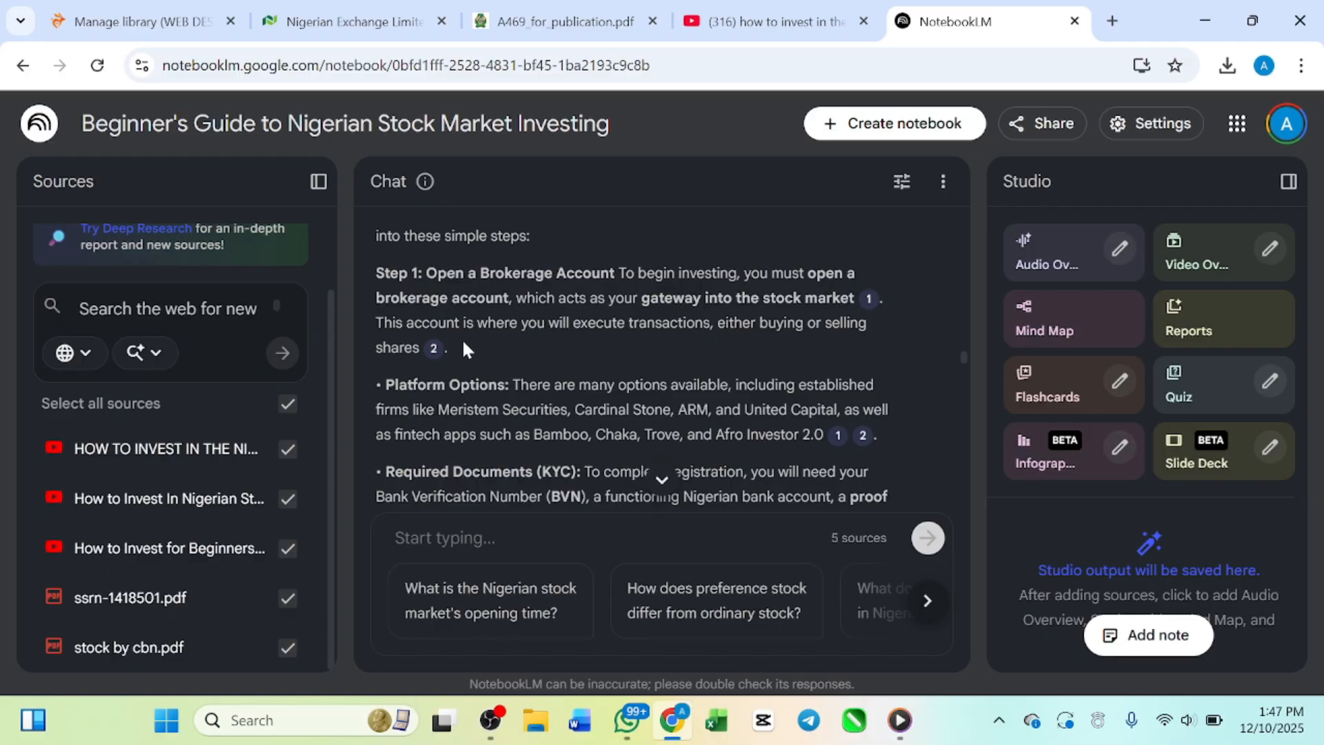
scroll(462, 339, down, 1)
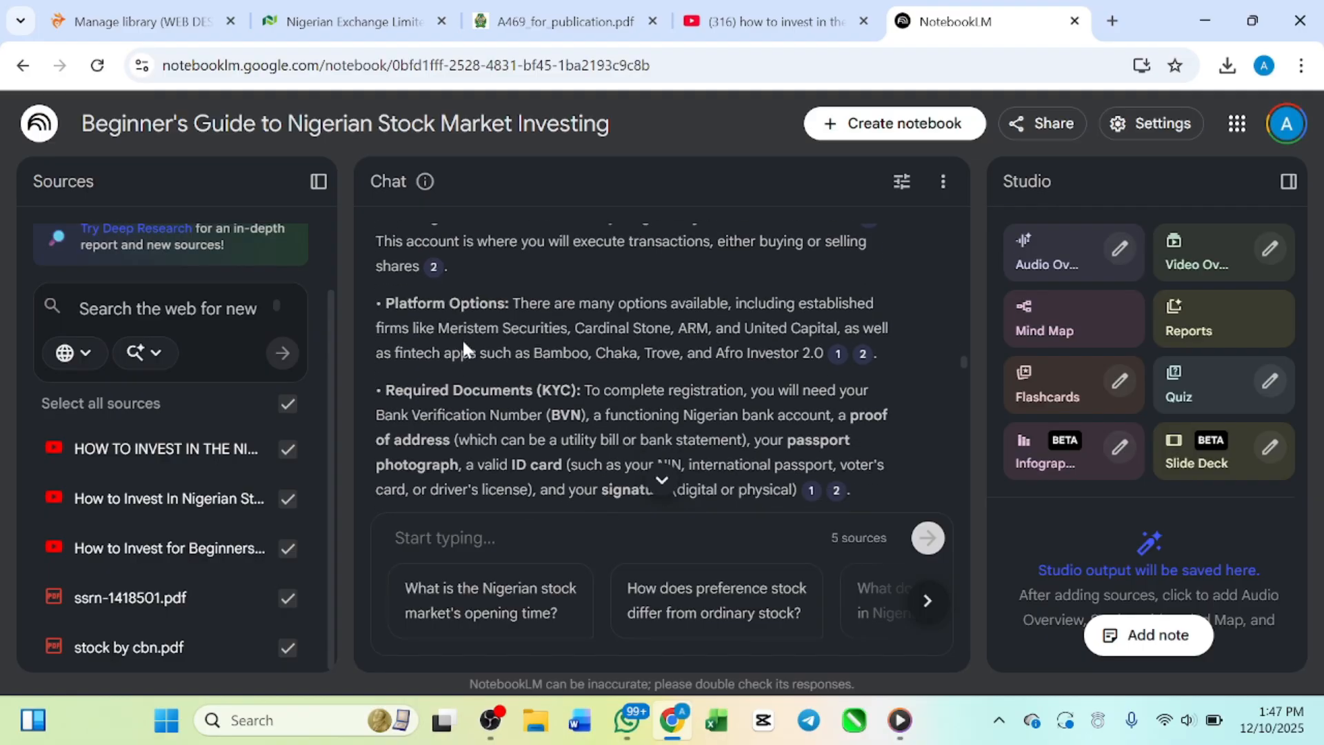
scroll(532, 340, down, 2)
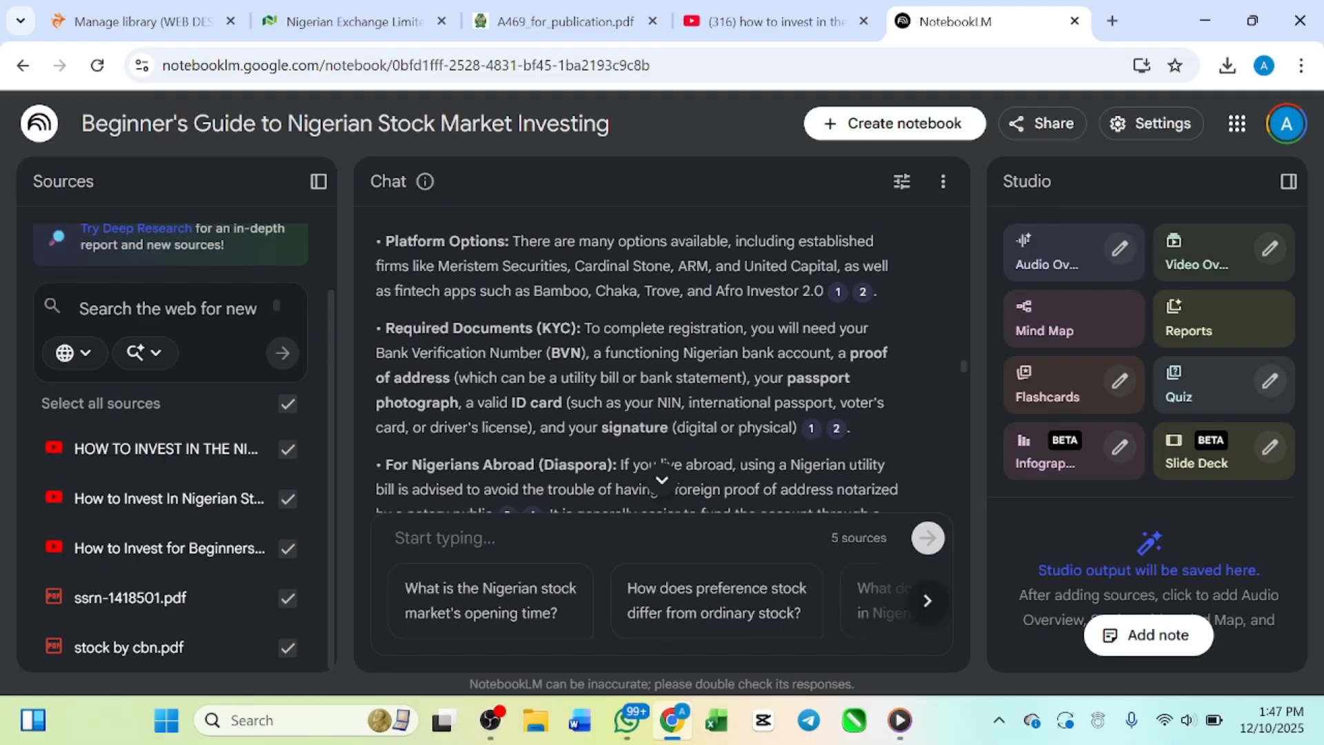
Step: Open the source passage behind citation 1 of Platform Options and launch its original YouTube video in a separate tab
scroll(533, 339, up, 3)
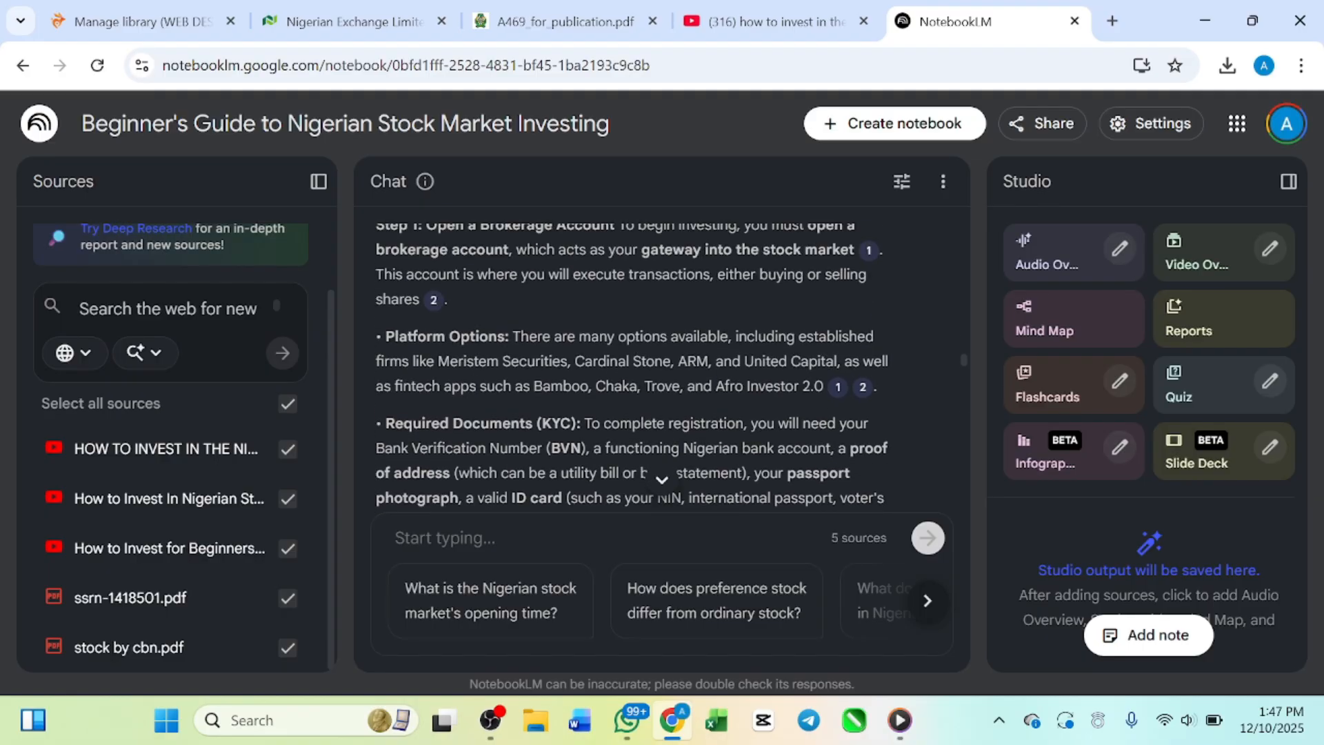
click(837, 389)
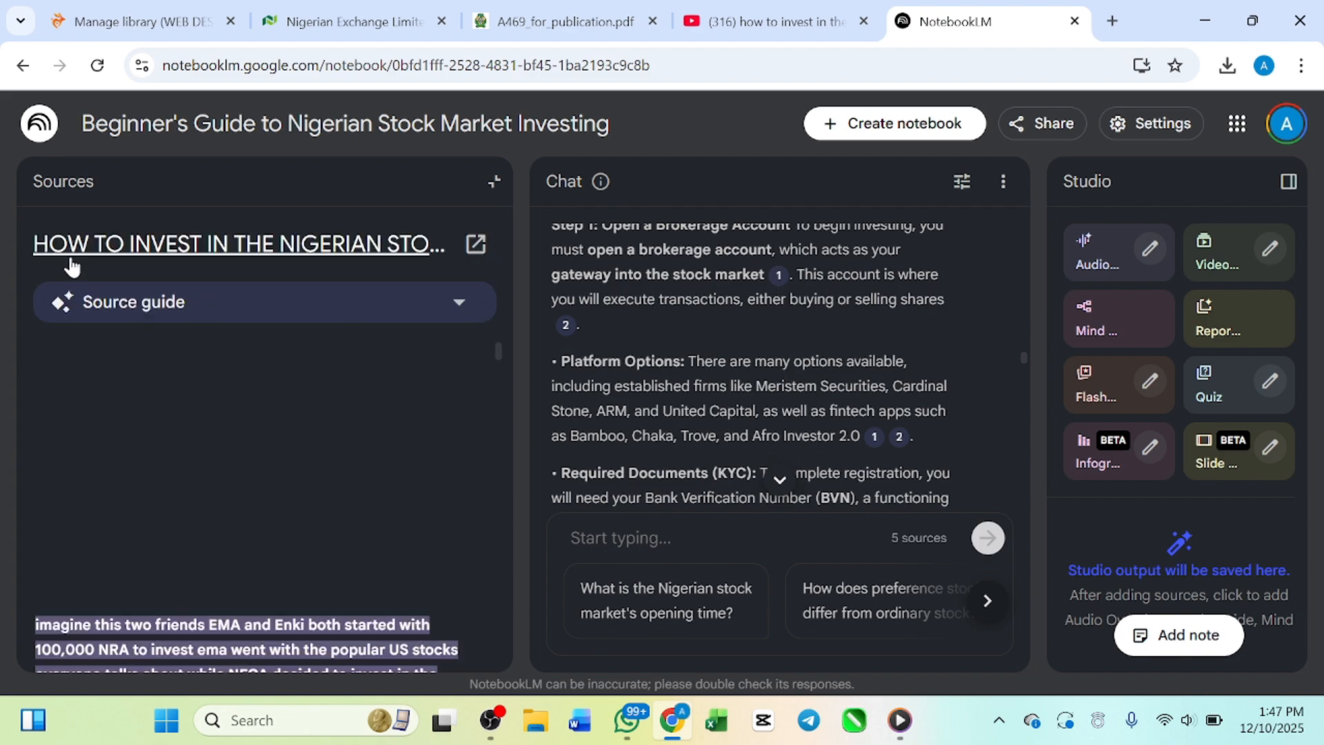
click(398, 245)
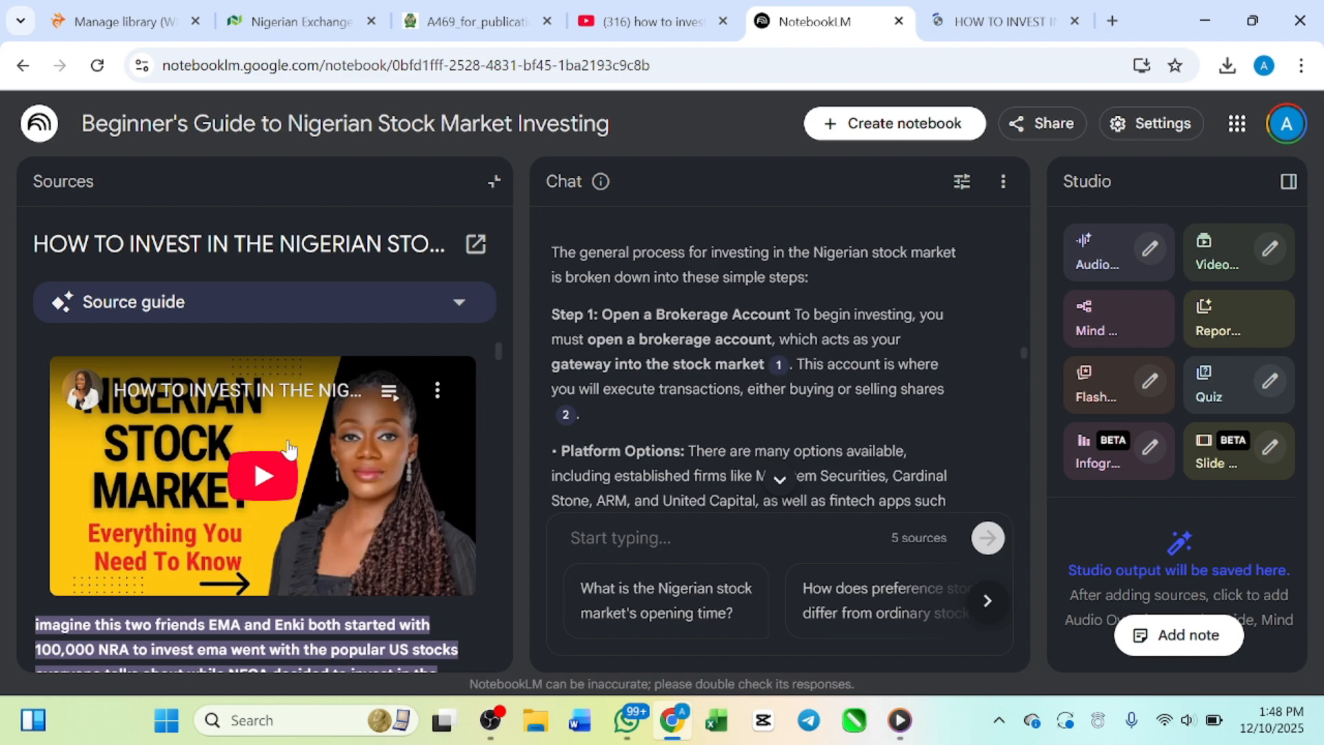
Step: Check the Step 1 details beside the cited source, dismiss the WhatsApp notification and close the source view
mouse_move(779, 366)
scroll(579, 472, down, 2)
scroll(579, 471, down, 1)
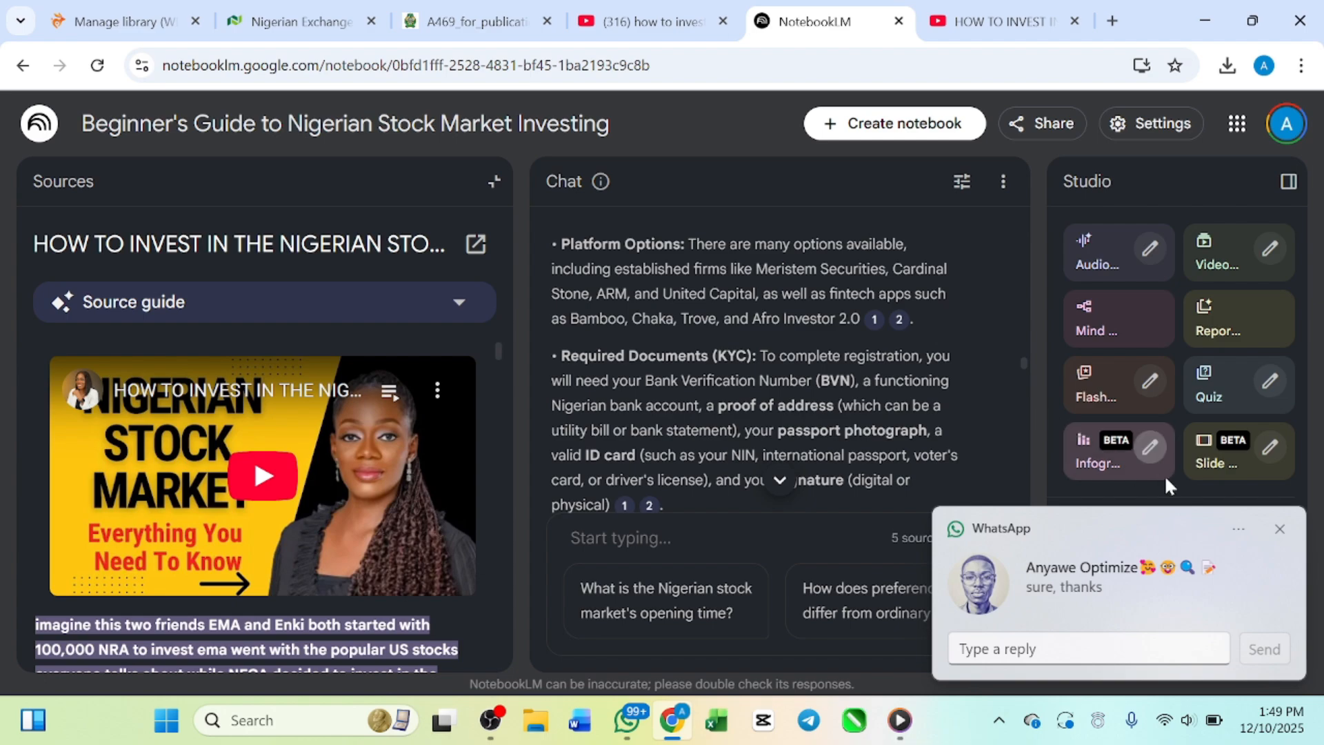
click(1280, 529)
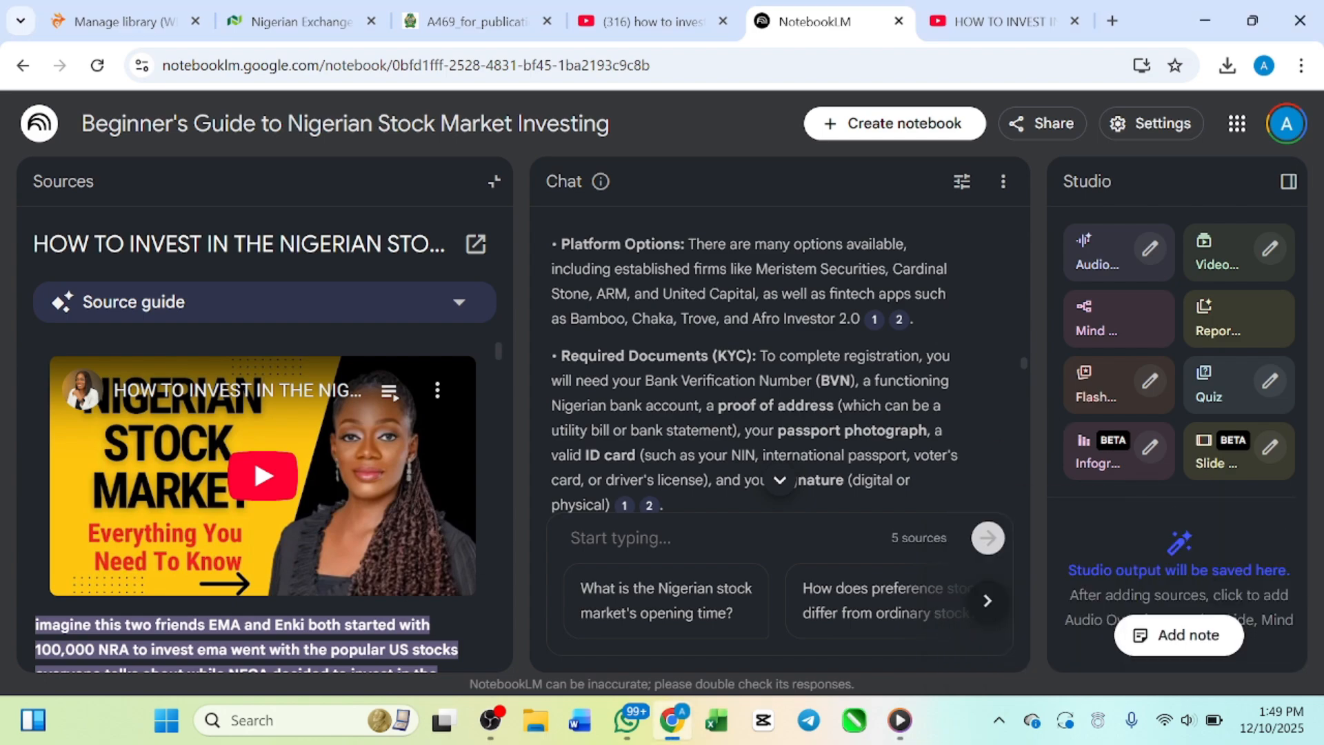
click(494, 181)
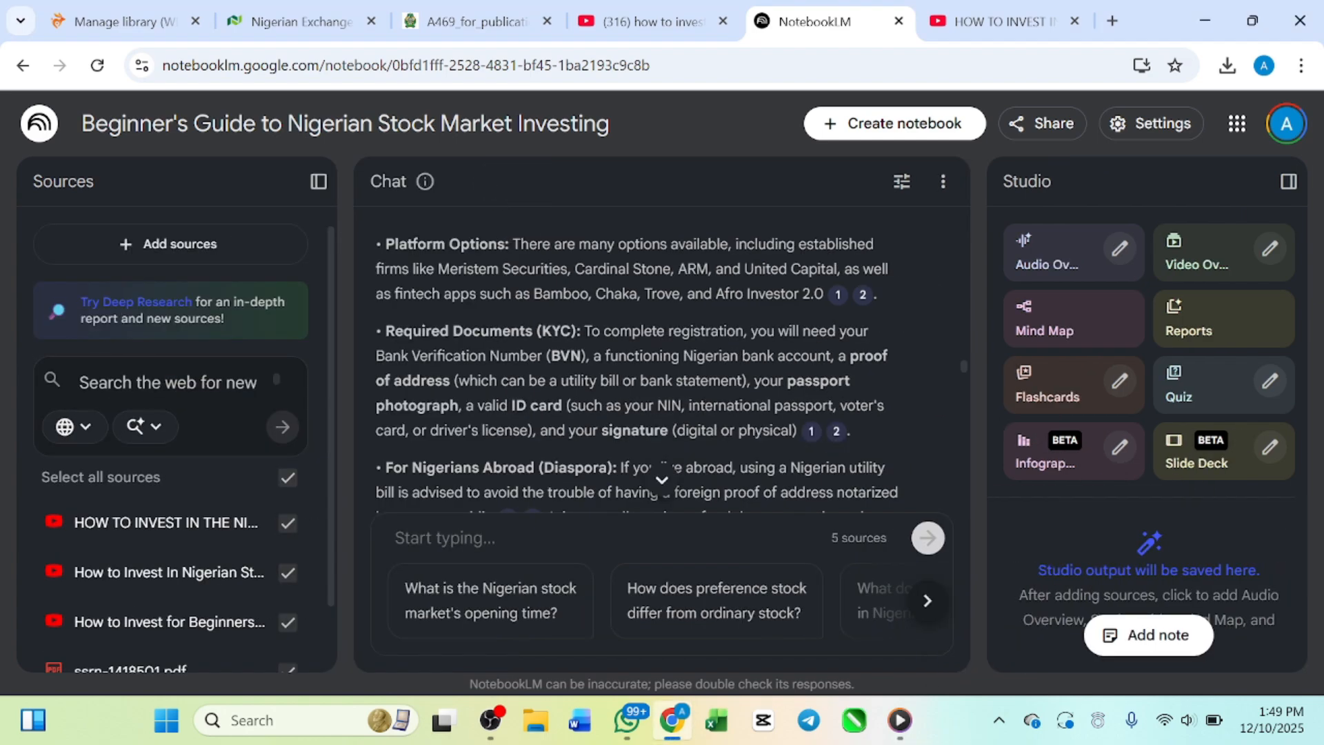
Step: Skim the rest of the investing summary to its end and return to The Investment Process section
scroll(662, 366, down, 5)
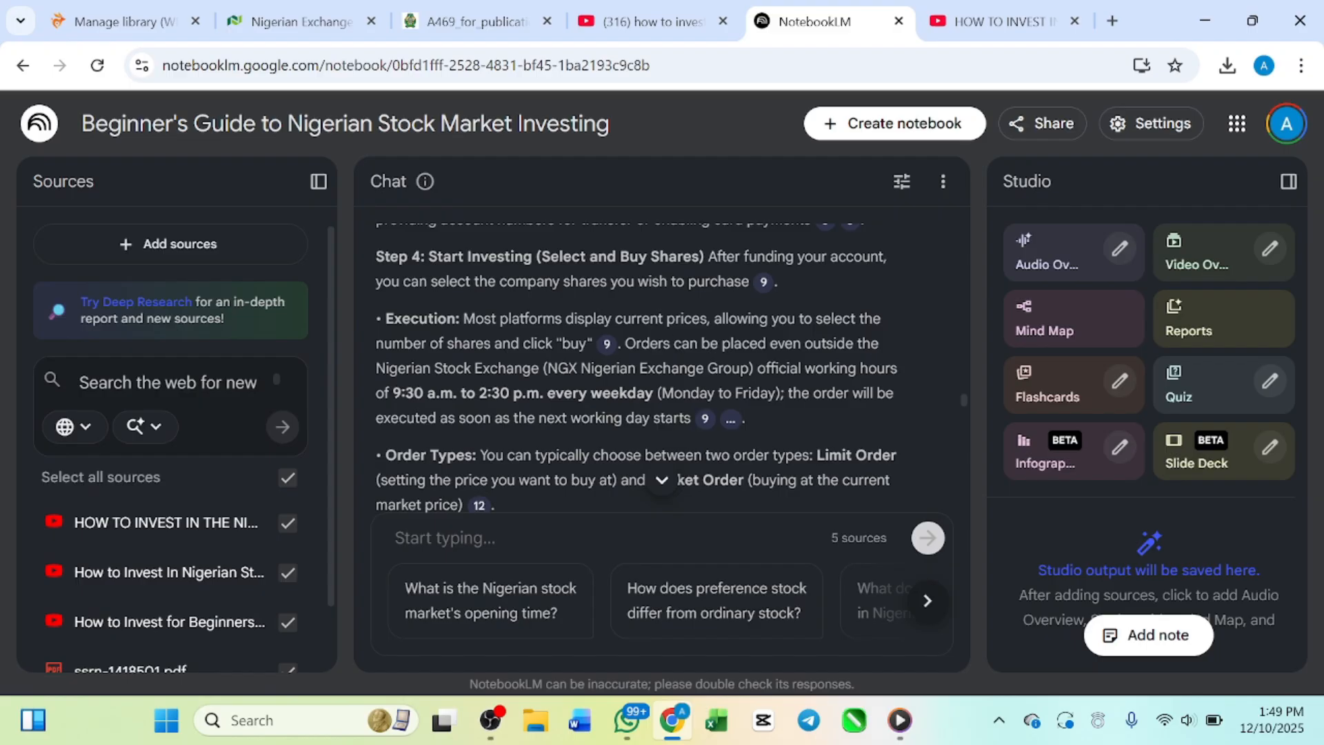
scroll(676, 313, down, 10)
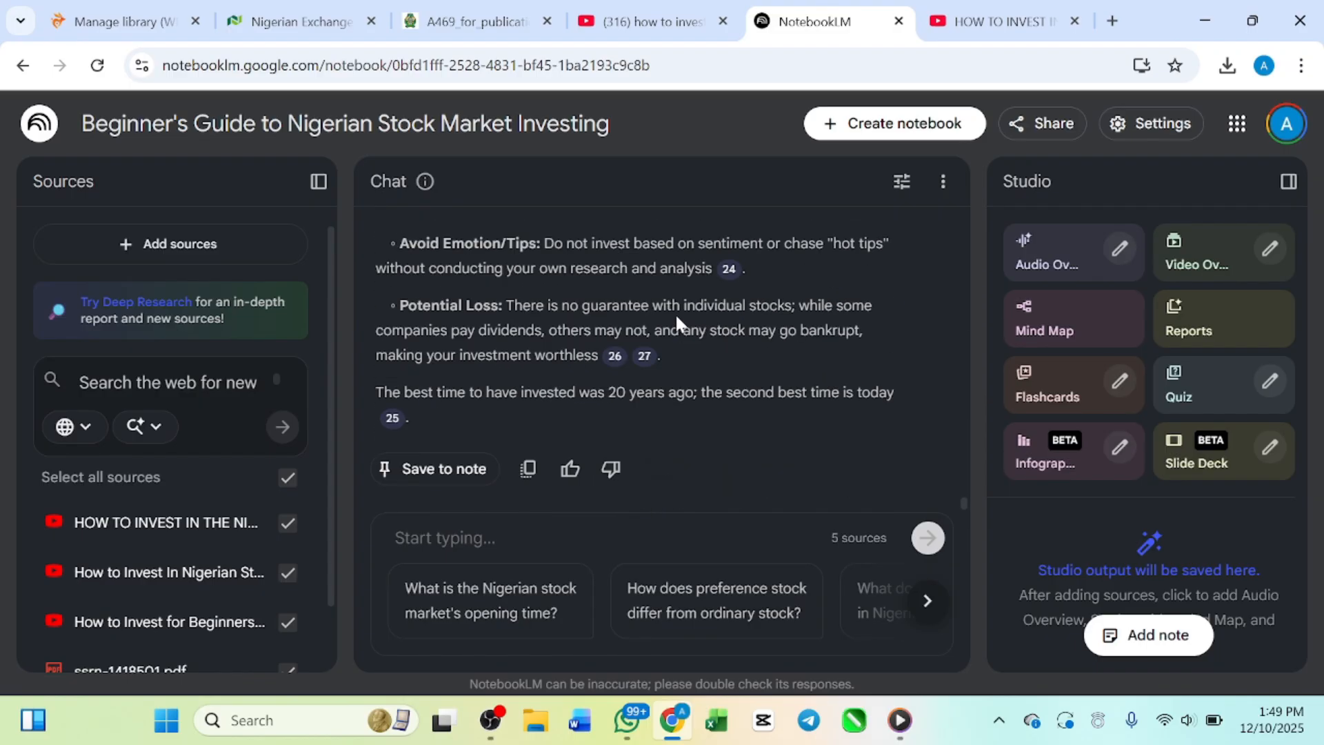
scroll(675, 313, up, 20)
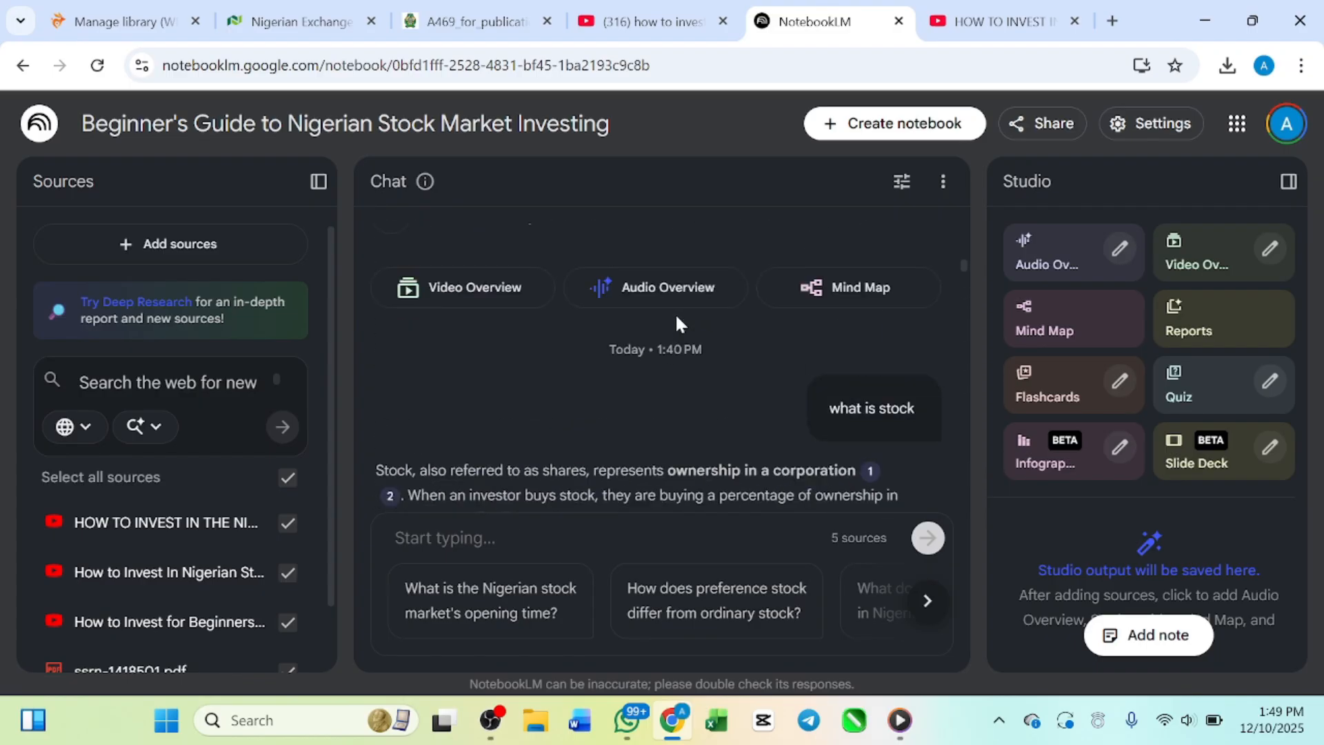
scroll(676, 313, down, 8)
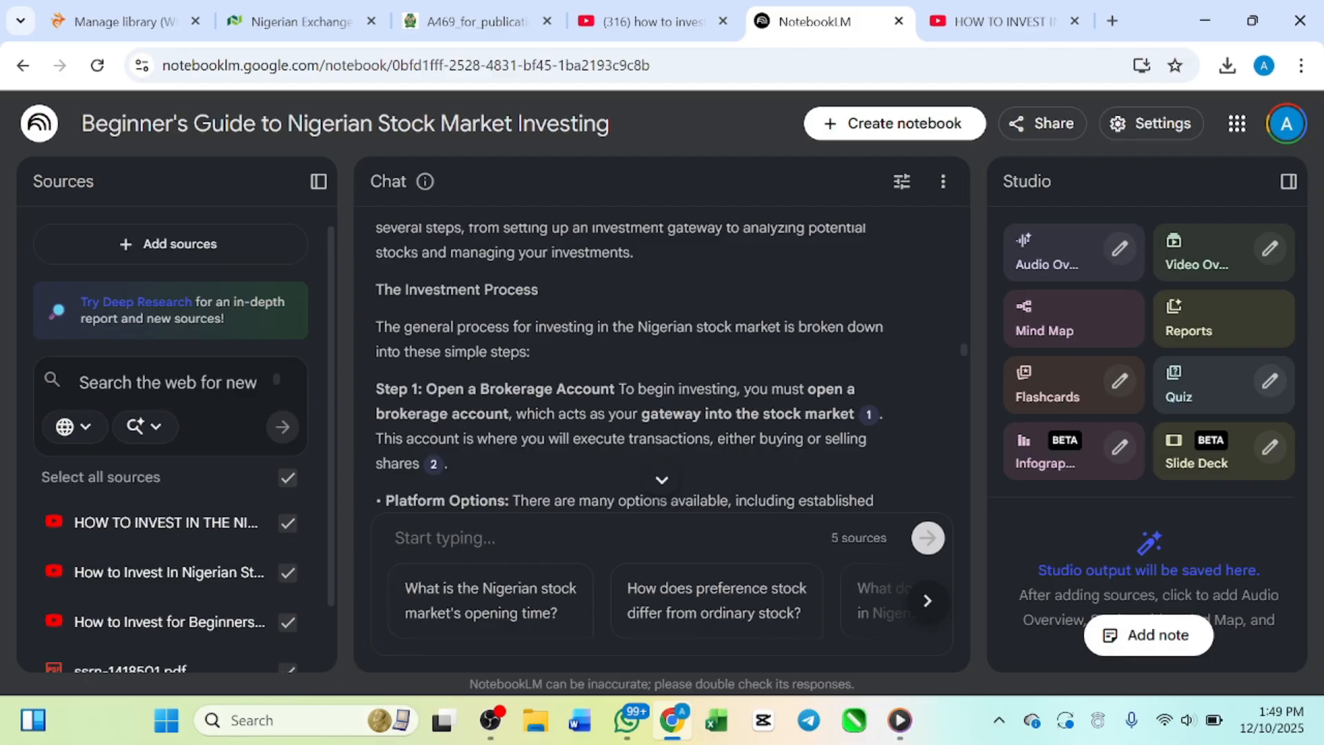
Step: Look back over the answer to "what is stock" and its key characteristics, dismissing the WhatsApp notification
click(444, 538)
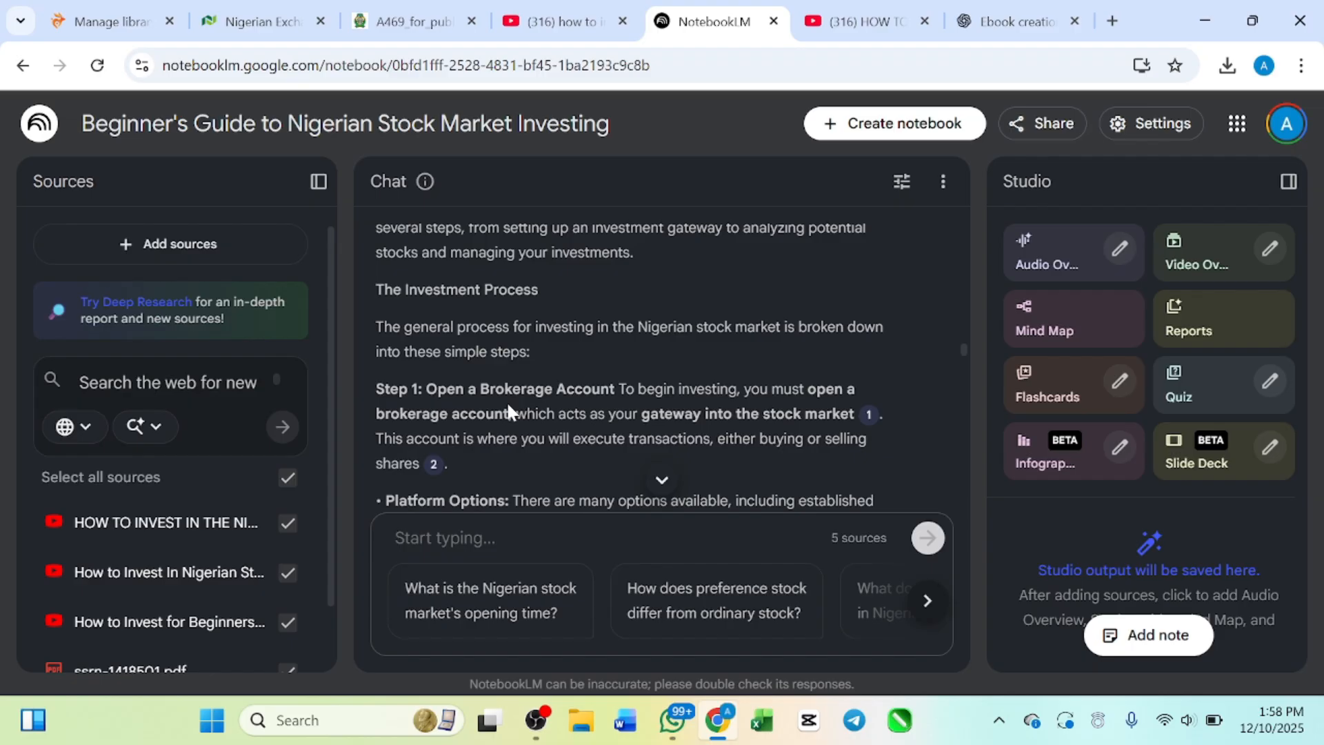
scroll(547, 334, up, 3)
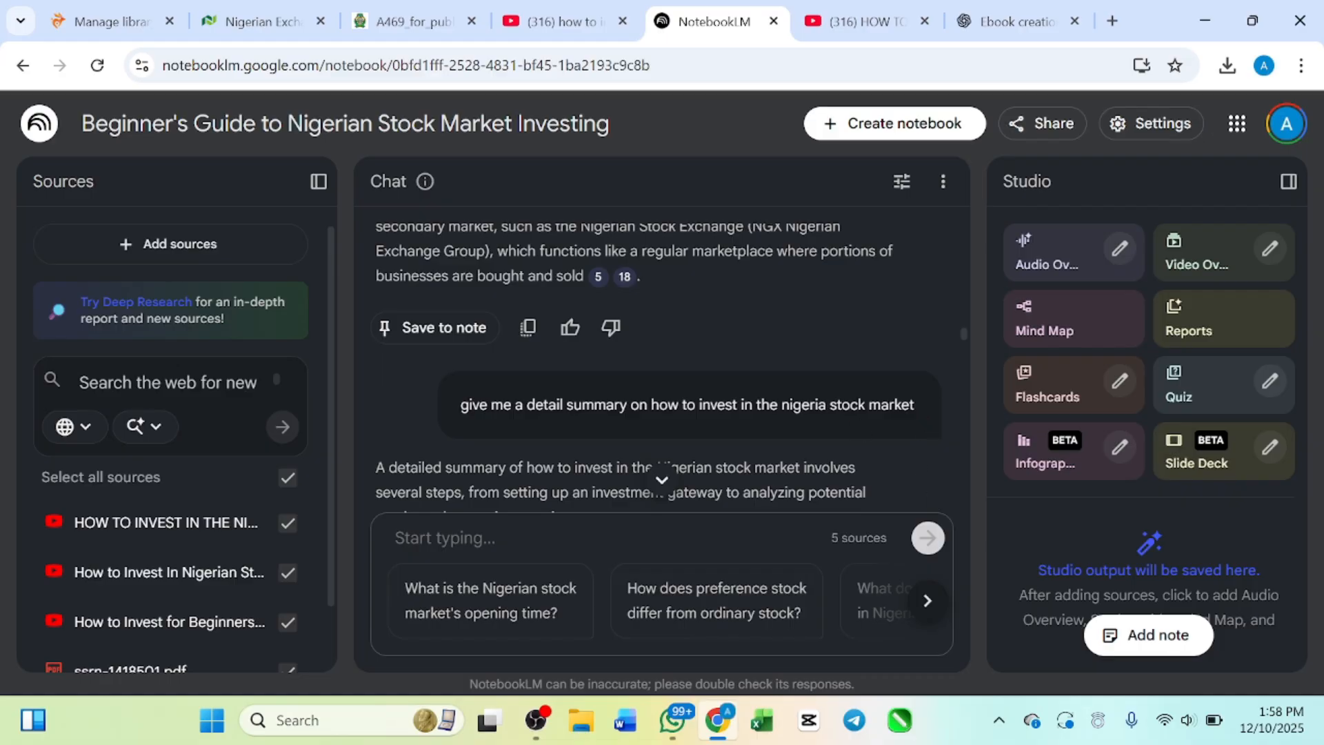
scroll(636, 331, up, 8)
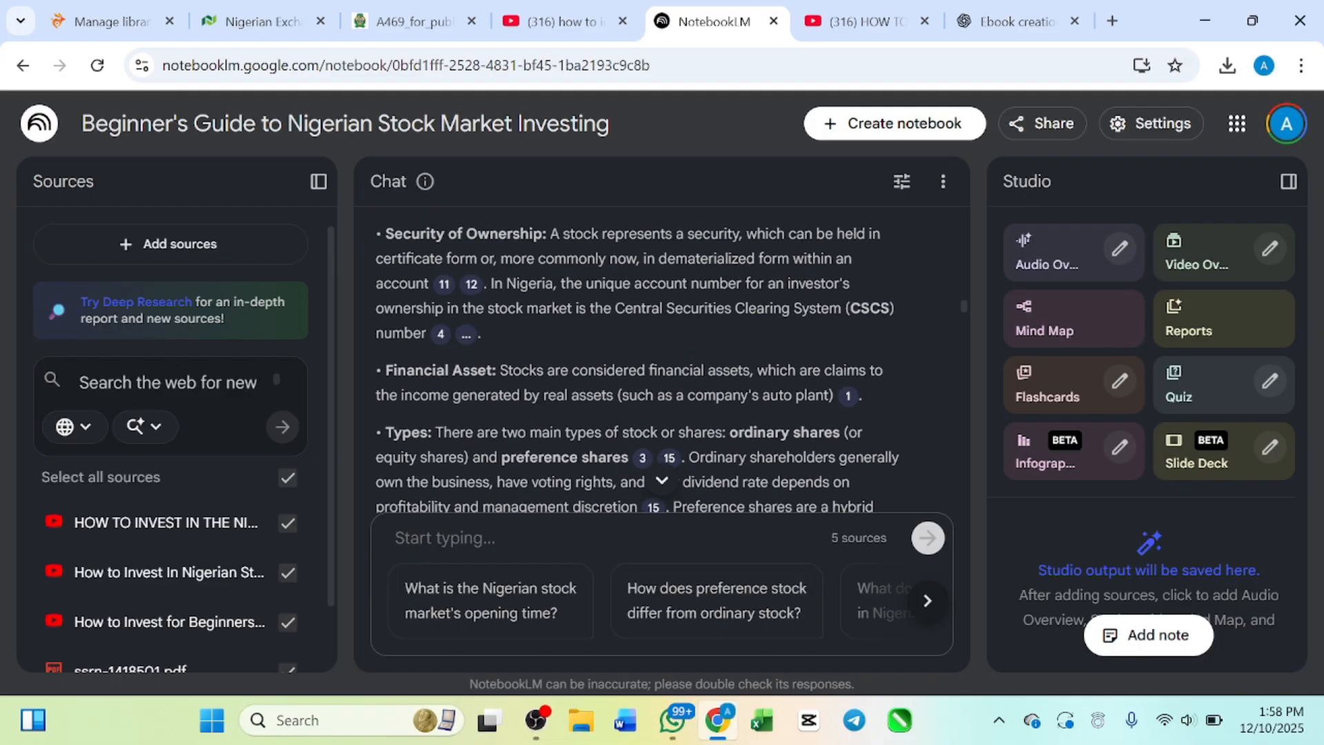
scroll(641, 322, up, 2)
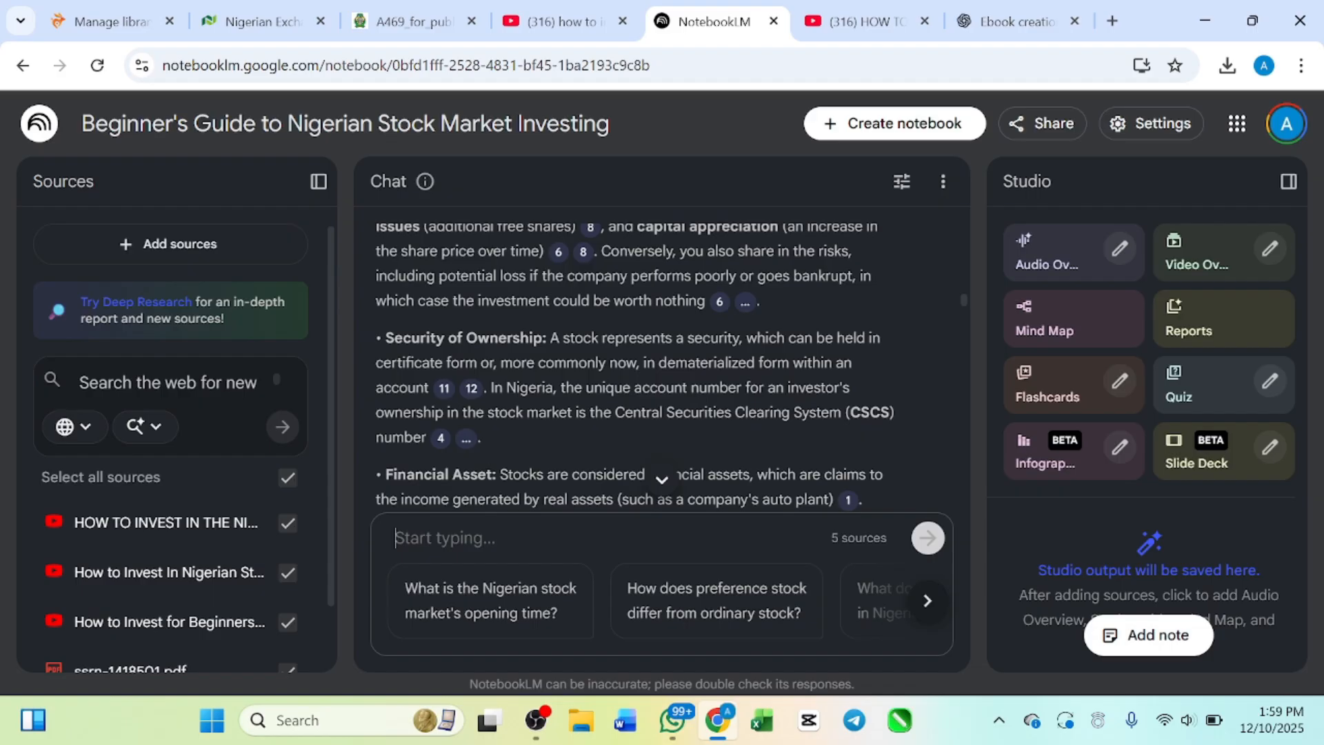
scroll(161, 545, down, 1)
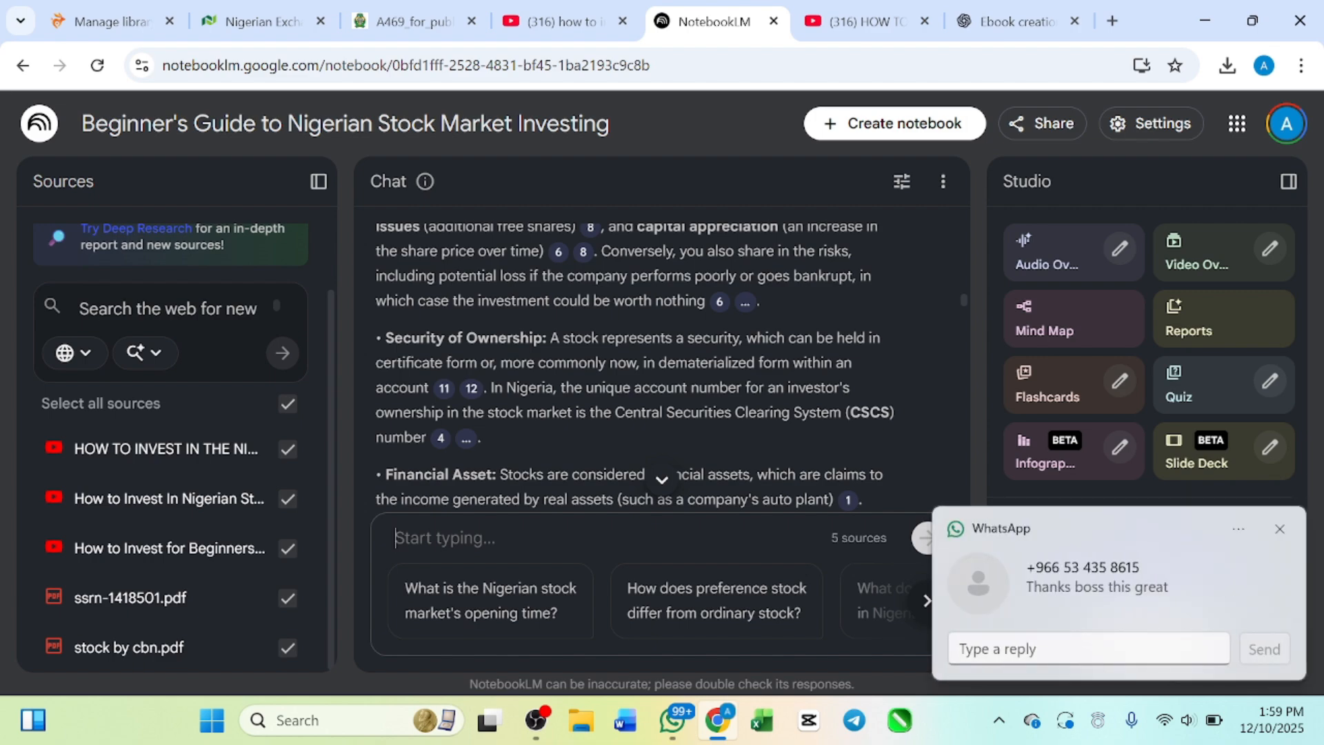
click(1279, 530)
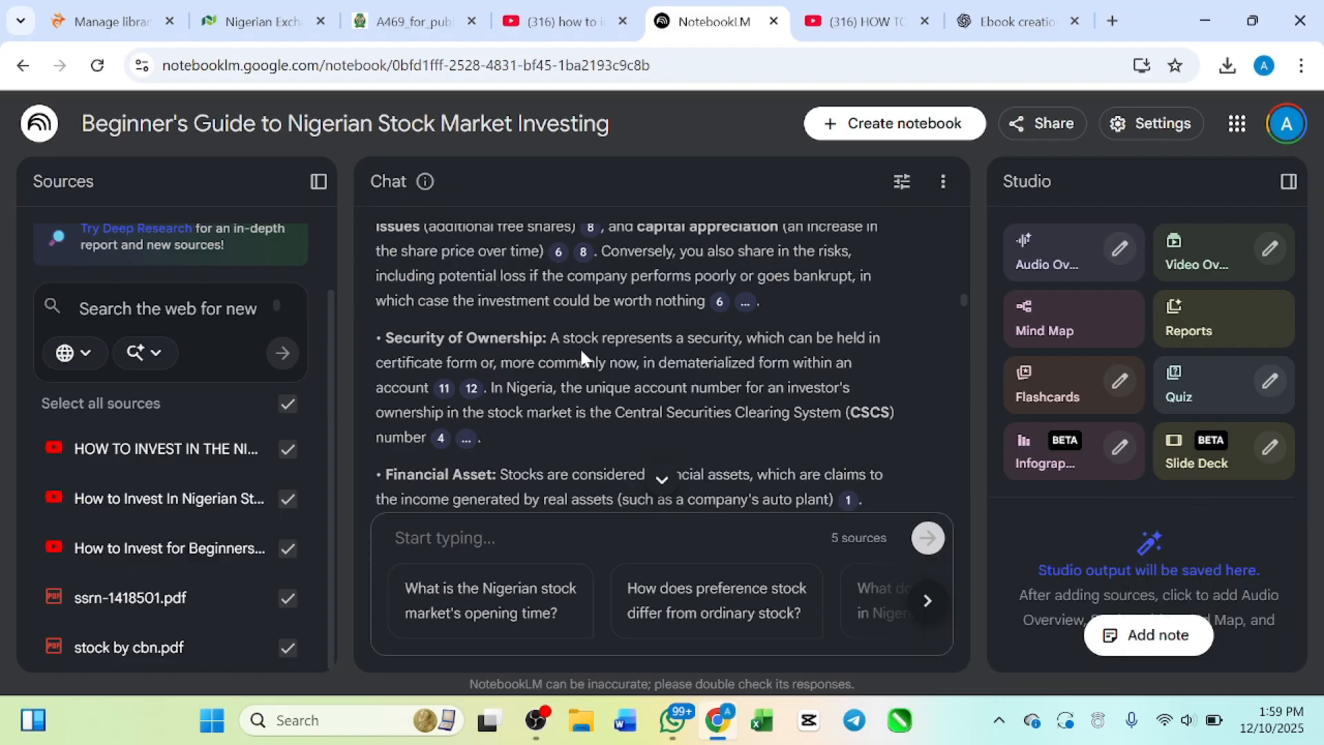
scroll(611, 283, down, 1)
scroll(606, 334, down, 5)
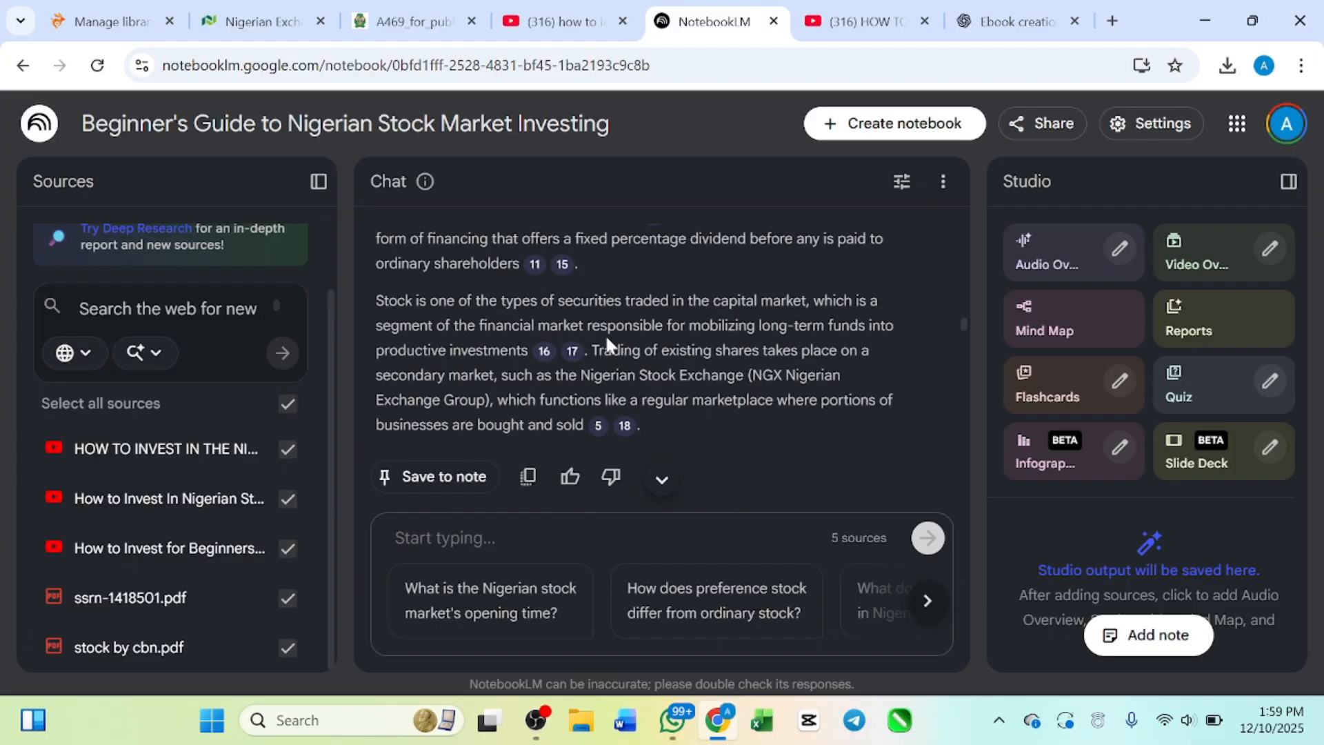
scroll(605, 334, up, 10)
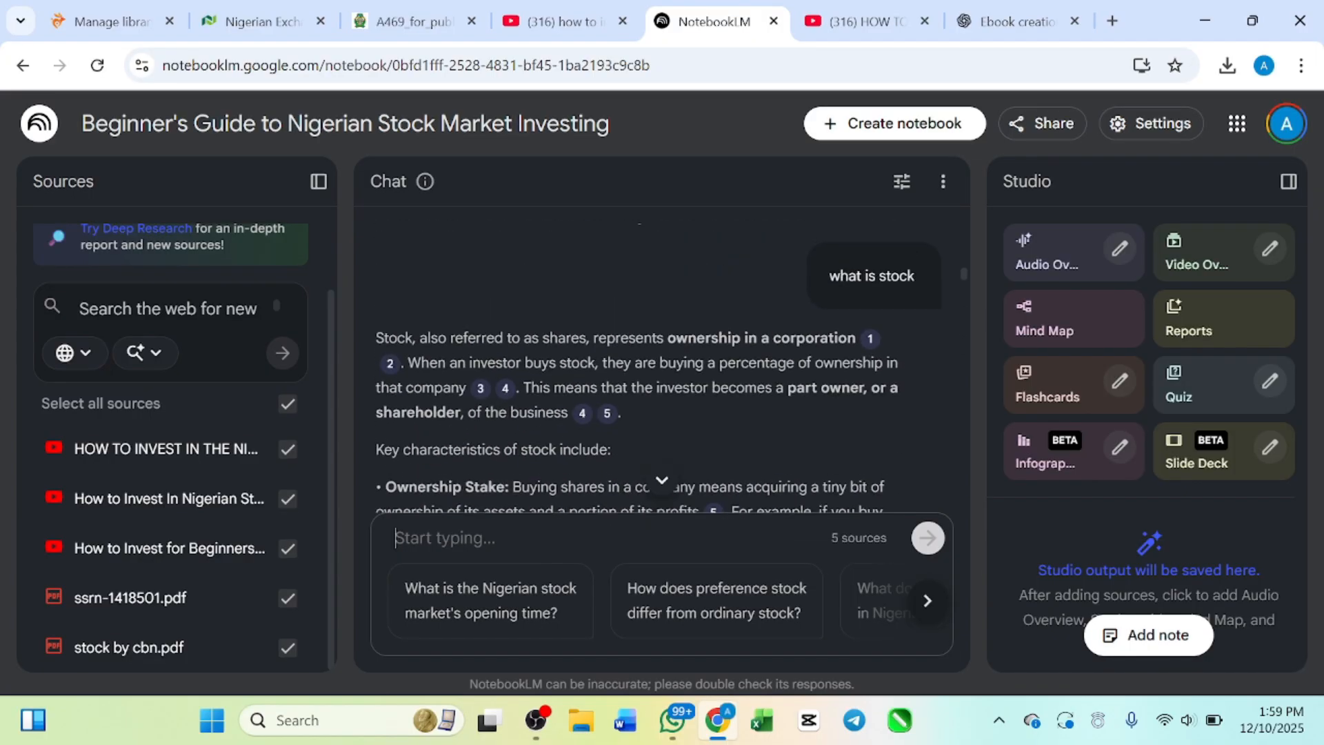
scroll(605, 334, down, 2)
scroll(545, 410, down, 2)
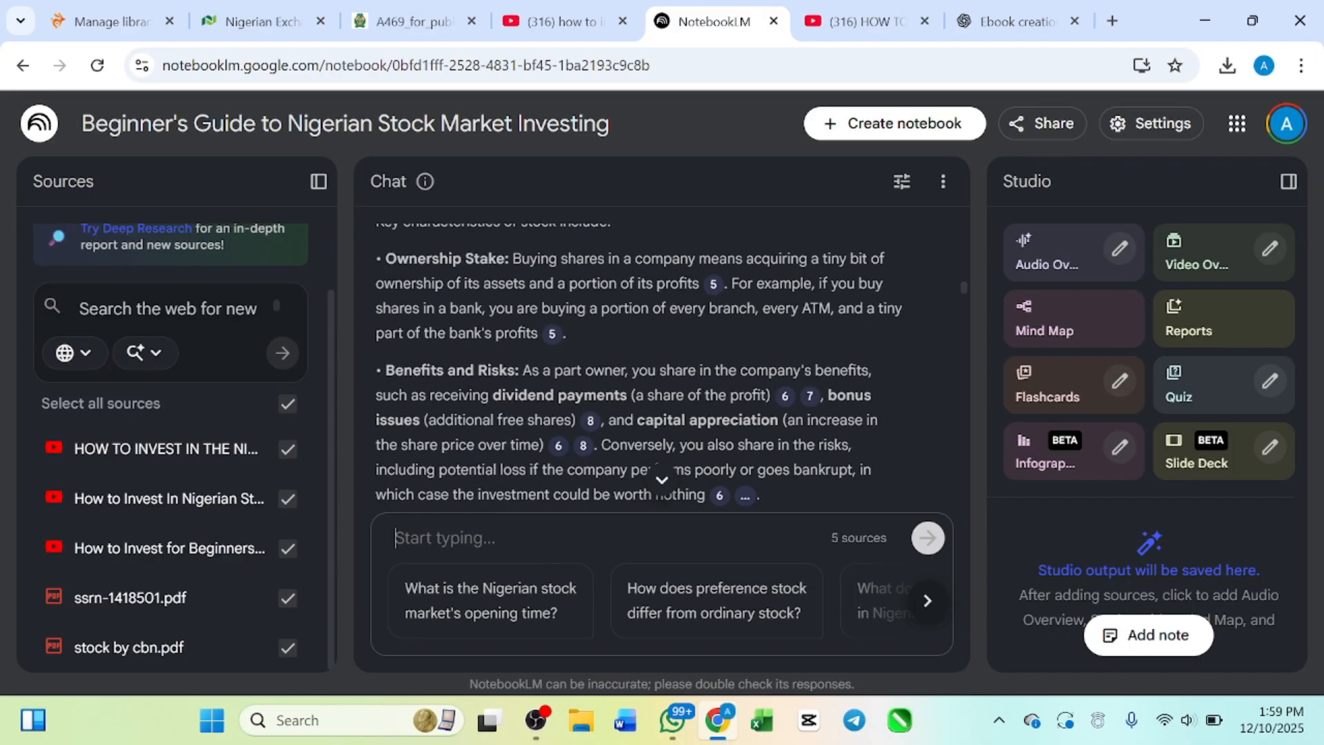
Step: Paste the prepared page-by-page outline prompt, including "PAGE 3 – Step-by-Step Guide to Start Investing in Nigeria", into the chat box and review it
scroll(545, 410, down, 3)
key(ctrl+v)
scroll(586, 441, up, 20)
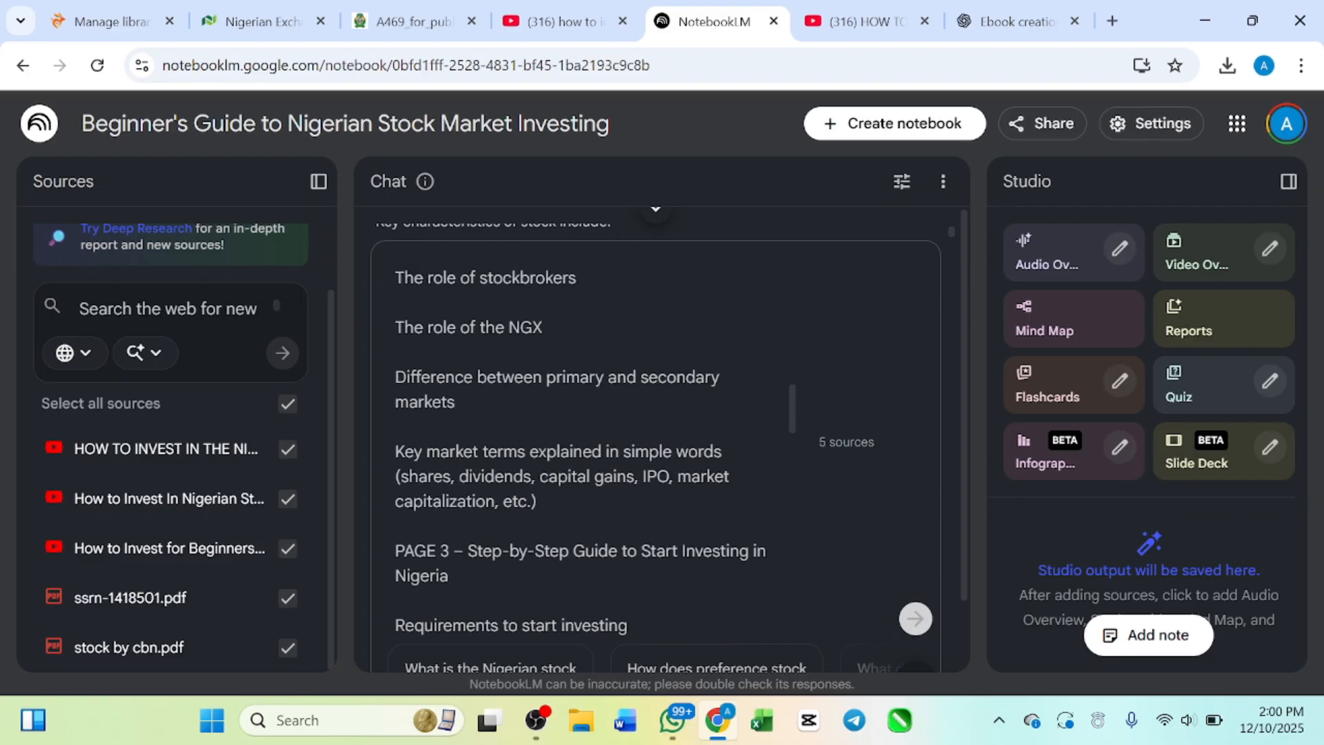
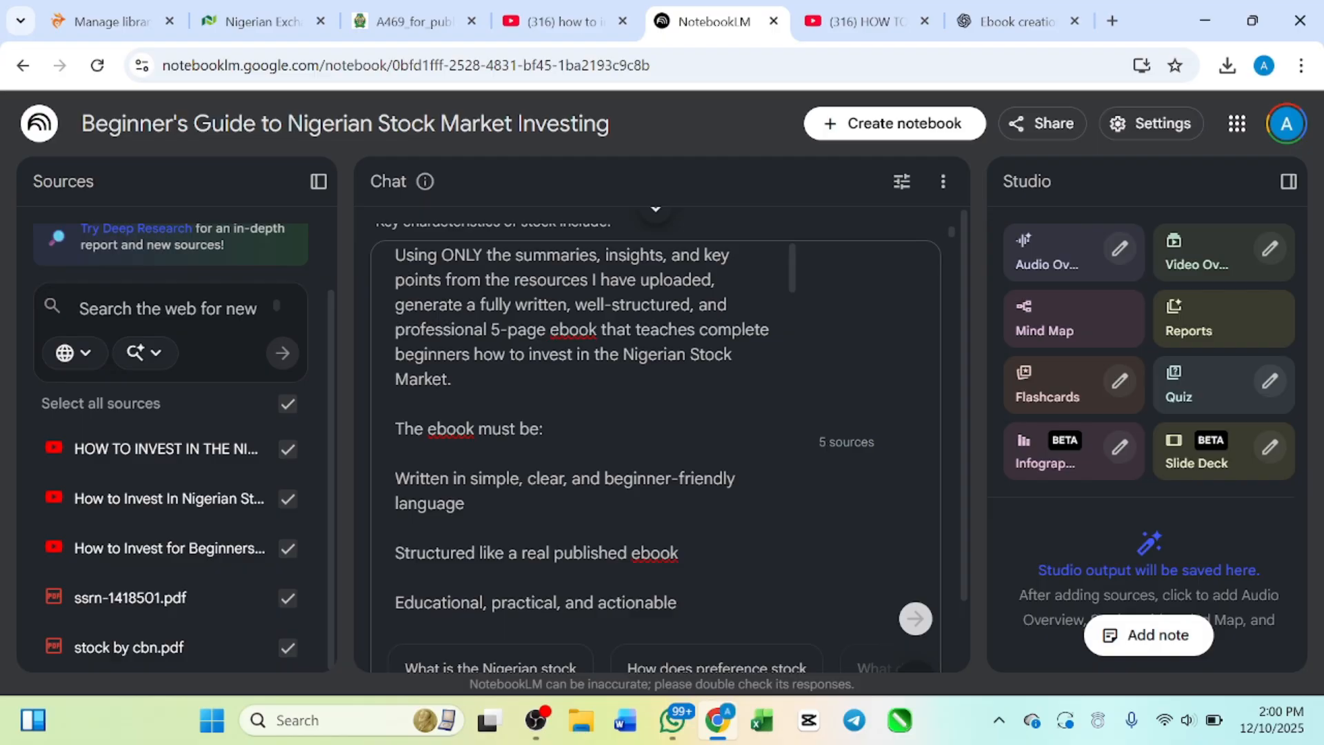
Step: Read the pasted ebook prompt's writing requirements and Page 1 outline, dismissing the WhatsApp notification
scroll(583, 441, down, 1)
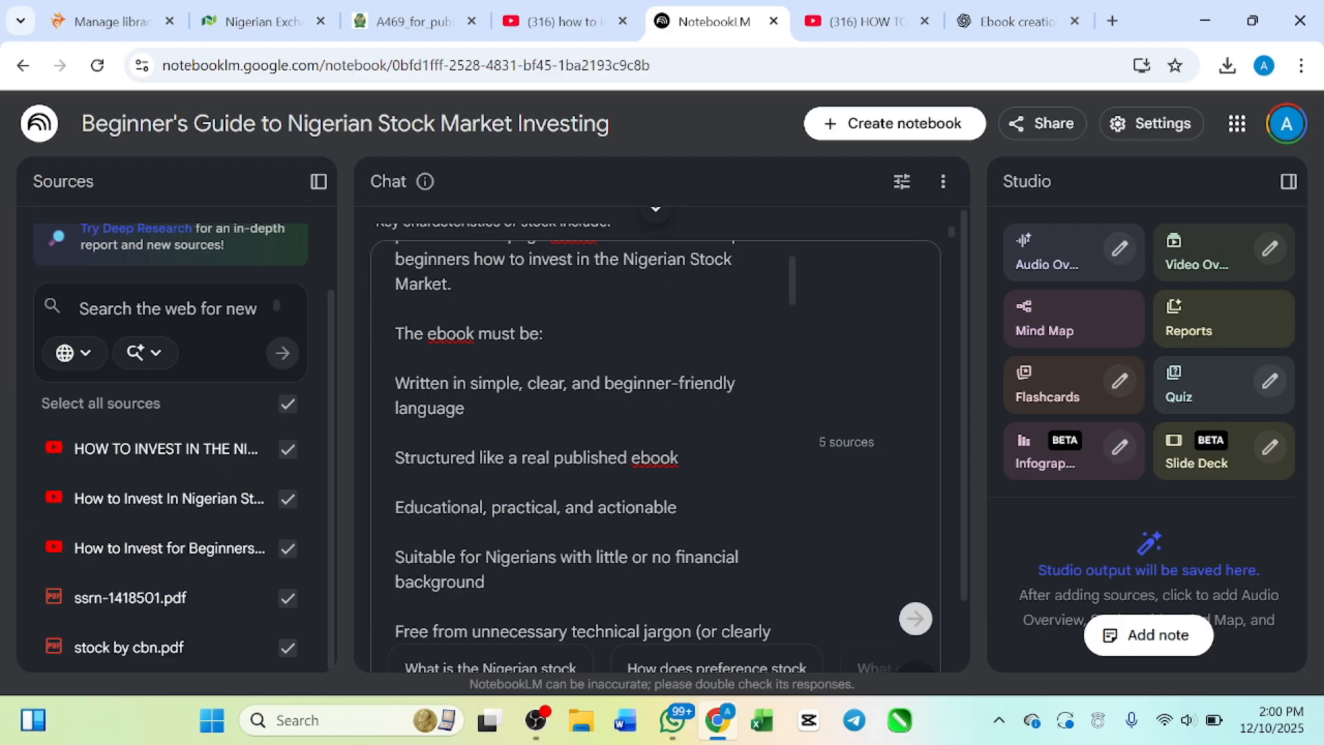
scroll(596, 447, down, 1)
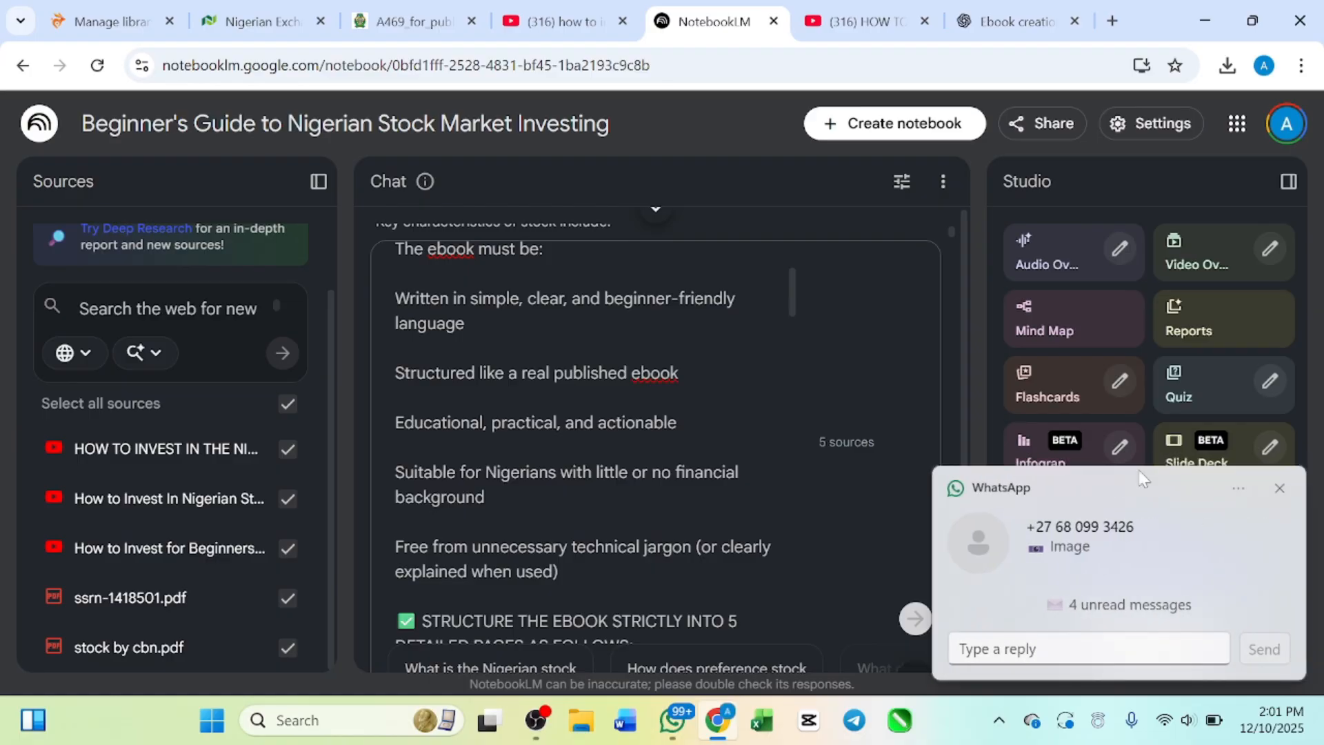
click(1279, 487)
scroll(586, 441, down, 5)
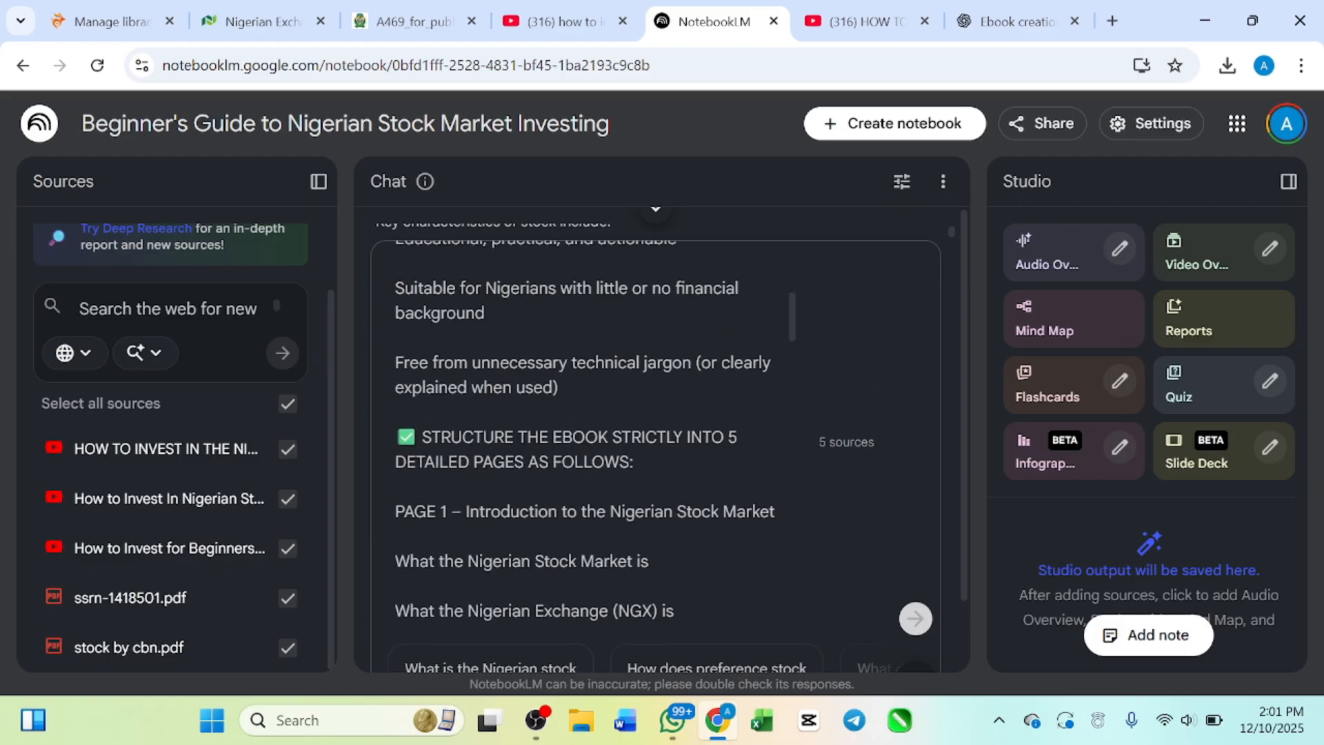
scroll(586, 432, down, 1)
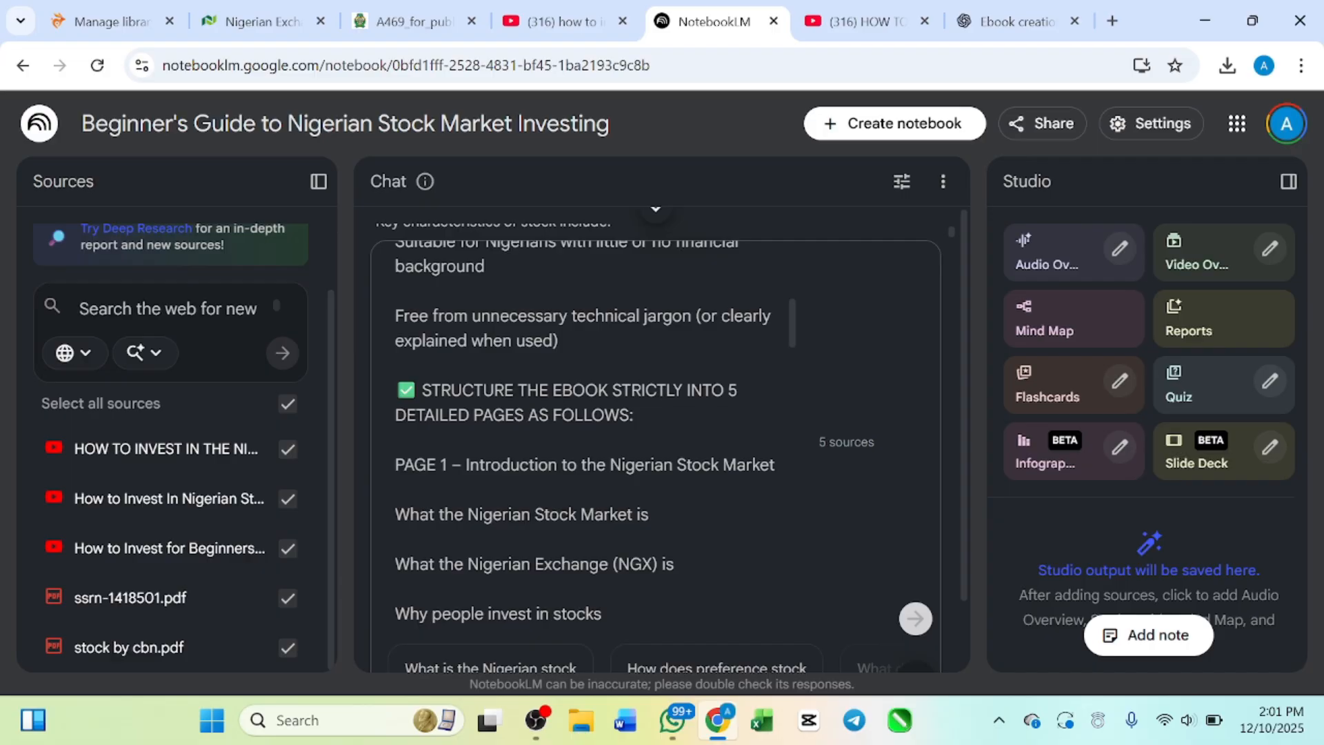
scroll(586, 441, down, 2)
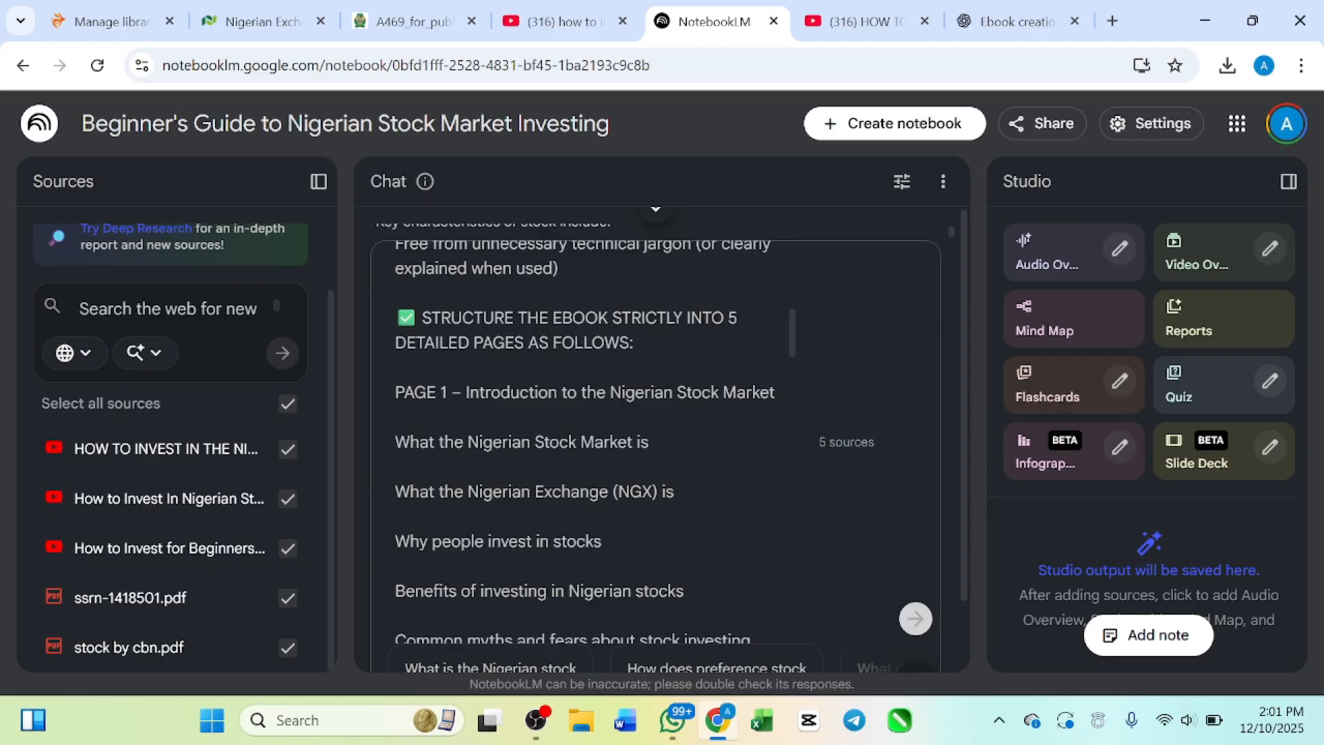
scroll(586, 443, down, 1)
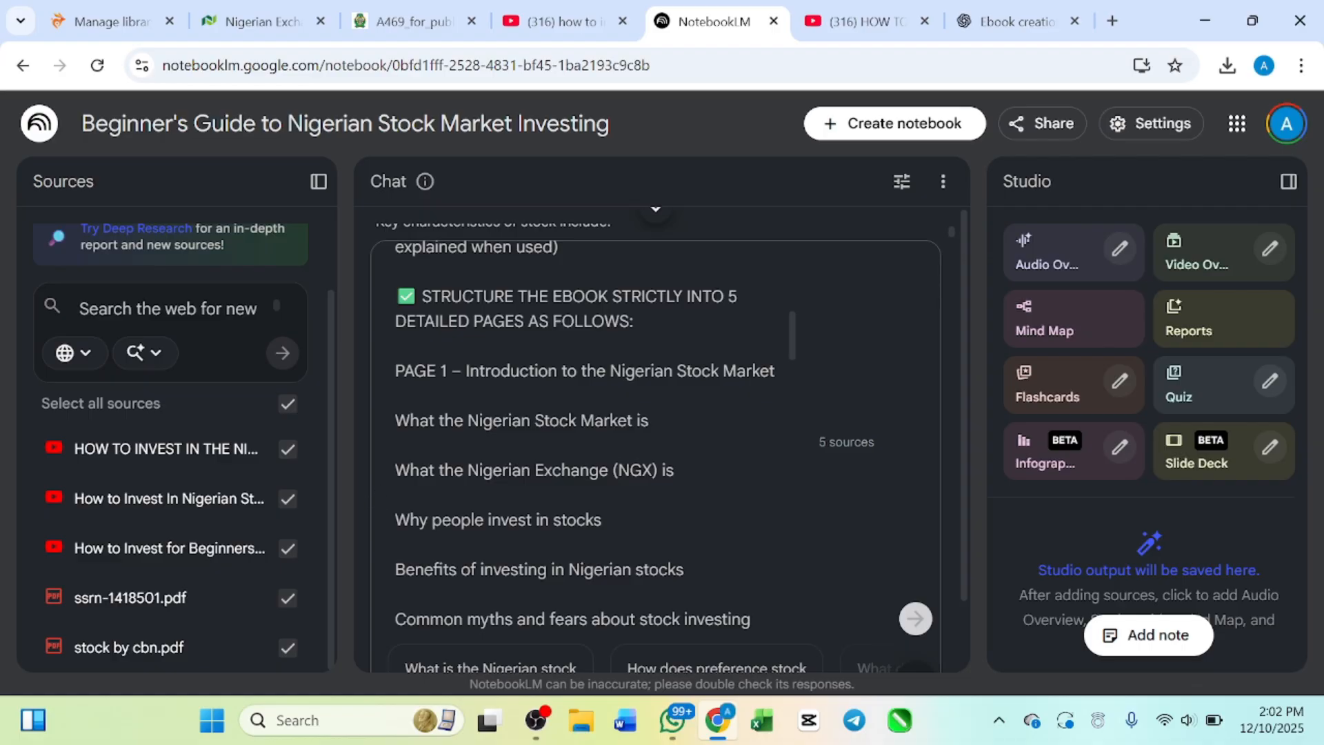
scroll(596, 435, down, 1)
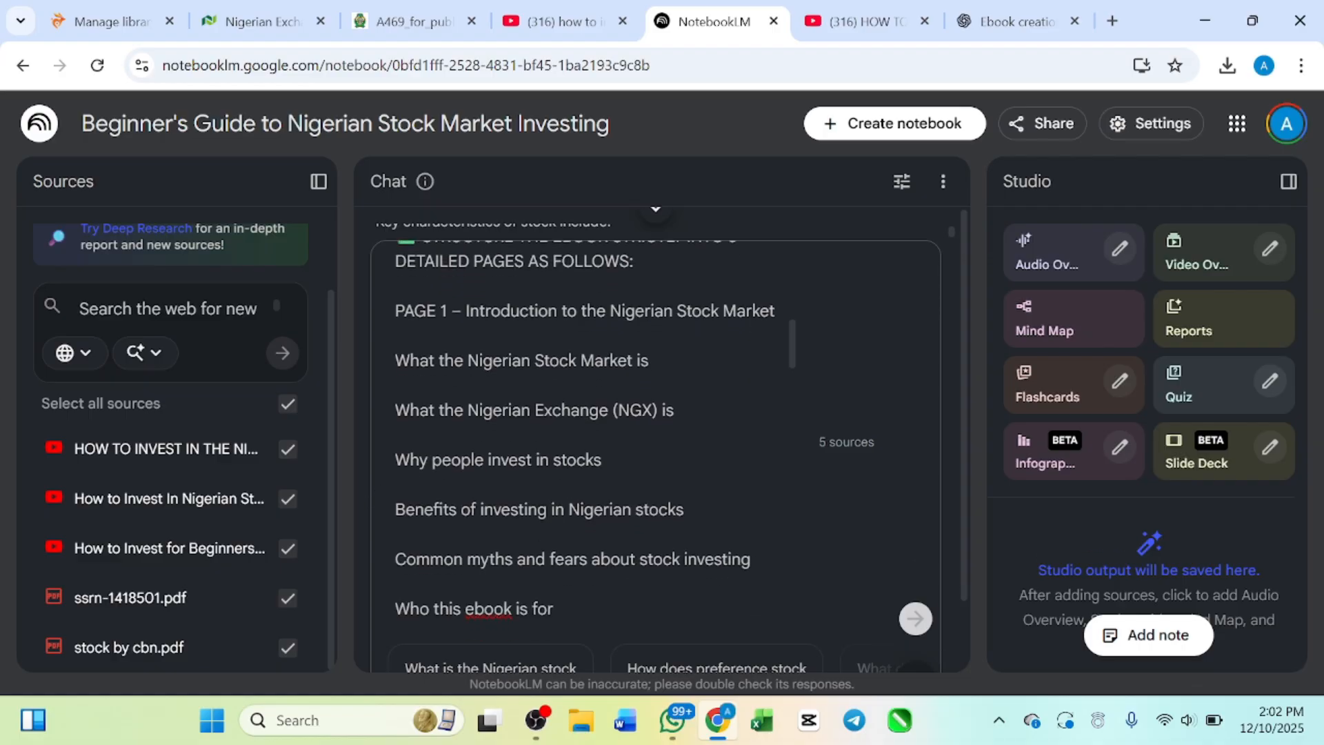
scroll(596, 430, down, 1)
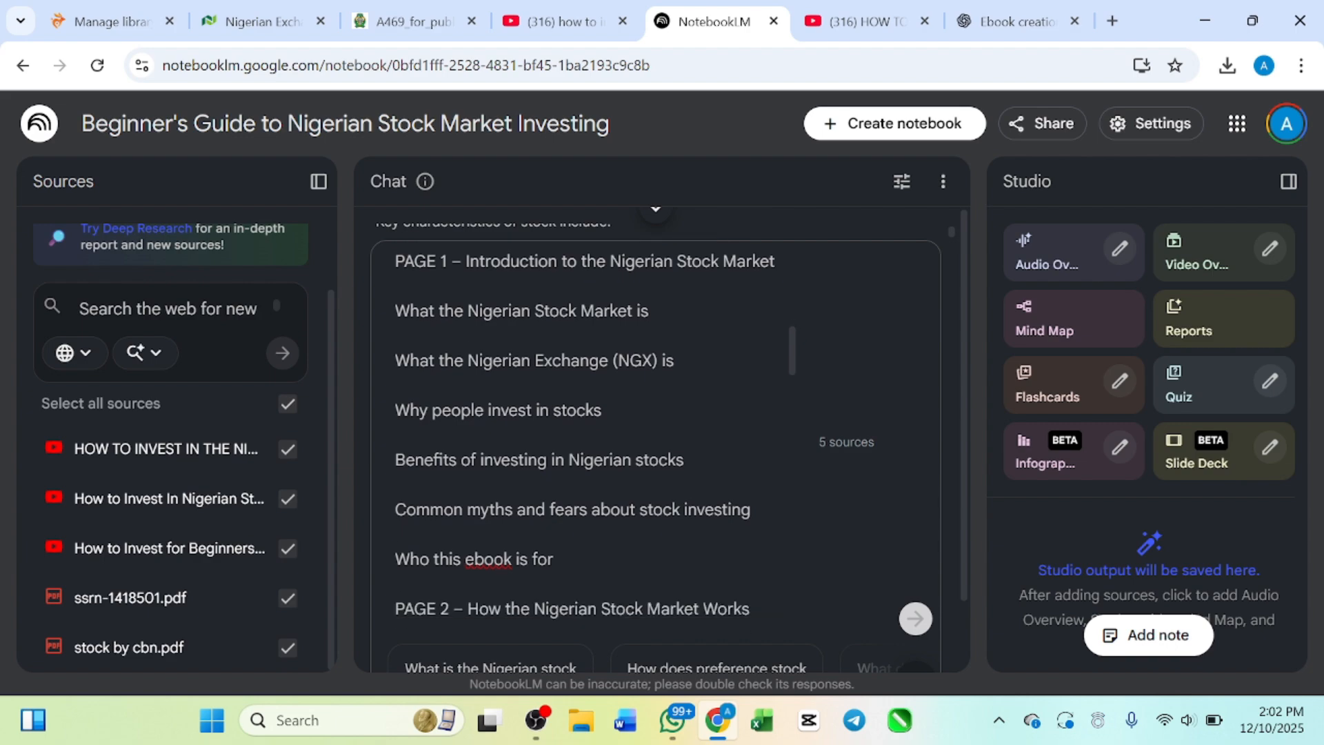
Step: Read through the prompt's outlines for Page 2 to Page 5, from how the market works to growing wealth
scroll(586, 441, down, 2)
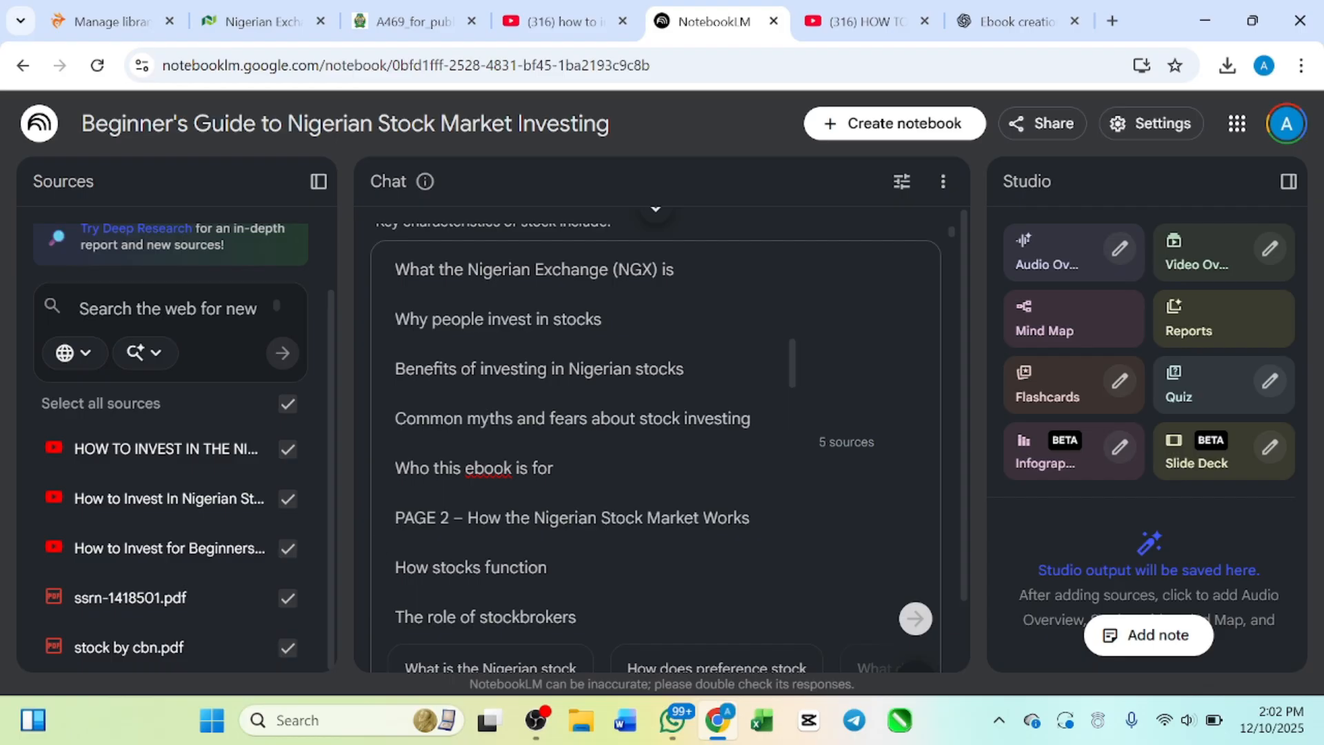
scroll(586, 441, down, 1)
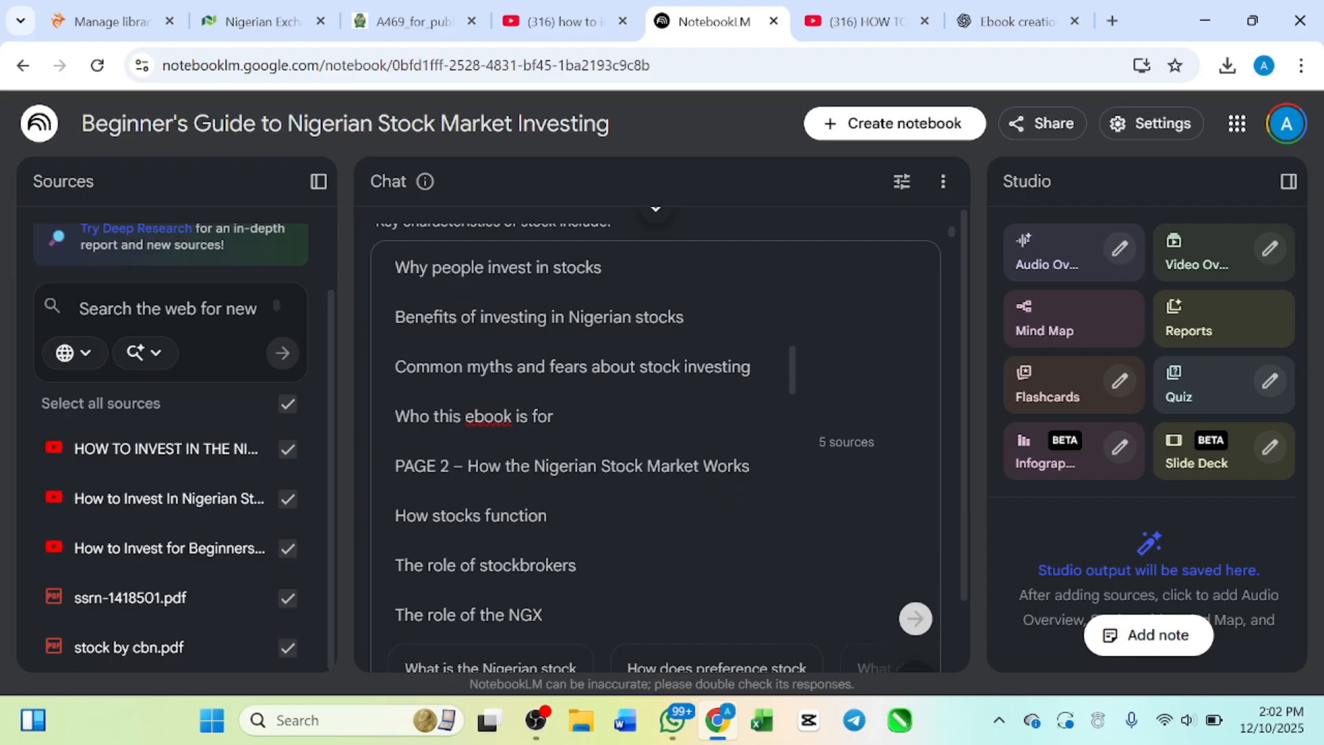
scroll(587, 442, down, 1)
scroll(586, 441, down, 2)
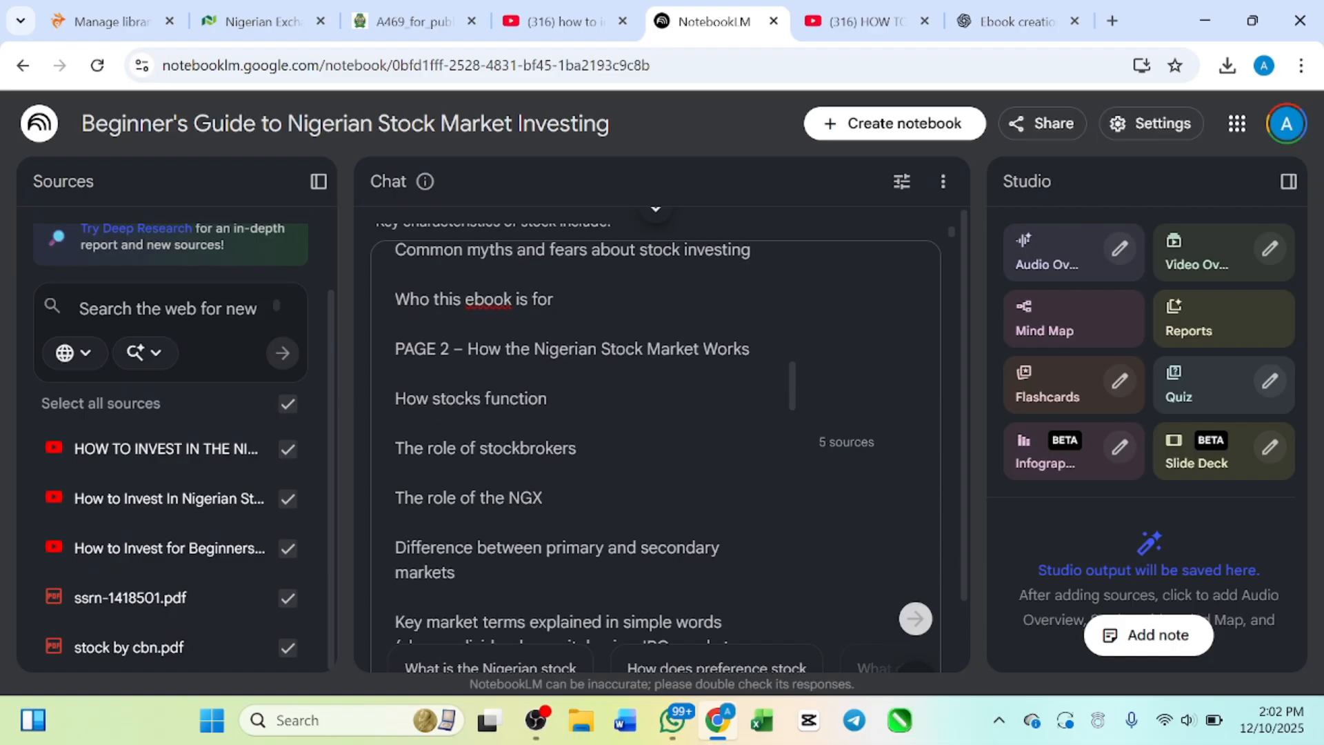
scroll(586, 441, down, 1)
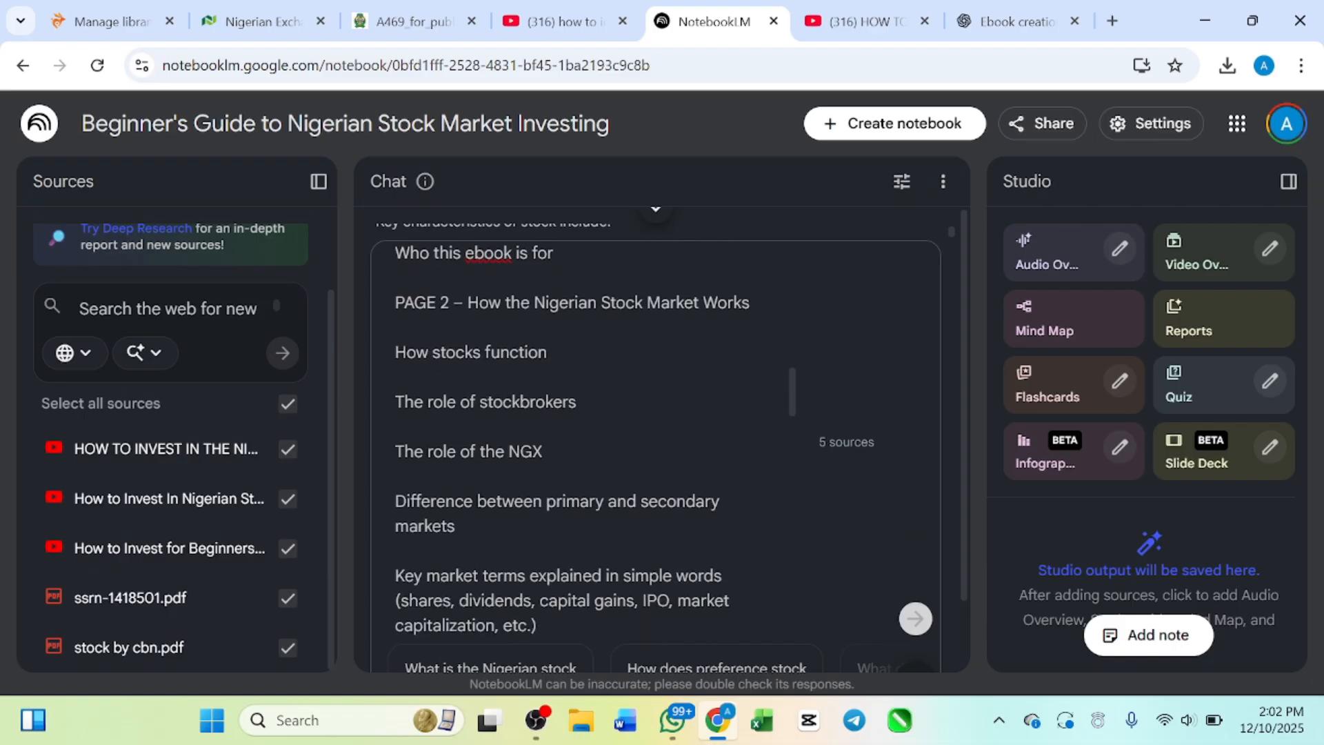
scroll(587, 441, down, 1)
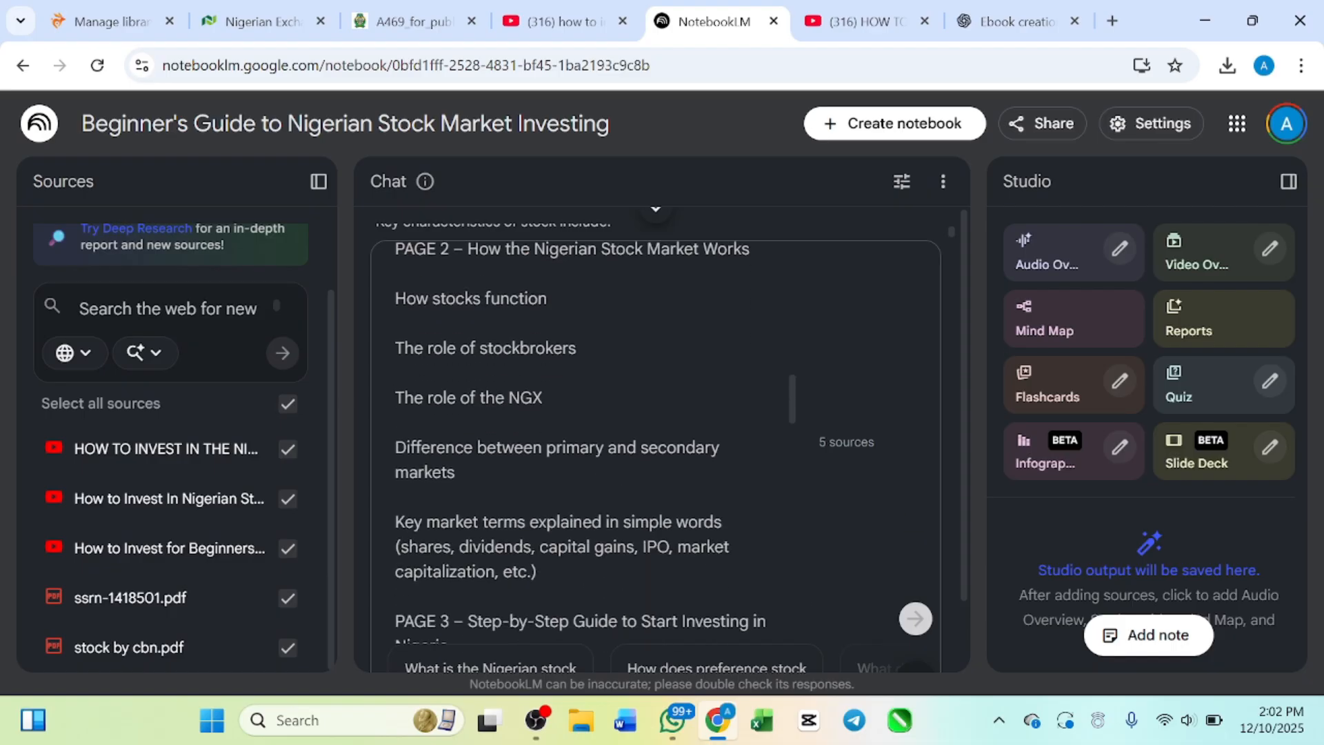
scroll(586, 441, down, 2)
scroll(586, 441, down, 1)
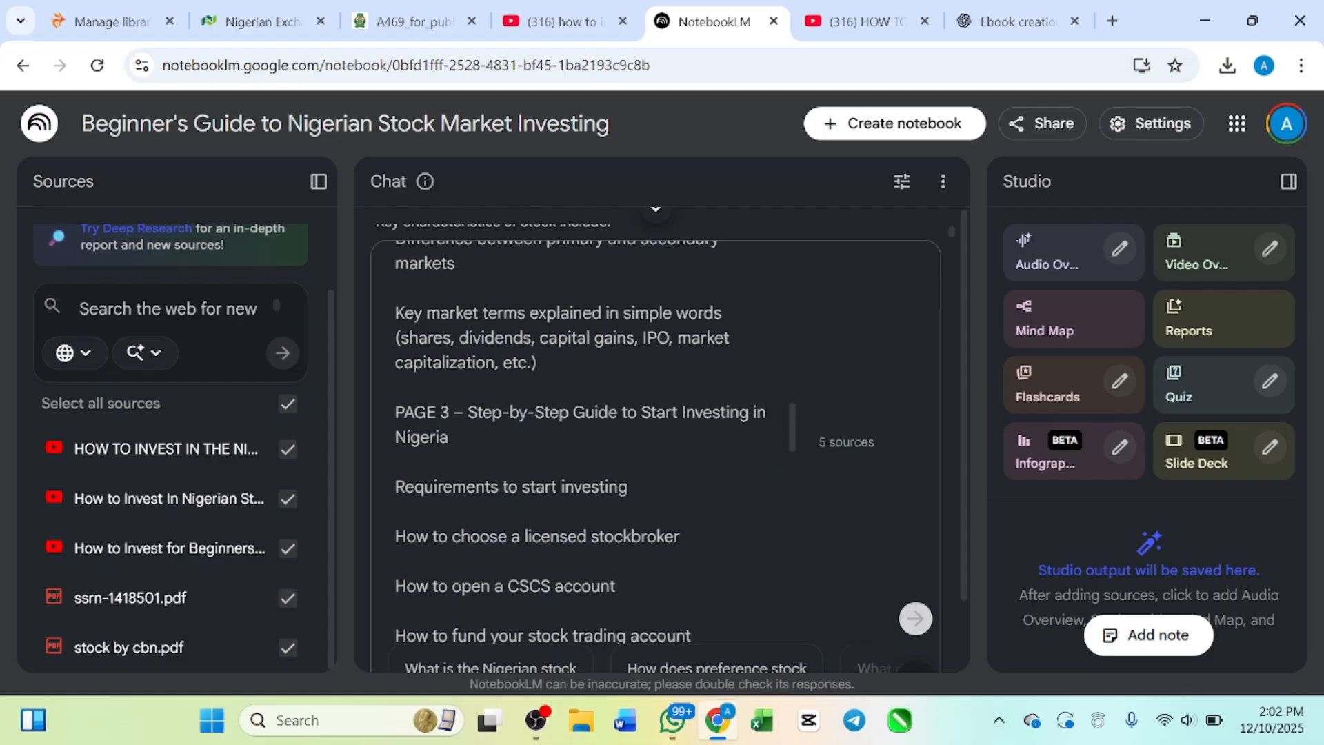
scroll(586, 441, down, 3)
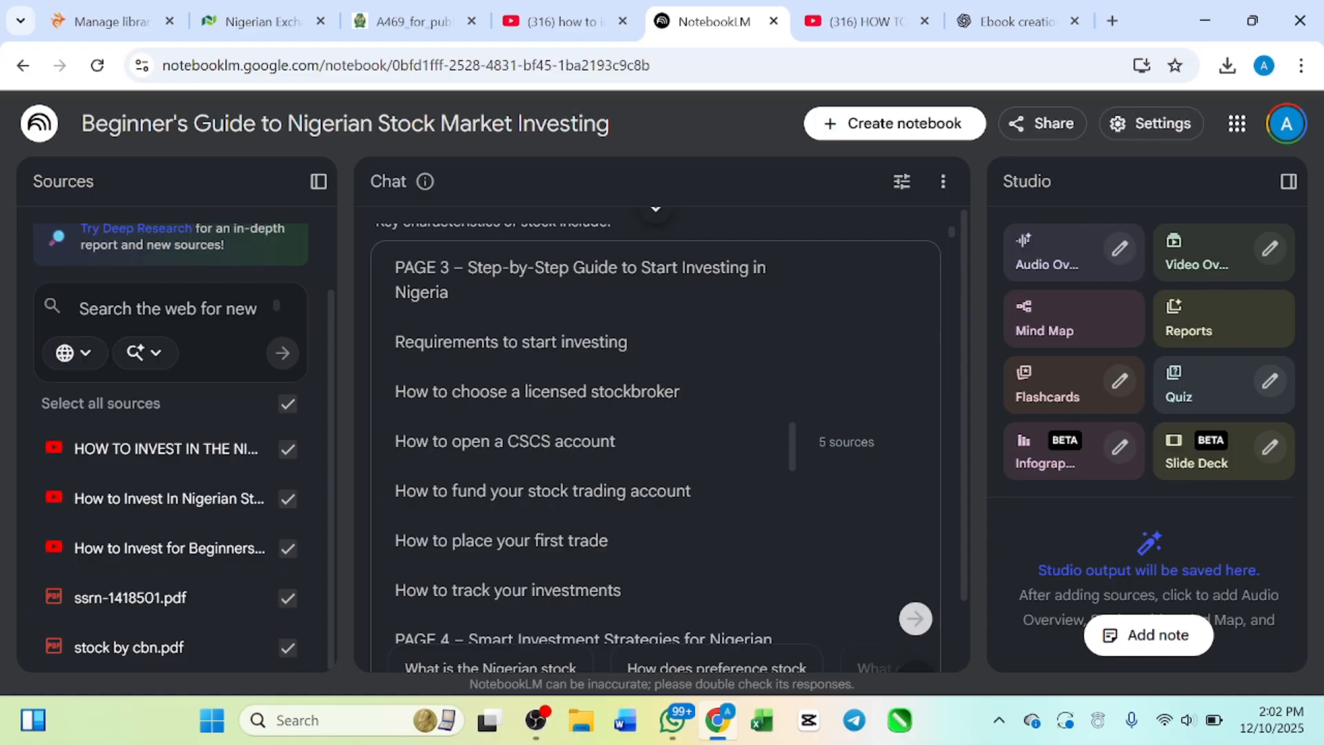
scroll(586, 441, down, 10)
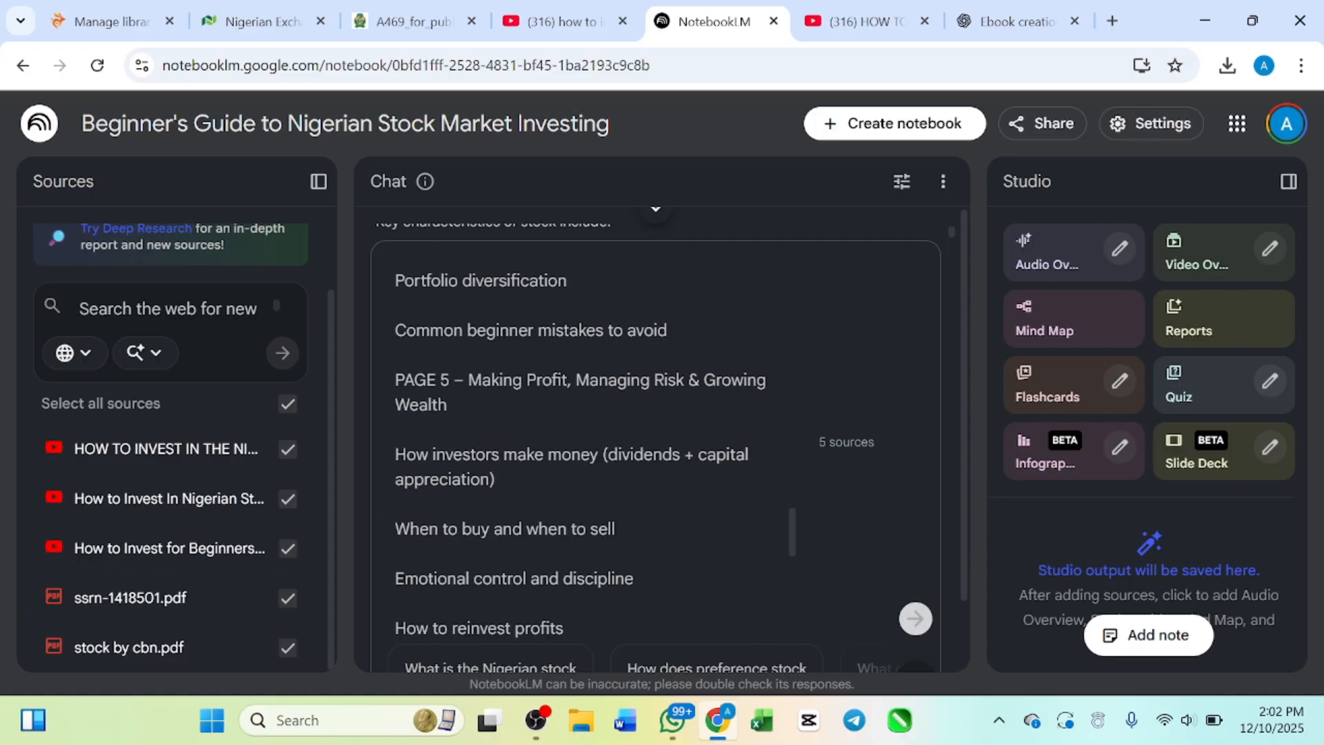
Step: Submit the 5-page ebook prompt to the notebook chat and check the sent Page 5 outline
scroll(586, 441, down, 1)
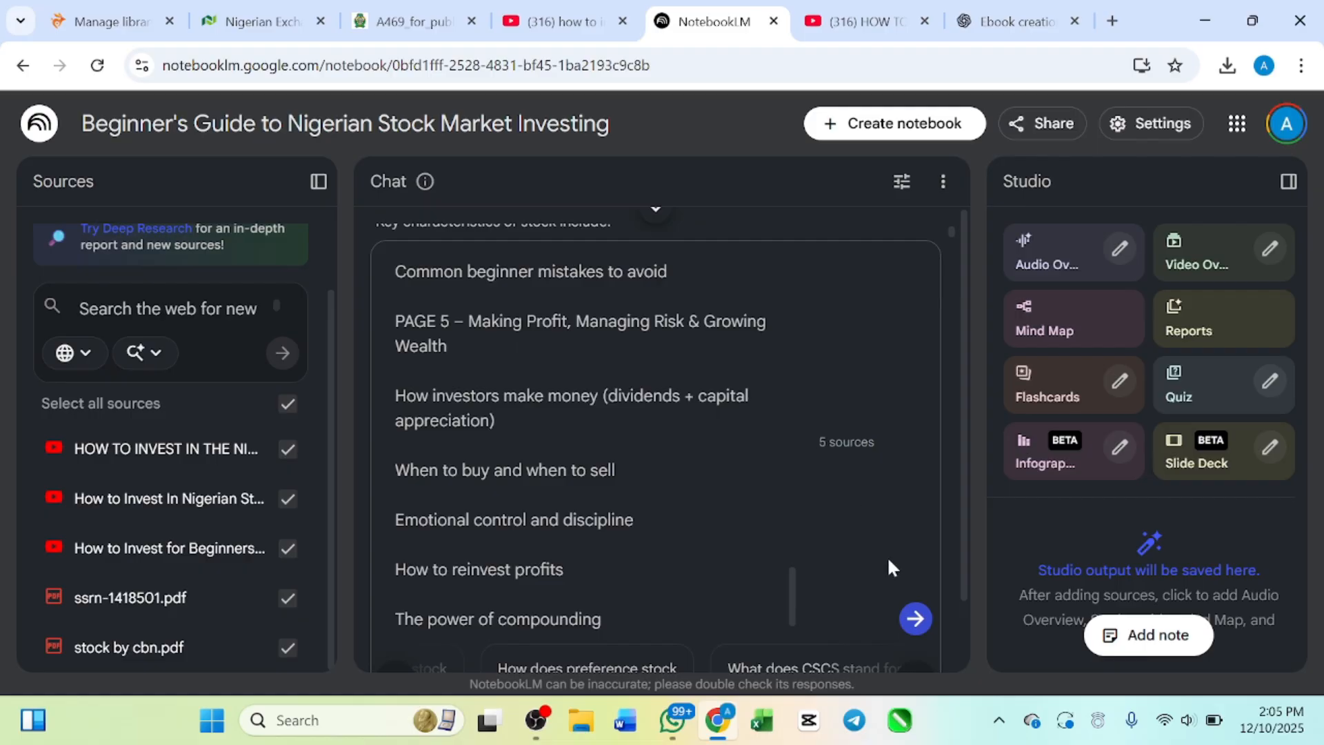
click(915, 619)
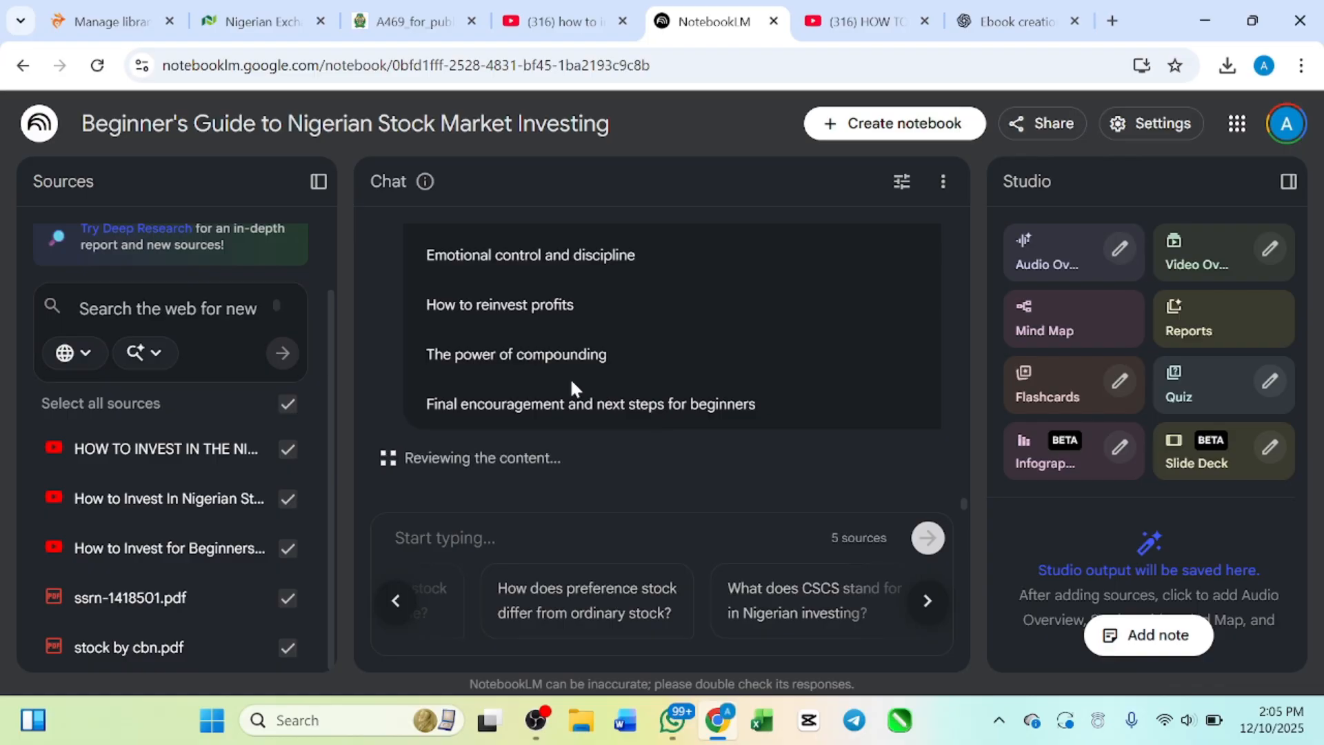
scroll(617, 396, up, 2)
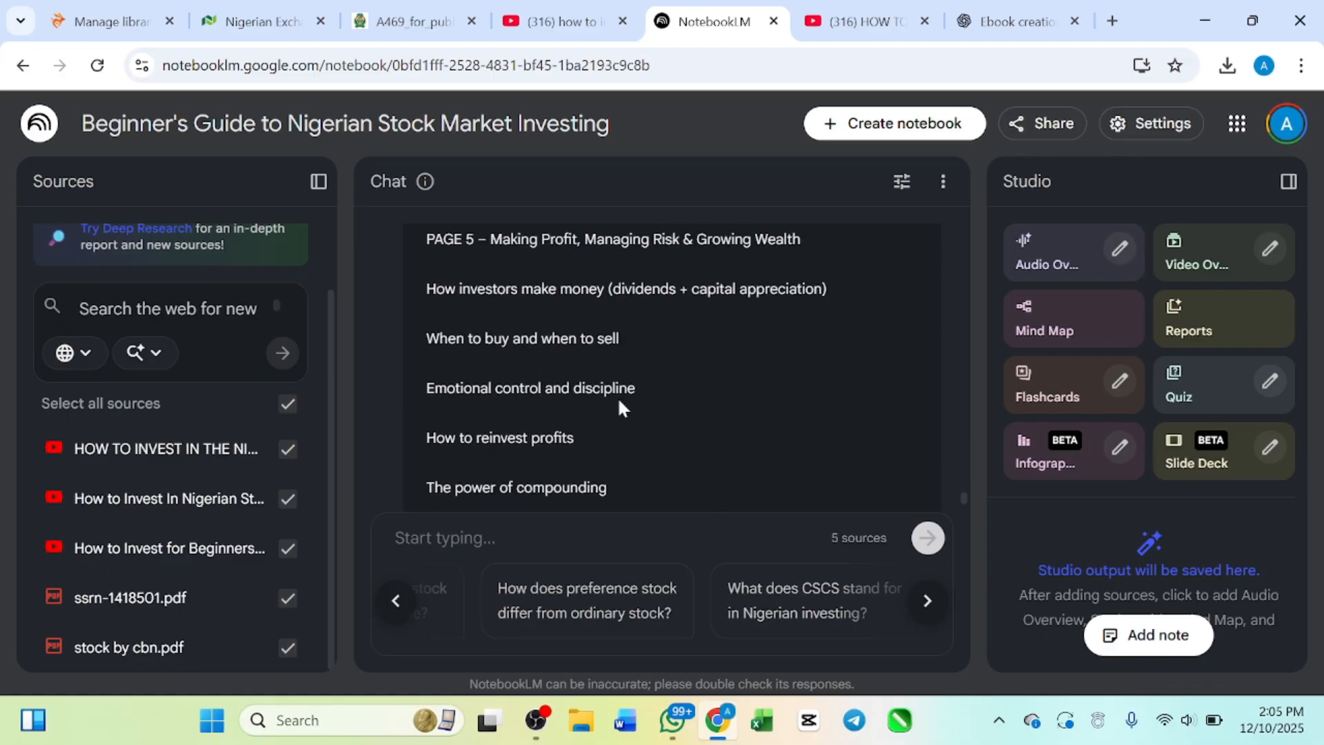
scroll(617, 396, down, 2)
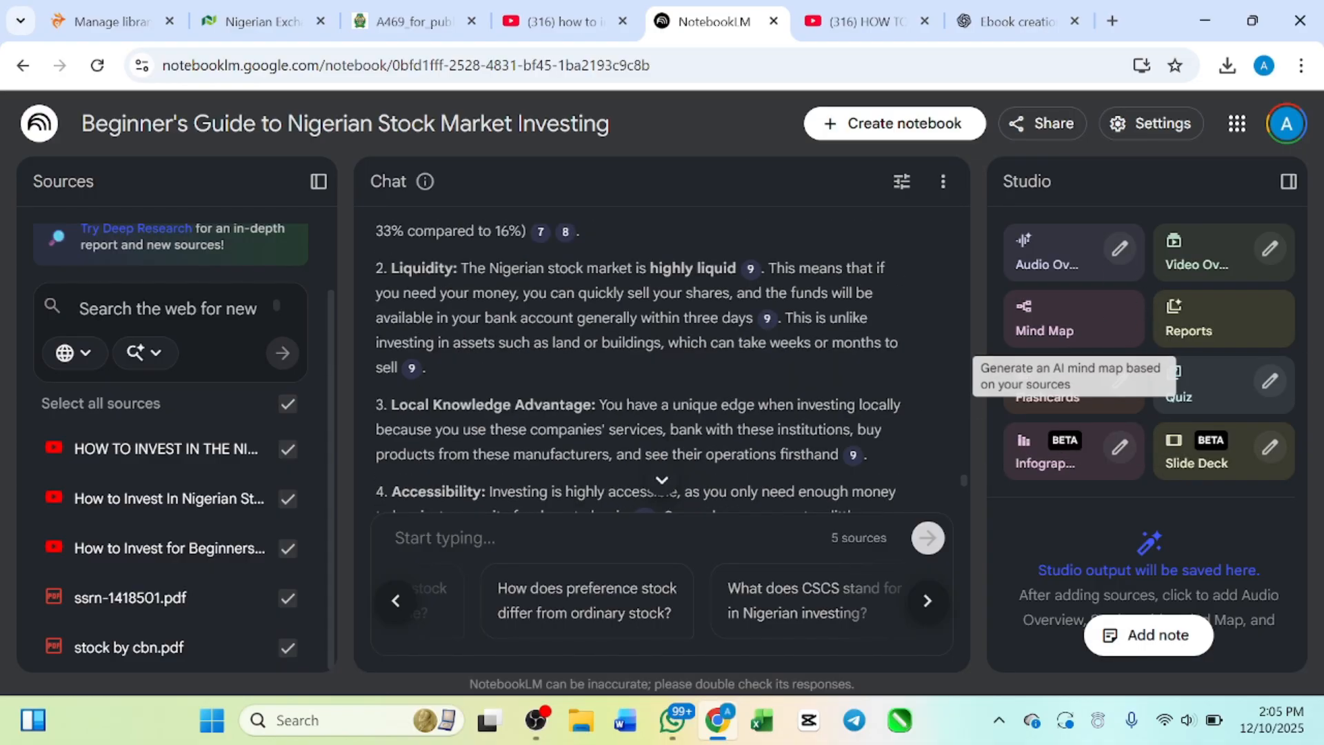
Step: Generate an Audio Overview and a Video Overview from the five sources
scroll(667, 396, up, 5)
scroll(667, 396, up, 5)
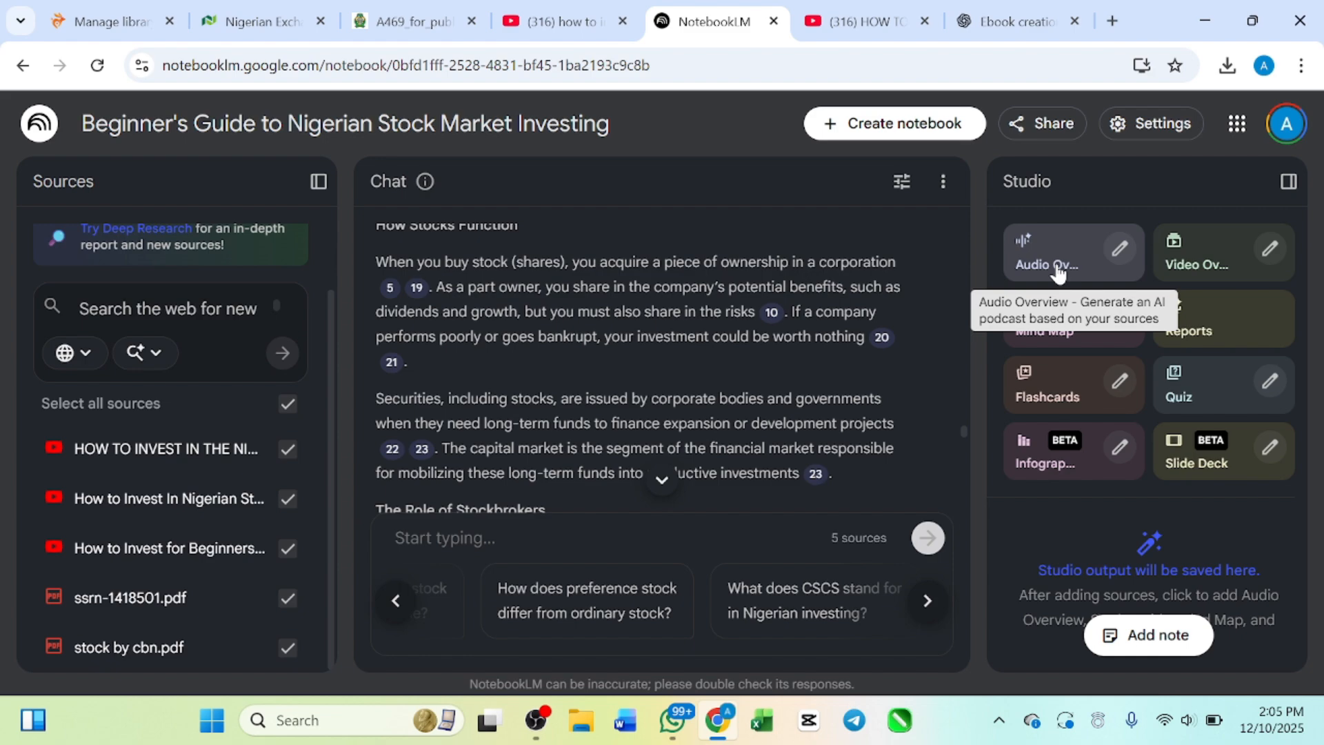
click(1062, 257)
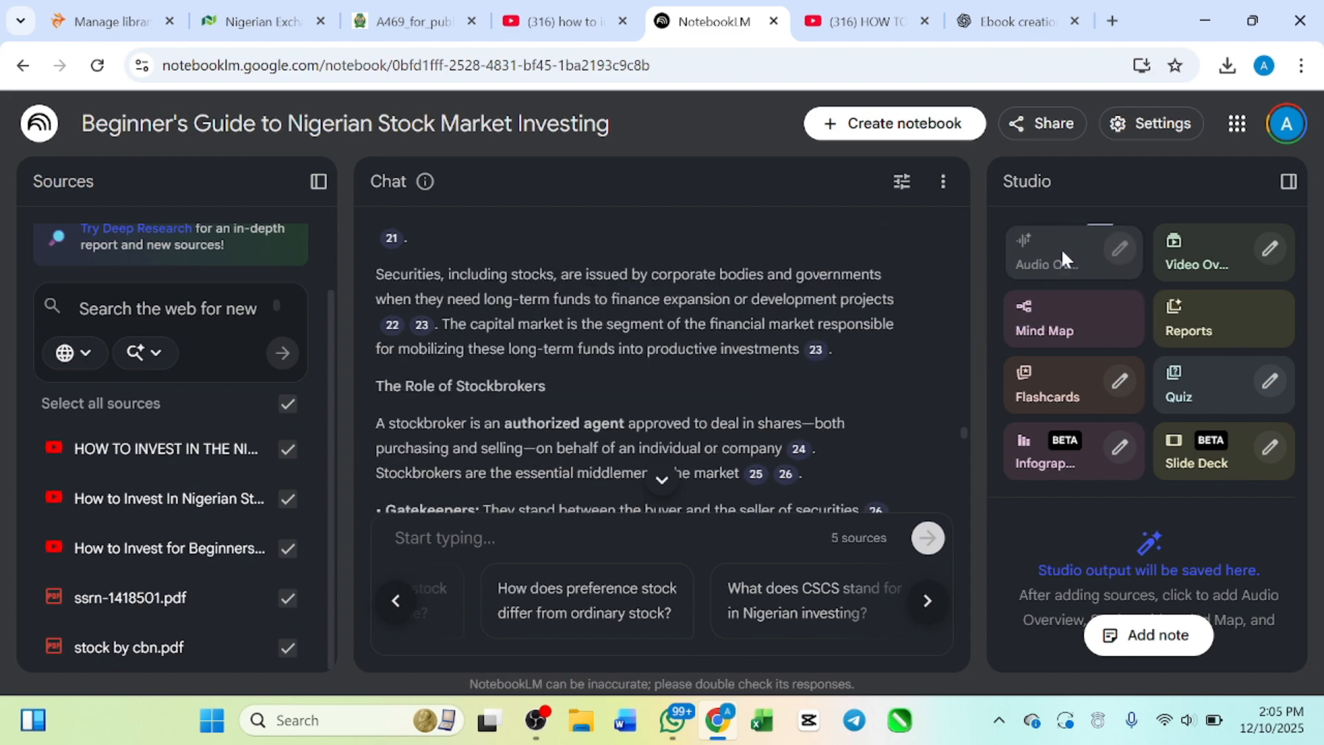
click(1186, 250)
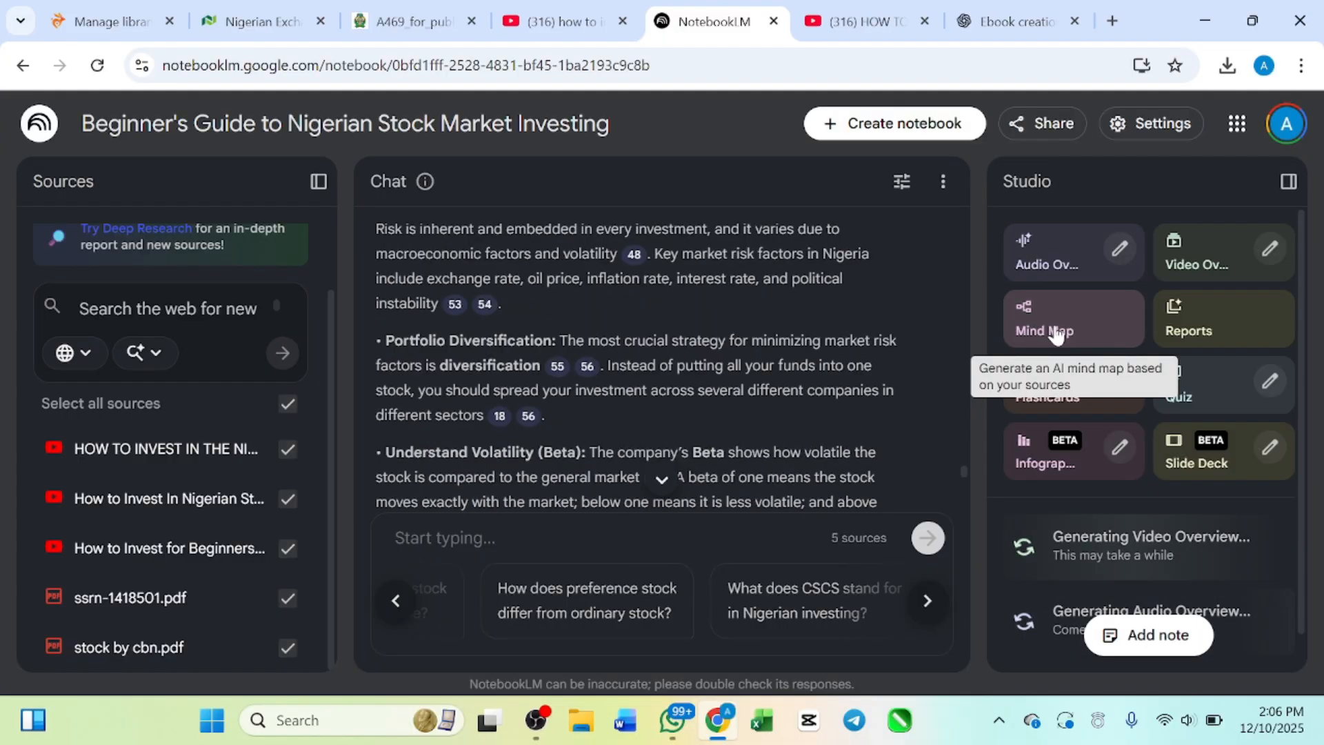
Step: Generate a mind map from the five sources and dismiss the WhatsApp notification
click(1056, 335)
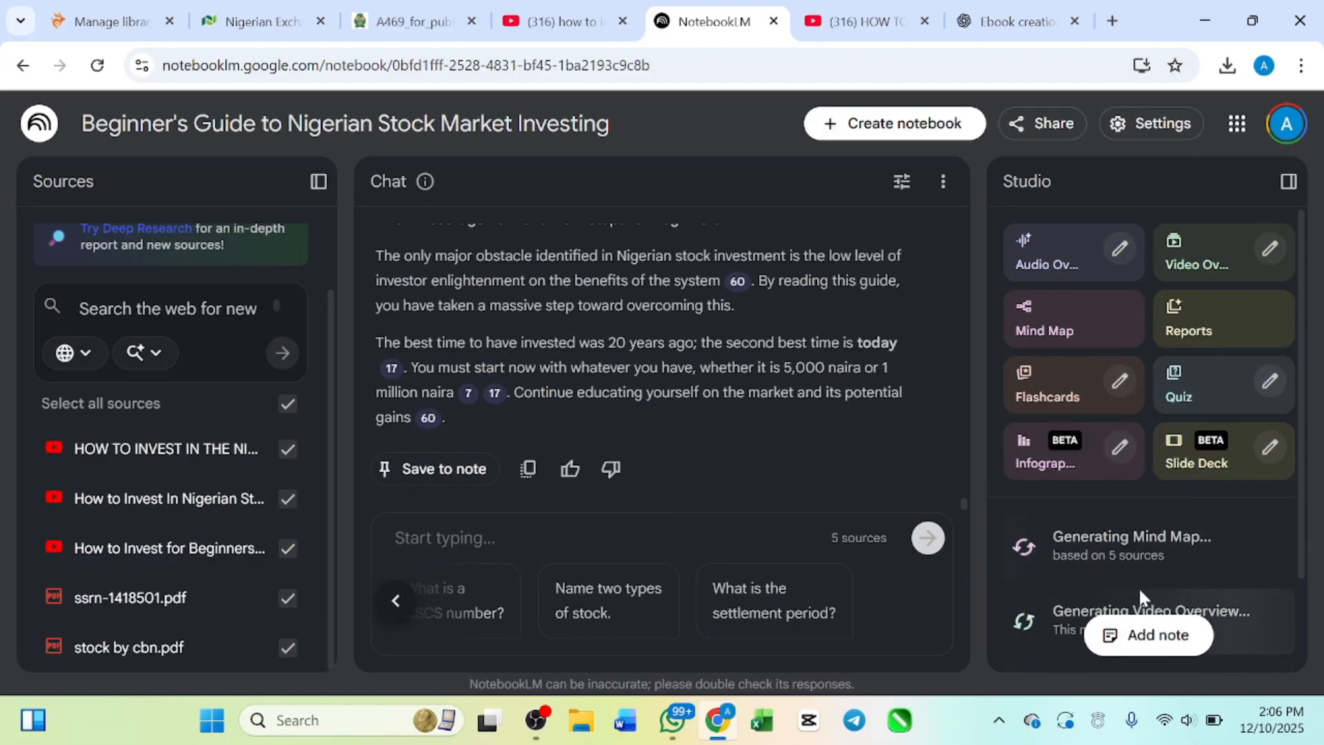
scroll(1139, 586, down, 2)
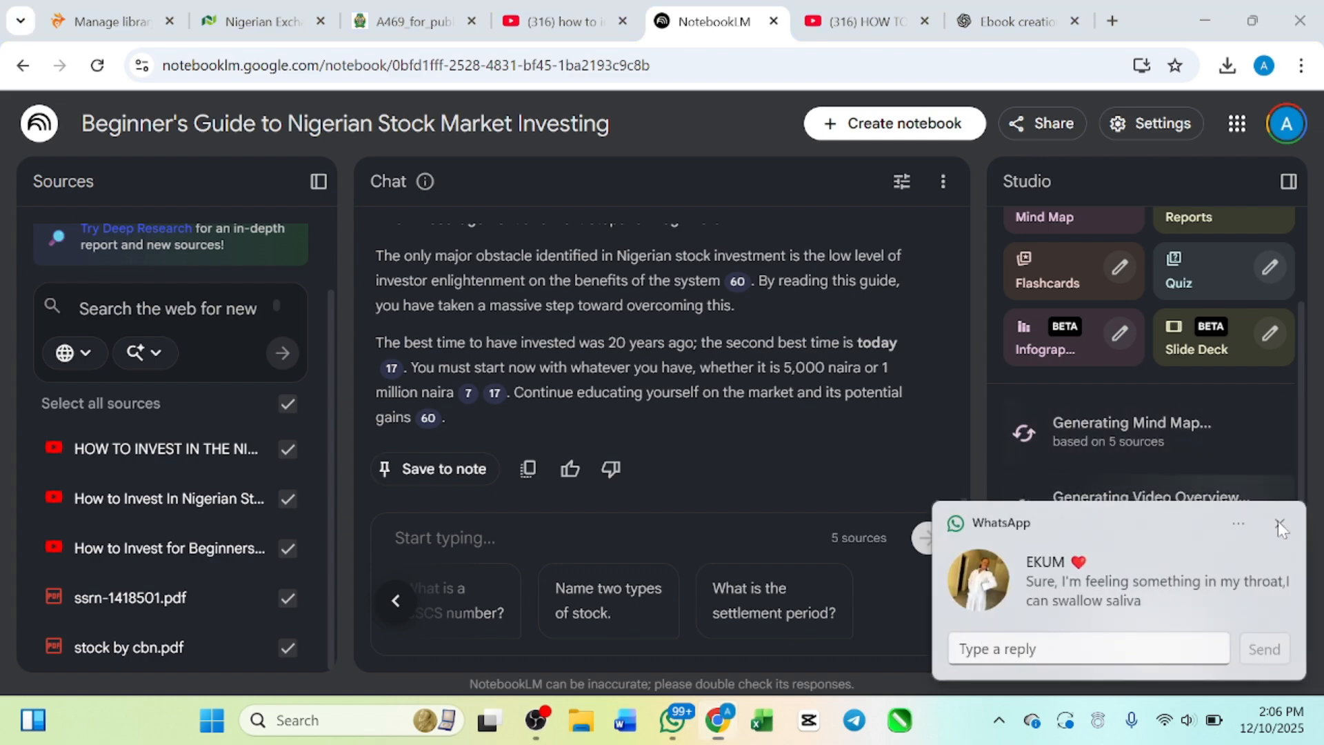
click(1278, 522)
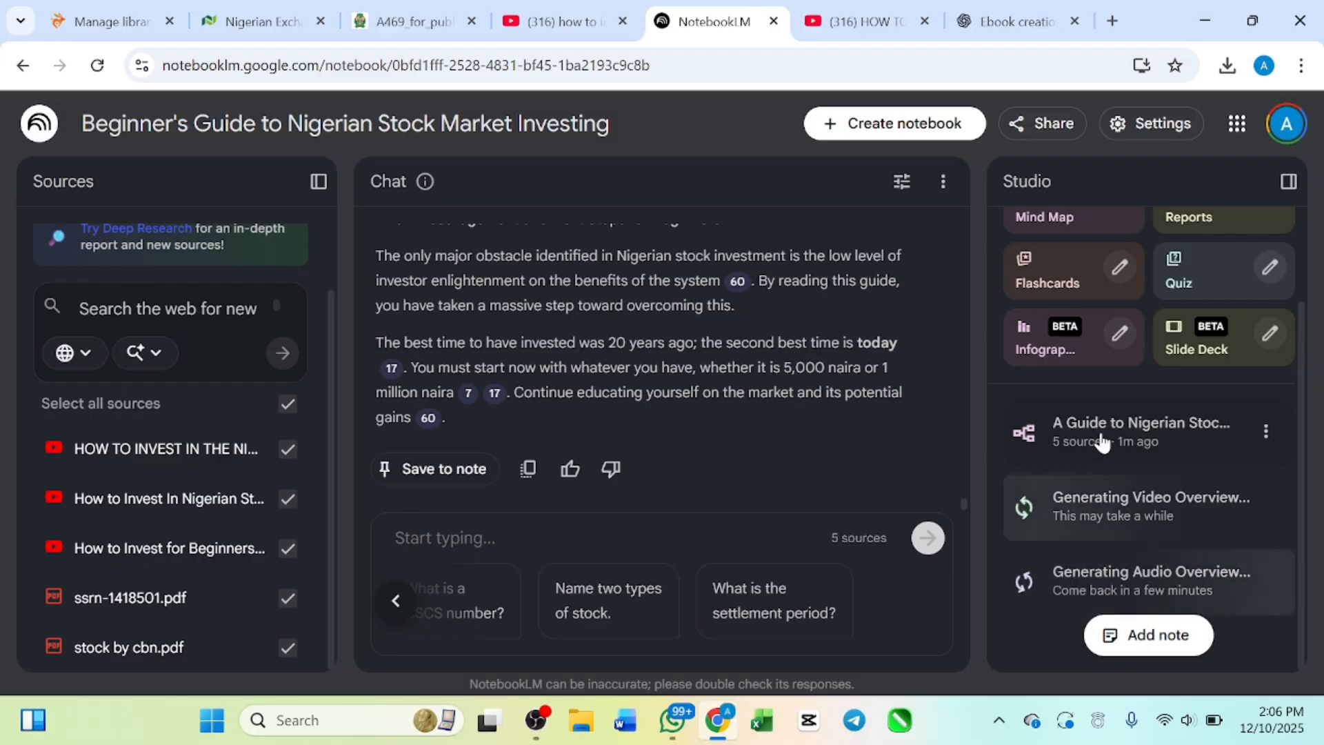
Step: Open the generated mind map, examine its main branches on investing in the Nigerian stock market, and close it
scroll(650, 325, up, 5)
scroll(622, 309, up, 15)
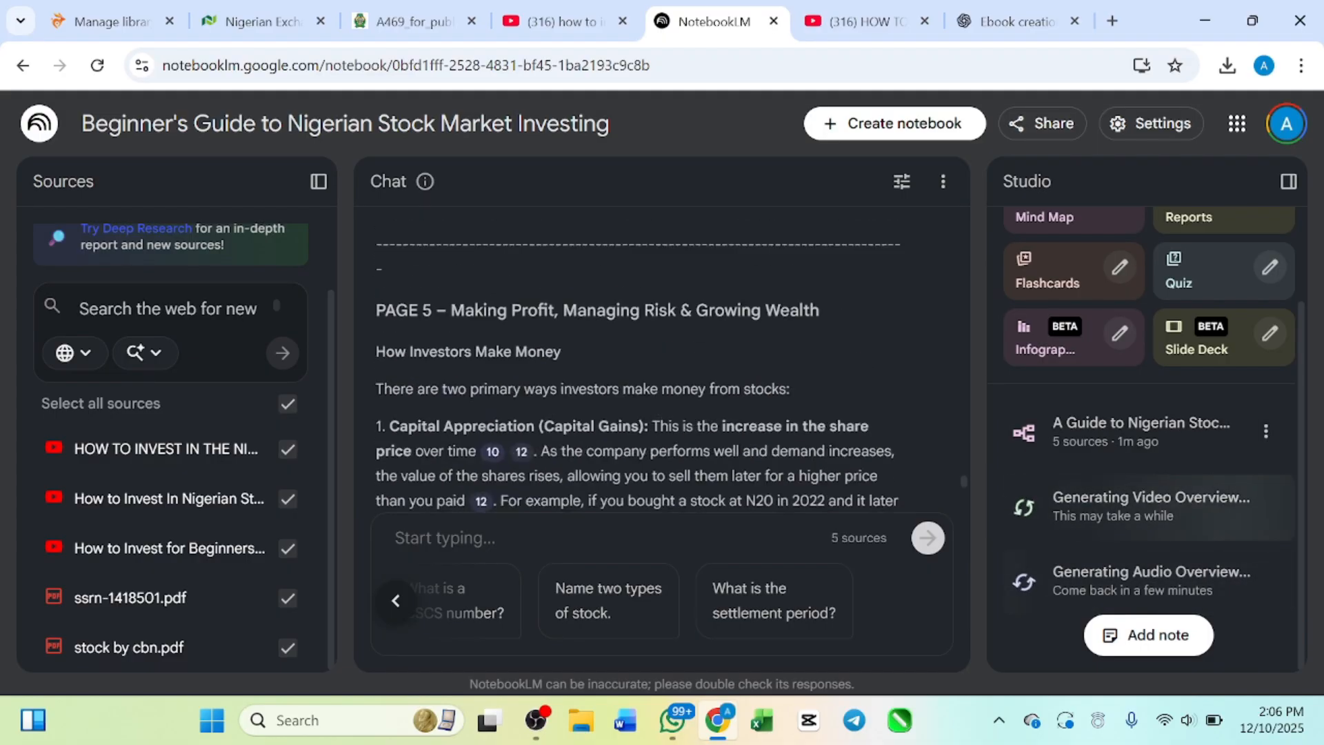
scroll(622, 304, up, 10)
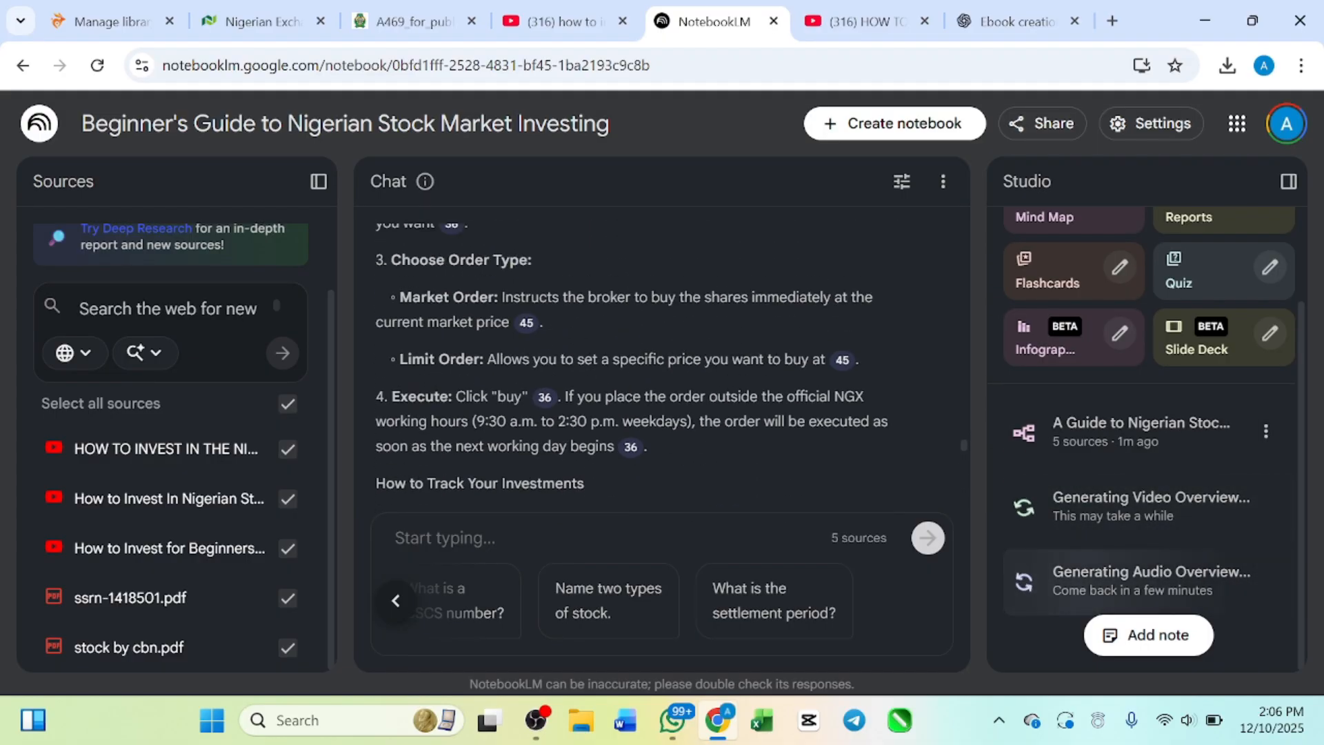
click(1088, 436)
scroll(675, 382, up, 2)
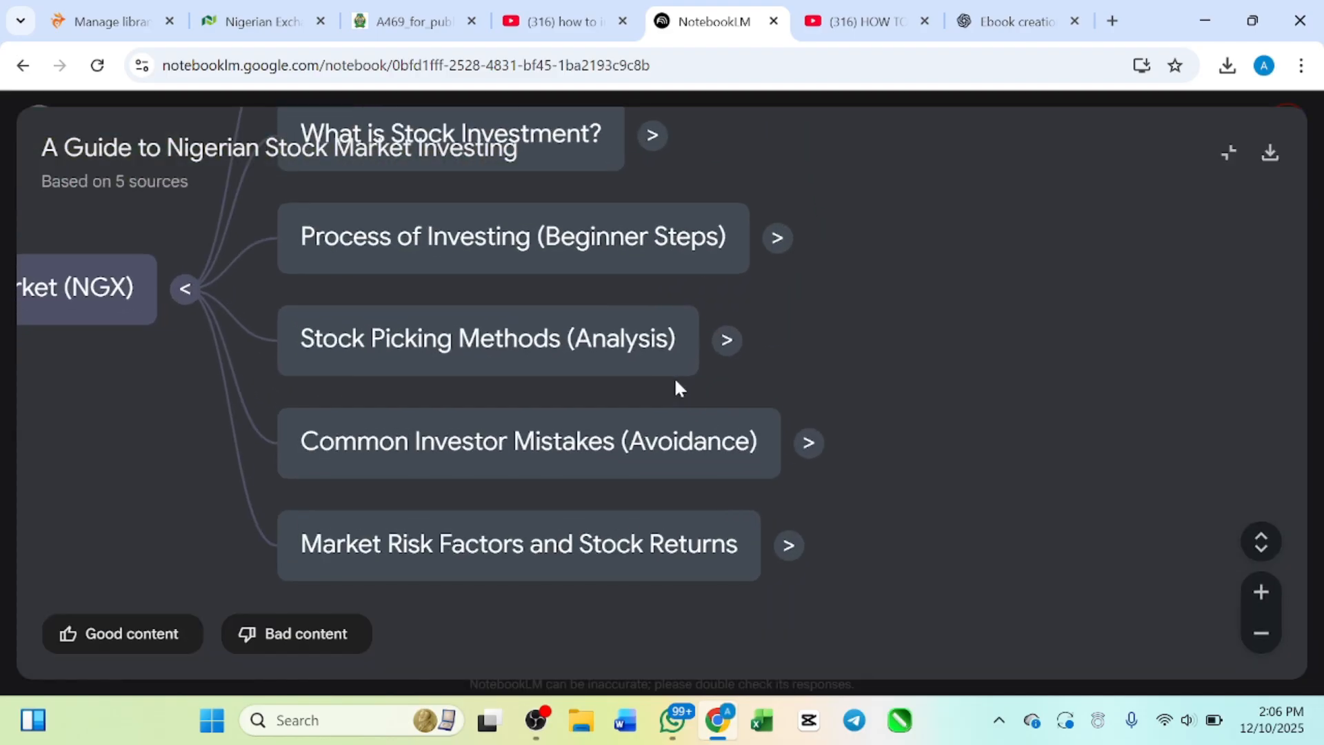
scroll(676, 381, down, 1)
scroll(675, 380, down, 4)
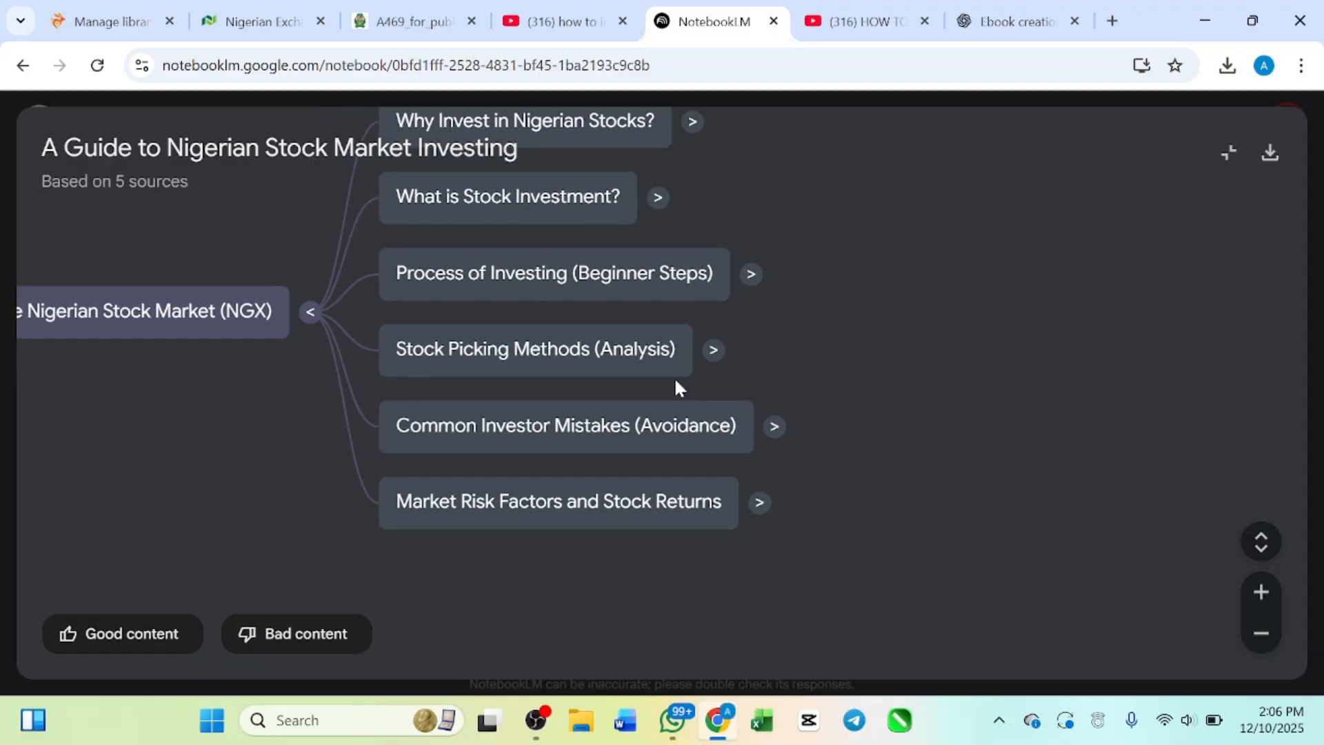
scroll(675, 386, down, 1)
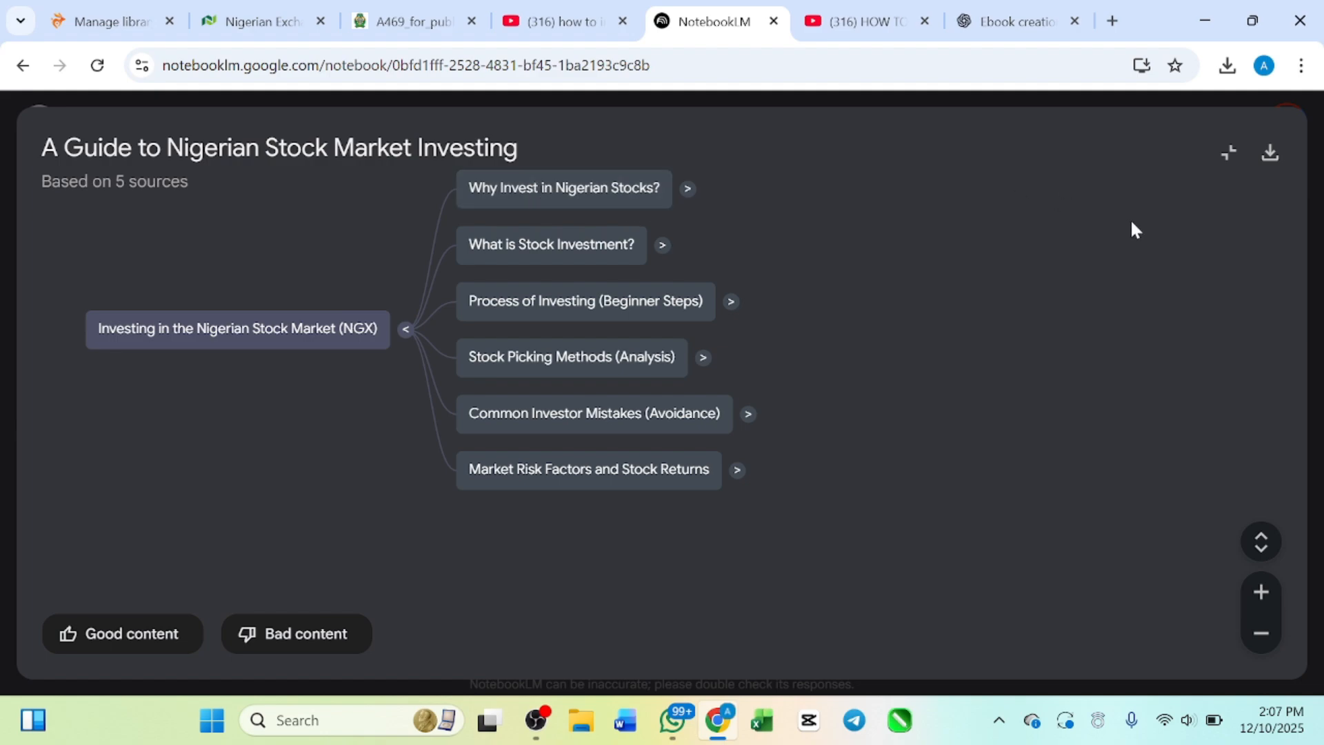
click(1231, 155)
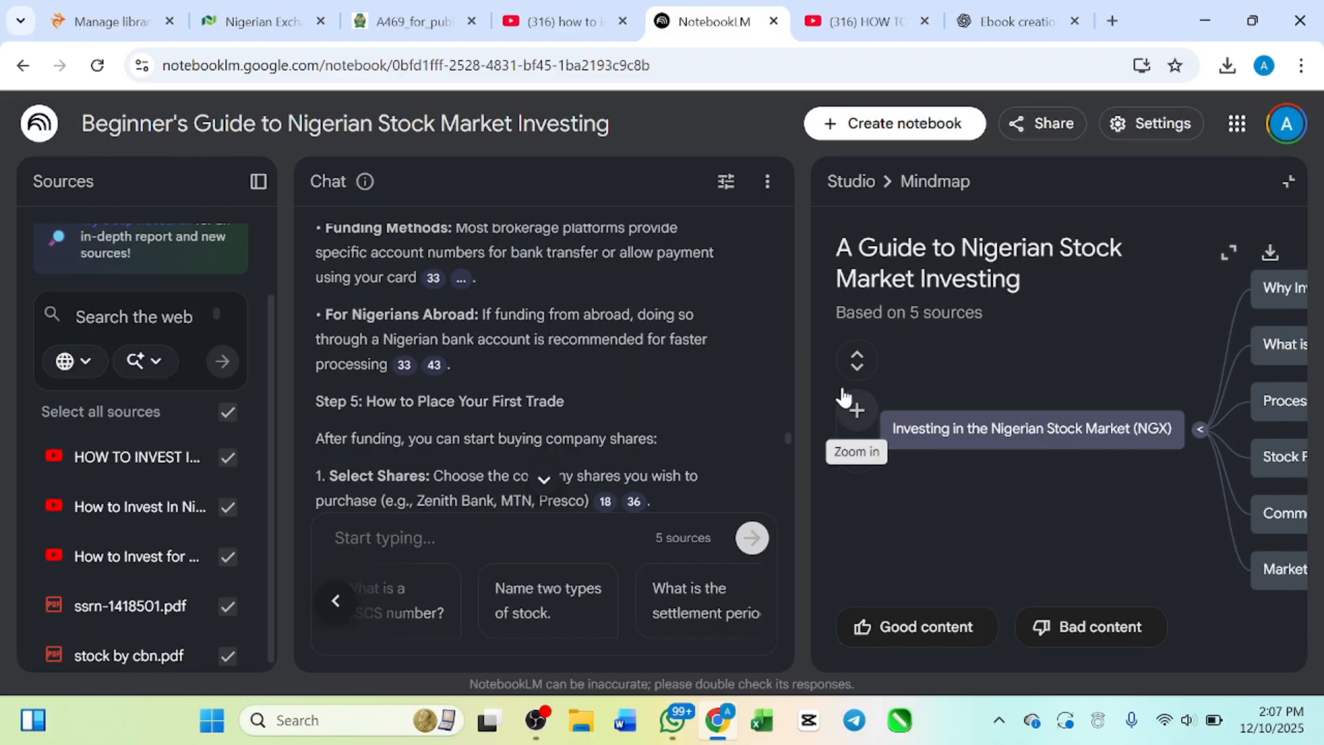
click(1288, 181)
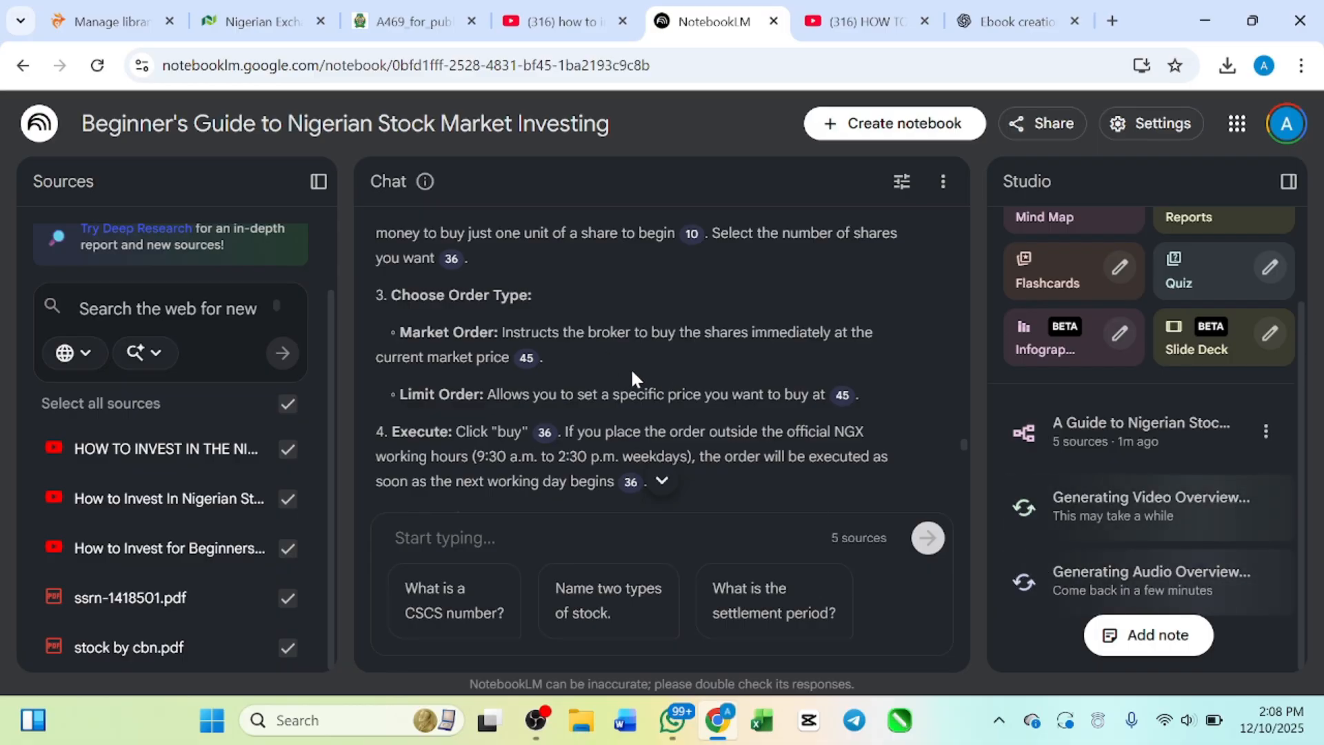
Step: Go back to the beginning of the generated ebook, at its title and Page 1 introduction
scroll(631, 372, up, 3)
scroll(630, 366, up, 10)
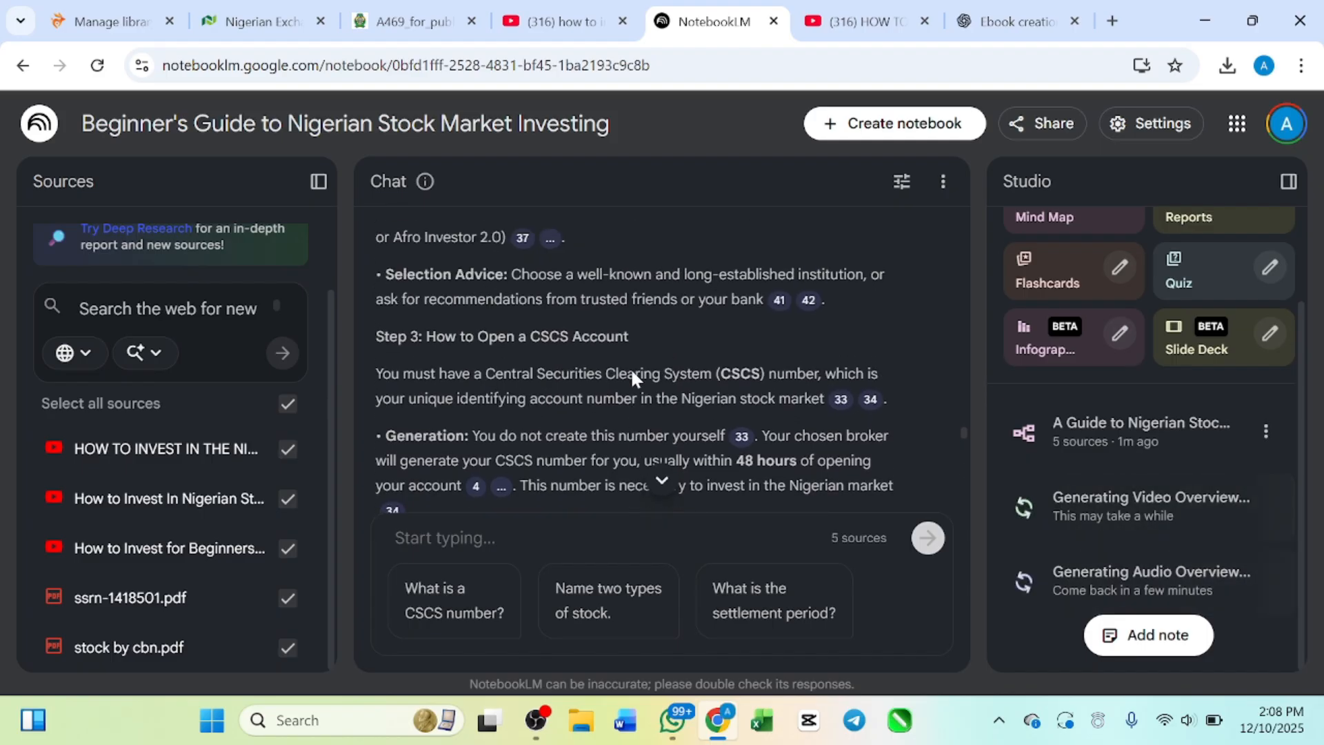
scroll(630, 367, up, 8)
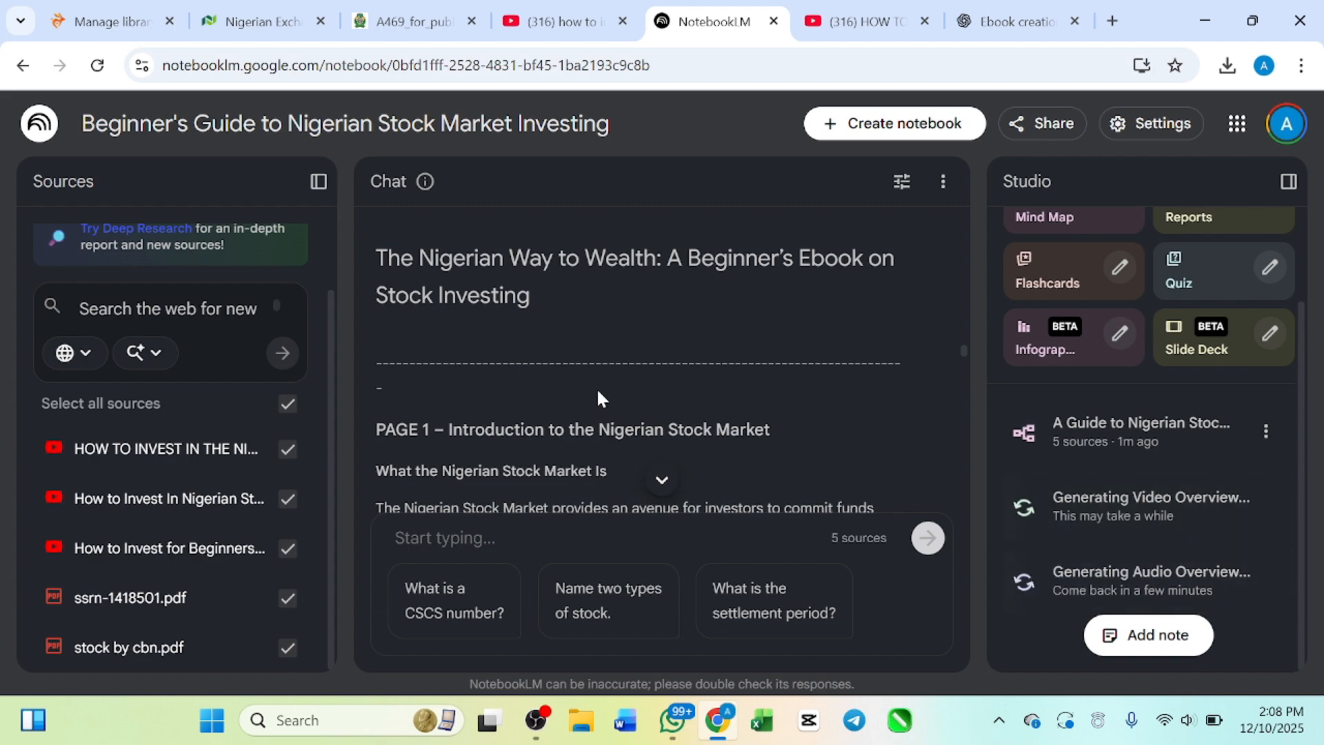
Step: Read Page 1 of the generated ebook, covering what the Nigerian Stock Market and the NGX are and the reasons to invest
scroll(597, 387, down, 1)
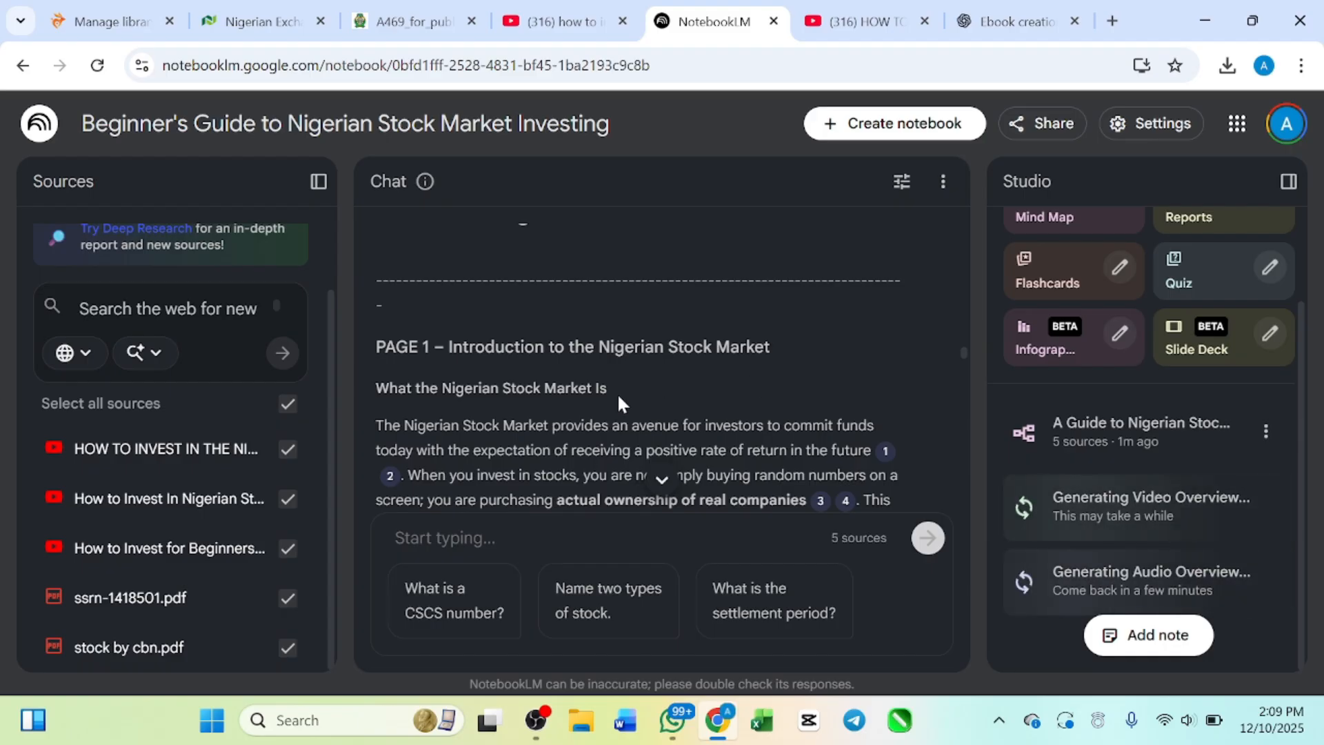
scroll(618, 418, down, 2)
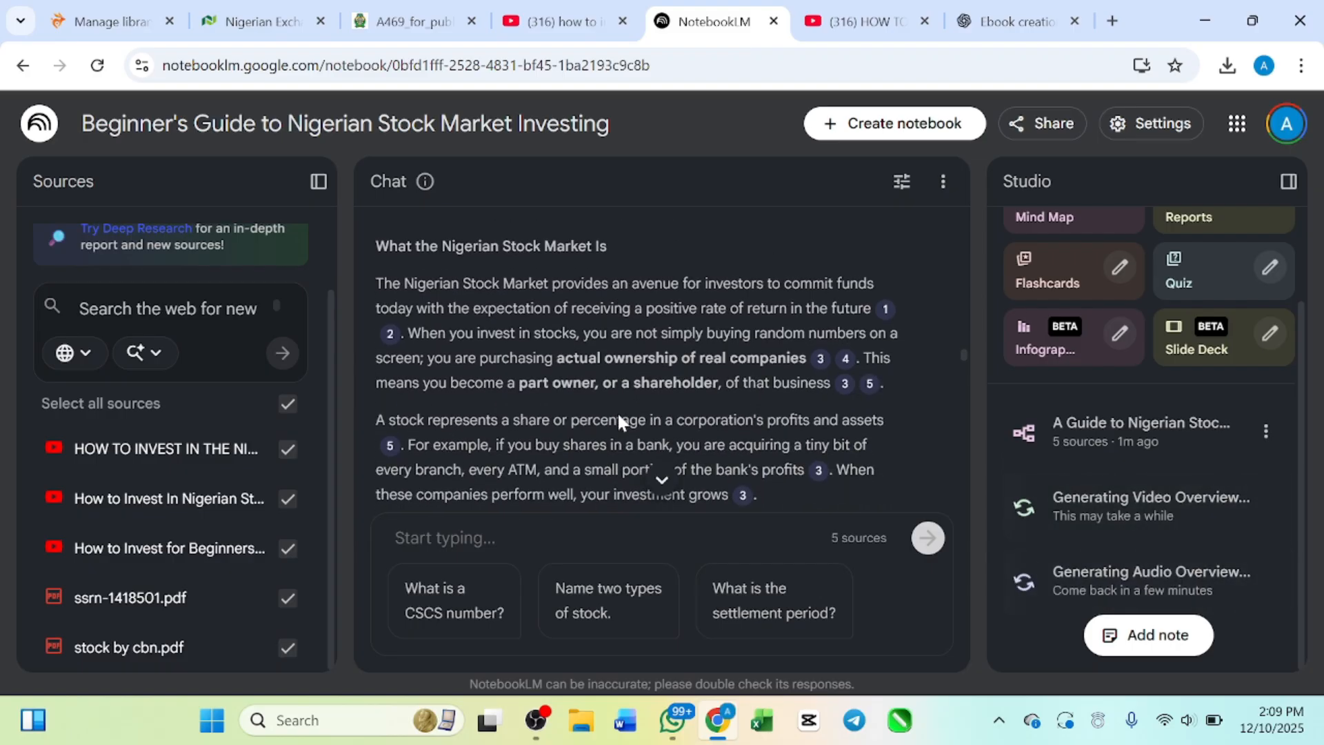
scroll(618, 420, down, 1)
scroll(618, 419, up, 2)
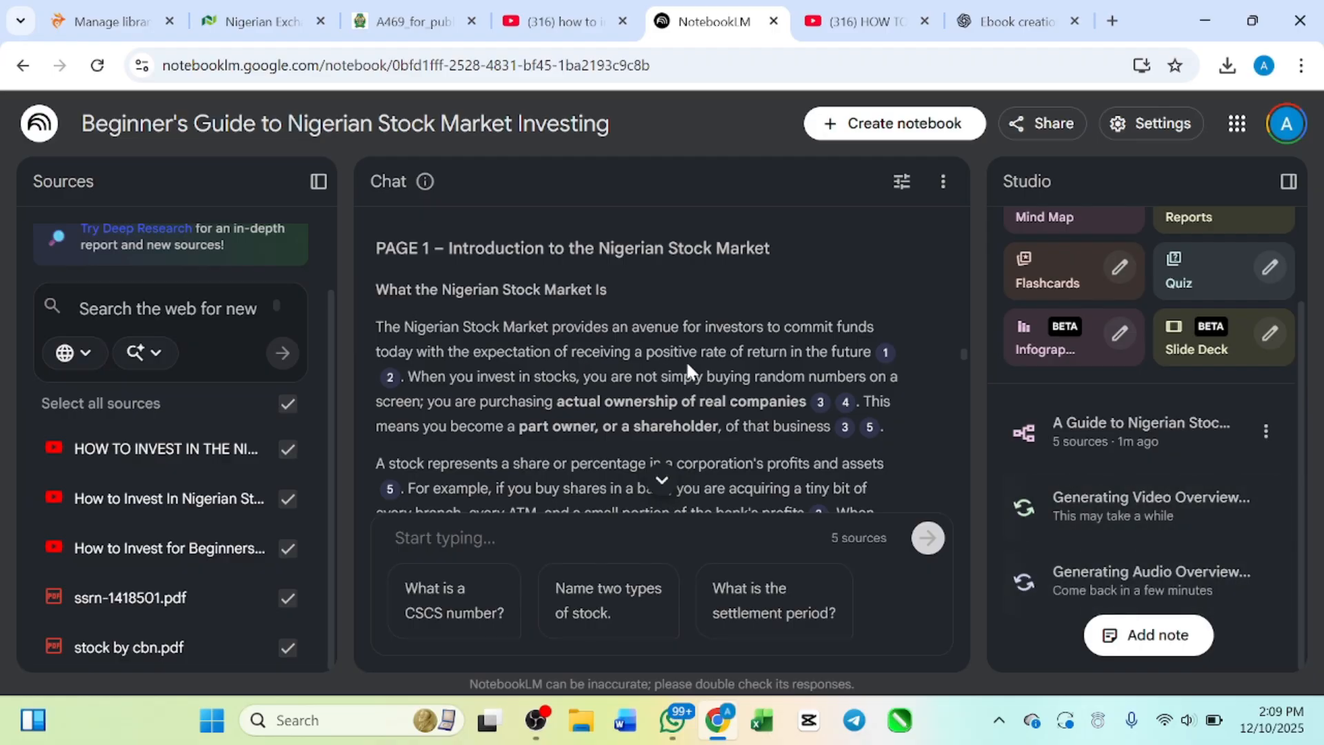
scroll(685, 360, down, 1)
scroll(662, 360, down, 1)
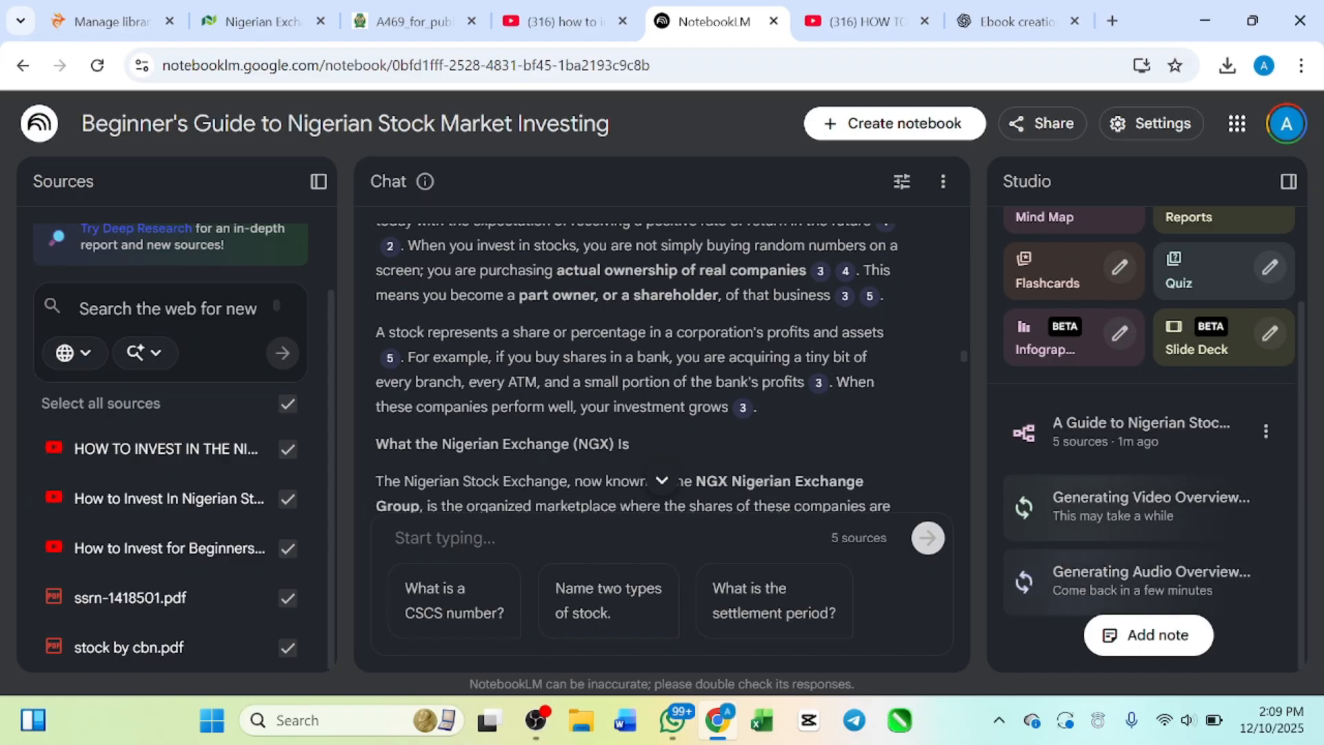
scroll(662, 359, up, 1)
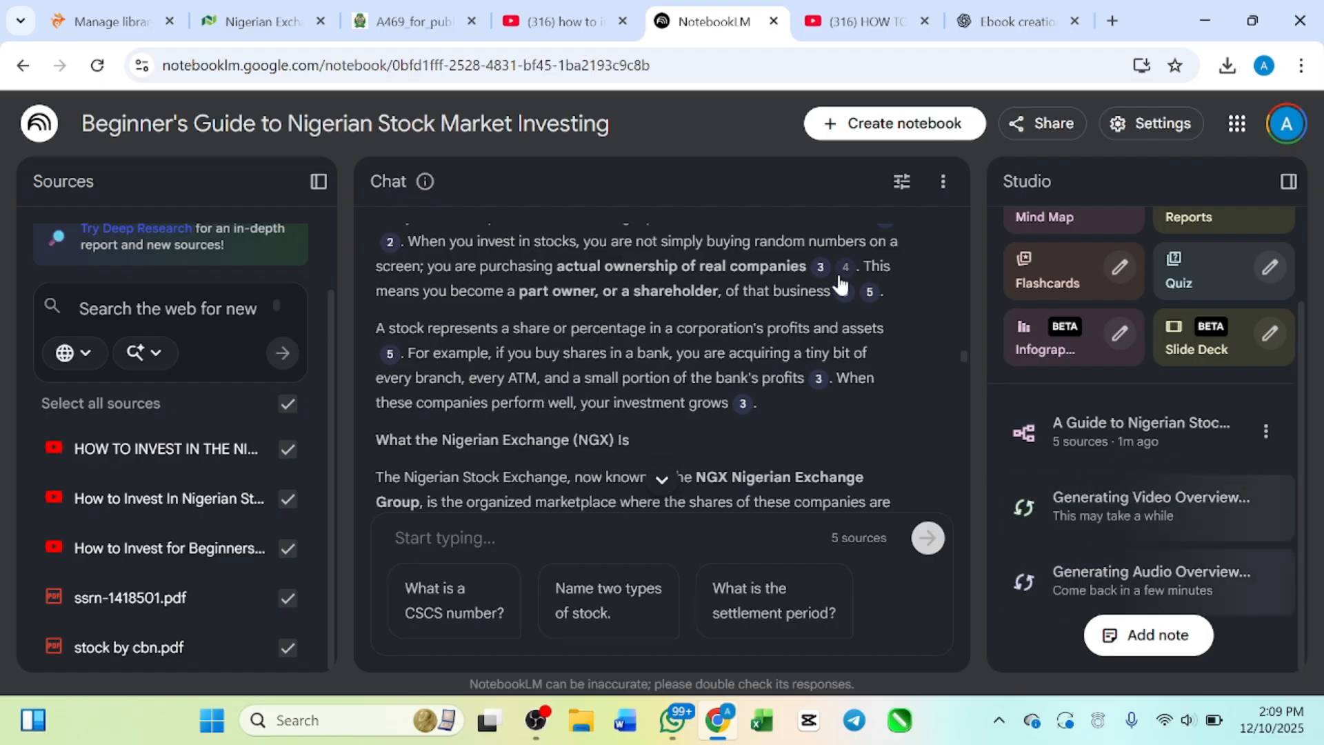
mouse_move(842, 290)
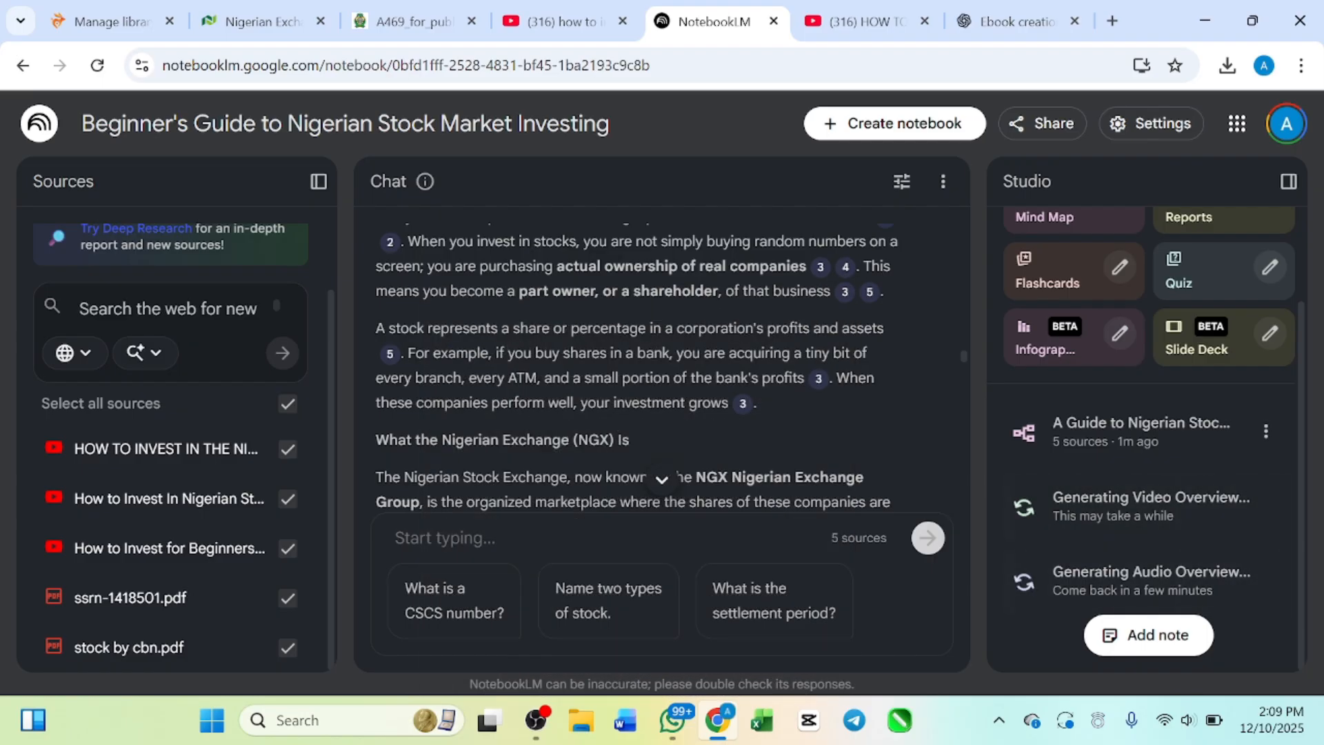
scroll(508, 307, down, 1)
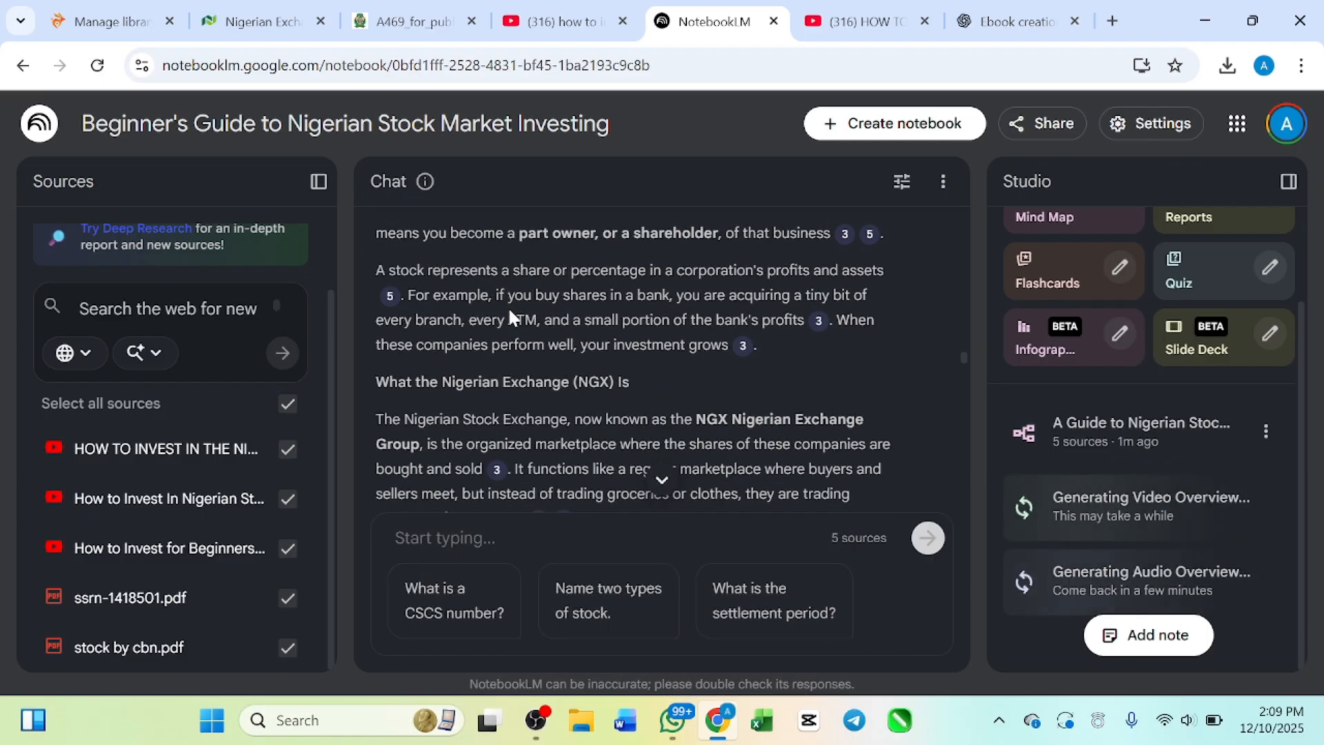
scroll(423, 284, up, 4)
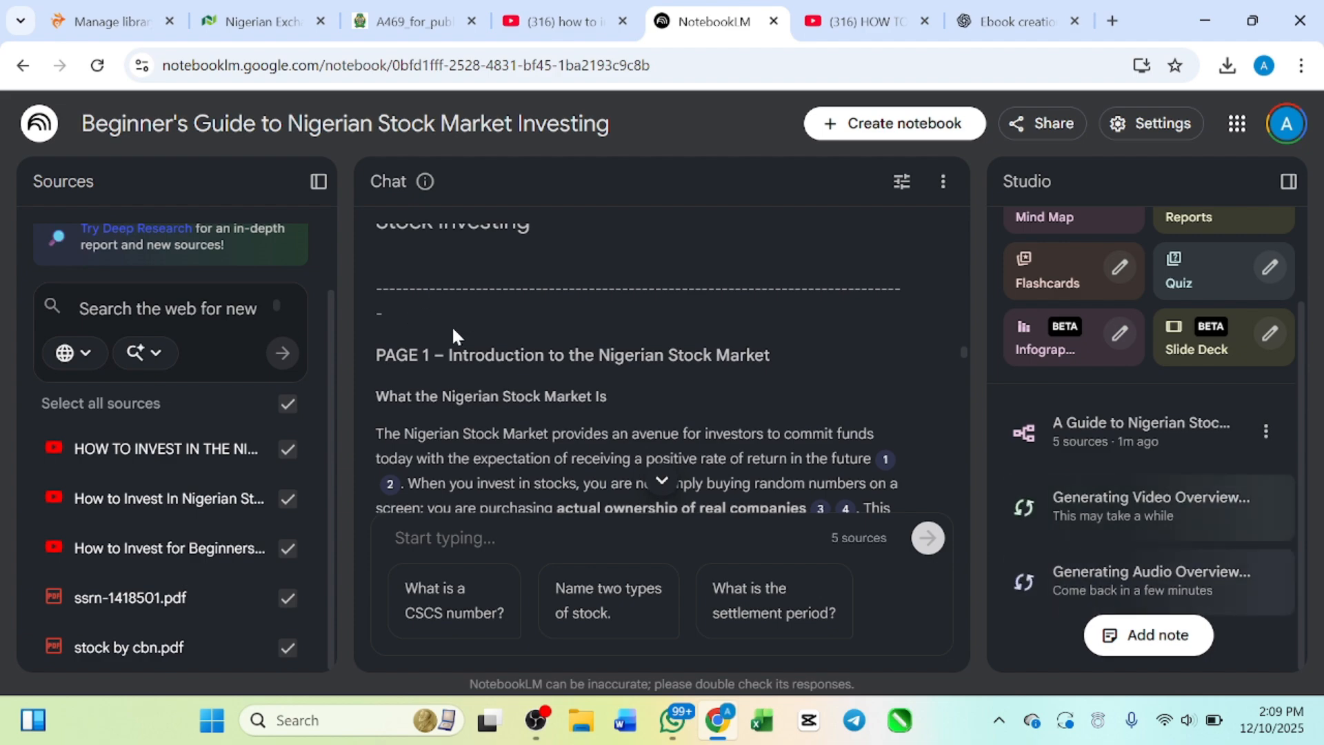
scroll(450, 328, down, 10)
scroll(450, 328, down, 10)
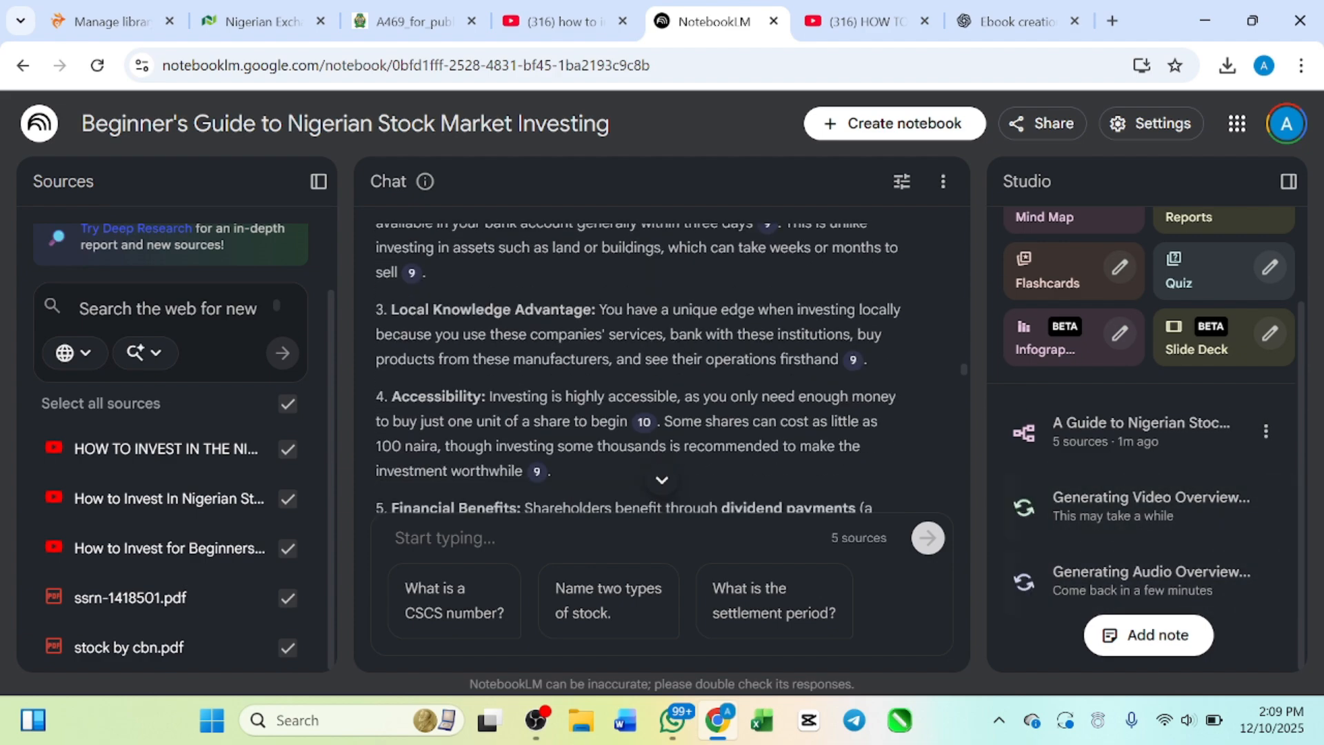
Step: Review the transition from Page 1 to Page 2 of the ebook, rechecking the introduction and the section on who the ebook is for
scroll(450, 328, down, 1)
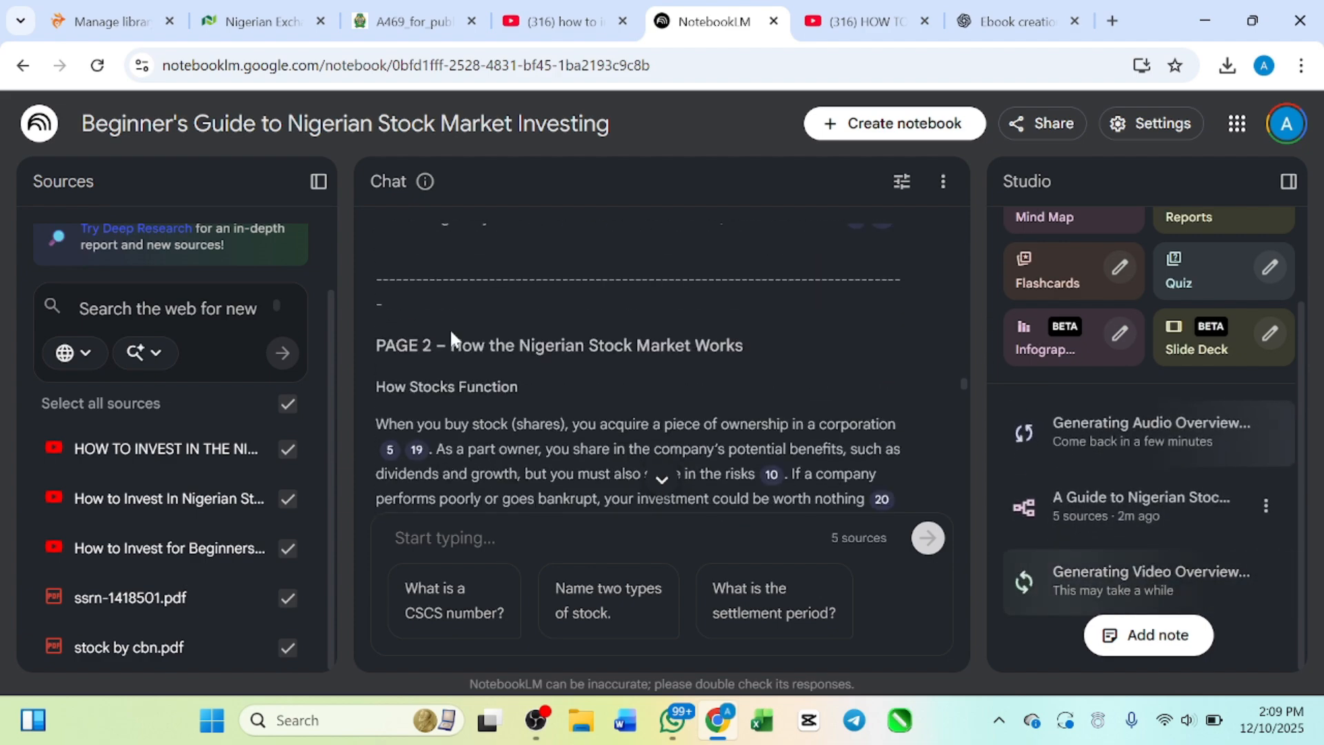
scroll(449, 328, up, 3)
scroll(767, 431, down, 2)
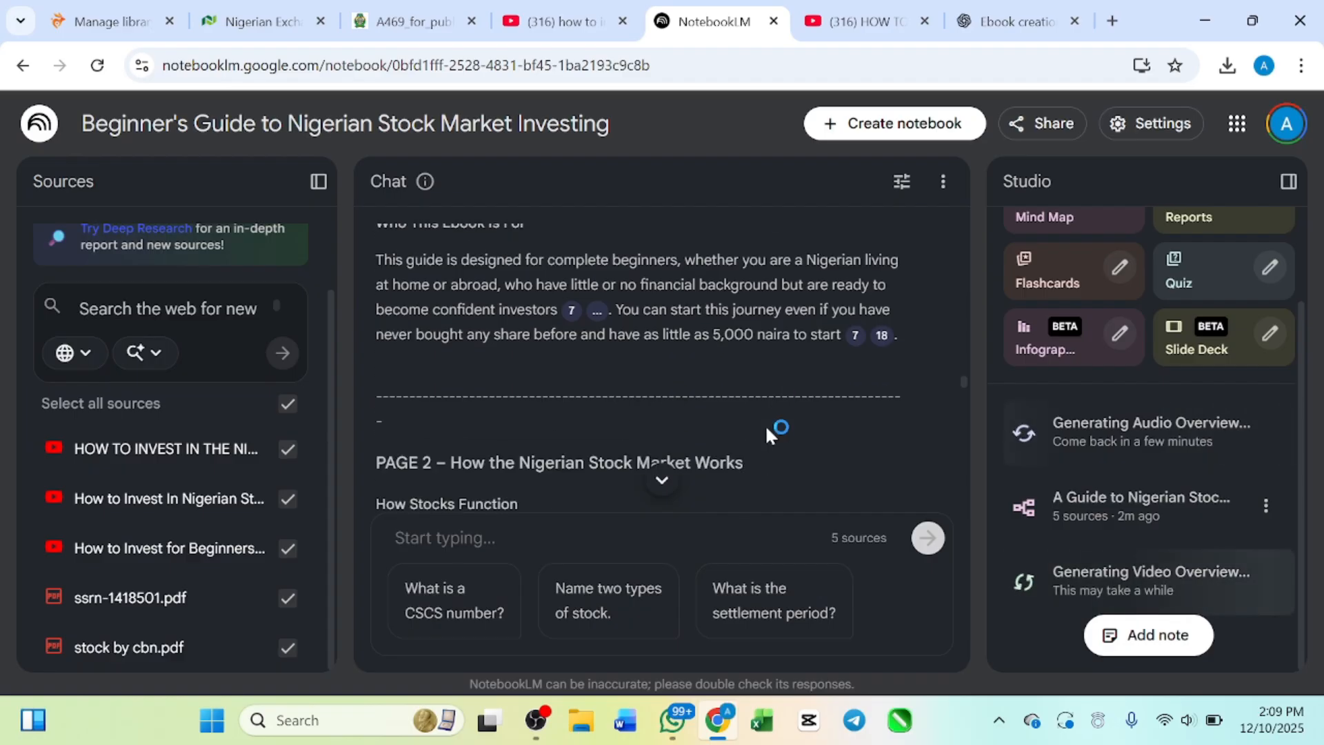
scroll(767, 431, down, 1)
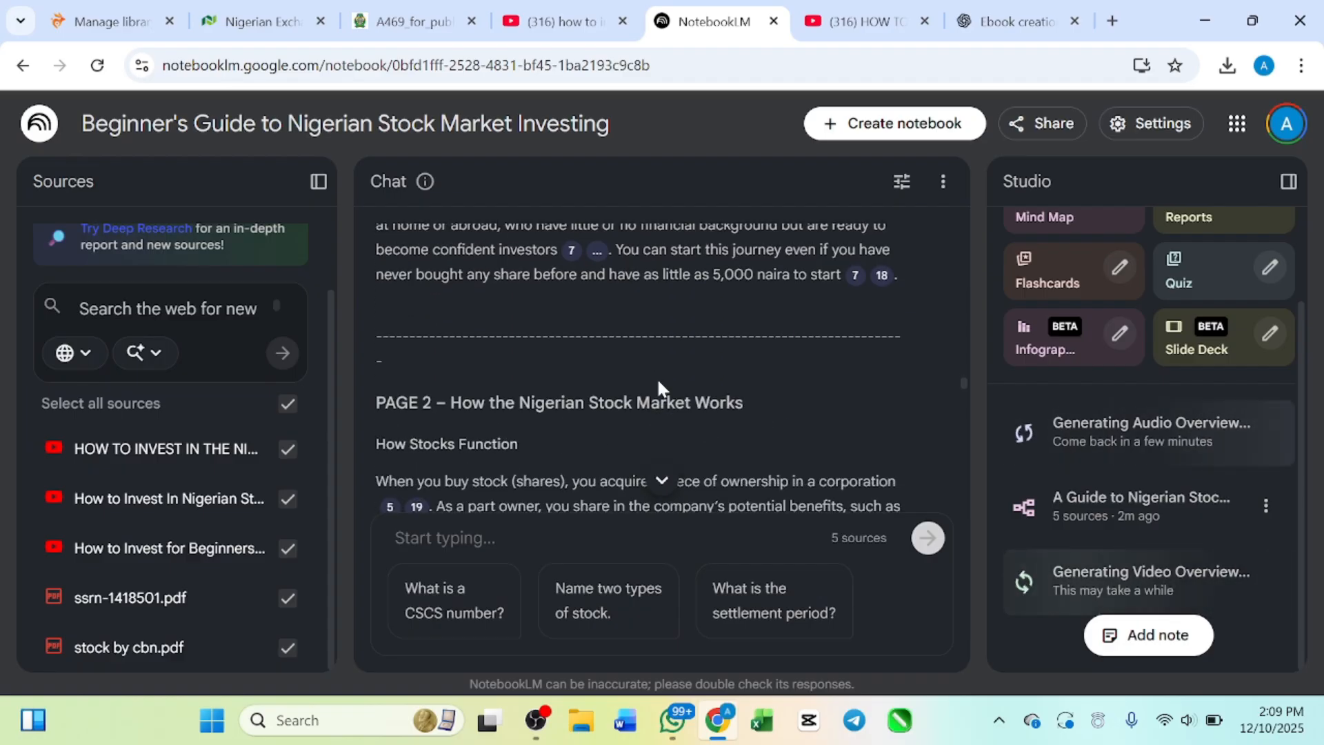
scroll(656, 378, down, 5)
scroll(656, 378, up, 8)
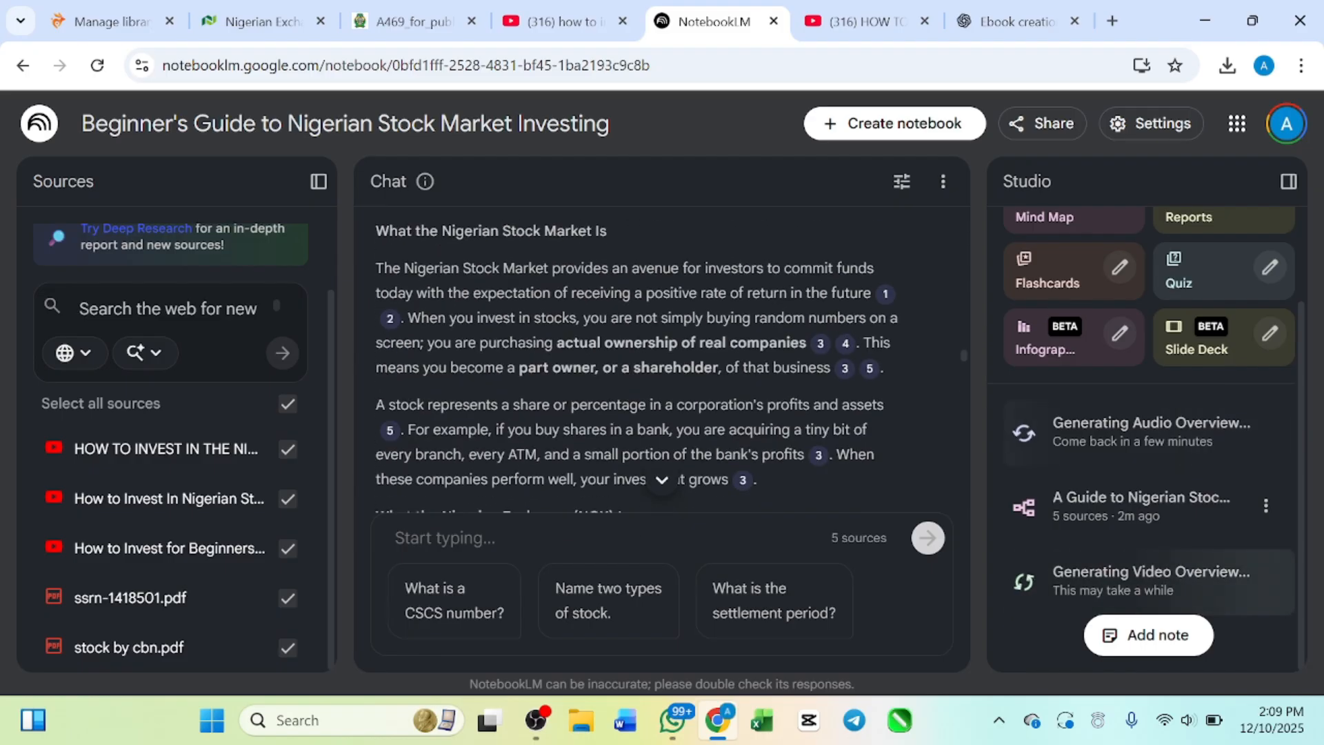
scroll(656, 378, up, 3)
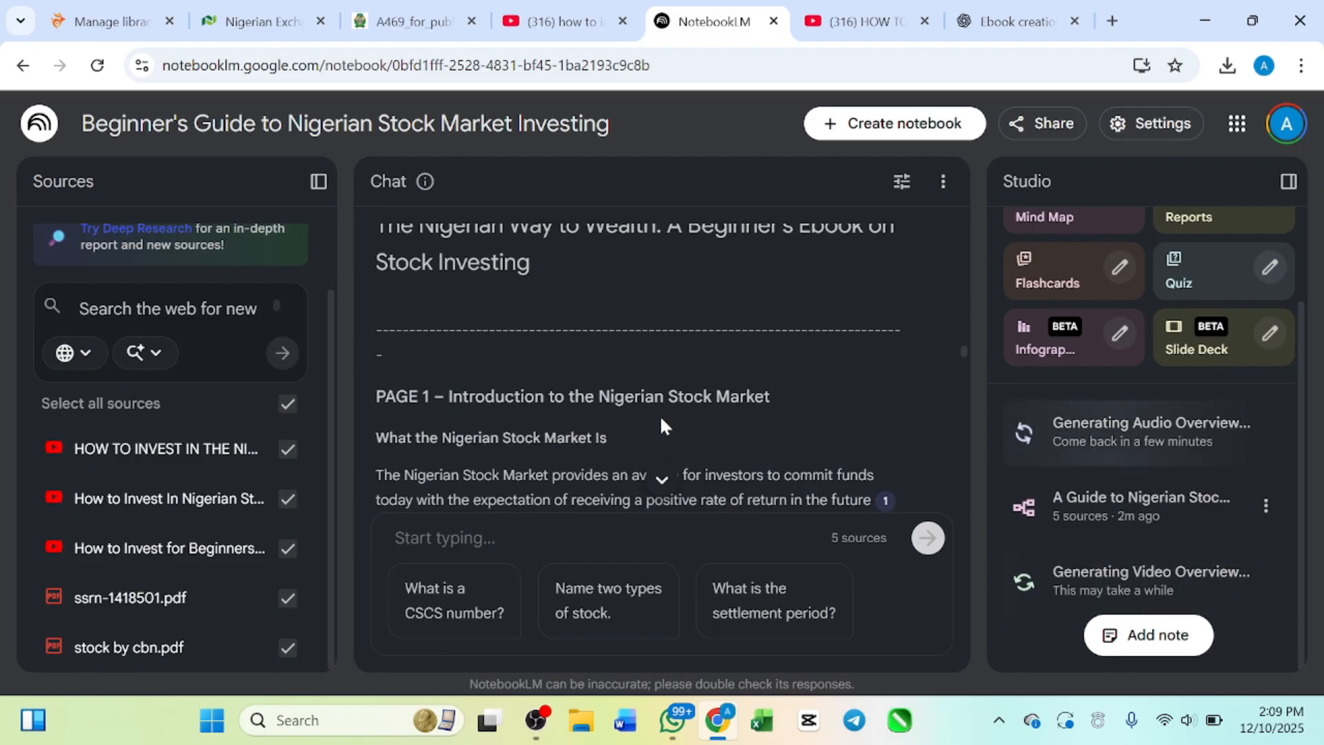
scroll(673, 411, down, 2)
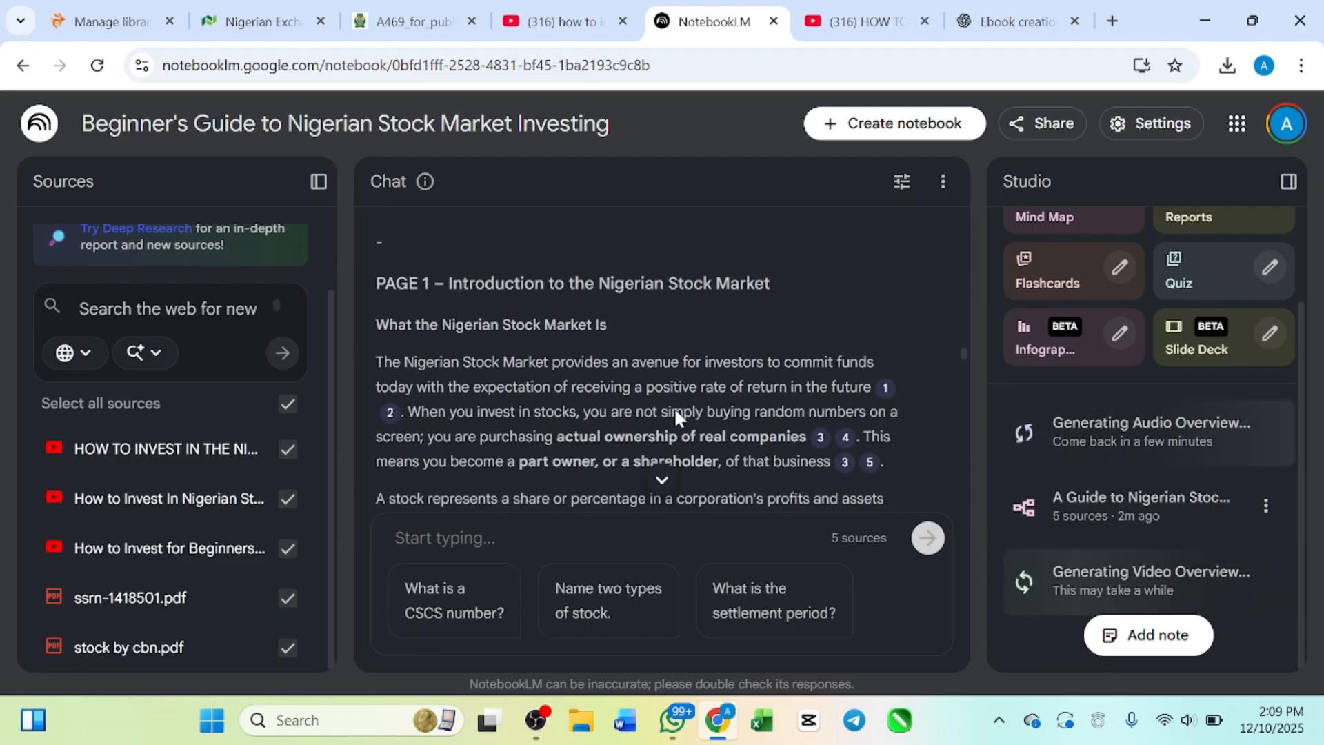
scroll(673, 407, down, 10)
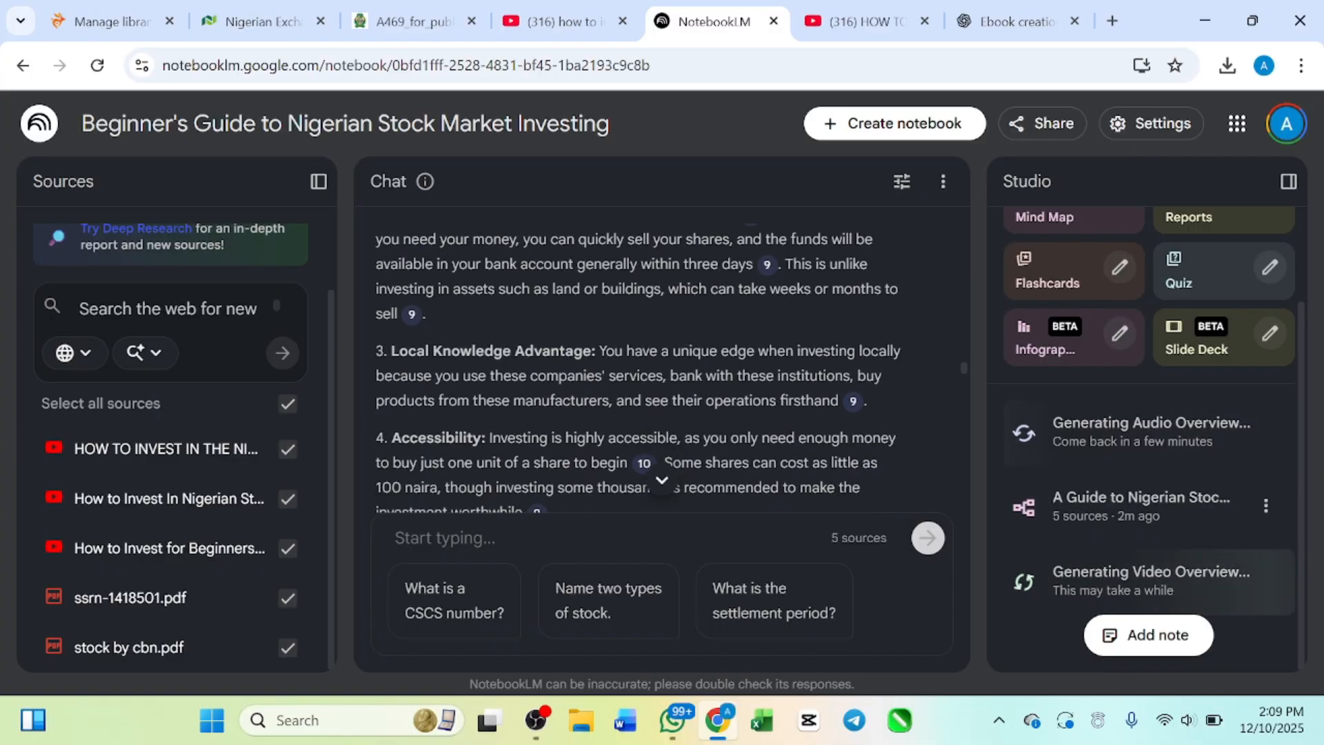
scroll(673, 407, down, 10)
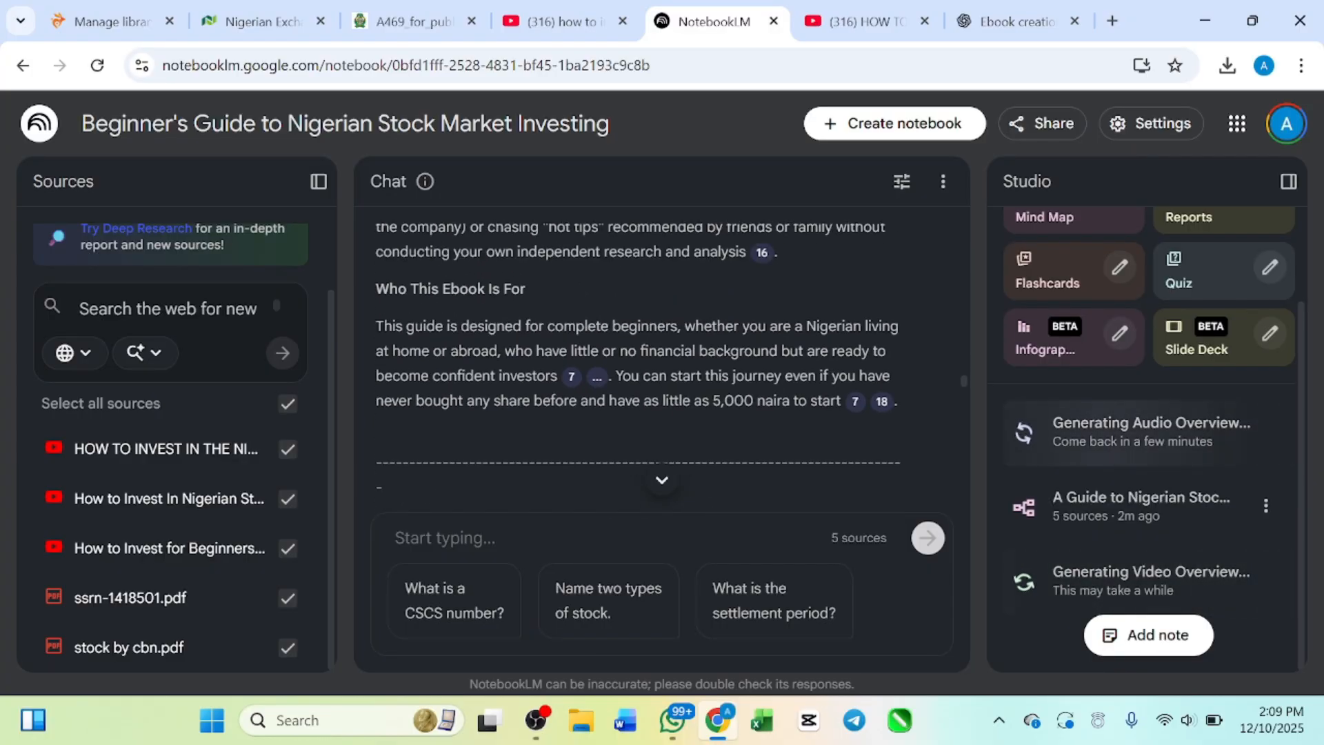
scroll(673, 407, up, 2)
scroll(673, 406, down, 5)
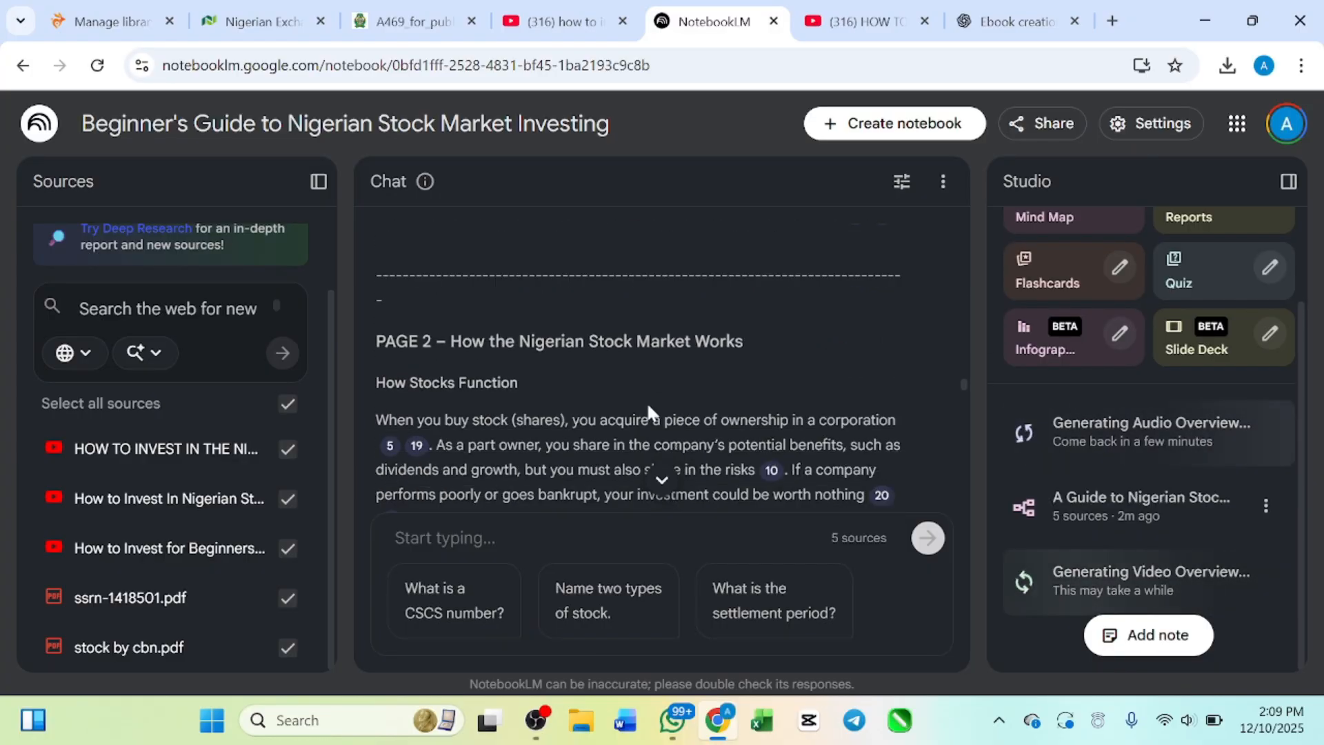
Step: Read Page 2 on how the Nigerian stock market works, including the primary and secondary markets table and the key market terms
scroll(640, 371, down, 1)
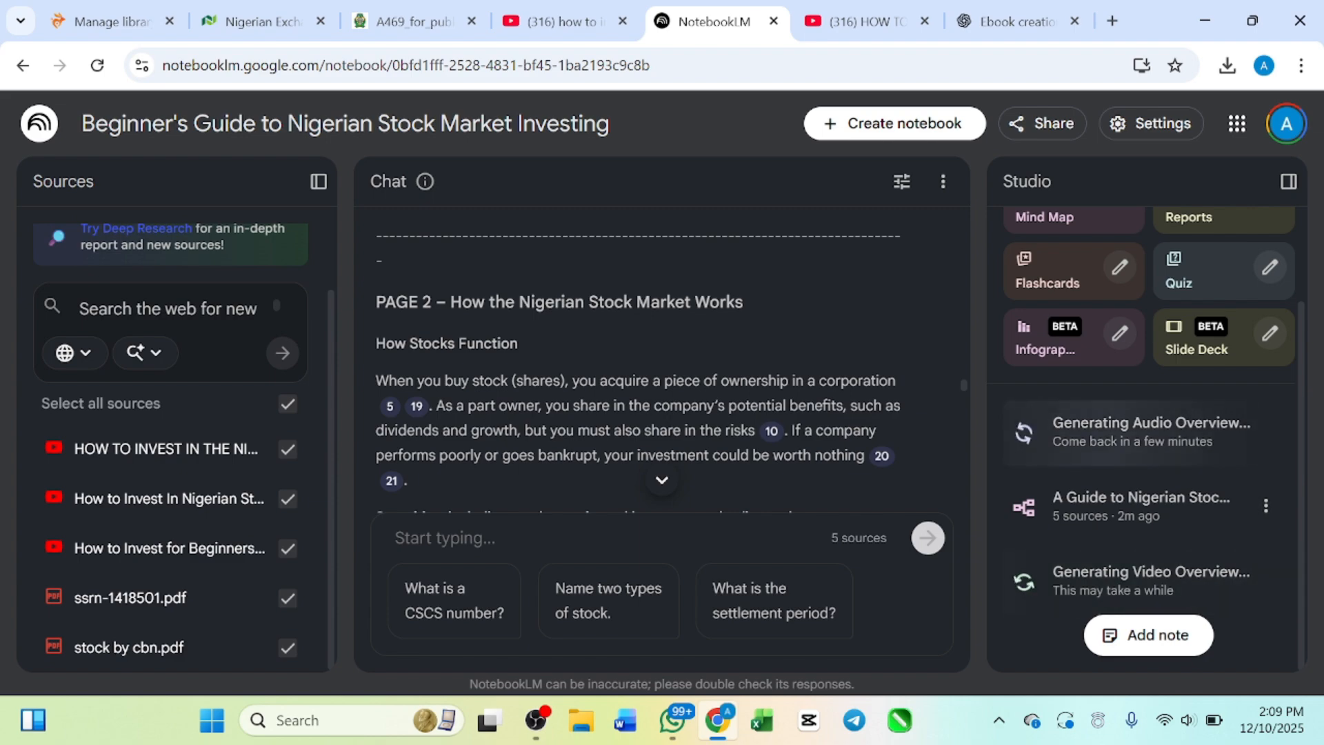
scroll(662, 360, down, 1)
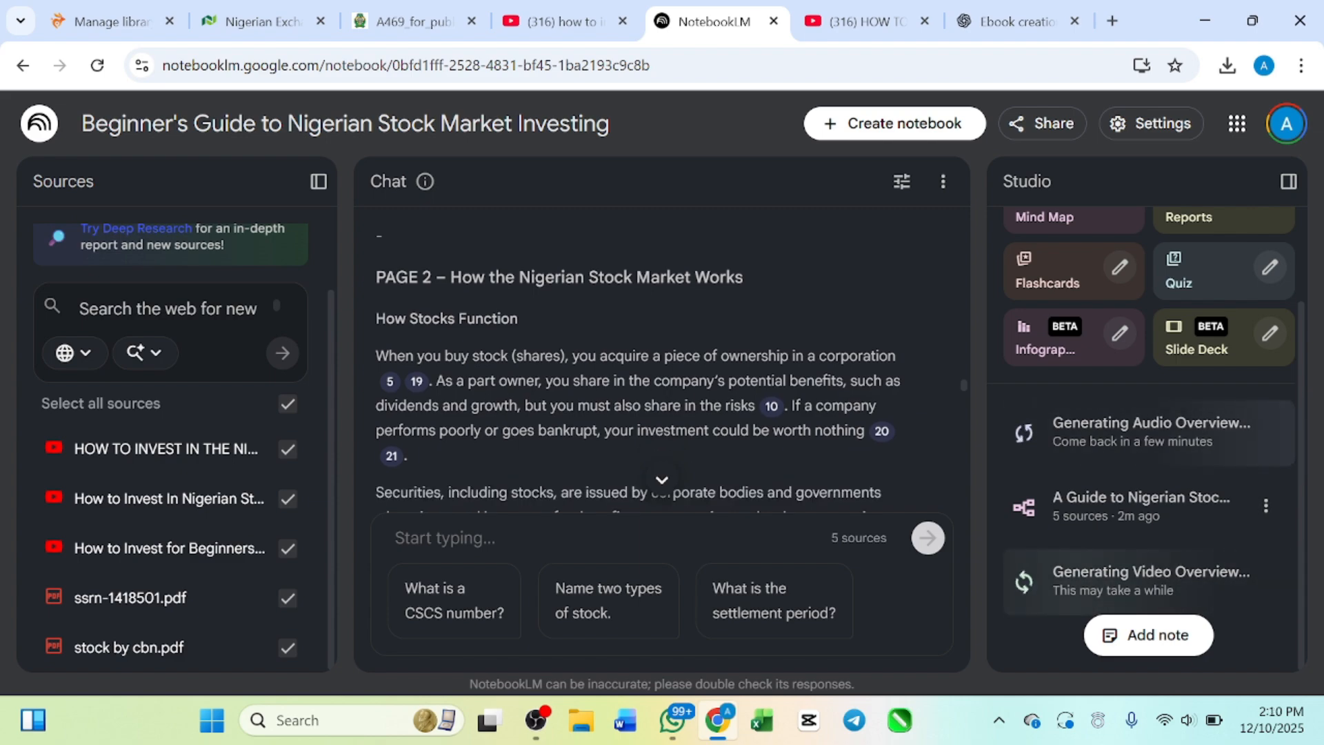
scroll(717, 422, down, 1)
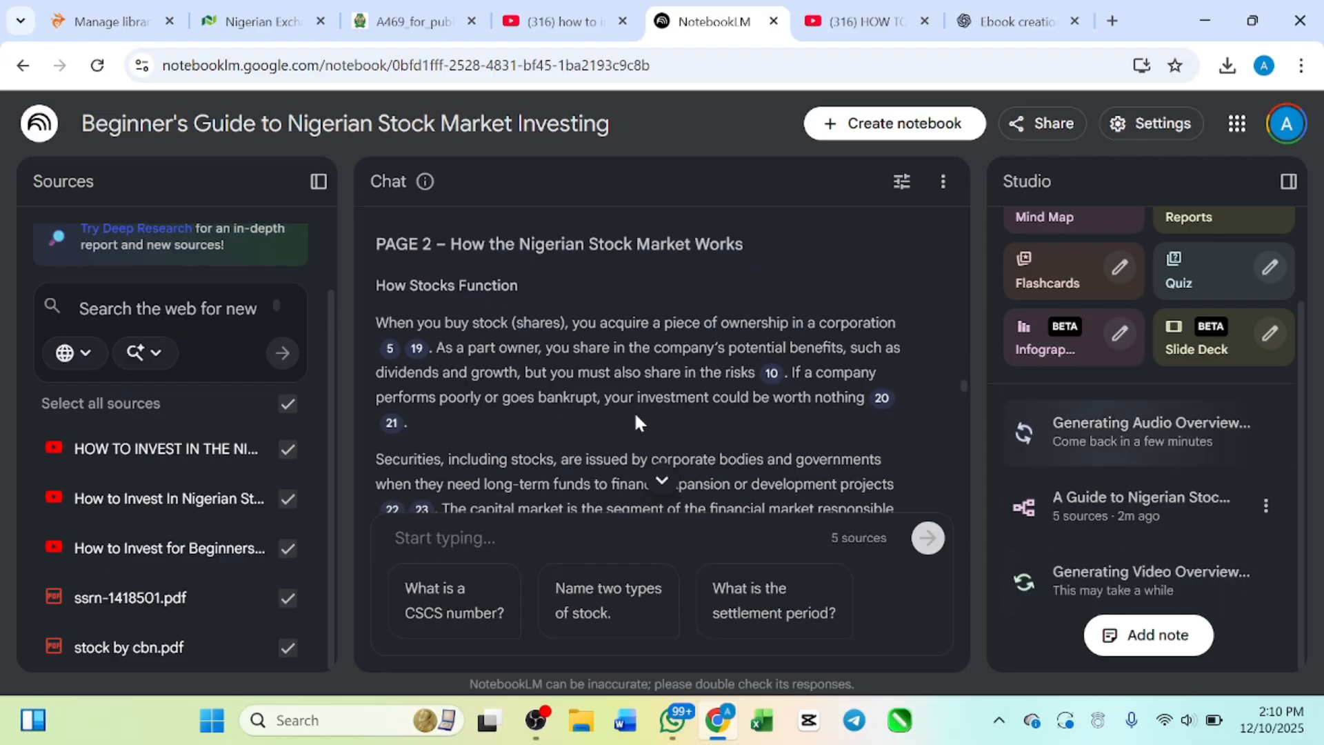
scroll(635, 411, down, 10)
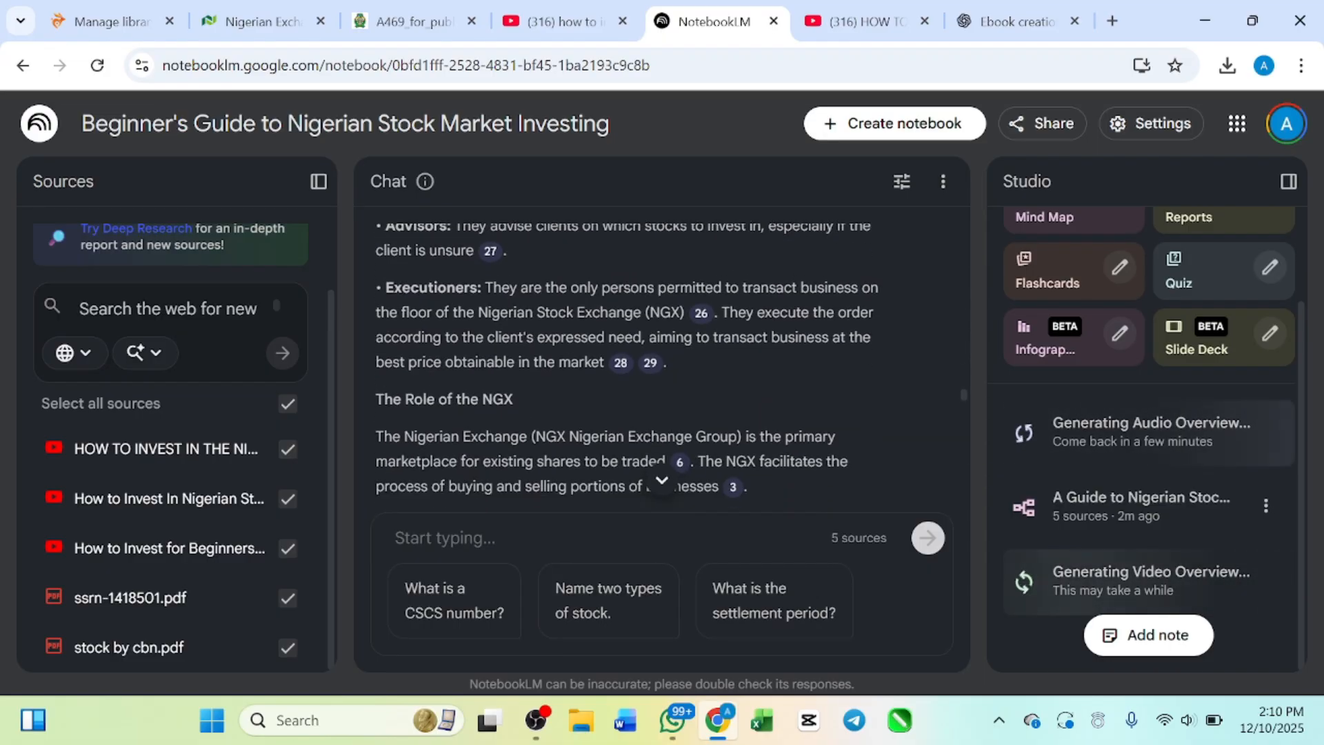
scroll(634, 411, down, 8)
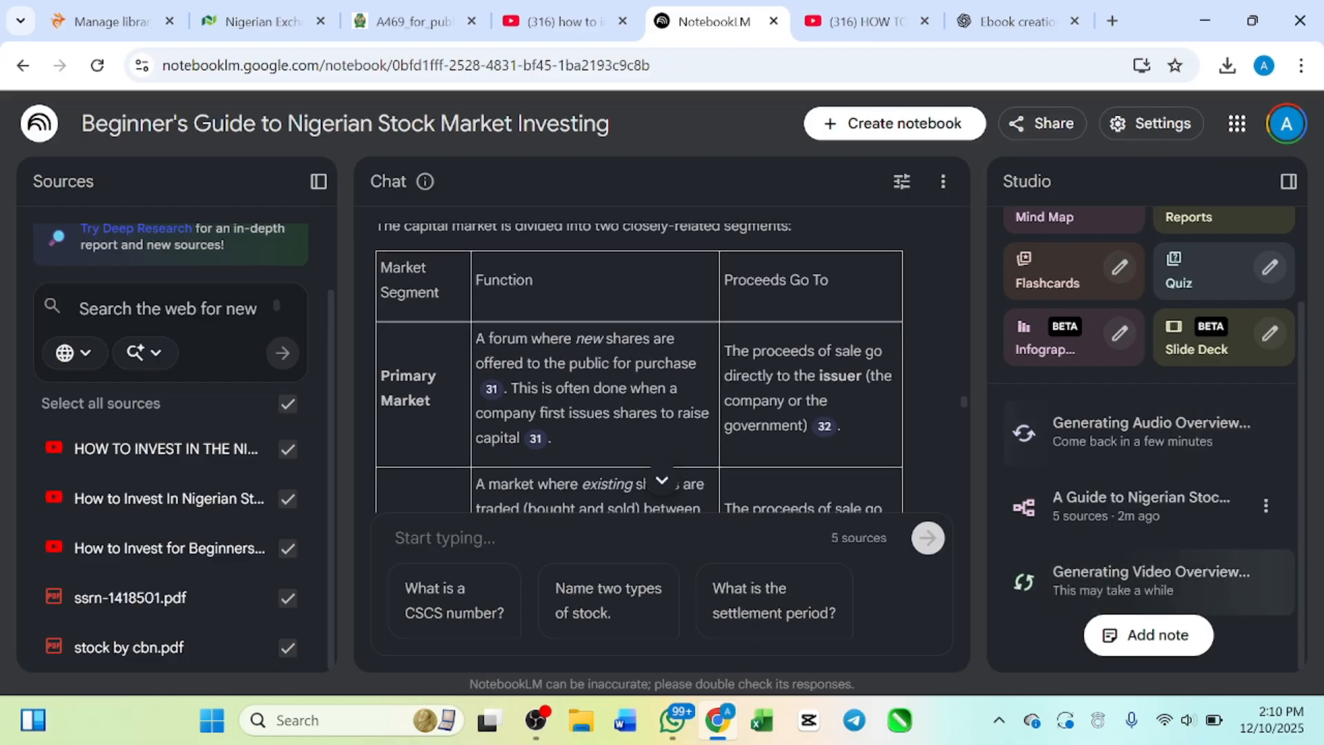
scroll(547, 335, up, 1)
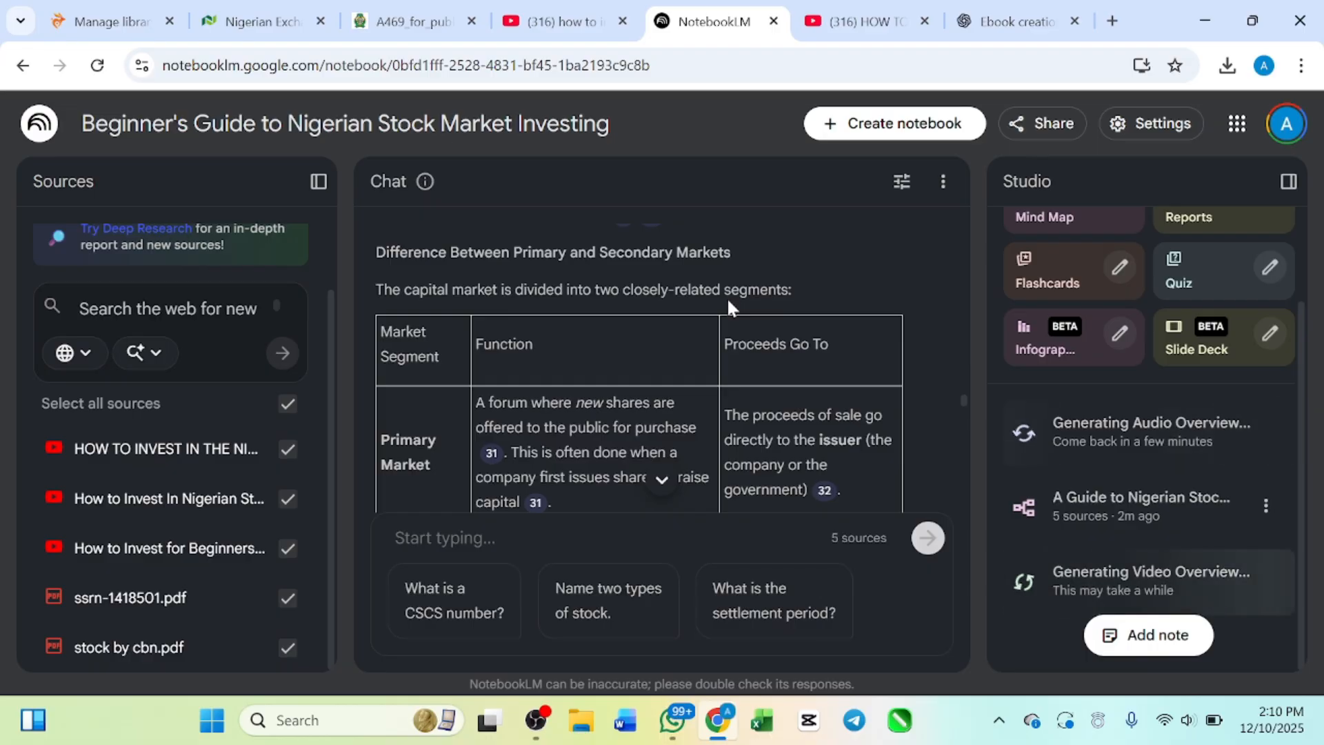
scroll(727, 296, up, 1)
scroll(726, 297, down, 1)
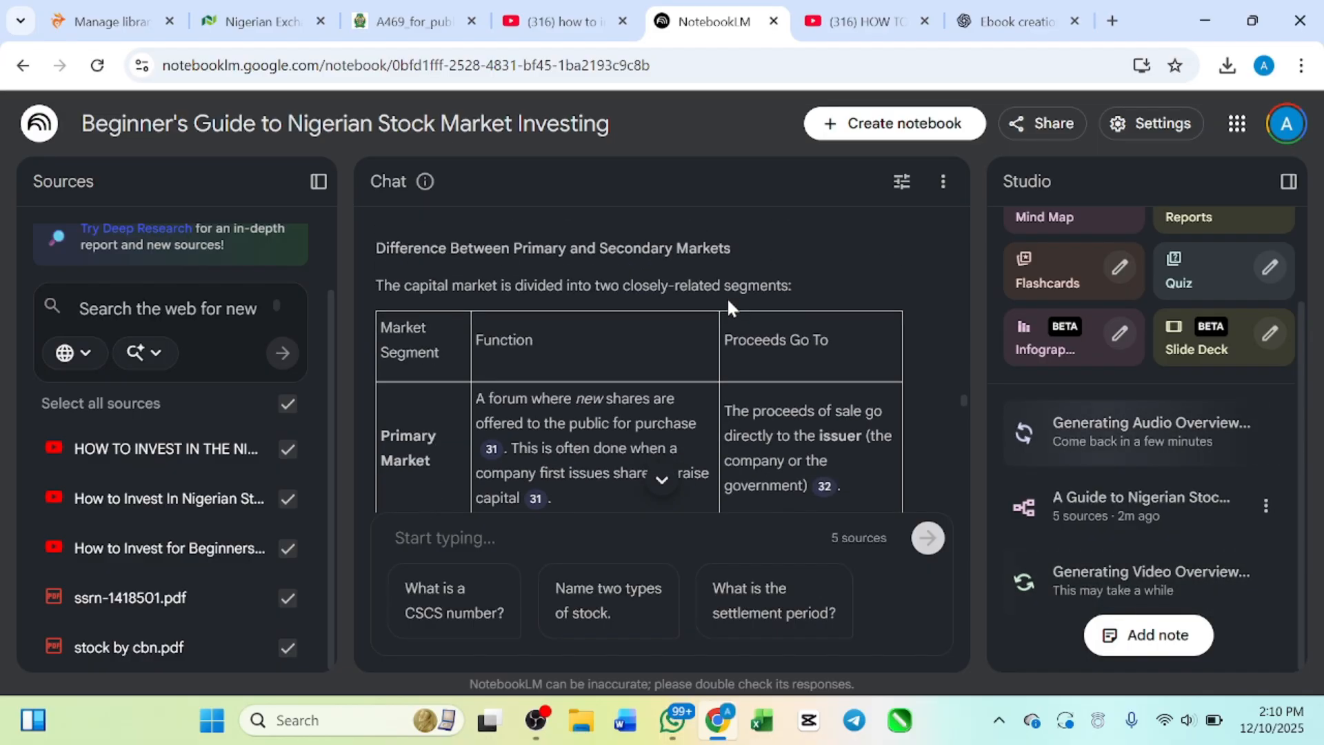
scroll(494, 321, up, 1)
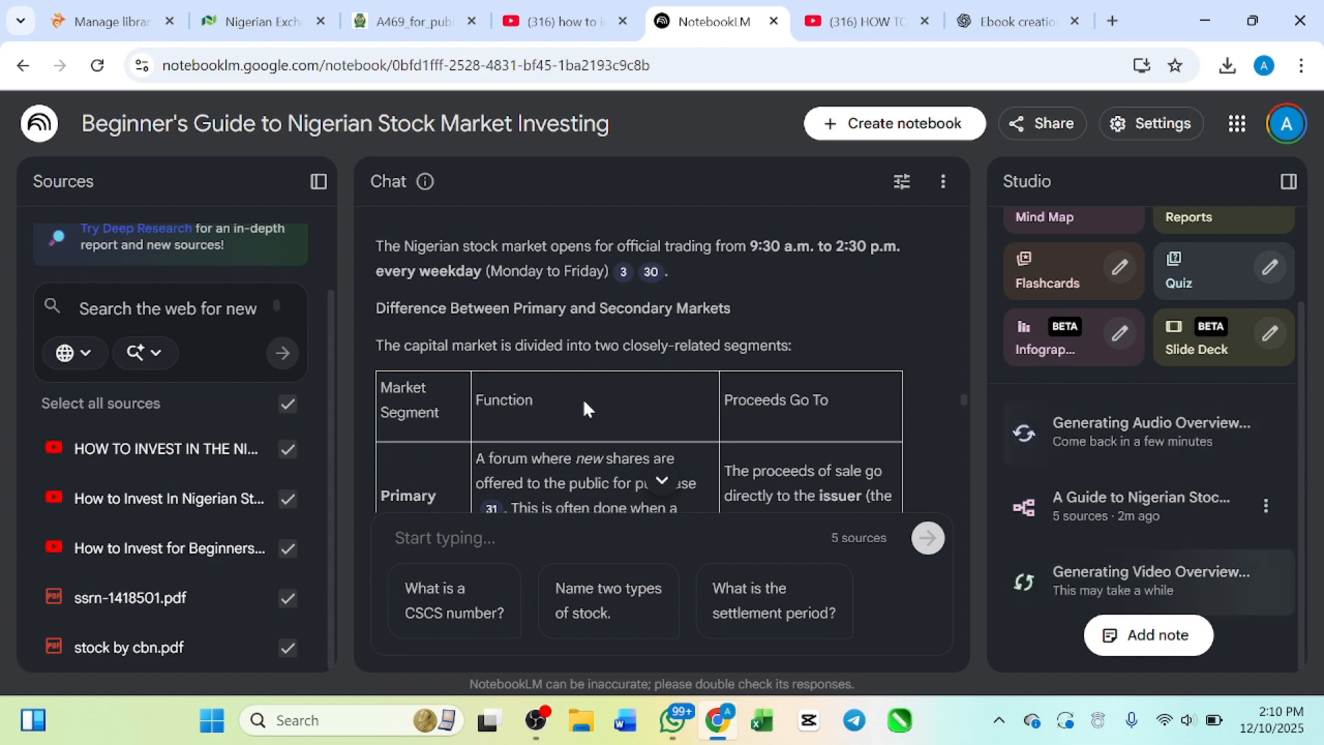
scroll(581, 396, down, 2)
scroll(582, 396, up, 1)
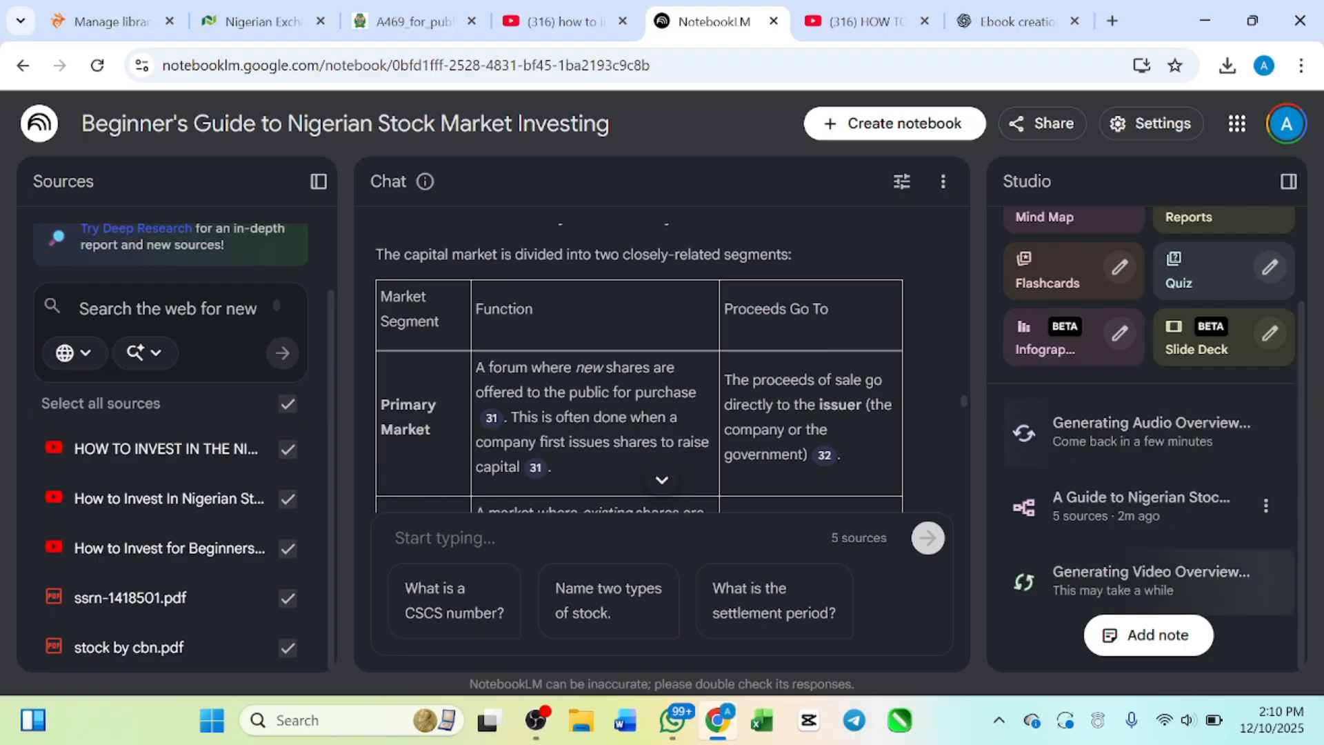
scroll(619, 404, down, 4)
scroll(619, 403, down, 2)
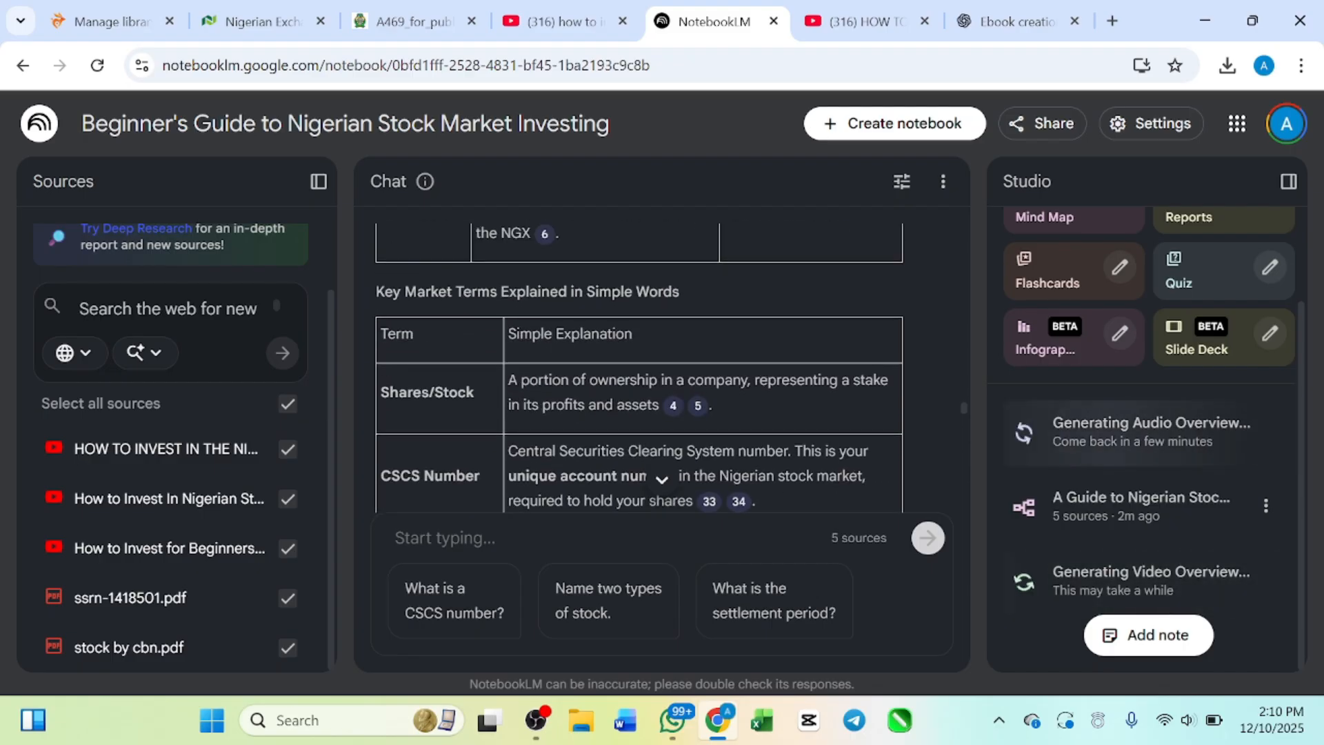
Step: Read Page 3 of the ebook, the step-by-step guide covering KYC requirements, choosing a broker and opening a CSCS account
scroll(614, 348, down, 5)
scroll(614, 353, down, 5)
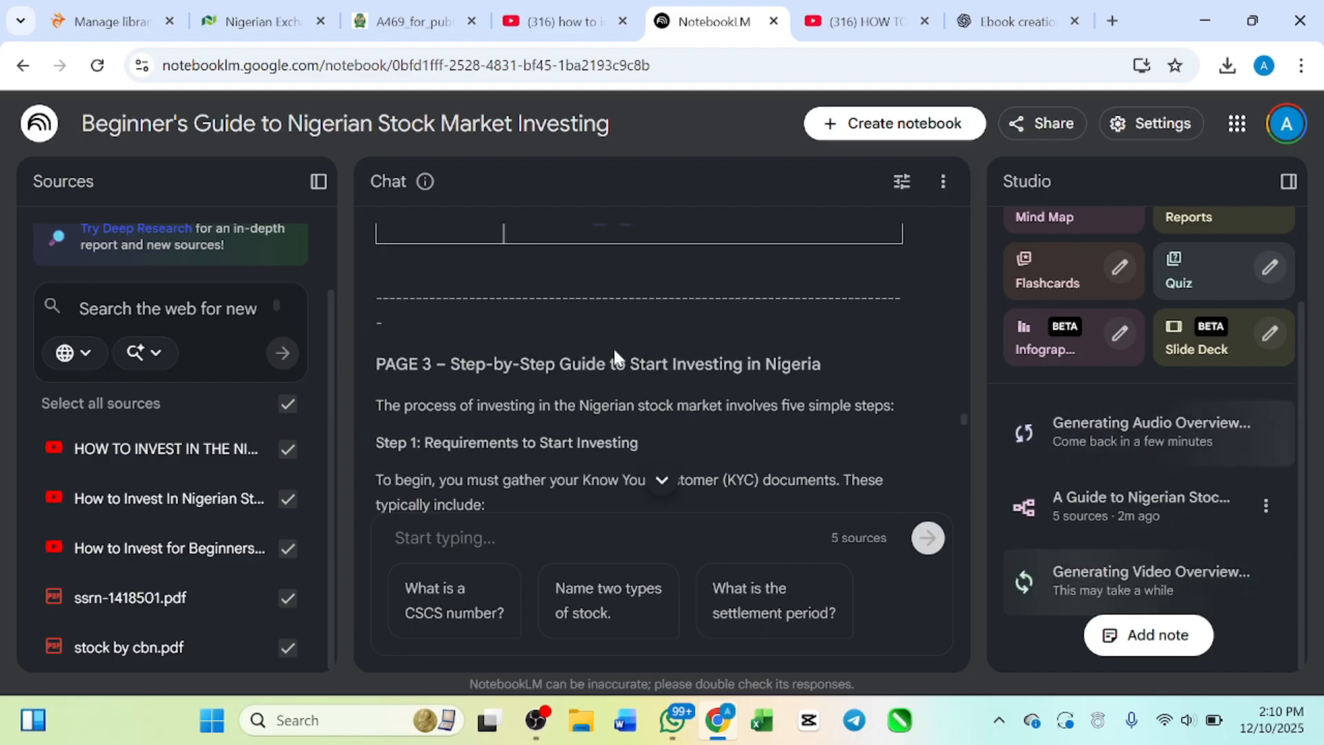
scroll(613, 353, up, 1)
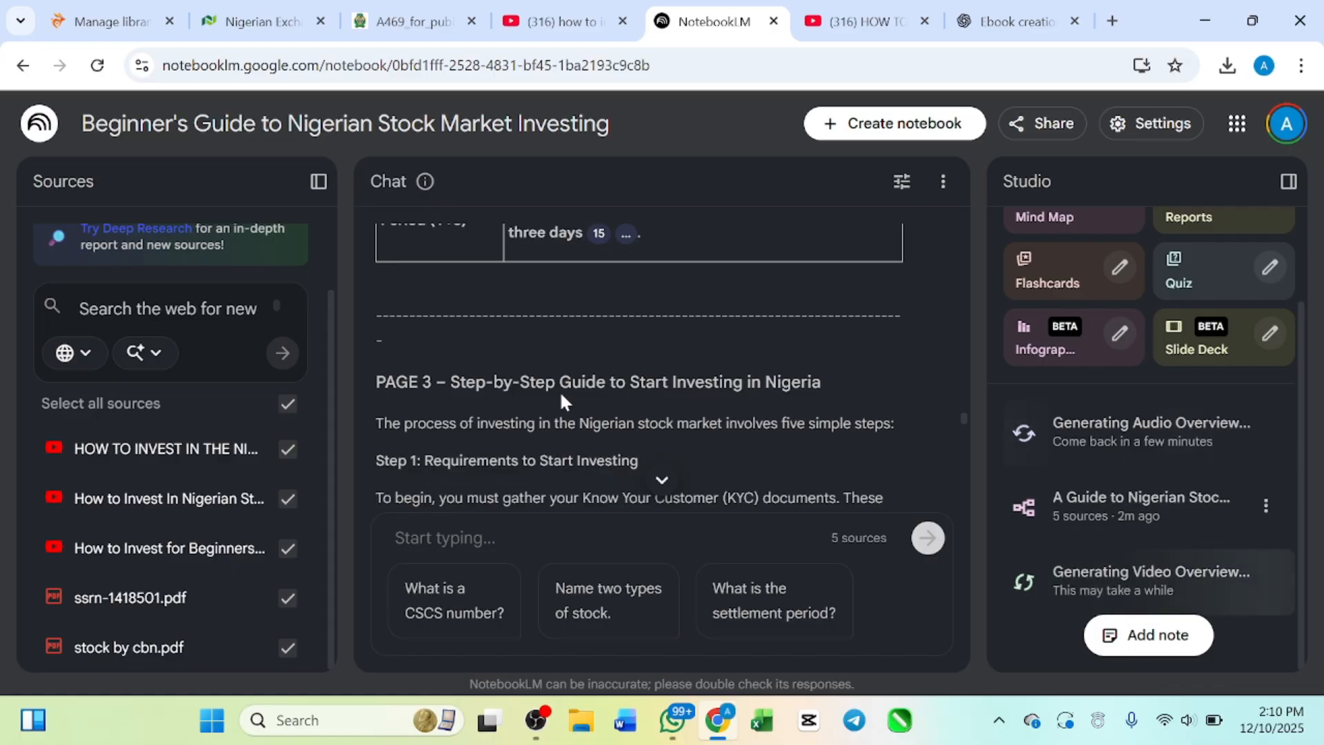
scroll(798, 400, down, 1)
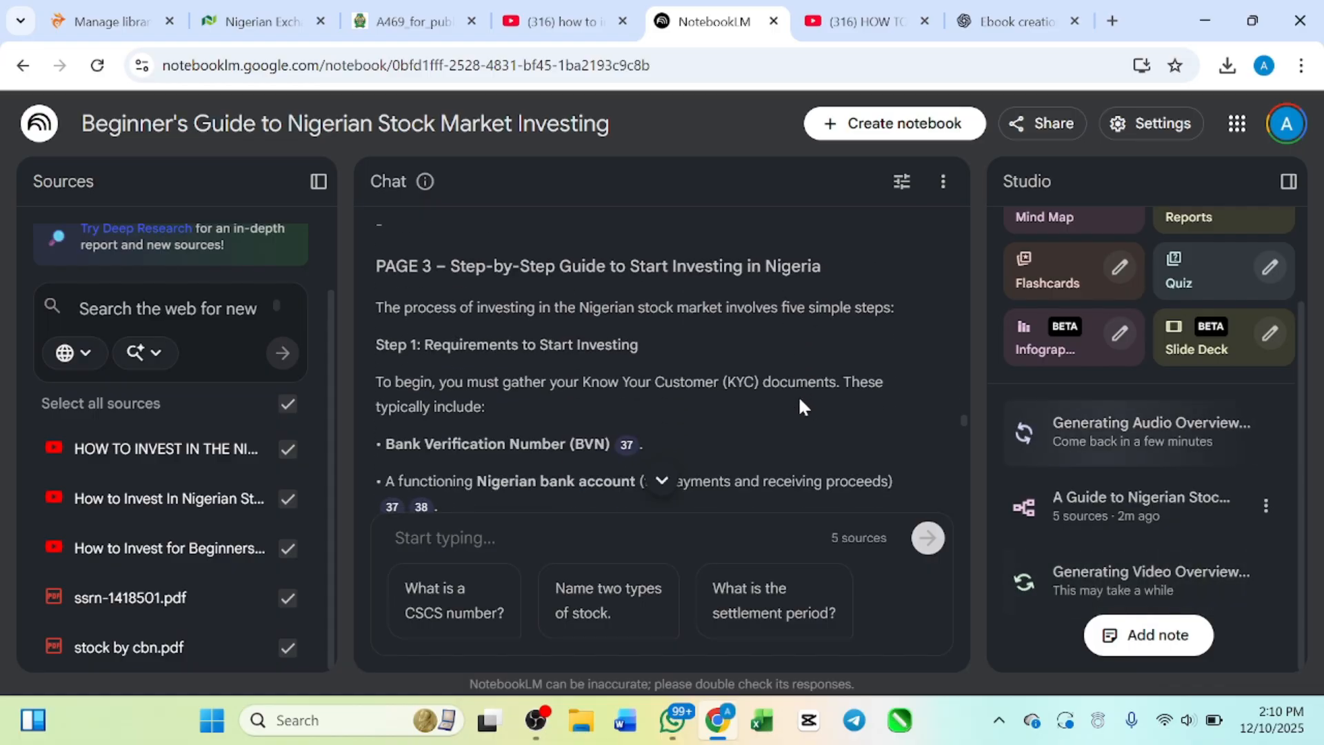
scroll(799, 399, down, 1)
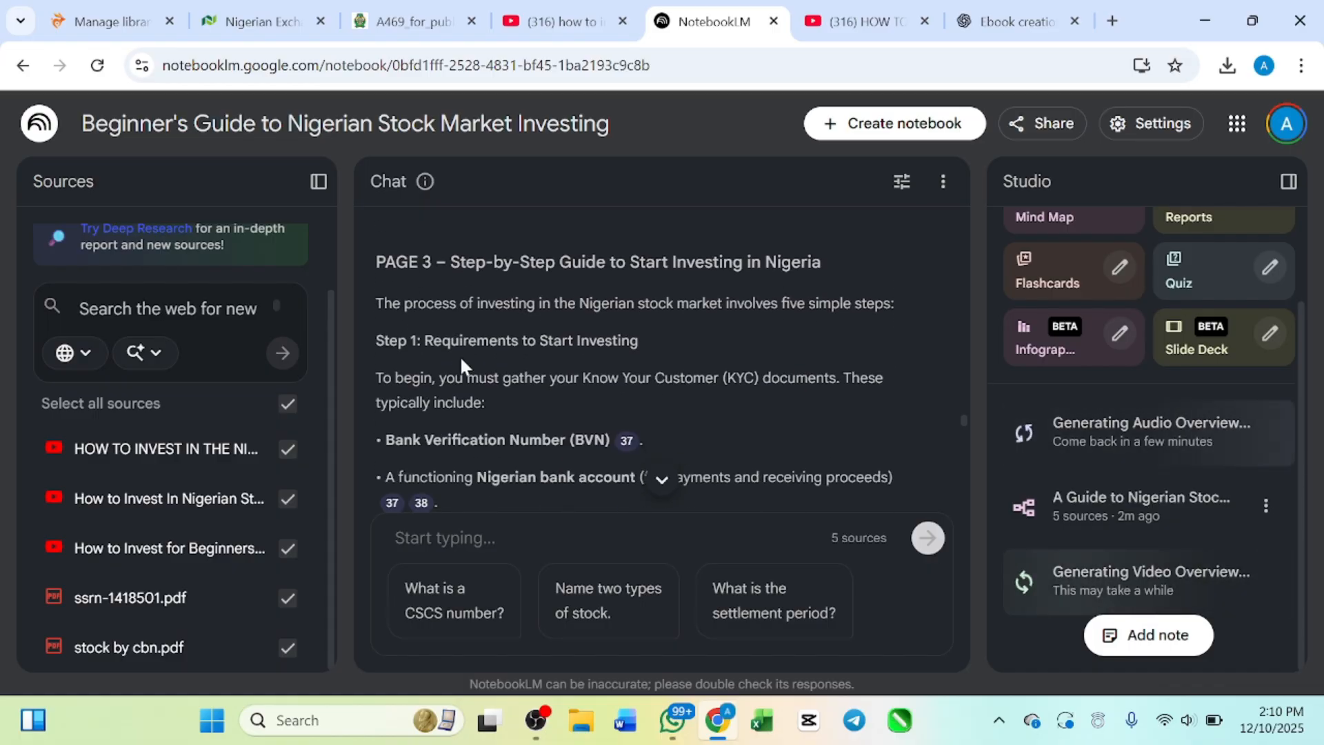
scroll(597, 357, up, 1)
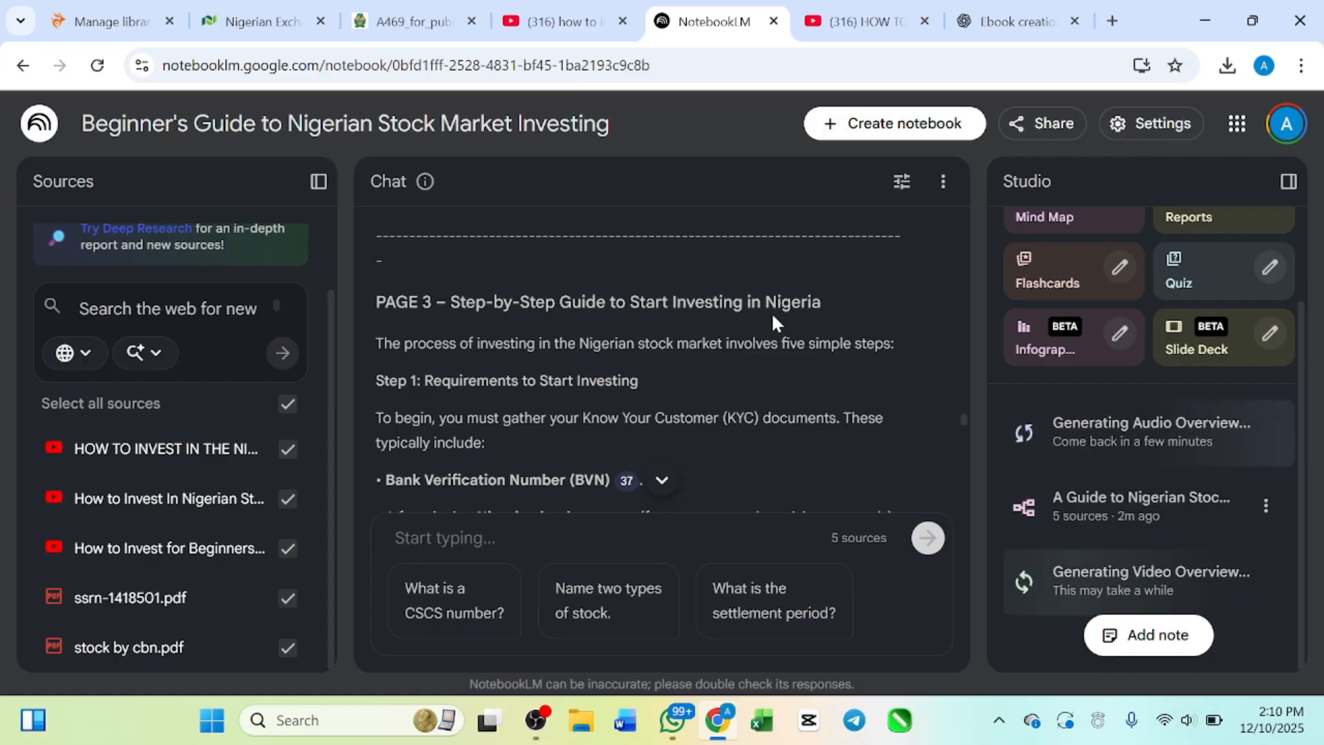
scroll(731, 345, down, 1)
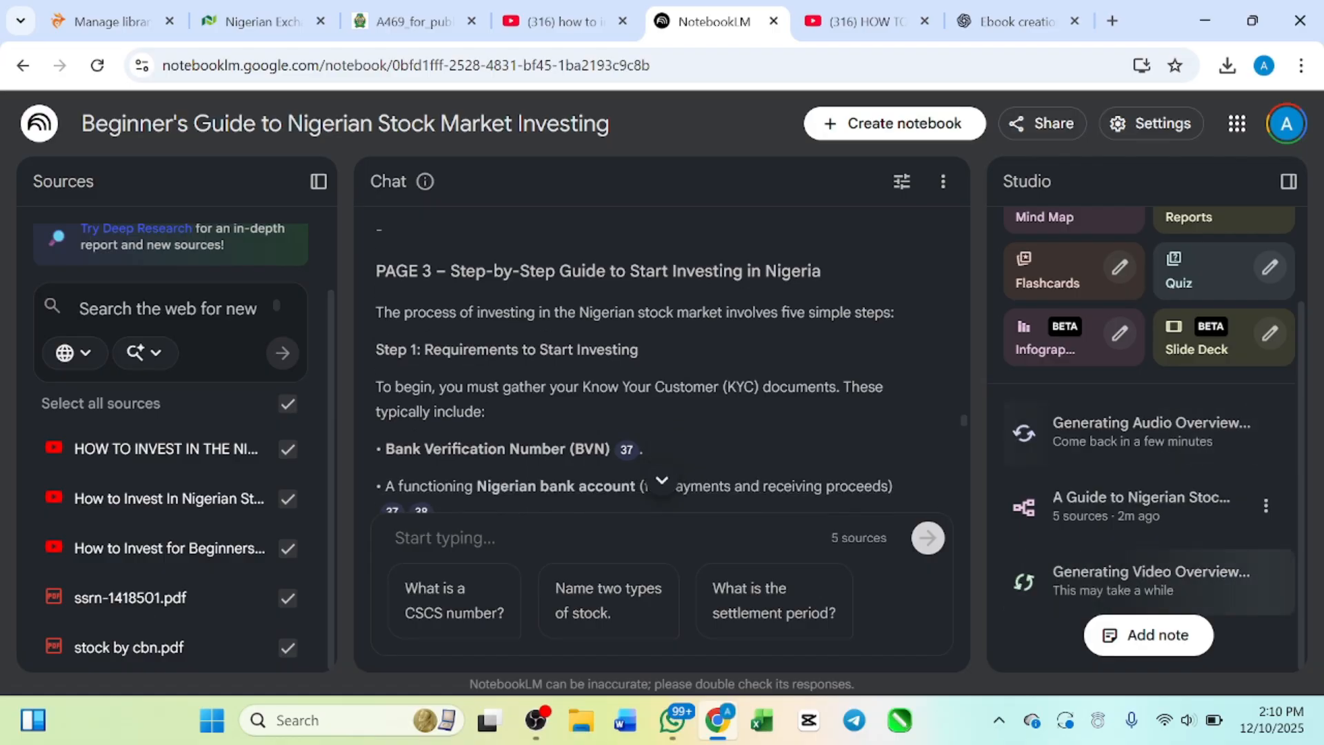
scroll(731, 345, down, 8)
scroll(731, 357, down, 12)
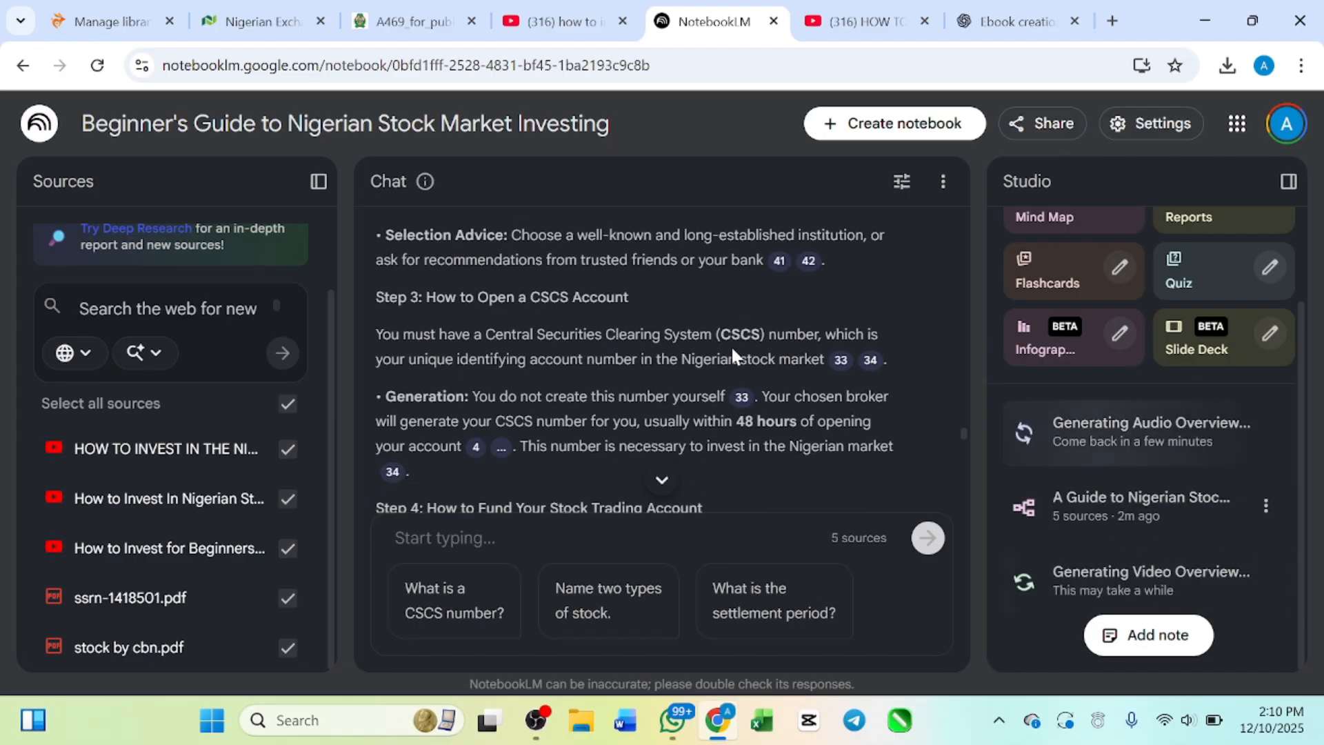
Step: Skim Page 4 on smart investment strategies and Page 5 on making profit, managing risk and growing wealth
scroll(731, 345, down, 10)
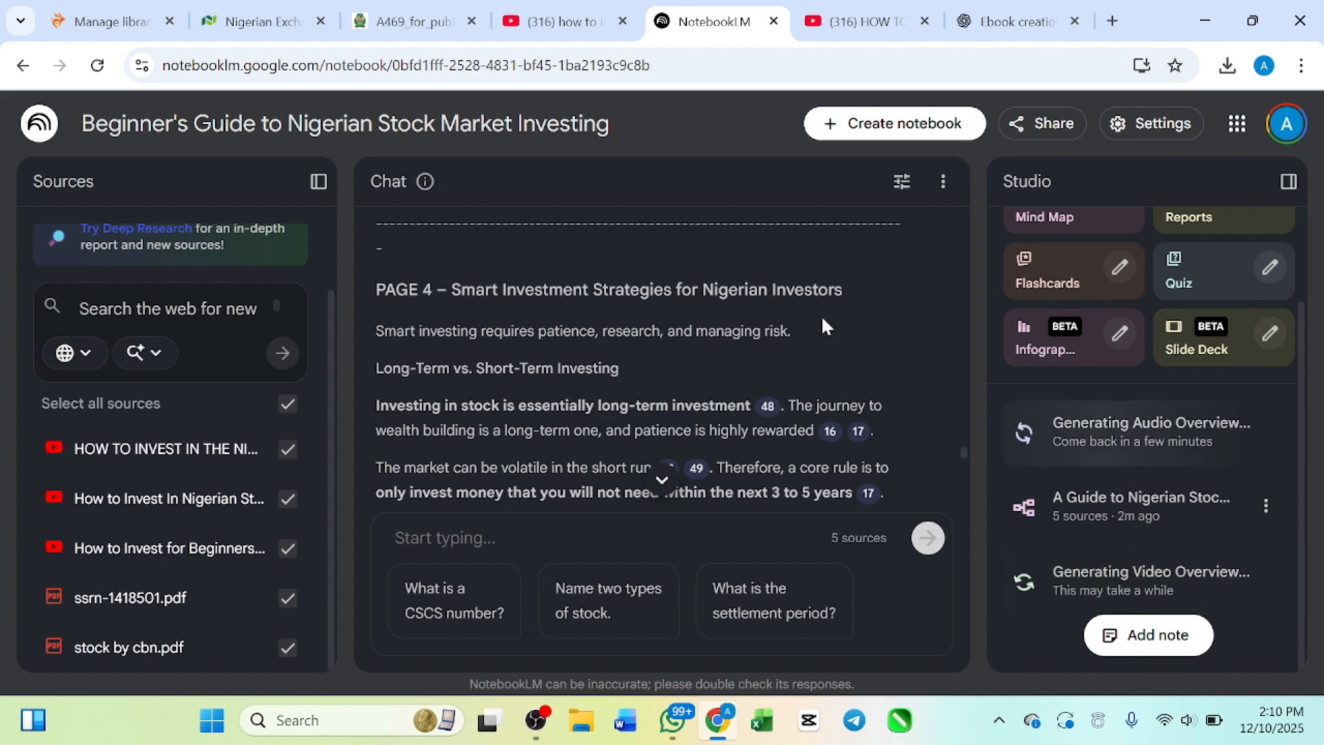
scroll(821, 315, down, 10)
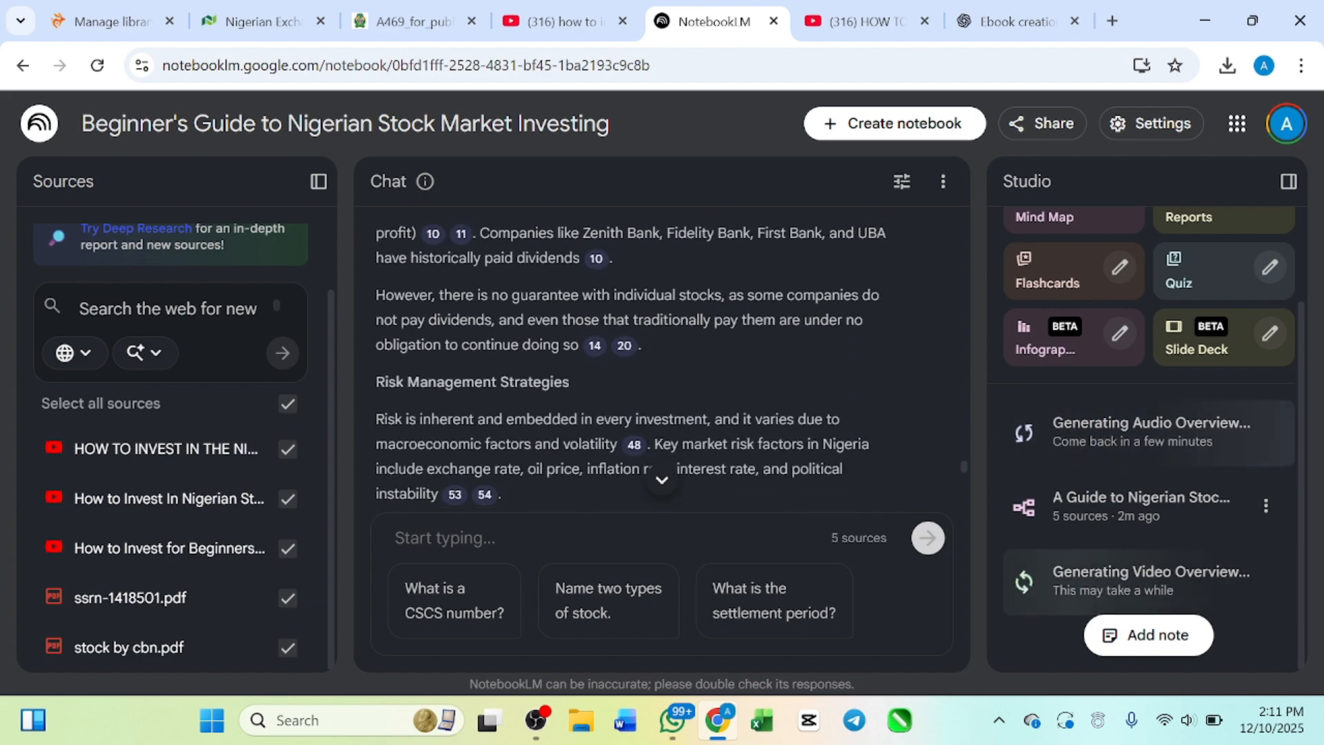
scroll(825, 326, down, 10)
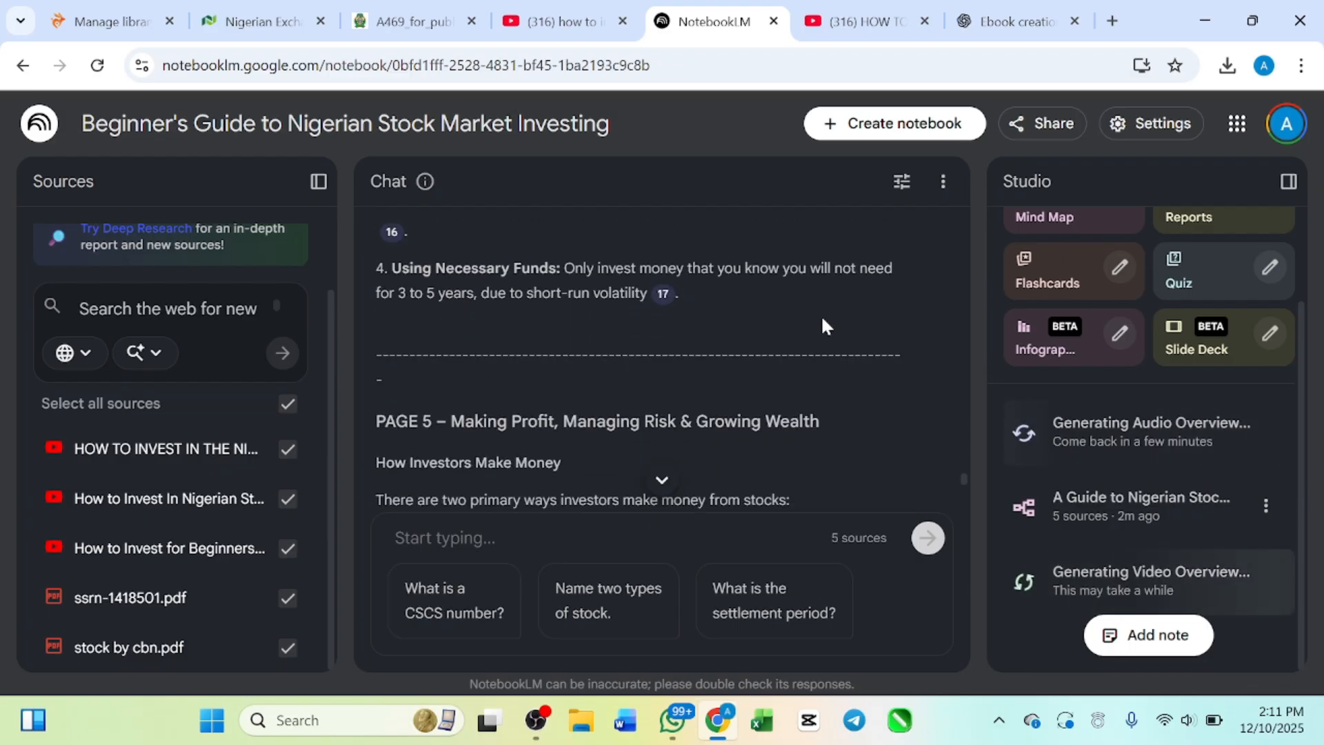
scroll(826, 325, down, 1)
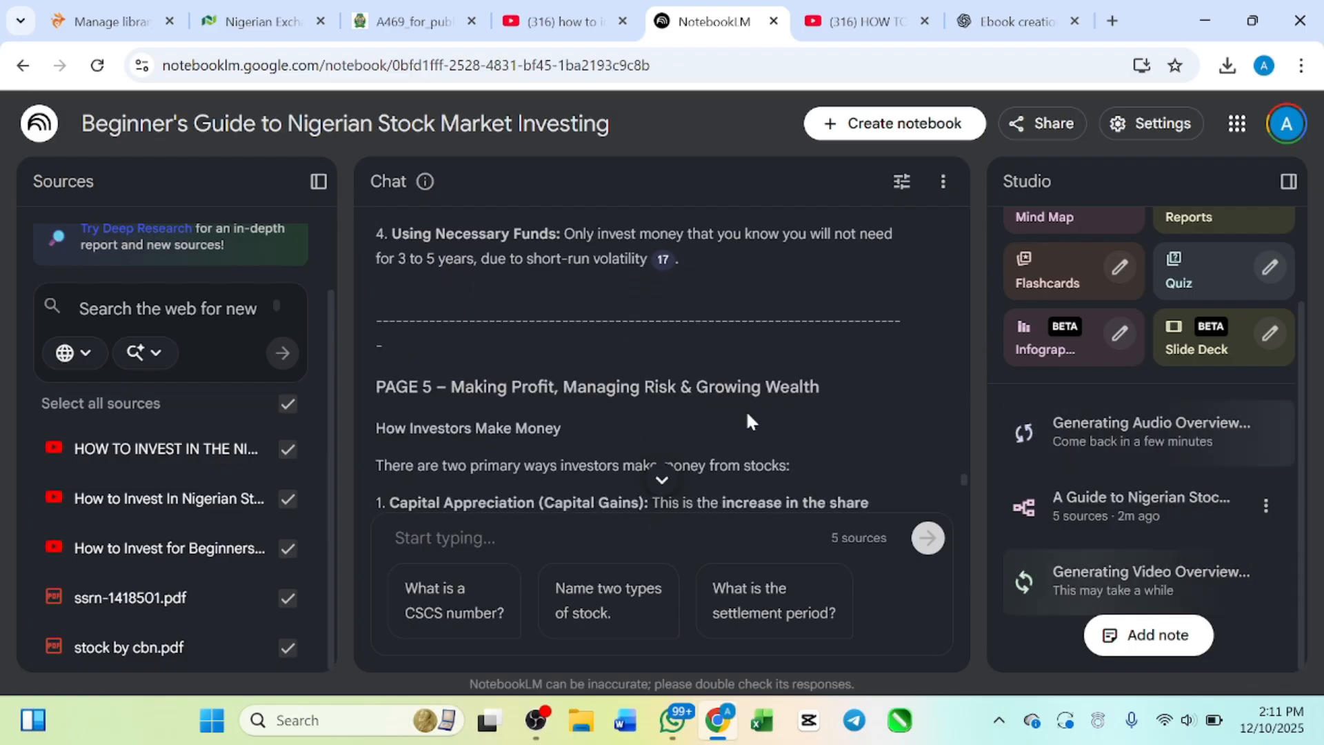
scroll(750, 412, down, 10)
scroll(750, 412, down, 5)
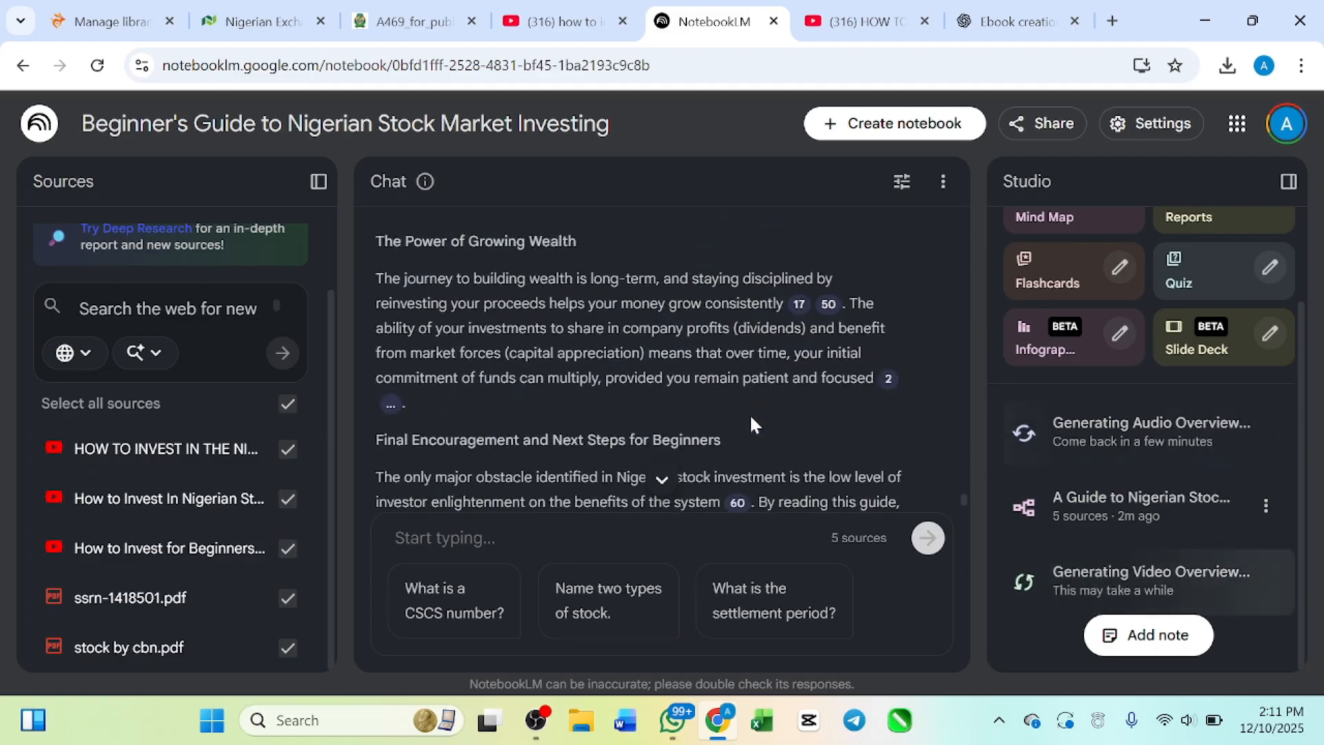
Step: Return to the 5-page ebook prompt in the chat and review its page-by-page outline down to the generated ebook's title
scroll(750, 413, up, 15)
scroll(750, 412, up, 8)
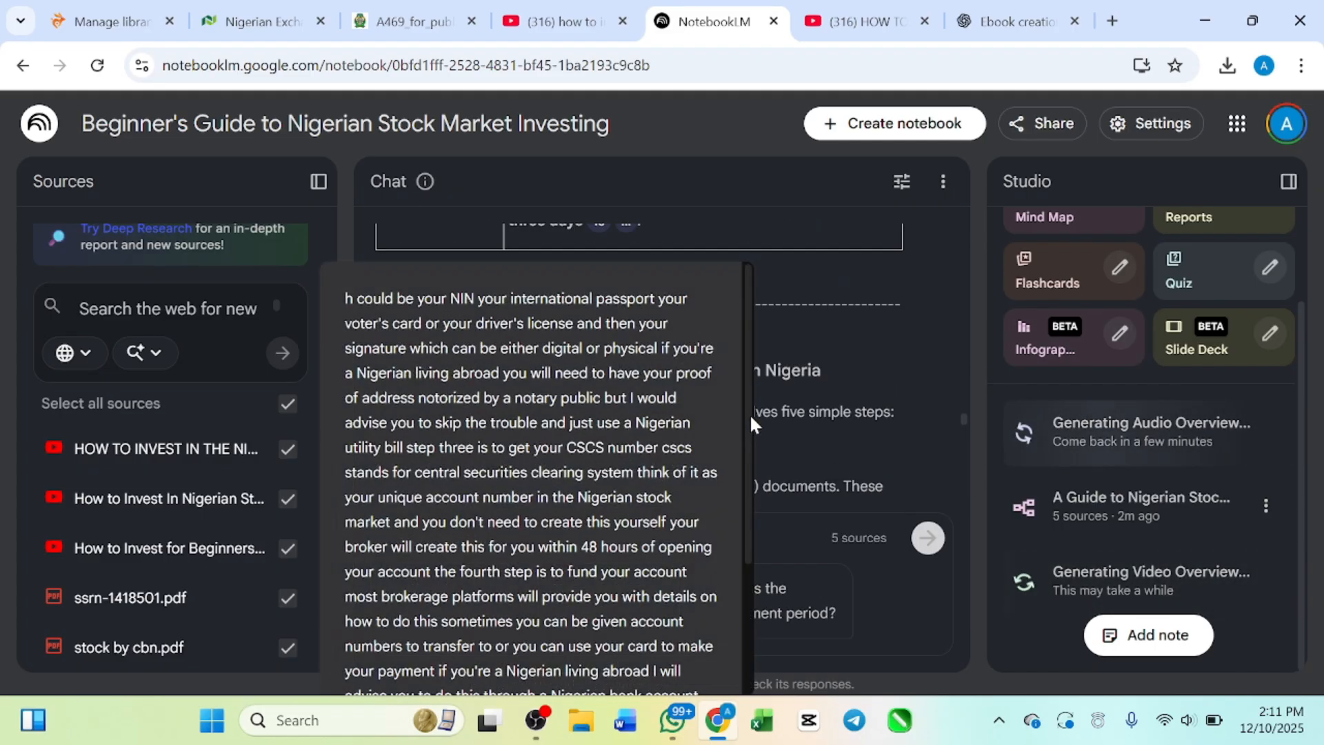
scroll(668, 414, up, 20)
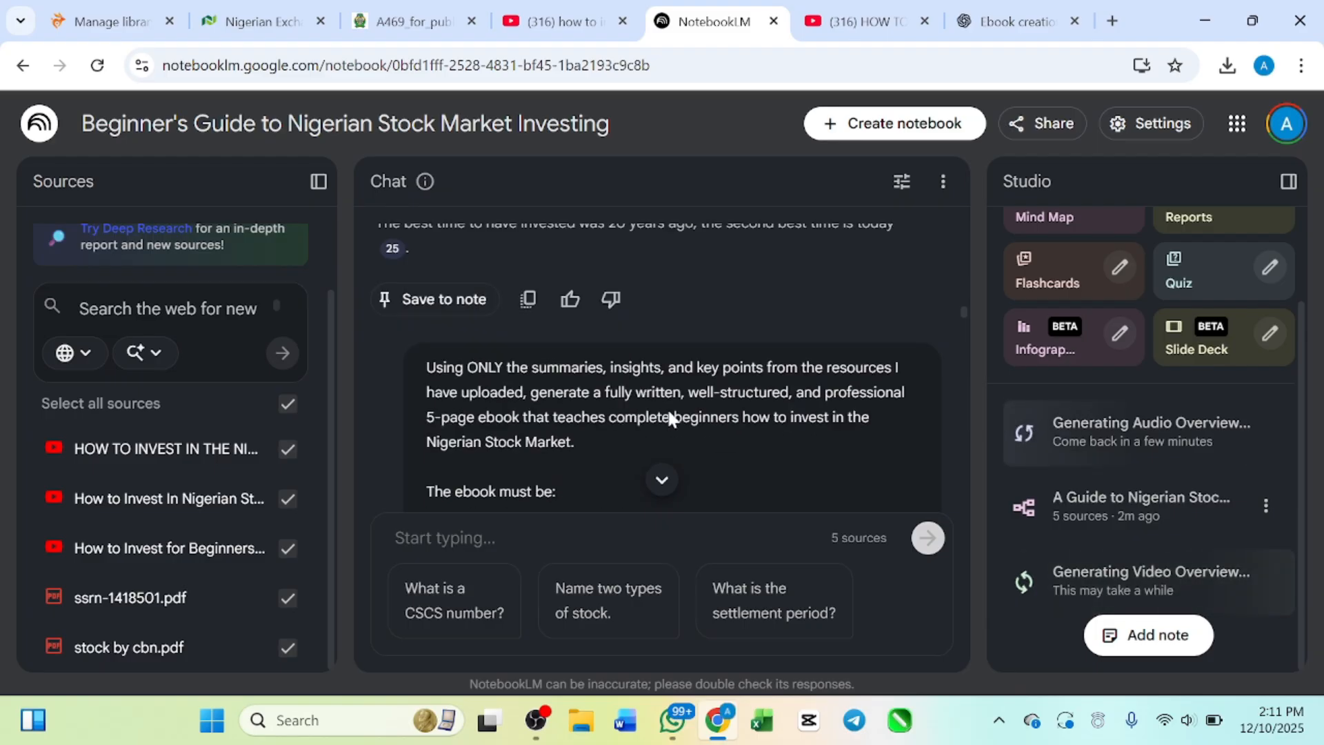
scroll(667, 407, down, 15)
scroll(668, 407, up, 15)
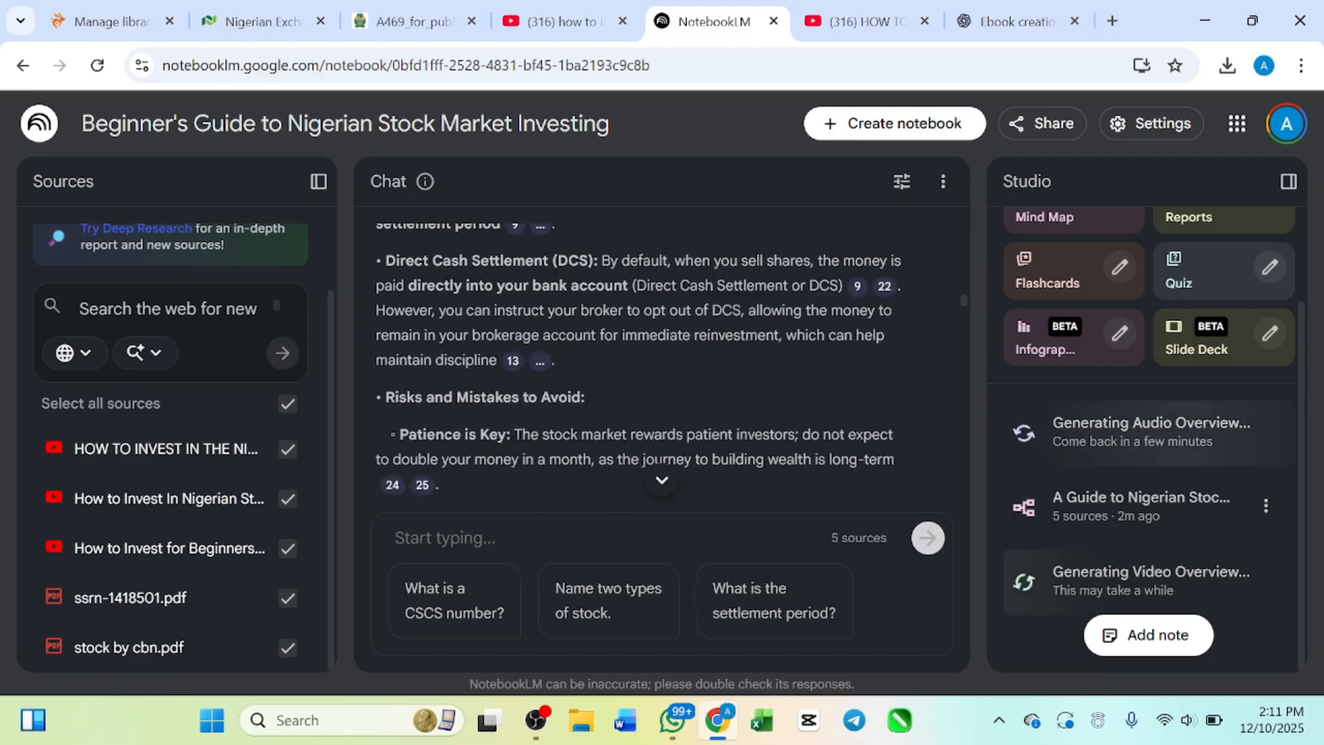
scroll(667, 407, down, 8)
scroll(667, 408, down, 2)
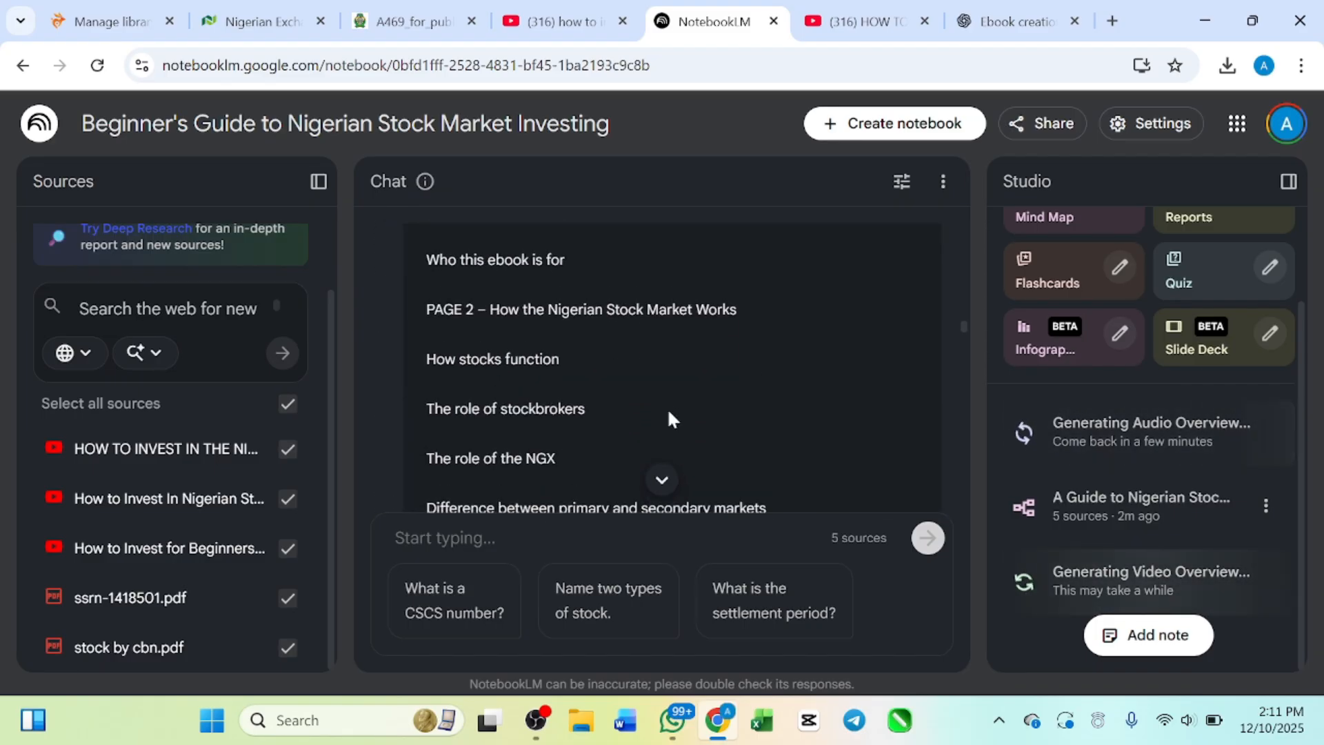
scroll(667, 407, up, 6)
scroll(564, 354, down, 5)
scroll(565, 358, down, 12)
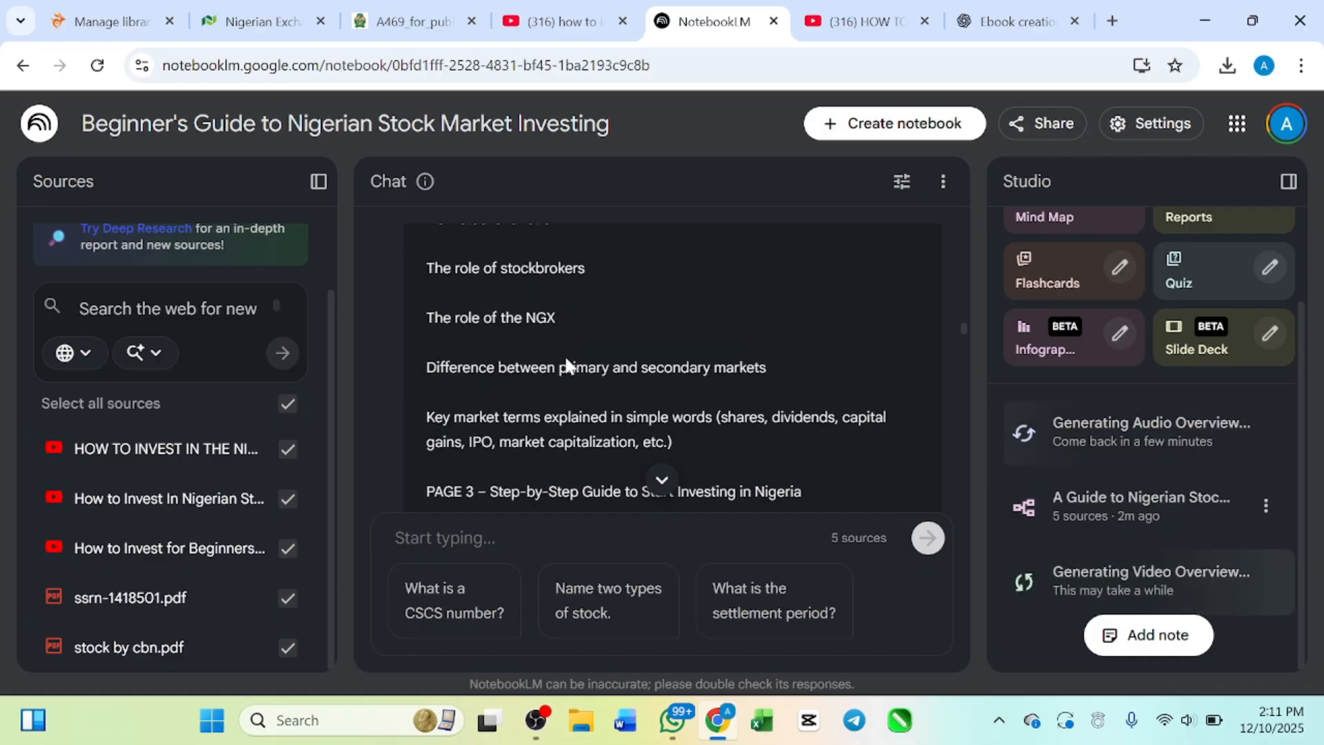
scroll(565, 366, down, 5)
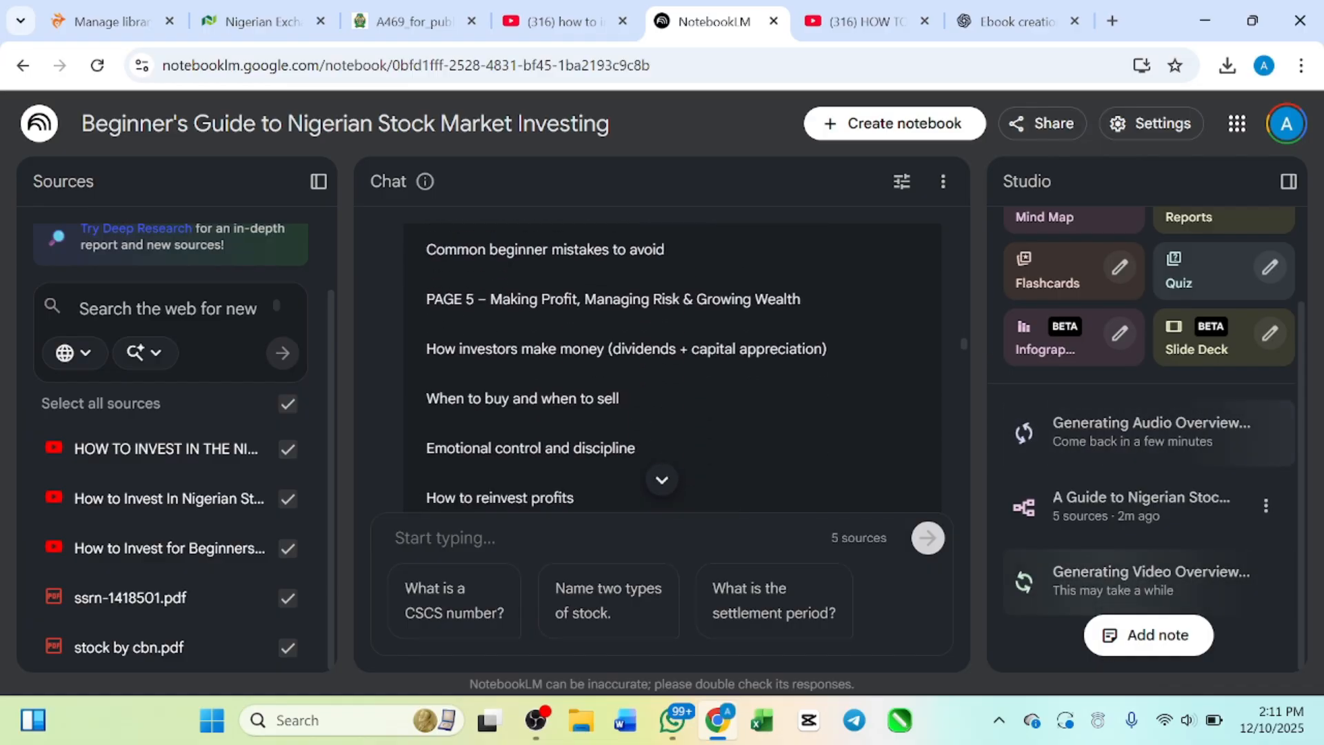
scroll(666, 311, down, 15)
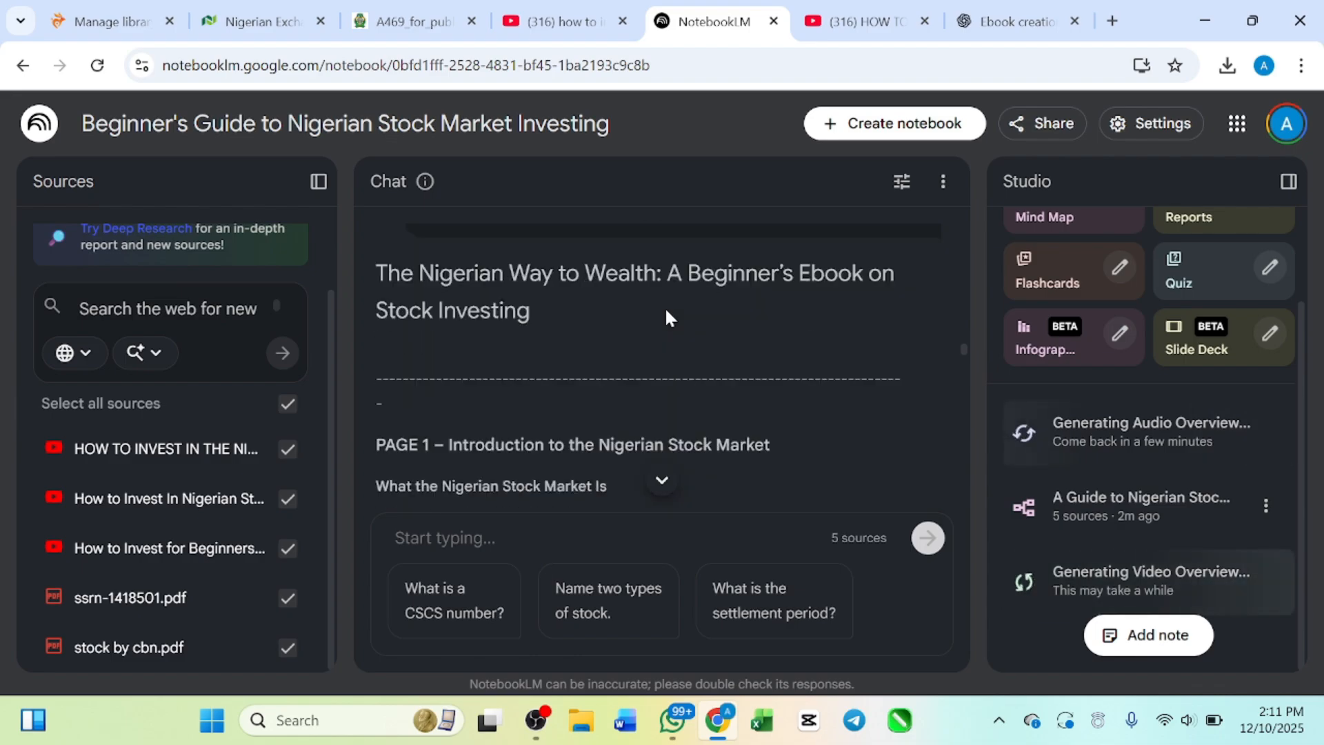
Step: Review the ebook's ending, from the final encouragement back through reinvesting profits and emotional control to the Page 5 heading
scroll(665, 306, down, 20)
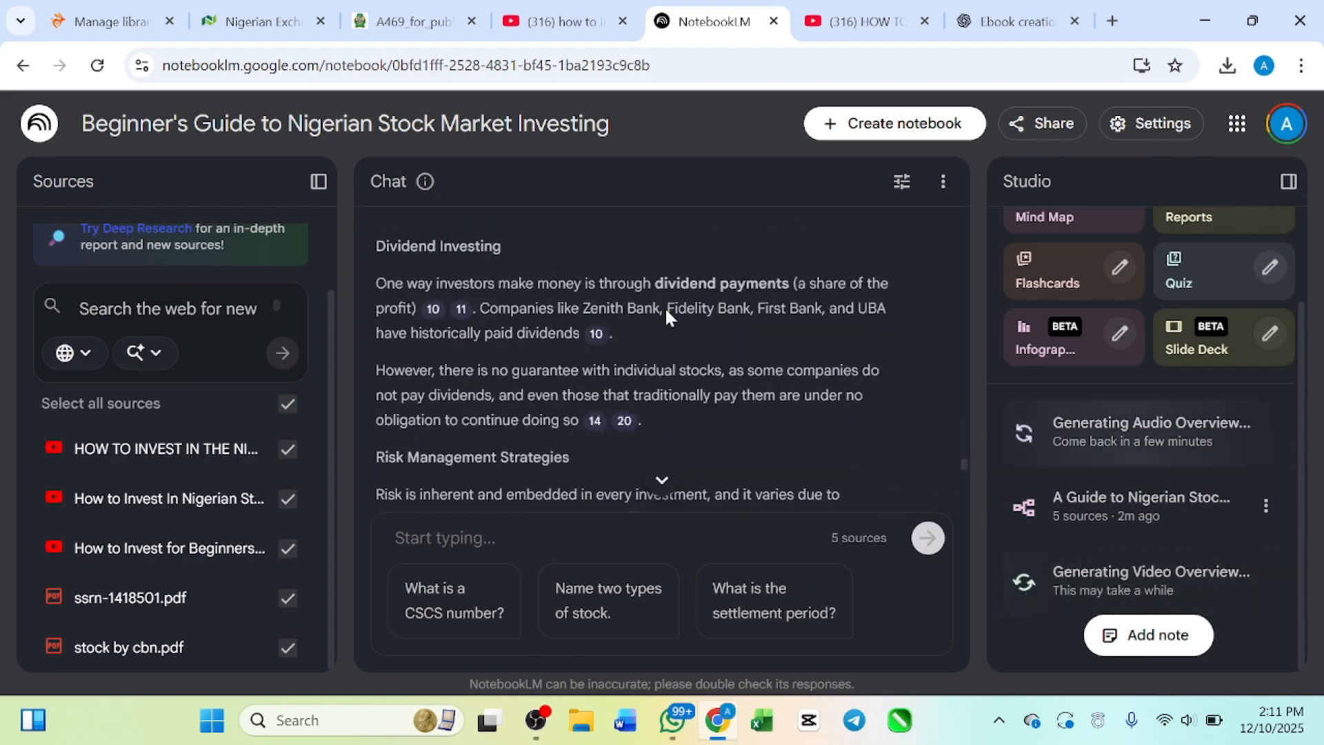
scroll(615, 418, down, 10)
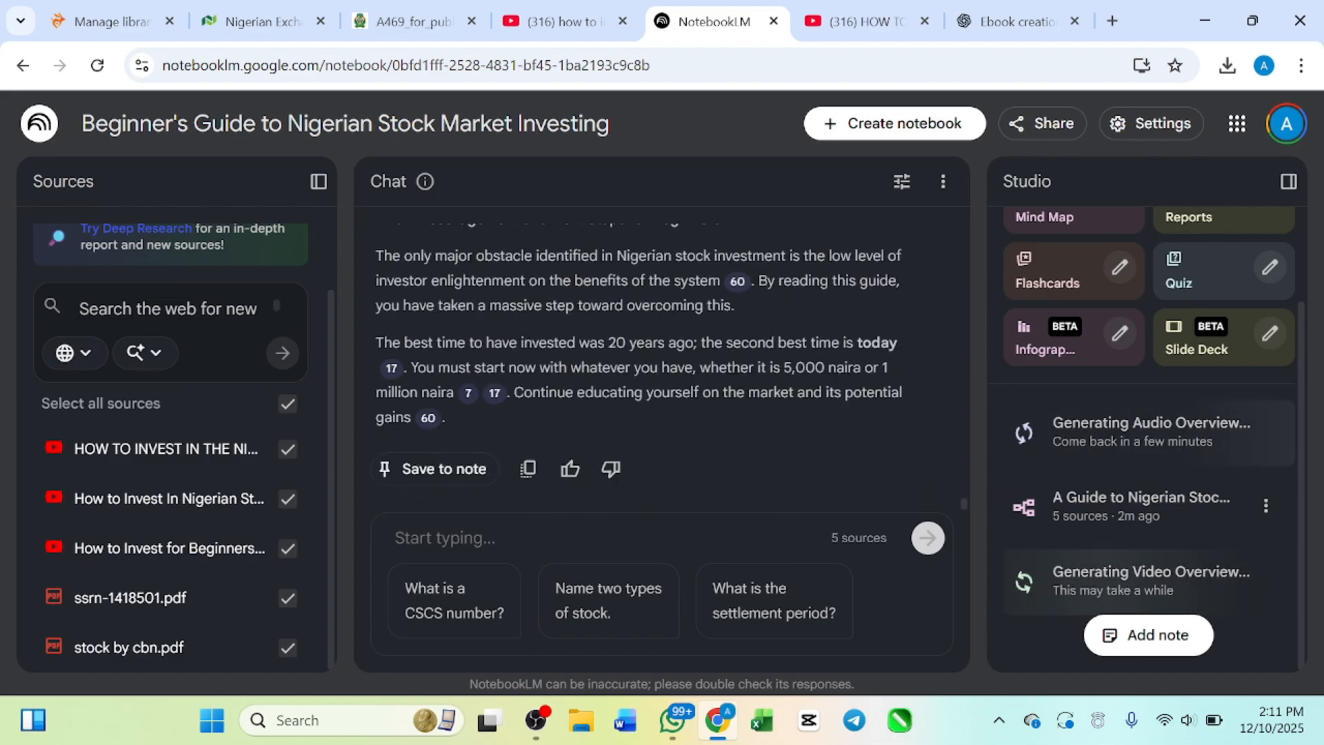
scroll(616, 417, up, 2)
scroll(614, 416, up, 5)
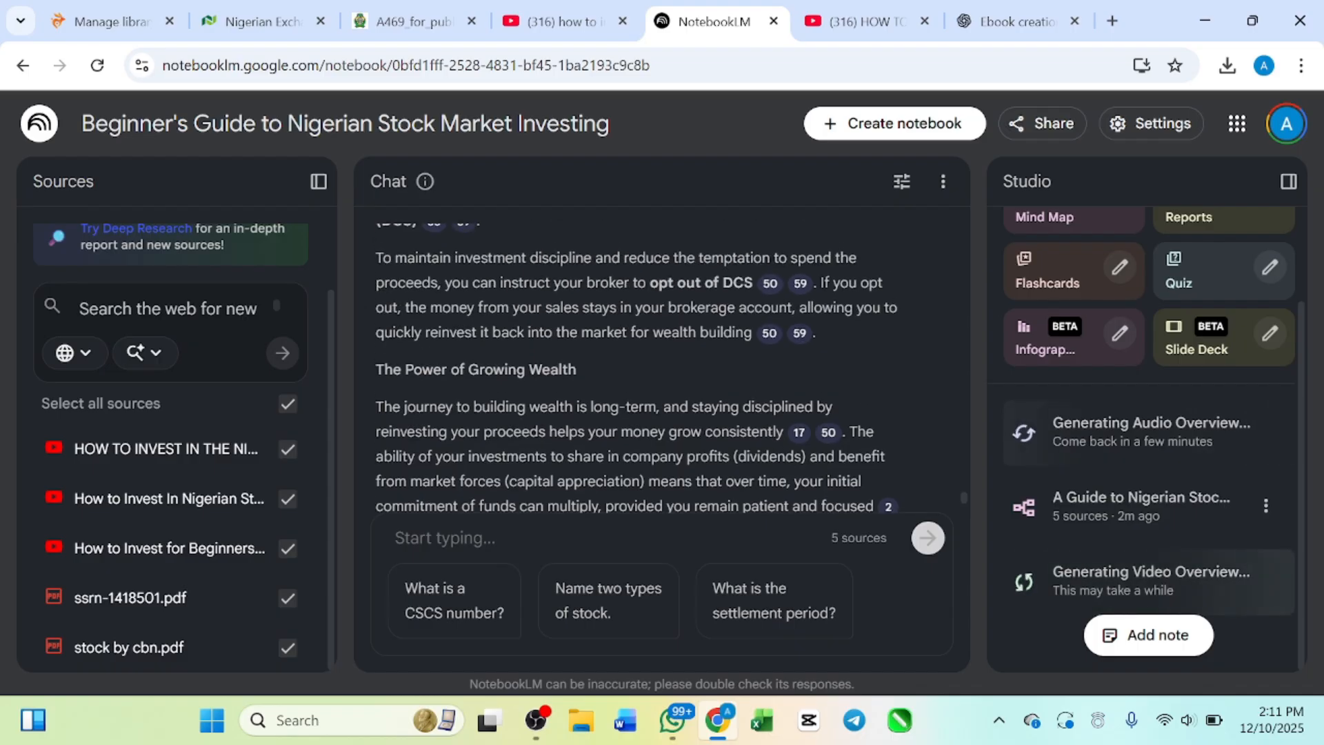
scroll(615, 418, up, 5)
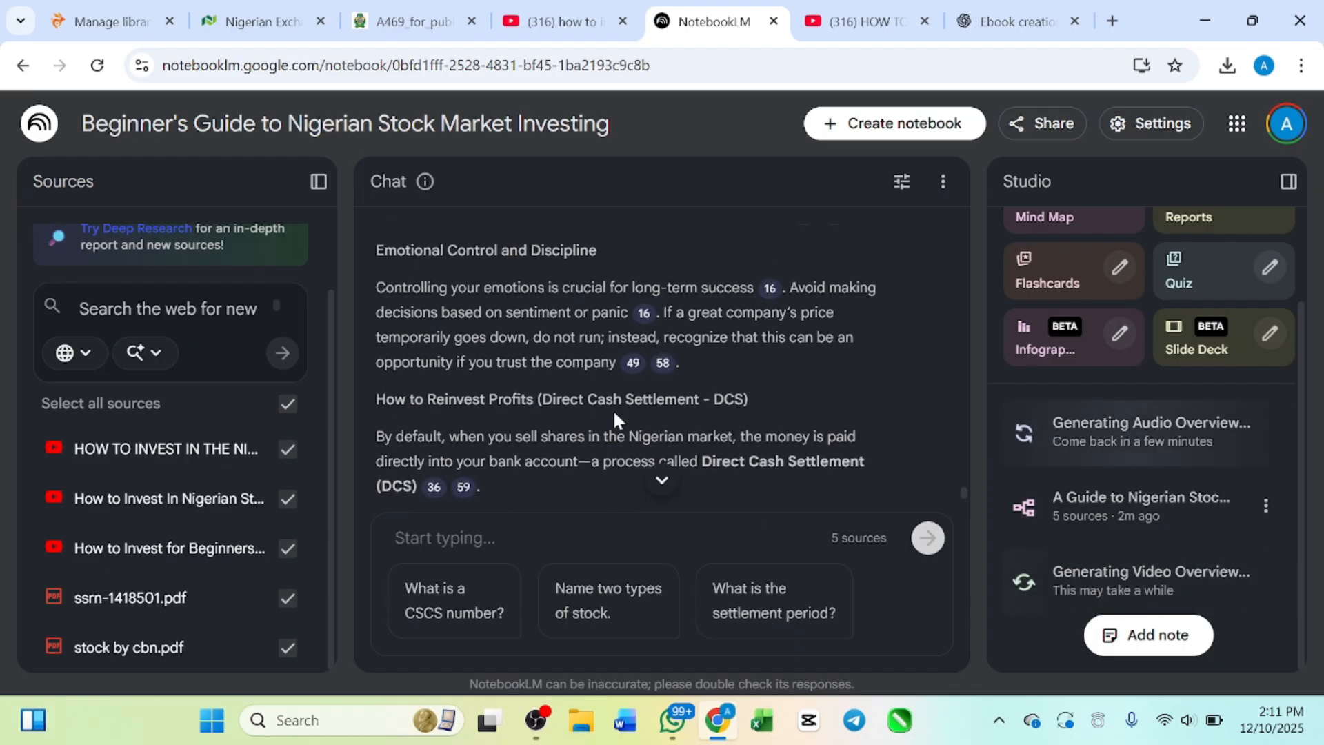
scroll(615, 418, up, 10)
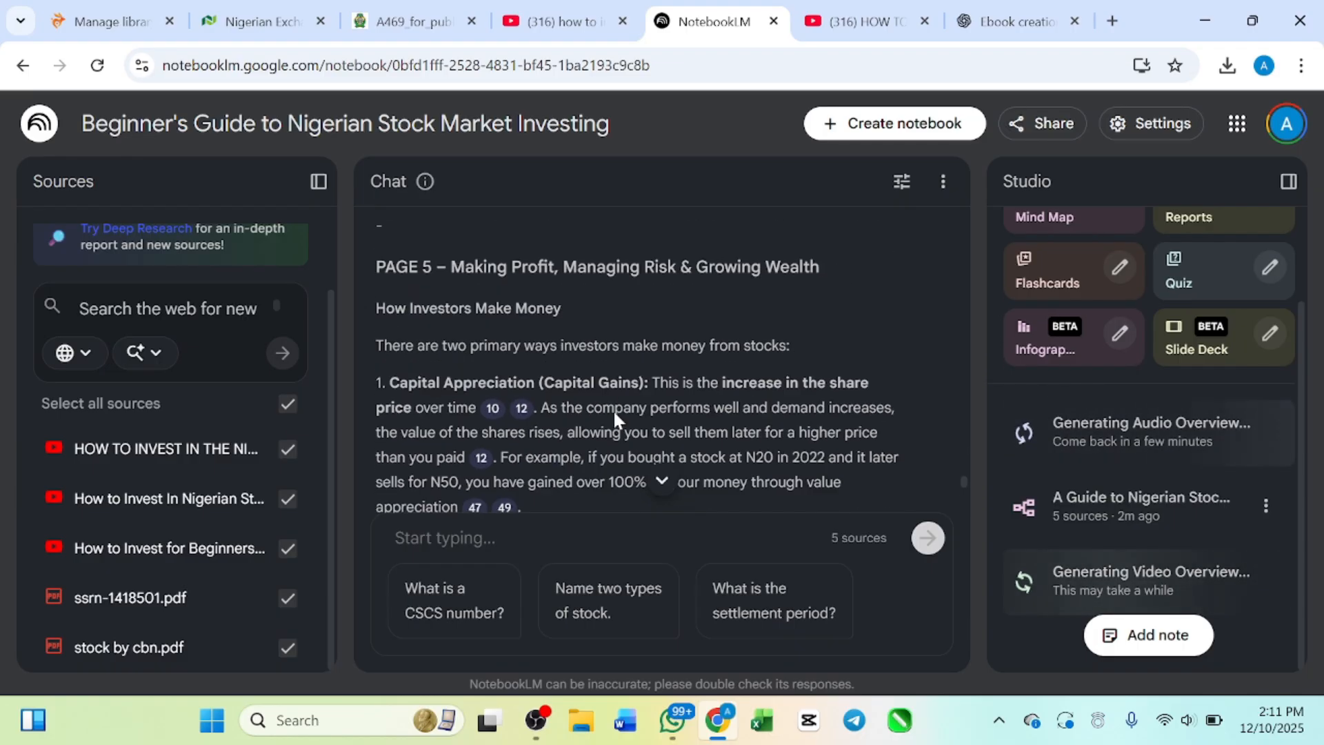
Step: Reread Page 5 on how investors make money through capital appreciation and when to buy and sell
scroll(506, 479, down, 2)
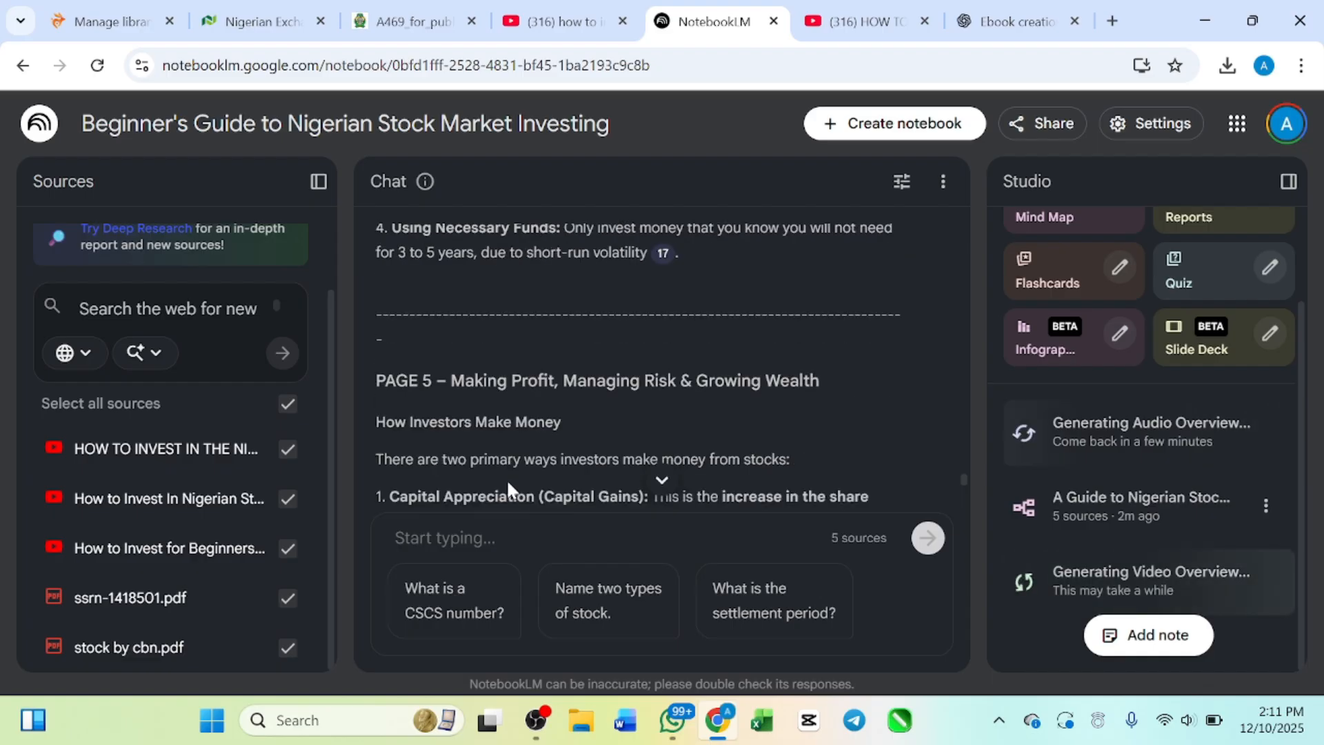
scroll(724, 379, down, 3)
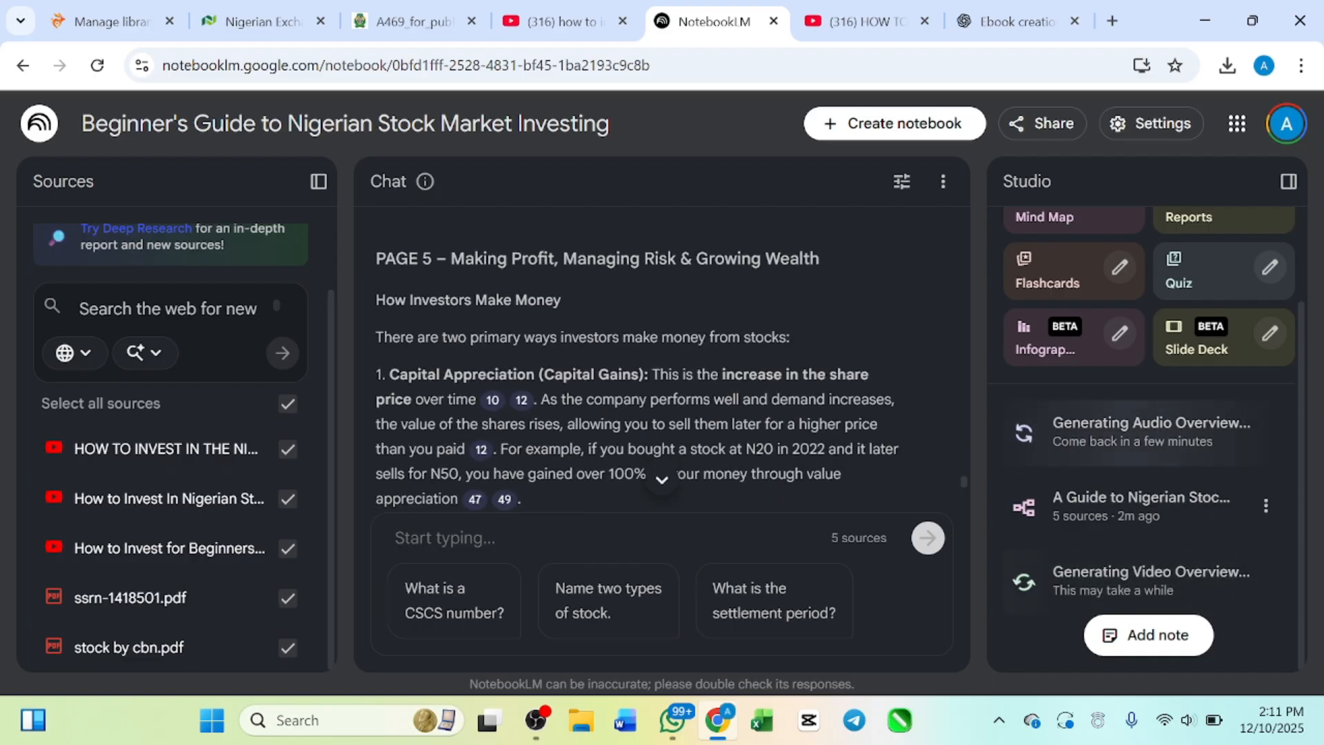
scroll(724, 379, down, 10)
scroll(724, 378, up, 1)
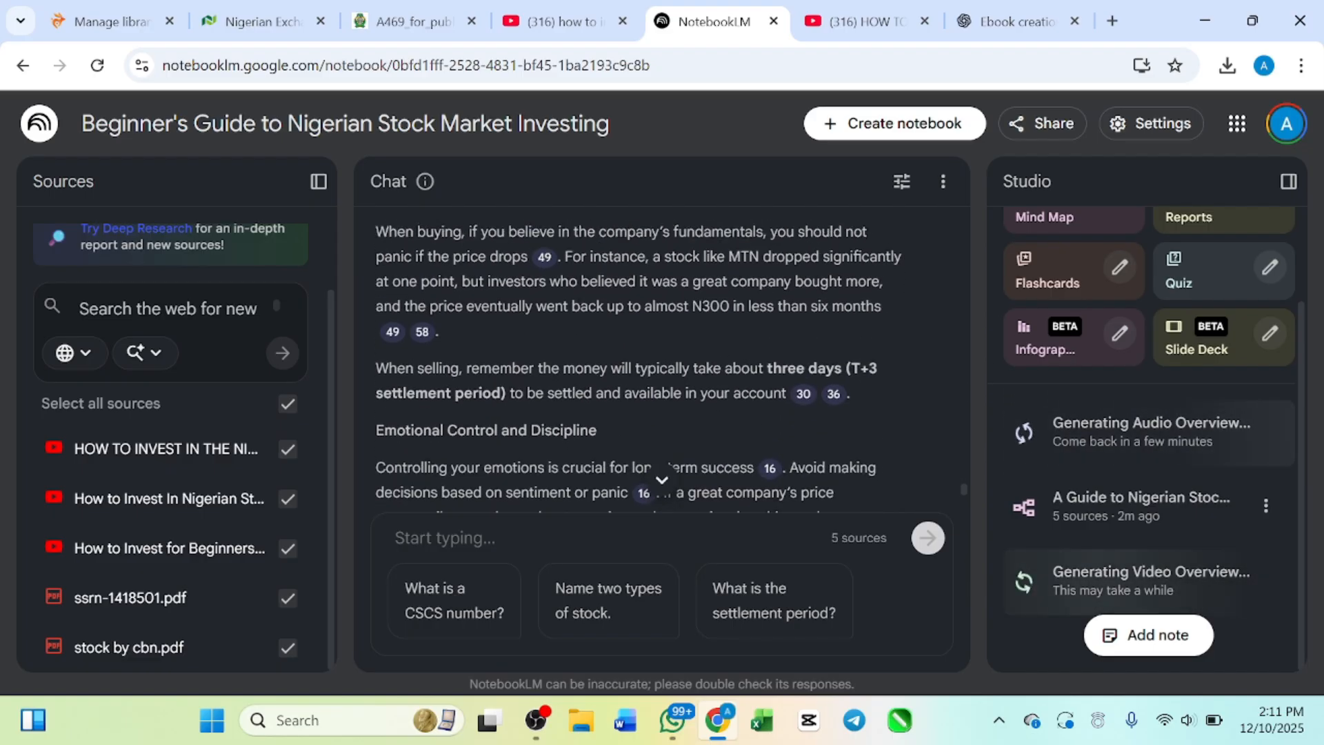
scroll(721, 425, up, 1)
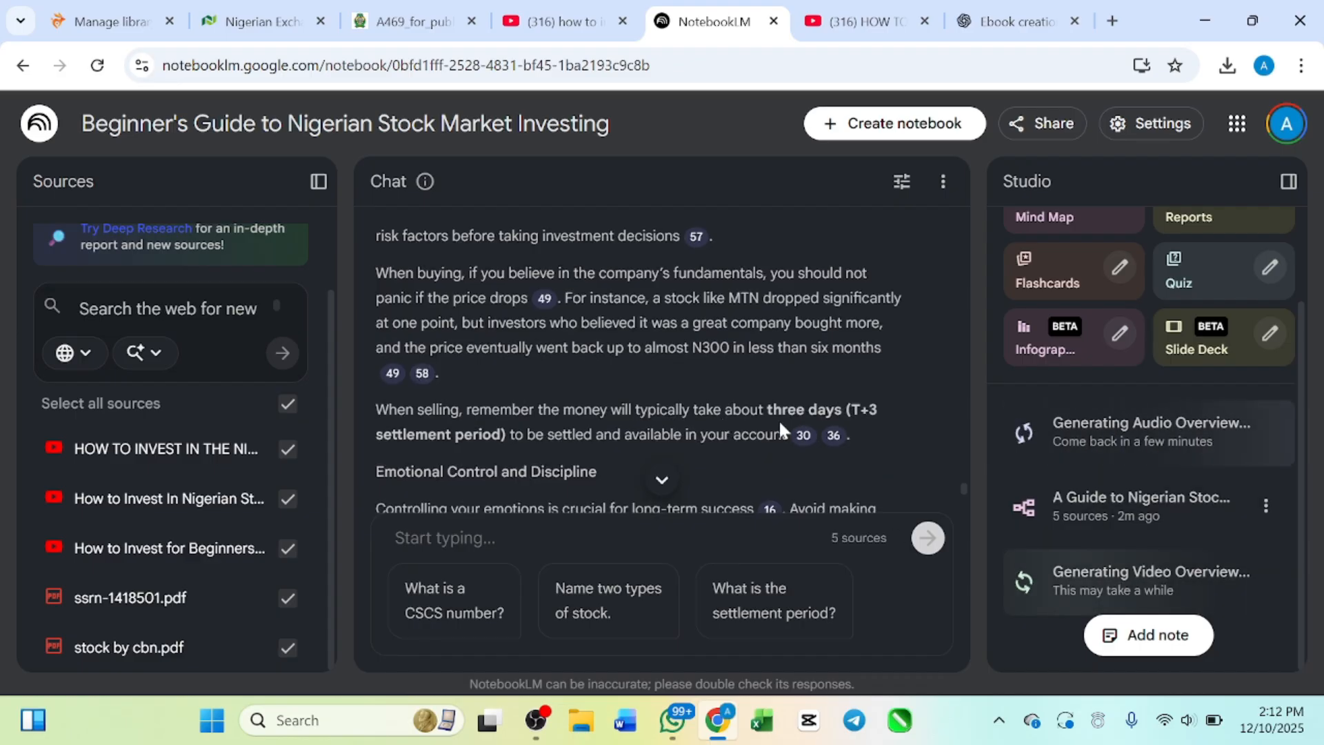
scroll(669, 374, up, 10)
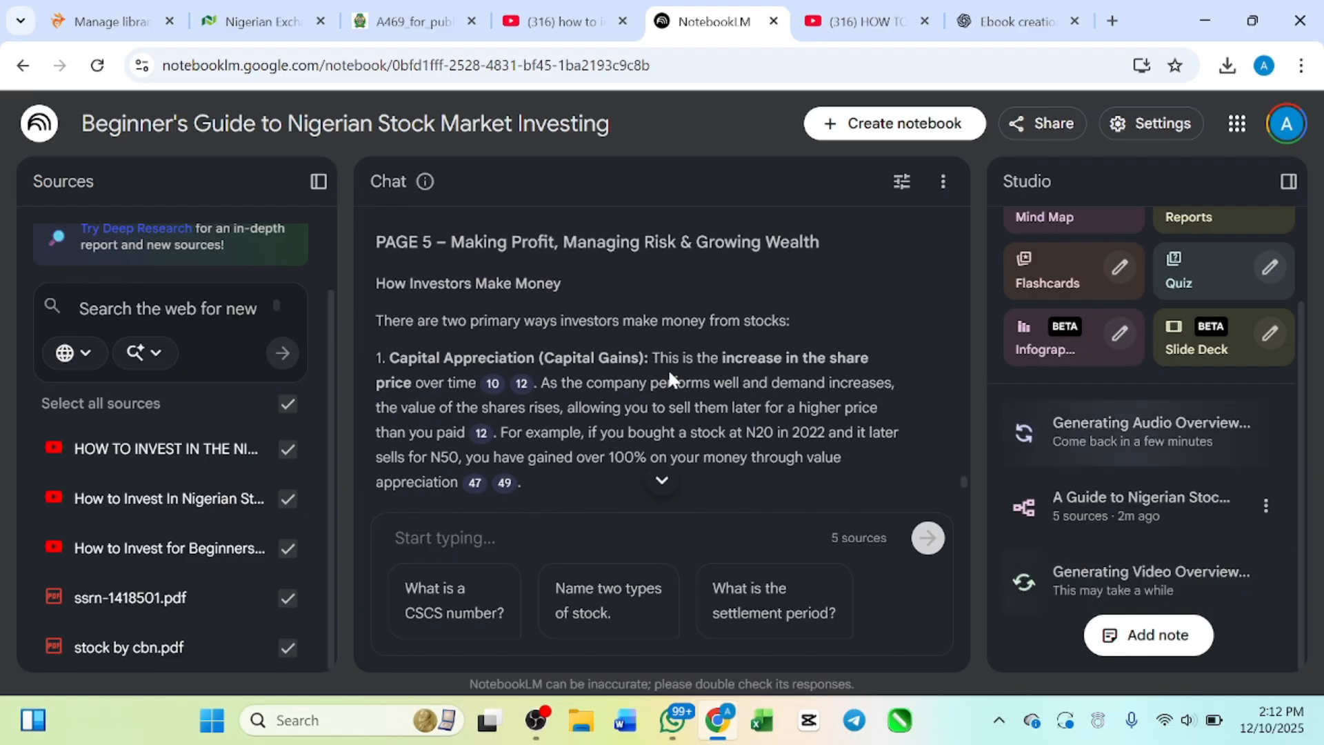
Step: Recheck Page 4's sections on dividend investing and judging companies by P/E ratio and competitive position
scroll(635, 338, down, 10)
scroll(635, 338, up, 8)
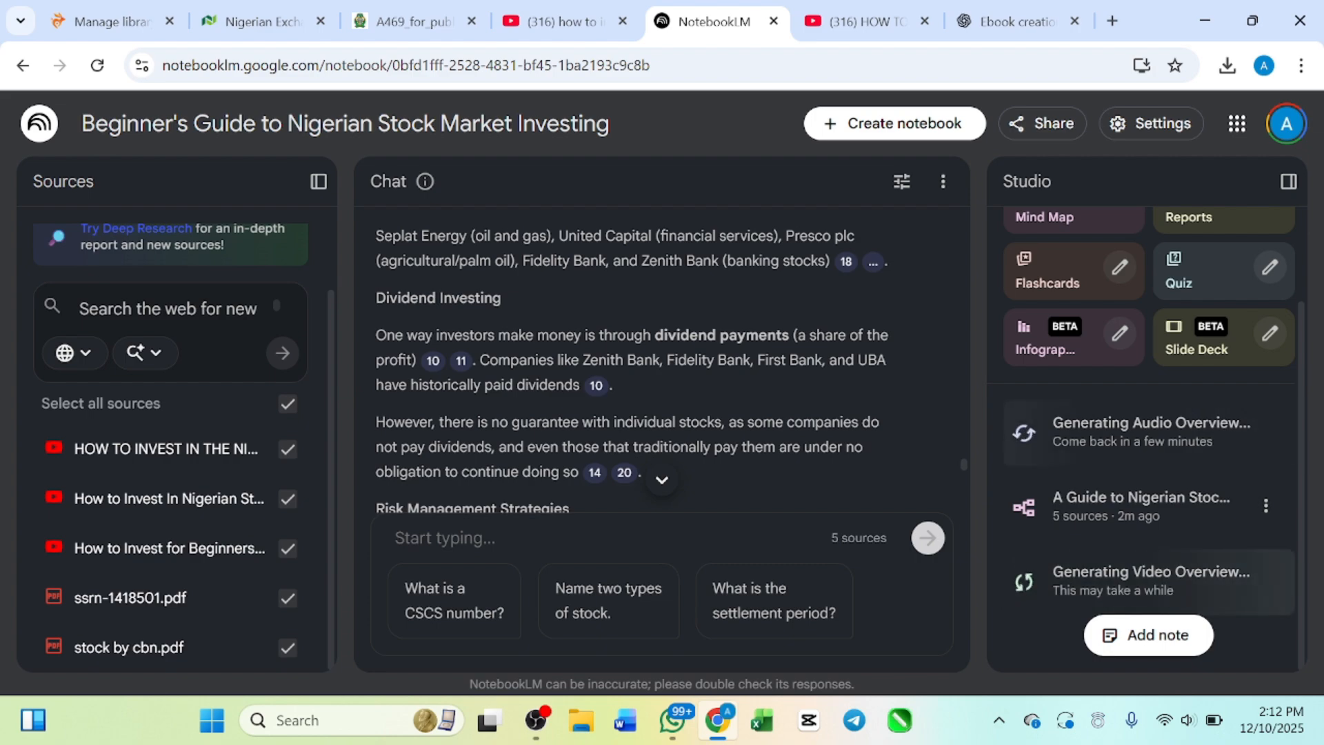
scroll(635, 337, up, 3)
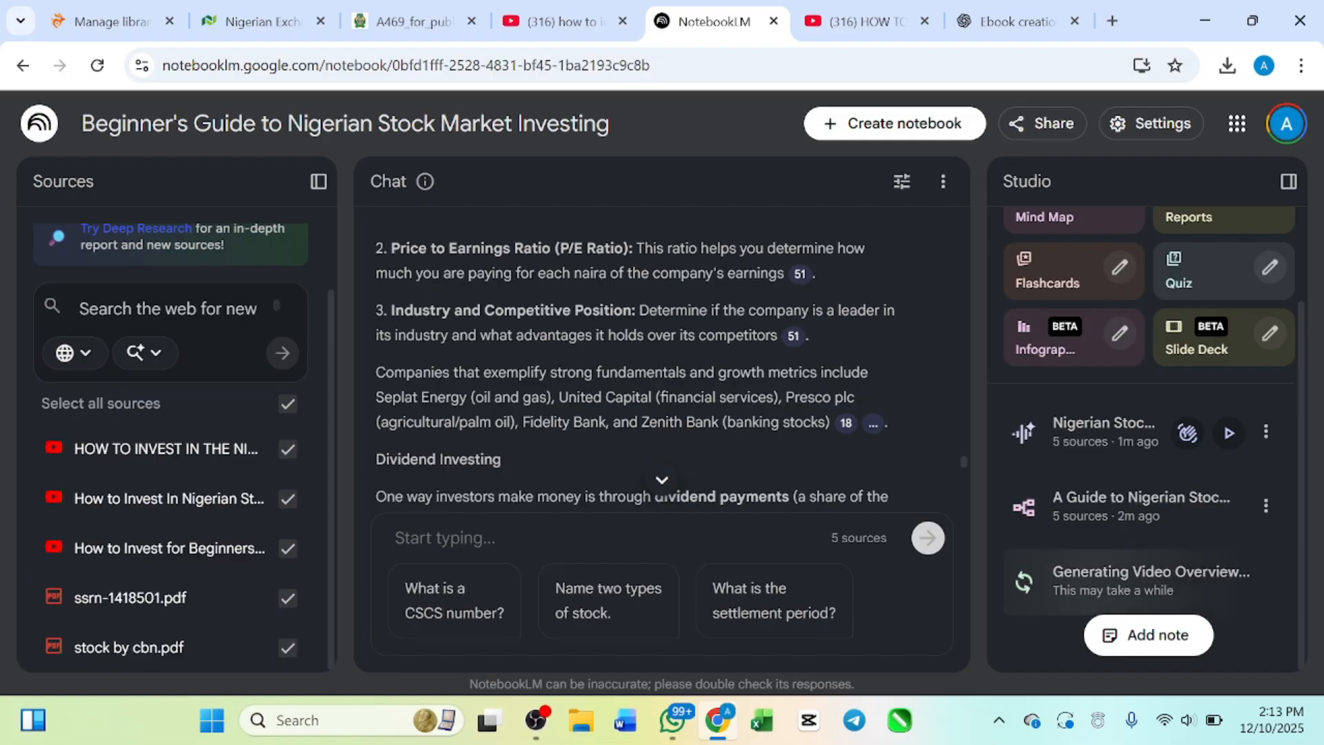
Step: Search the web for "canva" in a new browser tab and open the Canva website
click(1110, 20)
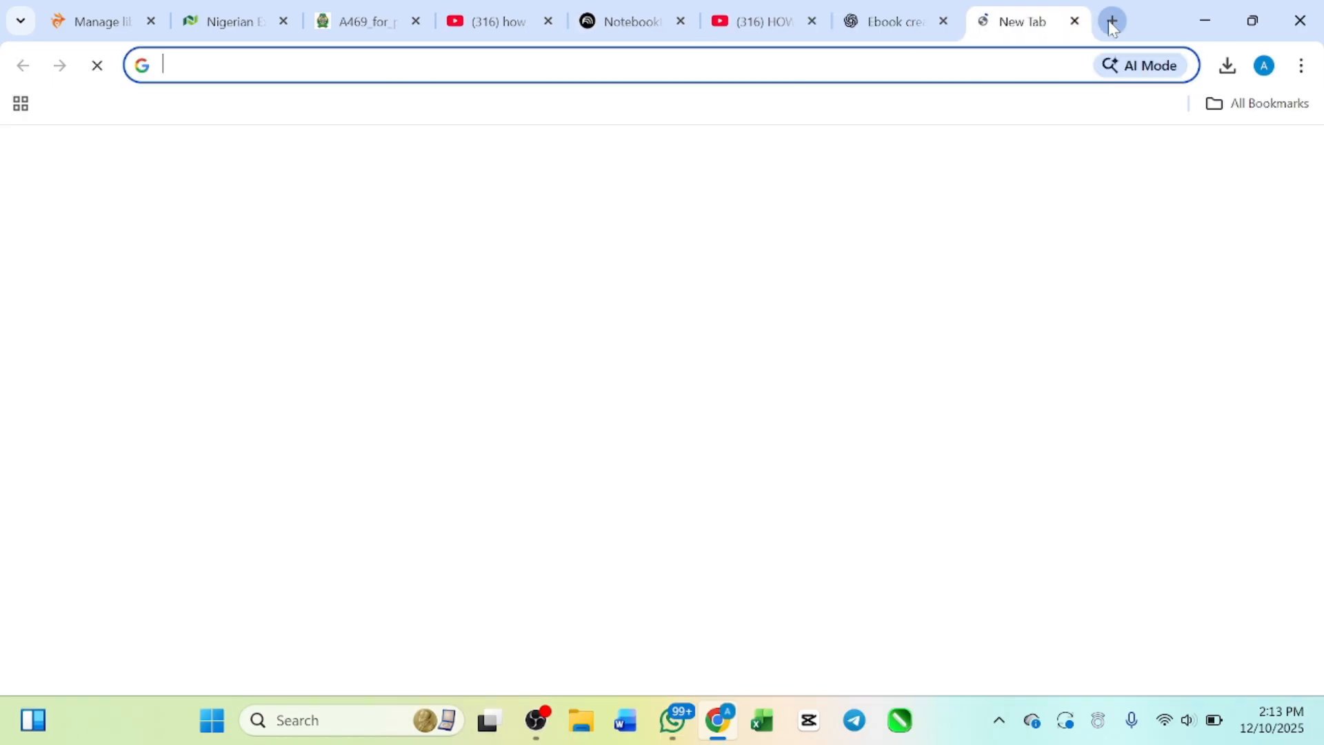
text(canva)
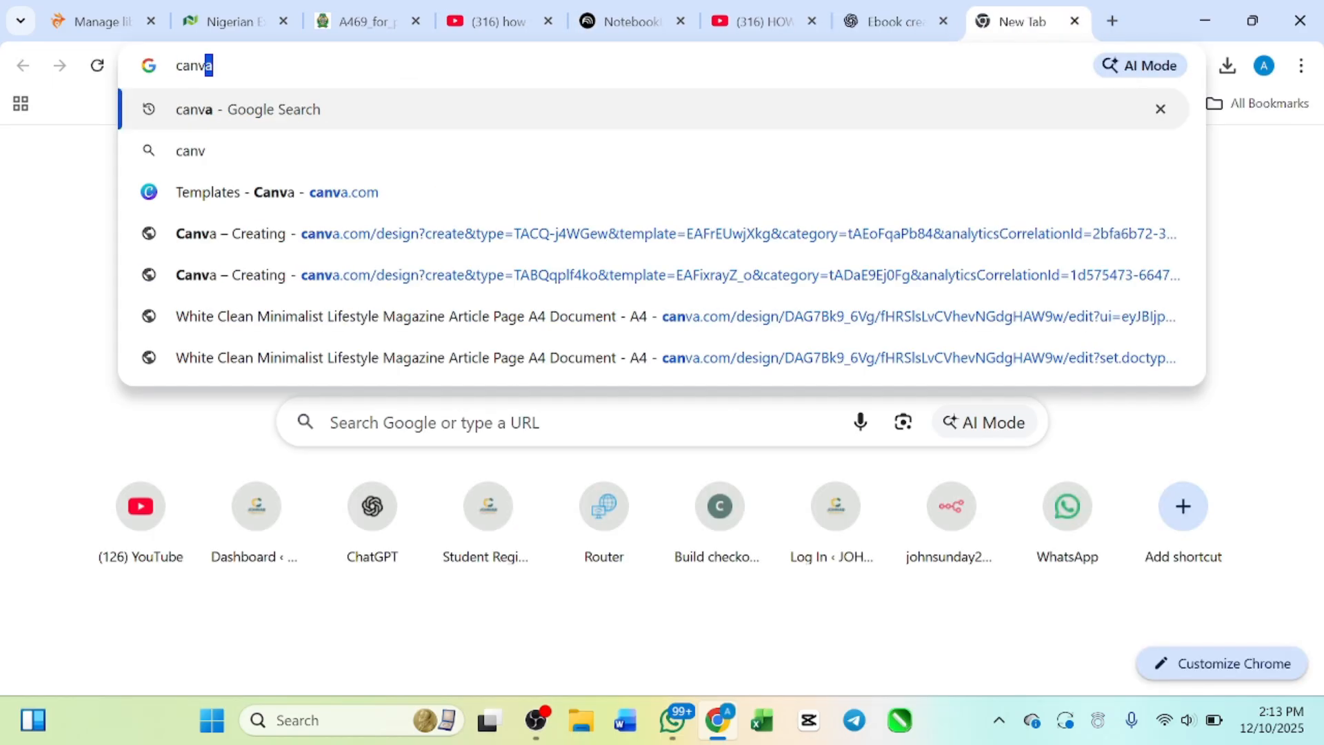
key(Return)
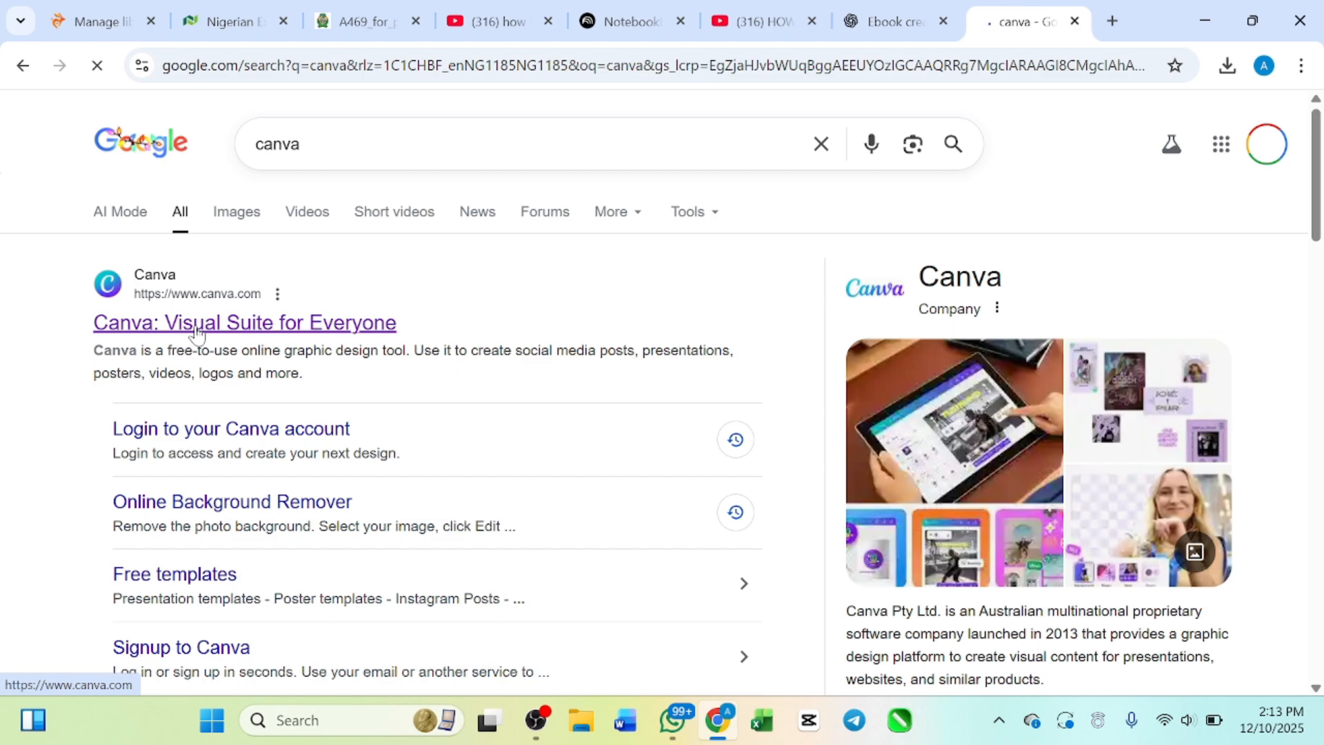
click(196, 324)
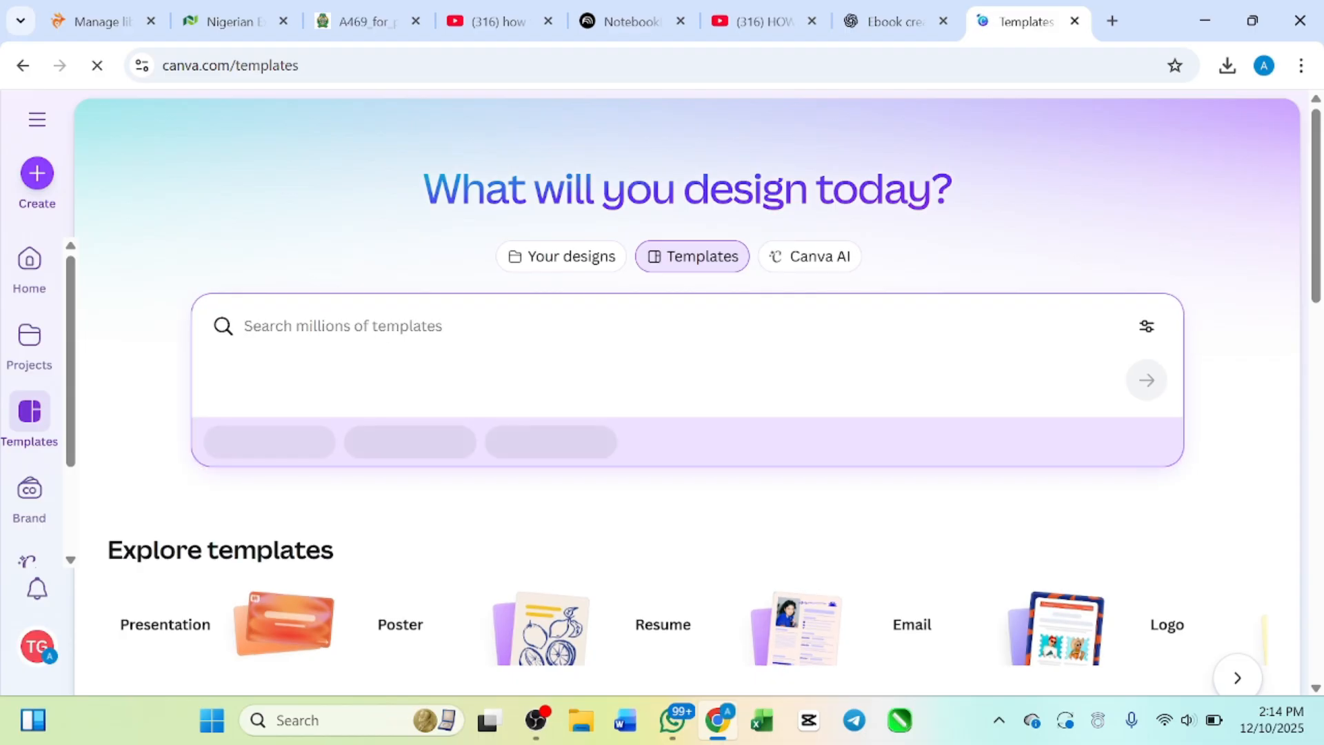
Step: Search the template library for "ebook template"
text(ebook)
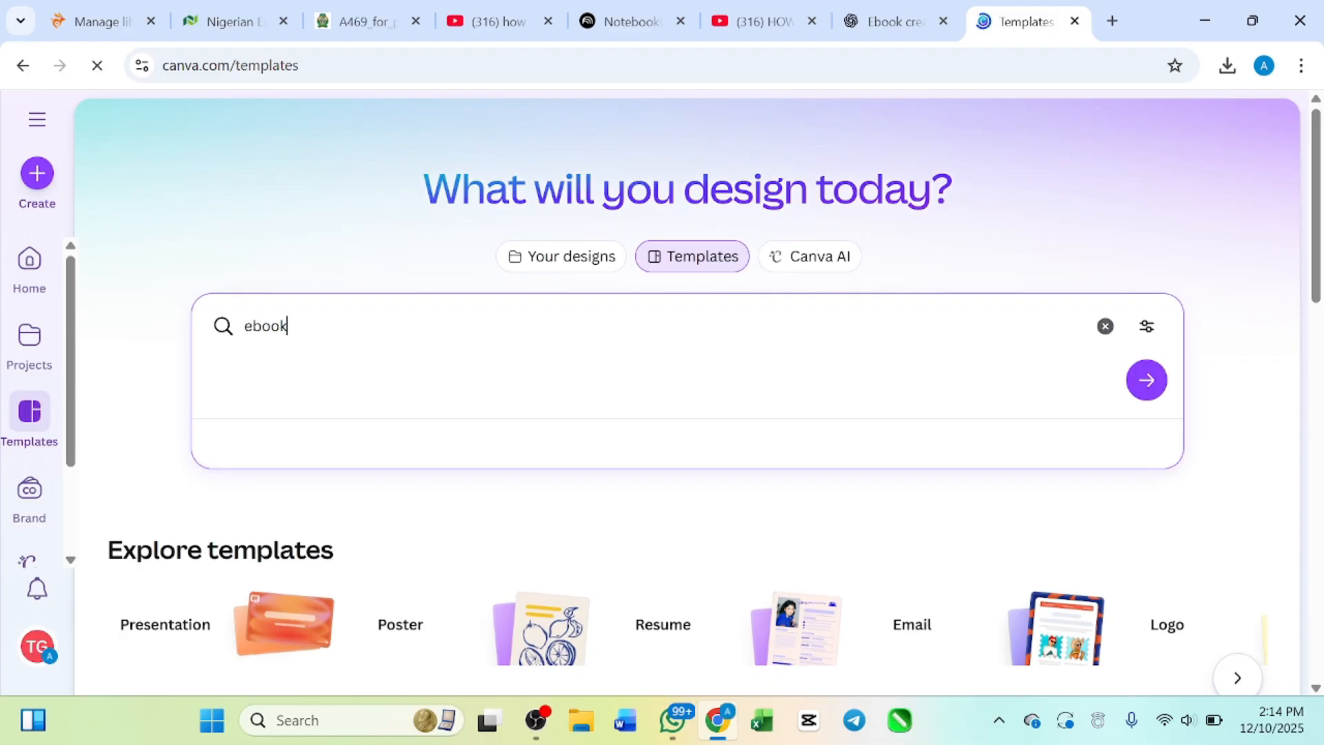
text( template)
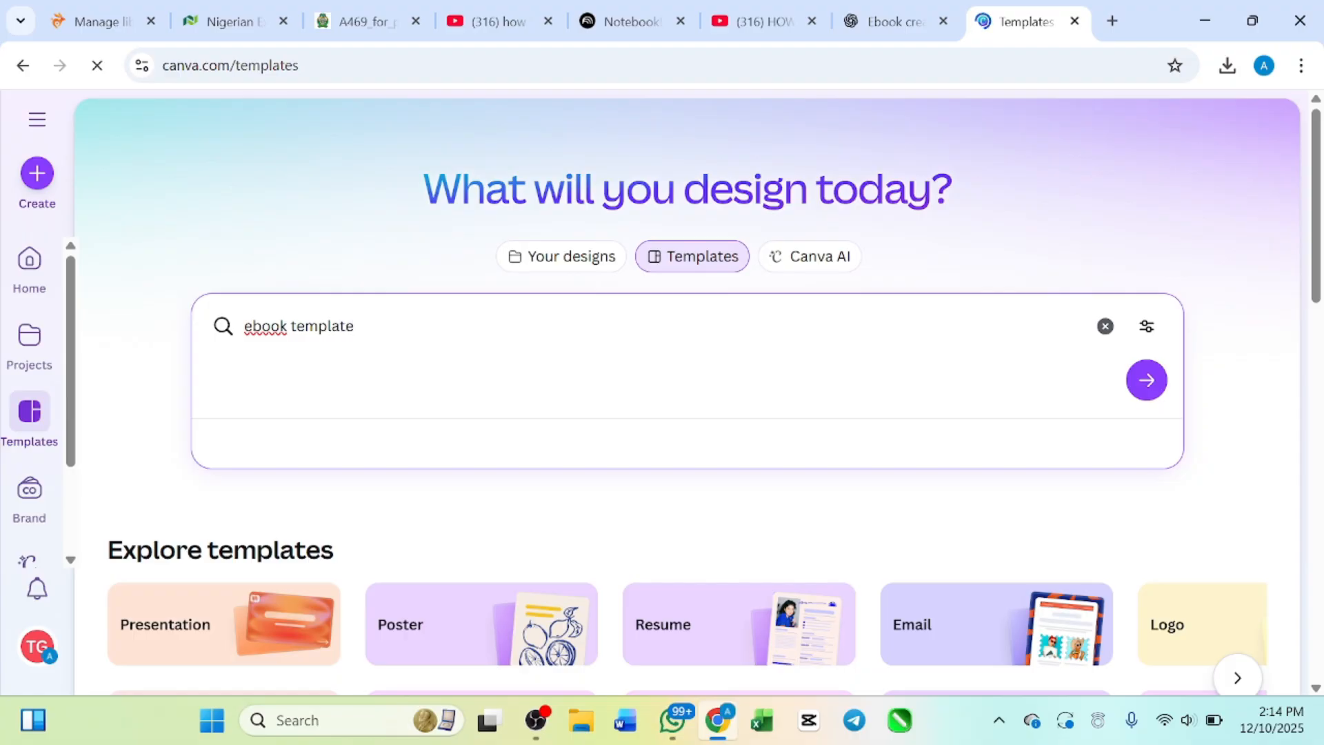
key(Return)
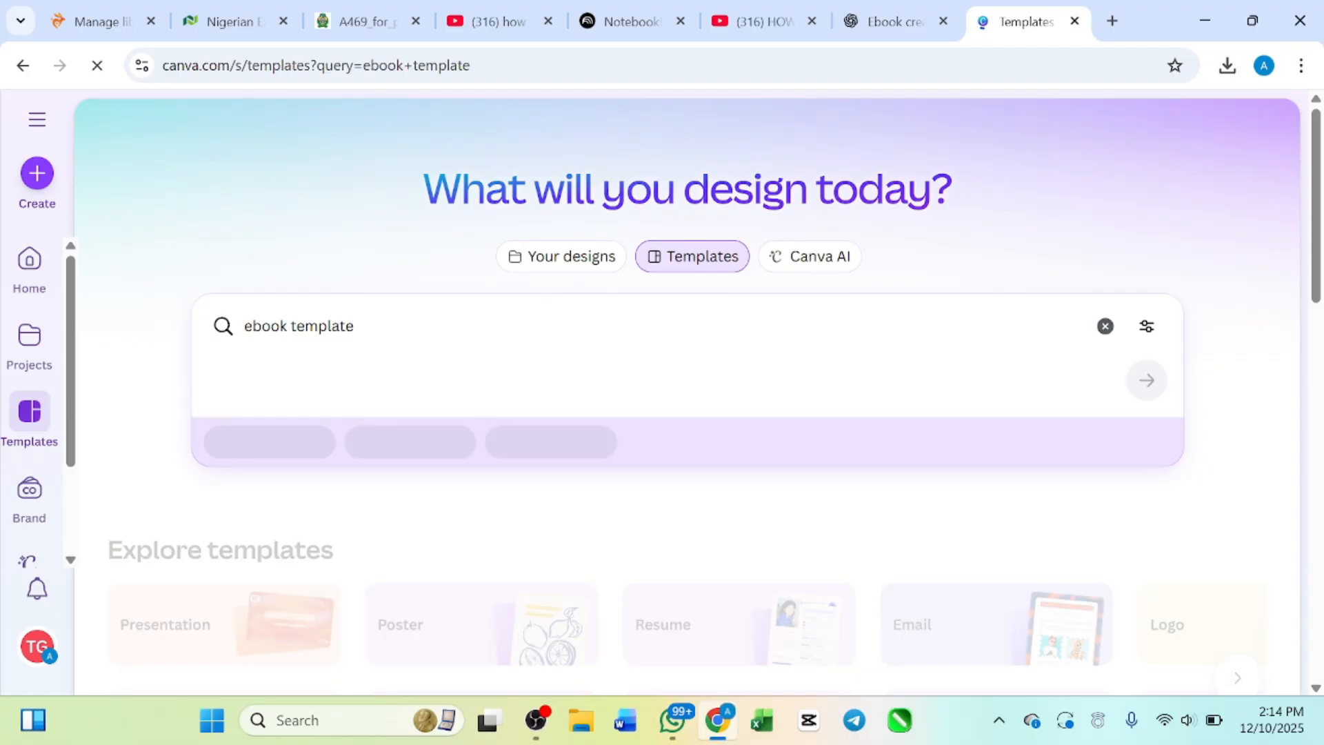
Step: Look over the first two rows of ebook template covers, from the online brand guide to the passive income and self-care designs
scroll(441, 385, down, 7)
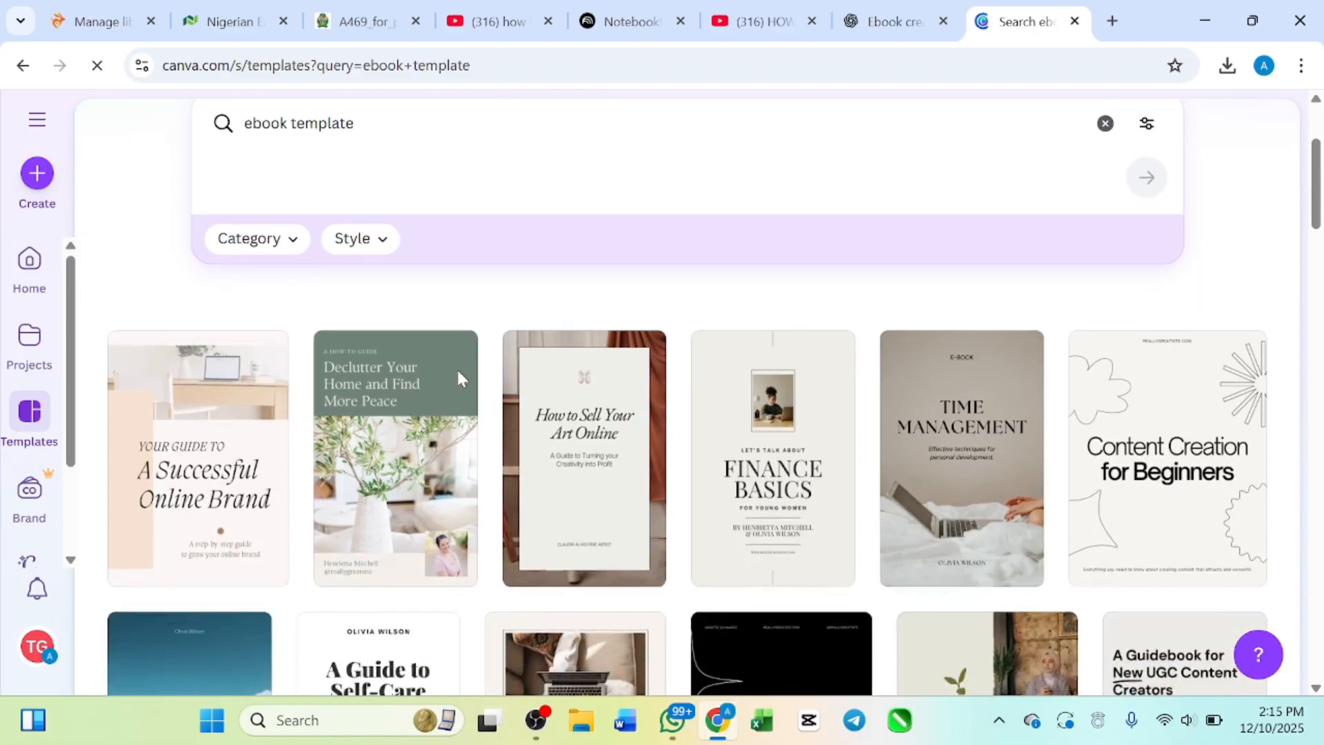
scroll(459, 379, up, 2)
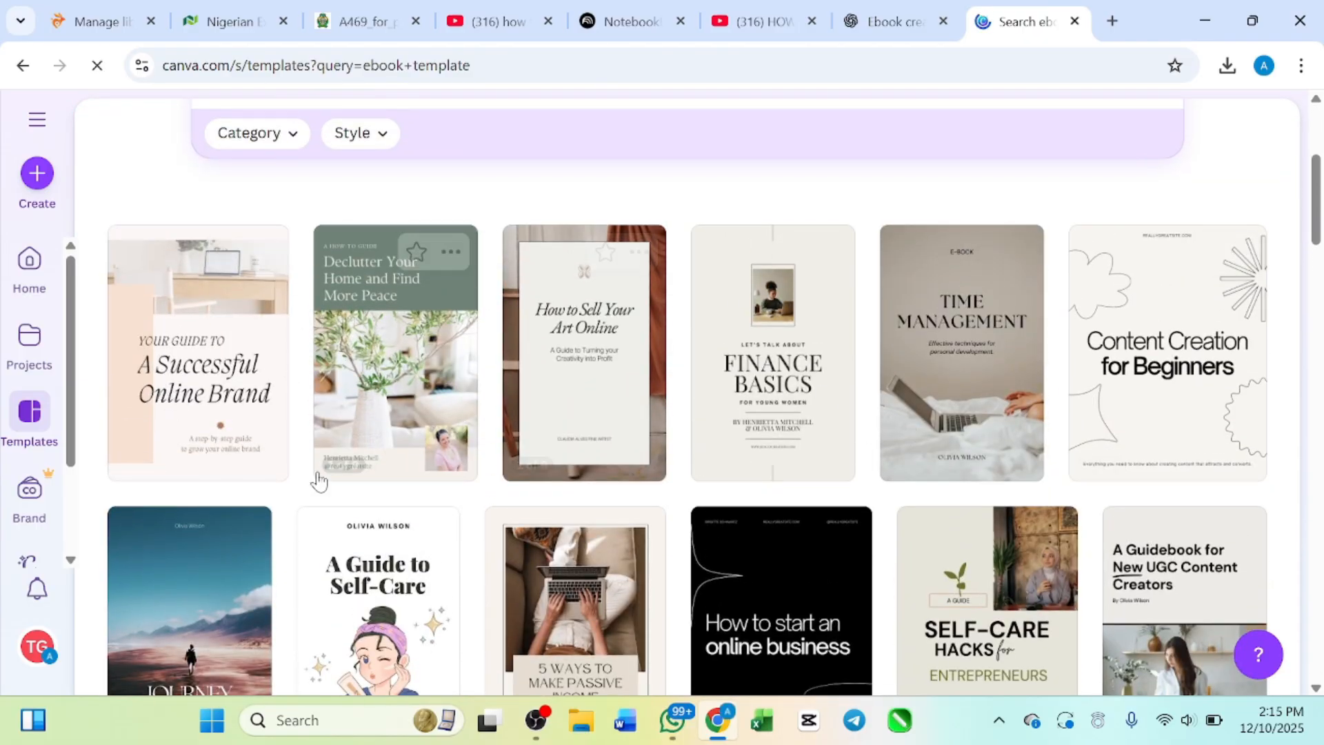
scroll(539, 449, down, 3)
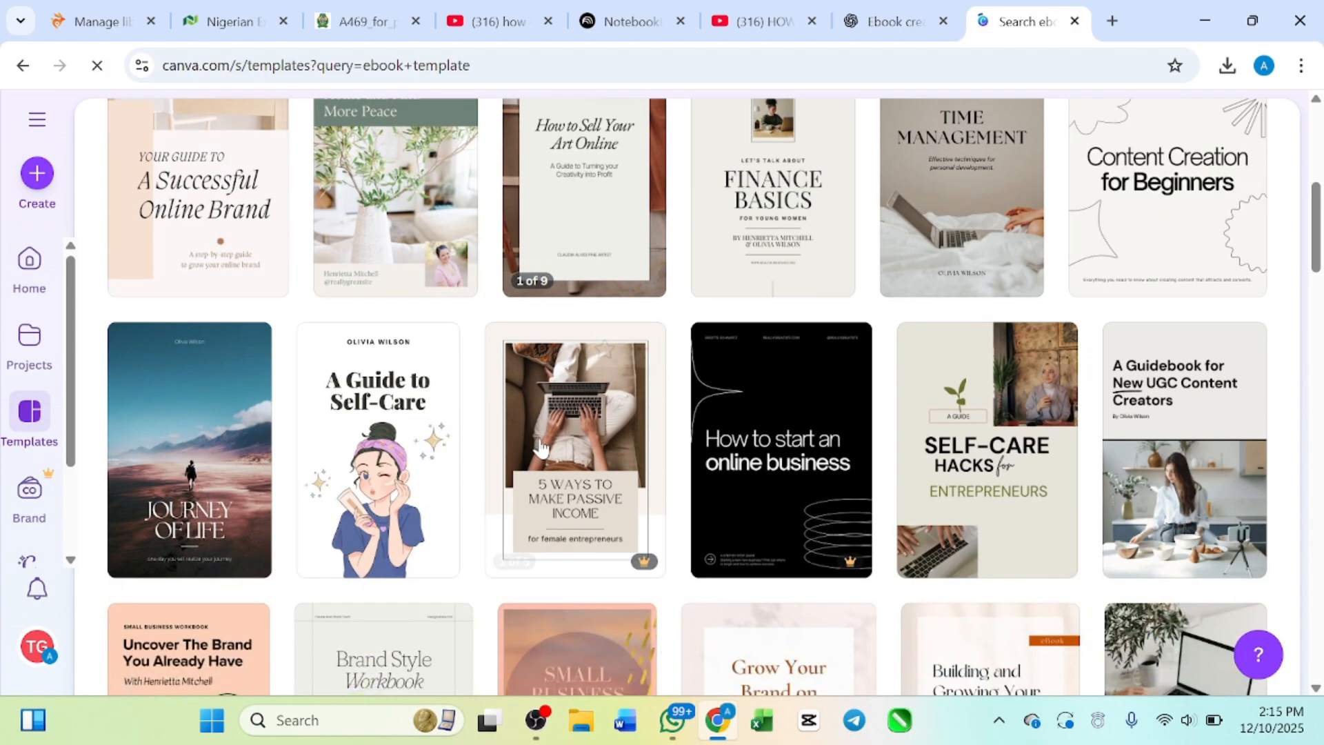
scroll(552, 386, up, 5)
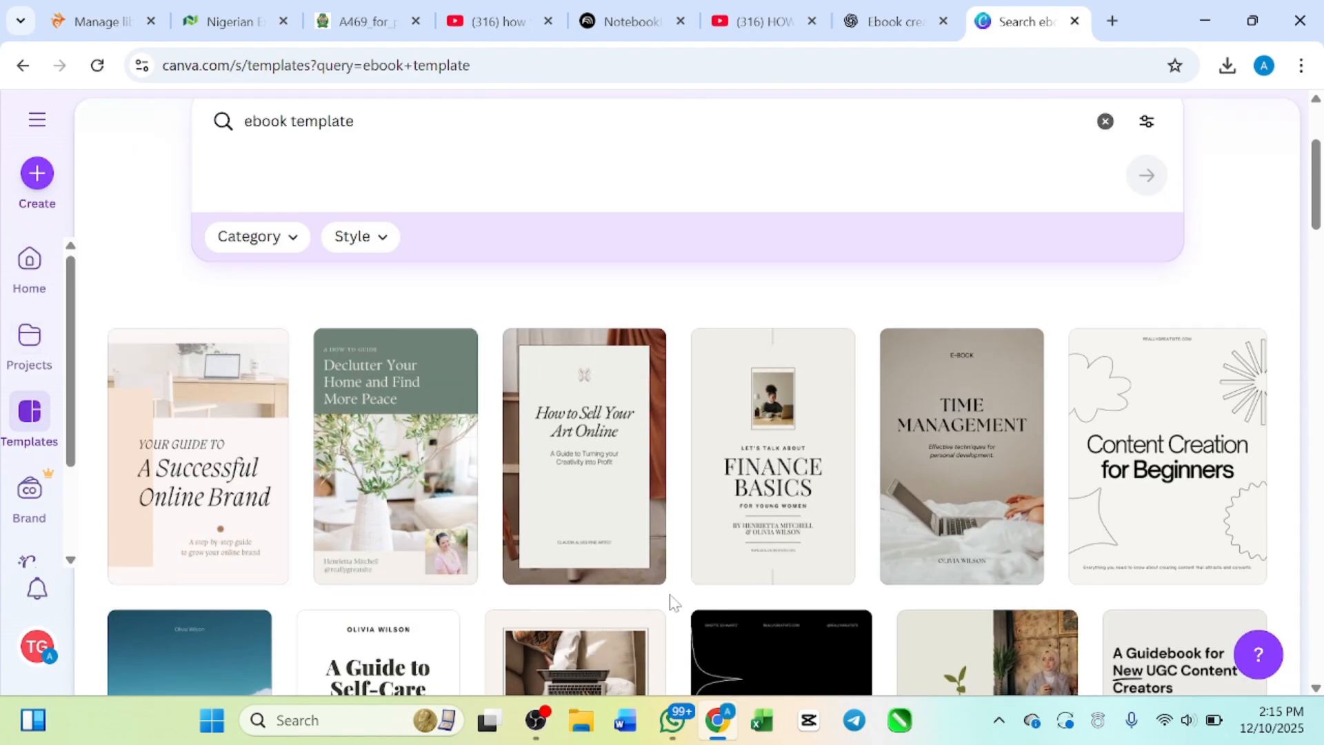
scroll(672, 598, down, 2)
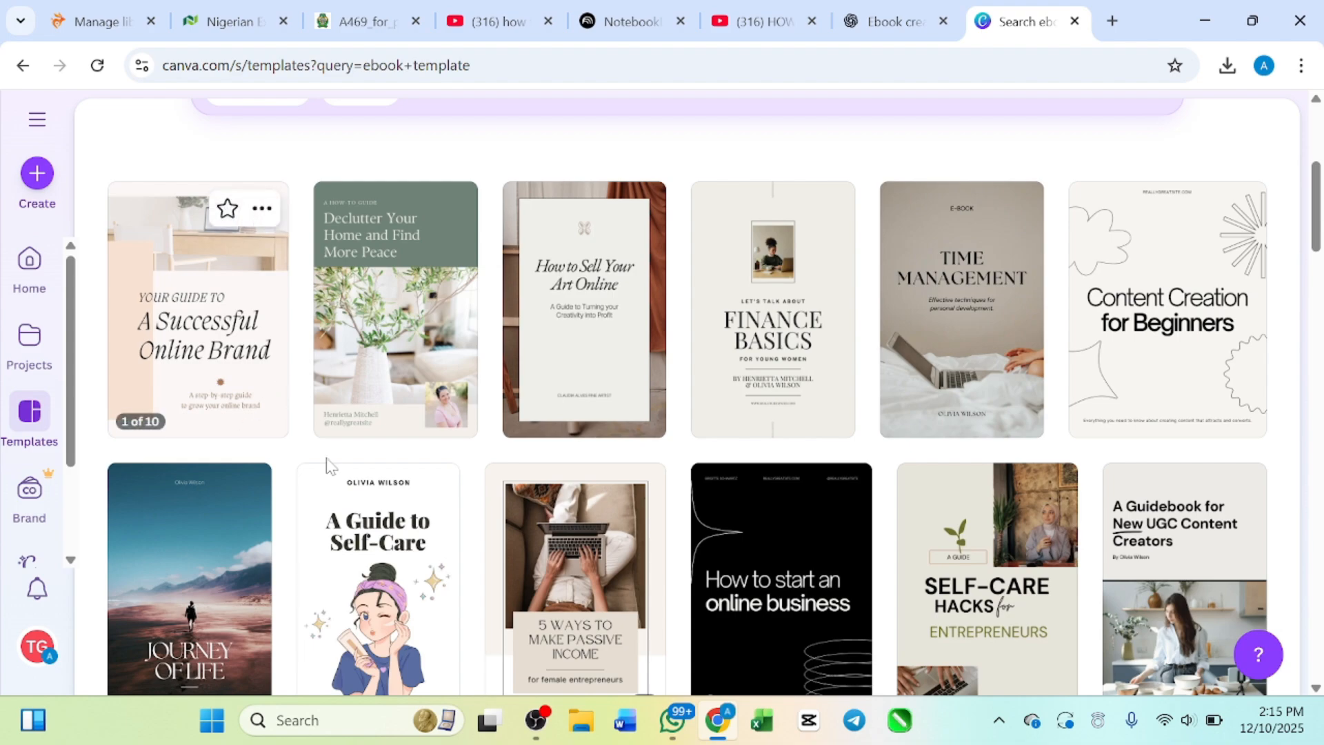
scroll(999, 462, down, 3)
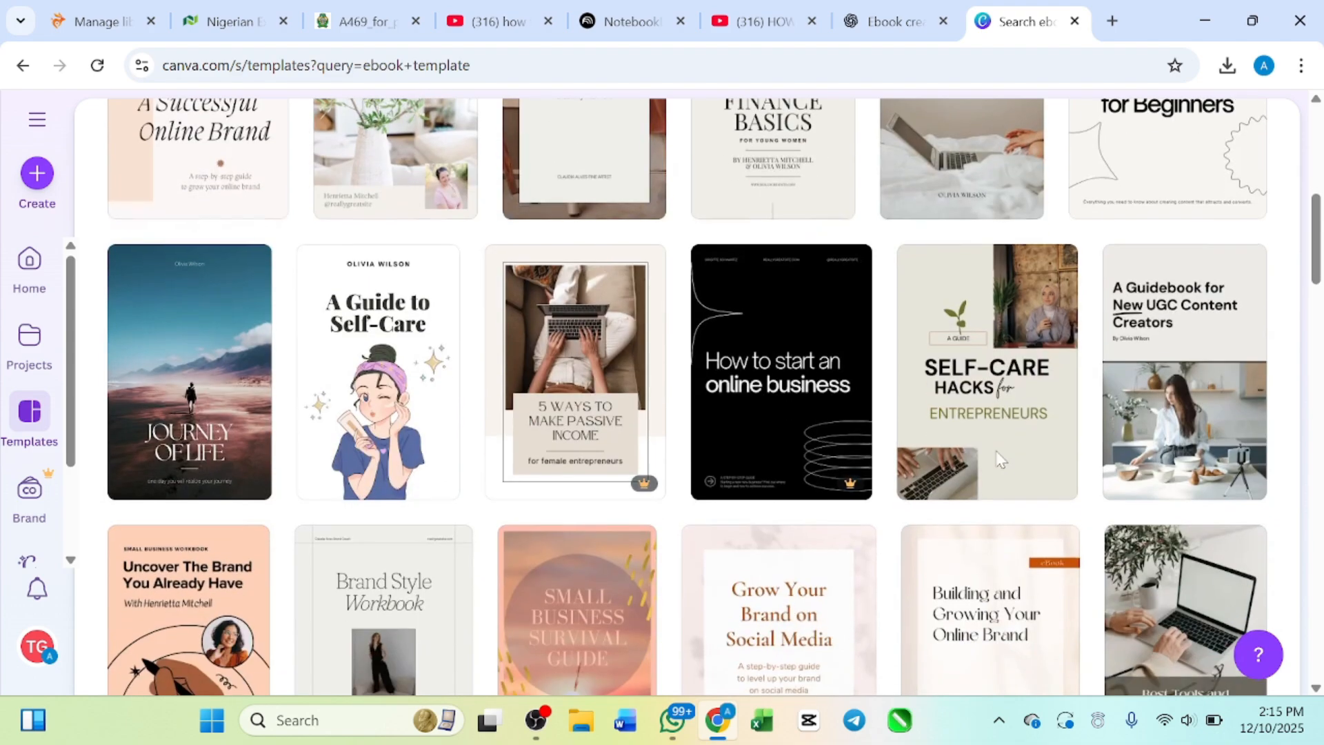
mouse_move(642, 484)
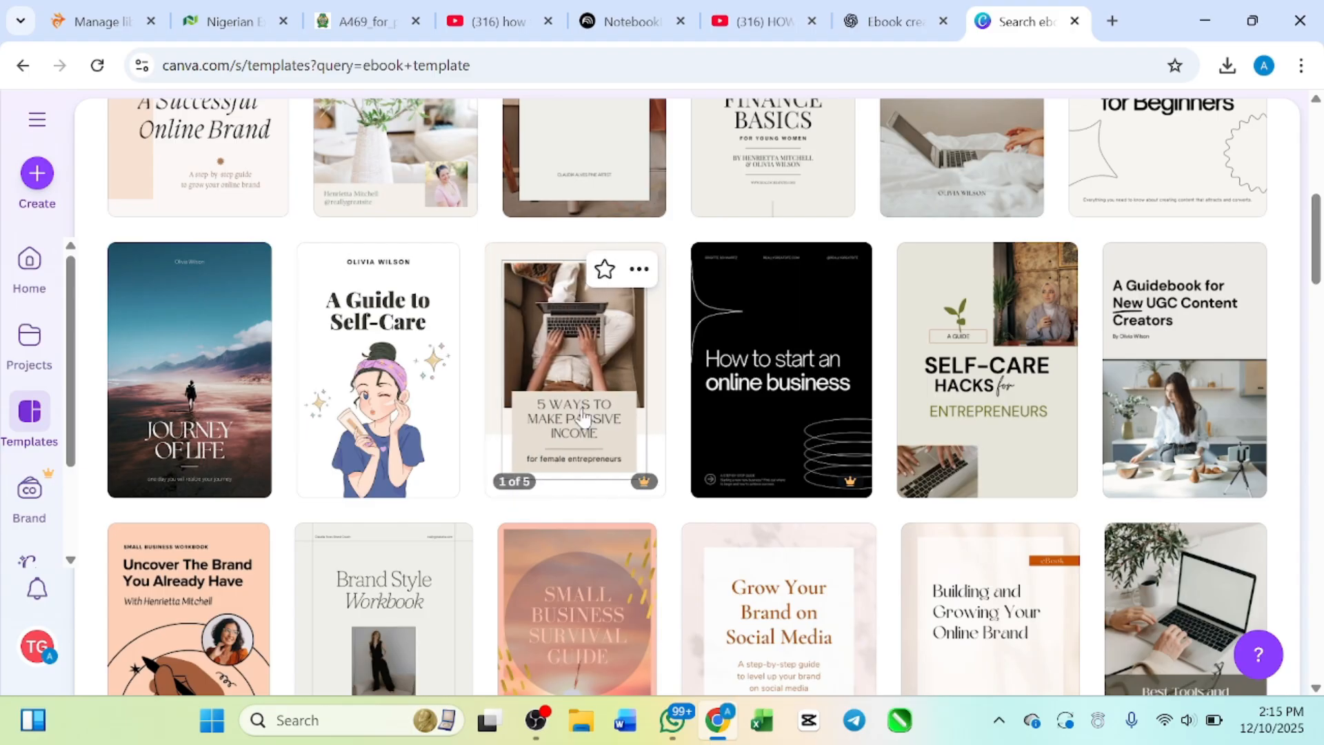
scroll(690, 295, up, 3)
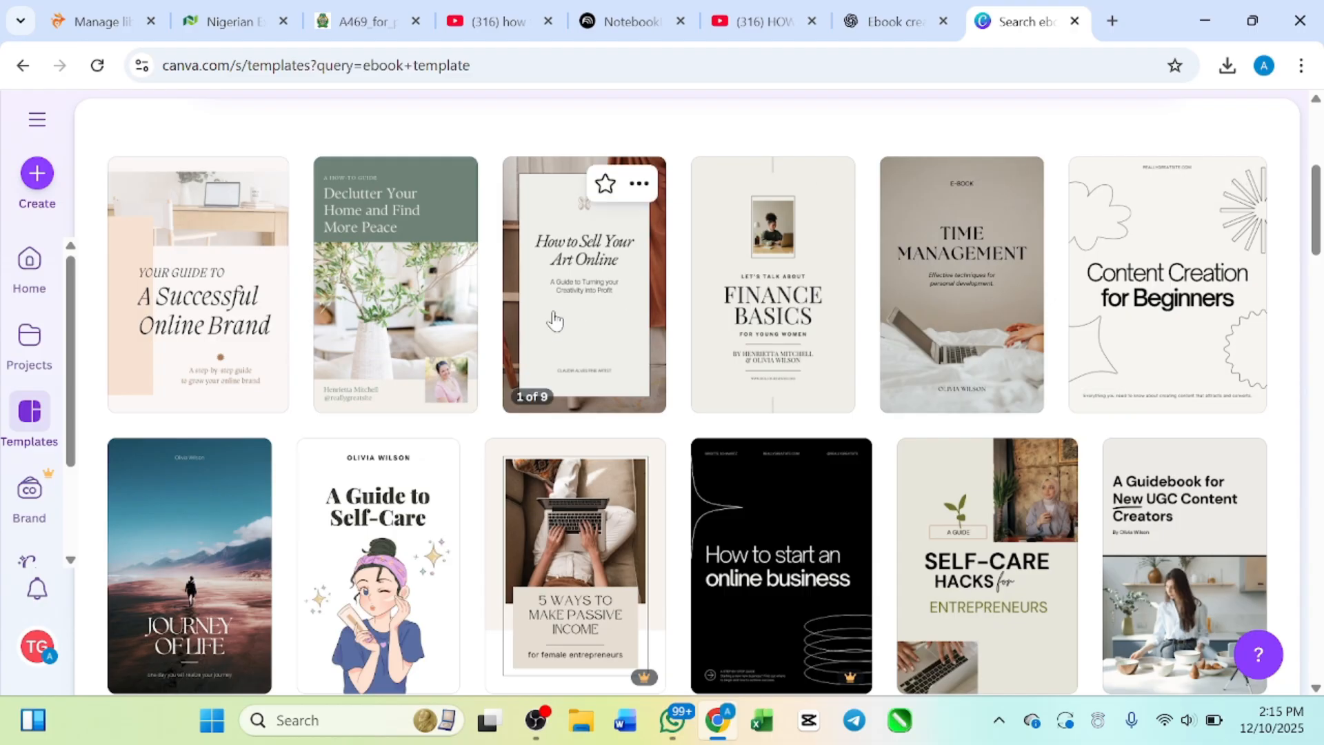
Step: Examine the business, brand and money ebook covers further down the results and return to the first row
scroll(276, 534, down, 7)
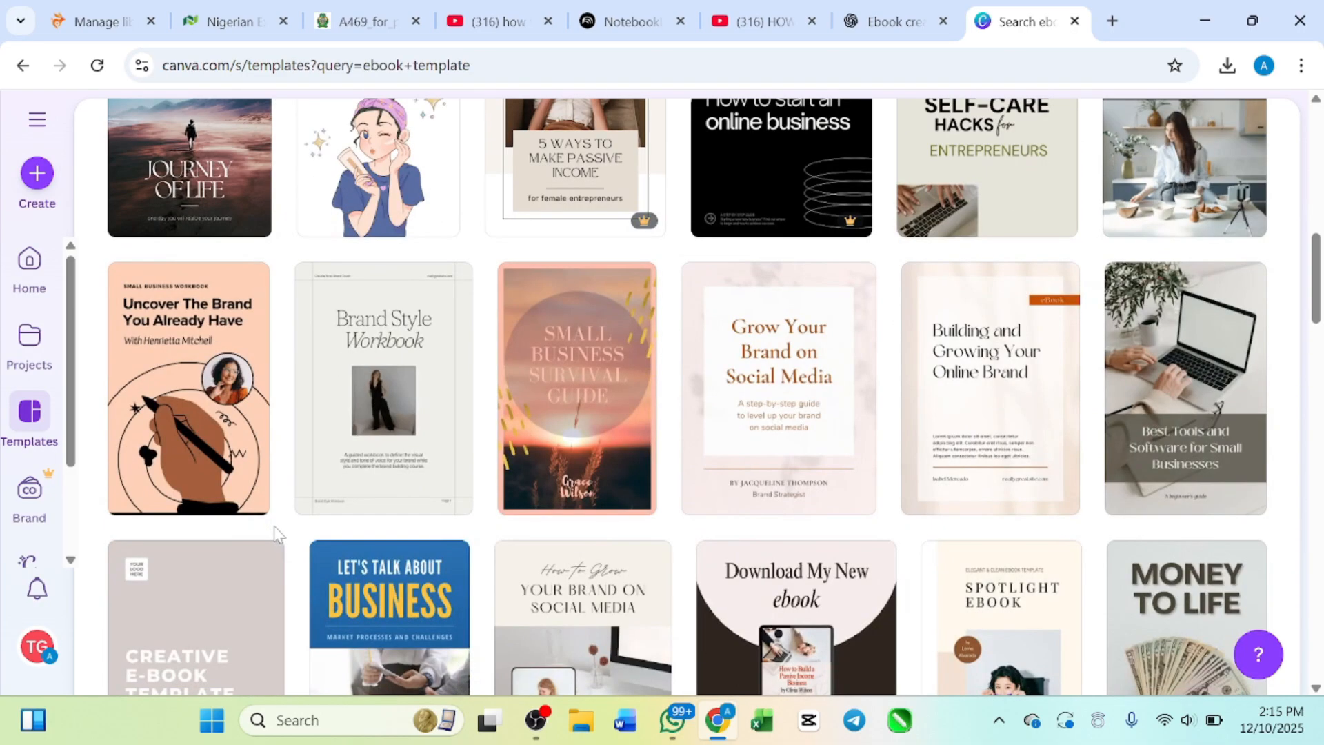
scroll(615, 439, down, 3)
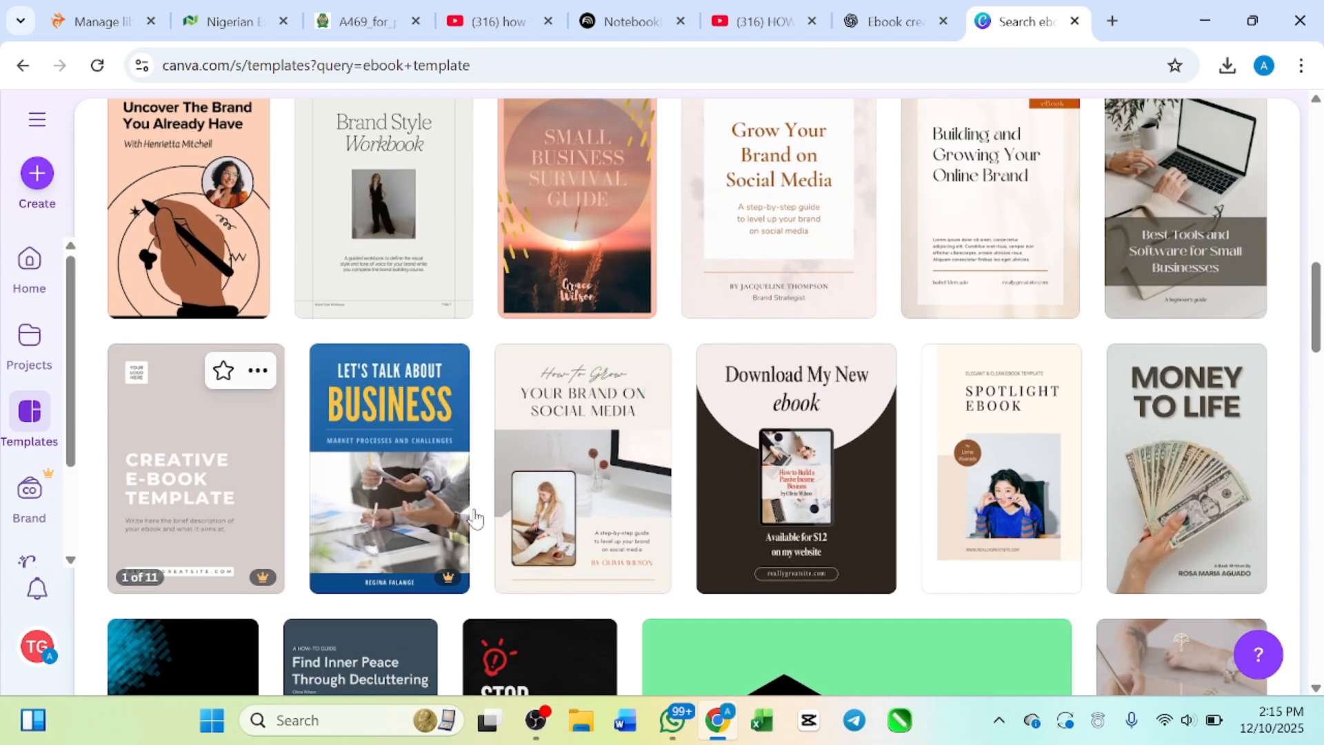
scroll(590, 496, up, 5)
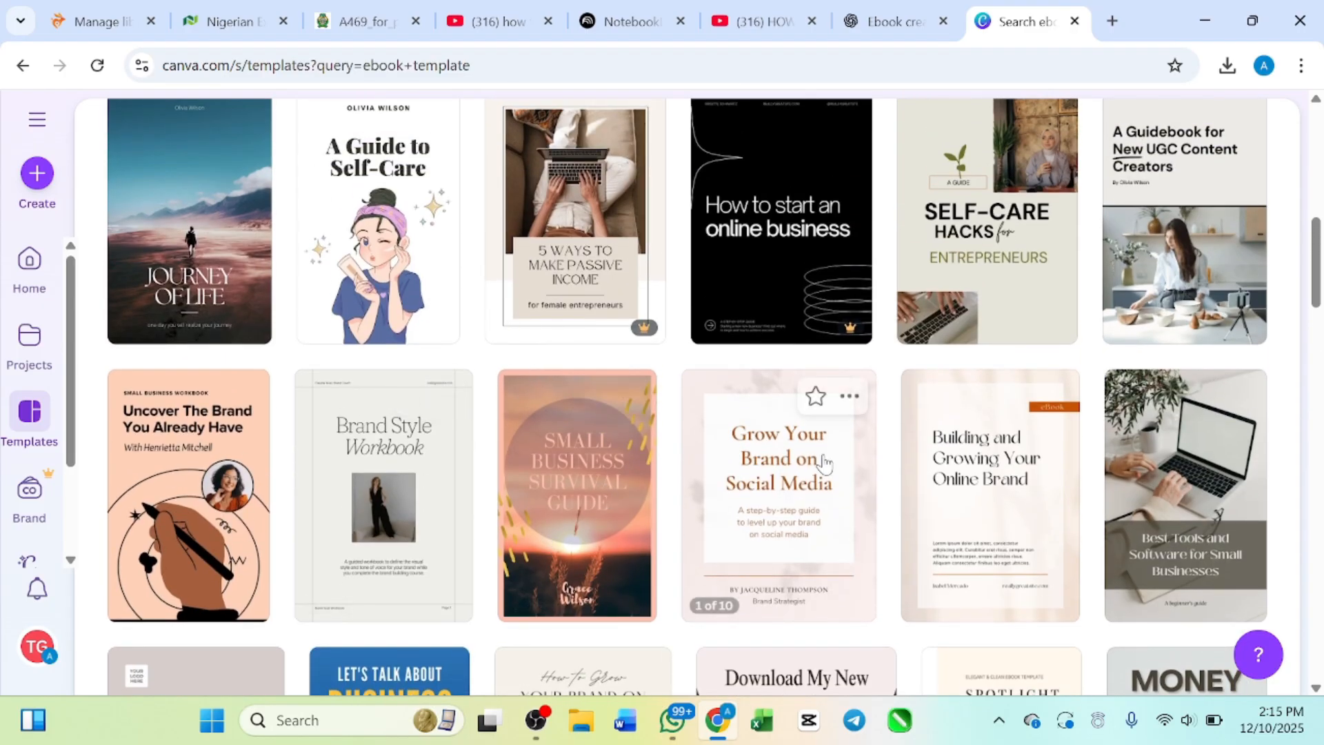
scroll(836, 414, up, 1)
scroll(396, 339, up, 1)
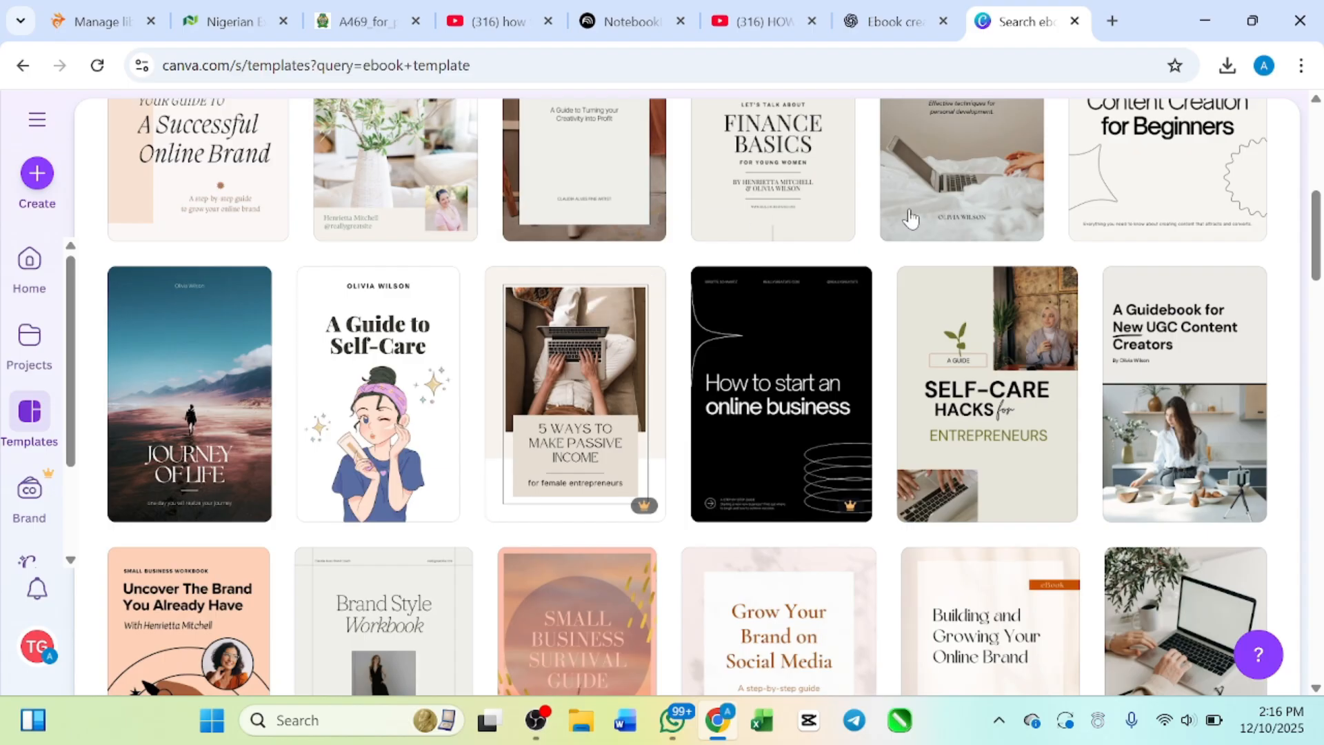
scroll(1017, 201, up, 3)
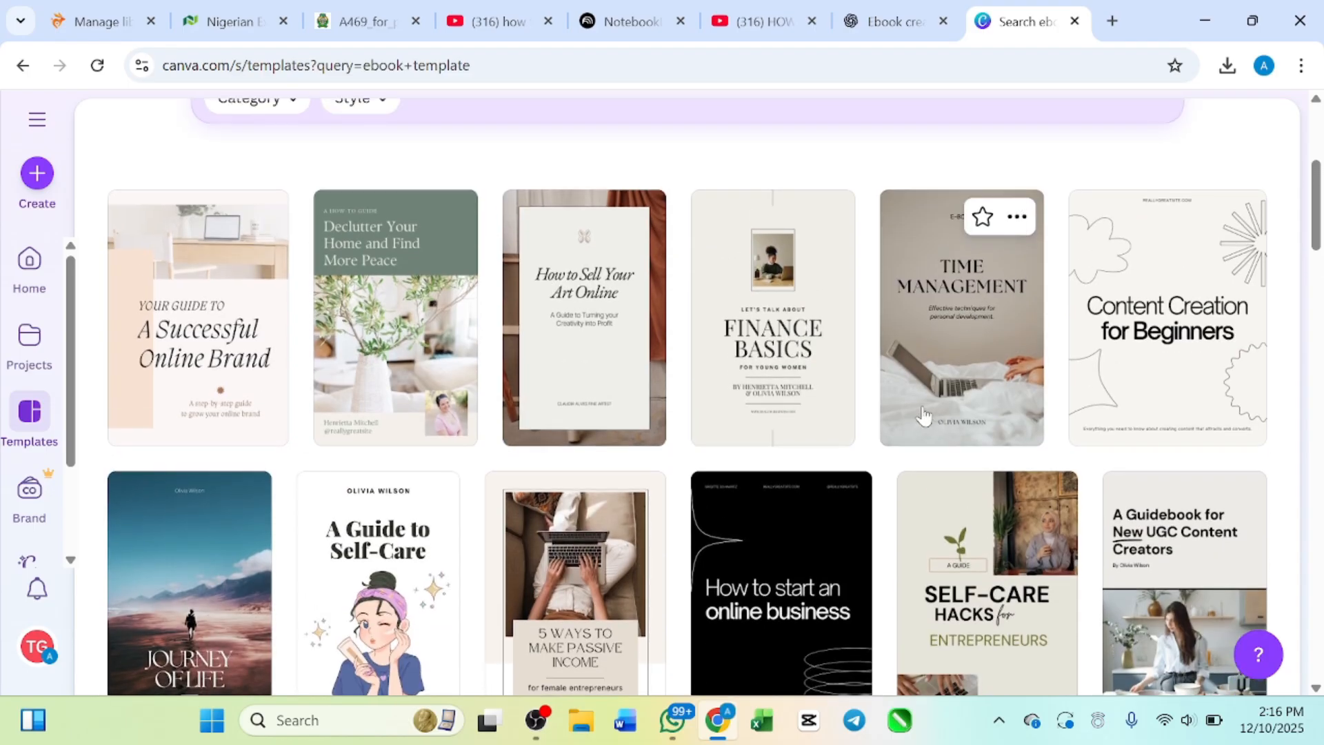
Step: Compare the ebook covers again, previewing the inner pages of the self-care hacks and UGC content creators templates
scroll(623, 384, down, 1)
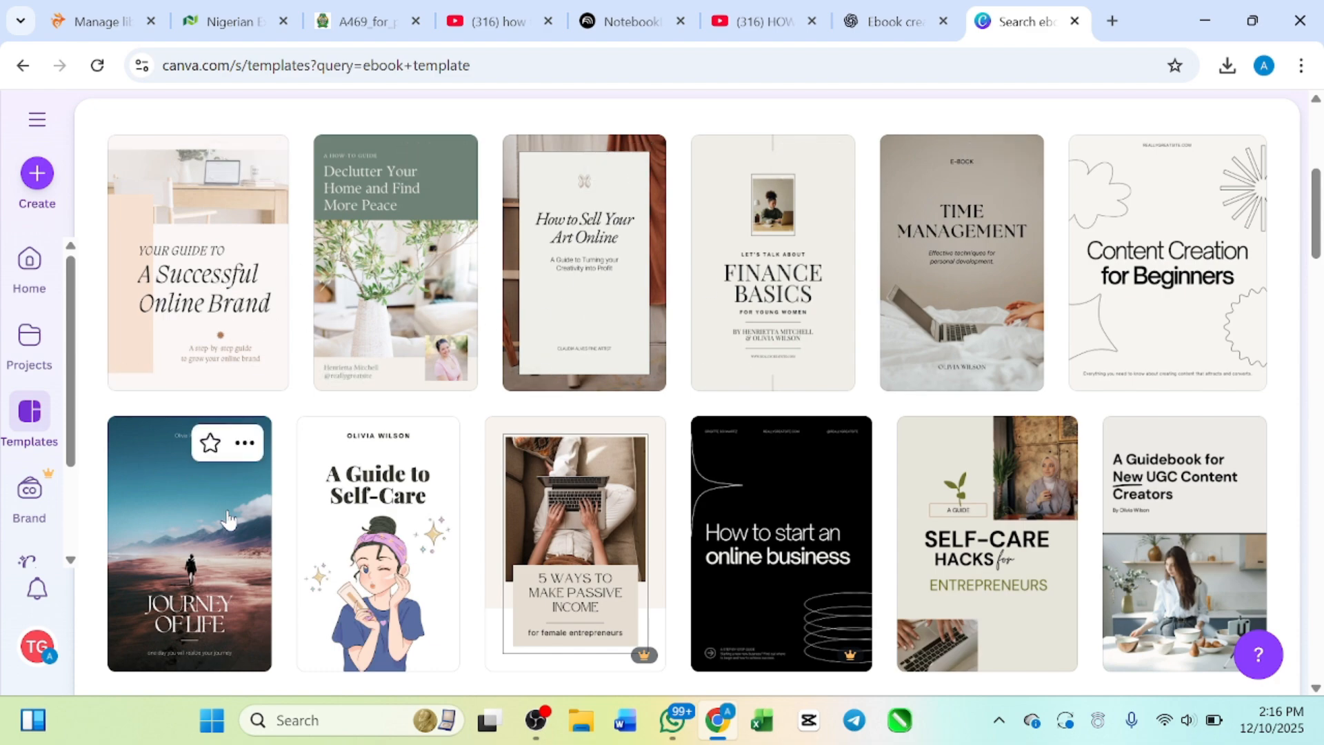
scroll(228, 519, down, 2)
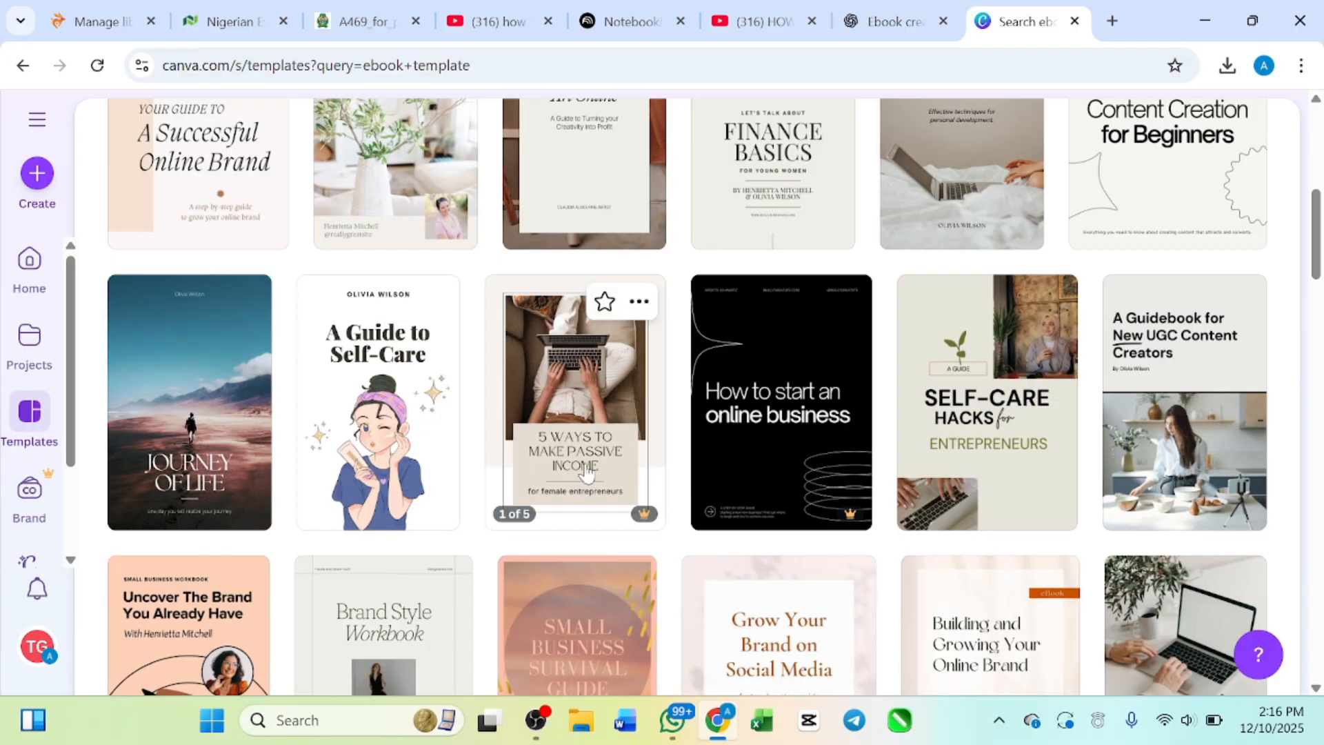
scroll(733, 437, down, 1)
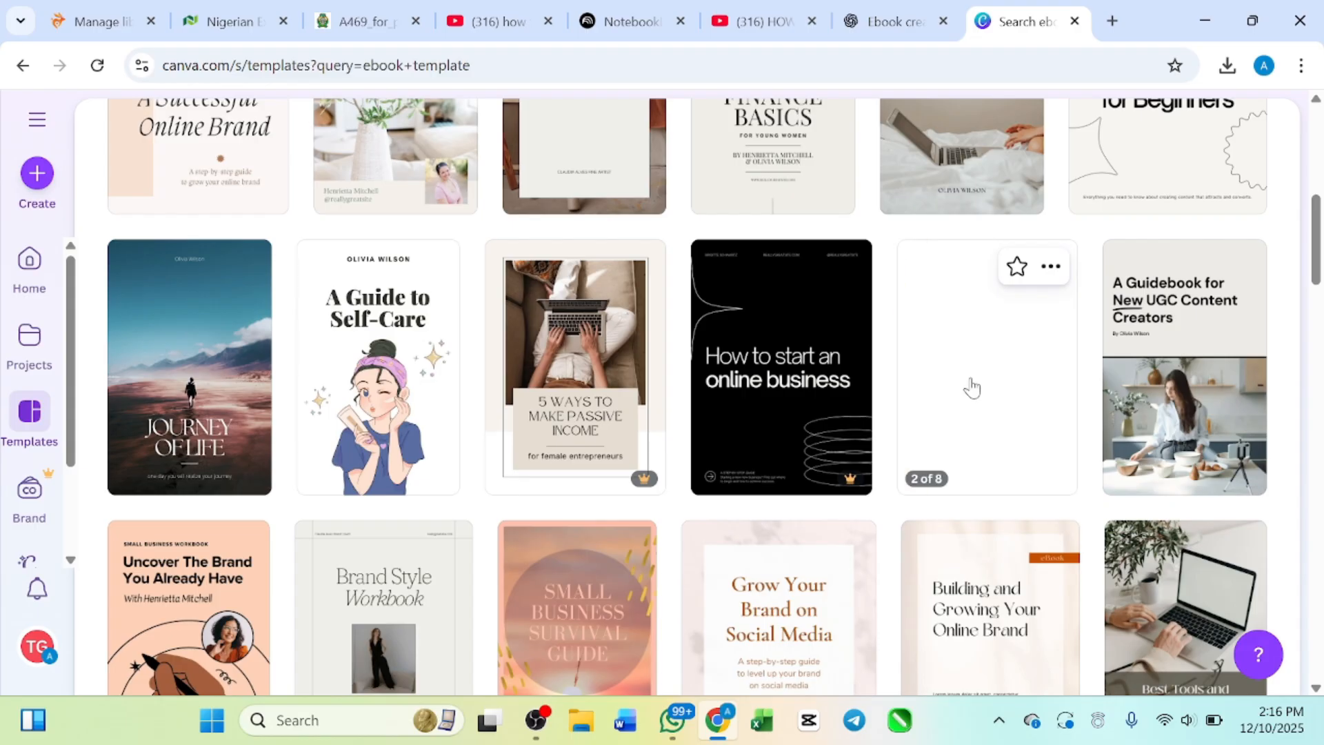
scroll(1161, 404, down, 2)
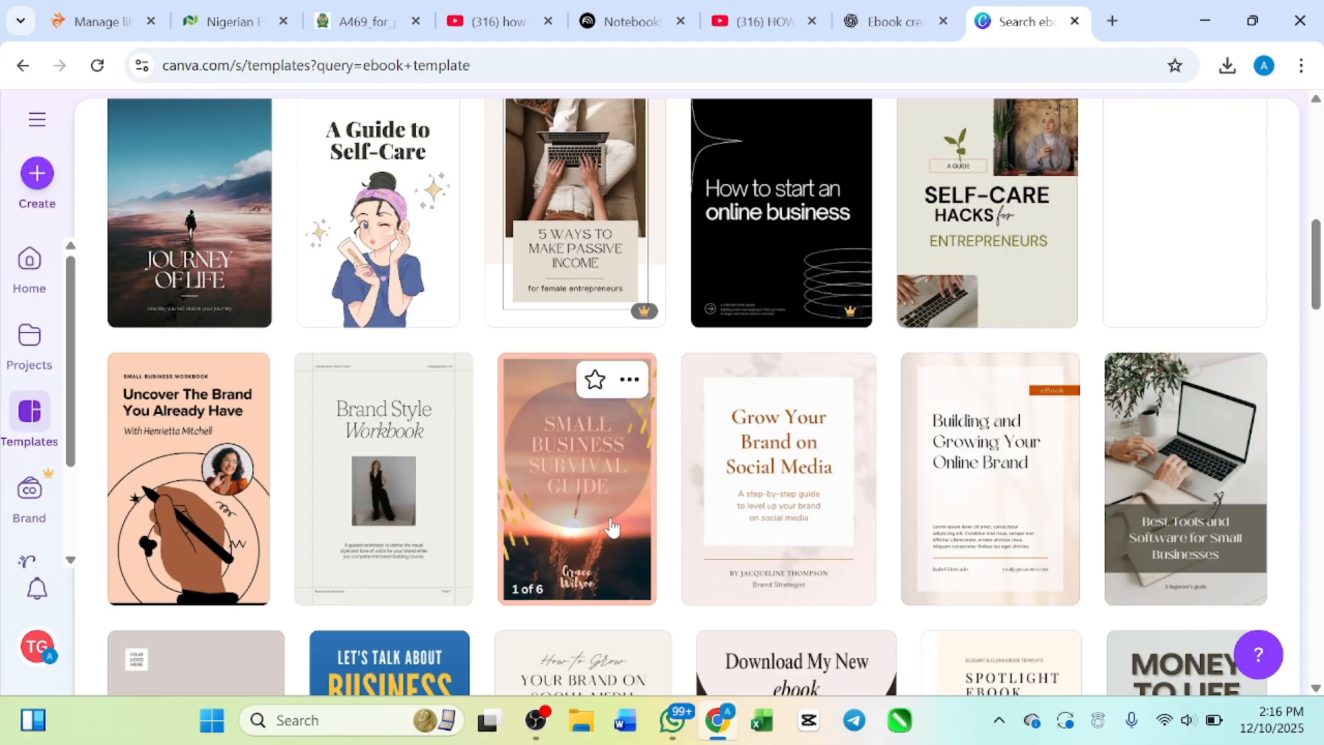
scroll(705, 527, down, 1)
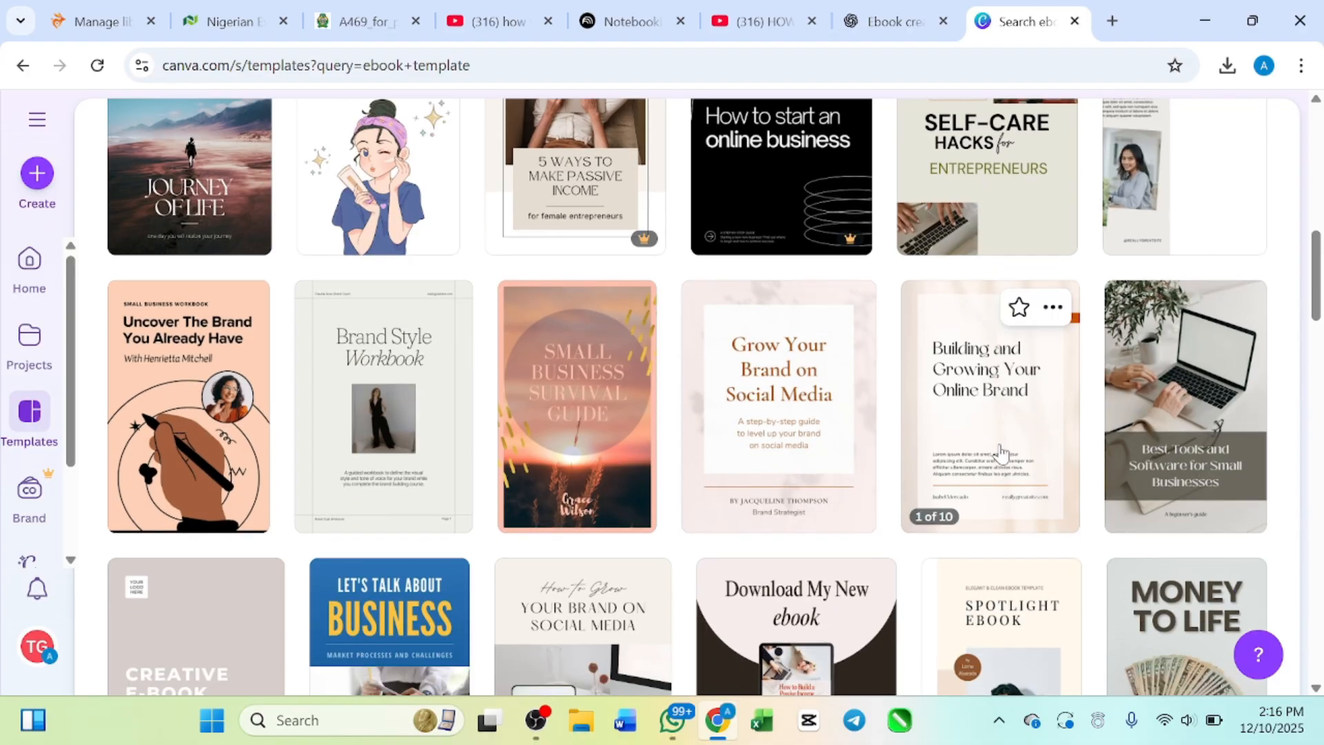
scroll(1000, 453, down, 2)
scroll(1000, 452, down, 4)
scroll(970, 379, up, 12)
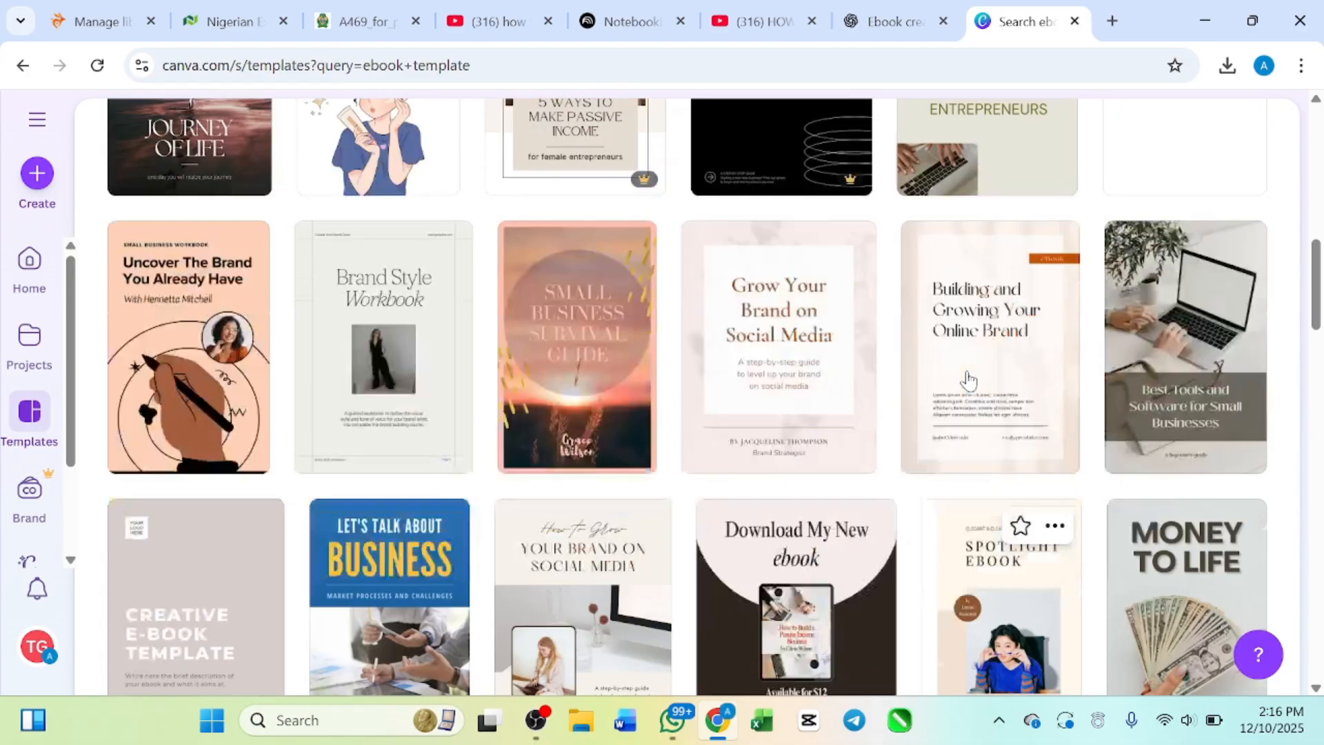
Step: Review the template category filter's choices, such as Ebook Cover, Book Cover and Document, and close it without choosing one
scroll(968, 379, up, 5)
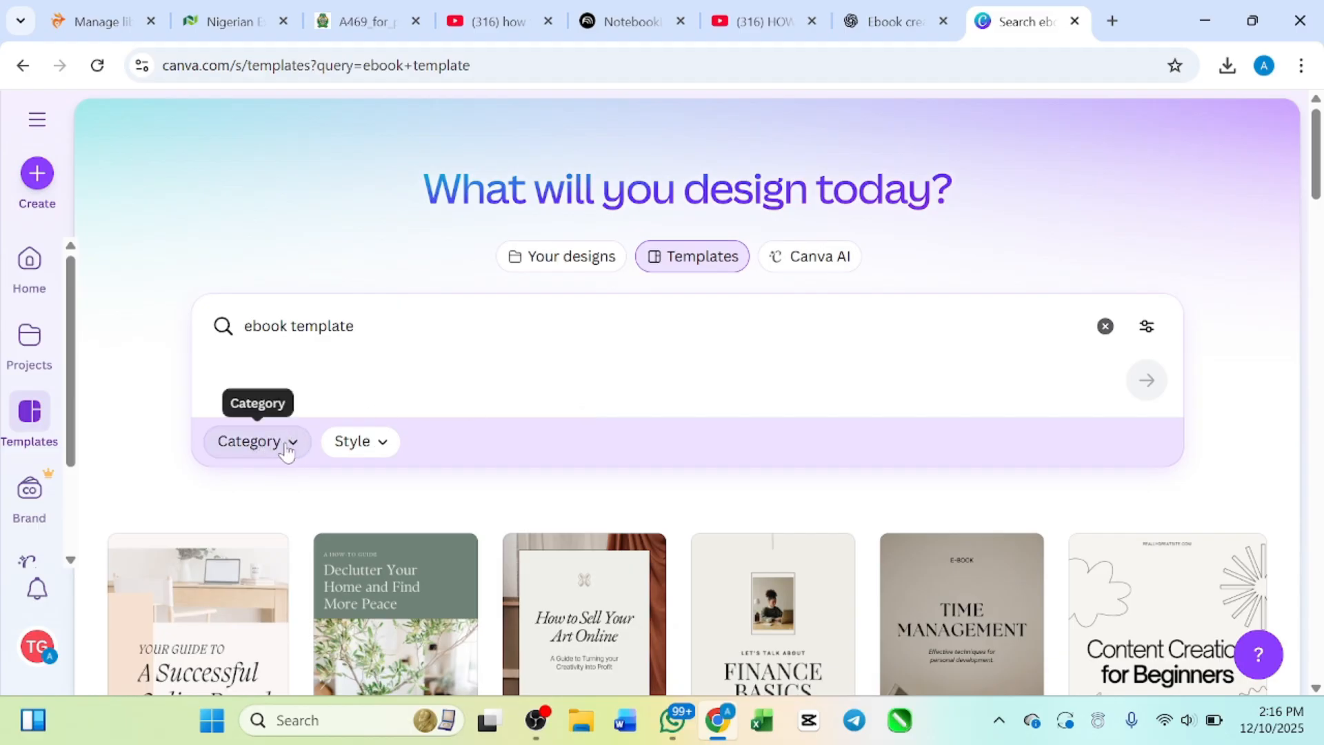
click(287, 448)
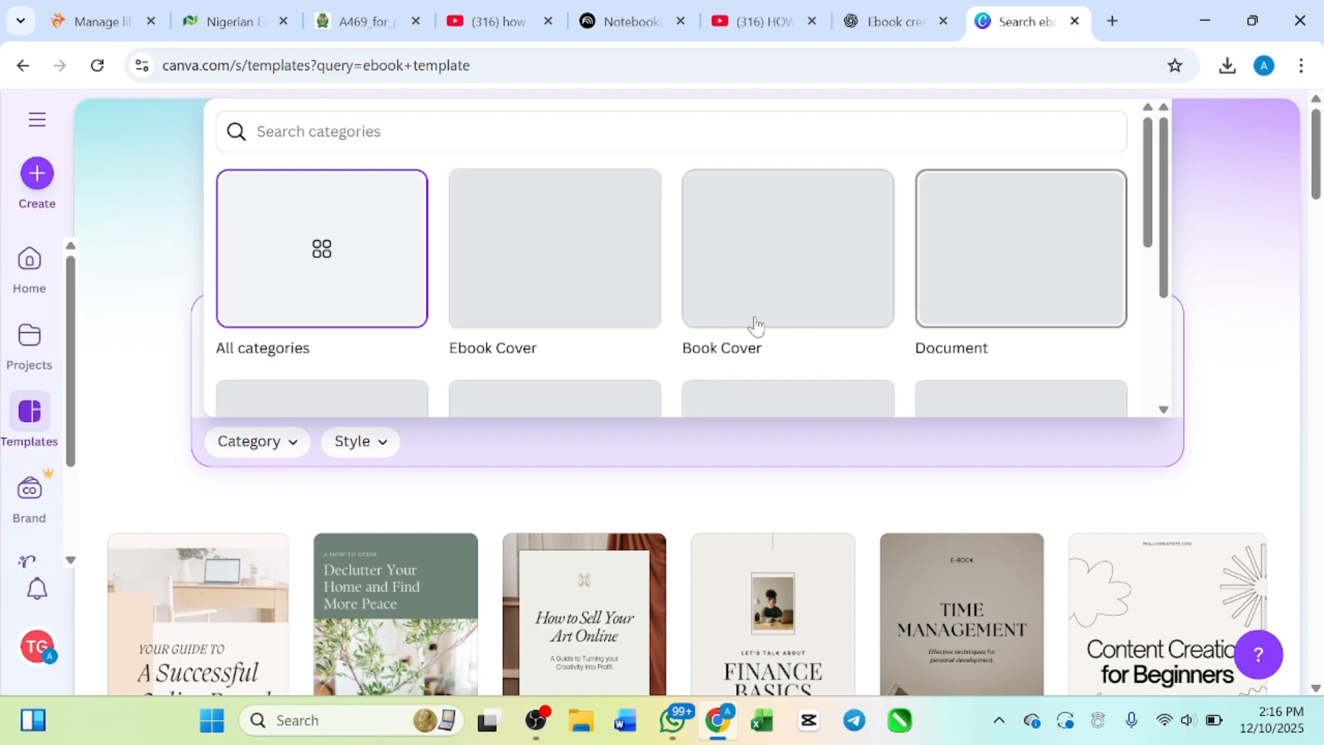
scroll(689, 338, down, 1)
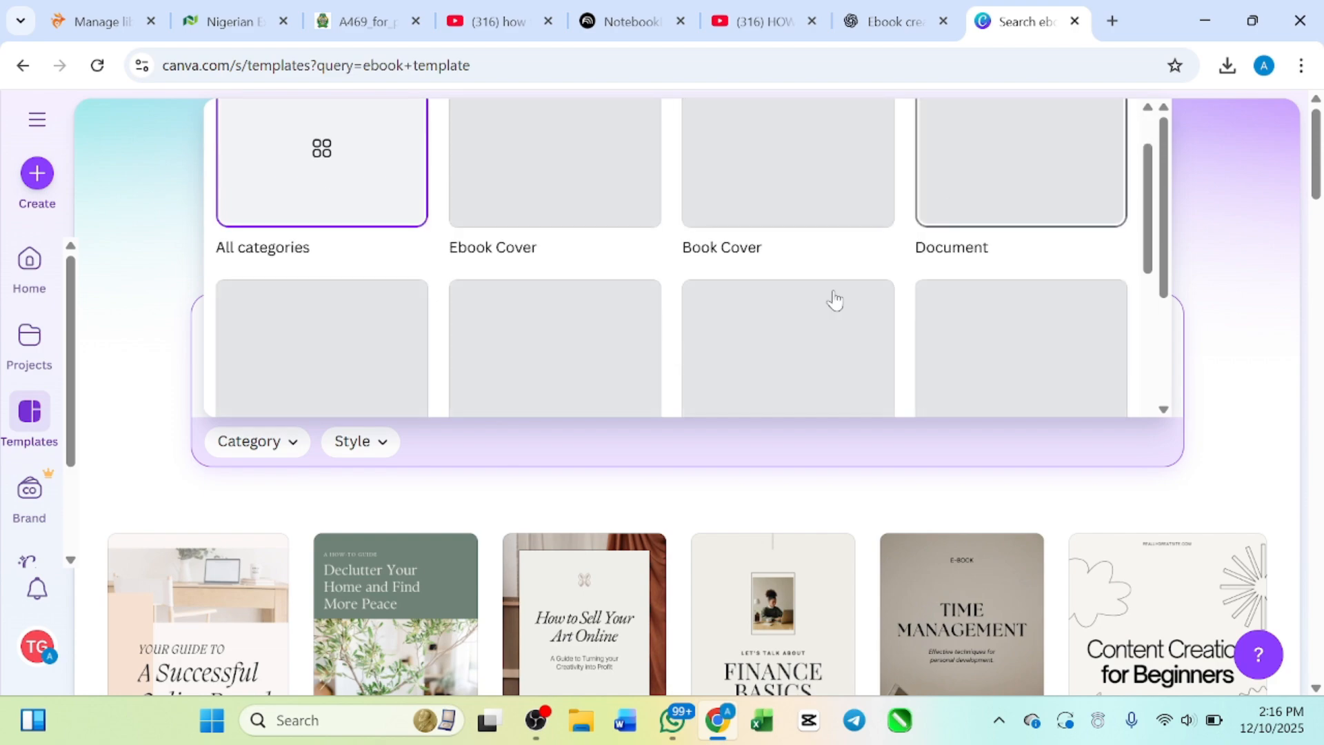
scroll(580, 349, down, 2)
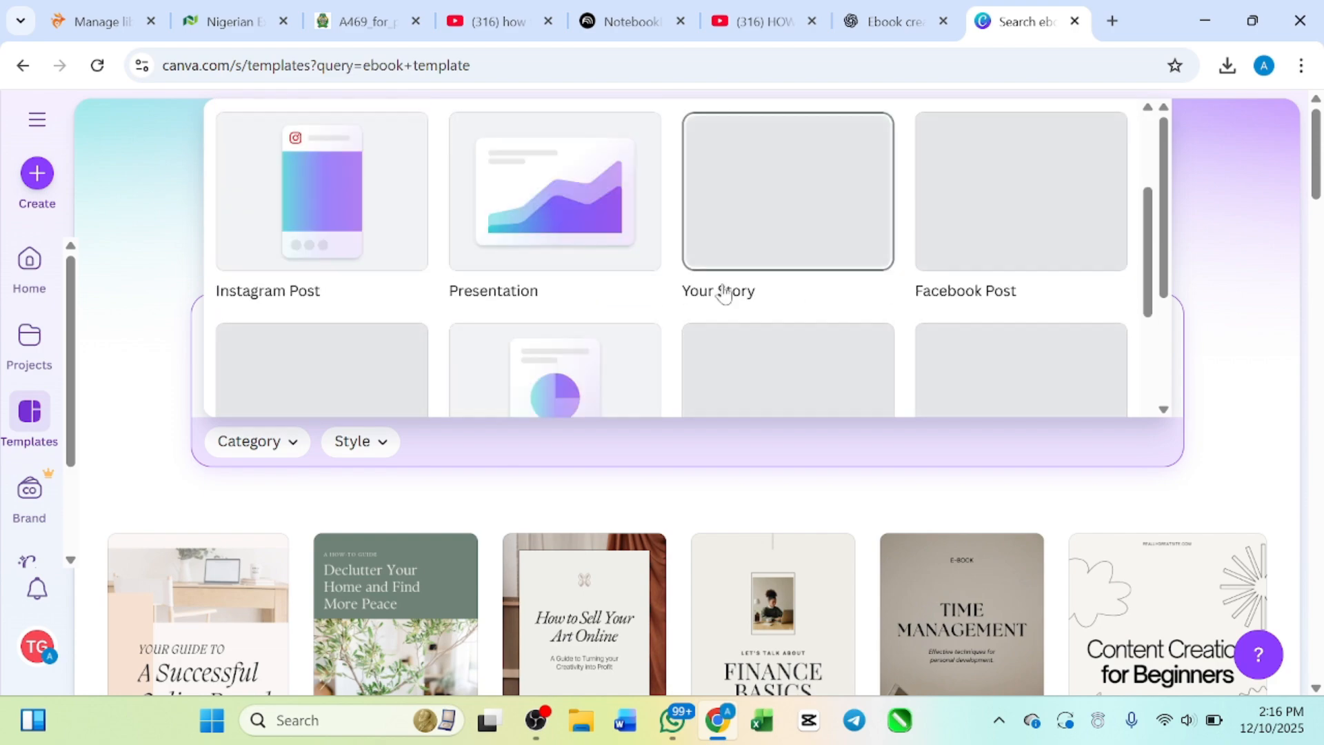
scroll(896, 273, down, 1)
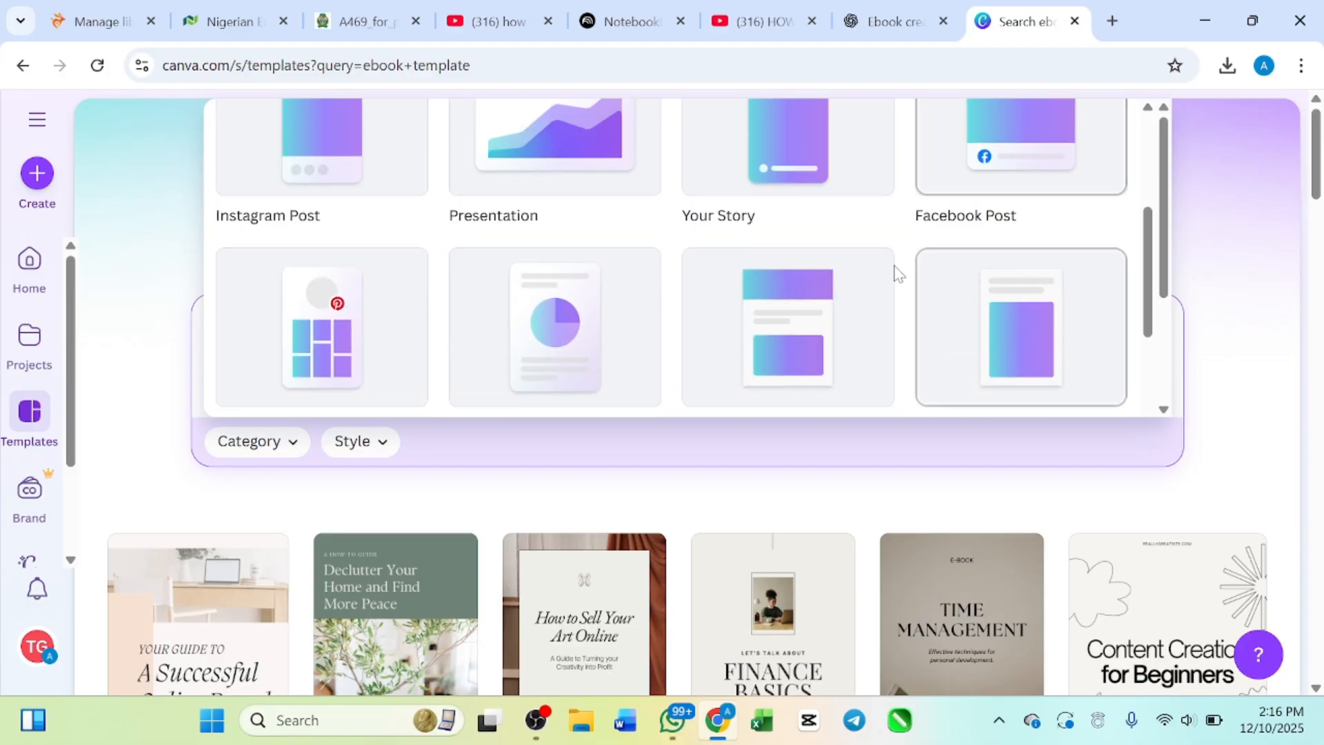
scroll(808, 326, up, 4)
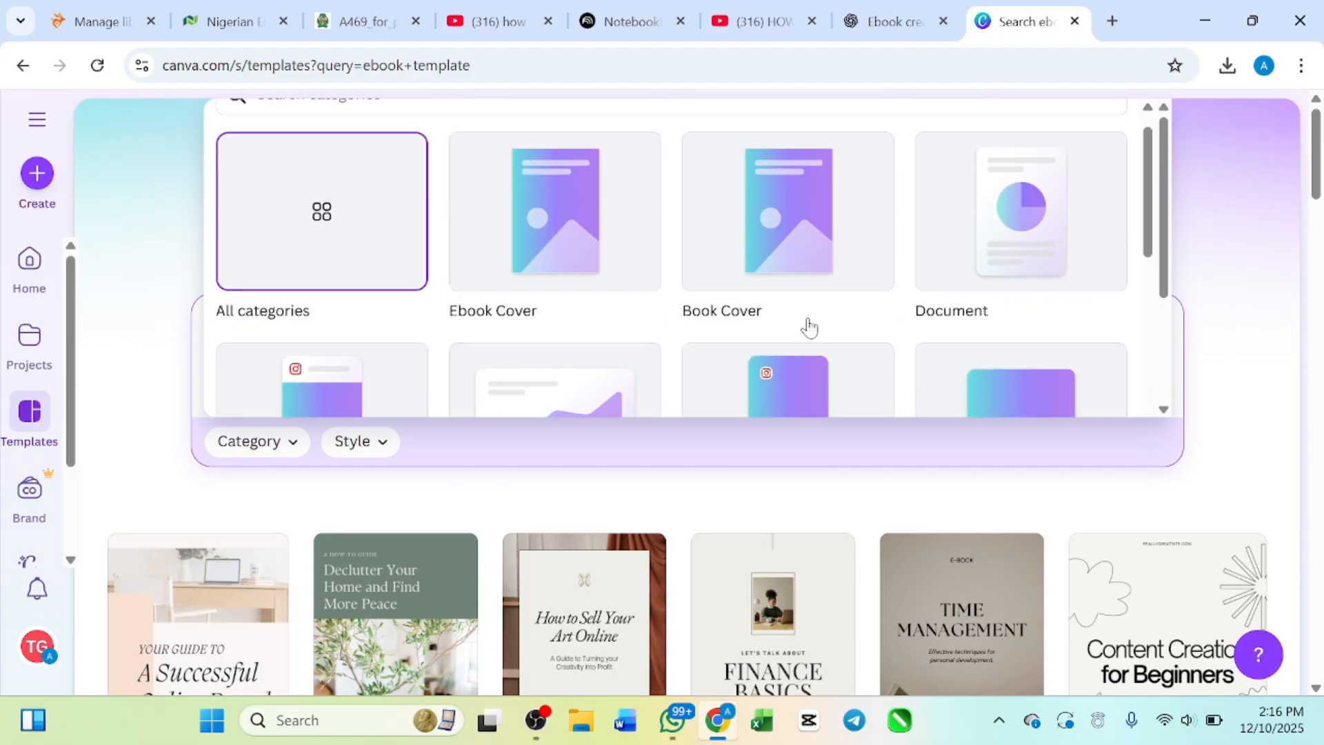
click(729, 513)
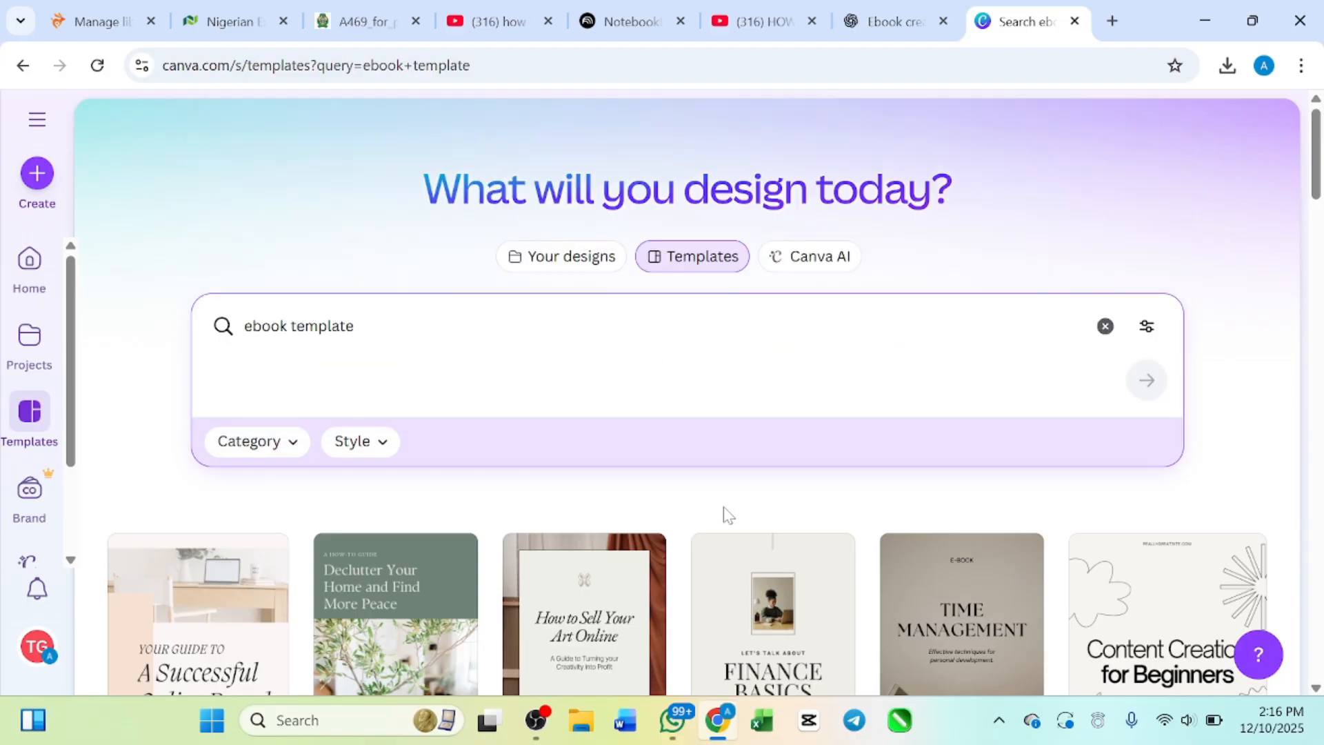
Step: Browse the unfiltered ebook results down to the startup and overthinking designs, and recheck the finance basics and UGC guidebook templates
scroll(729, 513, down, 12)
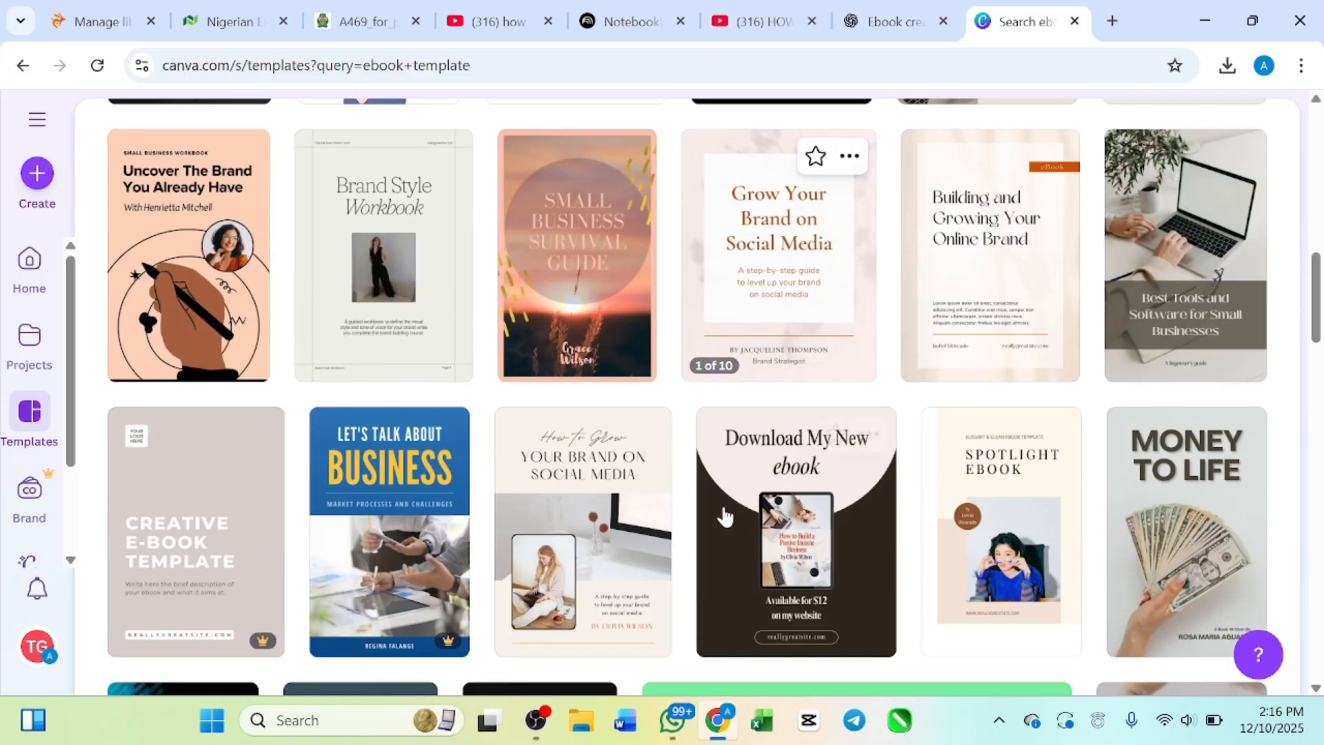
scroll(652, 507, down, 6)
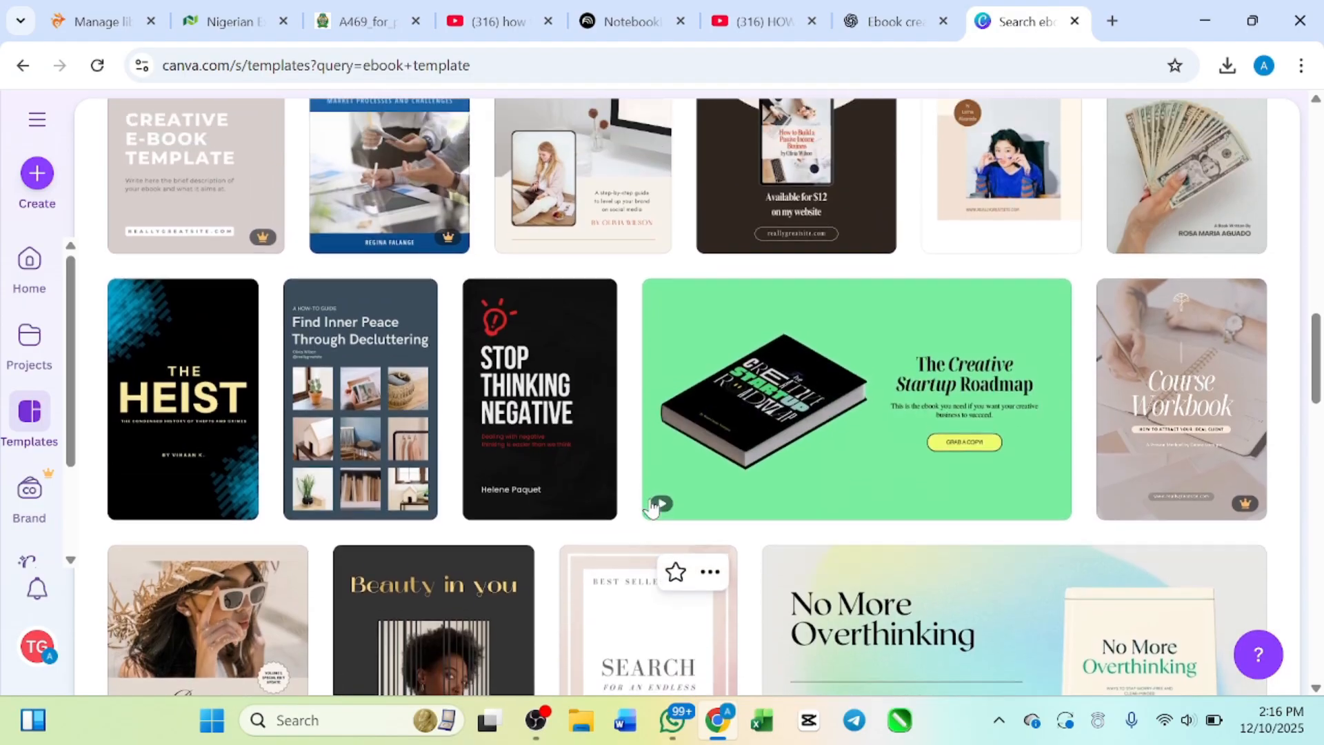
scroll(652, 508, up, 1)
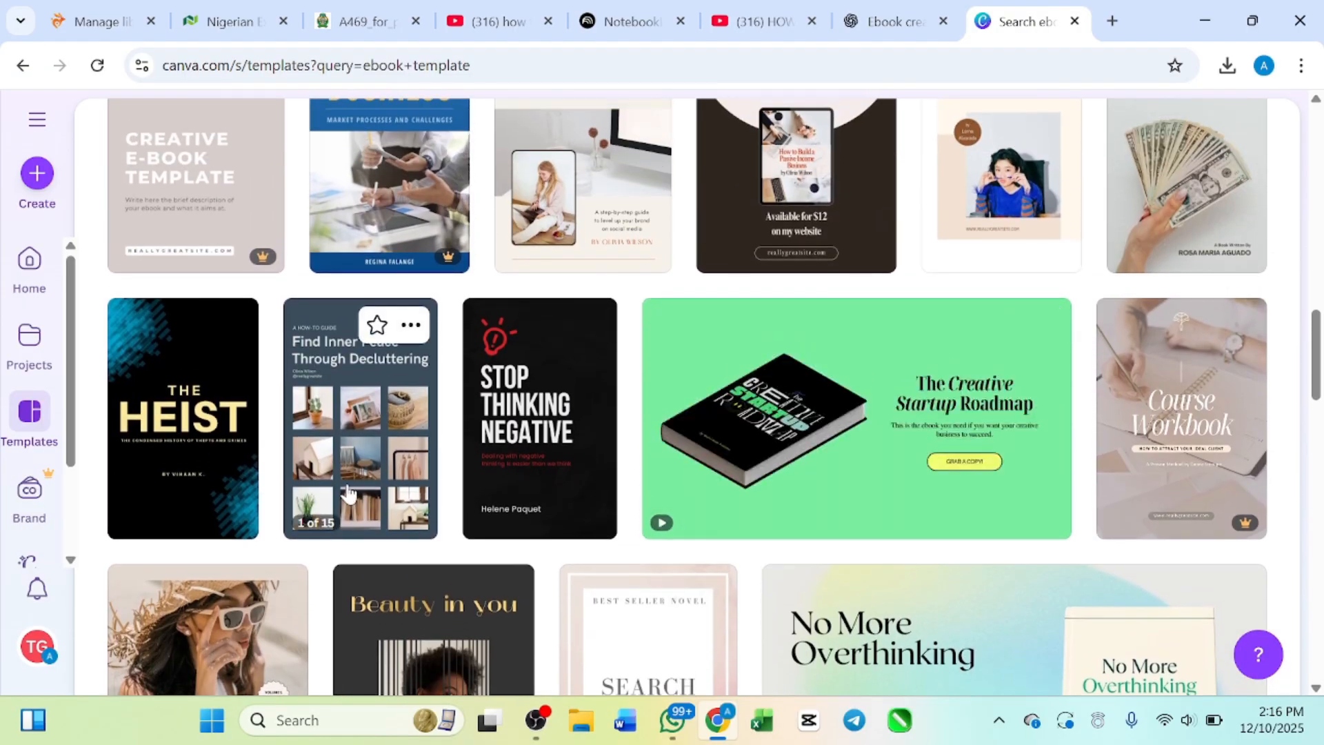
scroll(413, 476, up, 15)
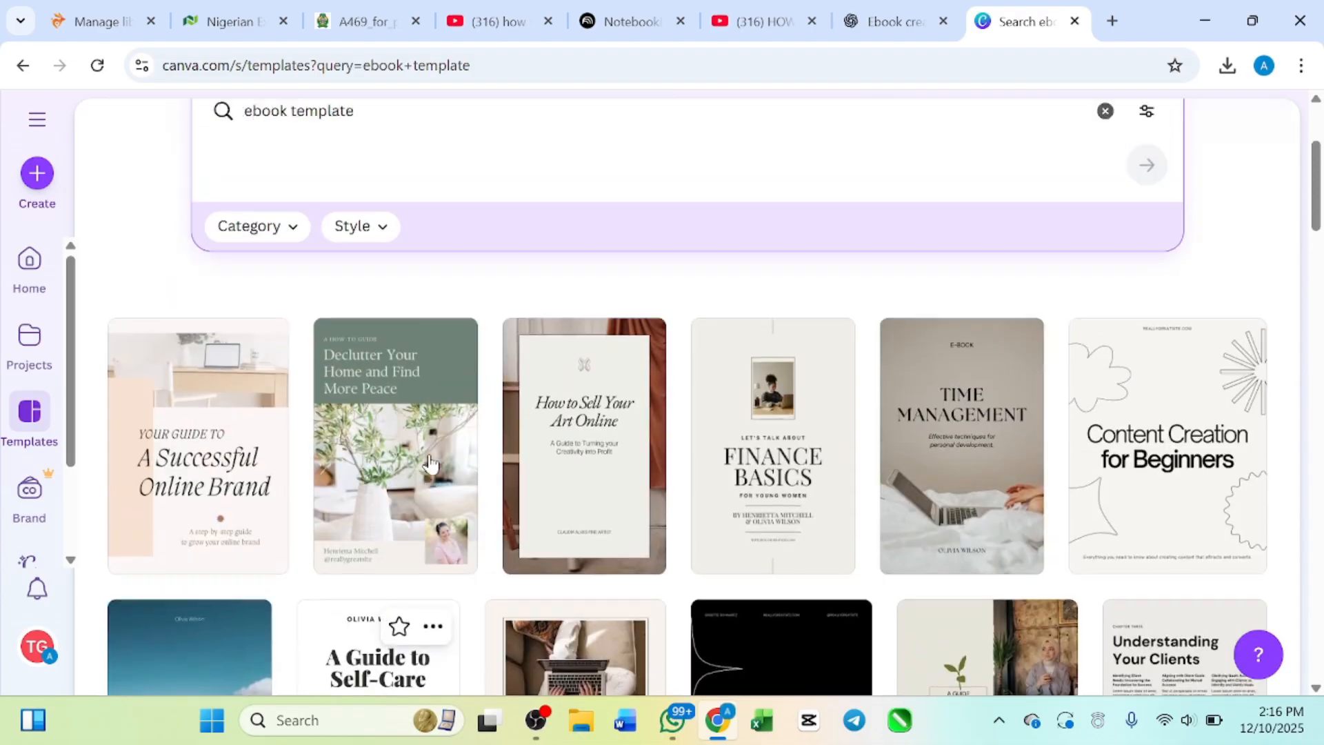
scroll(428, 463, down, 2)
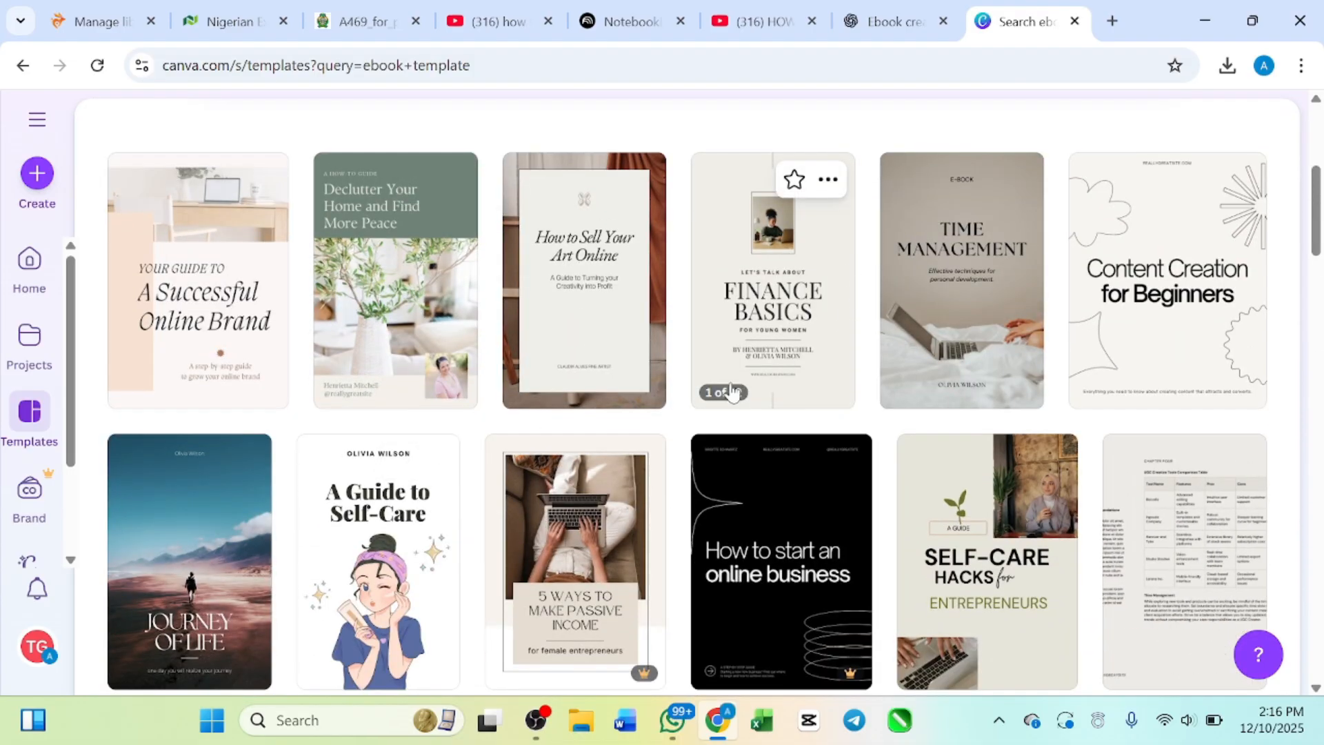
scroll(646, 535, down, 1)
scroll(646, 536, down, 3)
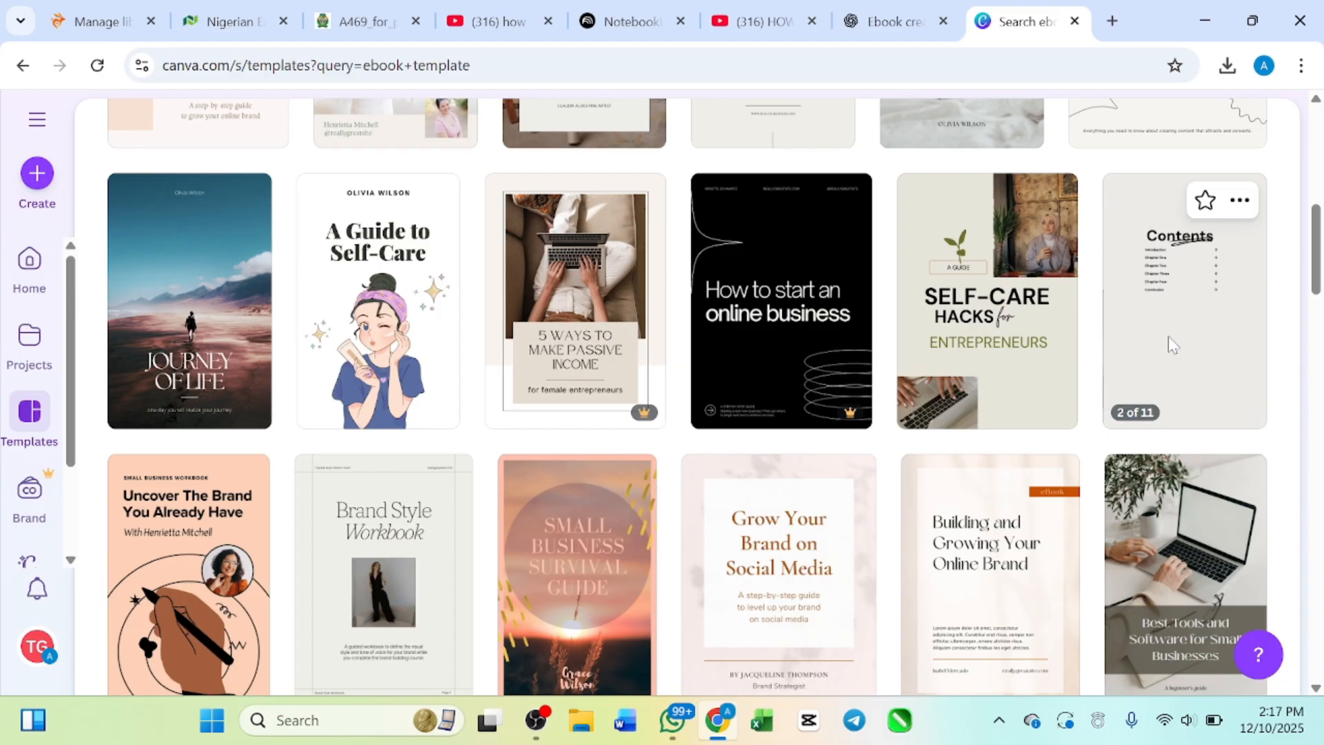
Step: Open the details of the cream and black guidebook template for UGC content creators
click(1168, 336)
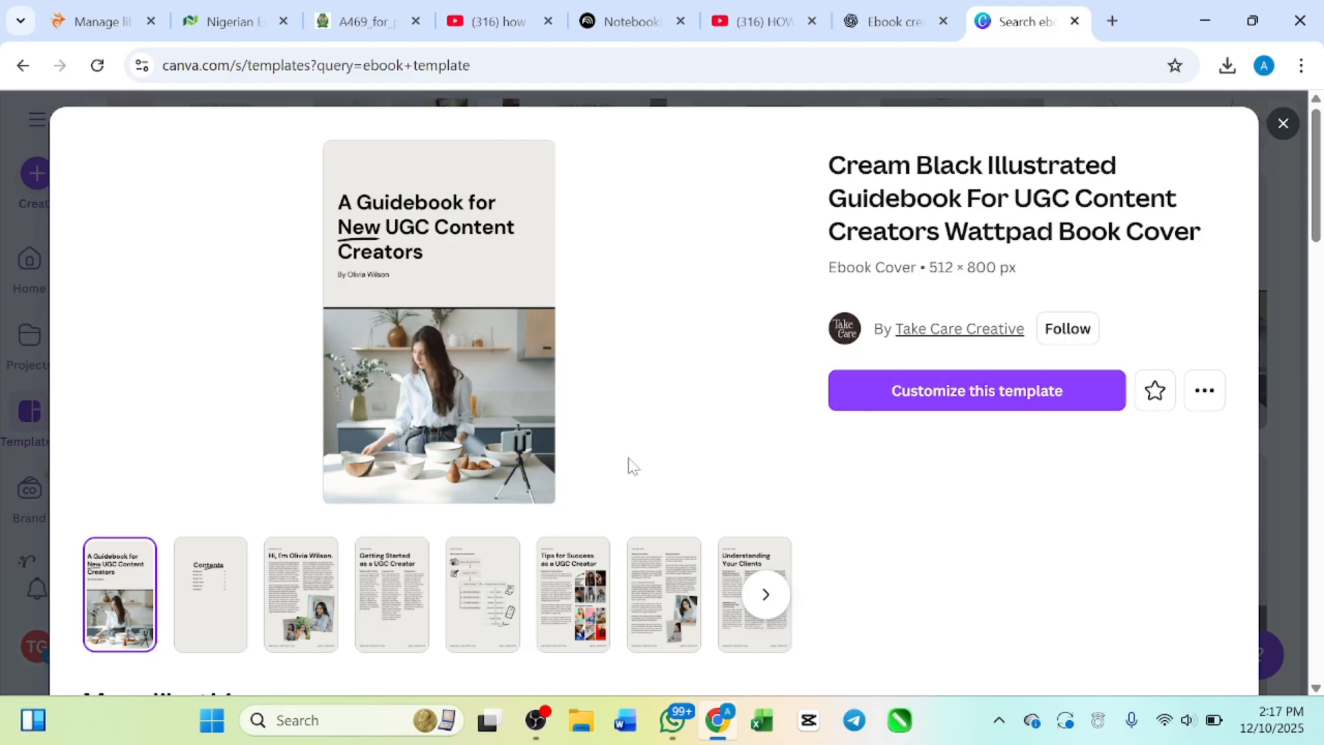
Step: Switch to Word, skip the product key request, create two blank documents and minimize both to return to Canva
click(629, 722)
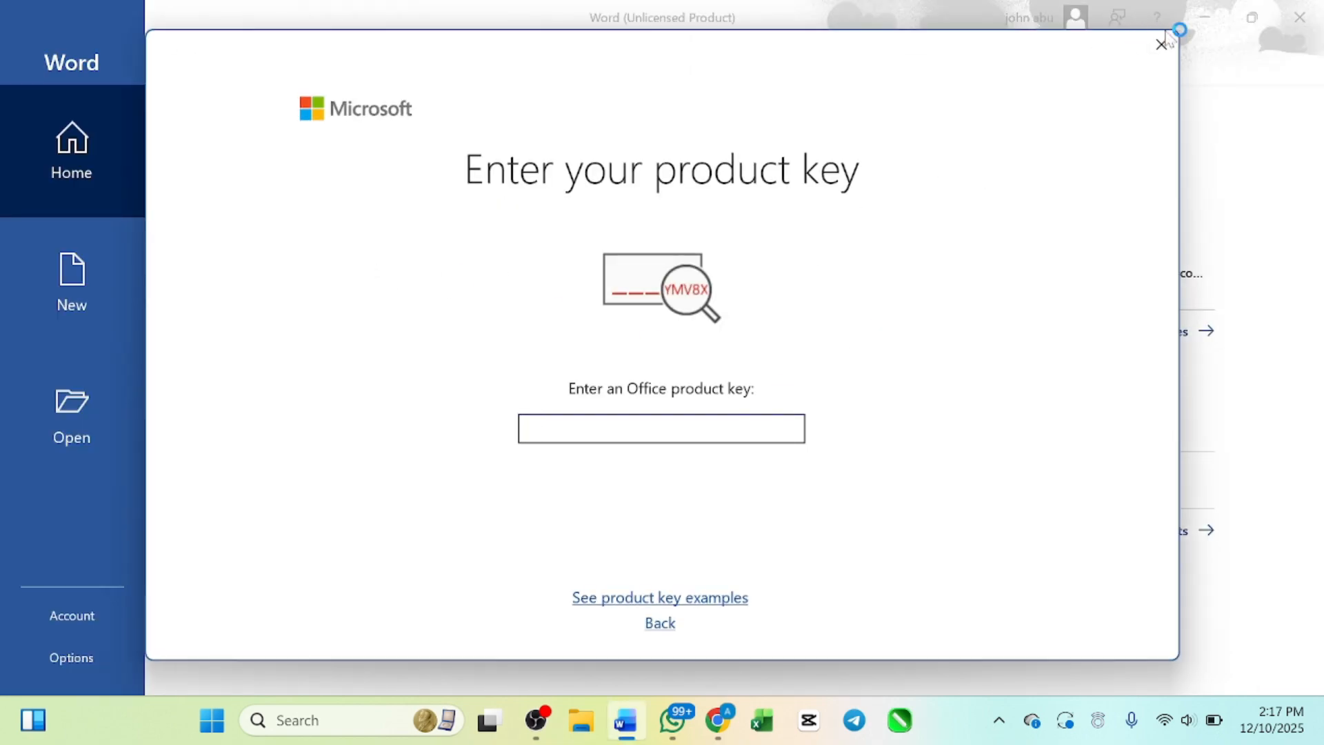
click(1161, 45)
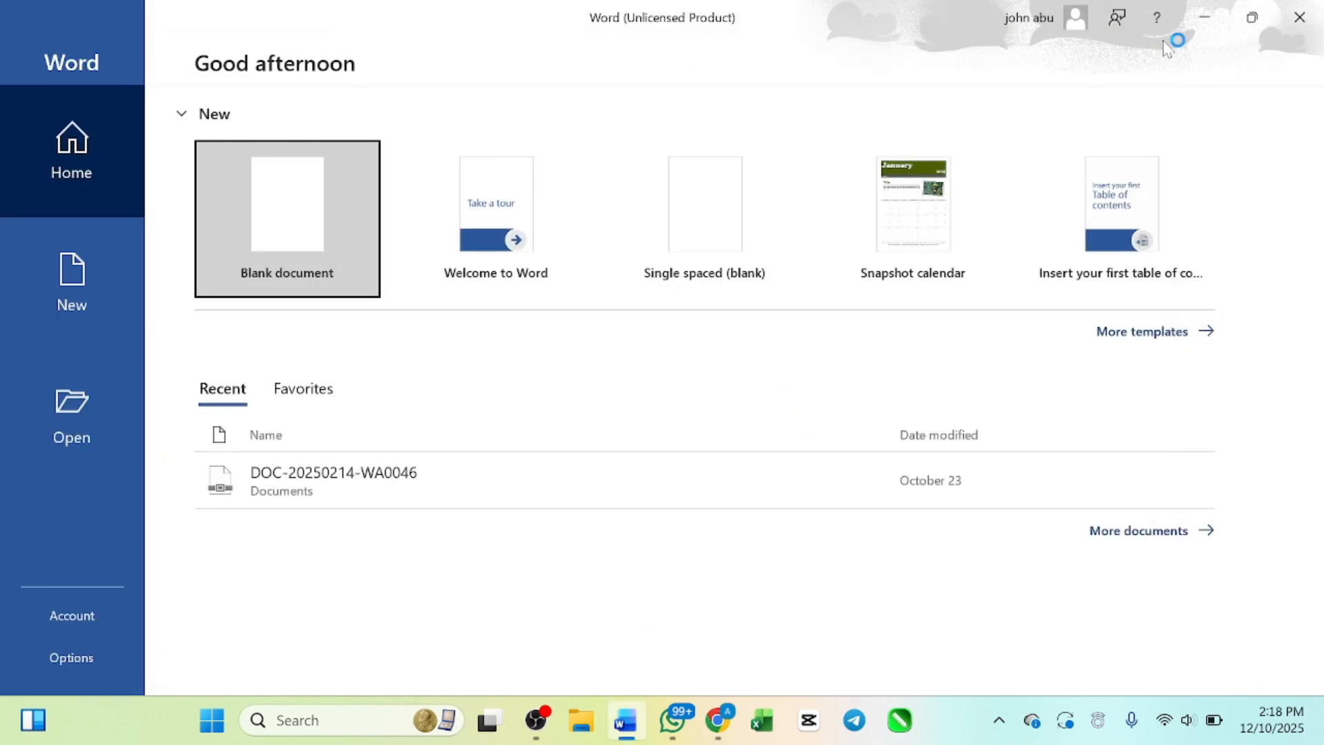
click(298, 231)
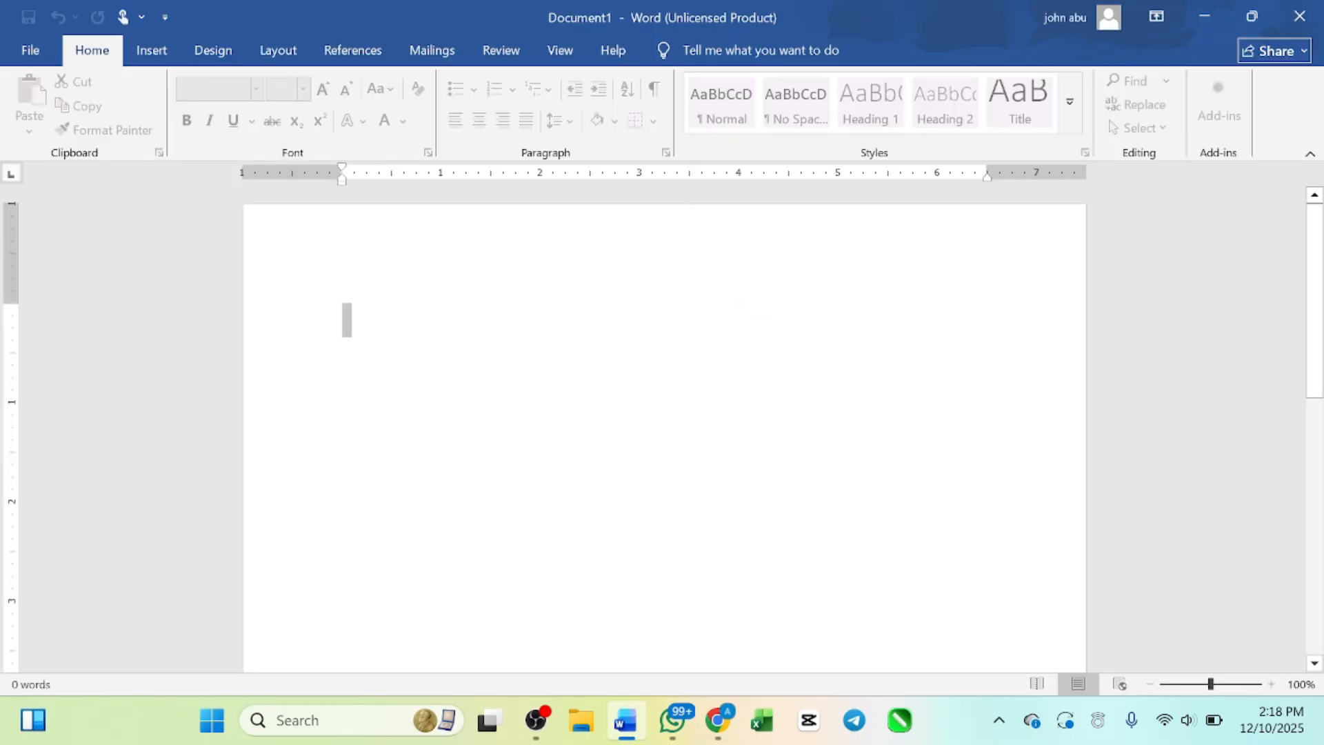
key(ctrl+n)
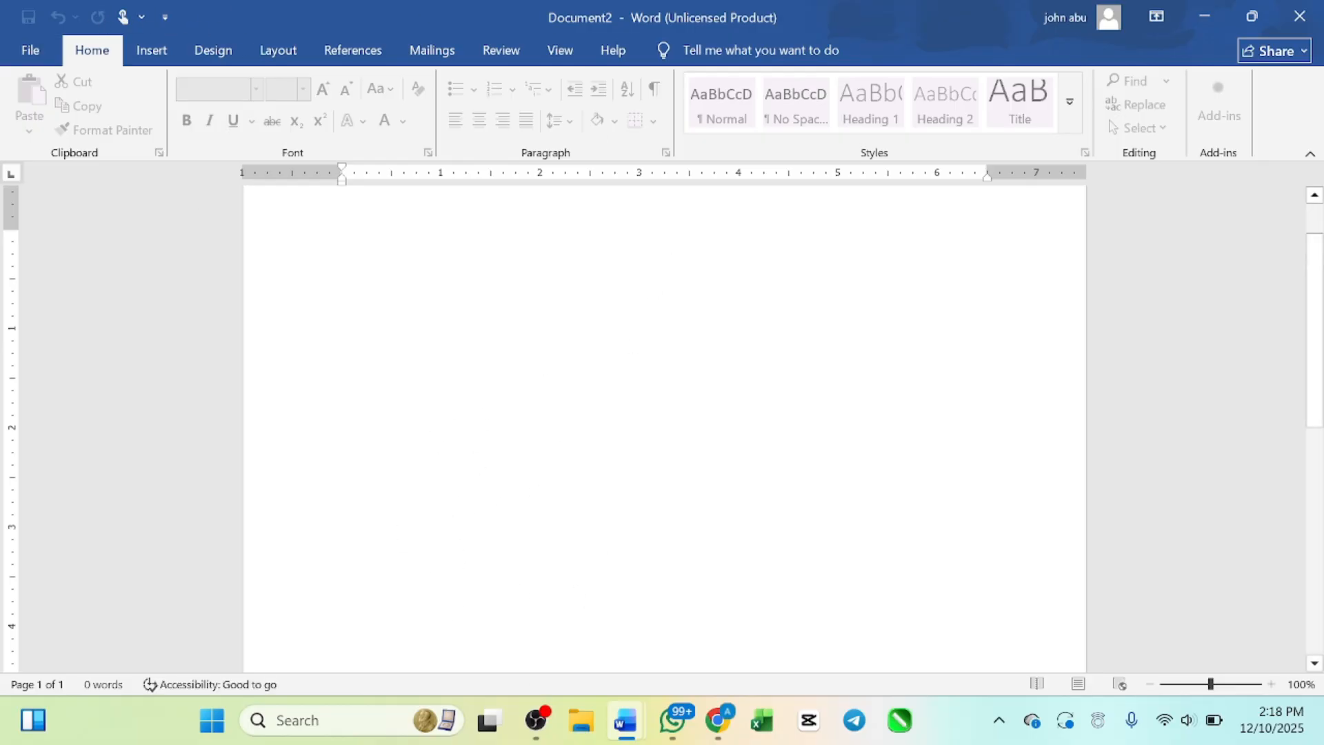
click(1203, 21)
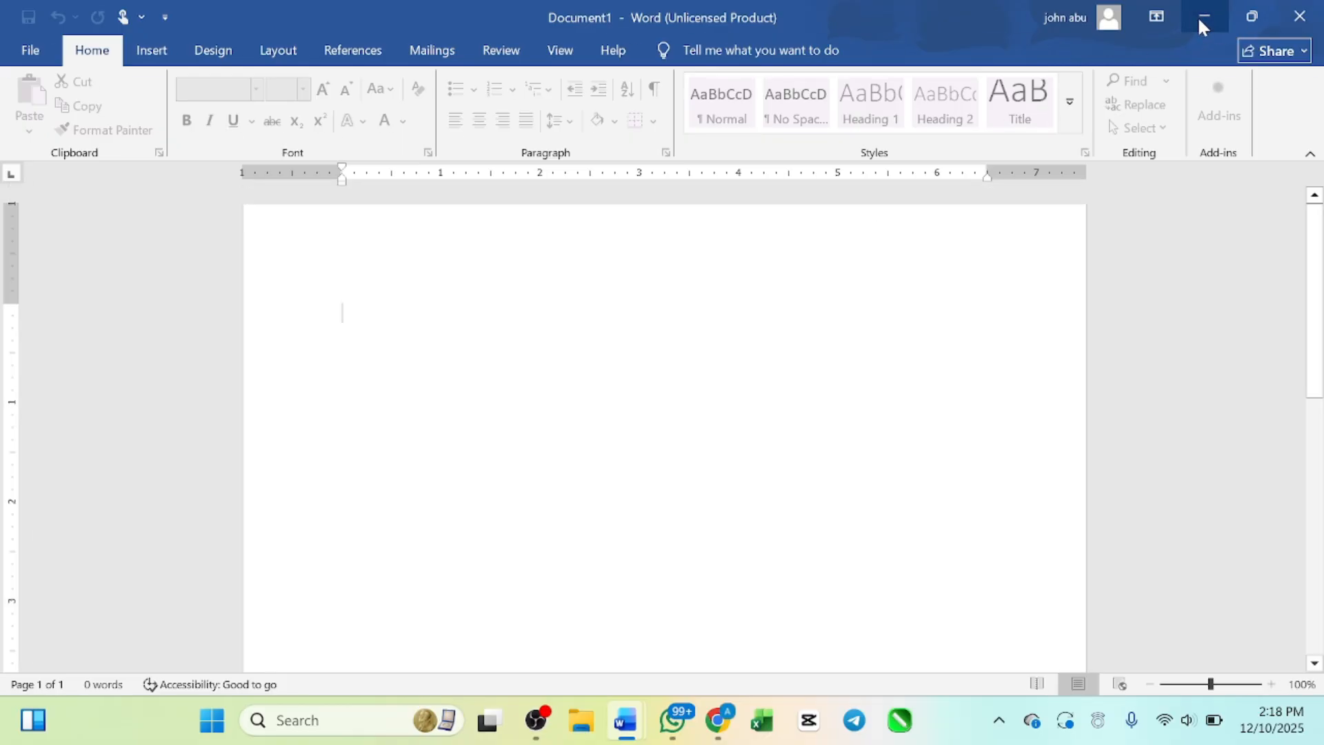
click(1204, 17)
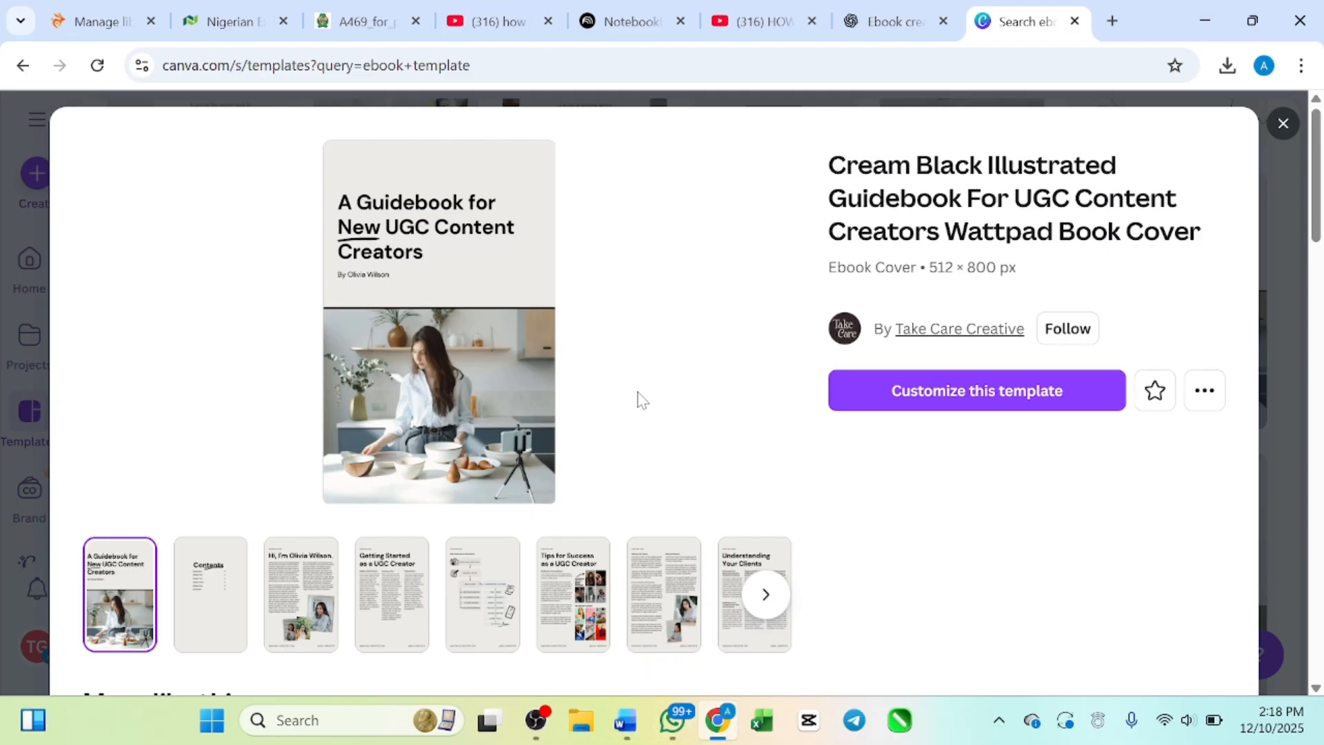
Step: Look over the UGC guidebook template's details and open the template for customizing
scroll(637, 399, down, 1)
scroll(638, 399, up, 1)
scroll(638, 399, down, 1)
scroll(638, 399, up, 1)
click(884, 402)
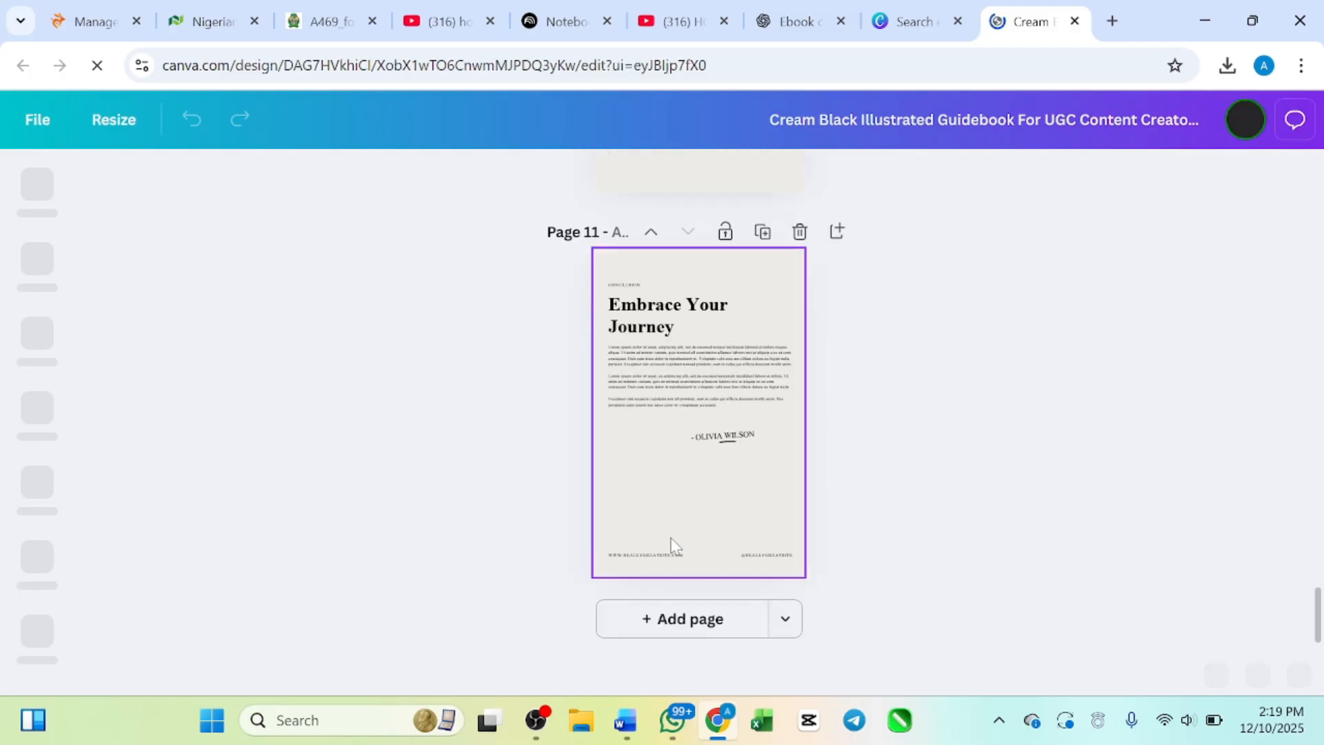
Step: Look through the guidebook's pages from the closing Embrace Your Journey page back up to the cover
scroll(676, 491, up, 14)
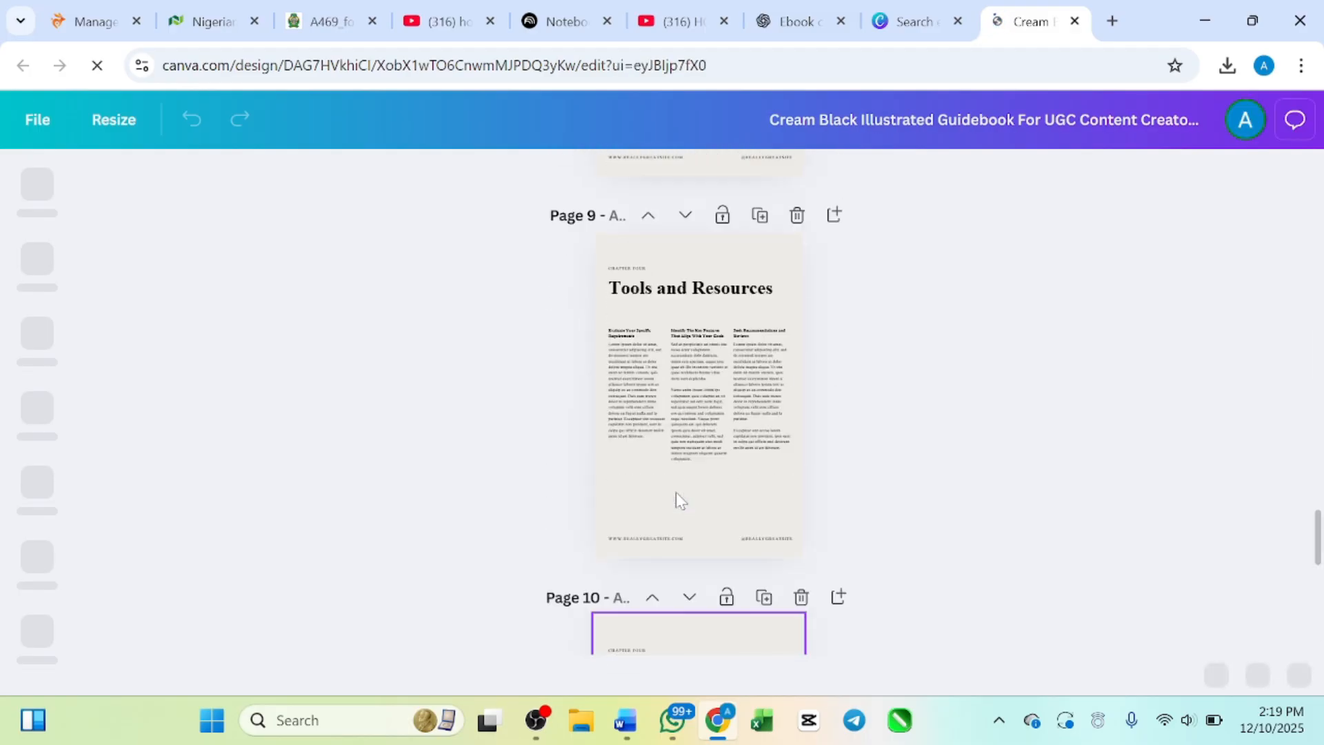
scroll(676, 491, up, 14)
scroll(675, 491, down, 10)
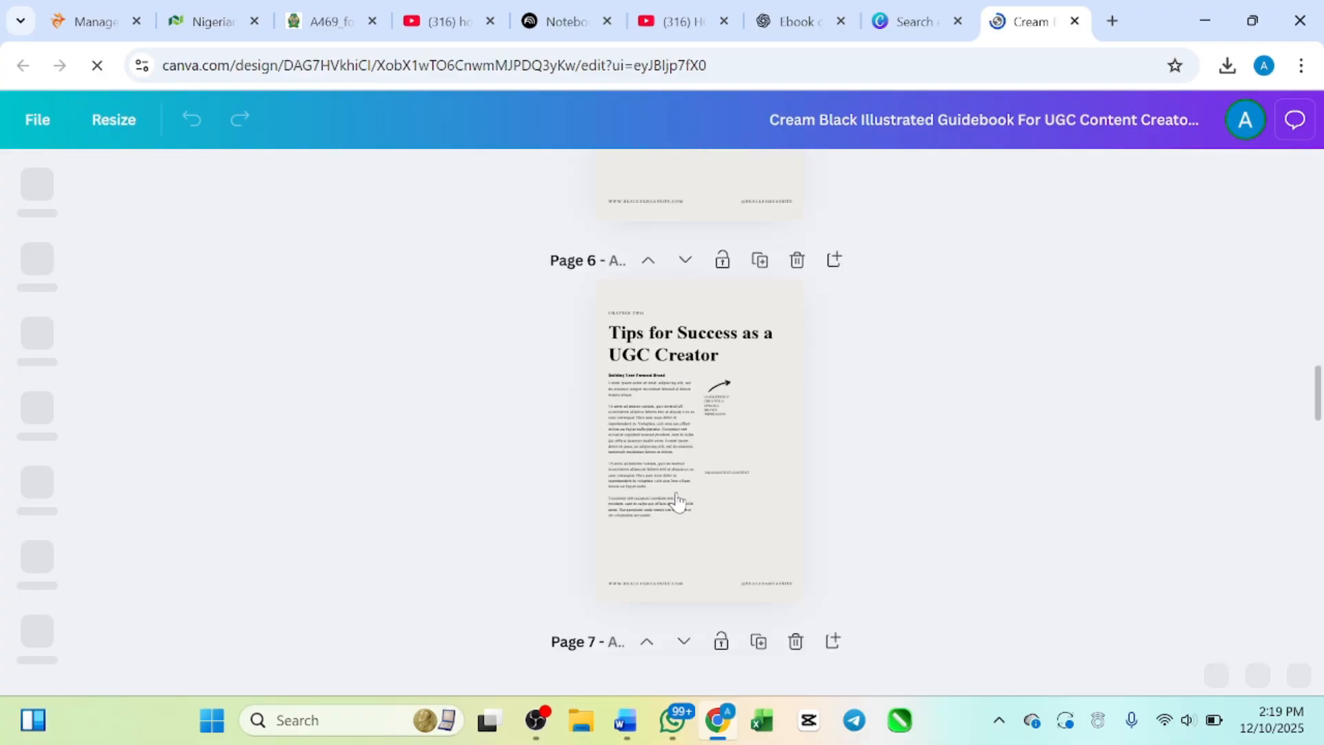
scroll(676, 491, down, 20)
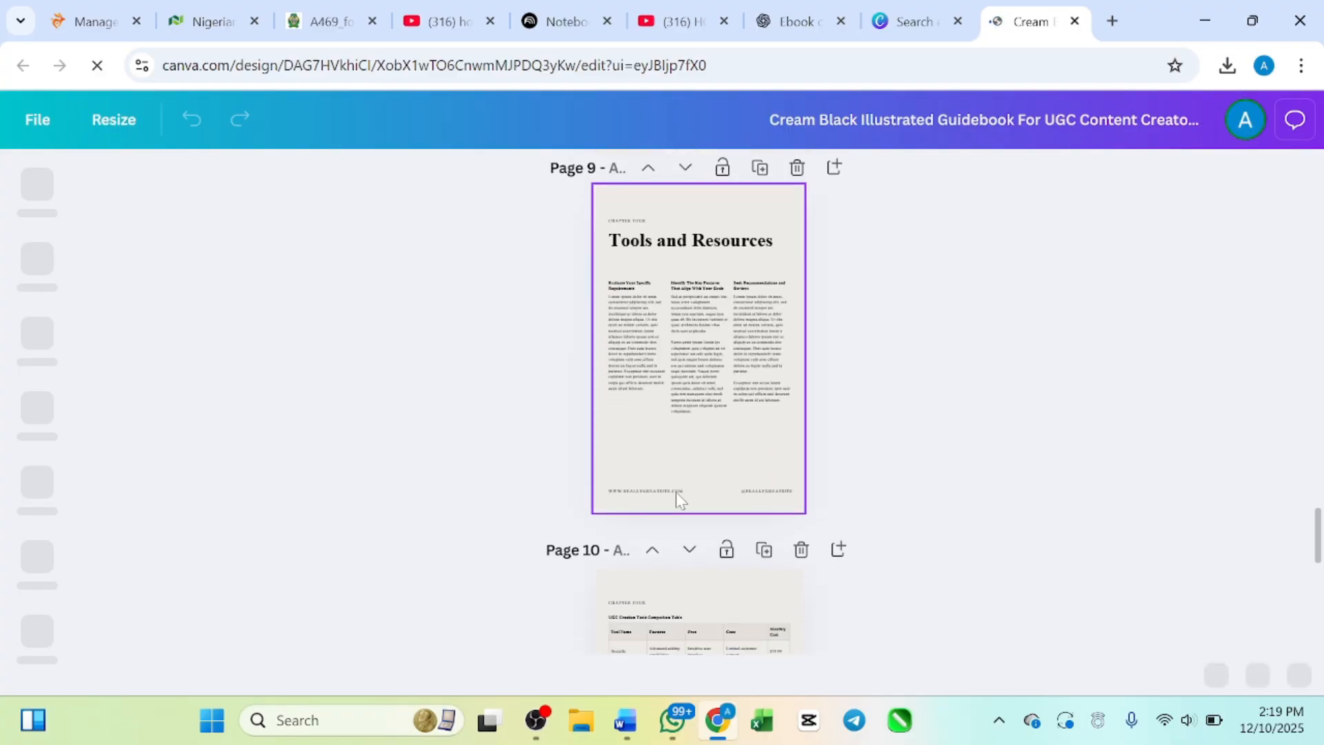
scroll(676, 490, up, 20)
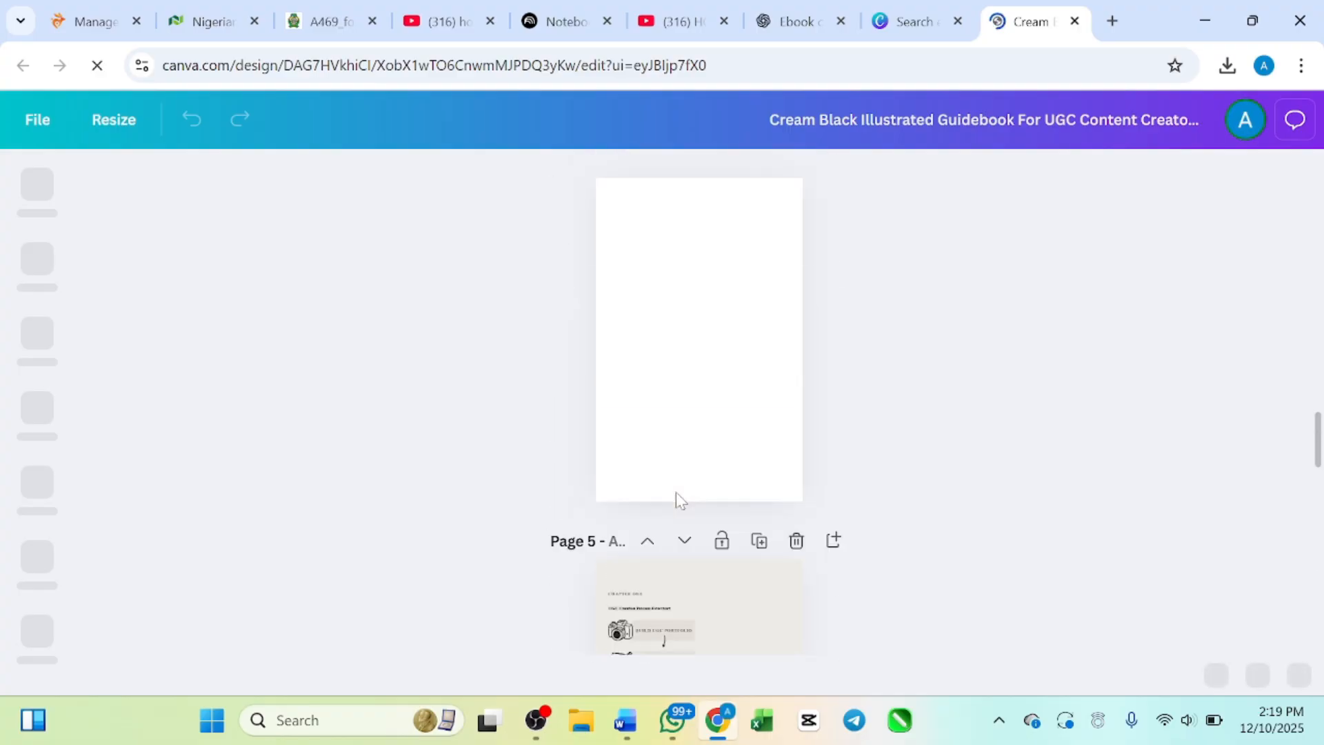
scroll(676, 491, up, 3)
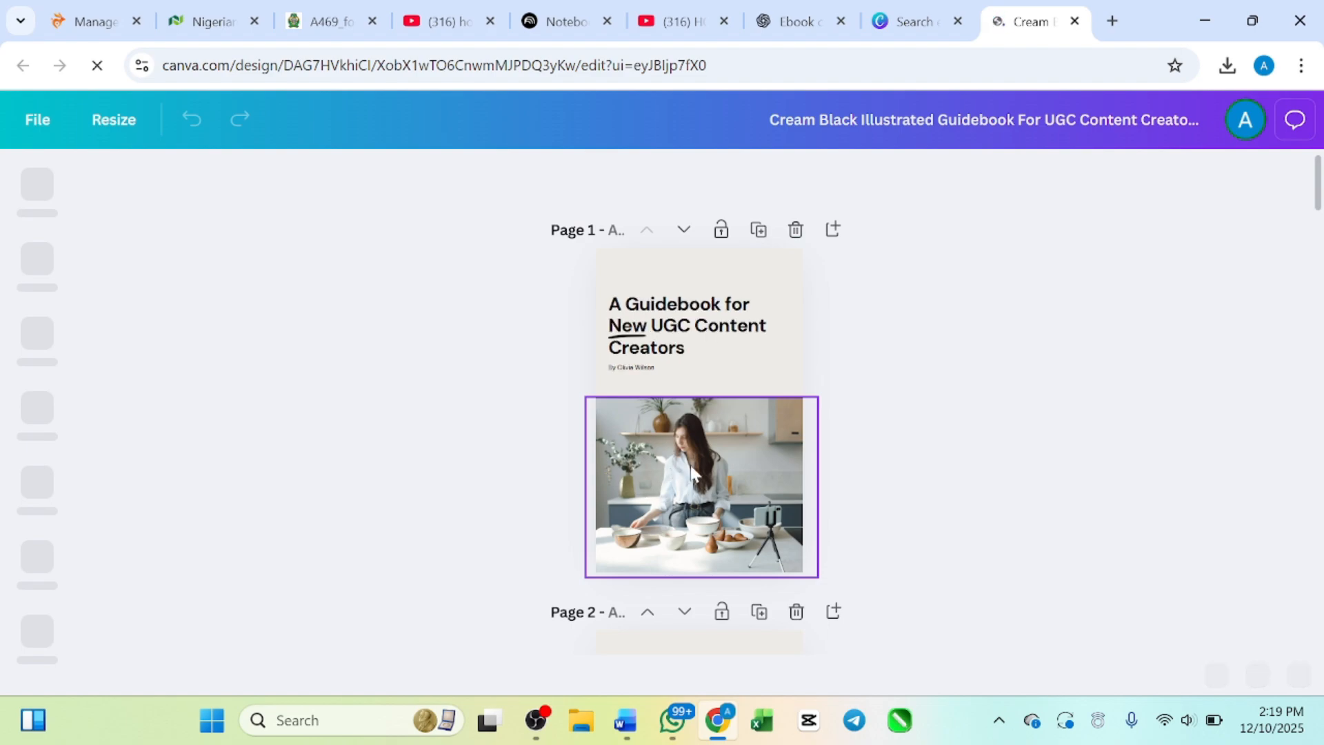
Step: Examine the layout of the guidebook's Contents, introduction and Getting Started pages and return to the cover
scroll(672, 472, down, 2)
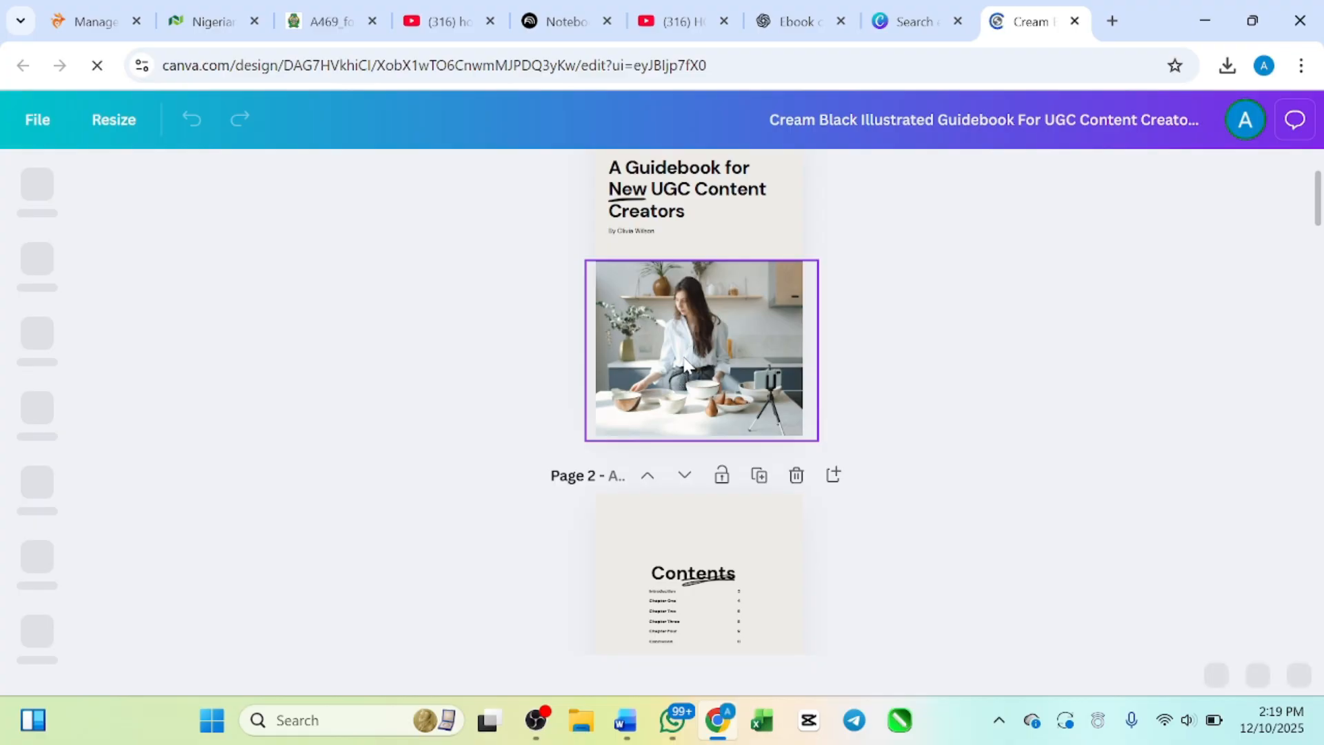
scroll(693, 341, down, 2)
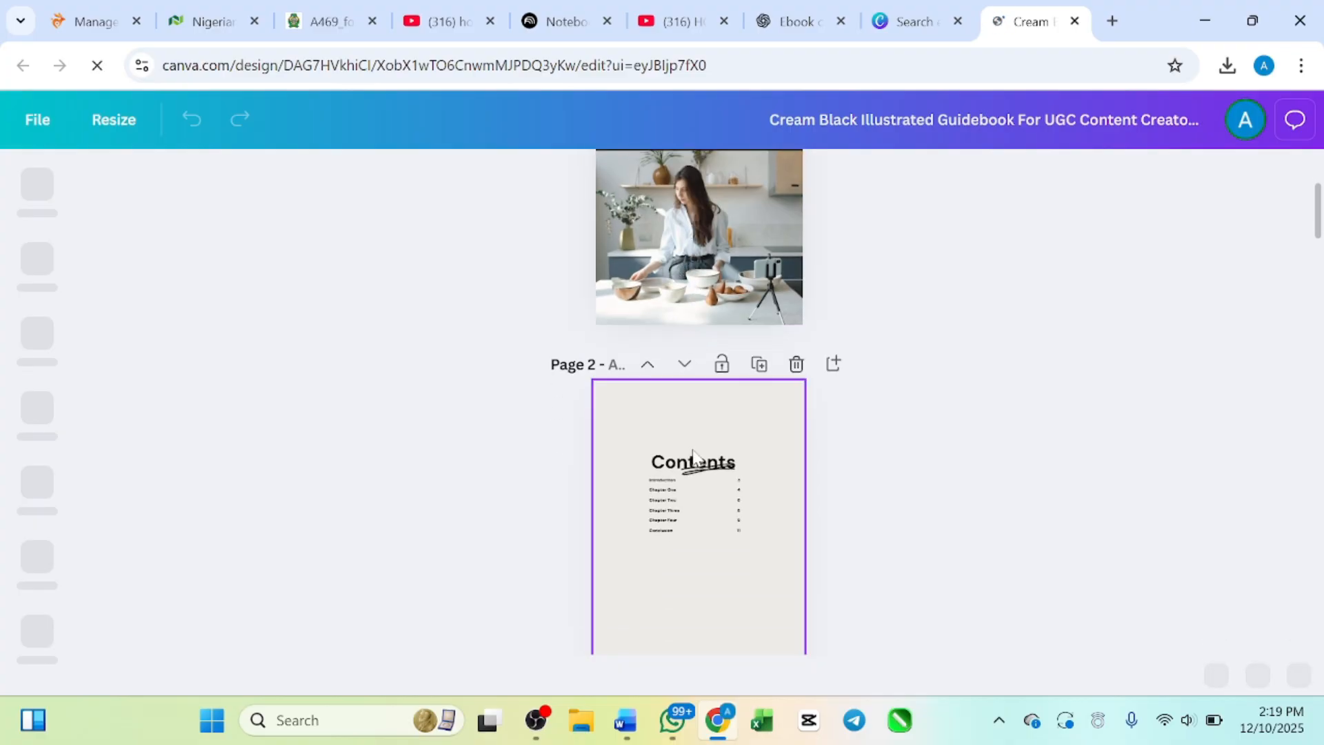
scroll(692, 500, down, 3)
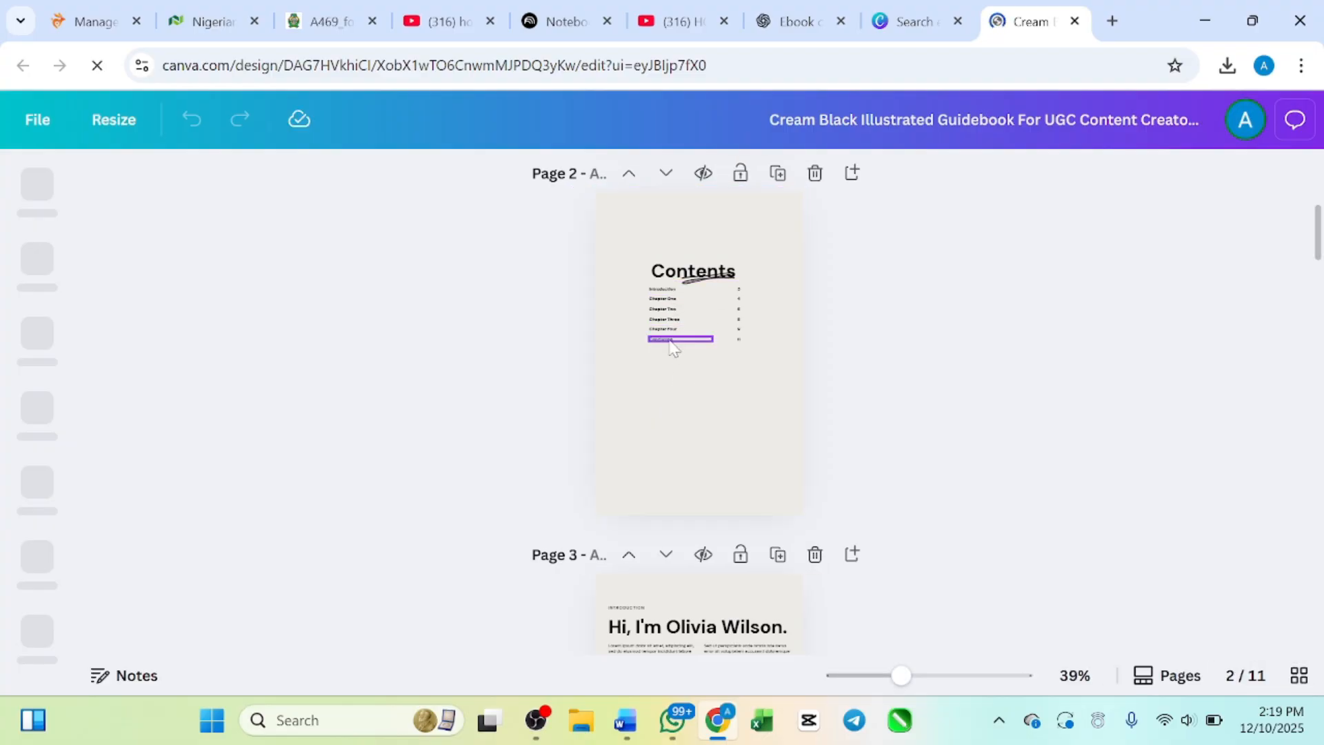
scroll(667, 424, down, 5)
scroll(668, 424, down, 2)
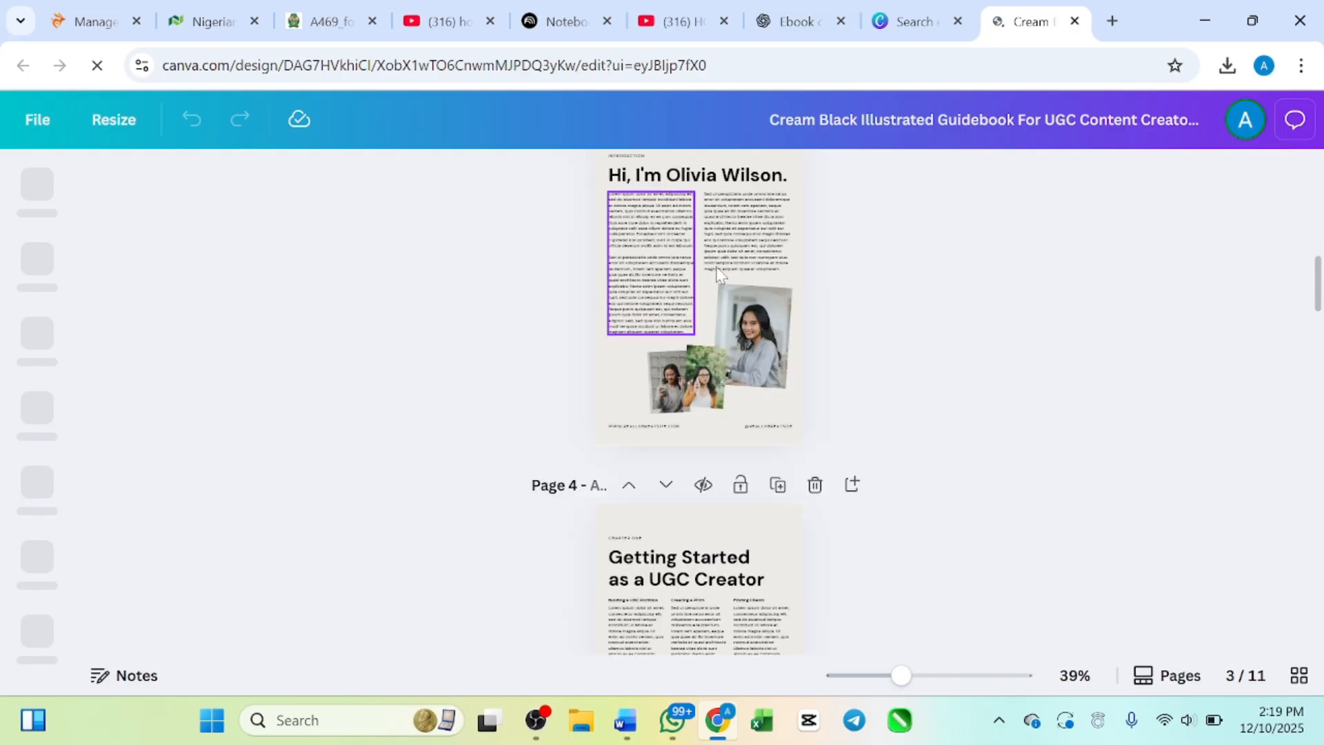
scroll(709, 284, up, 2)
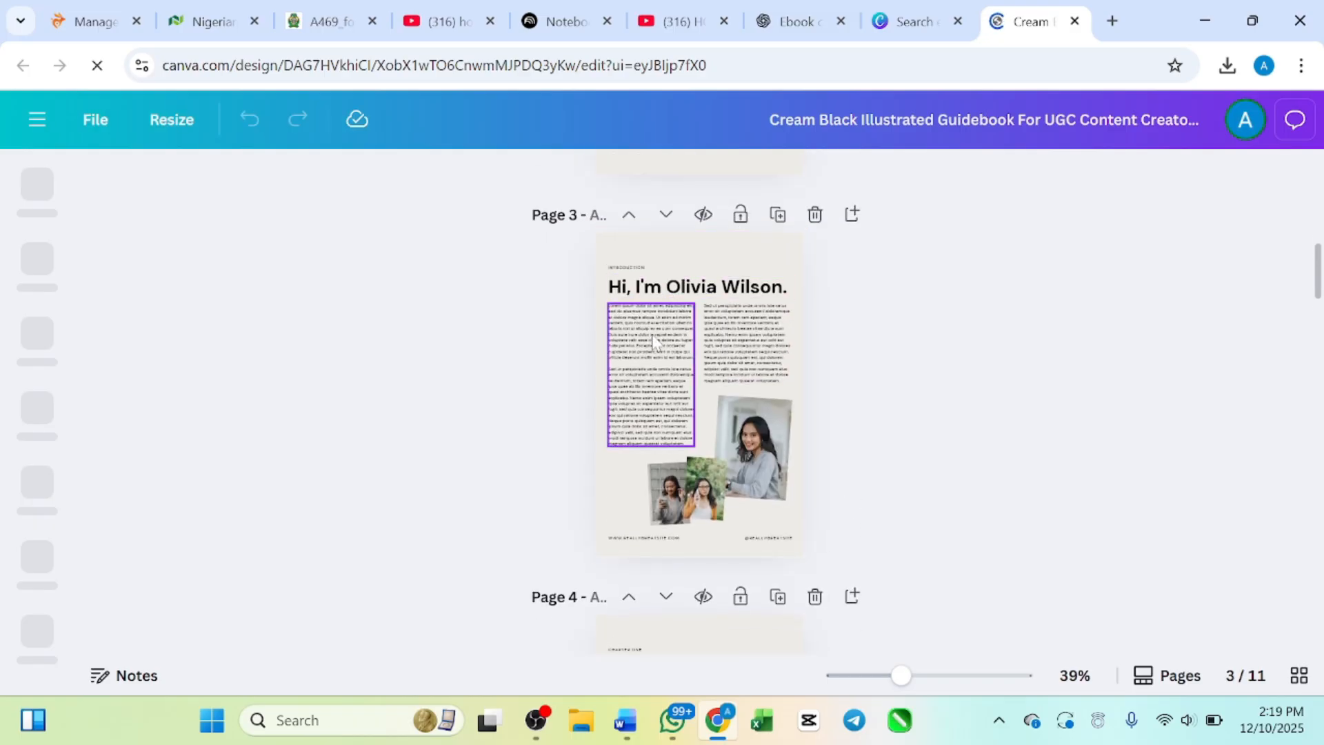
scroll(655, 348, down, 5)
scroll(659, 386, up, 15)
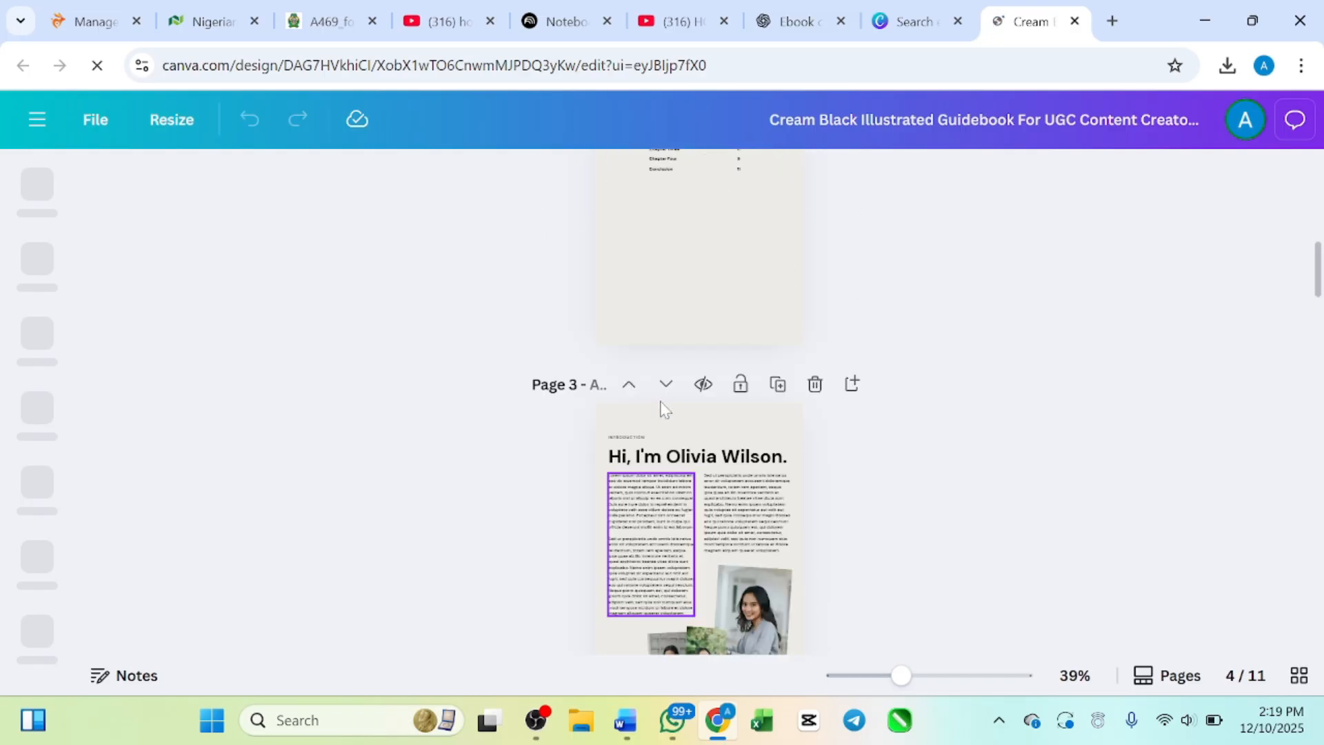
scroll(668, 451, down, 1)
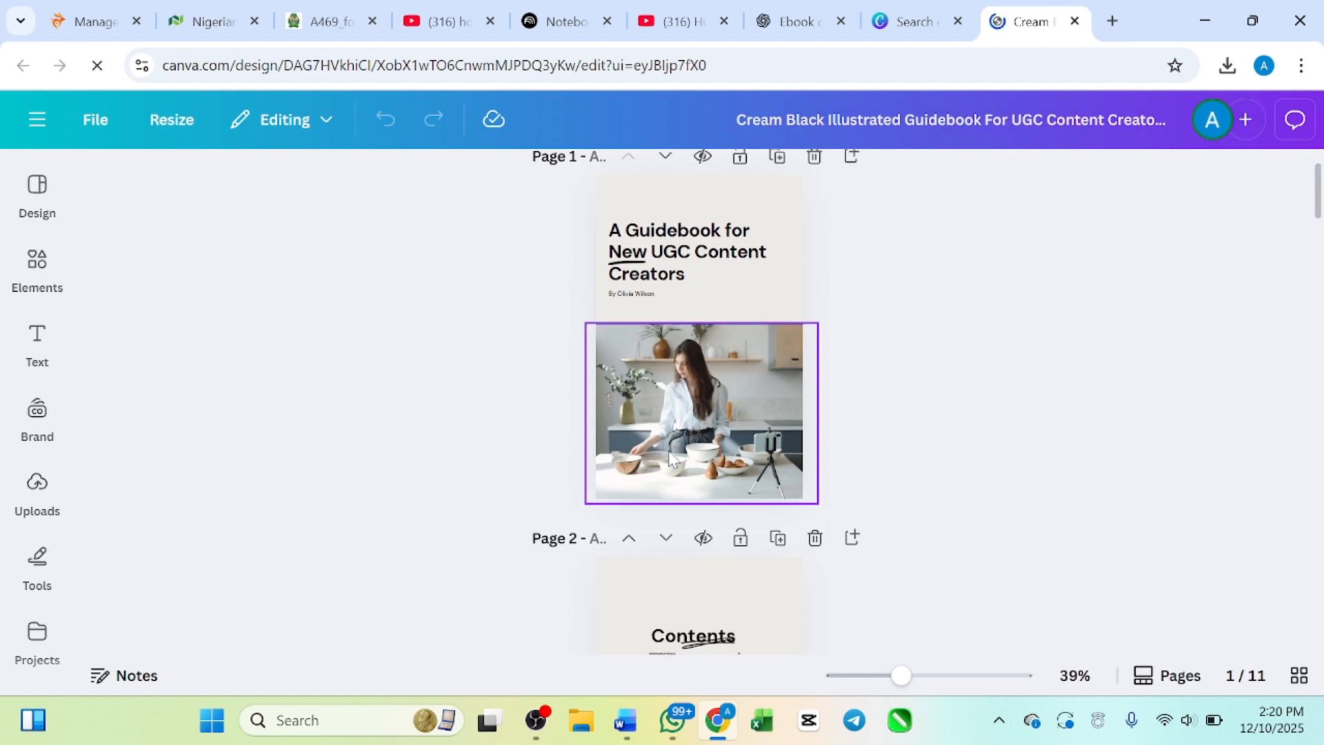
scroll(669, 452, up, 1)
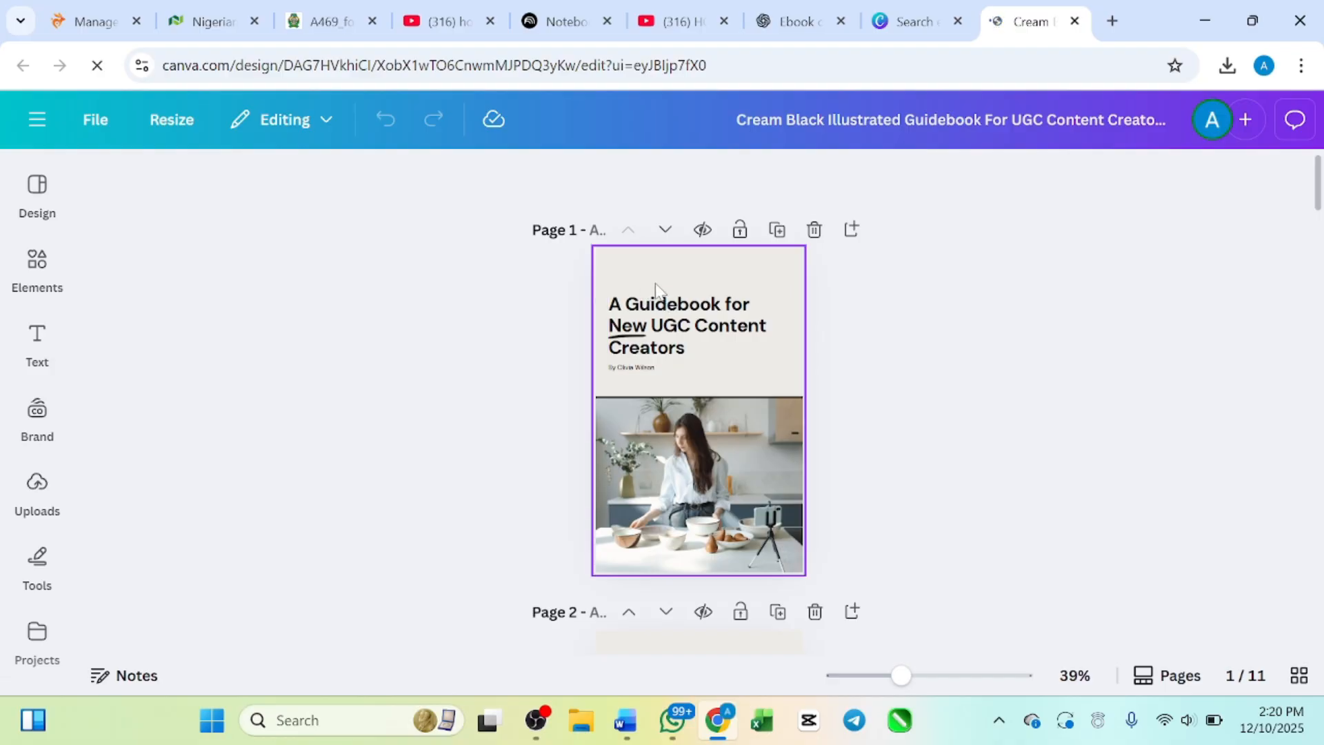
Step: Copy the ebook title "The Nigerian Way to Wealth: A Beginner's Ebook on Stock Investing" from the NotebookLM chat response
click(550, 22)
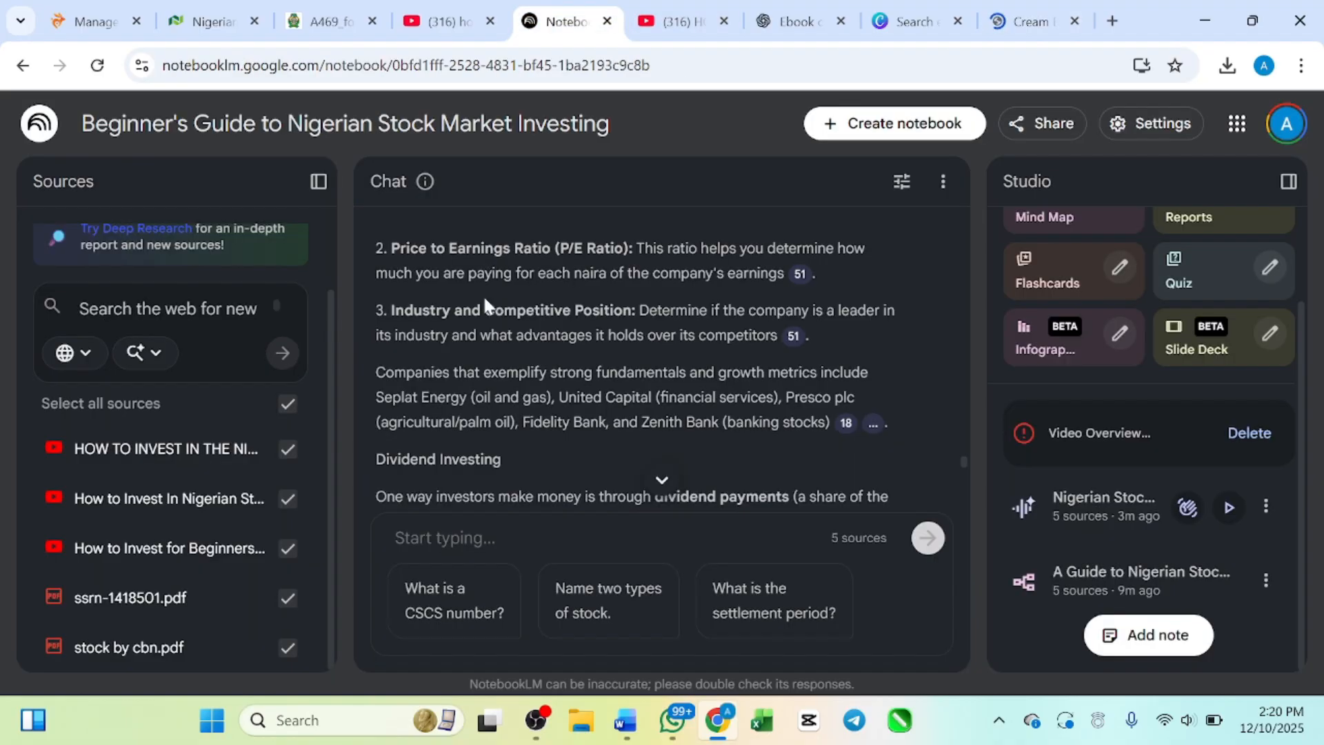
scroll(487, 303, up, 10)
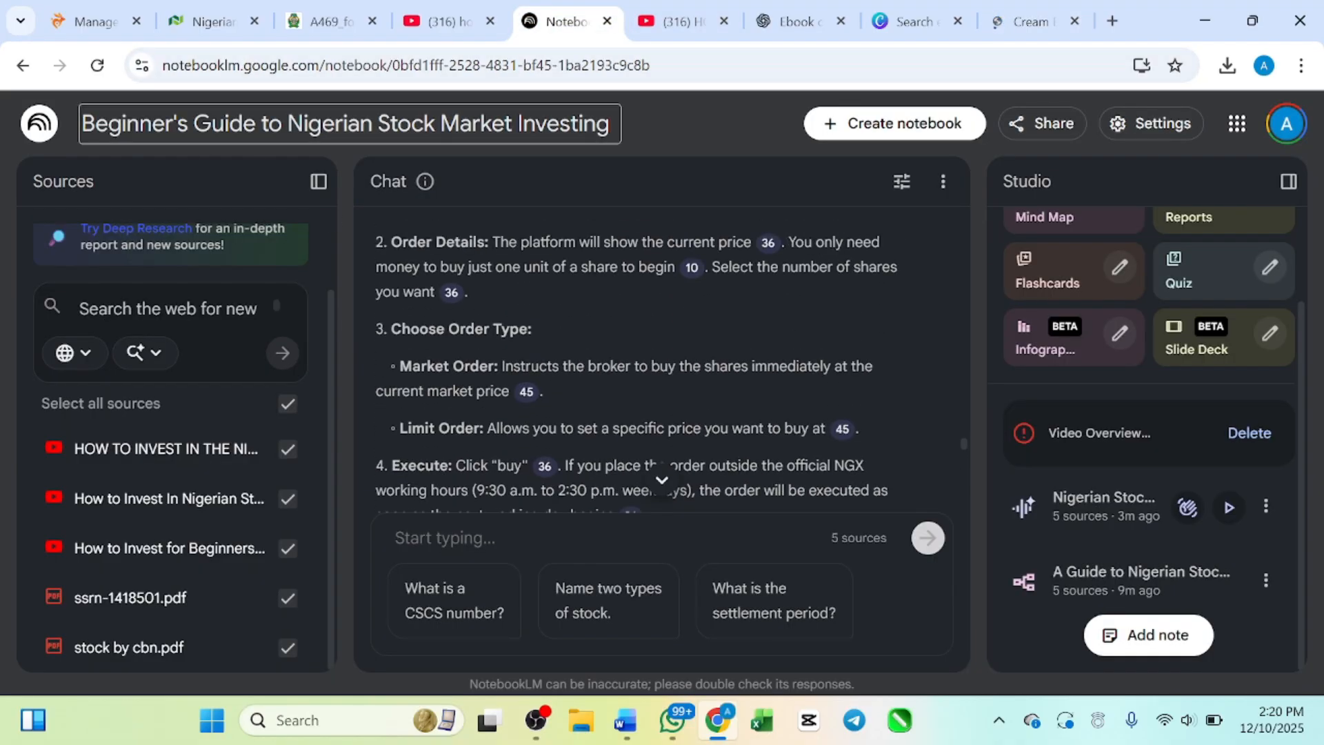
scroll(645, 373, up, 5)
scroll(643, 362, up, 20)
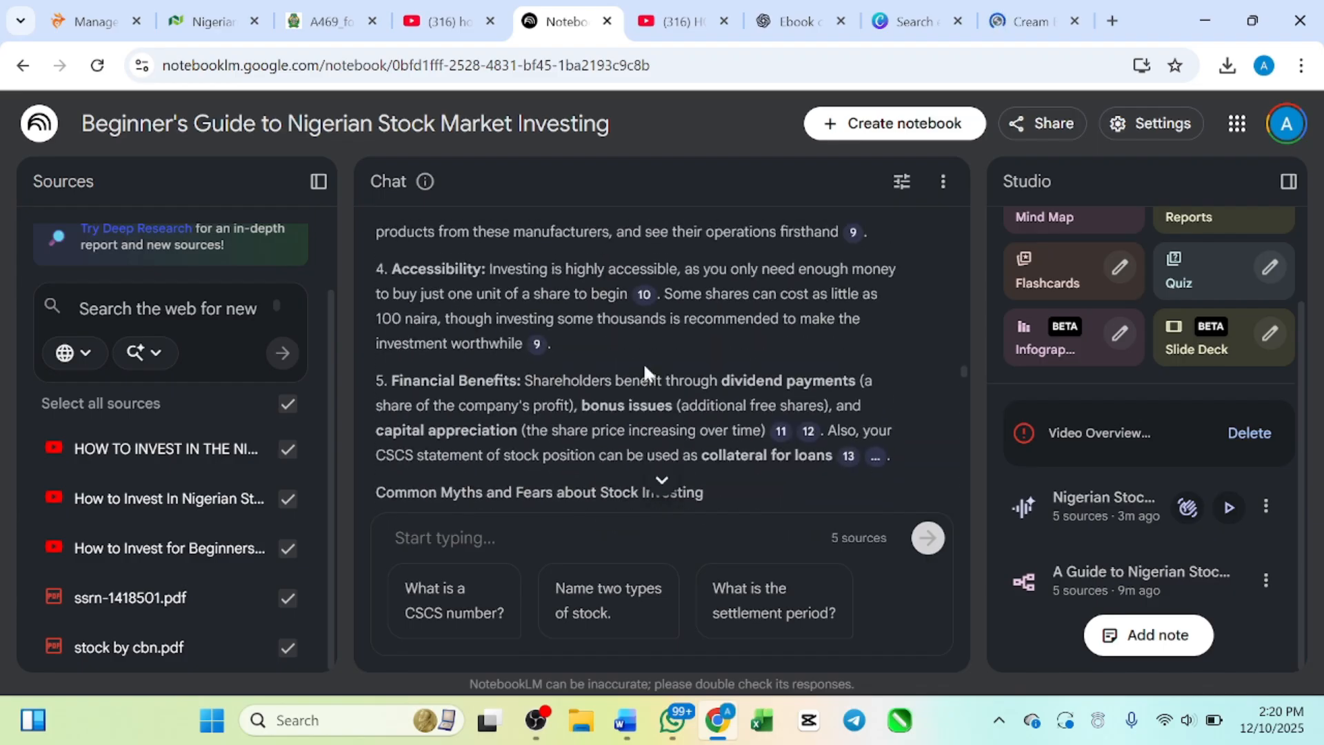
scroll(644, 367, down, 2)
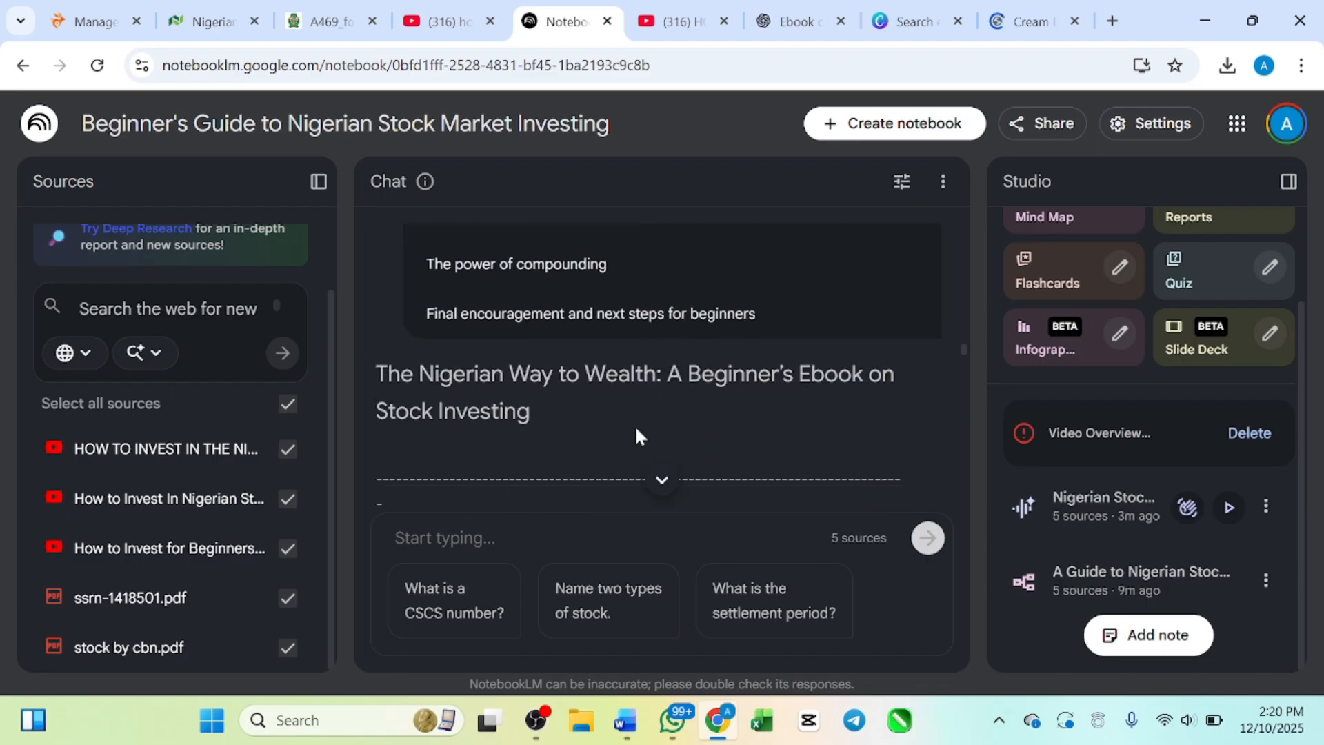
scroll(634, 424, down, 5)
scroll(634, 424, up, 10)
scroll(635, 424, down, 6)
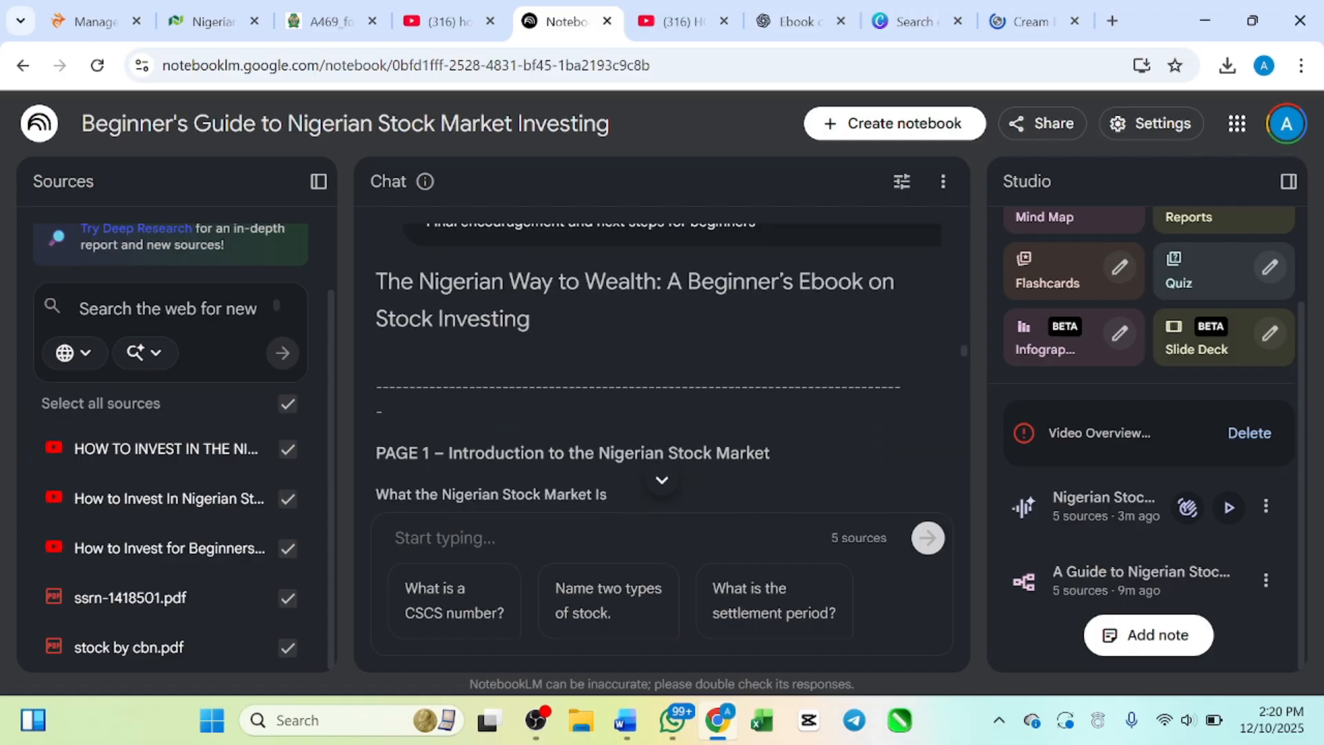
drag(376, 281, 729, 324)
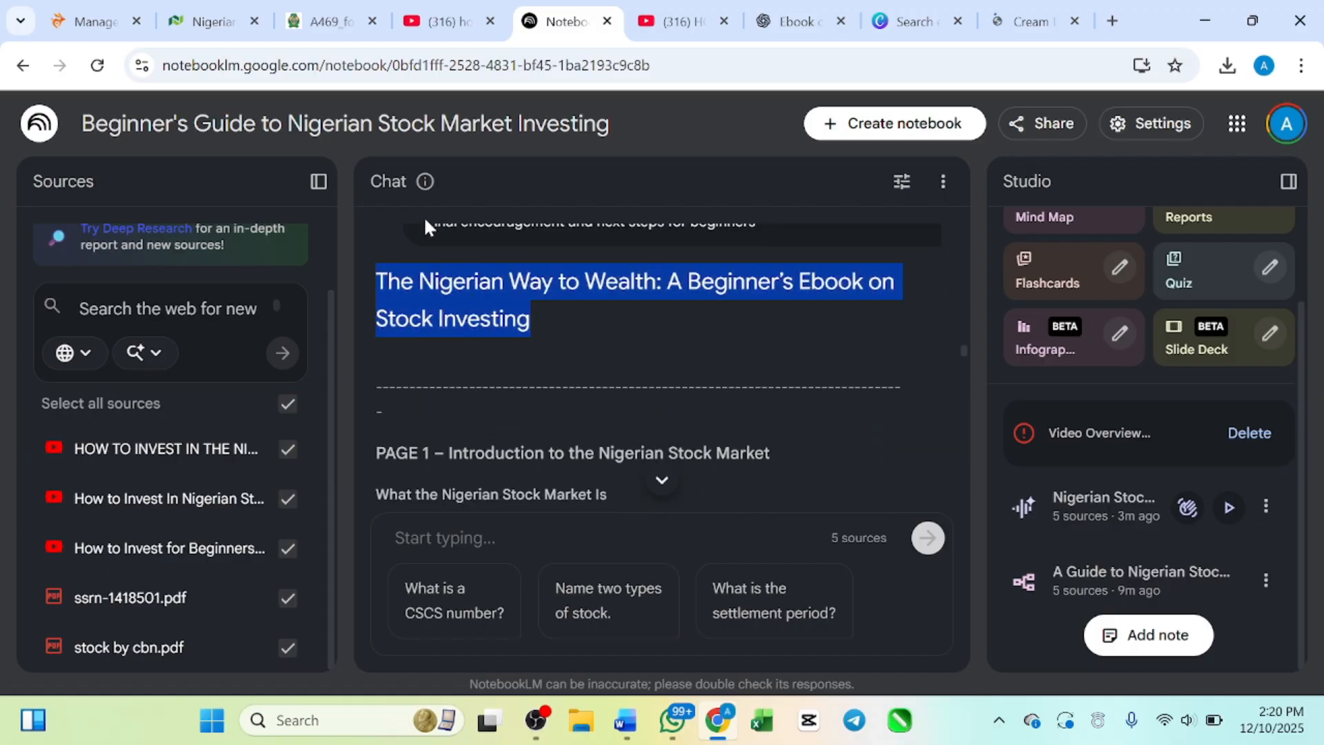
right_click(447, 290)
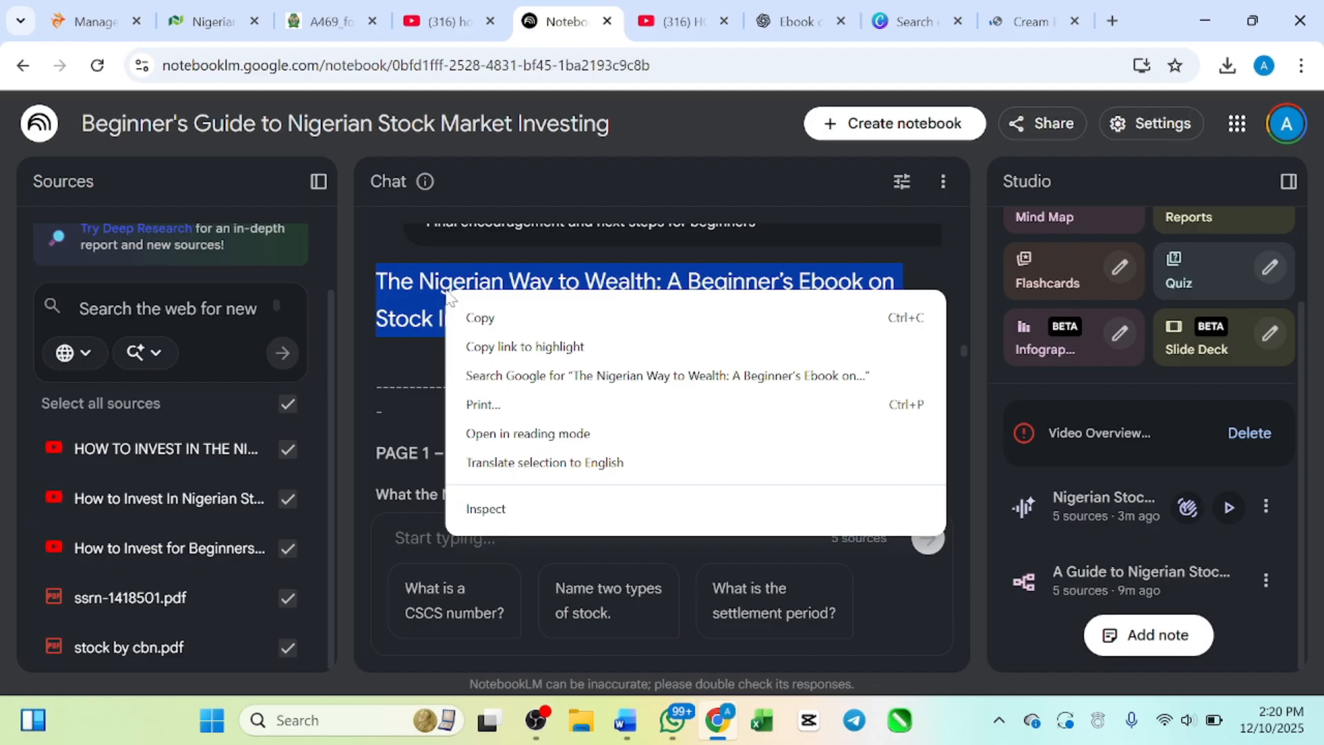
click(481, 317)
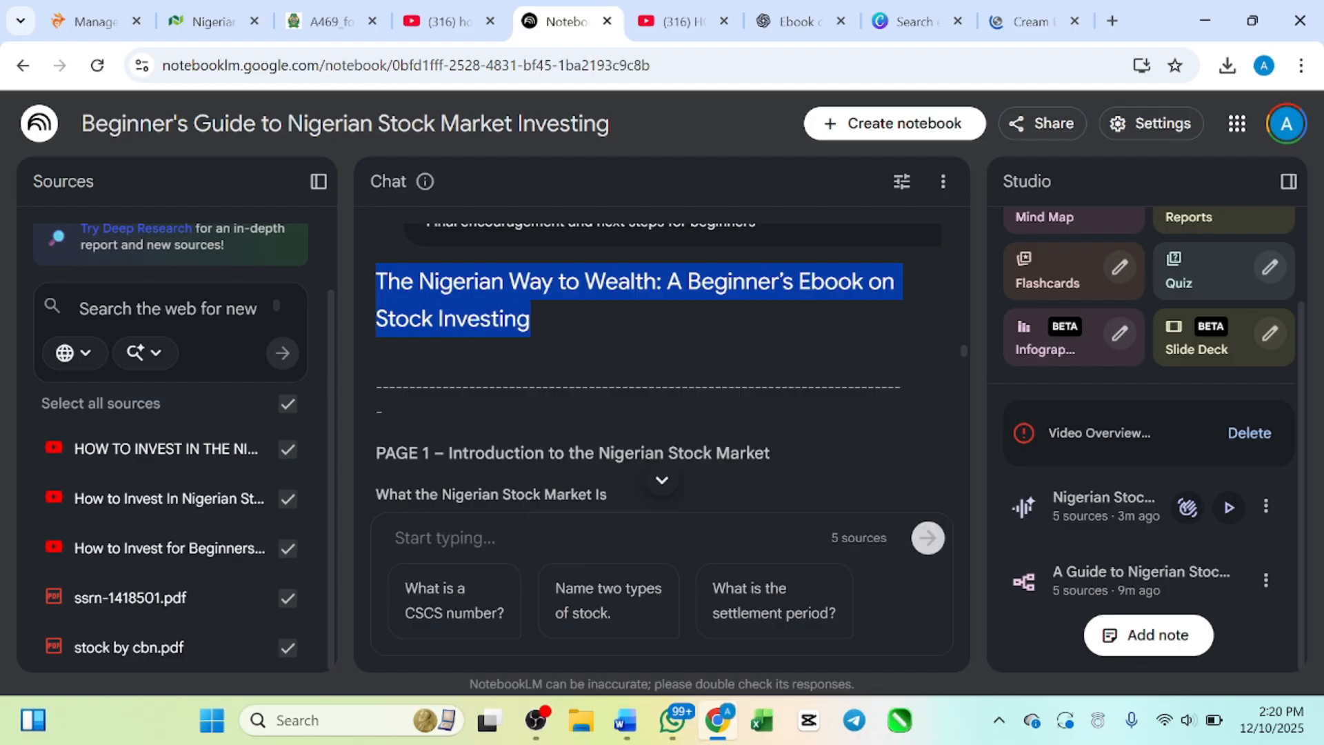
Step: Replace the guidebook's cover title in Canva with "The Nigerian Way to Wealth: A Beginner's Ebook on Stock Investing"
click(930, 20)
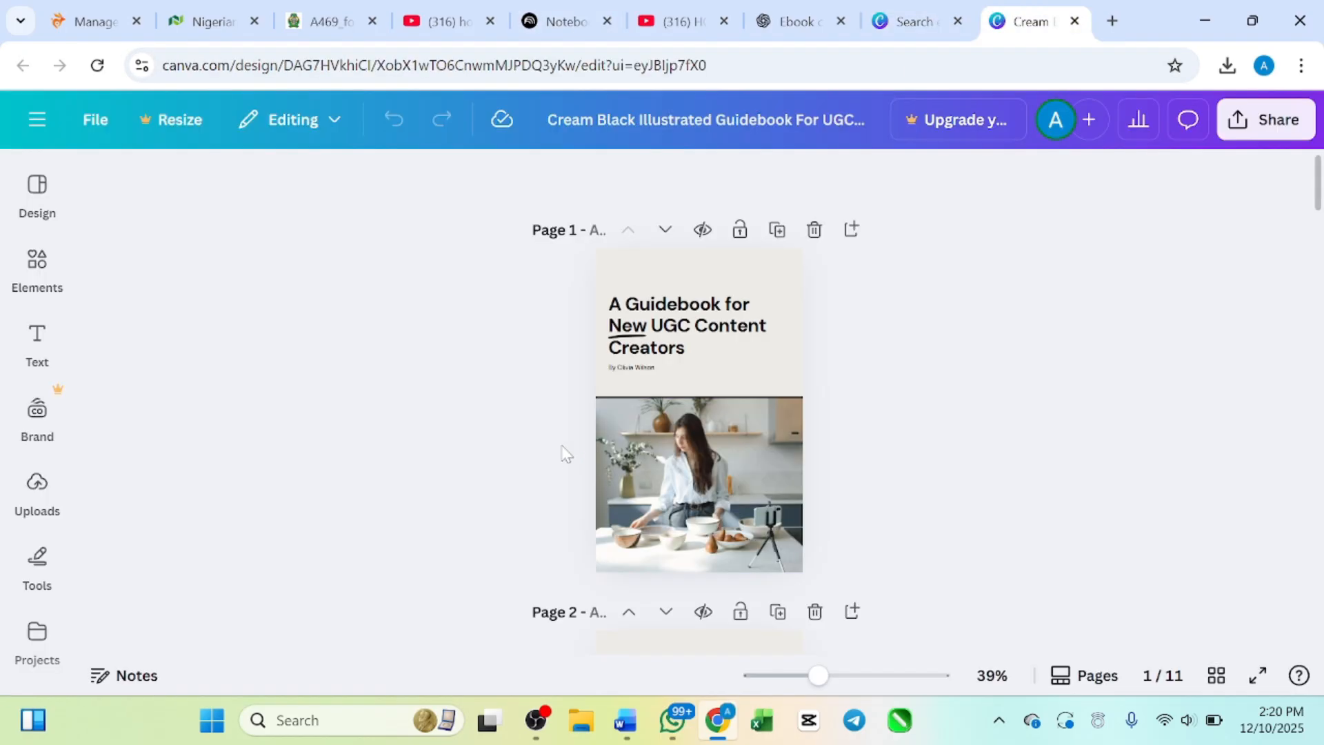
click(682, 324)
click(683, 324)
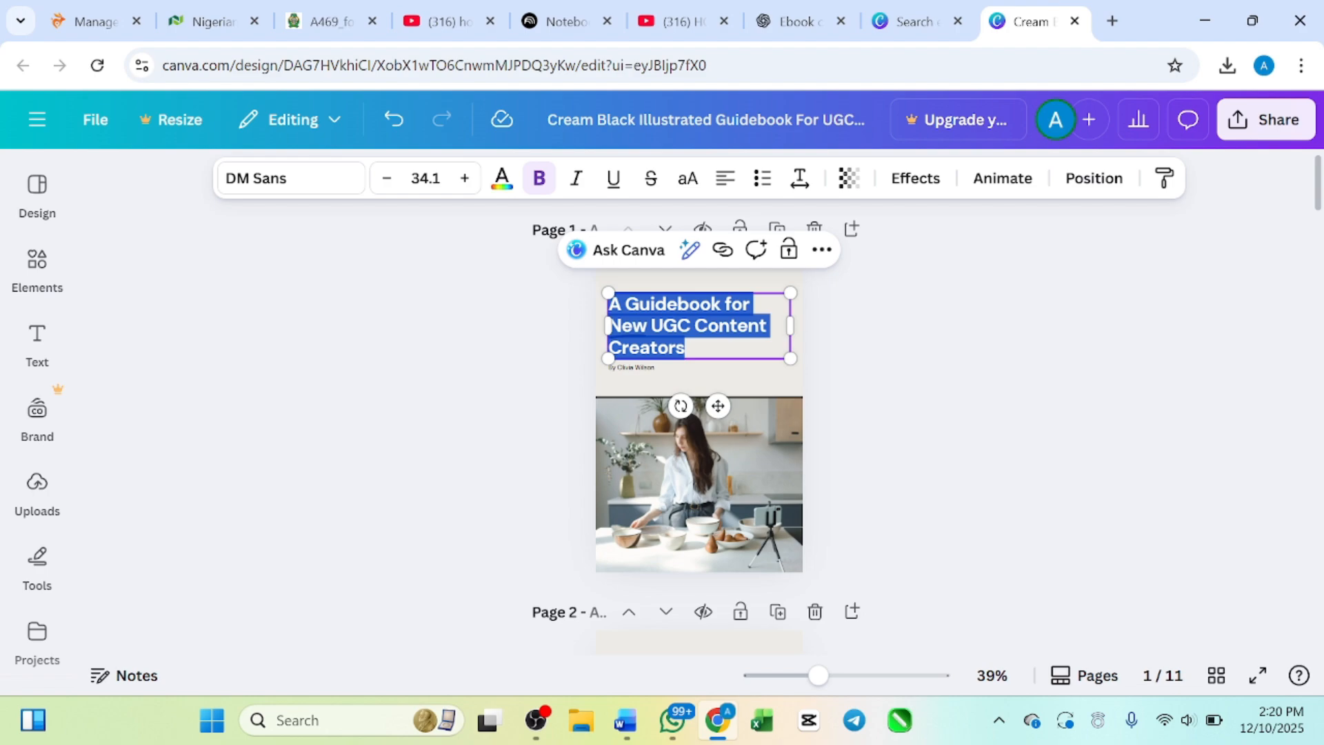
key(ctrl+v)
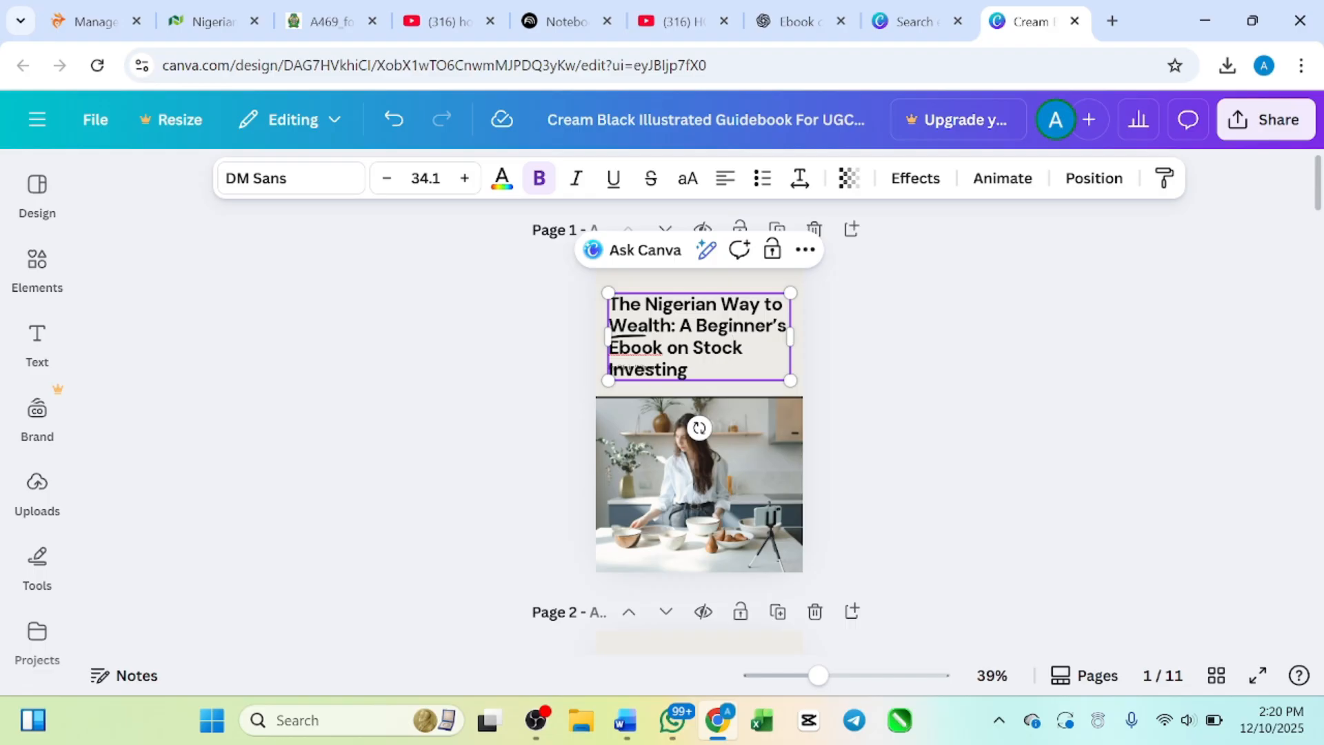
scroll(796, 336, up, 3)
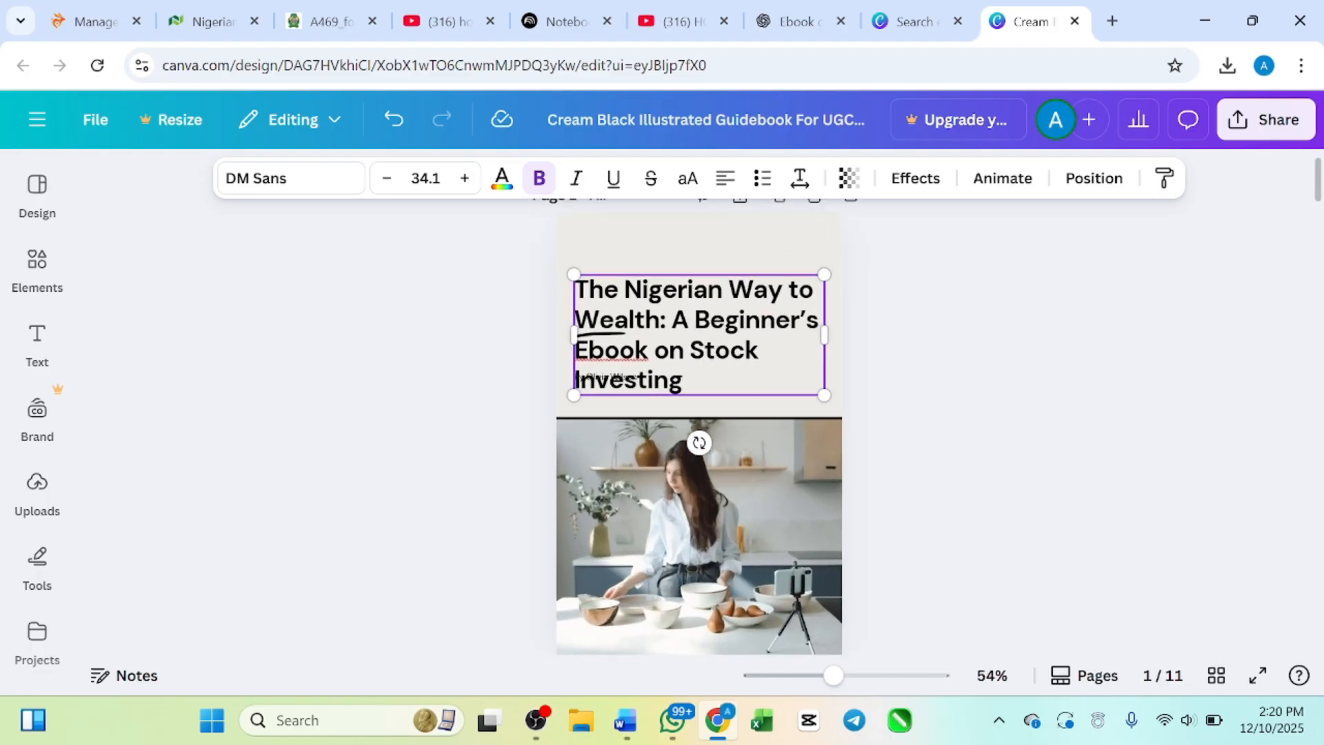
scroll(698, 335, up, 3)
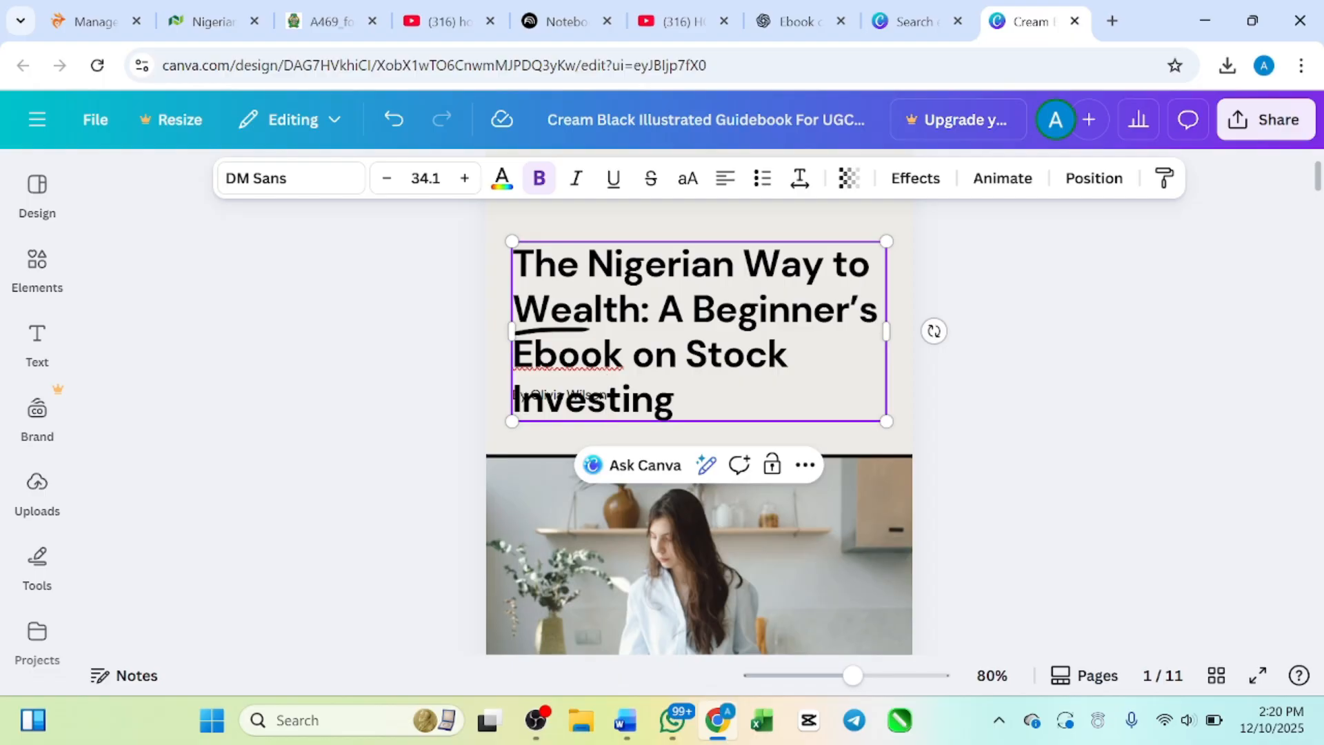
click(675, 400)
click(1028, 385)
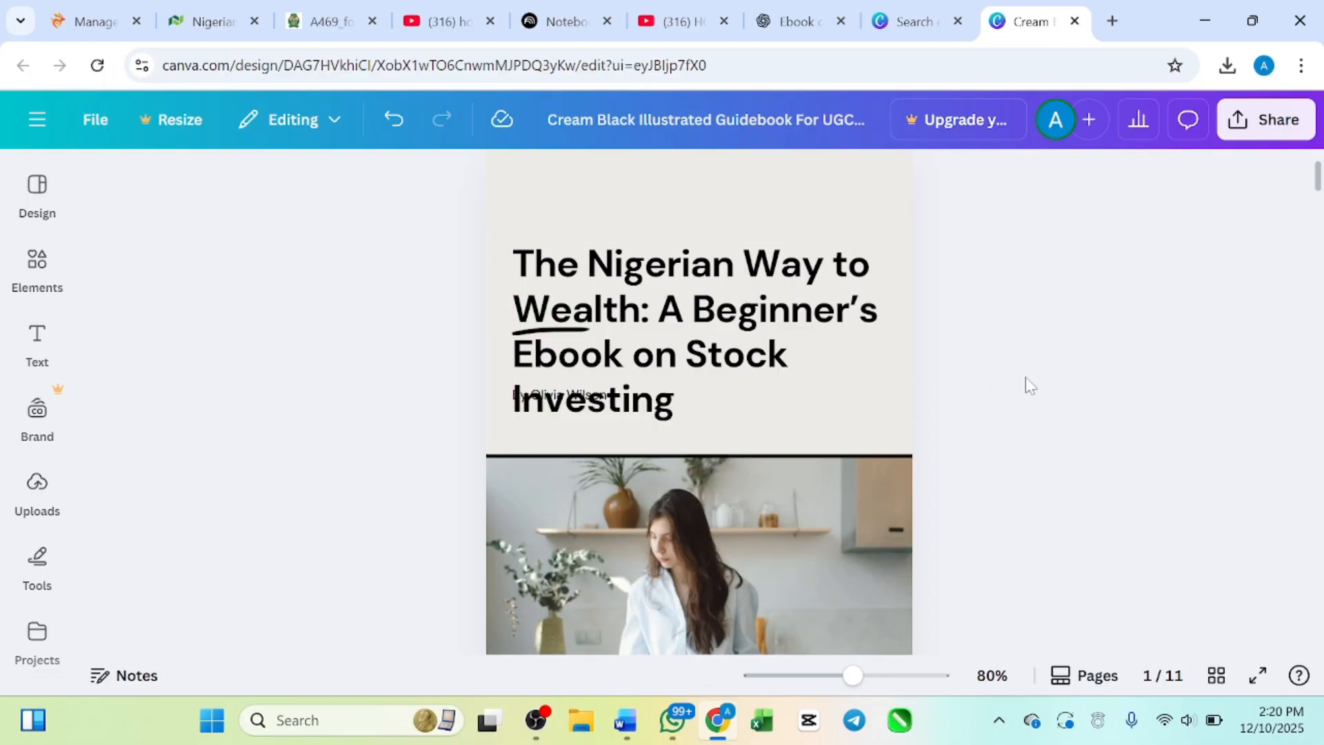
Step: Move the cover title up clear of the byline and delete the author byline beneath it
click(809, 337)
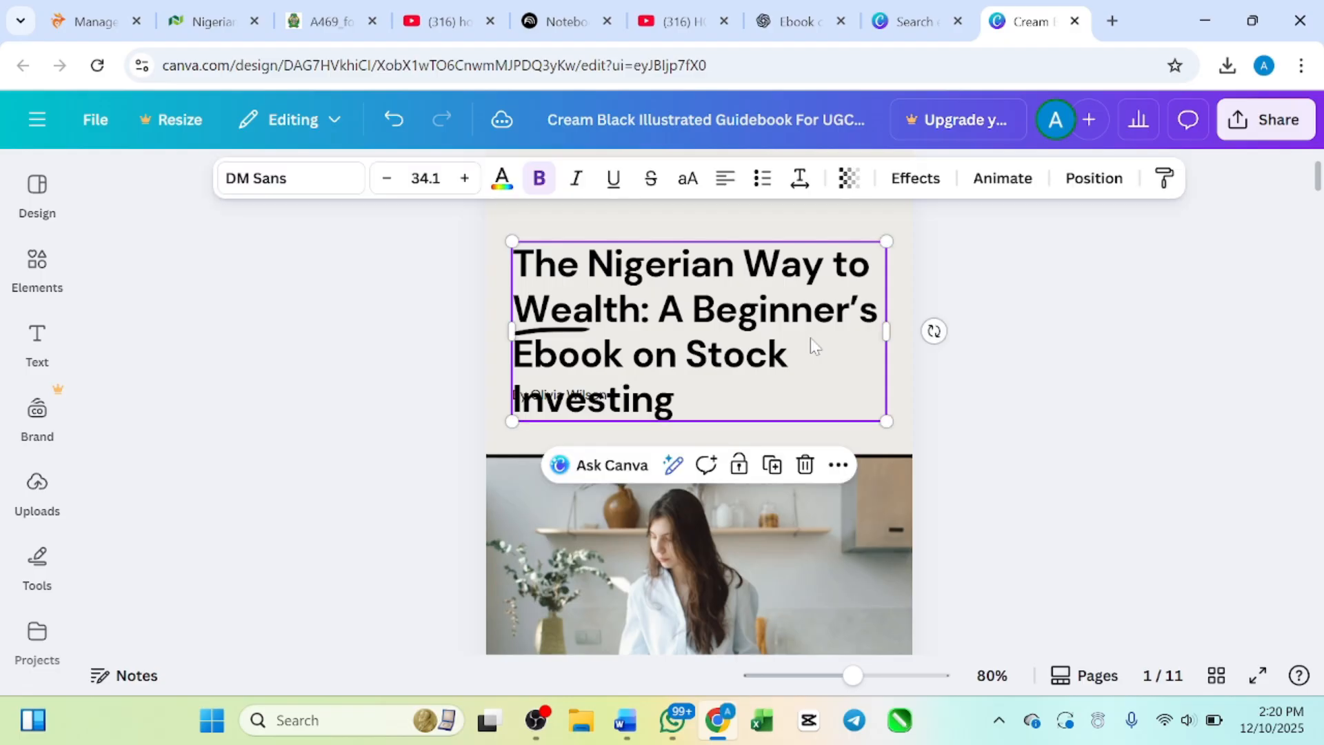
drag(809, 337, 807, 289)
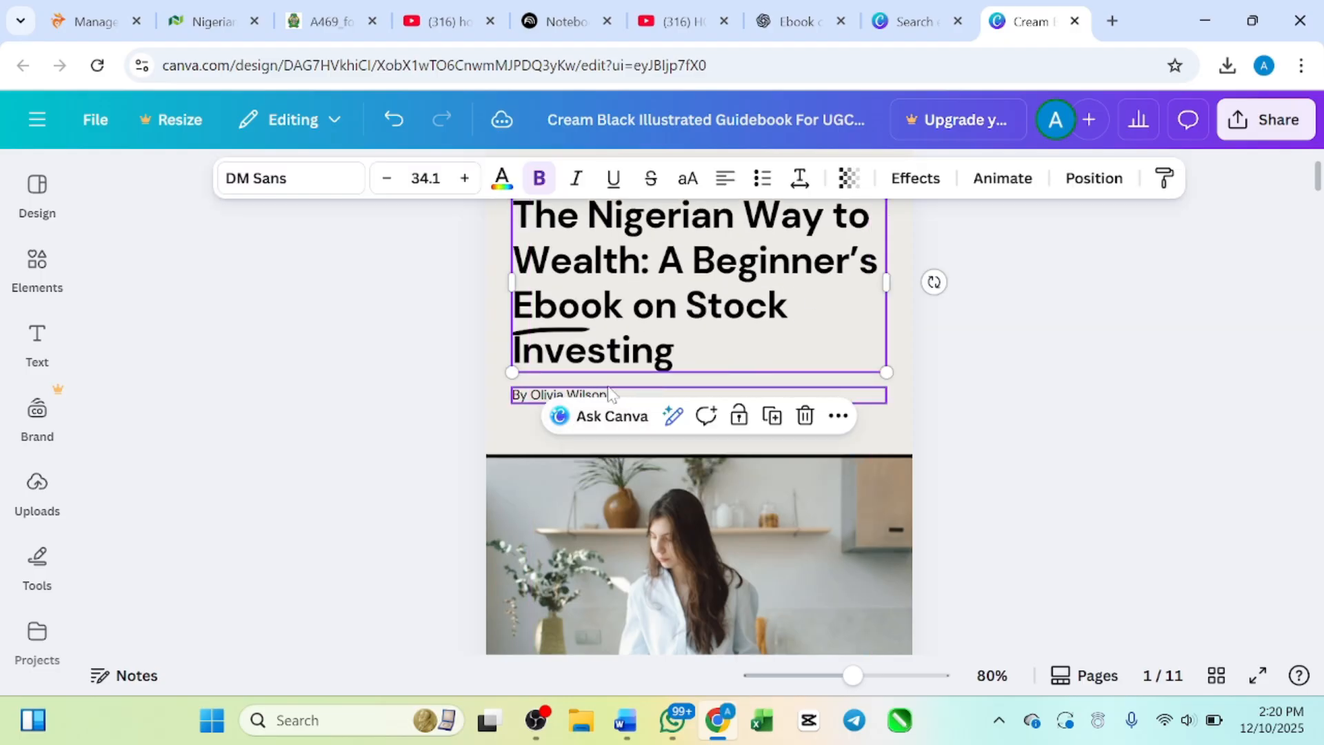
click(524, 399)
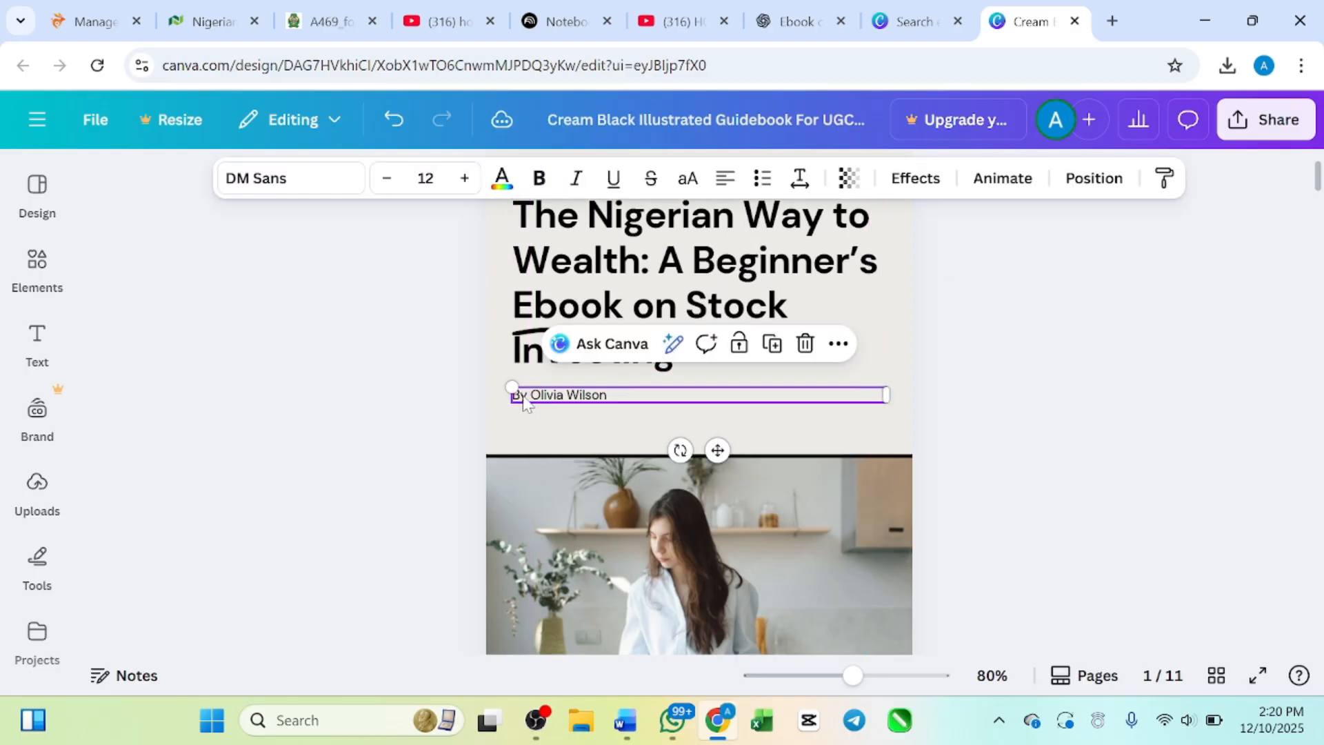
key(Delete)
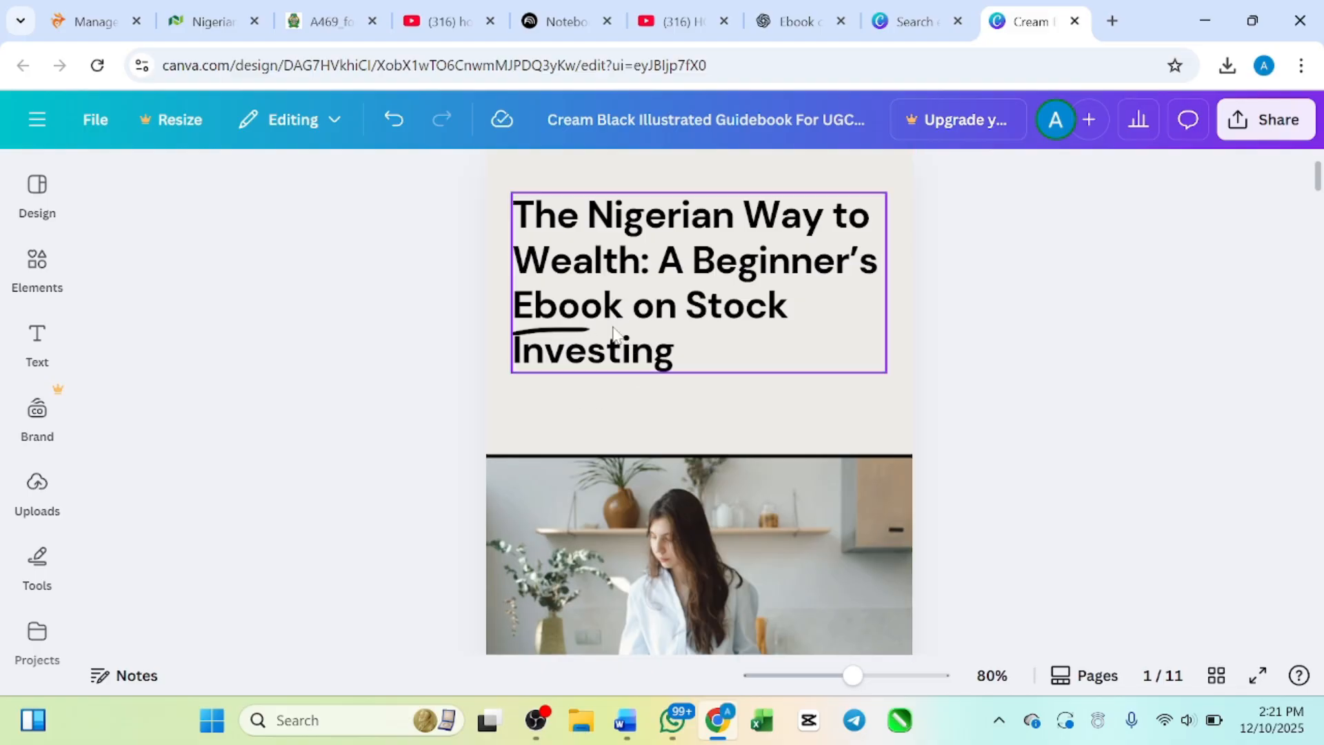
Step: Nudge the cover title slightly to the right within the blank area above the photo
mouse_move(612, 335)
mouse_down()
mouse_move(601, 356)
mouse_move(629, 355)
mouse_move(617, 359)
mouse_up()
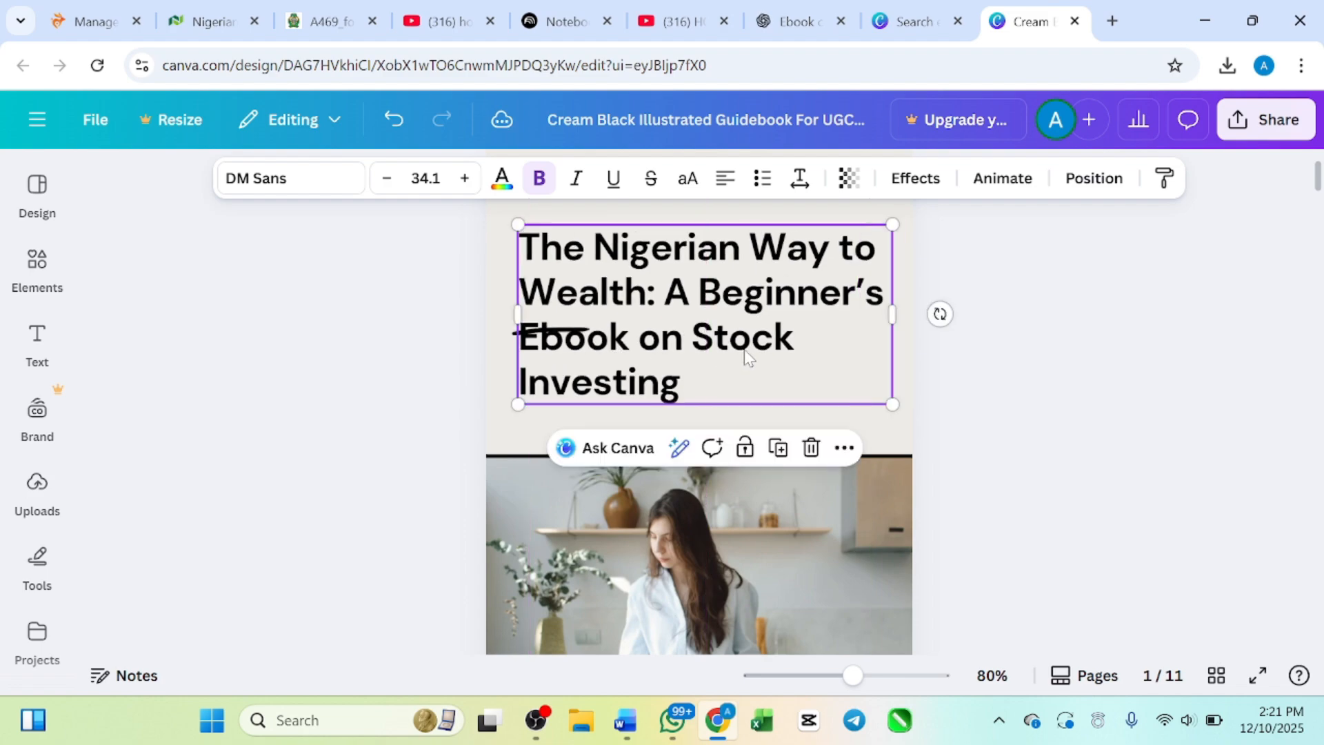
drag(748, 355, 750, 323)
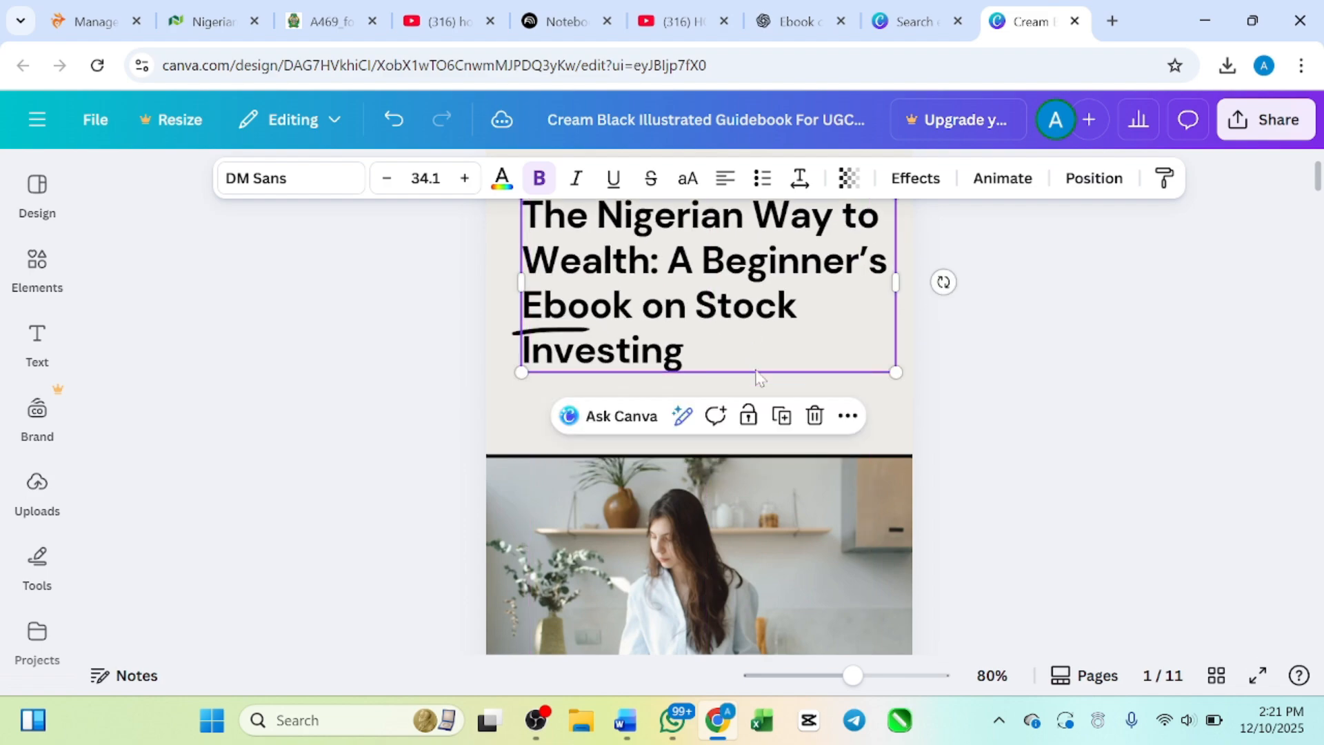
click(910, 411)
scroll(911, 412, up, 2)
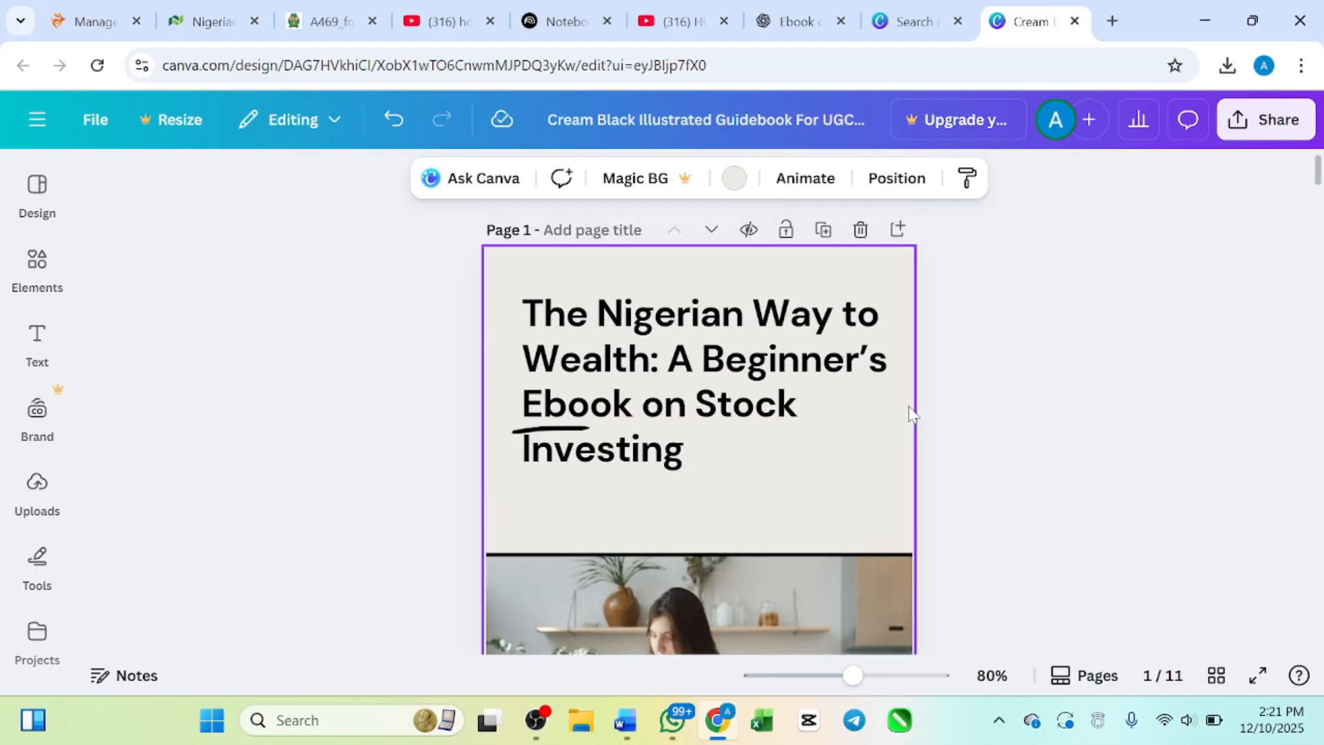
scroll(910, 412, down, 3)
scroll(738, 364, up, 2)
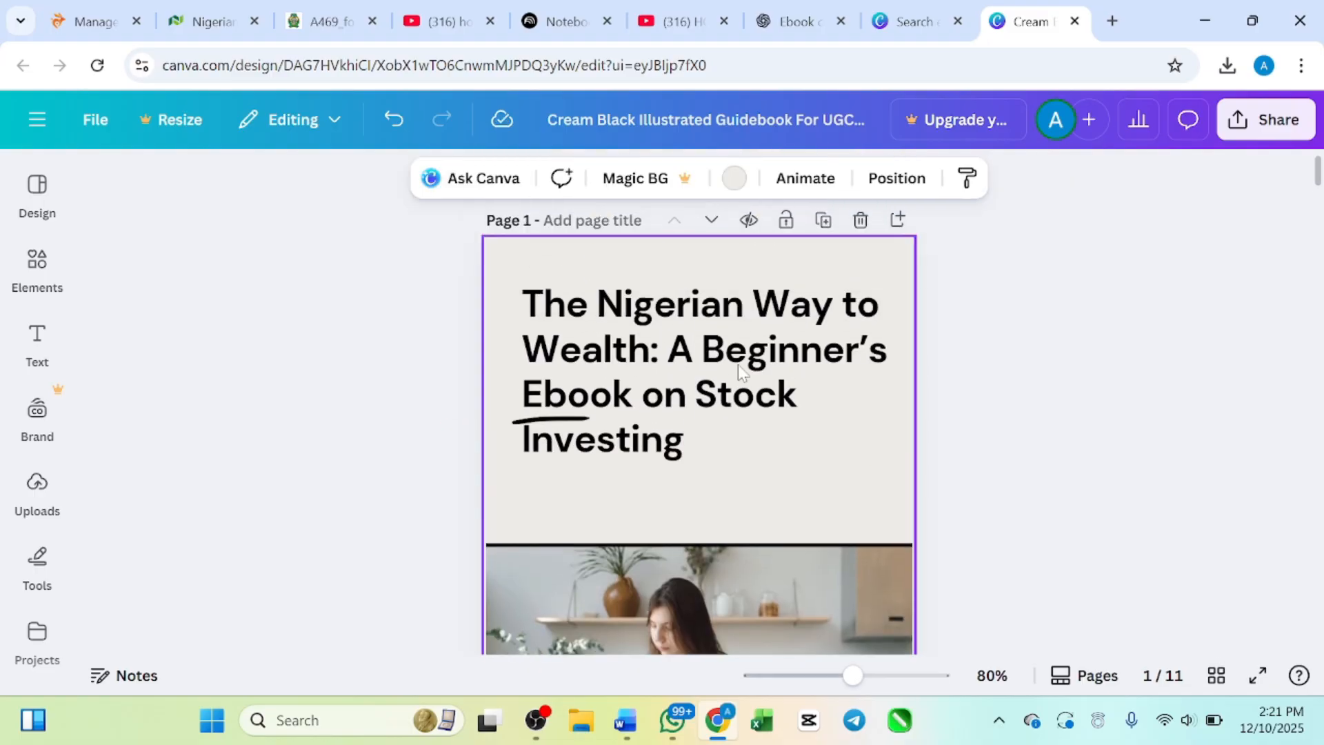
Step: Examine the cover's kitchen photo and the start of the Contents page below it
scroll(737, 364, down, 4)
click(684, 425)
scroll(684, 425, down, 3)
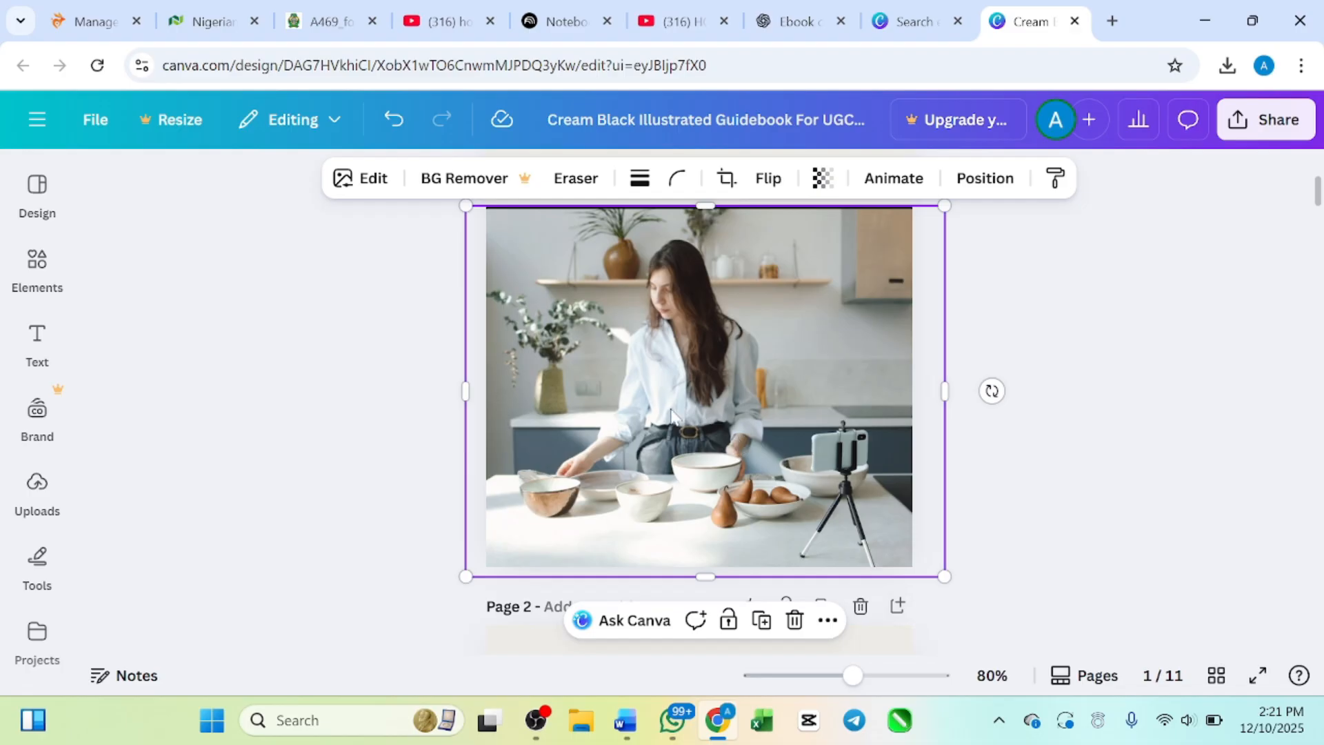
scroll(883, 590, down, 3)
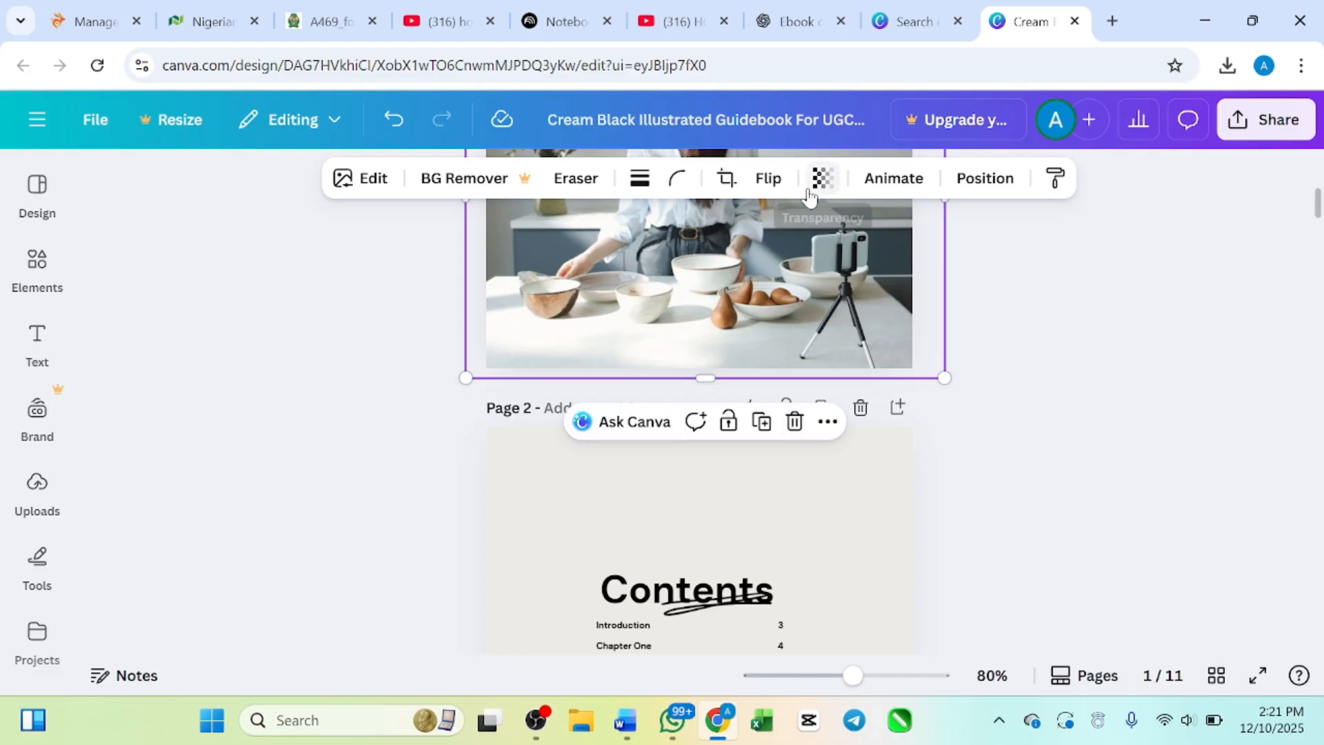
scroll(795, 279, up, 3)
scroll(793, 275, up, 2)
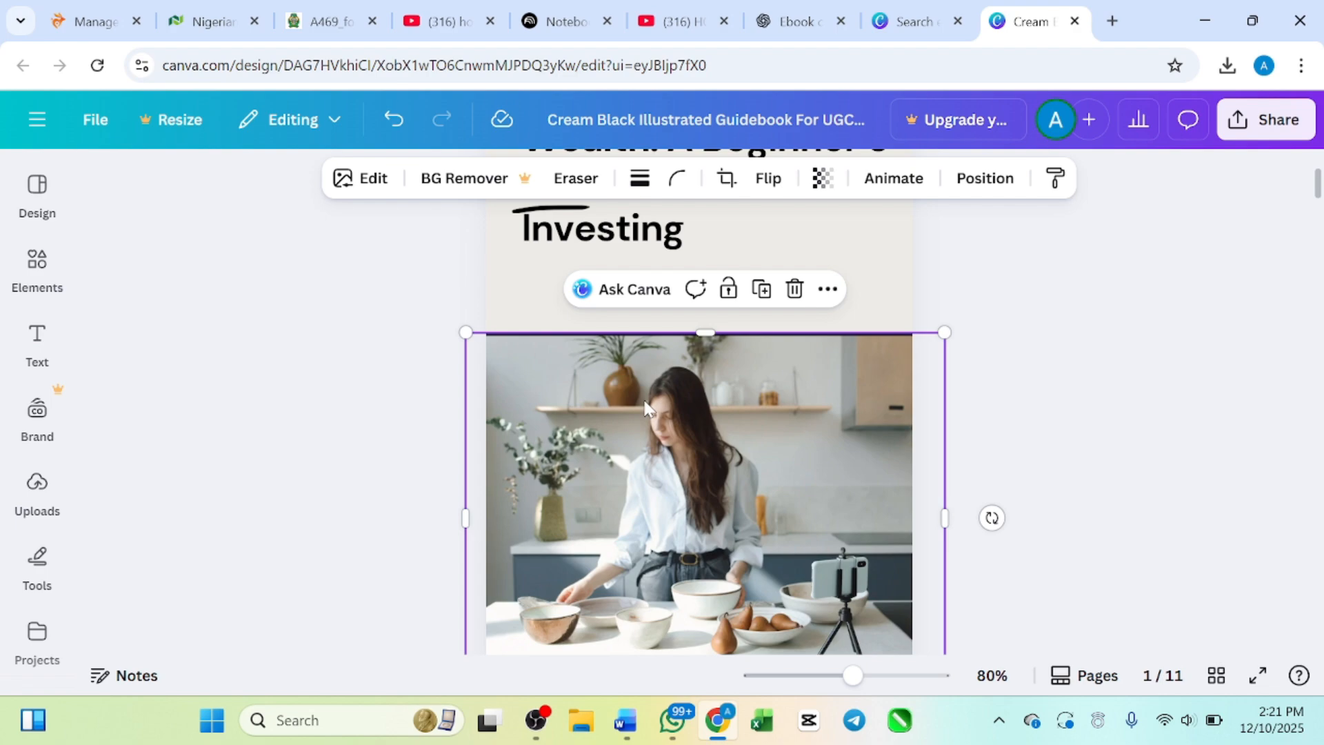
scroll(646, 407, down, 2)
scroll(685, 424, up, 1)
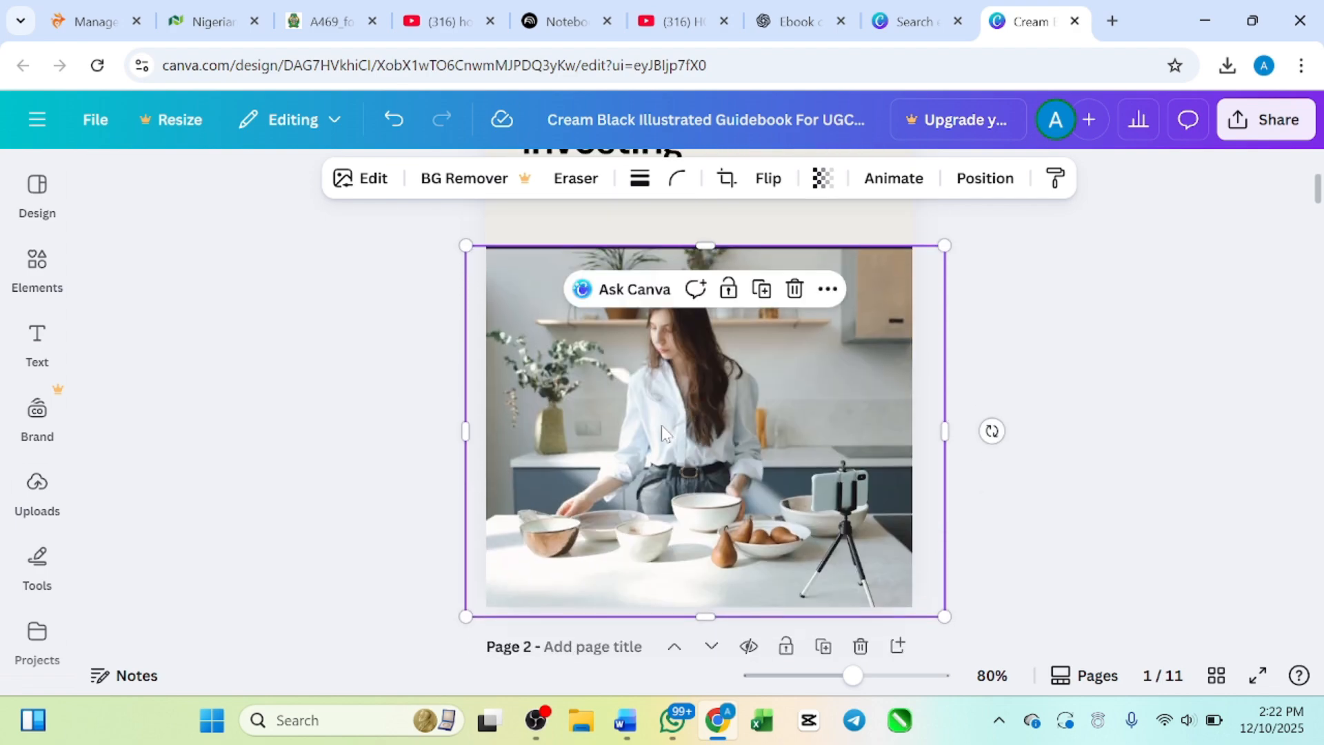
Step: Upload the "Faceless Content Creation Mastery" JPEG, whose file name starts with Whisk_cc9db945, from the Desktop folder onto the cover
mouse_move(44, 506)
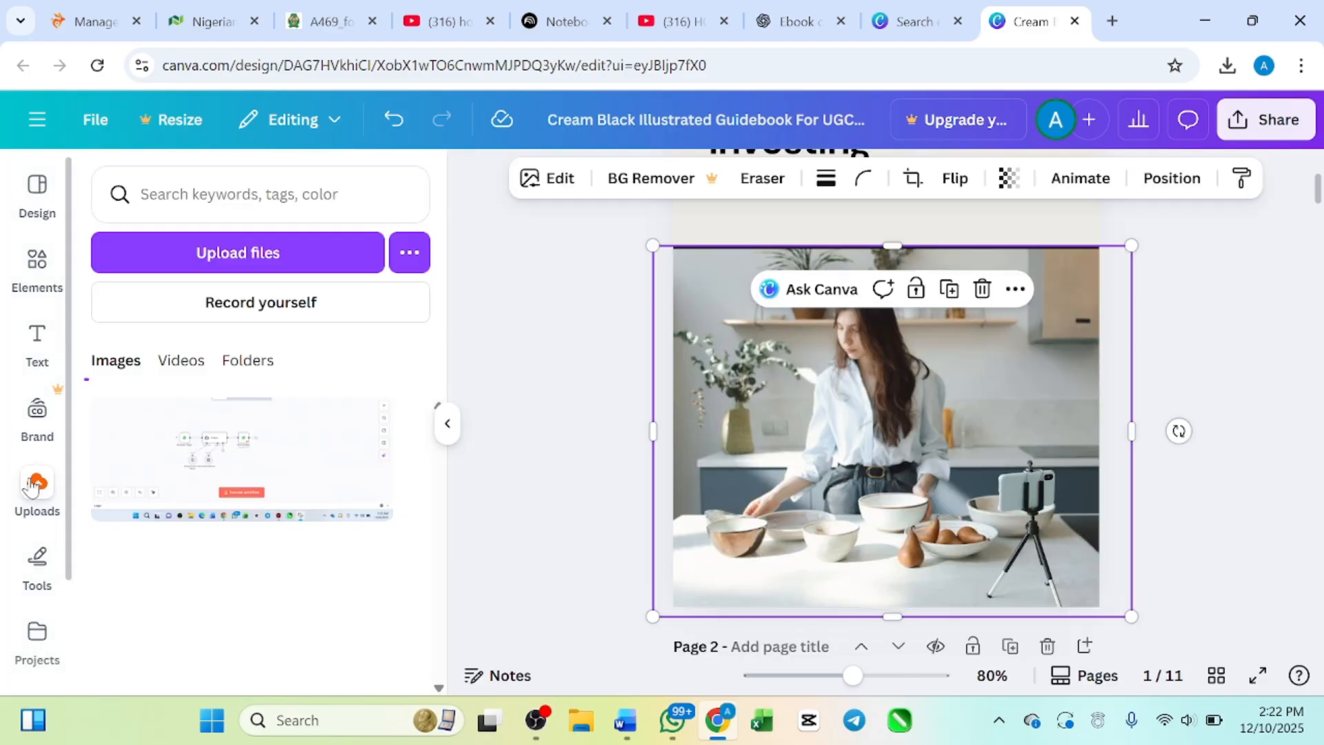
click(32, 485)
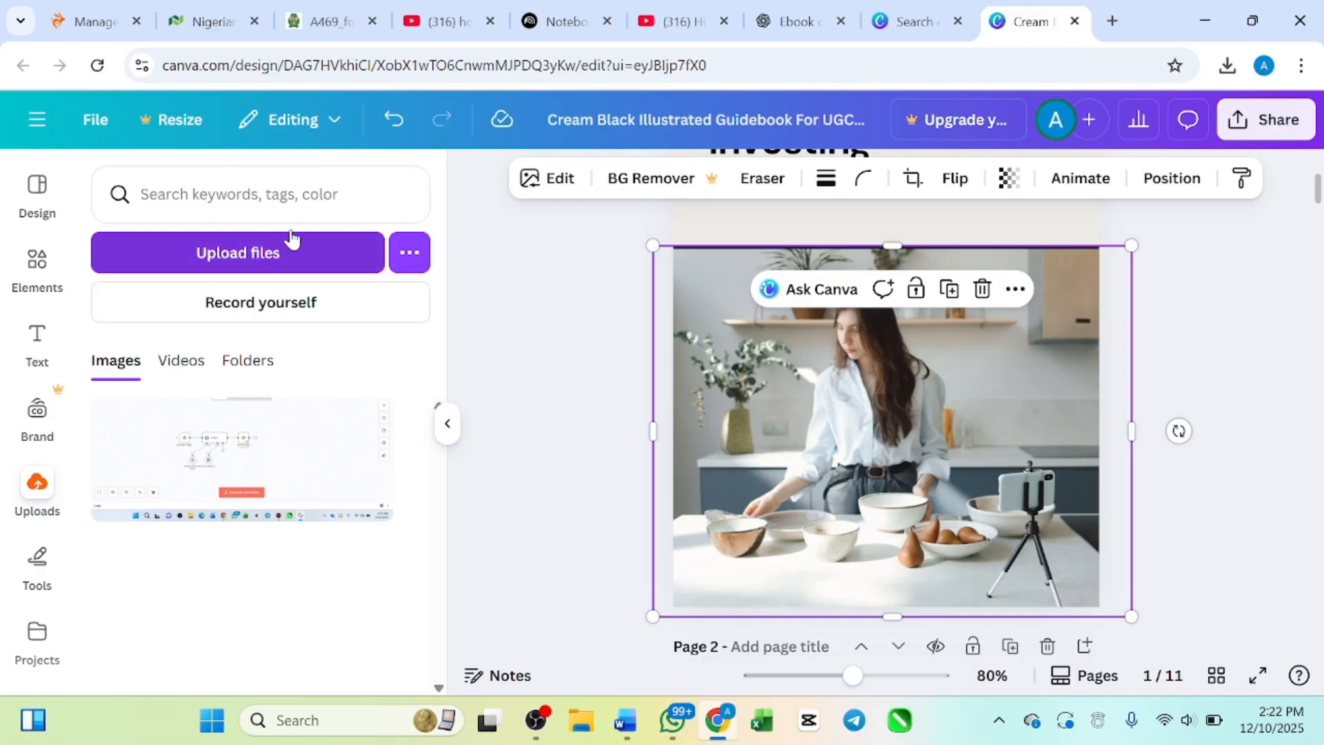
click(247, 261)
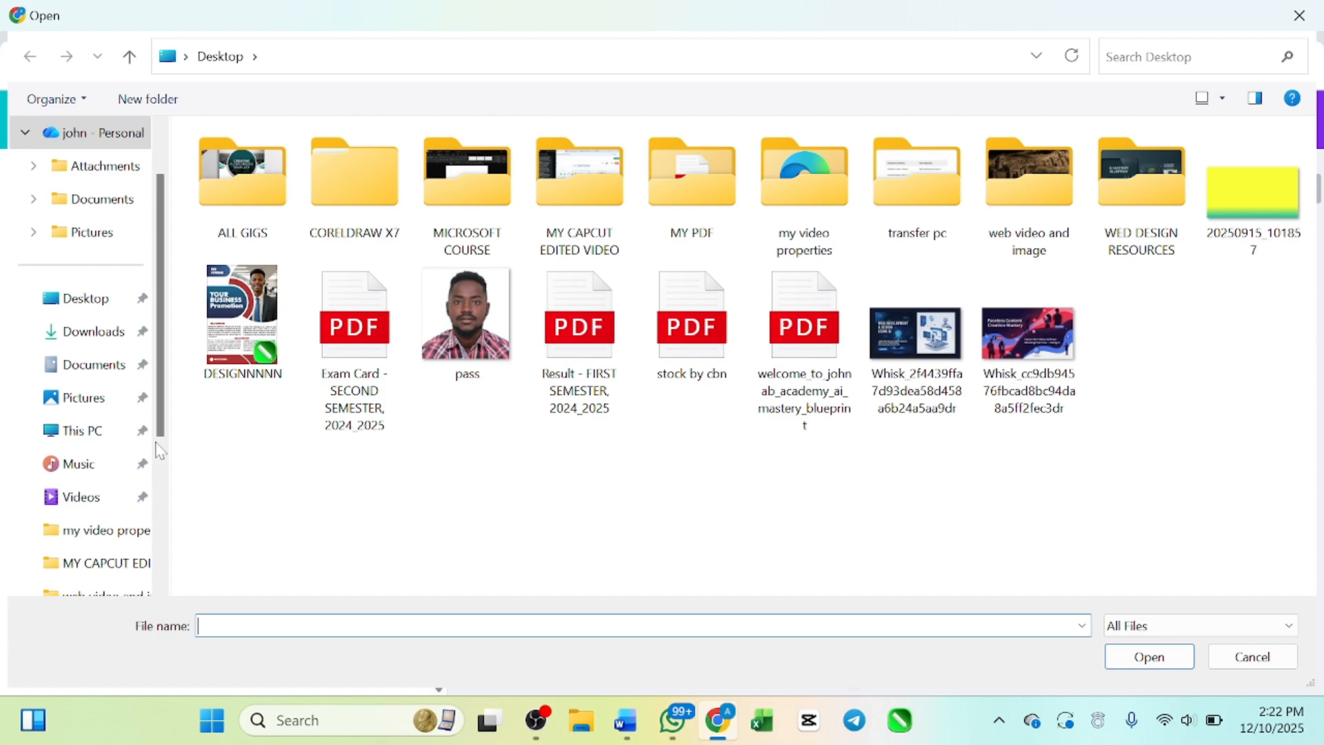
click(82, 306)
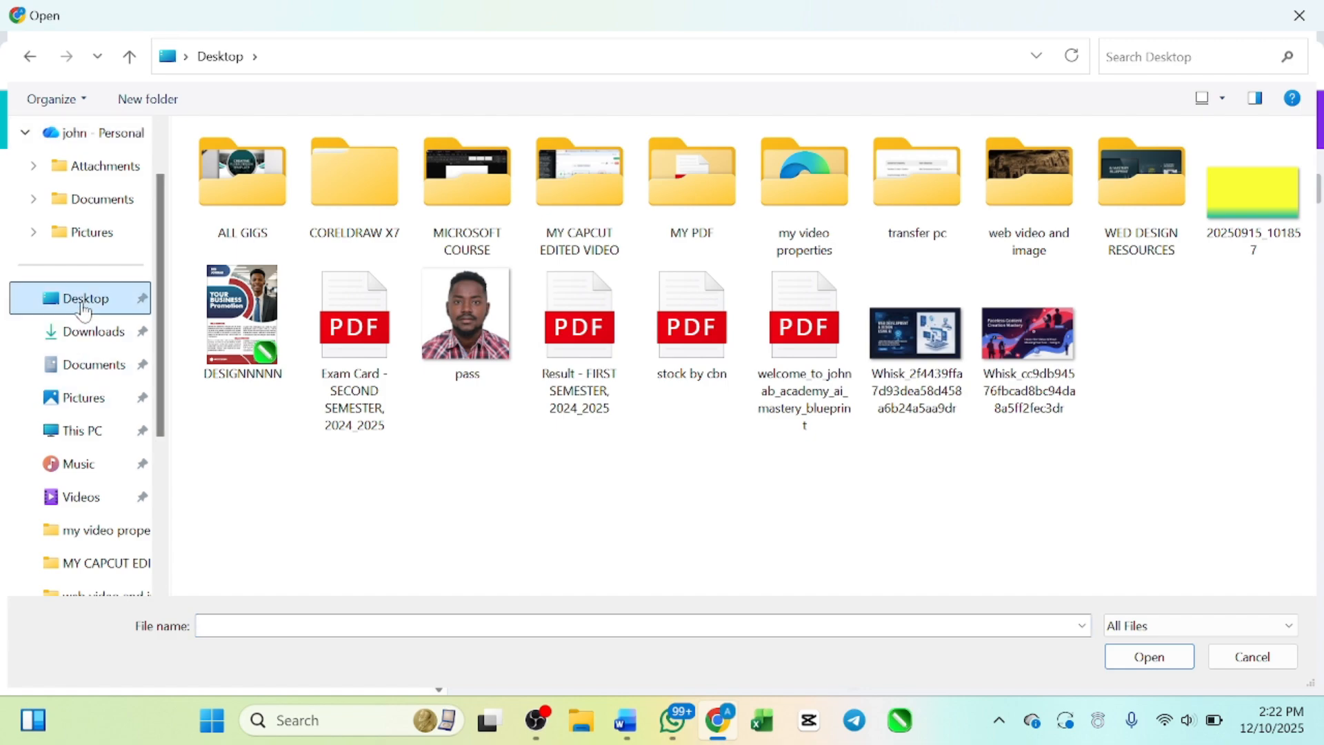
click(1031, 353)
click(1181, 662)
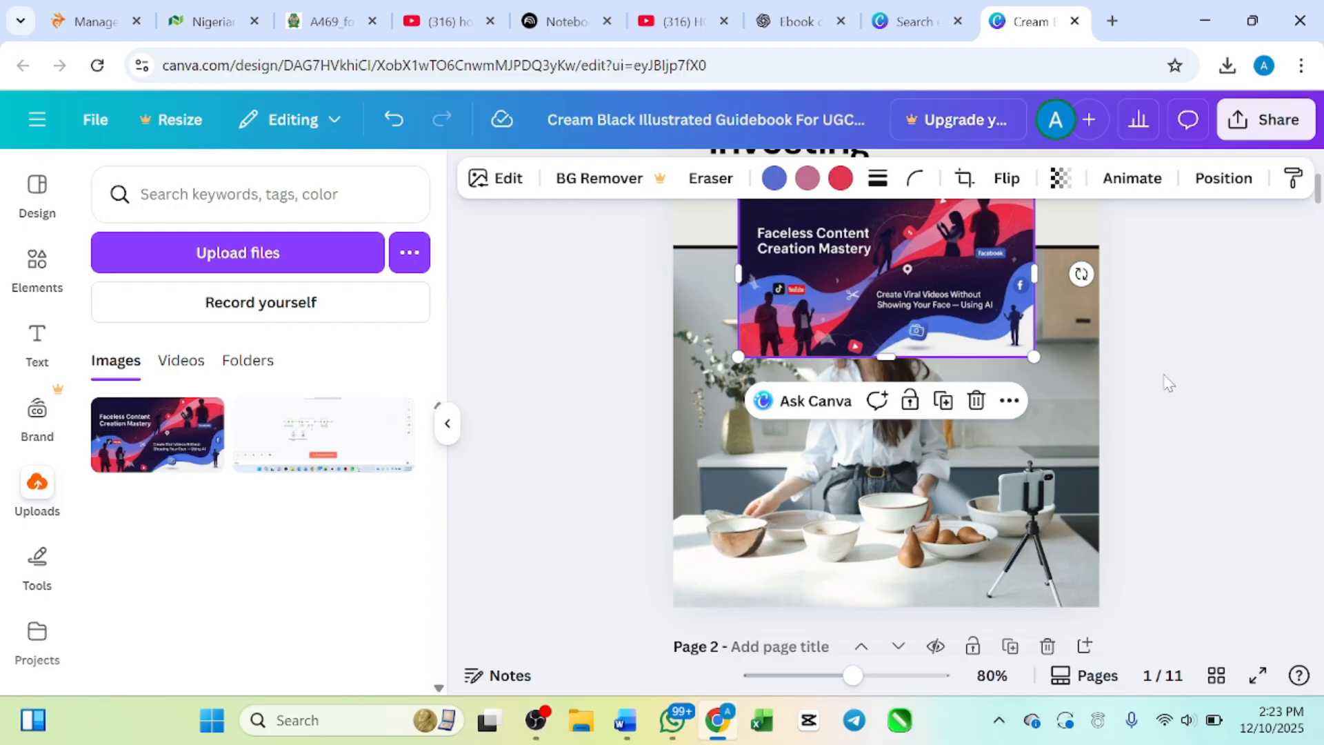
Step: Replace the cover's kitchen photo with the uploaded banner, enlarged to nearly the page width and centred below the divider line
click(449, 425)
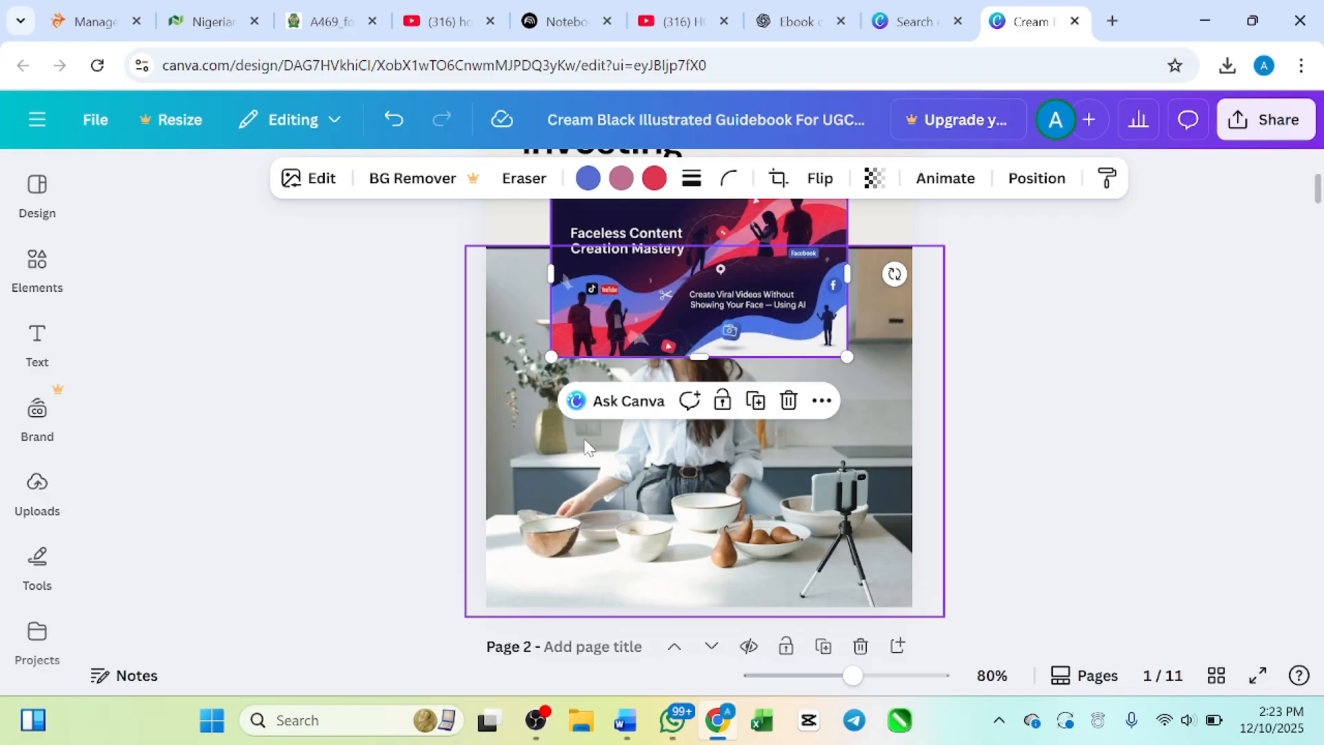
click(843, 478)
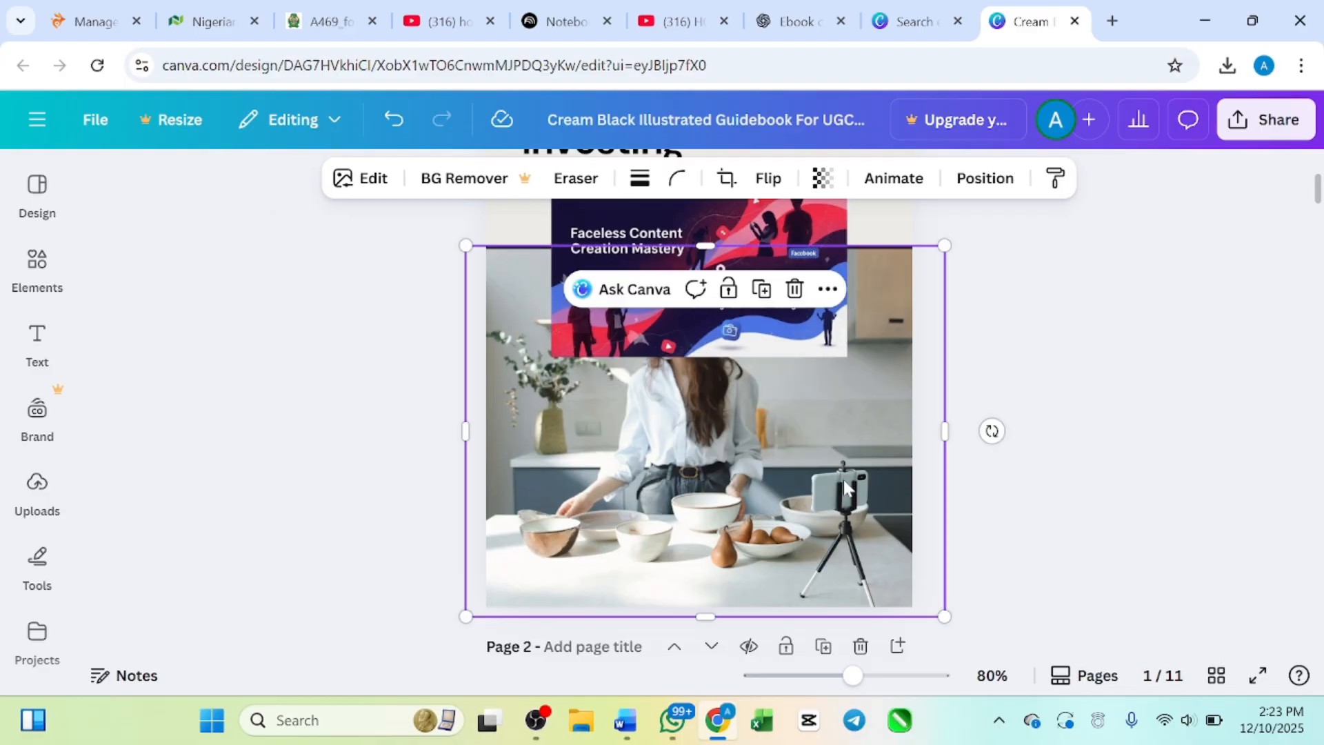
key(Delete)
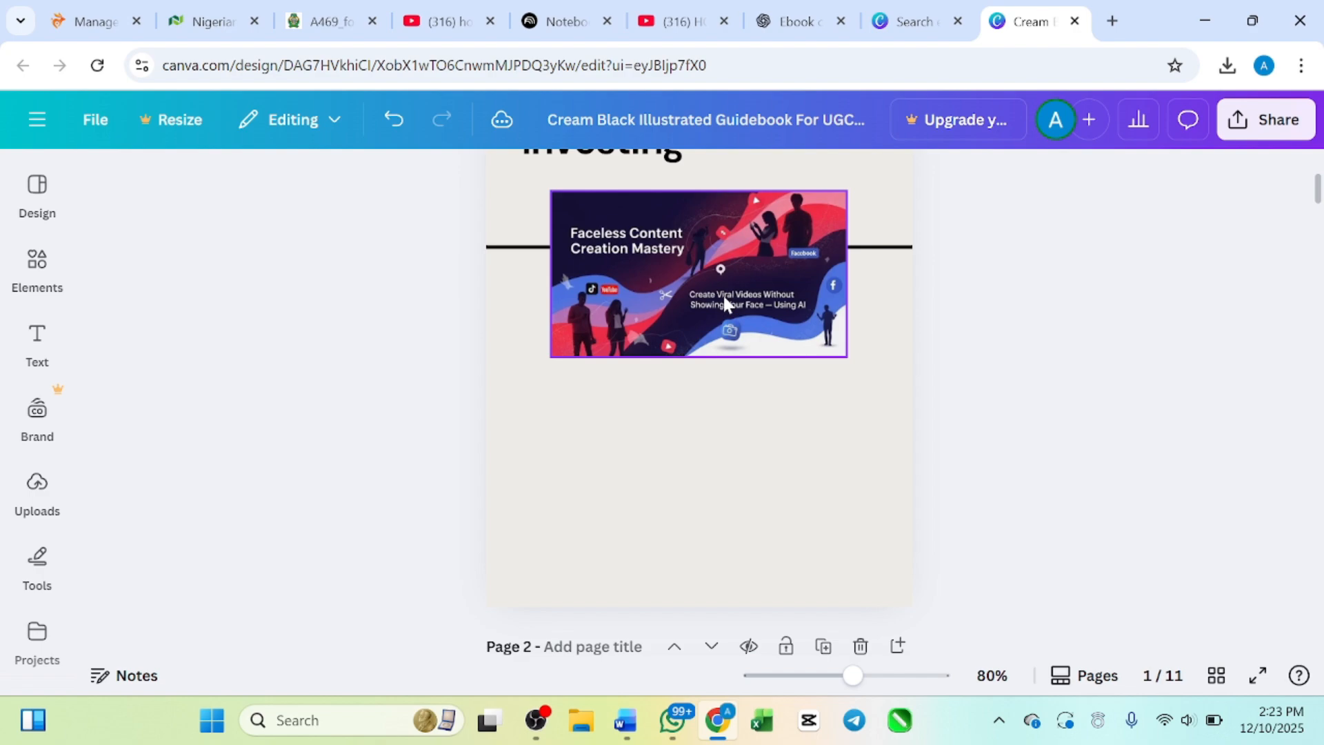
drag(722, 292, 717, 409)
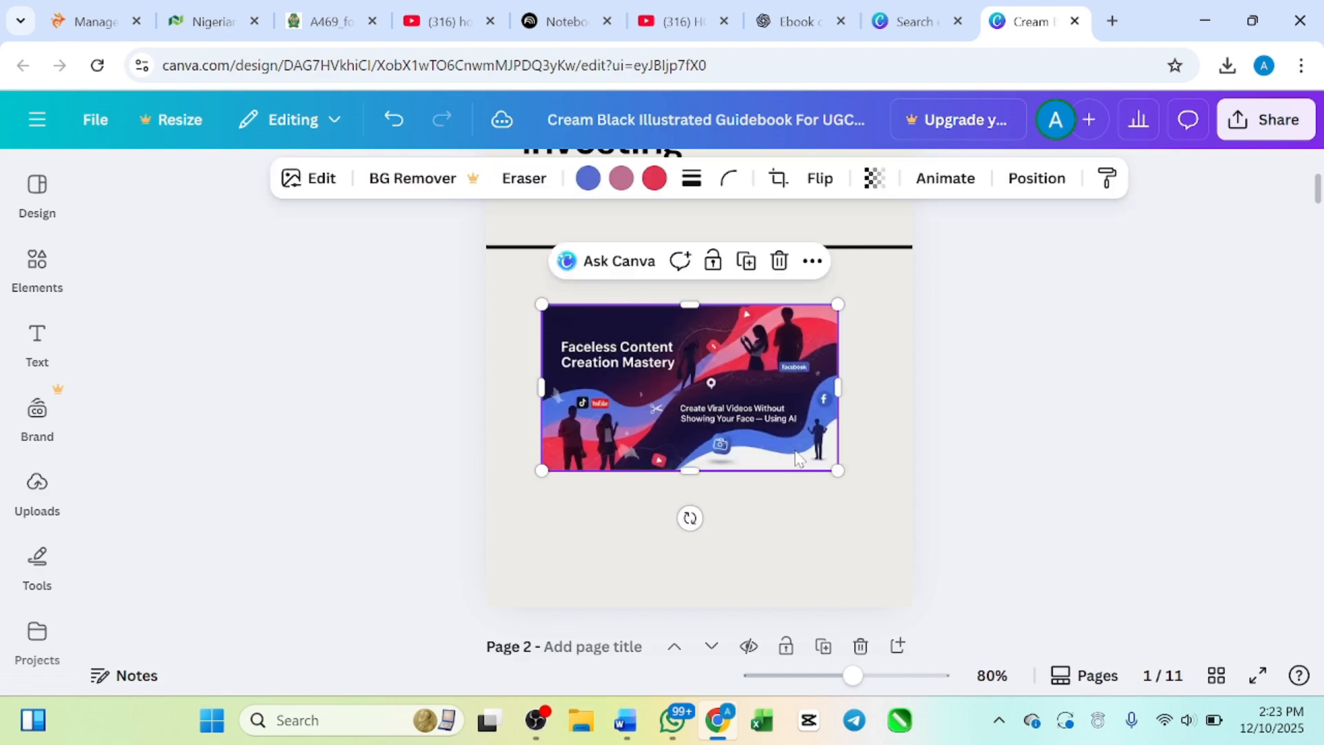
drag(837, 470, 900, 549)
drag(795, 449, 764, 464)
Step: Review the cover's title and new banner image along with the start of the Contents page
scroll(766, 469, down, 3)
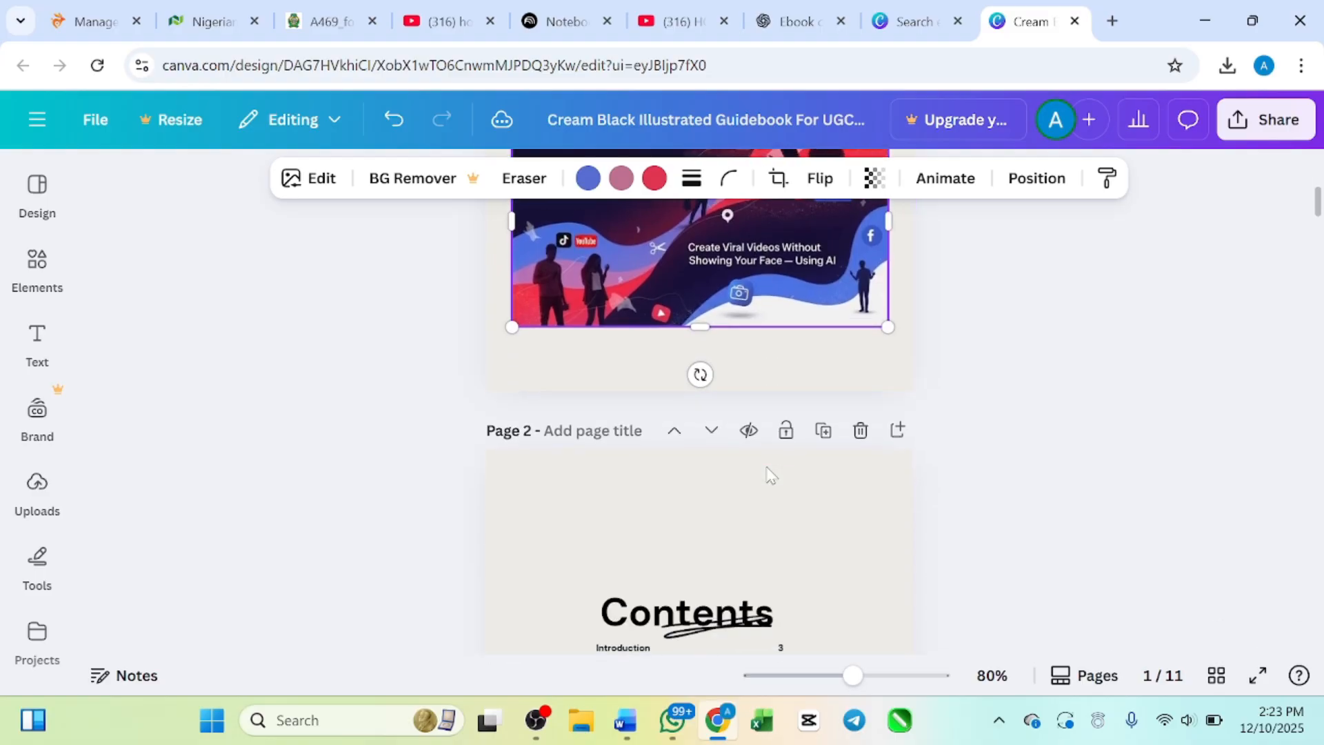
scroll(731, 434, up, 2)
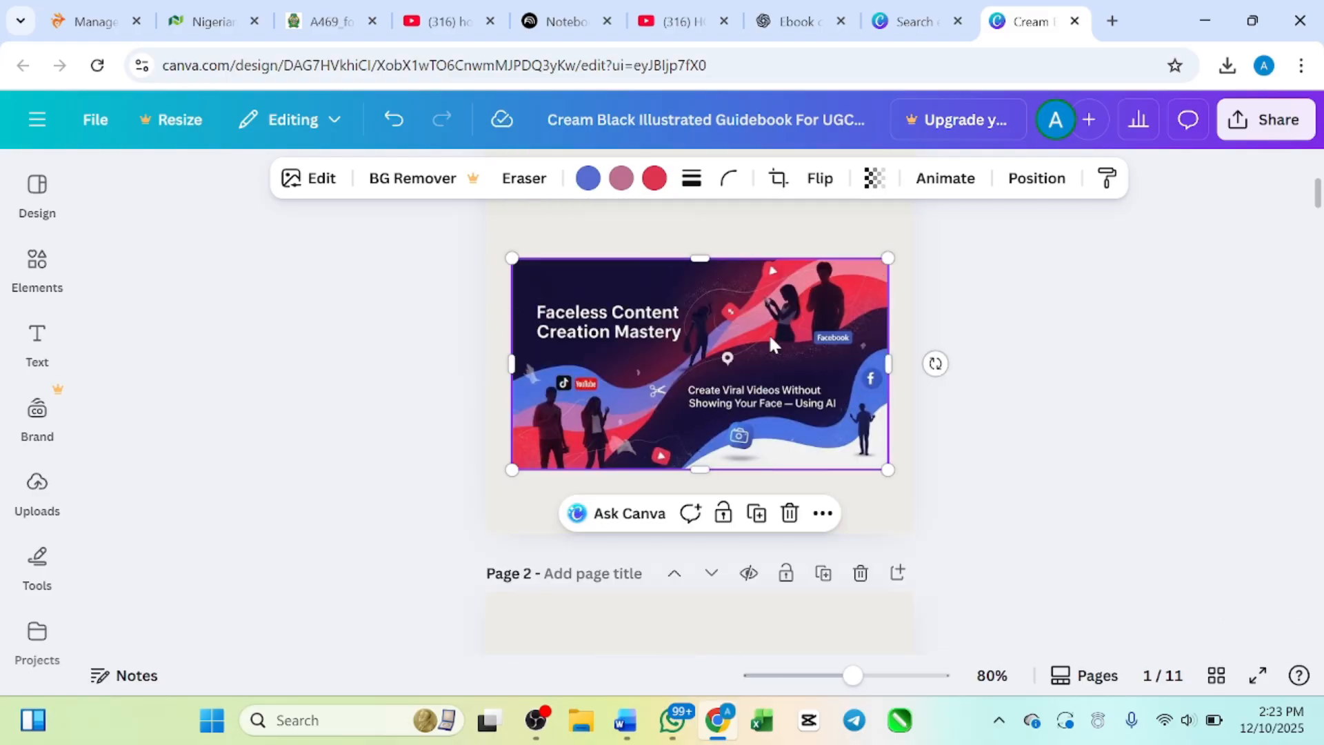
scroll(688, 423, down, 2)
scroll(800, 342, up, 4)
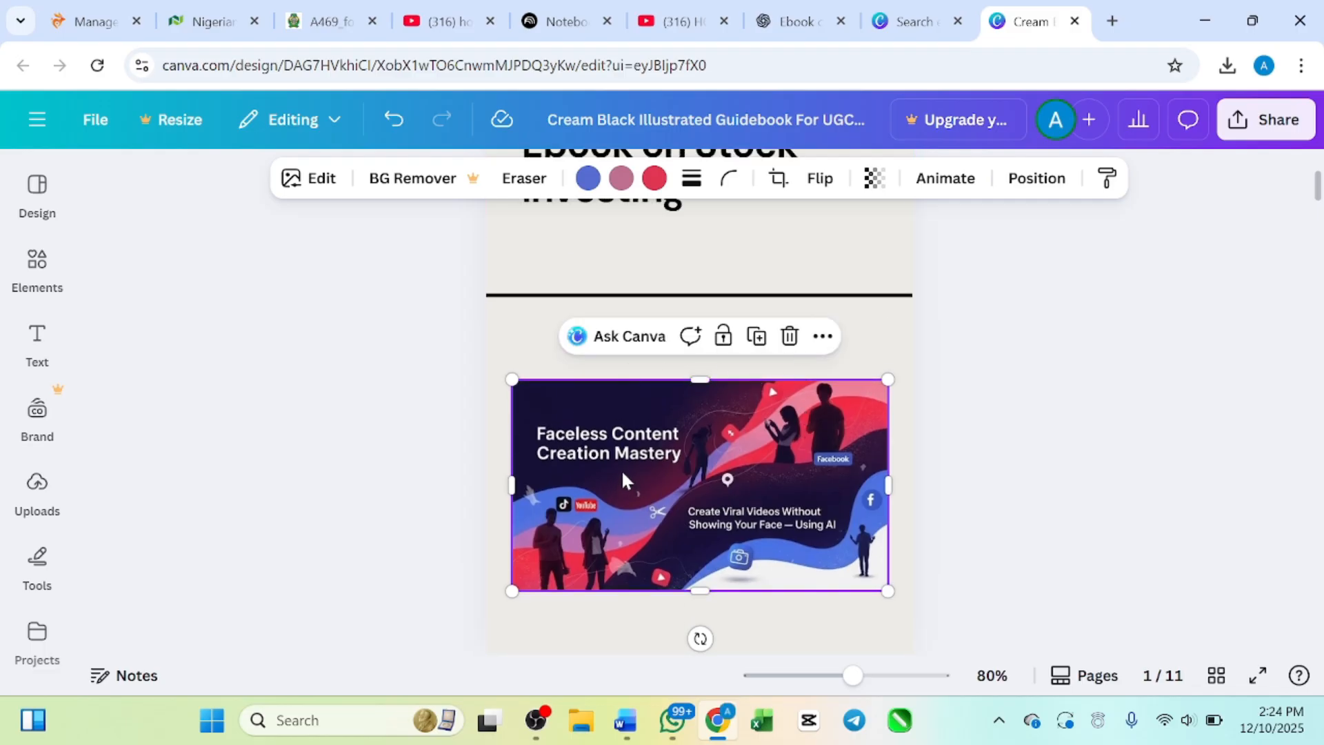
scroll(624, 477, down, 2)
scroll(624, 478, up, 2)
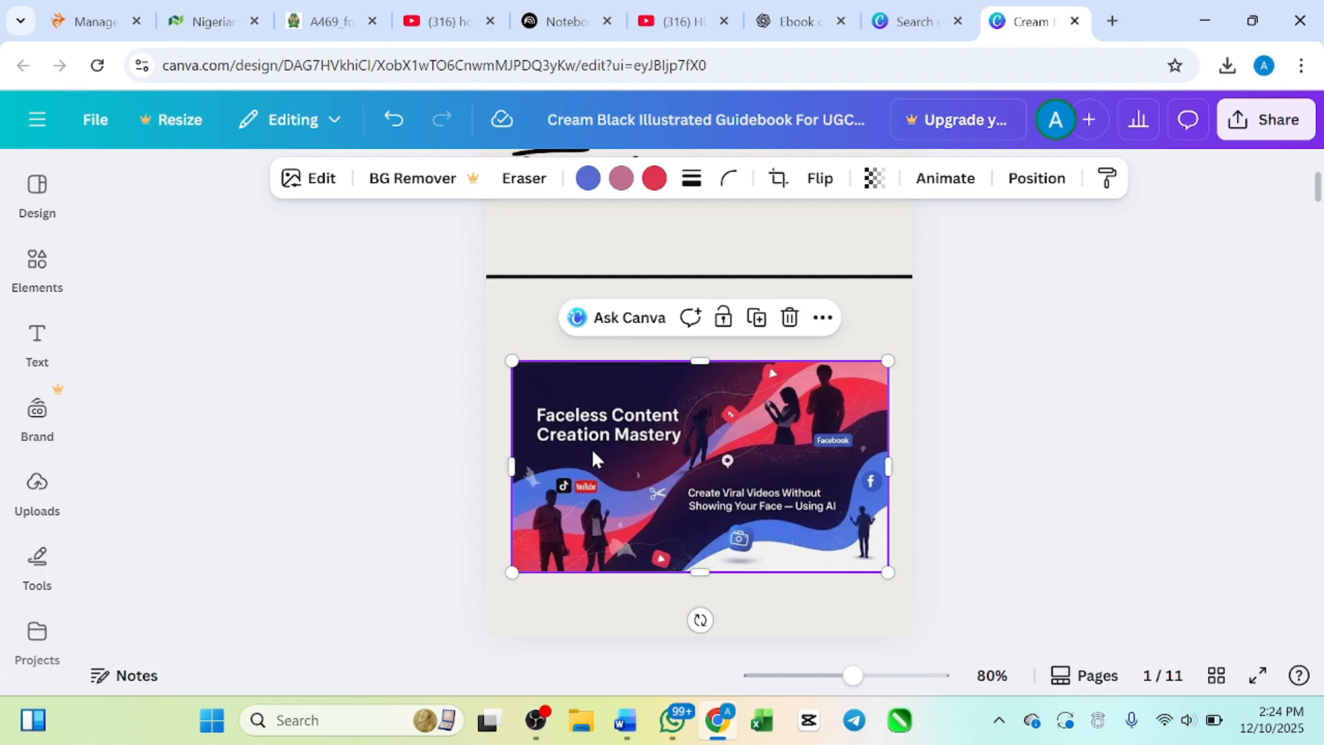
scroll(593, 459, up, 1)
scroll(593, 459, down, 4)
scroll(593, 458, up, 2)
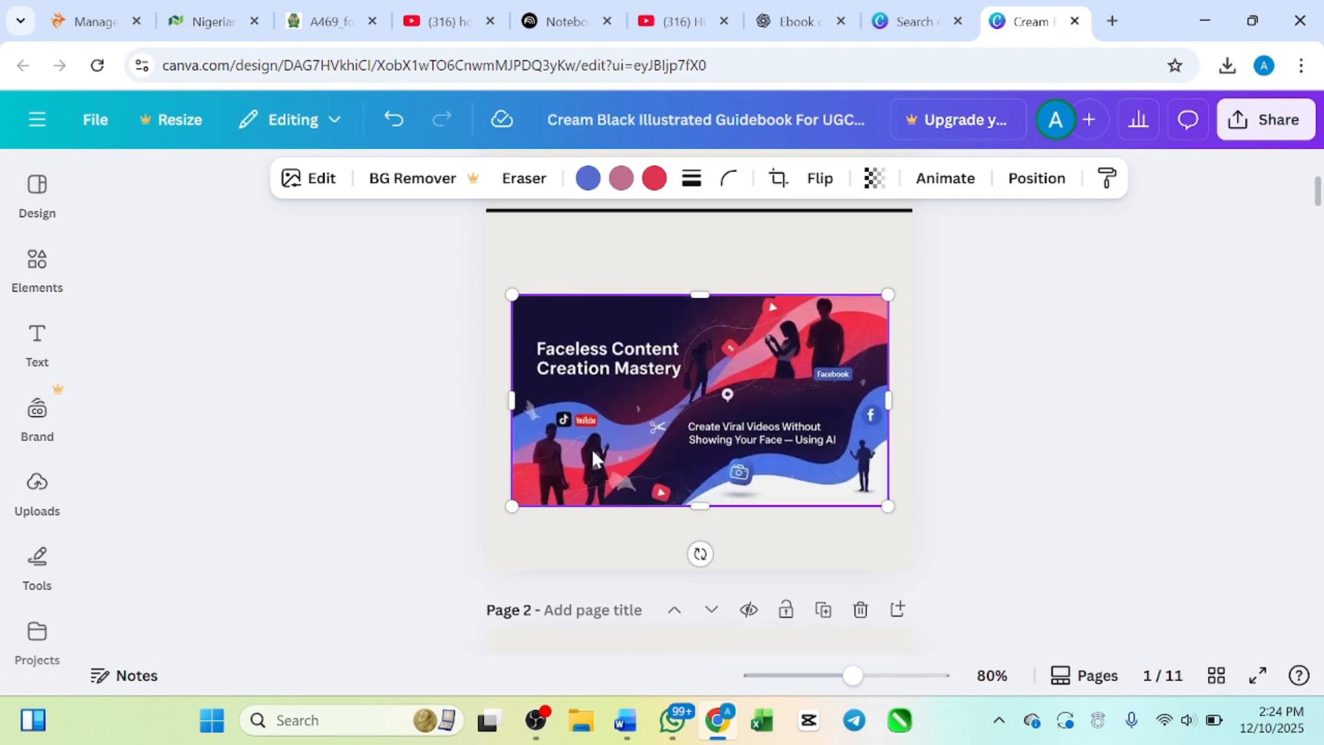
Step: Replace the "Introduction" entry in the Contents list on page 2 with the placeholder text "qwerhrjt"
scroll(593, 456, down, 5)
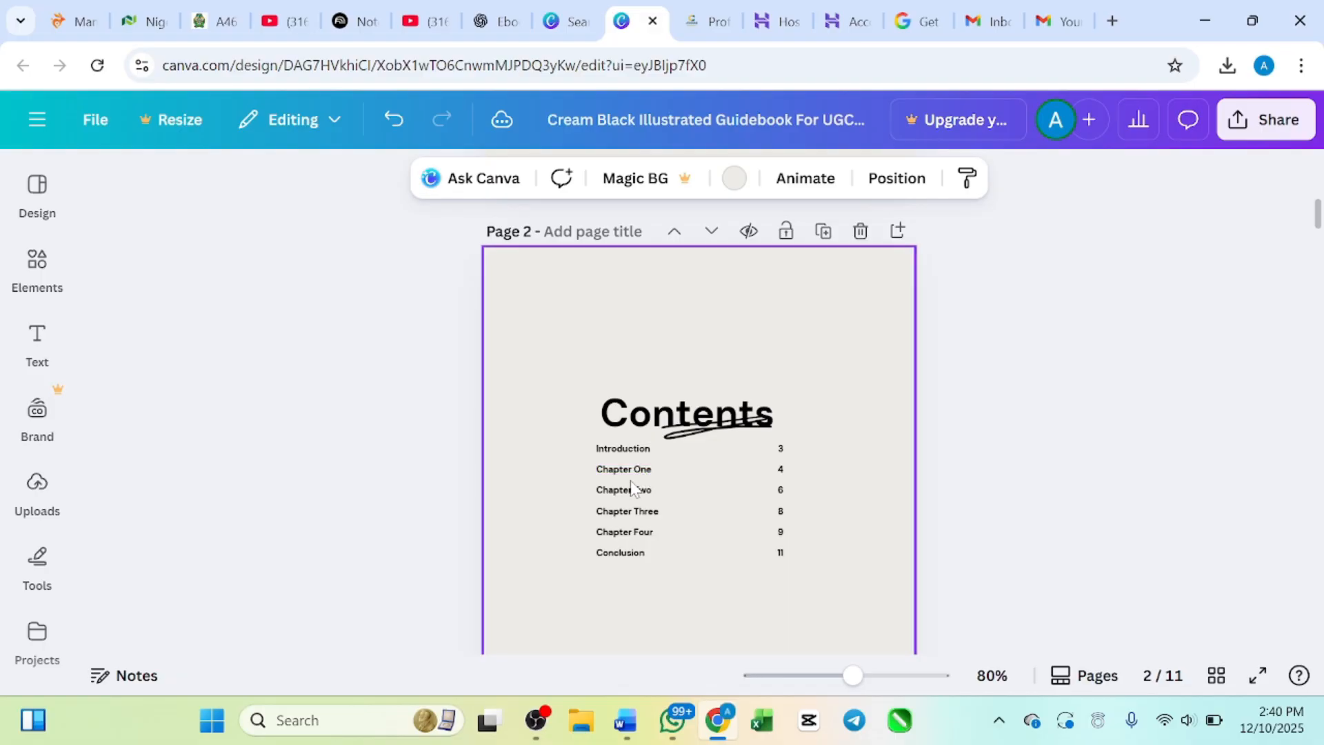
scroll(633, 486, down, 1)
scroll(633, 486, up, 3)
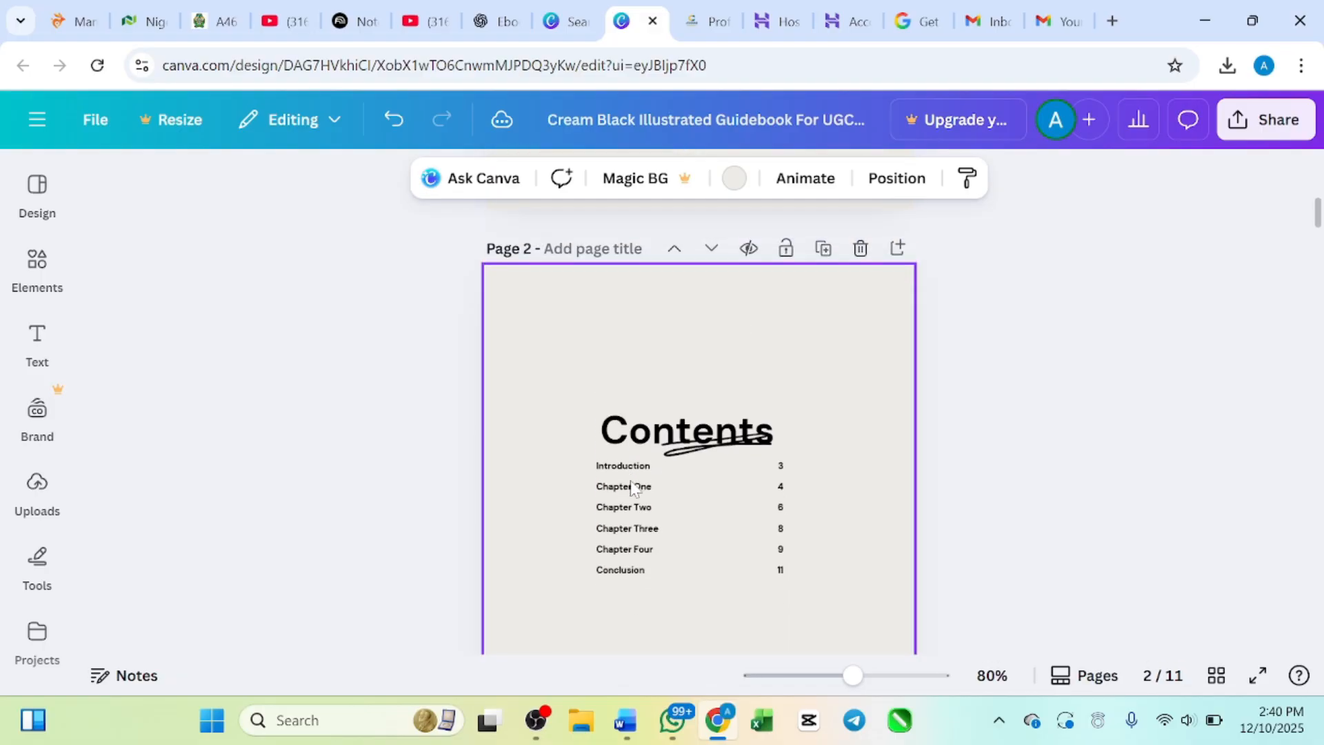
scroll(633, 486, down, 1)
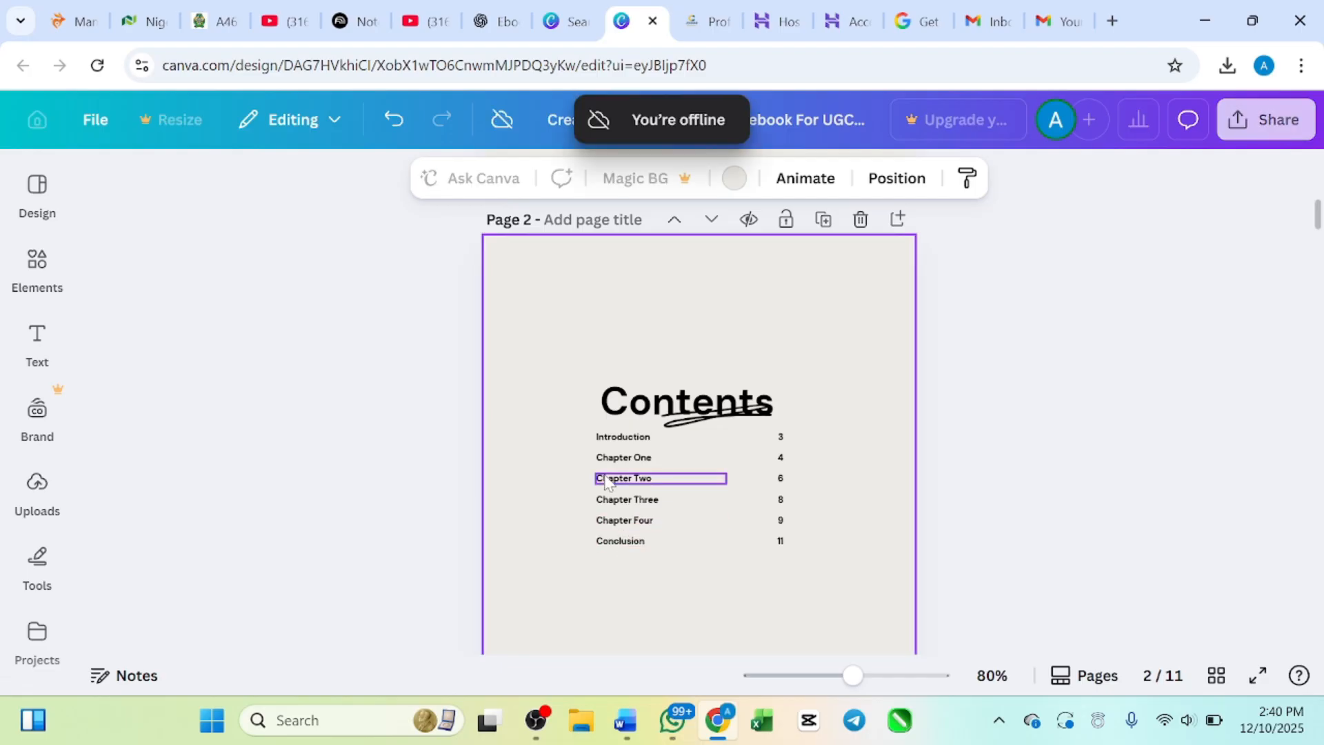
double_click(628, 440)
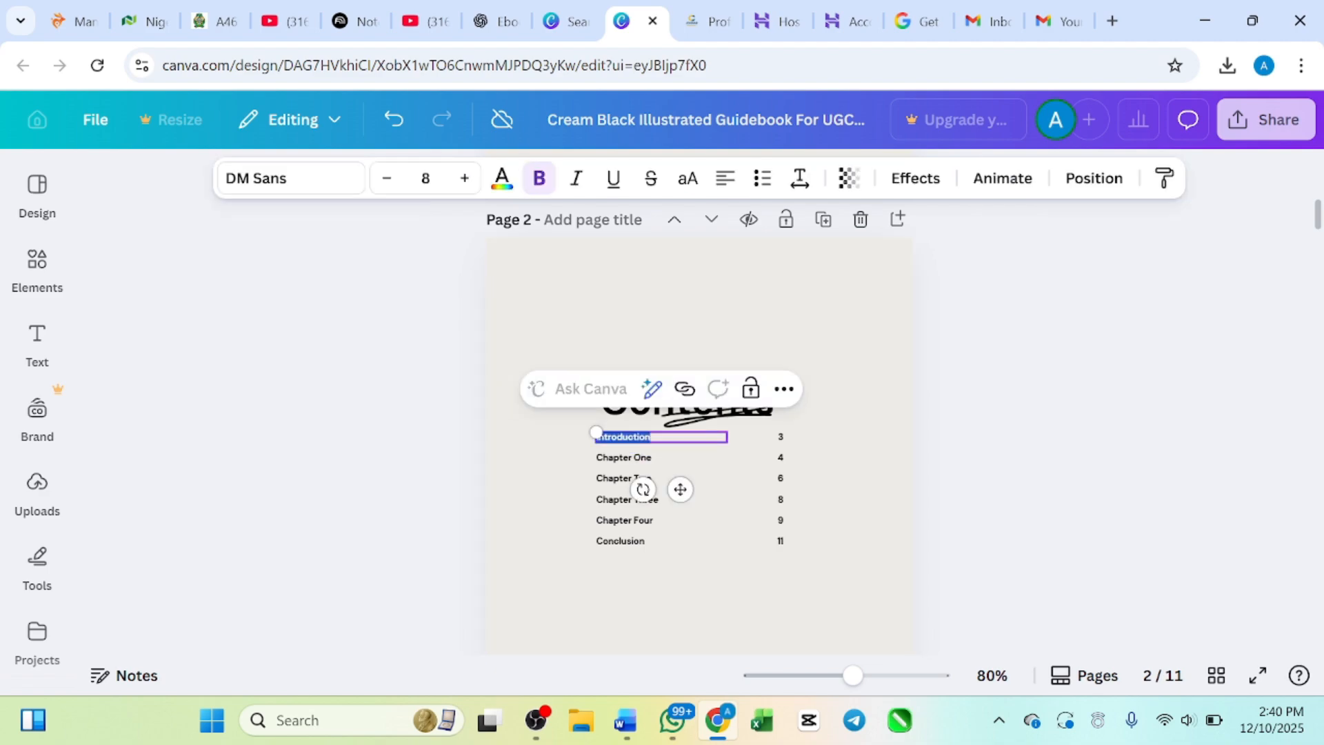
key(BackSpace)
text(qwerhrjtrkyiwe)
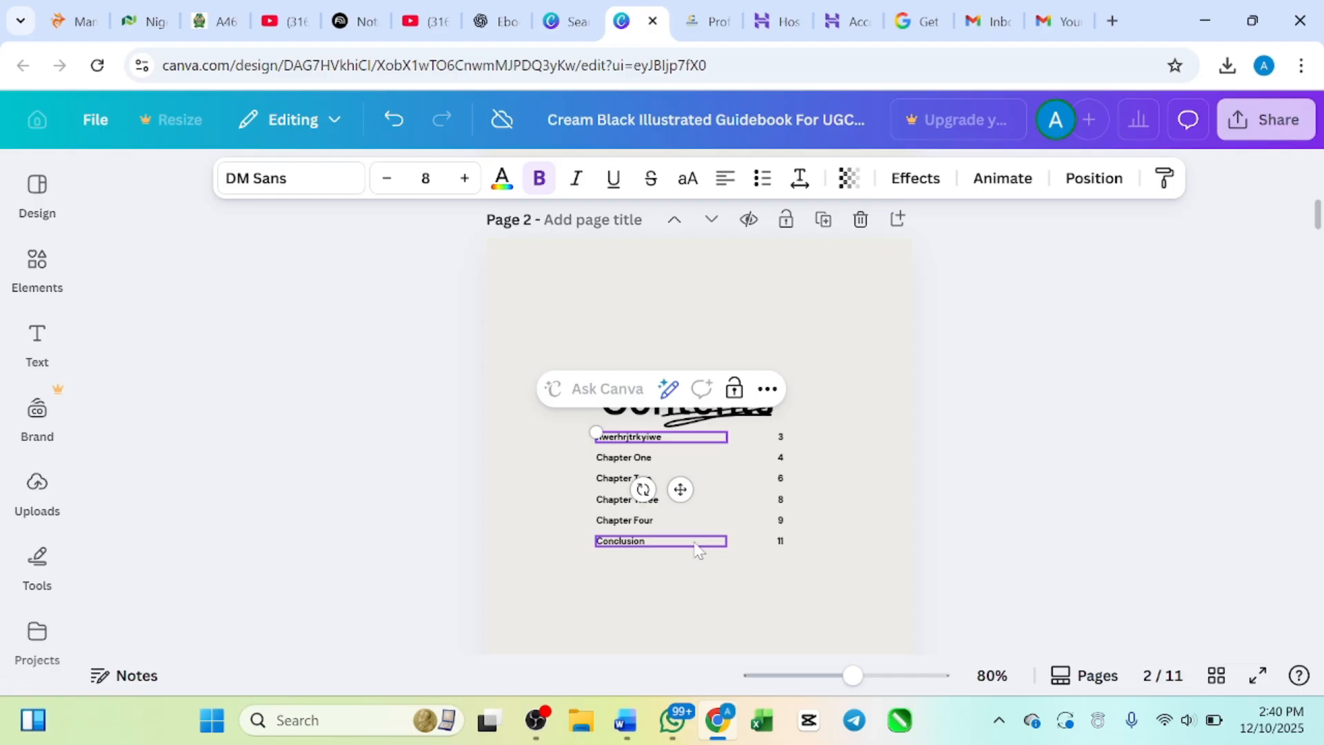
scroll(698, 544, down, 6)
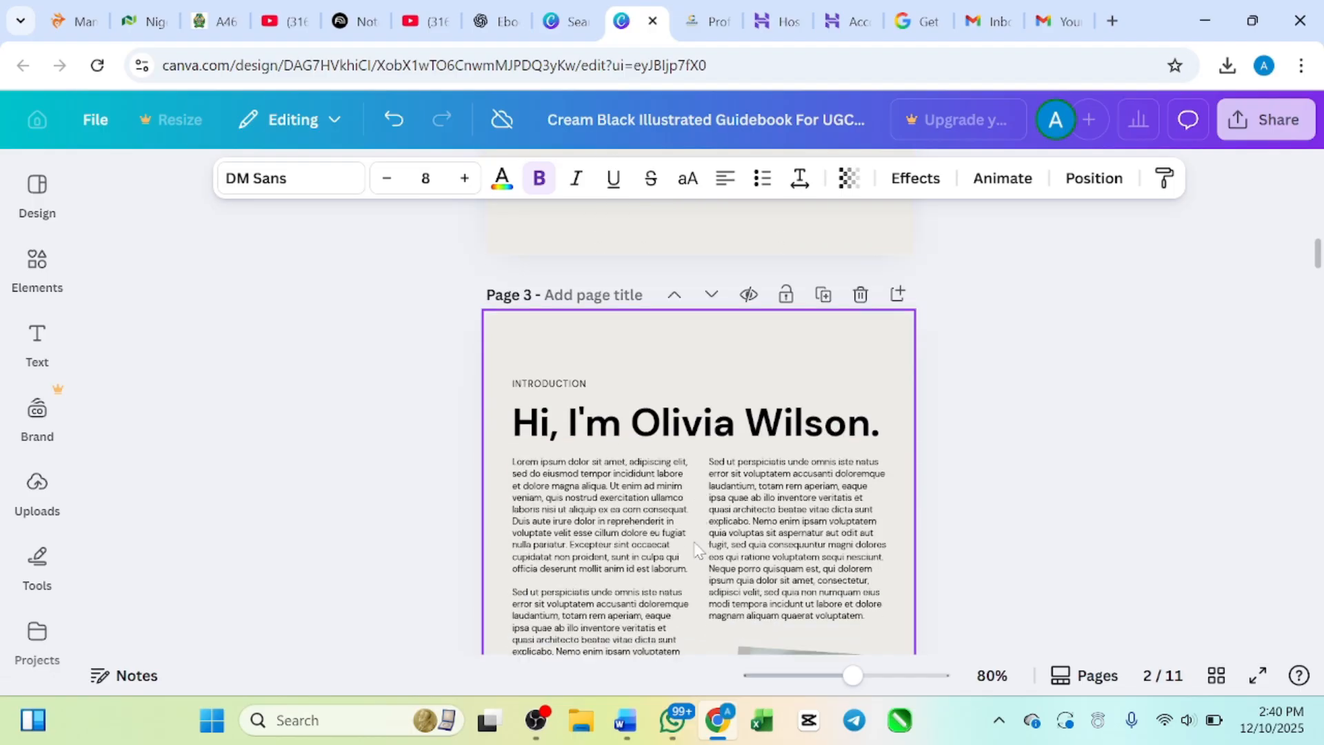
scroll(695, 548, up, 6)
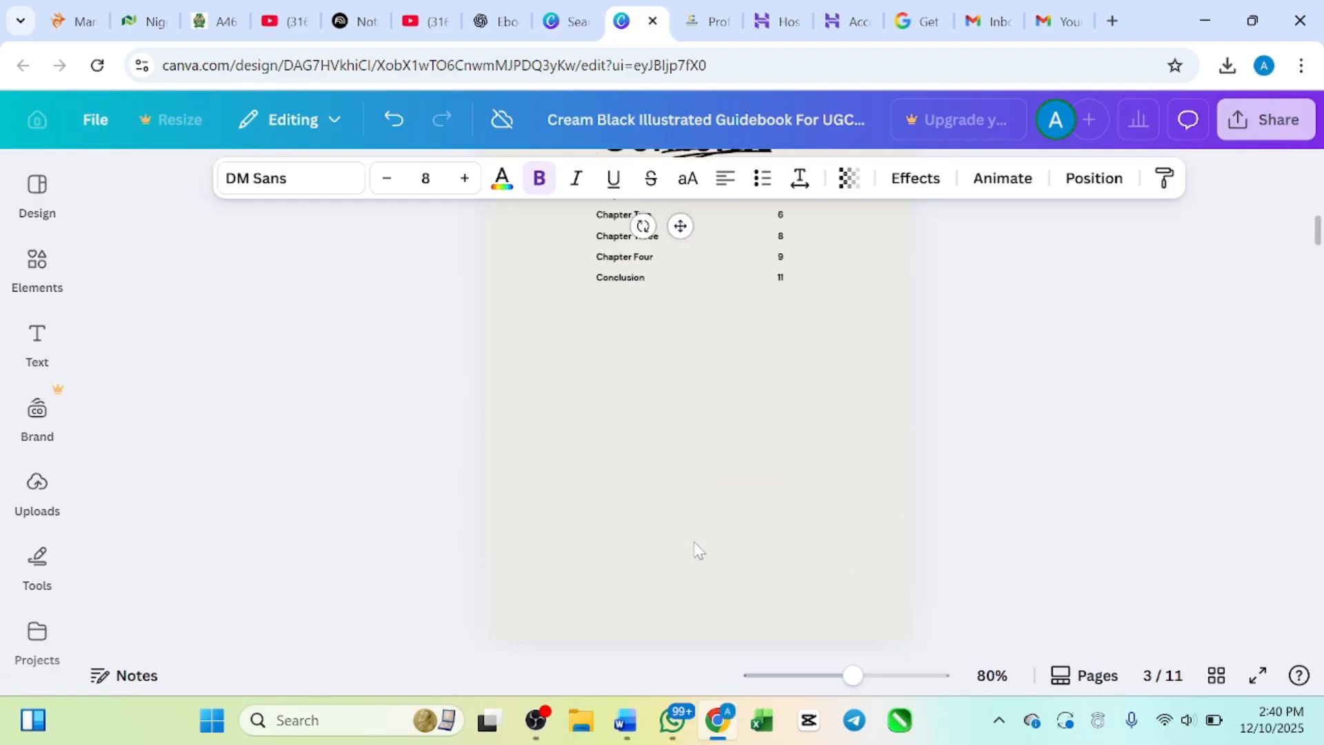
scroll(708, 317, down, 5)
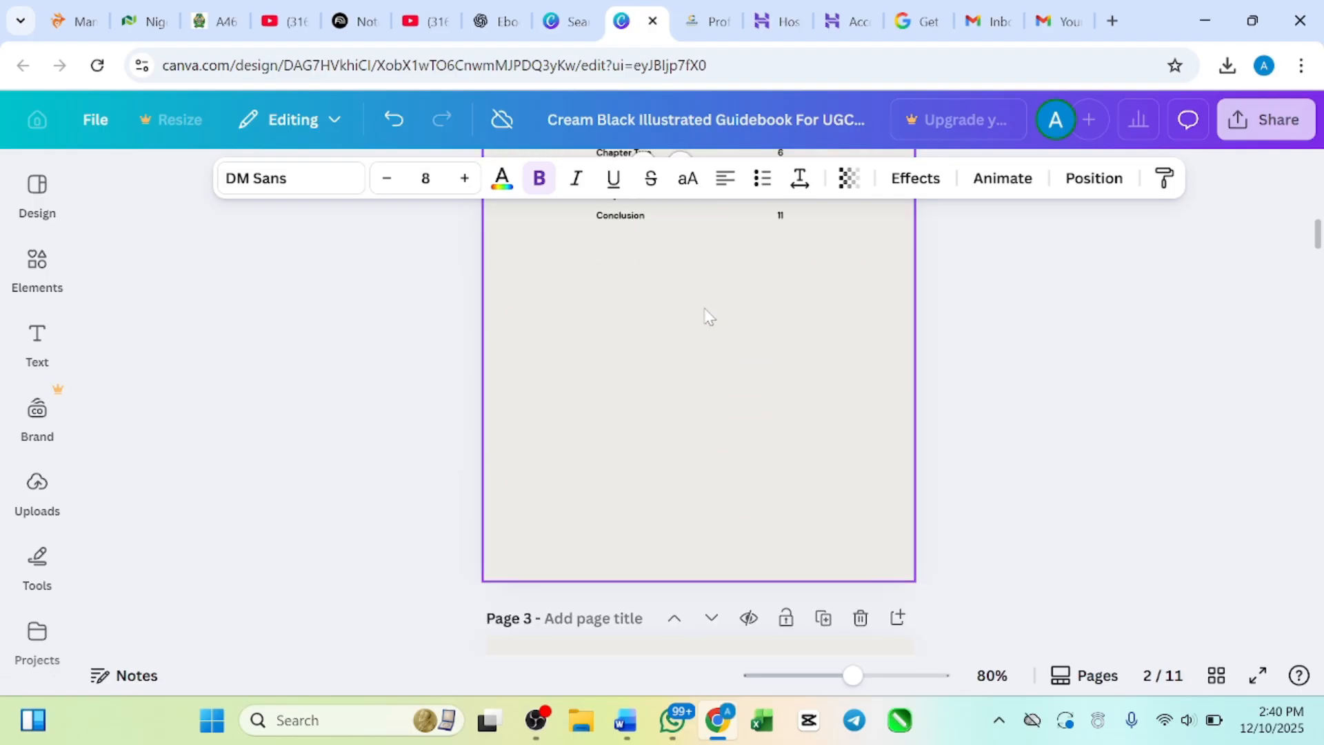
scroll(708, 316, up, 2)
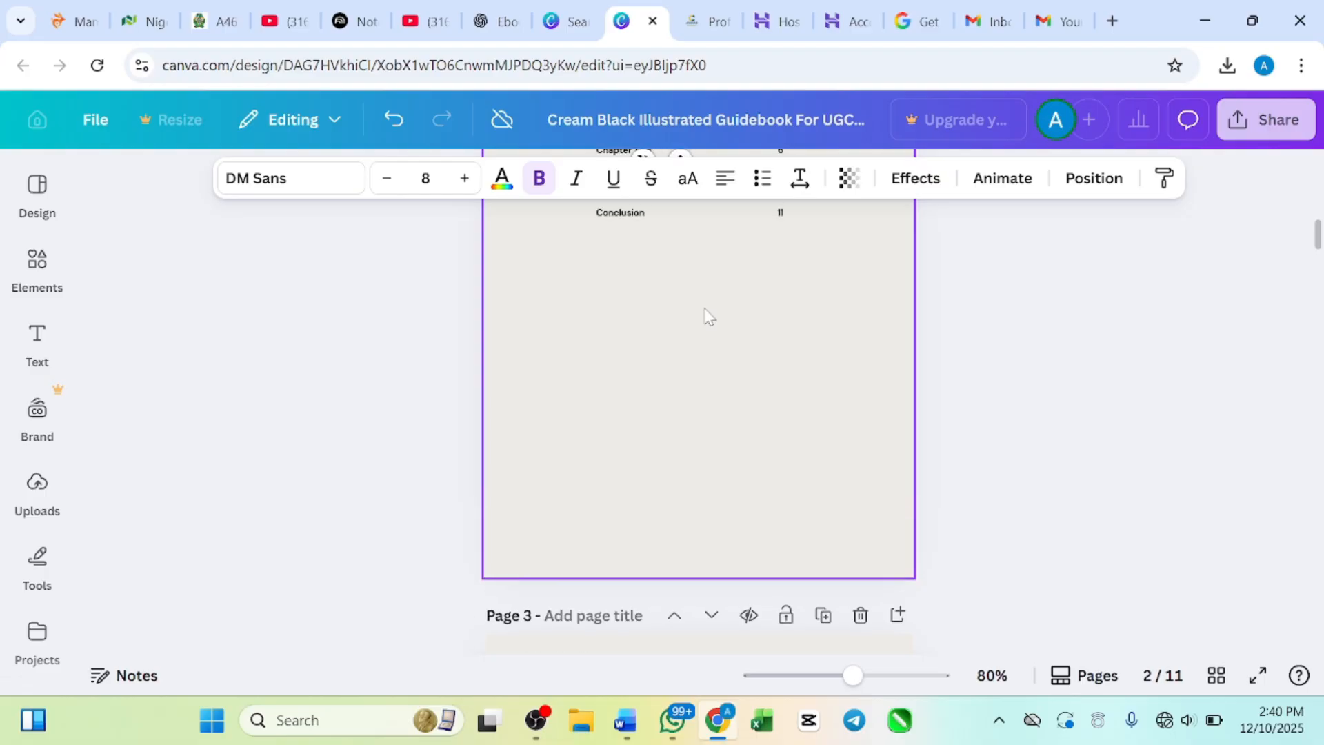
Step: Delete the Contents page (page 2) from the design
scroll(755, 349, up, 8)
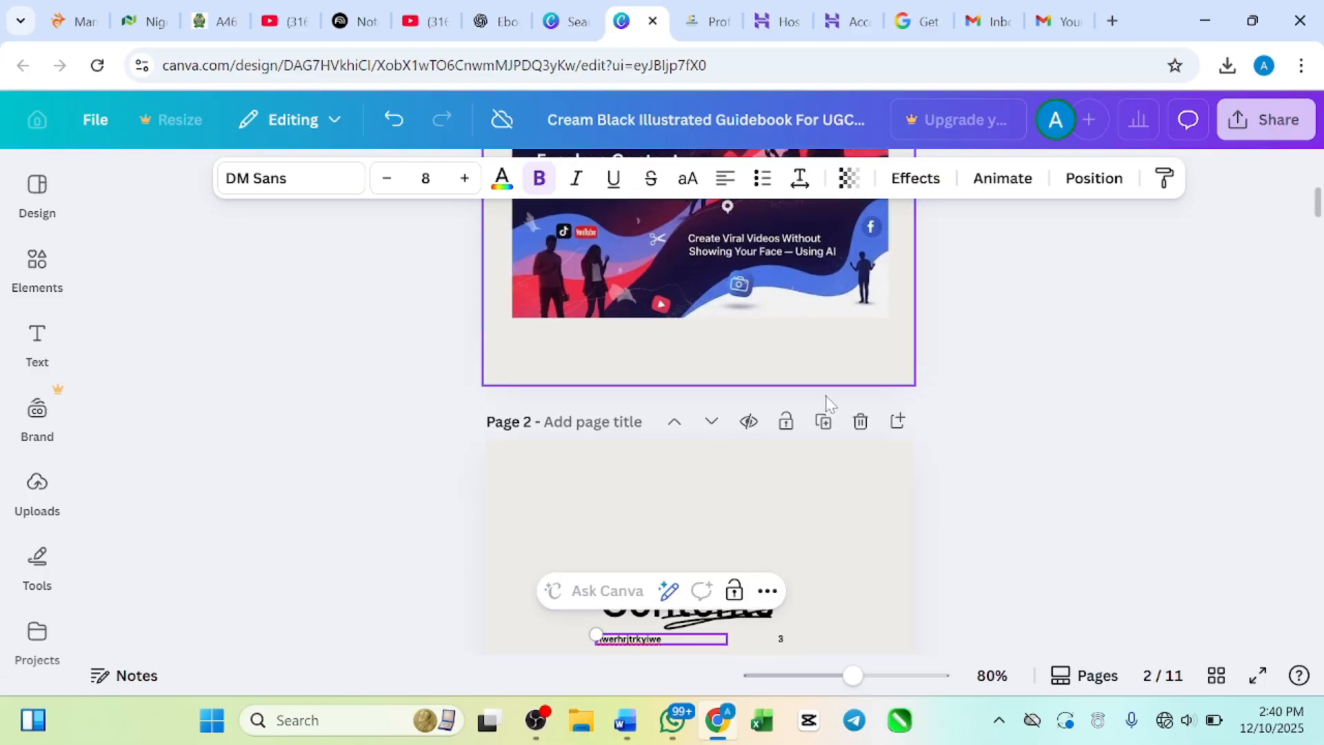
click(859, 422)
scroll(859, 432, down, 4)
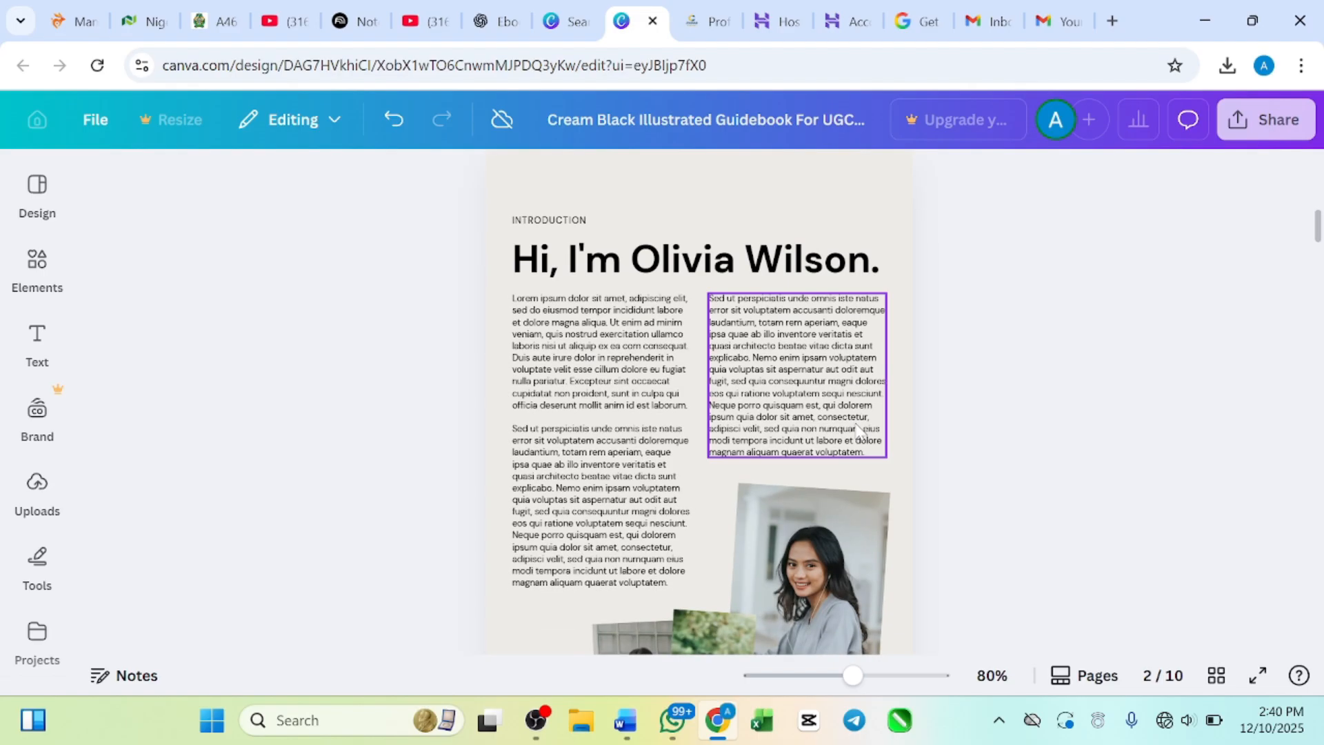
scroll(857, 431, down, 5)
scroll(854, 420, up, 4)
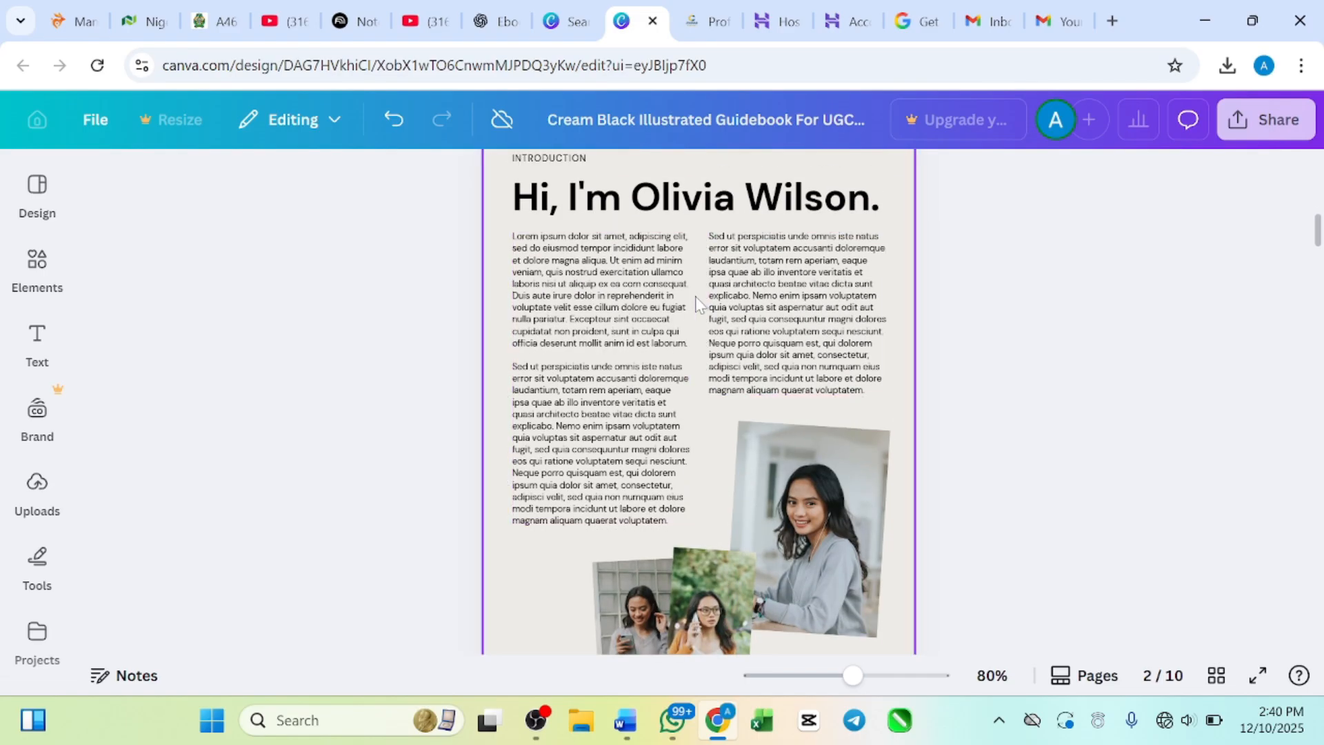
scroll(696, 298, down, 1)
scroll(696, 297, up, 1)
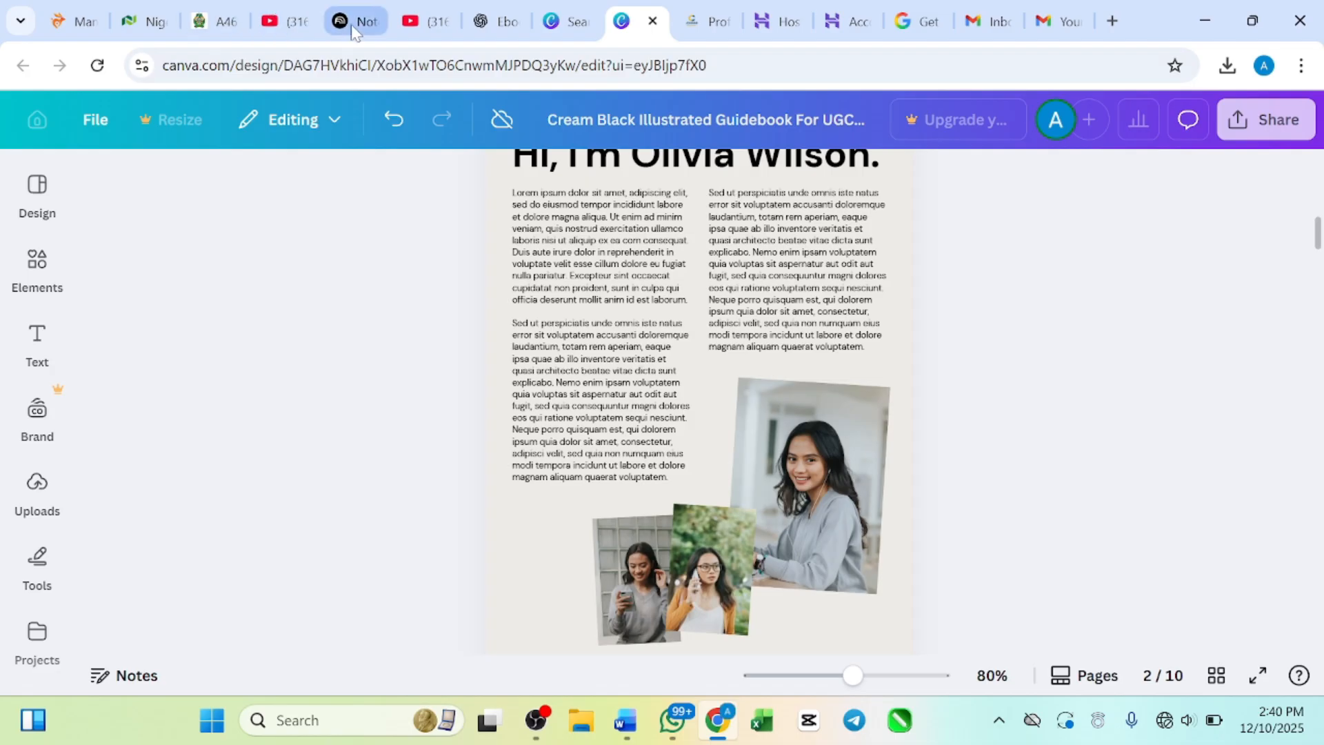
Step: Switch to NotebookLM and copy the whole "PAGE 1 – Introduction to the Nigerian Stock Market" section, through "Who This Ebook Is For"
click(351, 26)
scroll(514, 370, up, 1)
scroll(517, 376, down, 6)
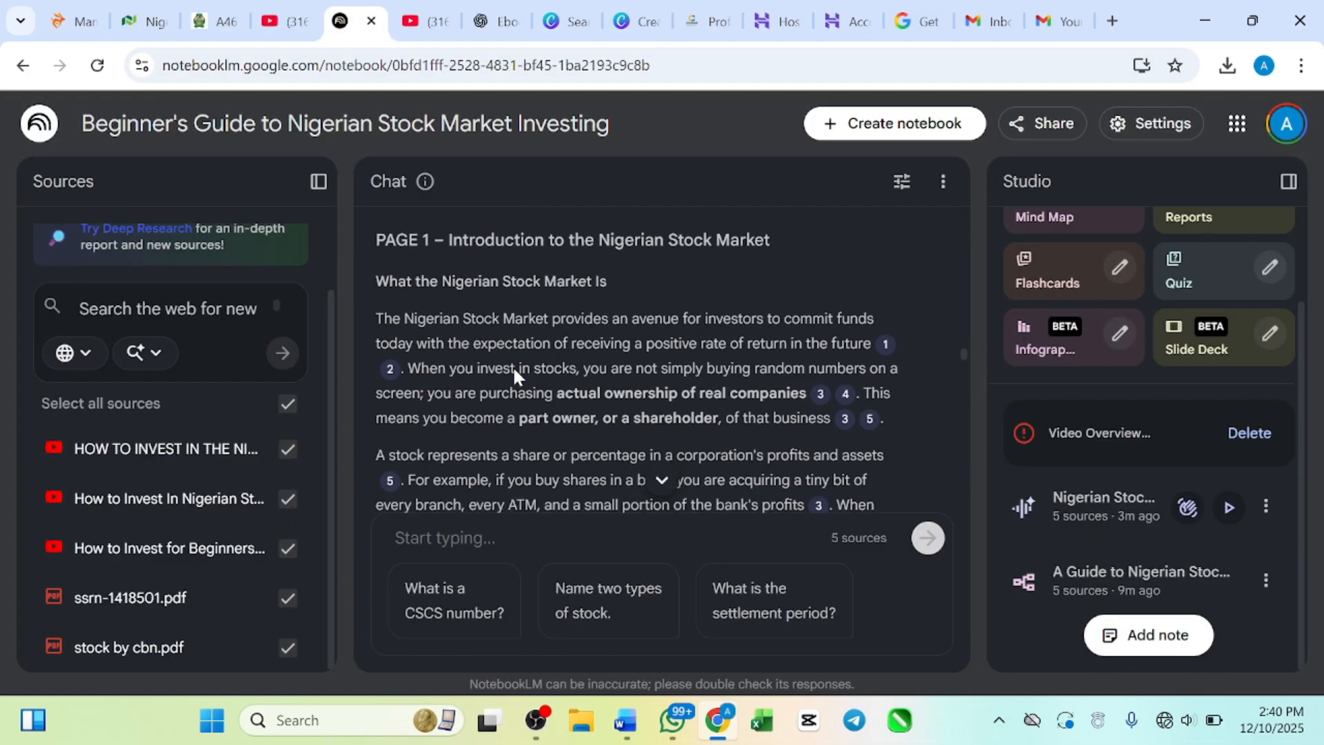
scroll(517, 376, up, 3)
scroll(514, 370, down, 1)
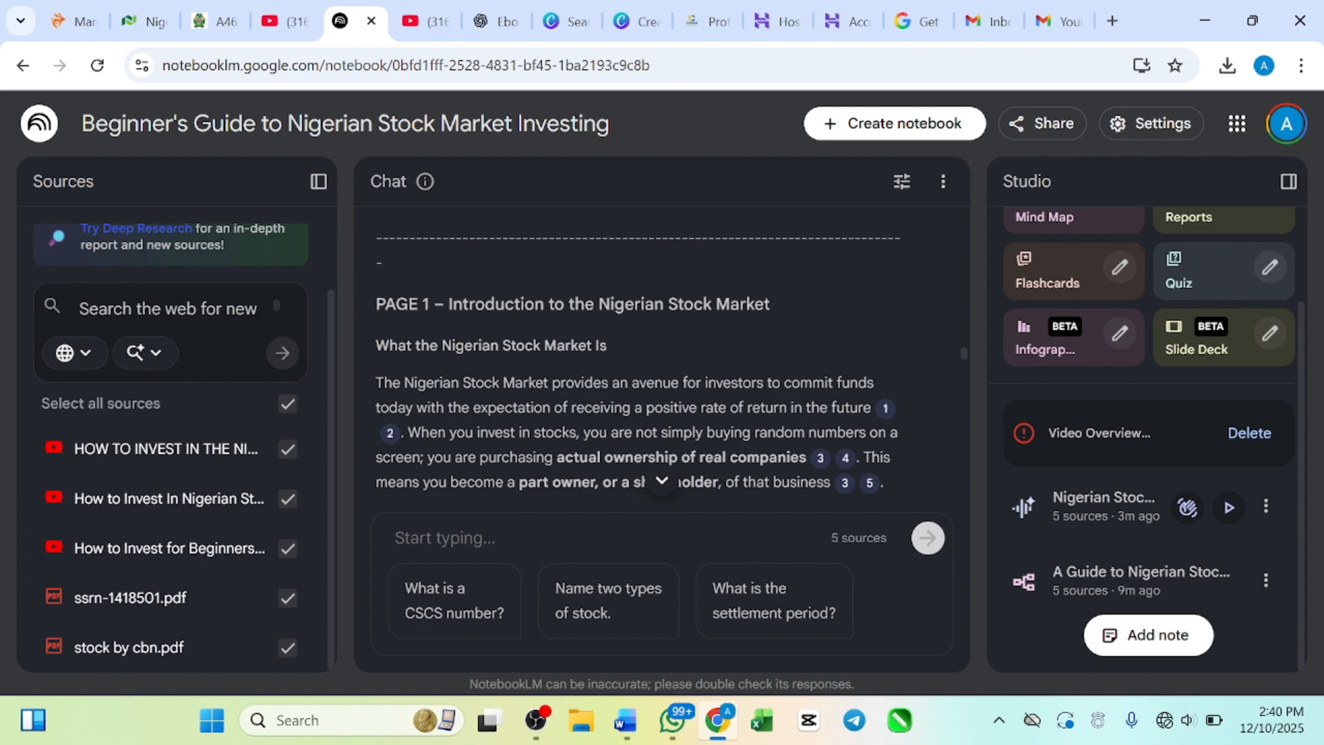
drag(376, 304, 845, 266)
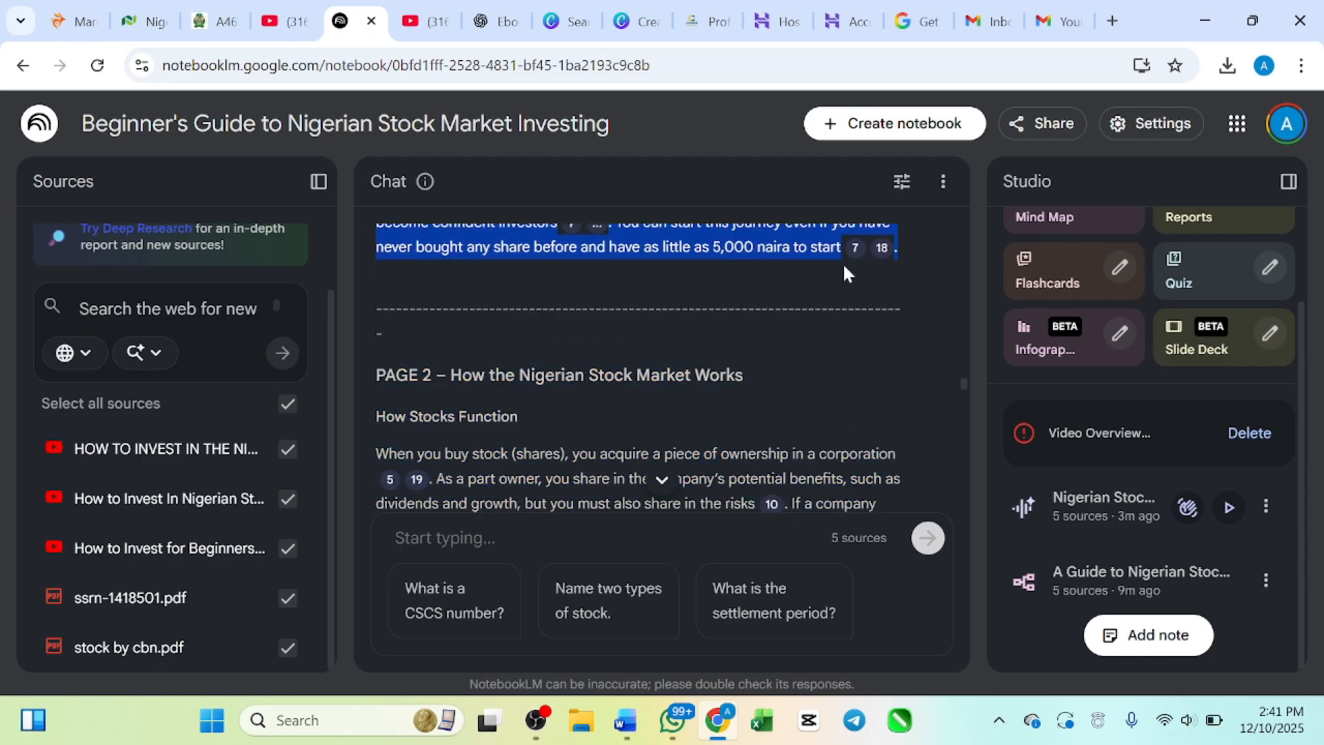
scroll(899, 257, up, 3)
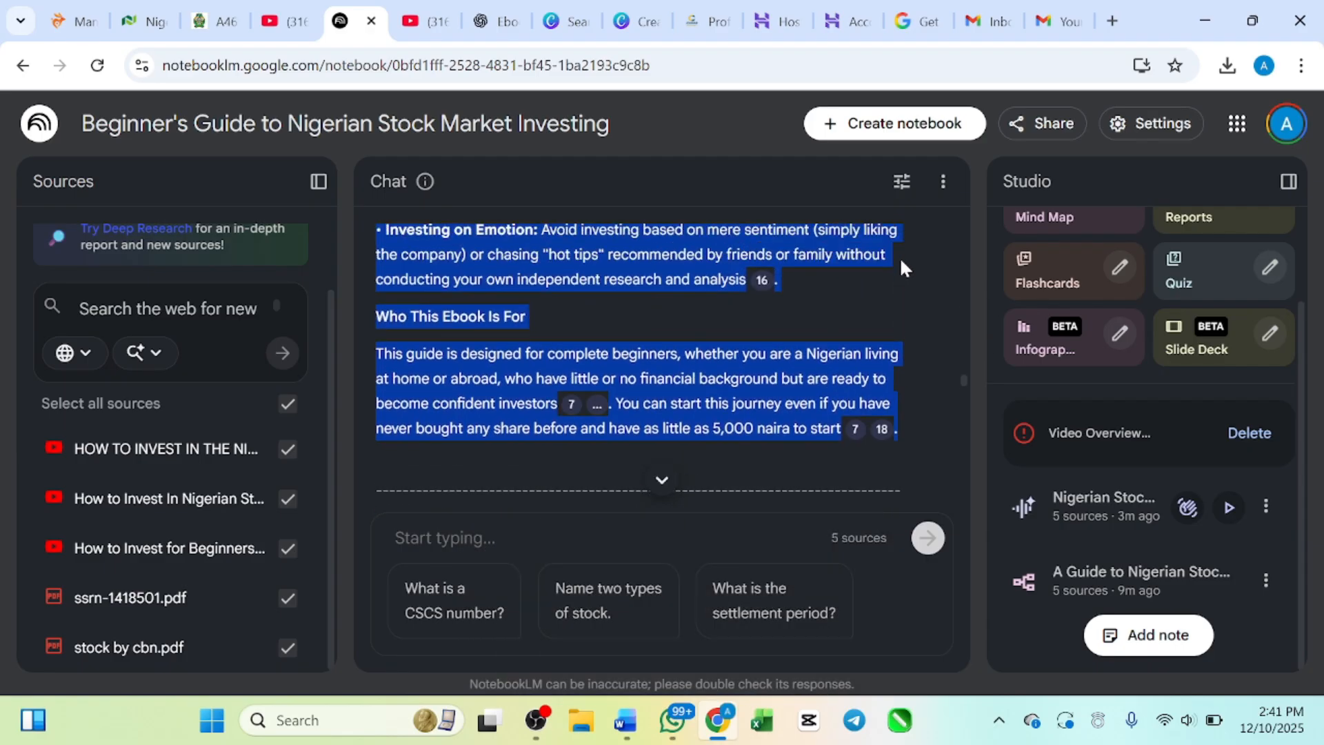
right_click(604, 238)
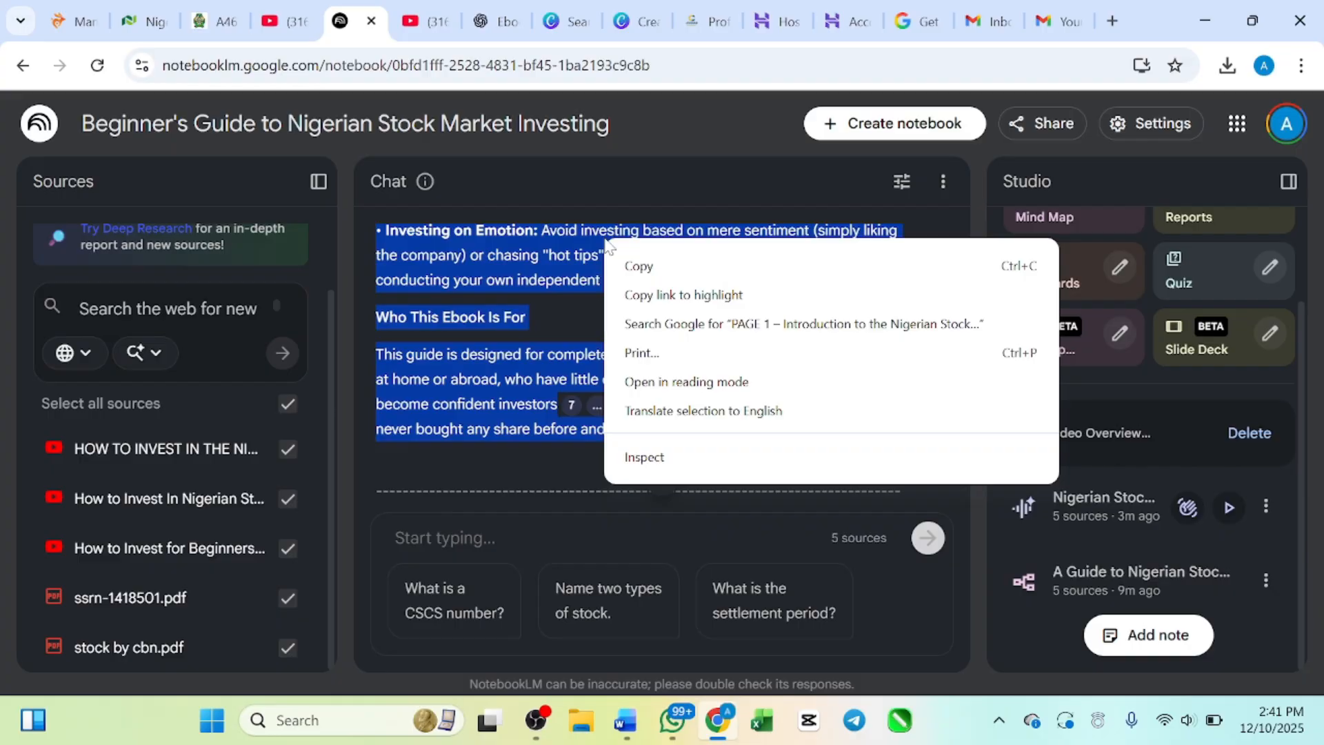
click(633, 269)
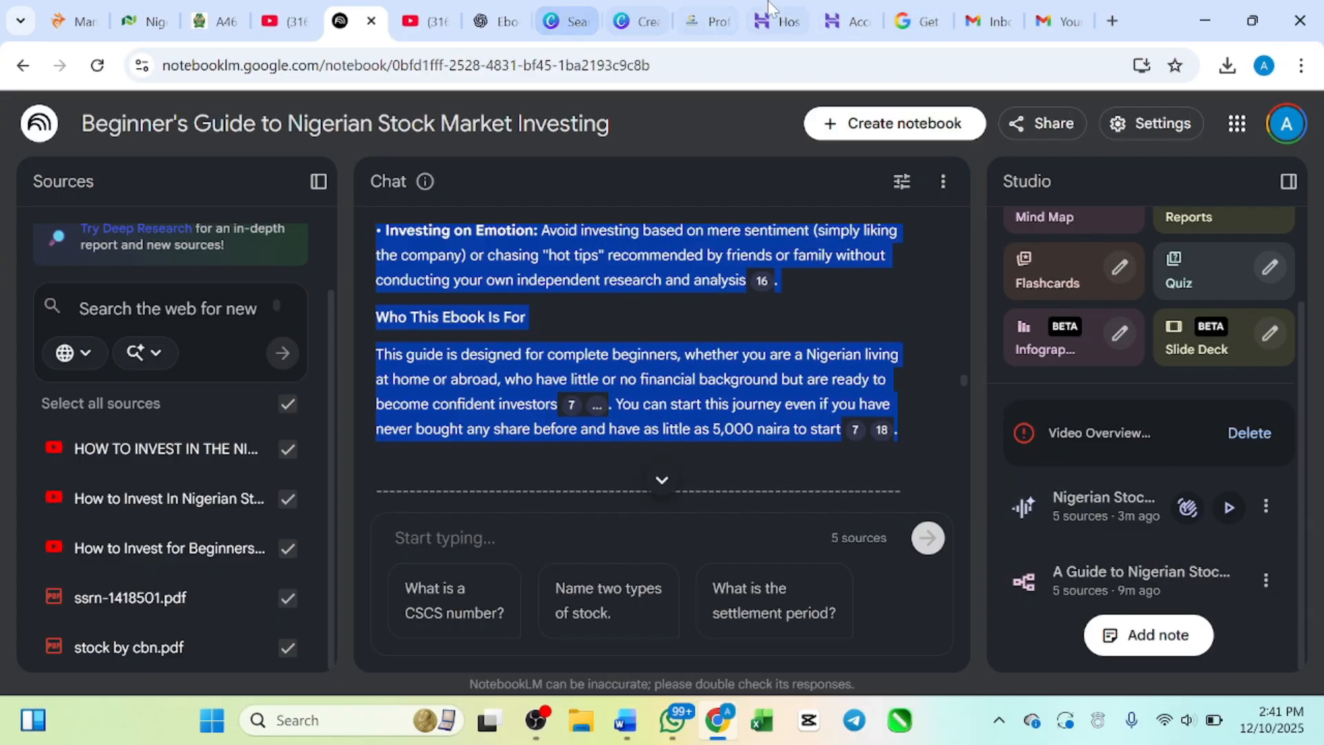
Step: Return to the Canva design and replace the introduction page's left-column placeholder text with the copied PAGE 1 section
click(637, 20)
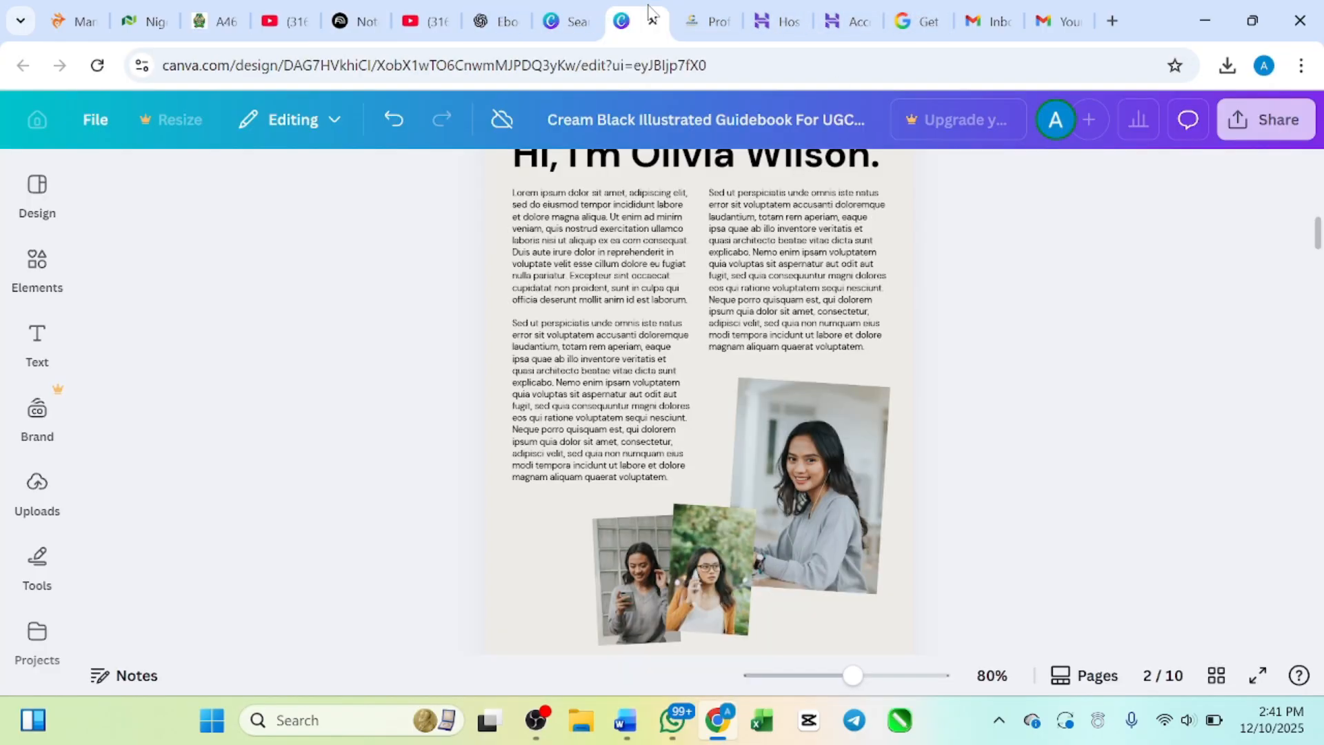
click(635, 390)
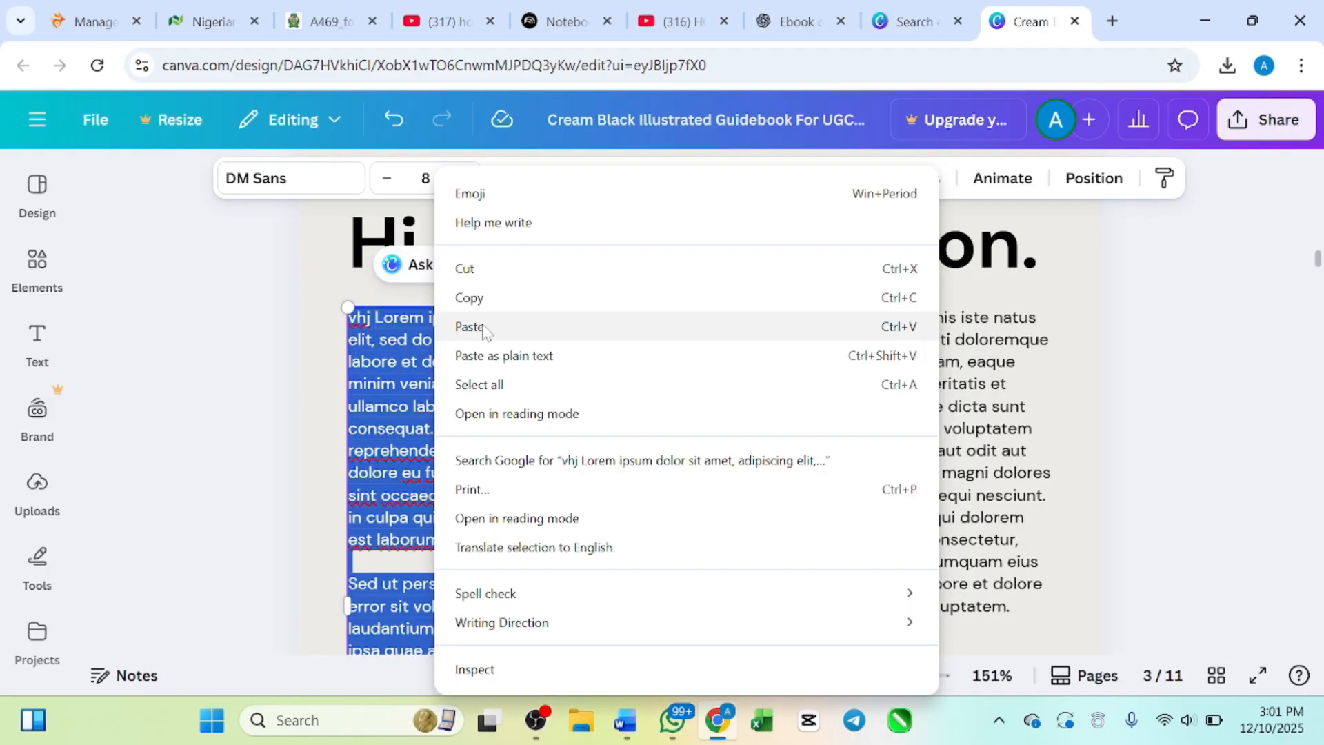
click(484, 329)
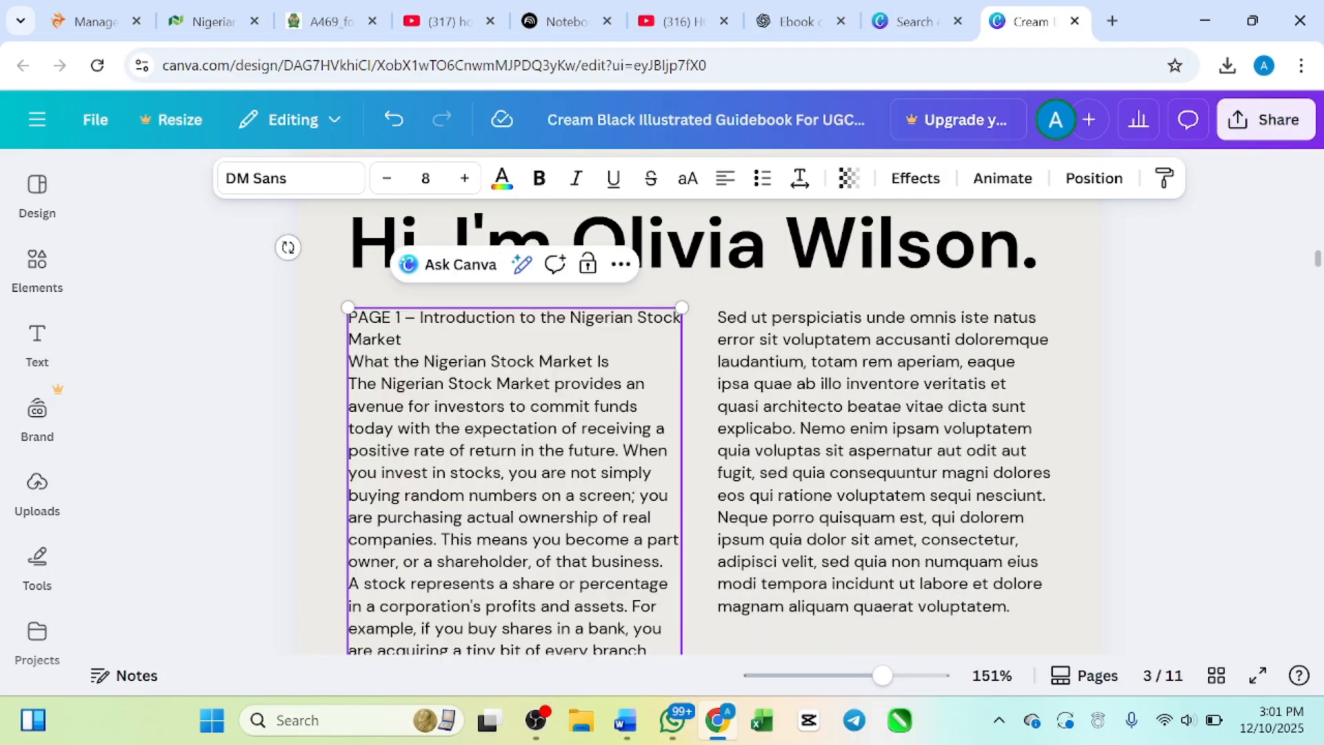
Step: Examine how the pasted introduction text runs down page 3 and over the photos and the Chapter One page
scroll(699, 428, up, 1)
scroll(700, 427, down, 1)
scroll(699, 428, down, 1)
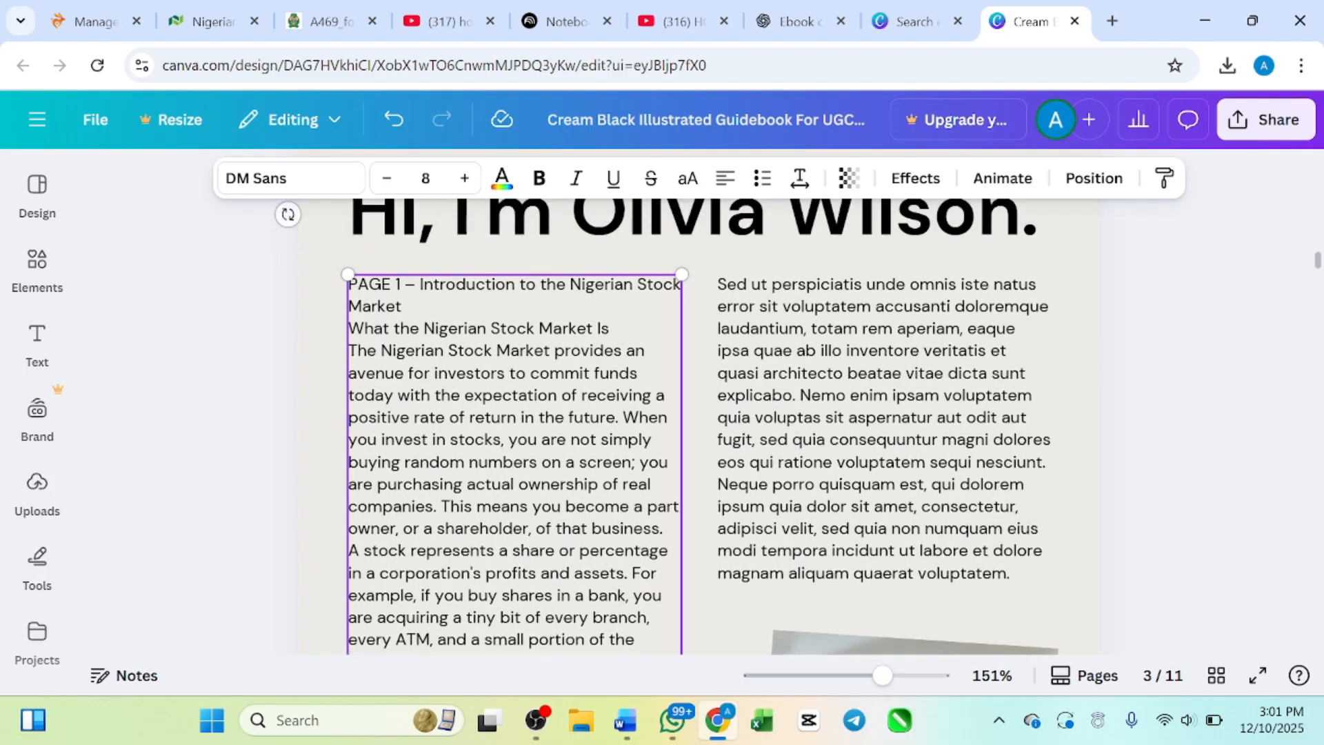
scroll(699, 427, down, 12)
scroll(699, 428, up, 5)
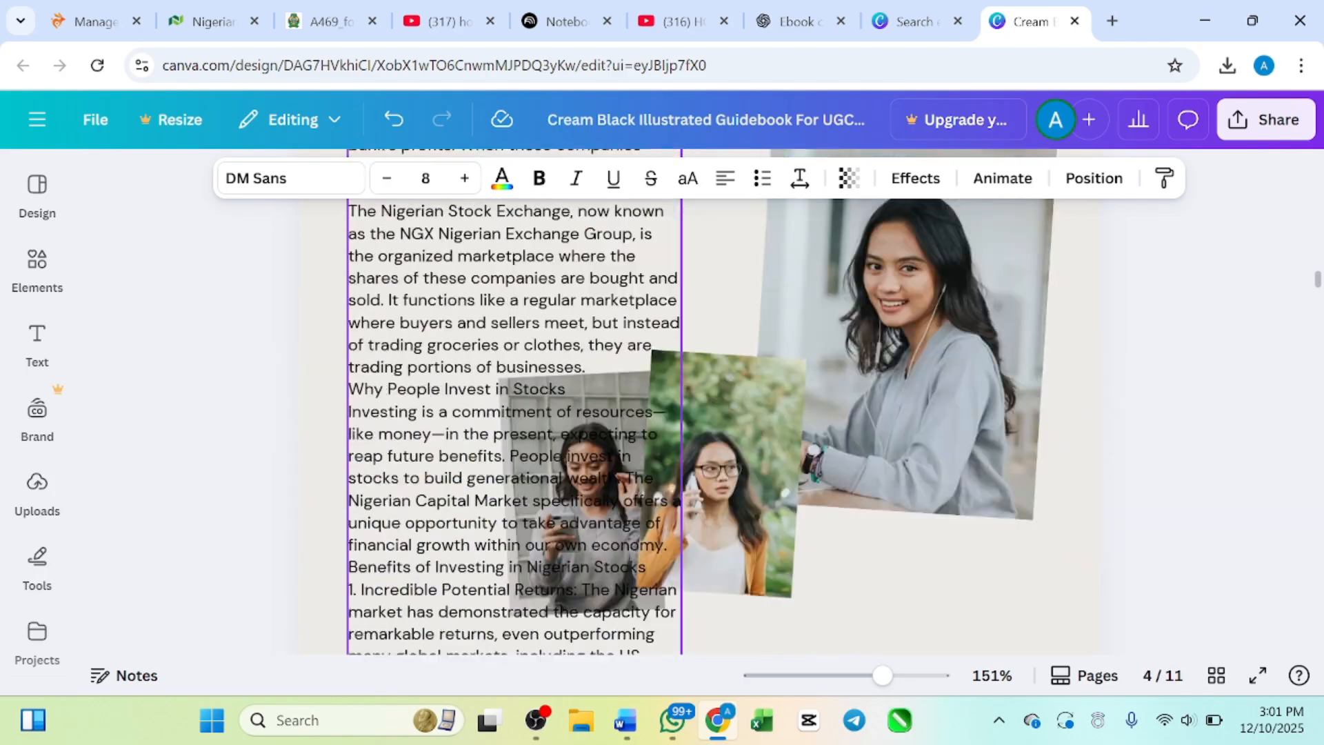
scroll(700, 428, down, 8)
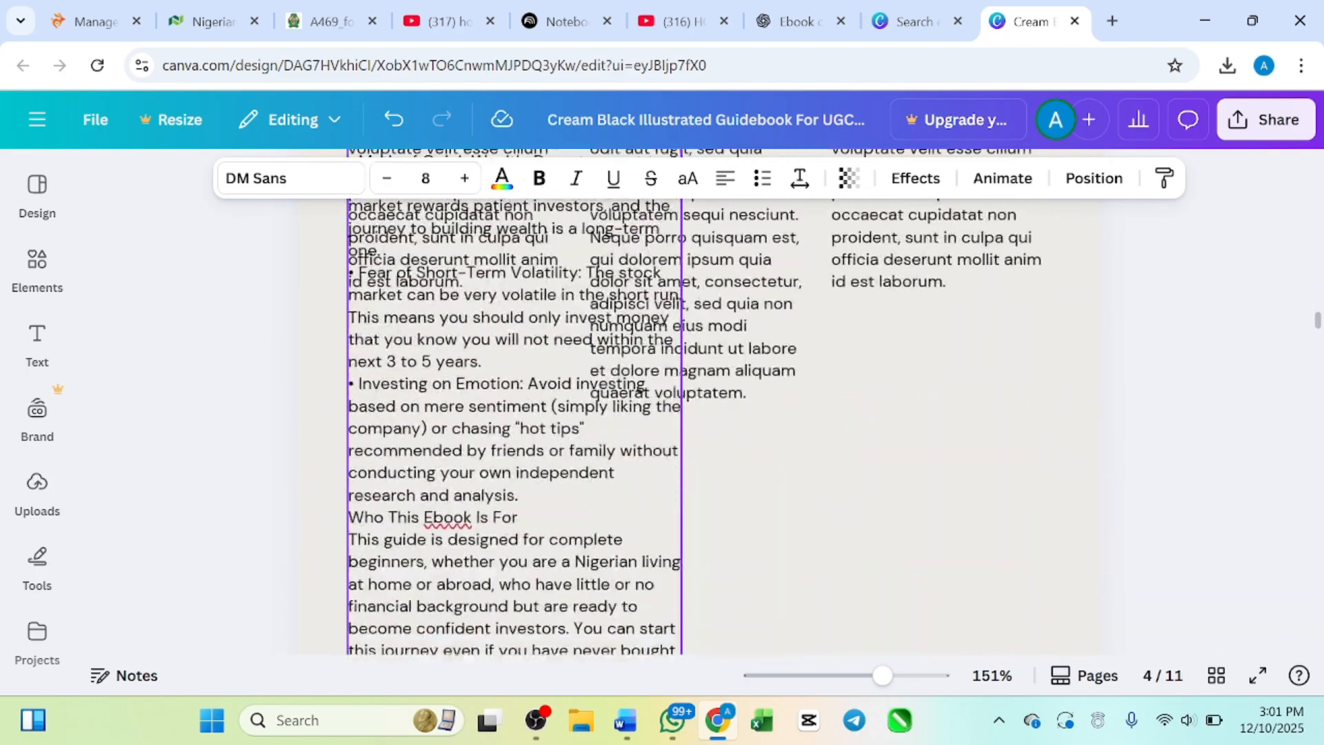
scroll(445, 355, down, 3)
scroll(445, 355, up, 15)
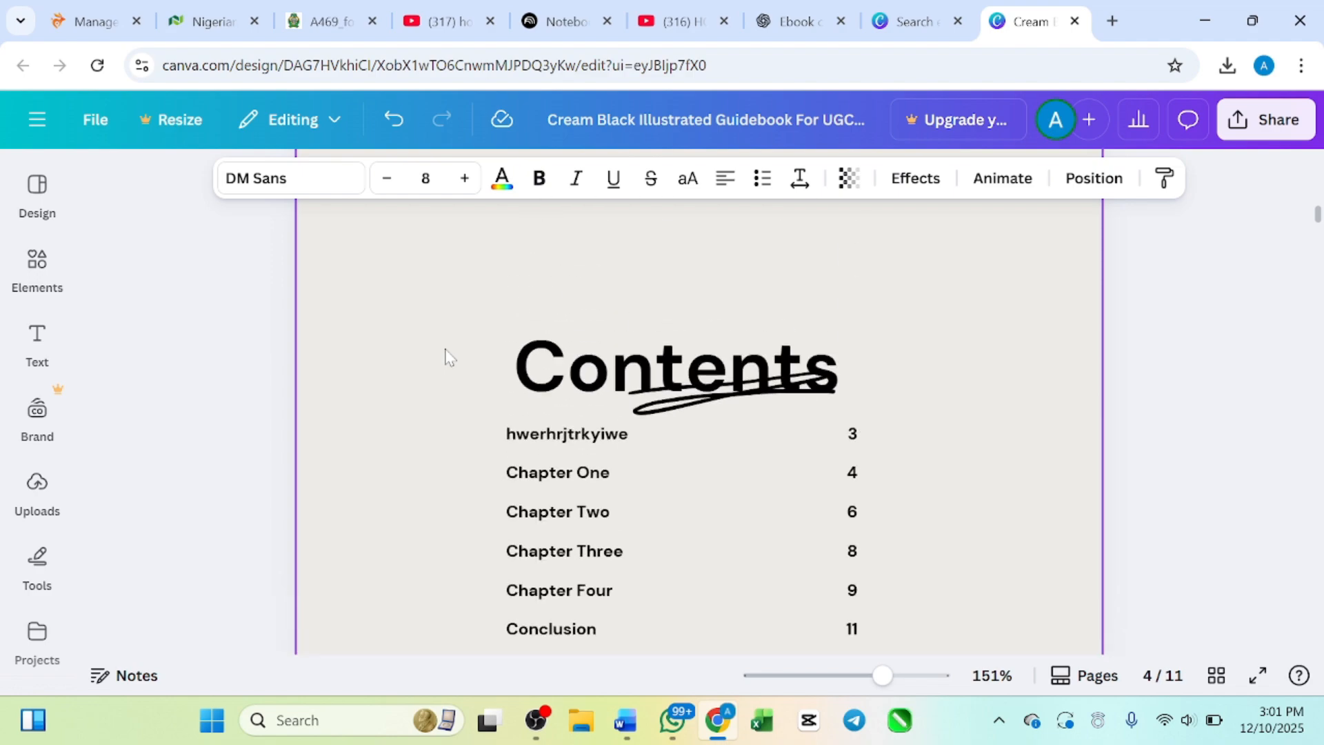
scroll(445, 348, up, 10)
scroll(444, 349, down, 12)
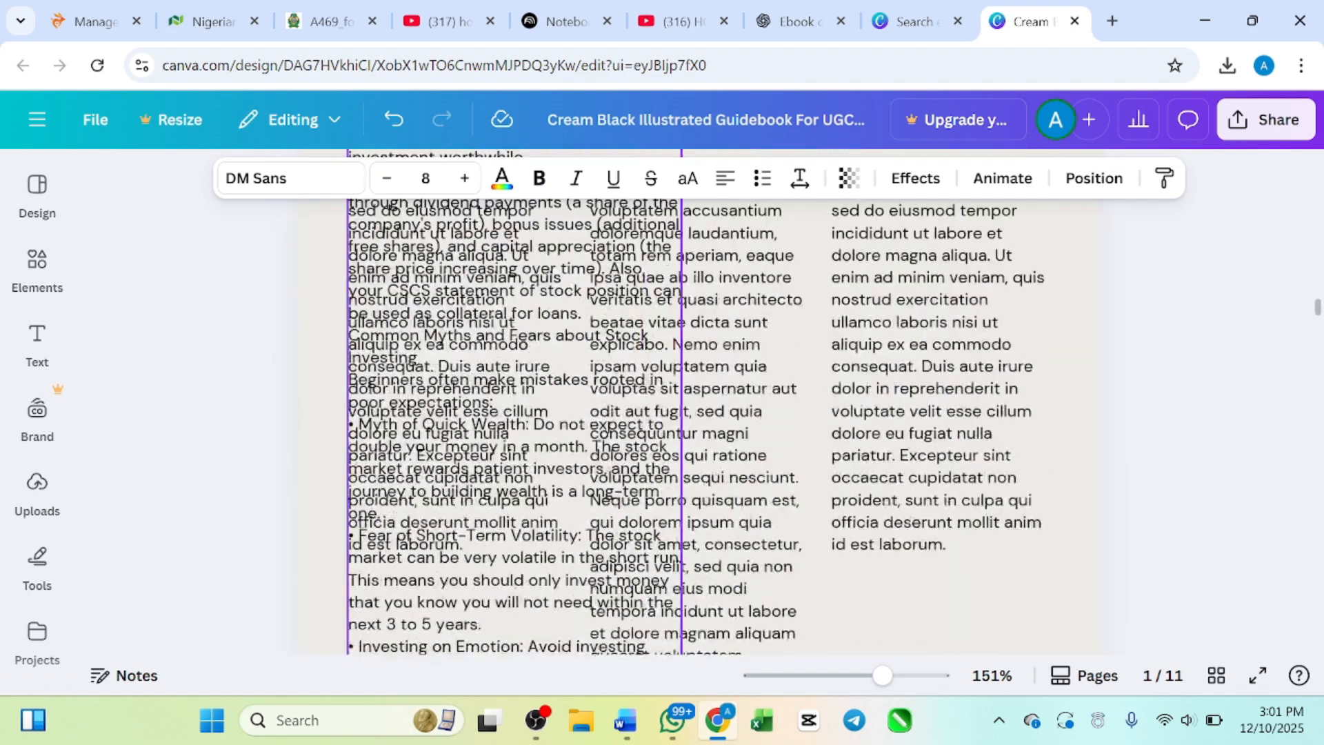
scroll(696, 402, down, 2)
scroll(696, 401, up, 6)
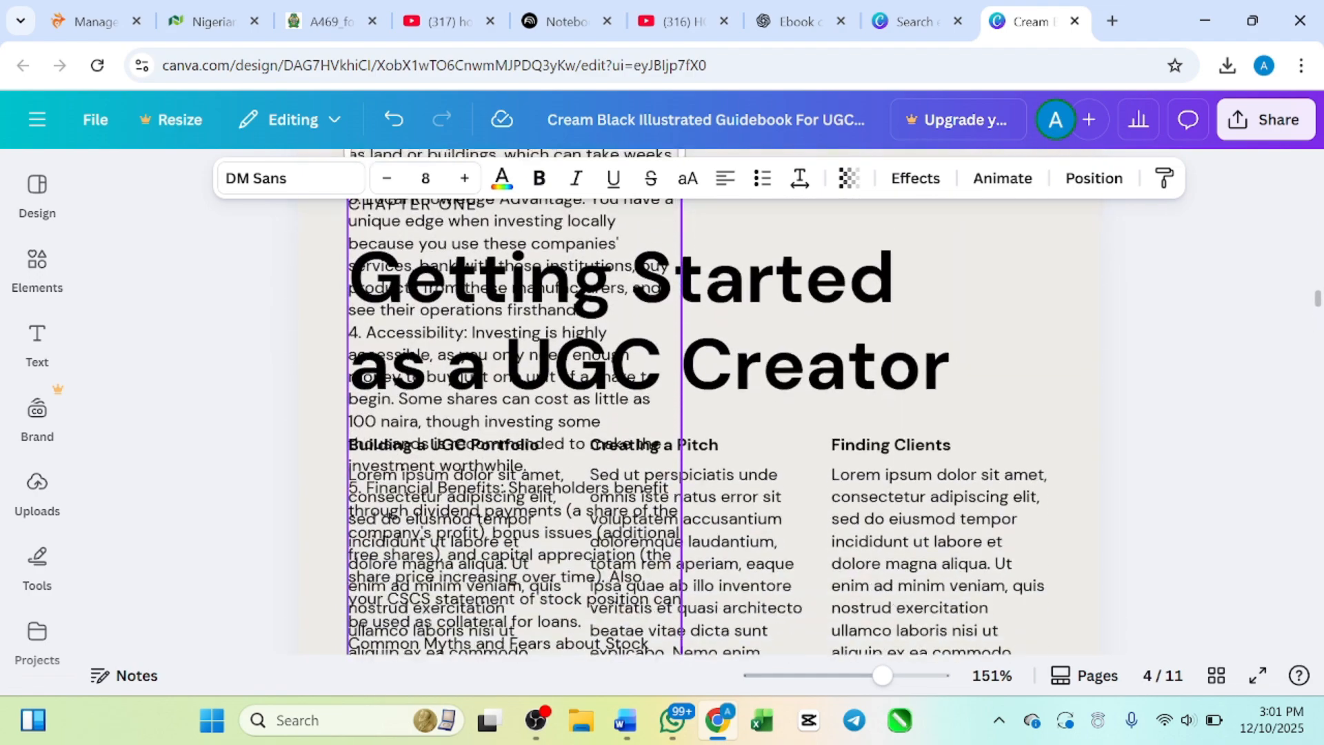
scroll(445, 355, down, 4)
scroll(445, 355, up, 10)
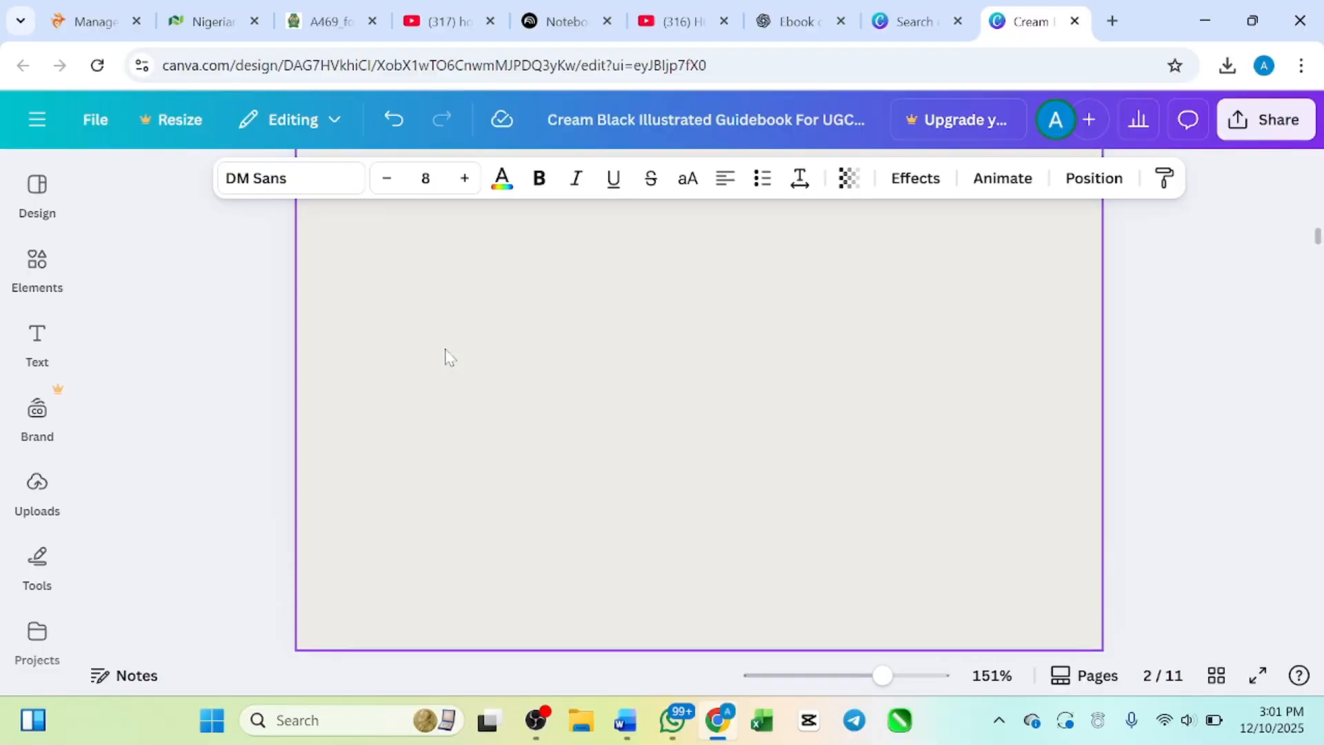
Step: Delete the right-column placeholder paragraph on the introduction page and clear the large portrait photo from its frame
scroll(448, 355, down, 5)
ctrl+scroll(448, 355, down, 4)
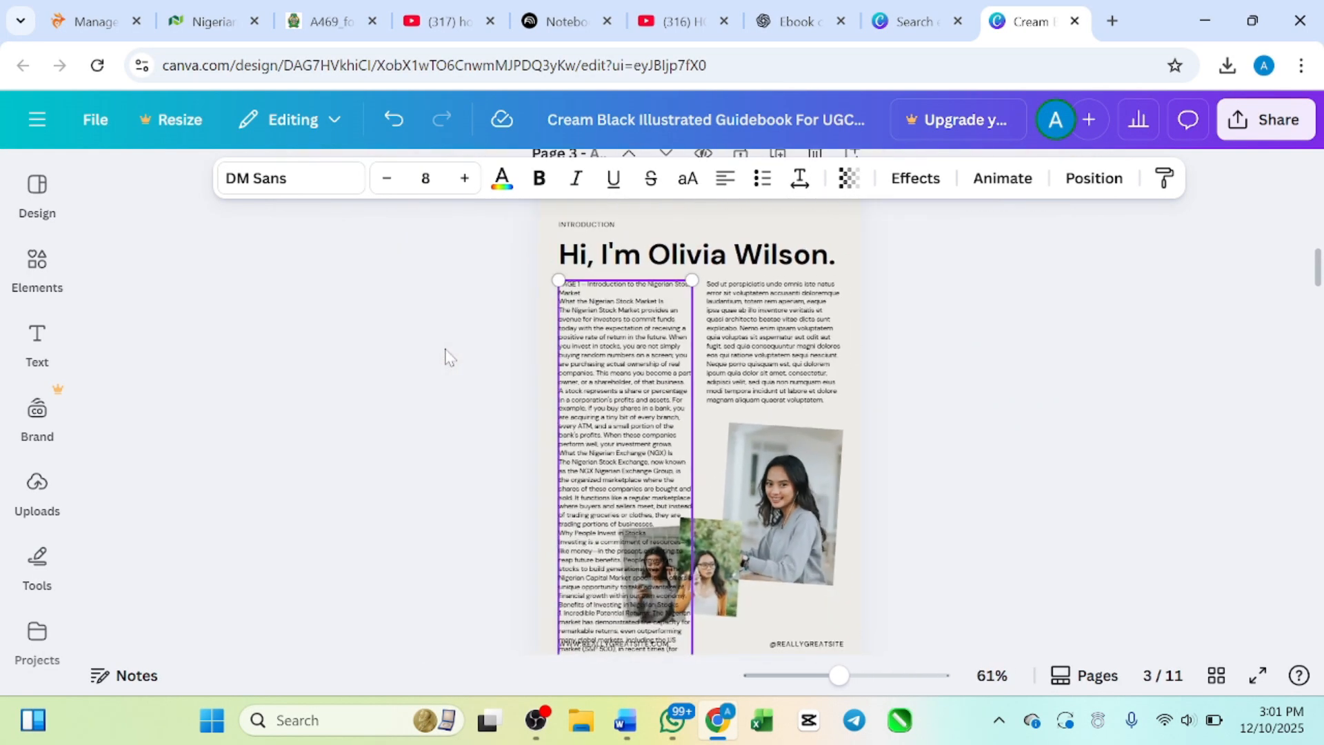
ctrl+scroll(448, 355, down, 3)
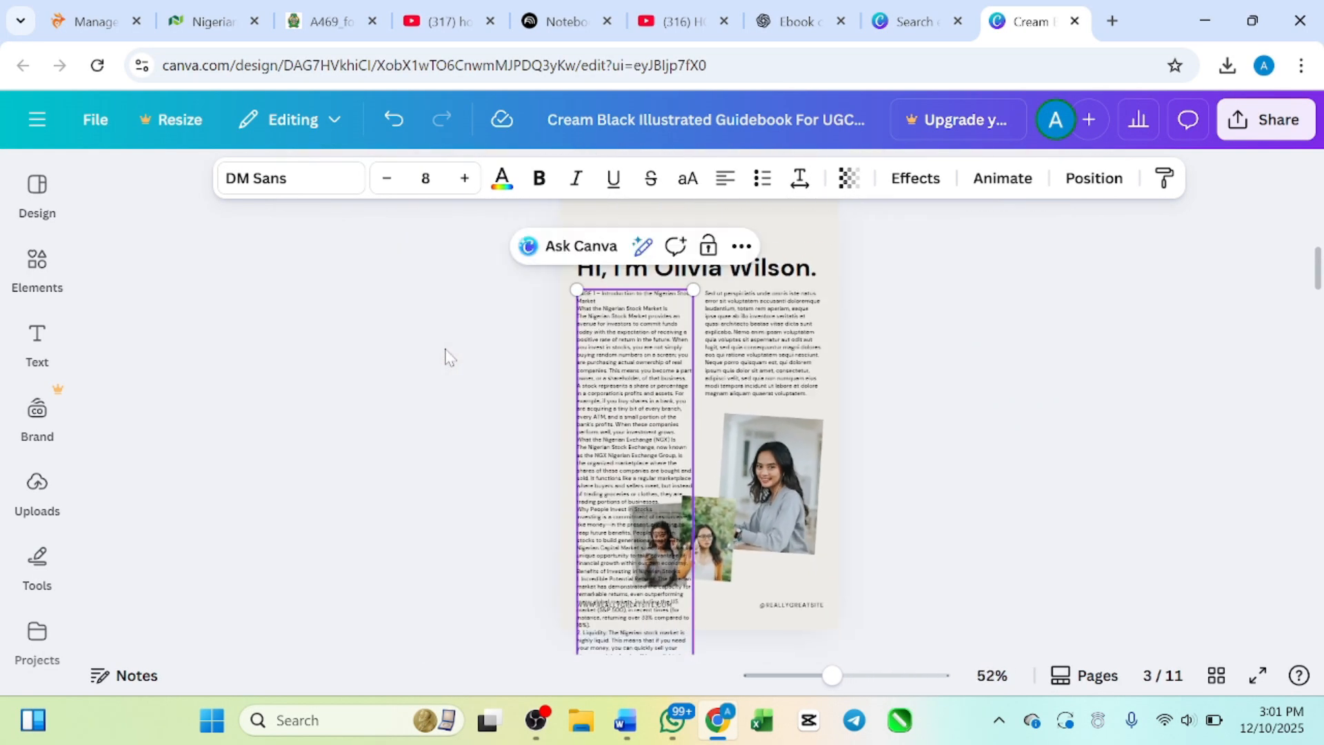
click(739, 347)
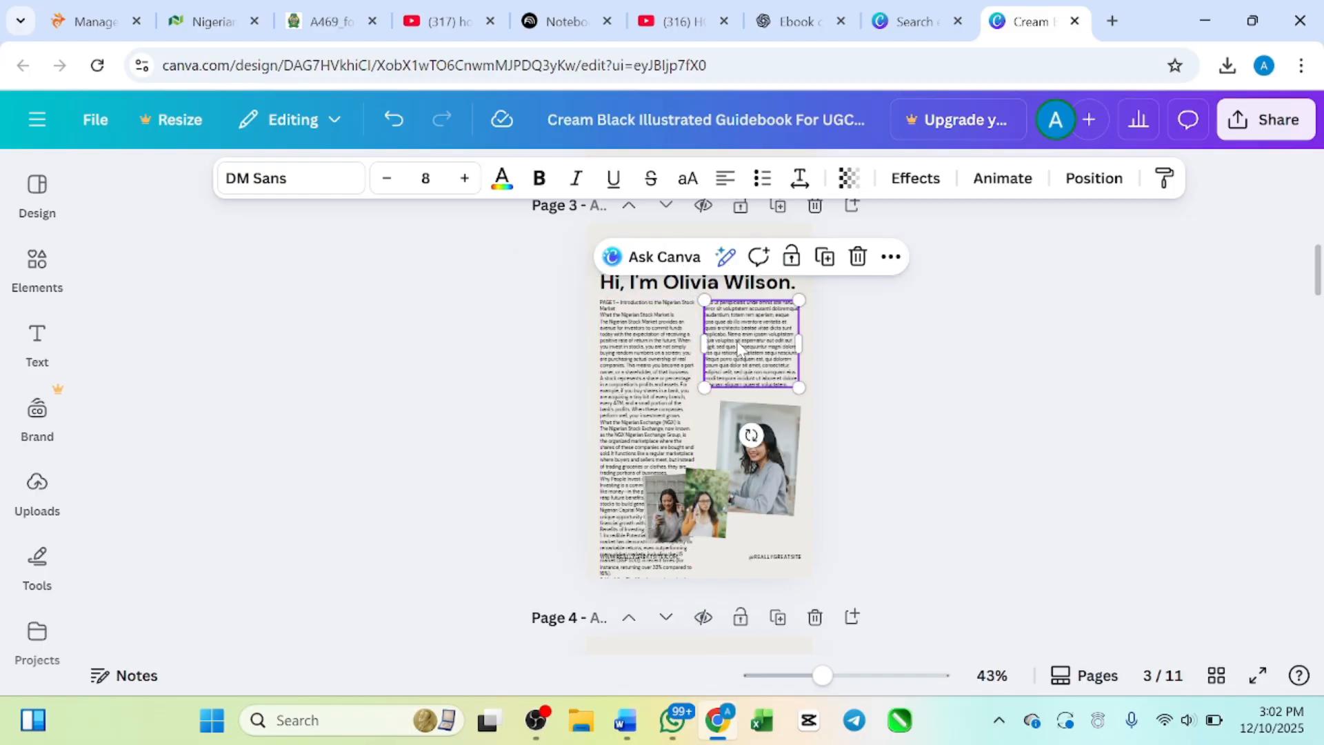
key(Delete)
click(743, 425)
key(Delete)
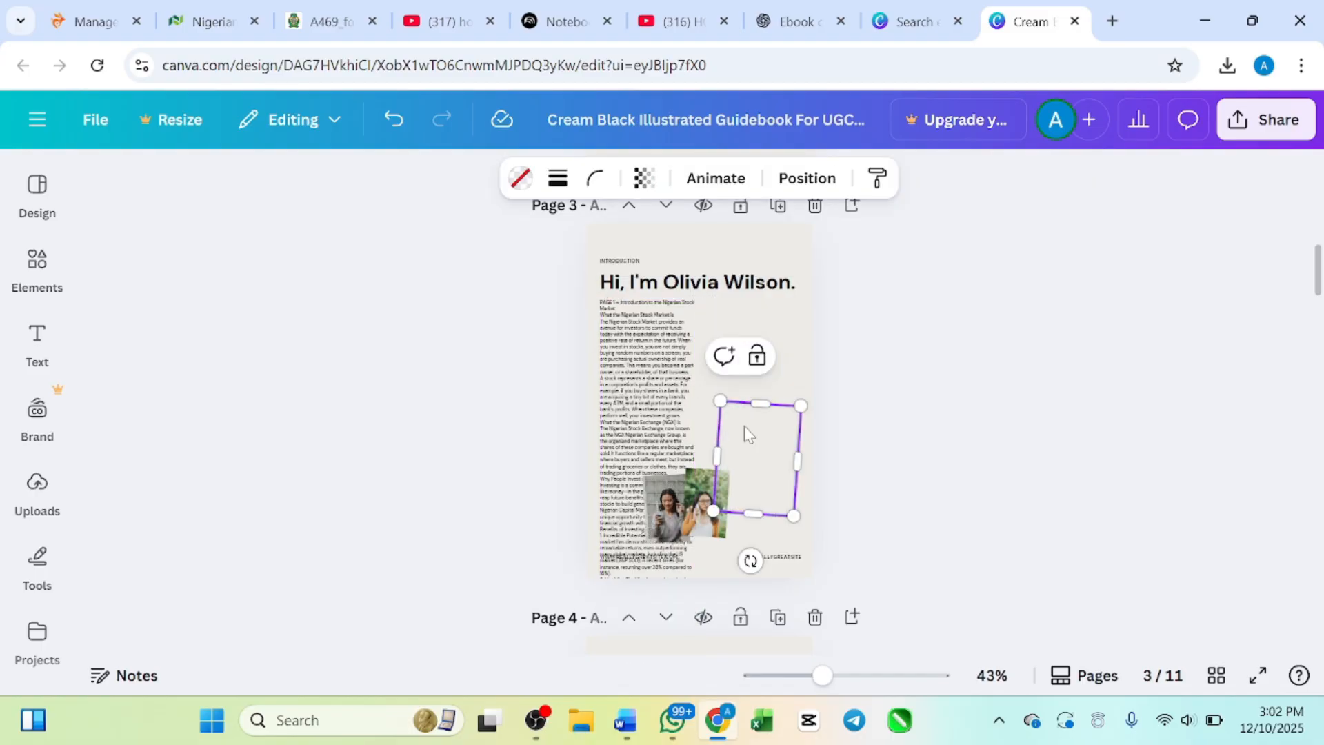
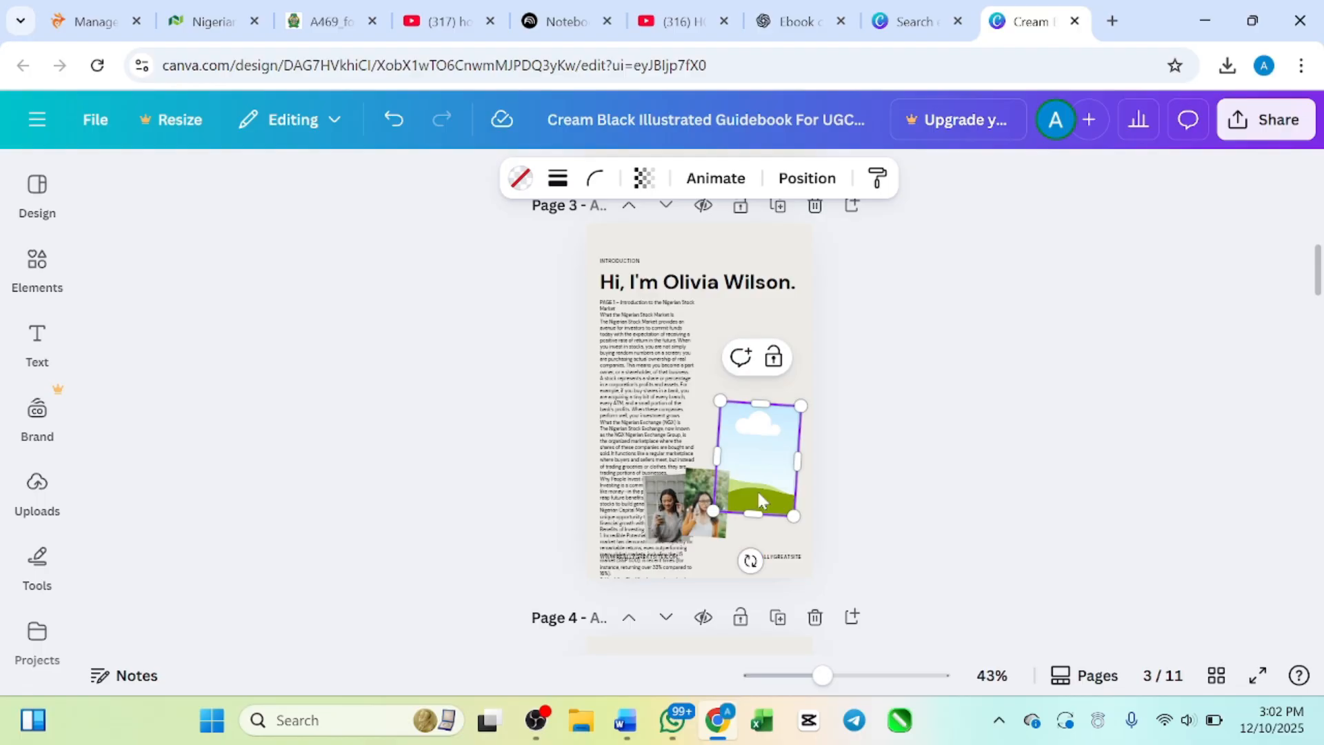
Step: Delete the empty picture frame and the two remaining small photos from the introduction page
key(Delete)
click(699, 504)
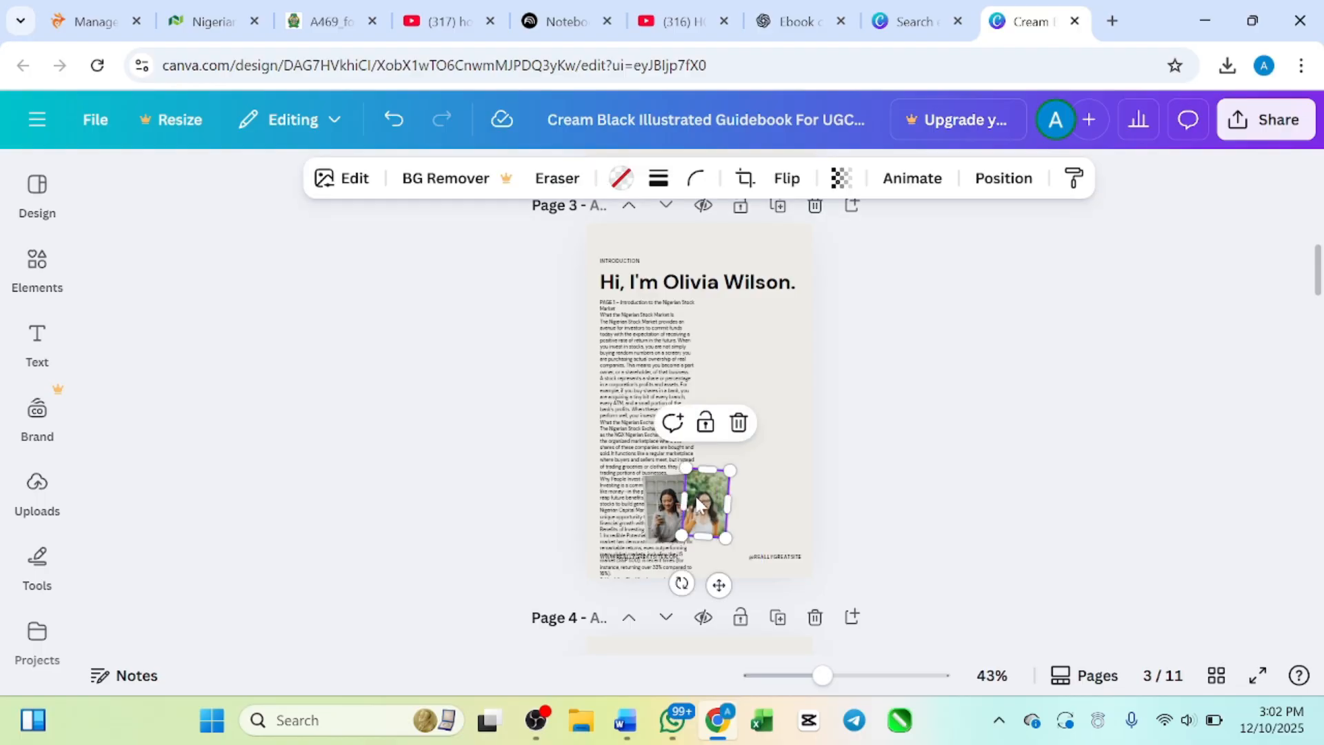
key(Delete)
drag(697, 510, 669, 518)
key(Delete)
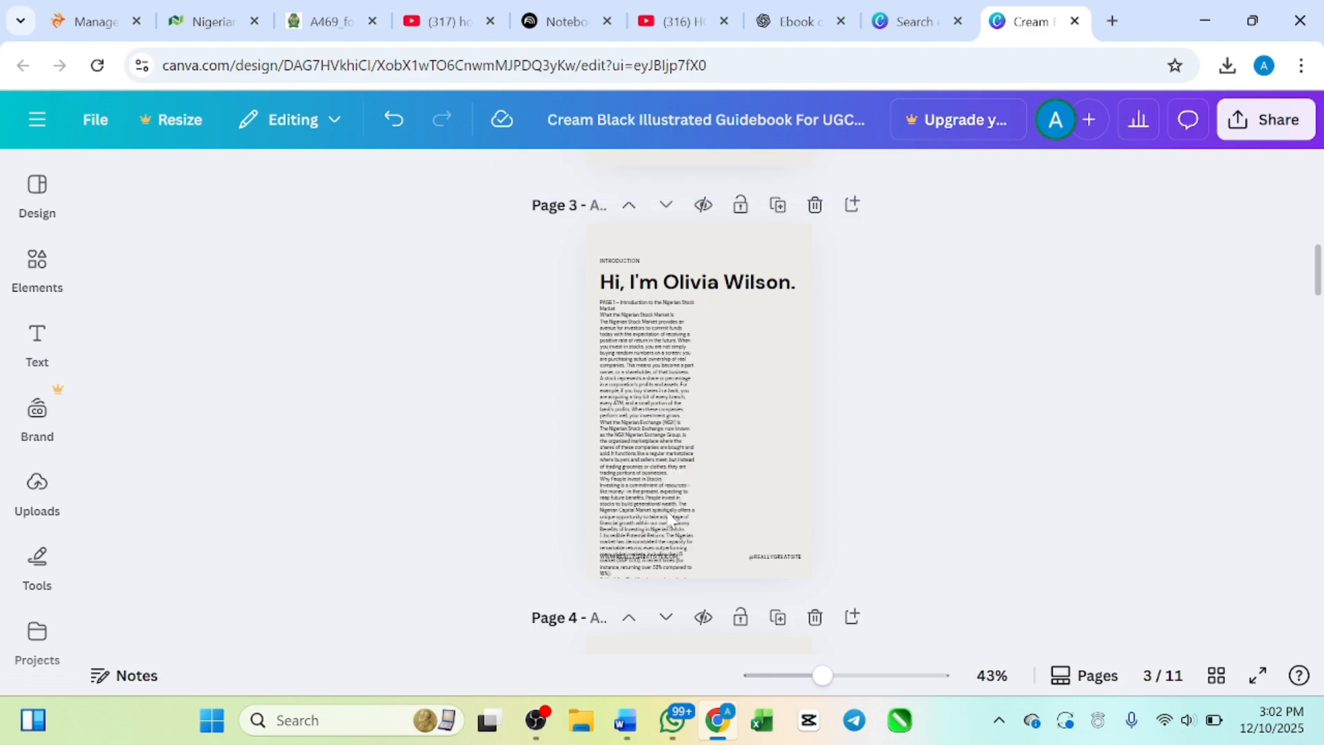
Step: Widen the introduction text box past the page's right edge so the whole text fits within the page height
click(655, 471)
scroll(655, 468, down, 3)
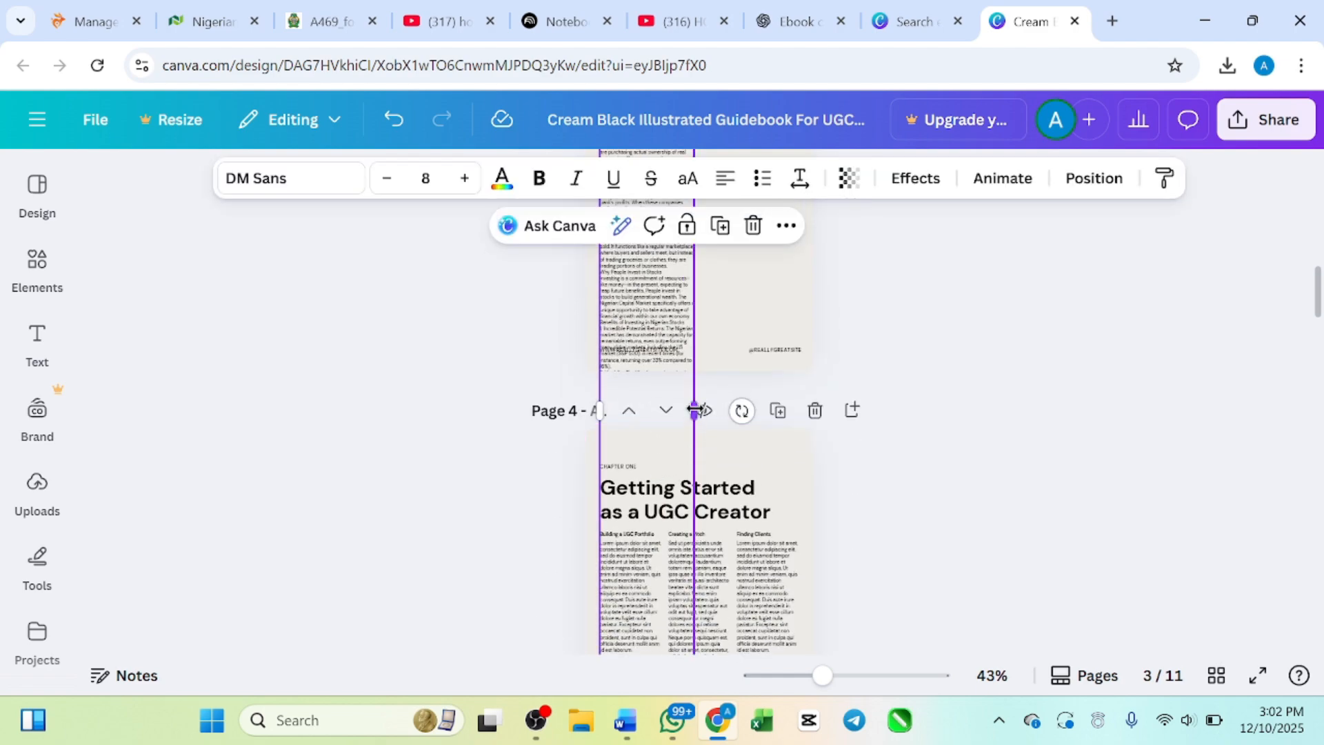
drag(694, 410, 847, 296)
scroll(848, 302, up, 3)
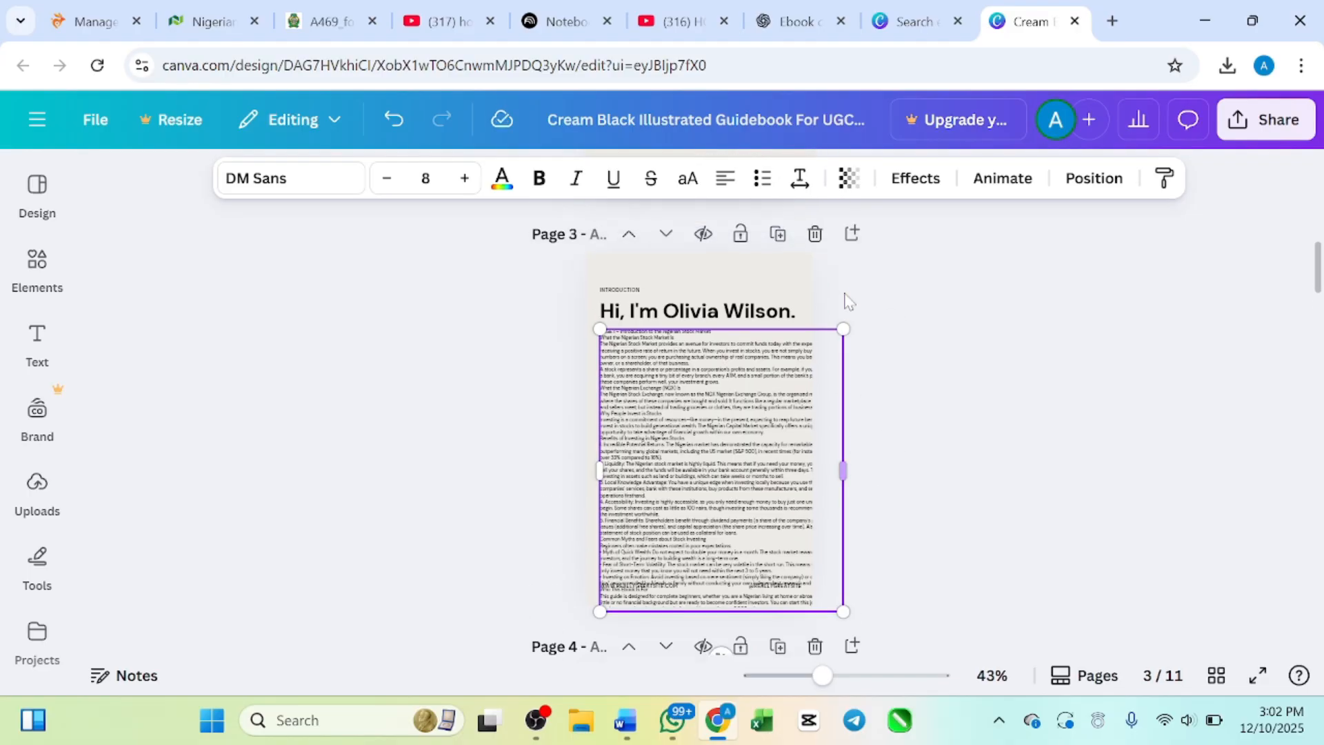
scroll(849, 301, up, 1)
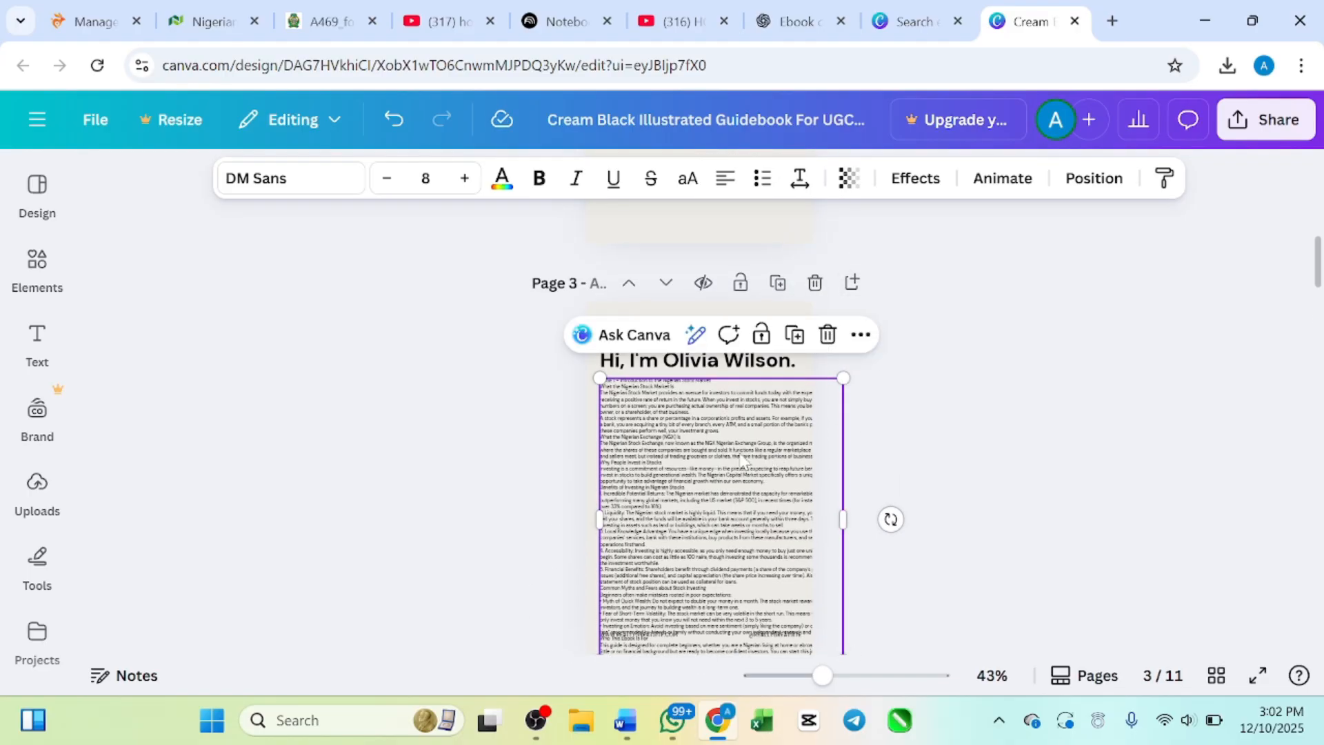
scroll(758, 466, down, 1)
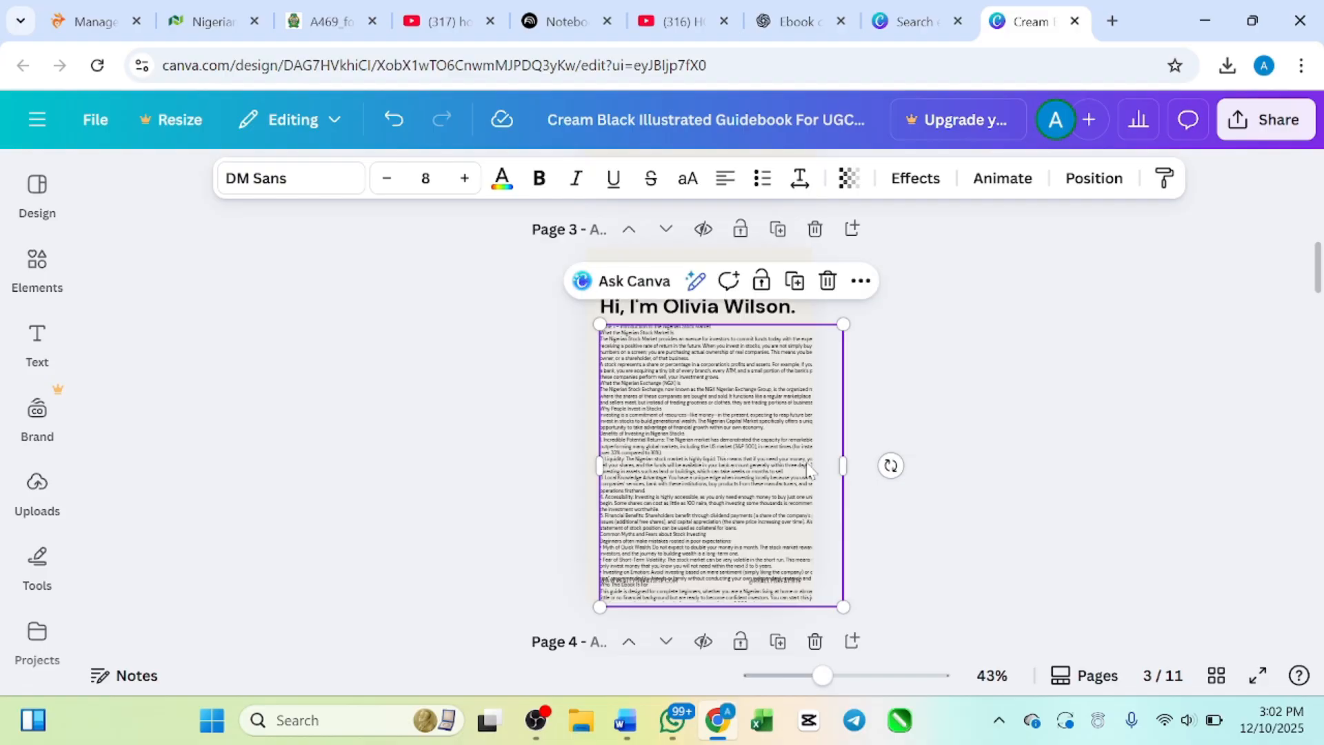
drag(881, 472, 876, 441)
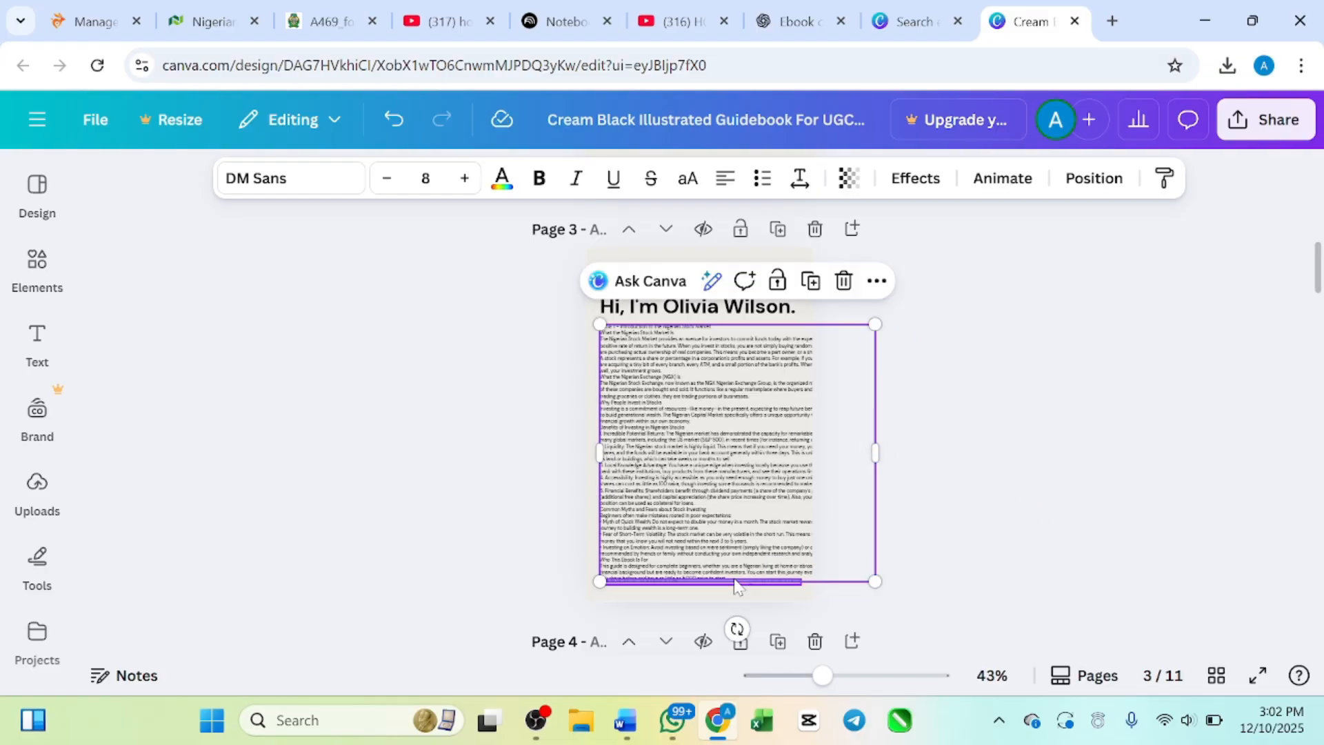
click(734, 581)
click(717, 466)
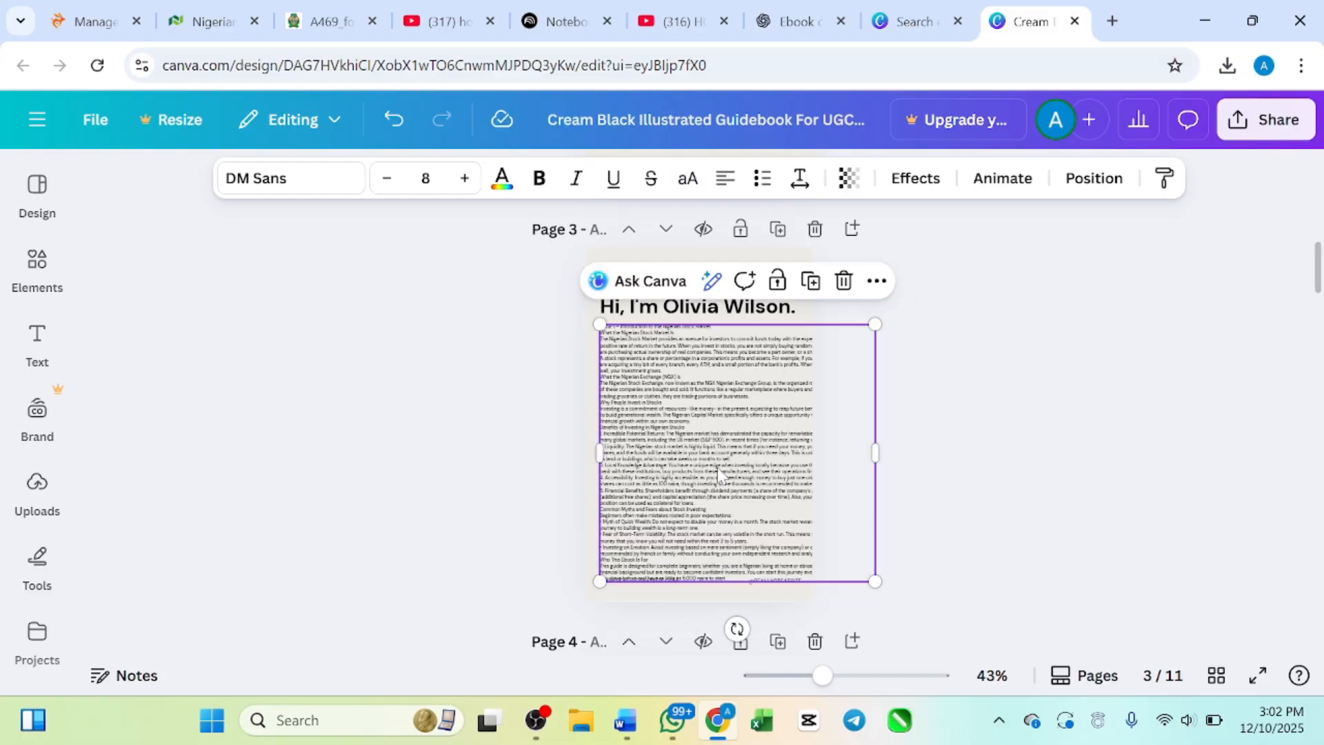
Step: Scale the introduction text box down proportionally to font size 5.5 so it fits between the page margins
scroll(717, 466, up, 3)
scroll(717, 466, up, 1)
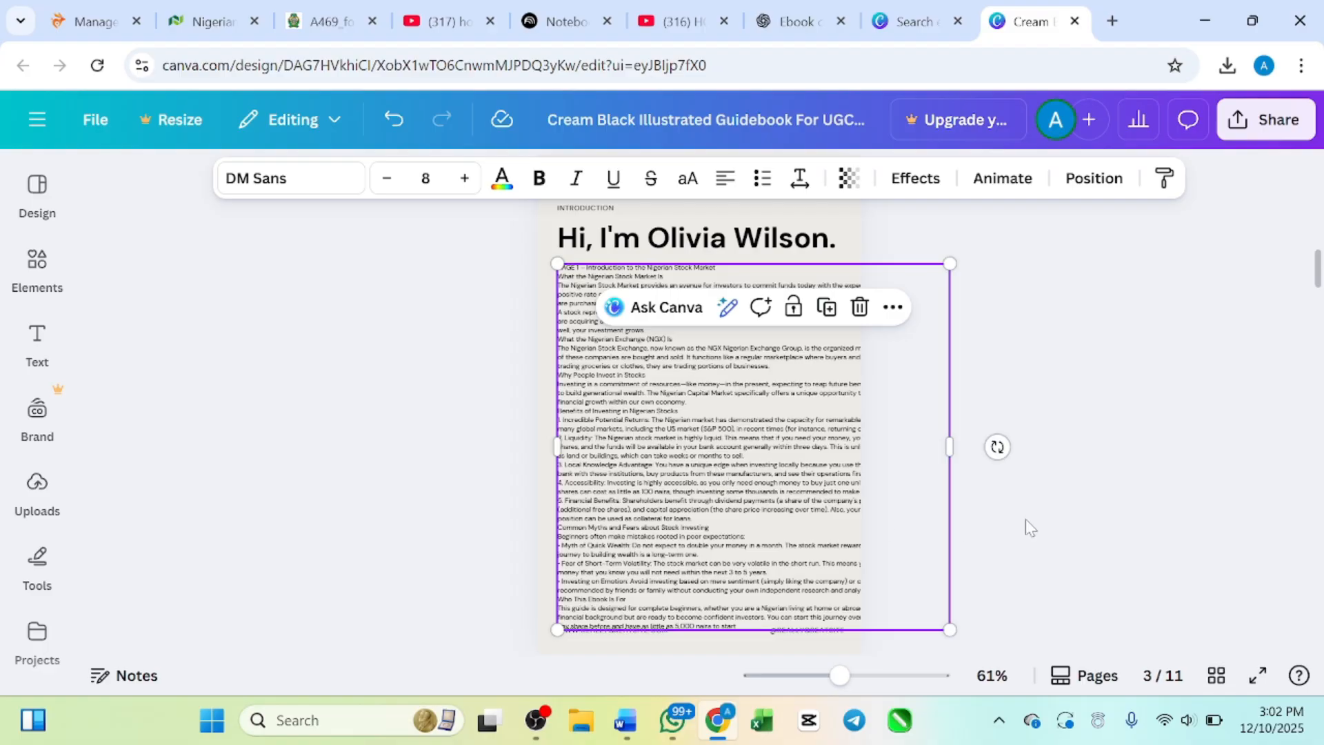
drag(950, 629, 828, 514)
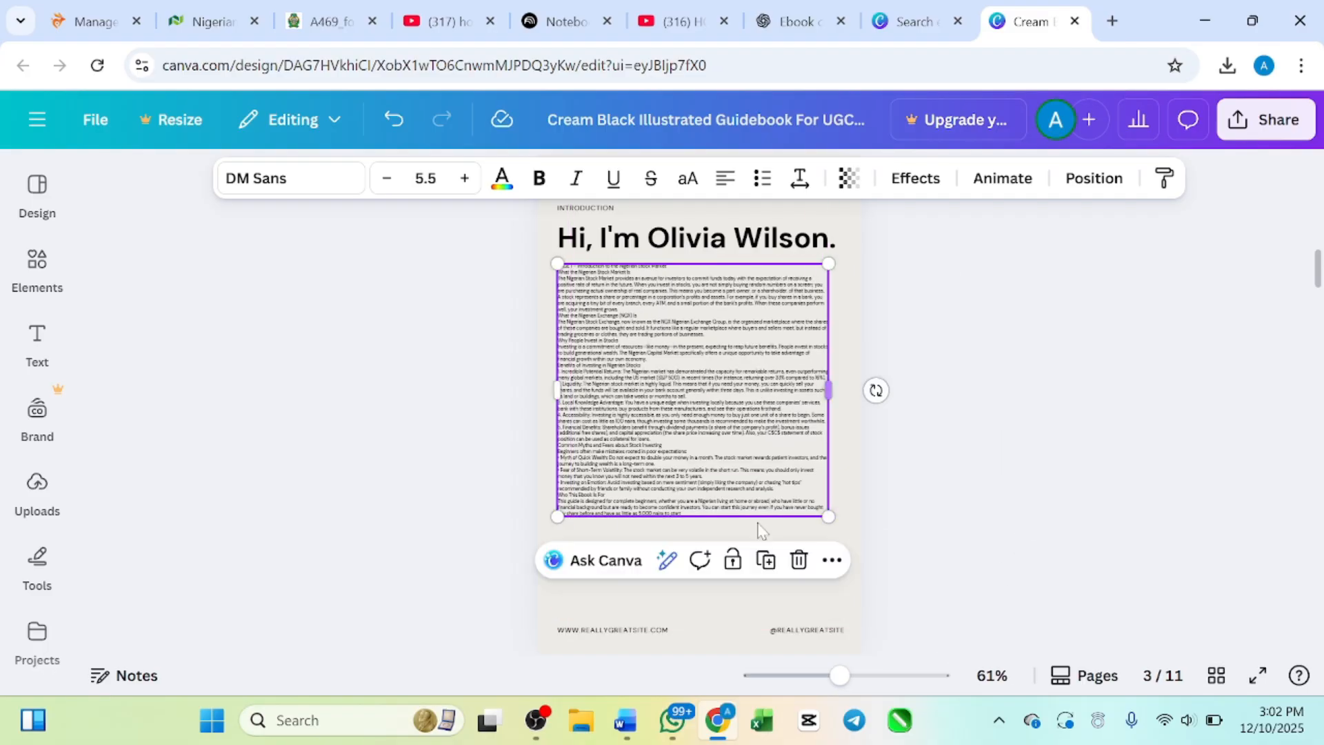
click(670, 491)
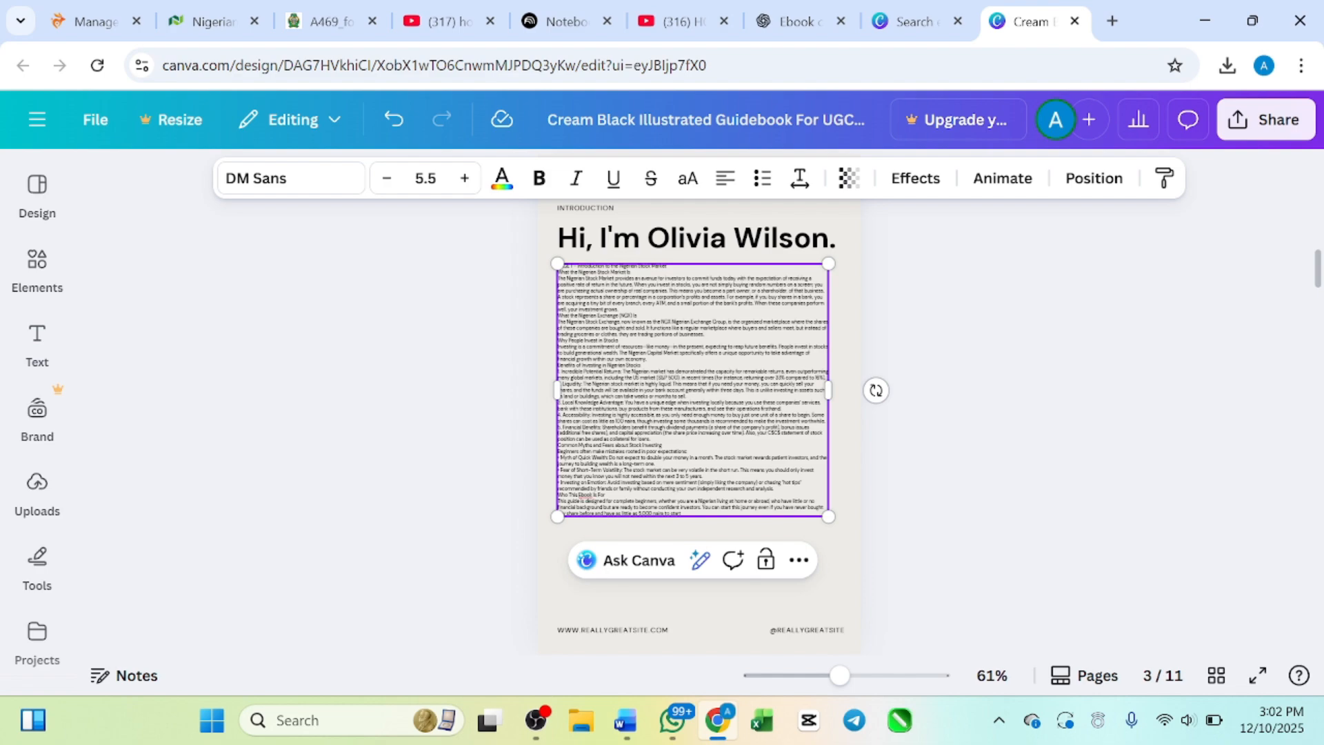
triple_click(699, 511)
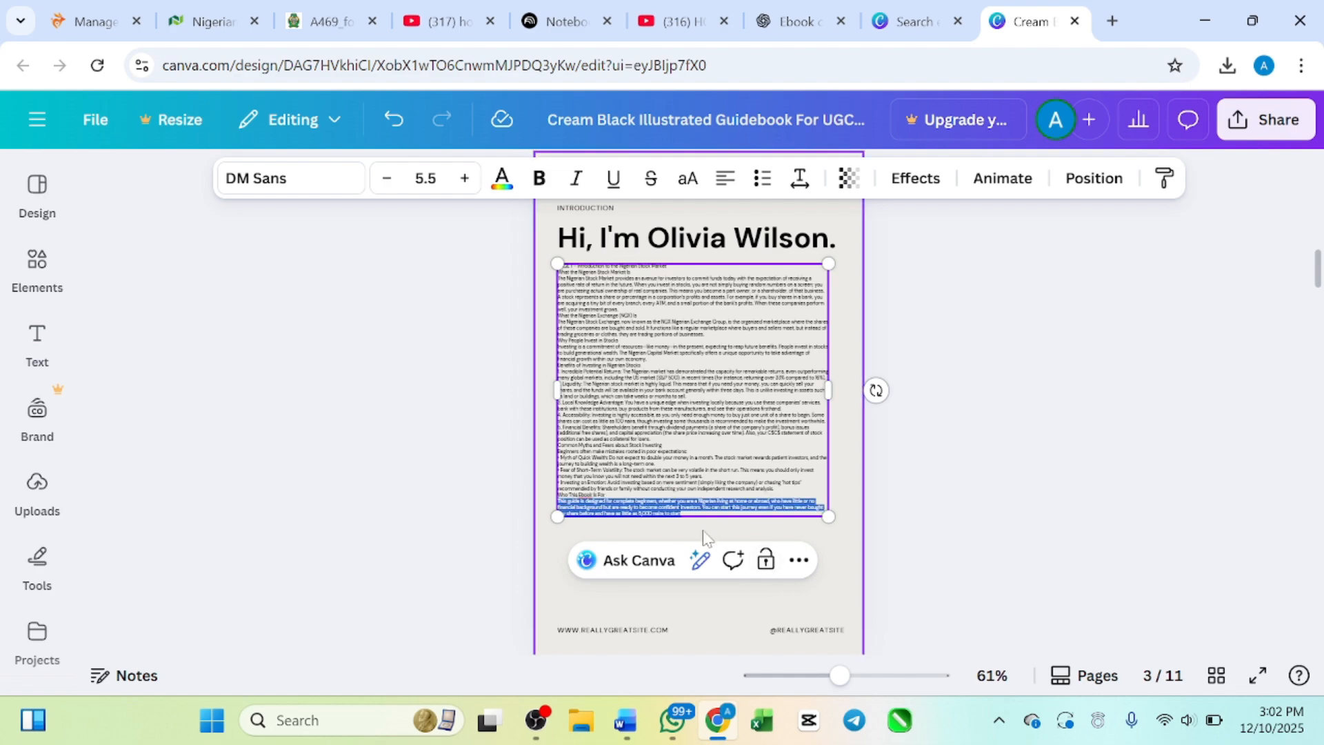
click(690, 420)
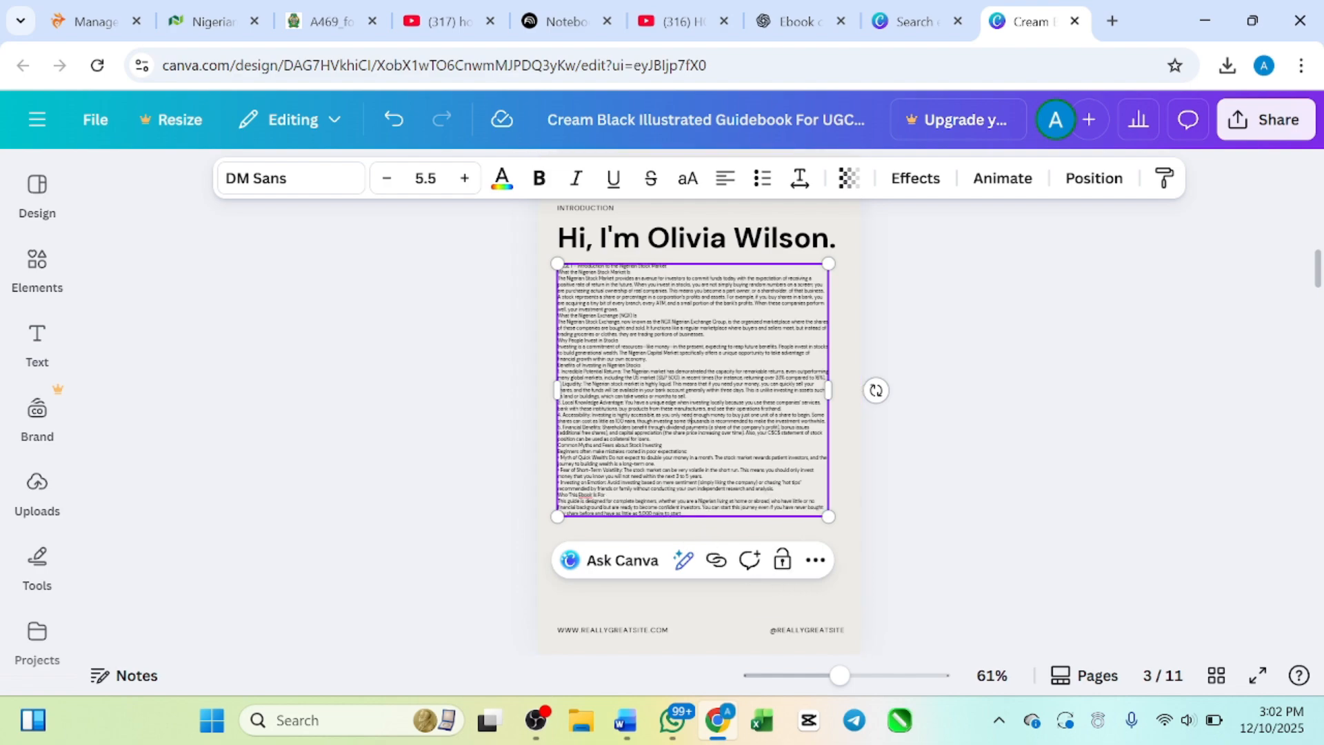
click(855, 489)
scroll(855, 487, down, 7)
scroll(853, 484, up, 4)
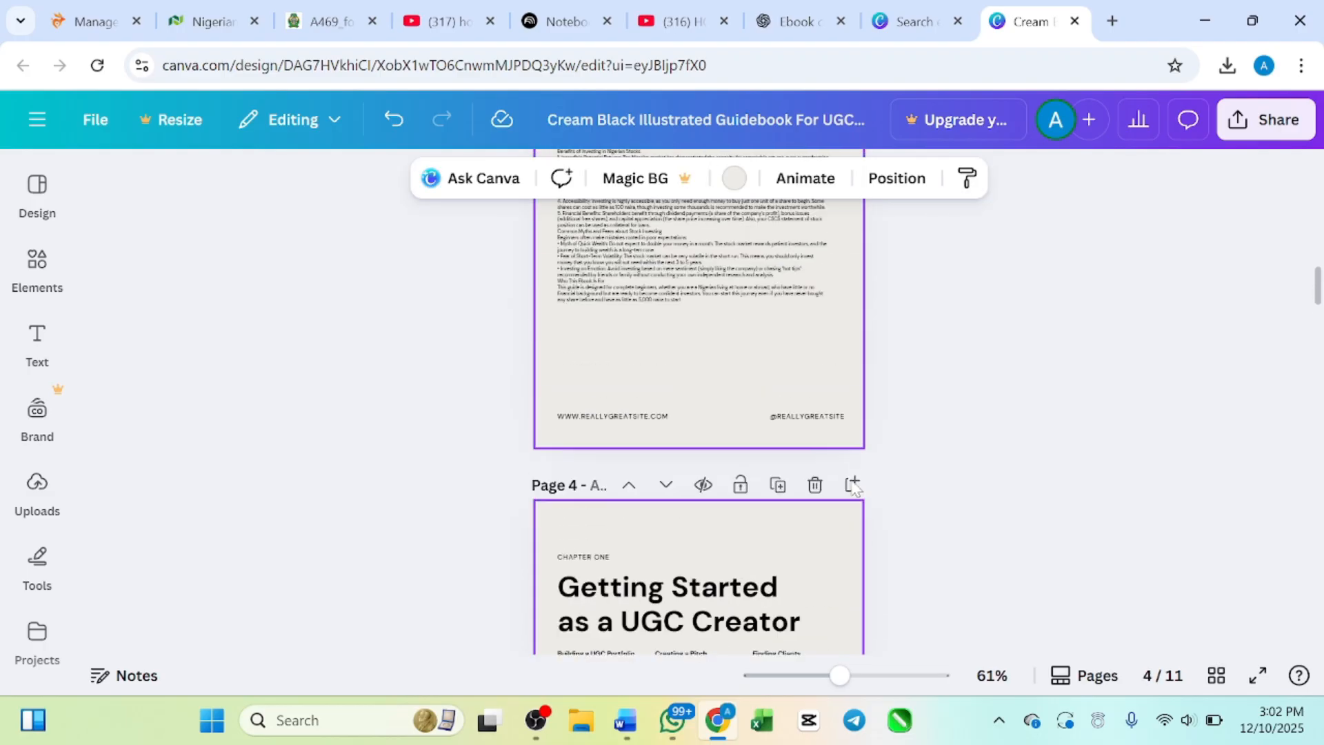
scroll(854, 486, up, 2)
Step: Narrow the introduction text box to about 60% of the page width and shift it right towards the page centre
click(712, 363)
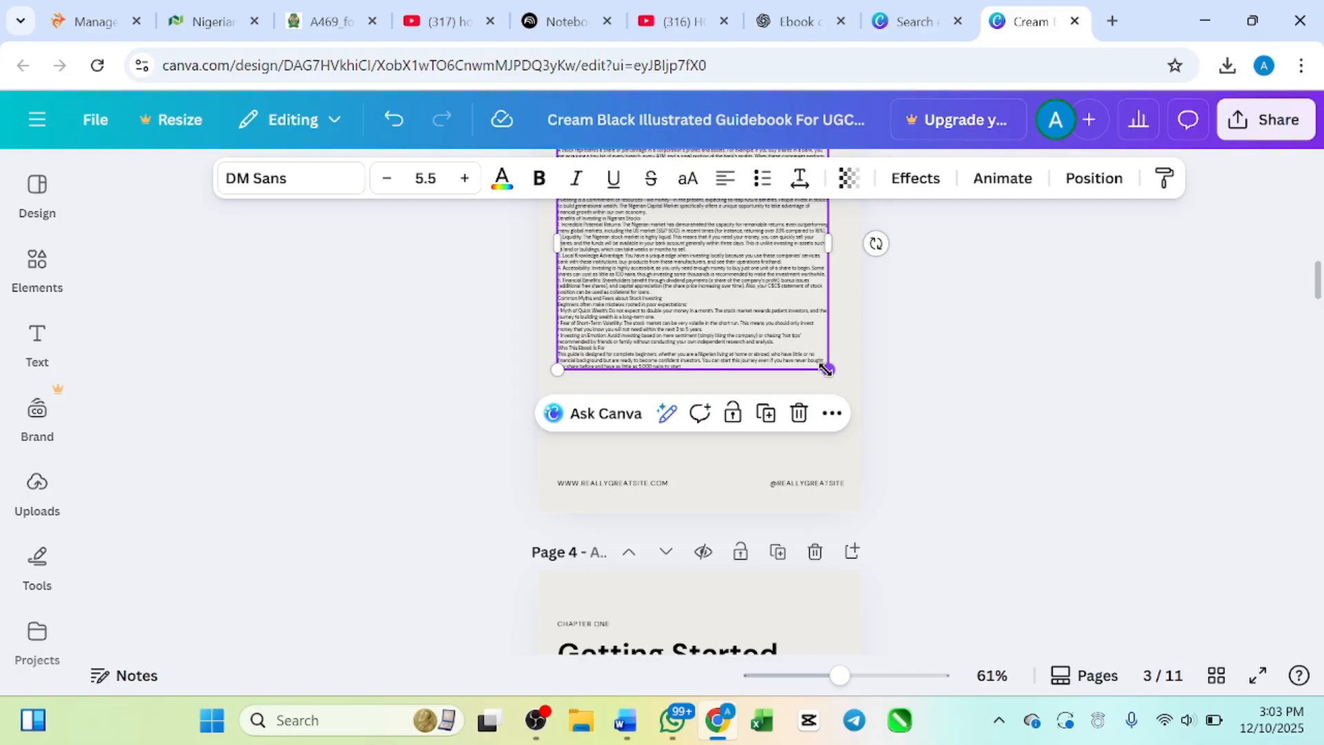
drag(825, 369, 822, 337)
scroll(827, 372, up, 2)
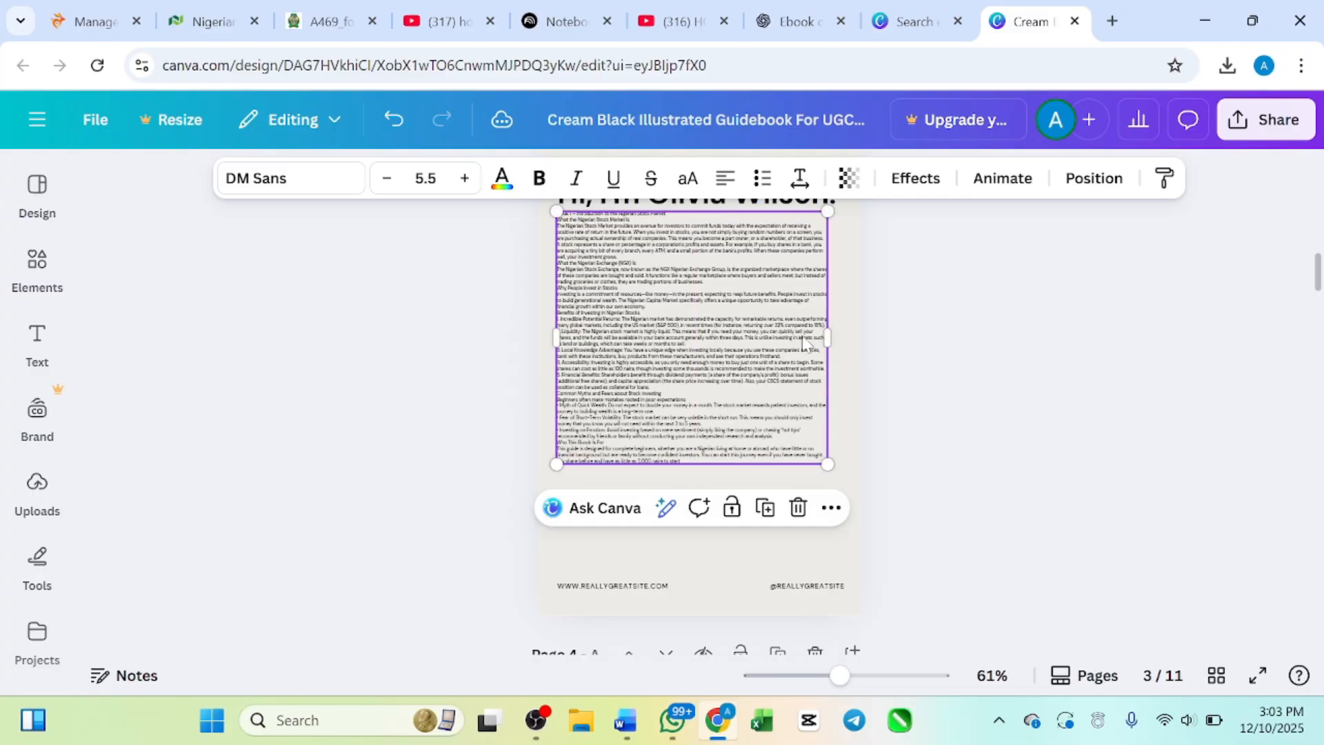
click(814, 332)
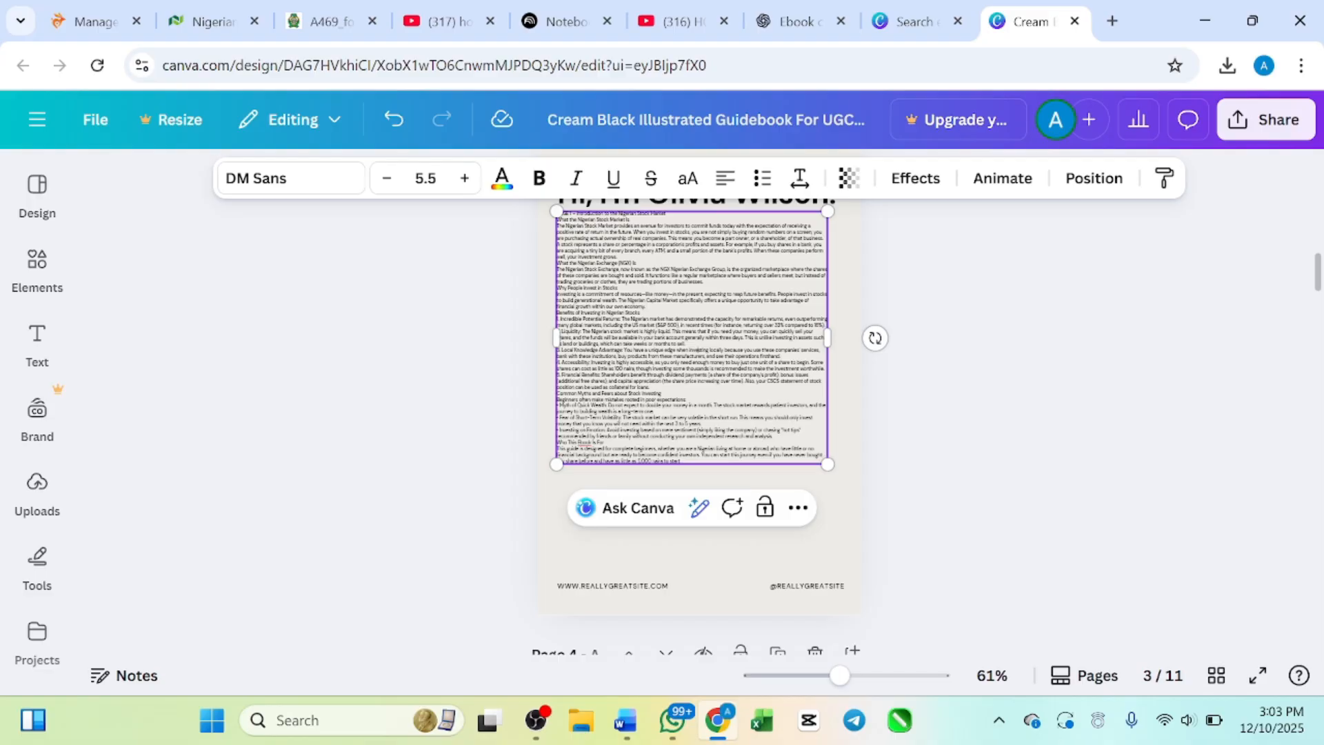
drag(829, 336, 739, 356)
click(739, 357)
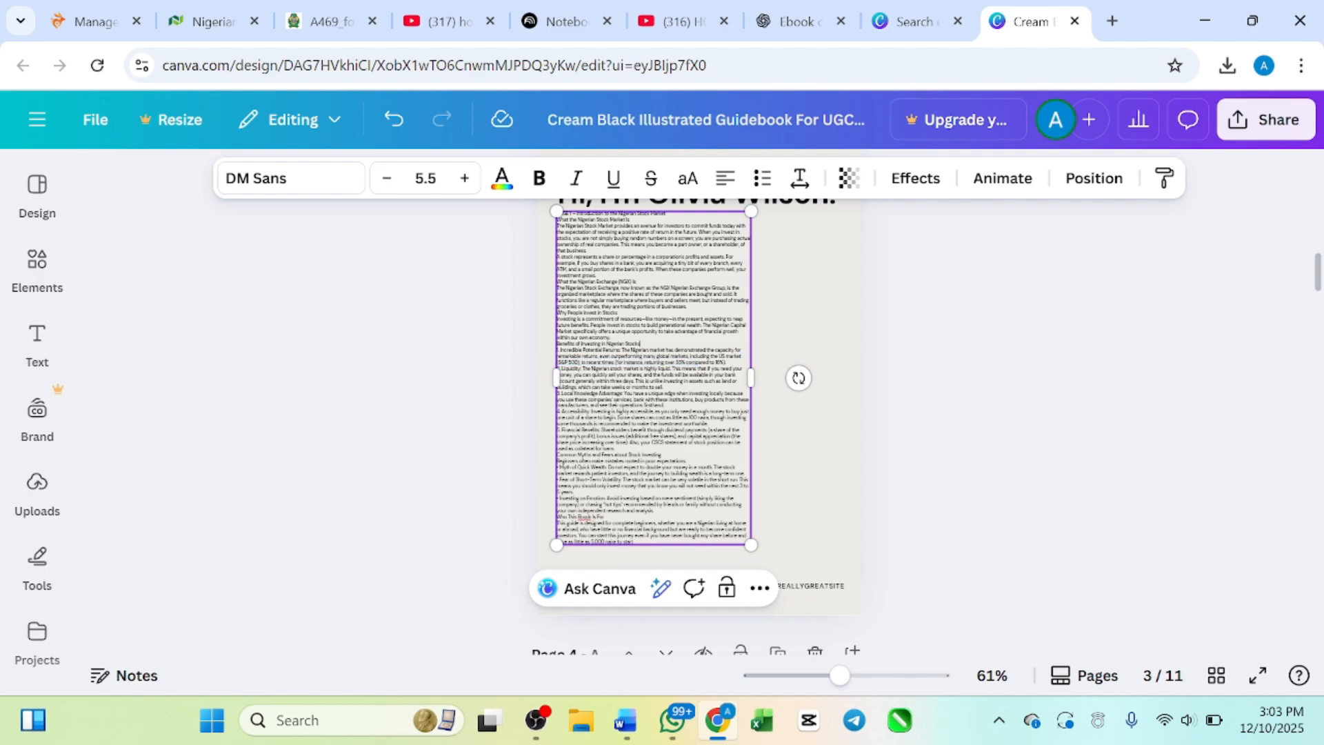
click(813, 295)
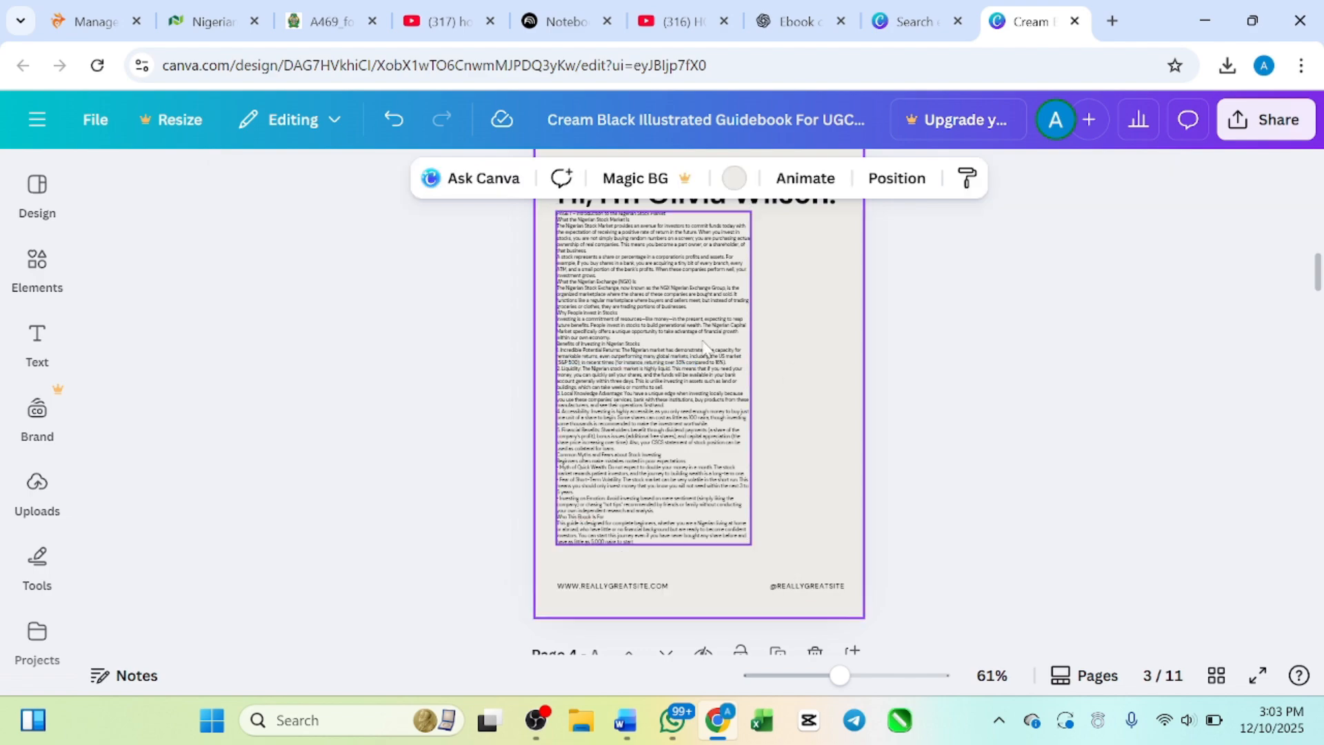
click(693, 348)
drag(698, 349, 727, 347)
Step: Replace the introduction page's placeholder greeting heading with the author's name in capitals
scroll(727, 348, up, 3)
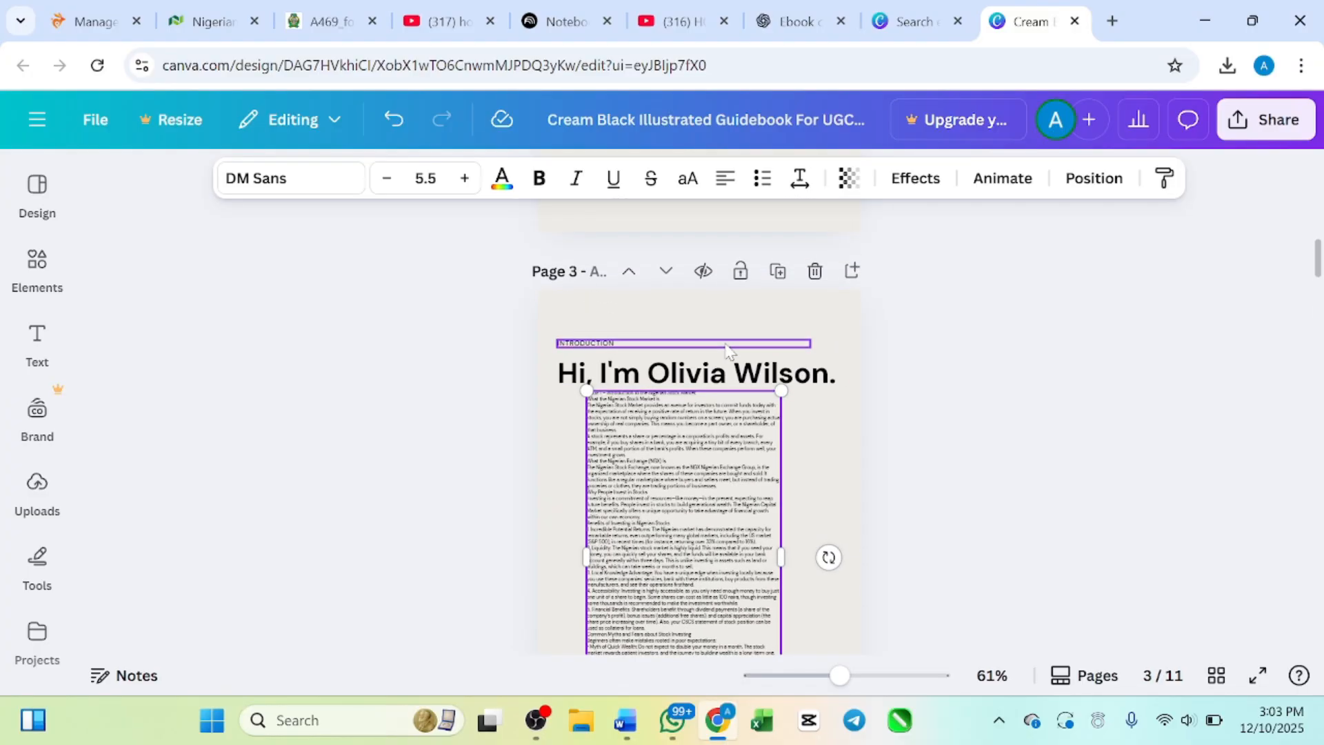
click(733, 374)
click(732, 375)
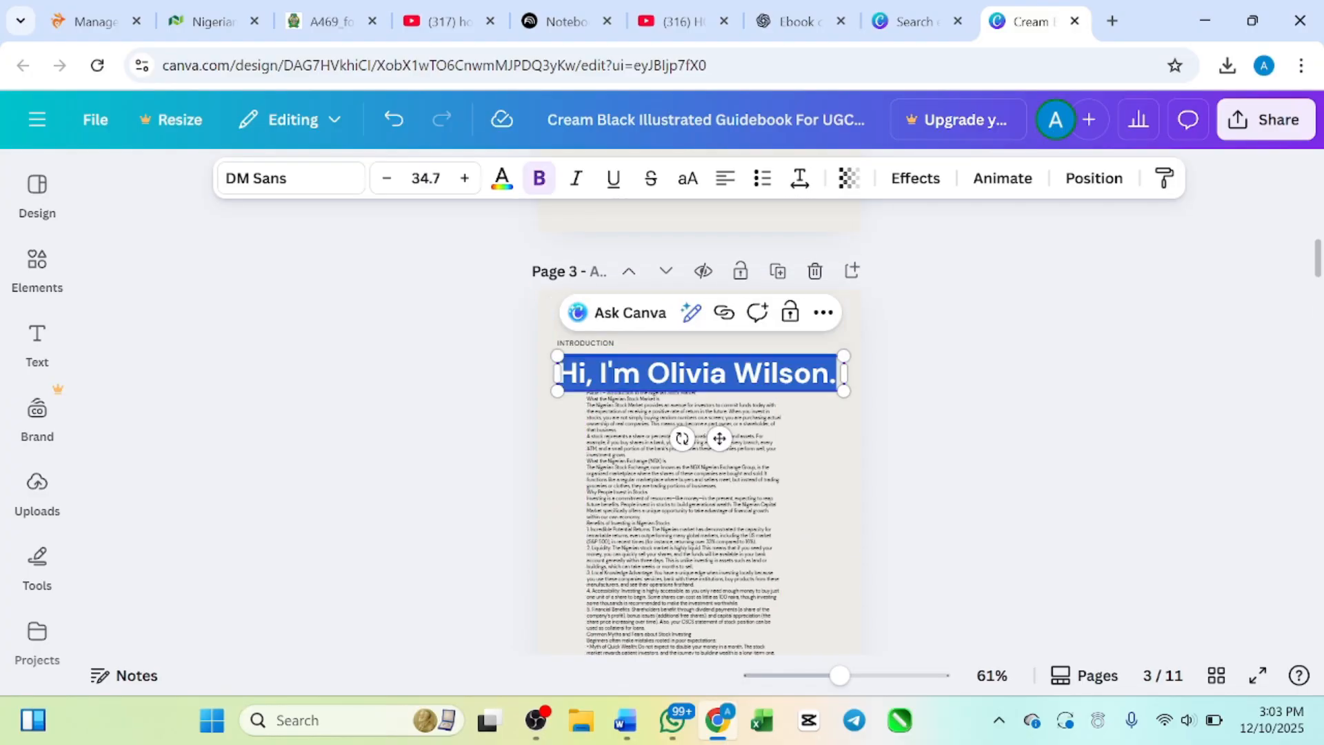
key(BackSpace)
text(ip)
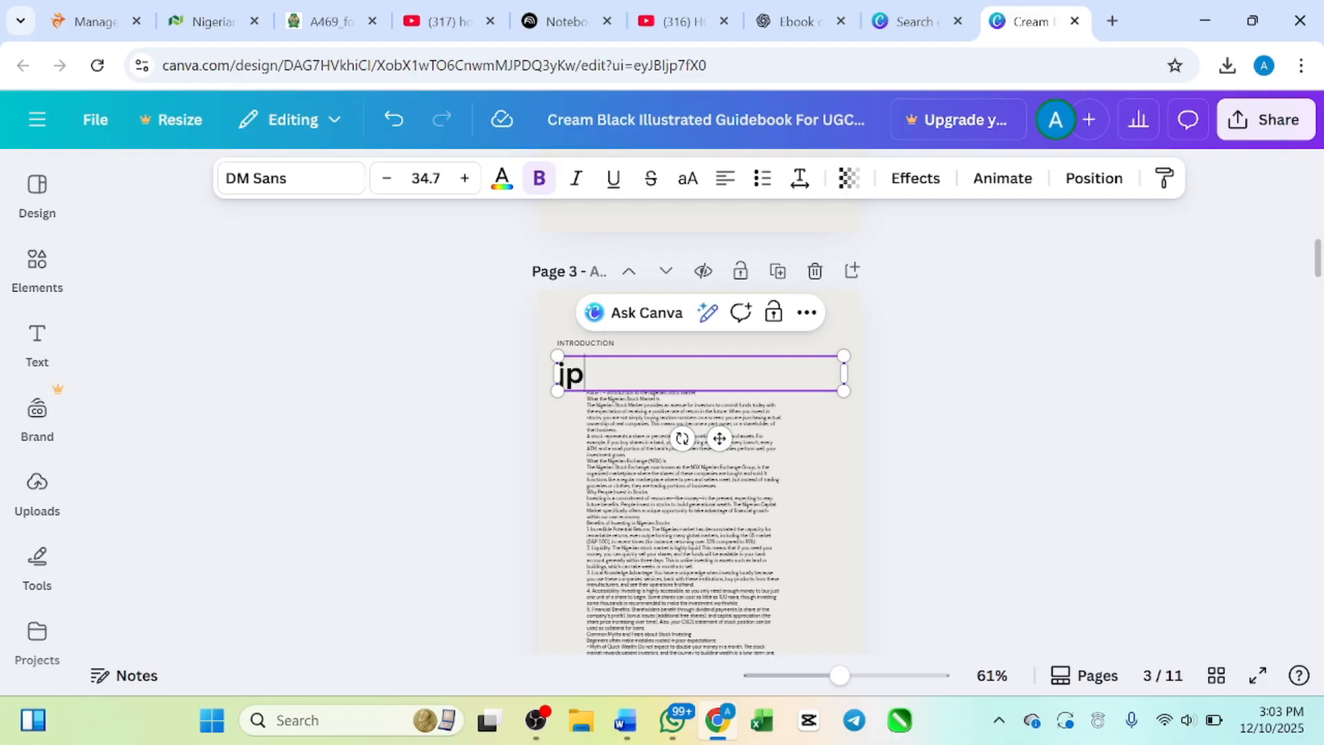
text(hnab)
key(BackSpace)
key(BackSpace)
key(BackSpace)
key(BackSpace)
key(BackSpace)
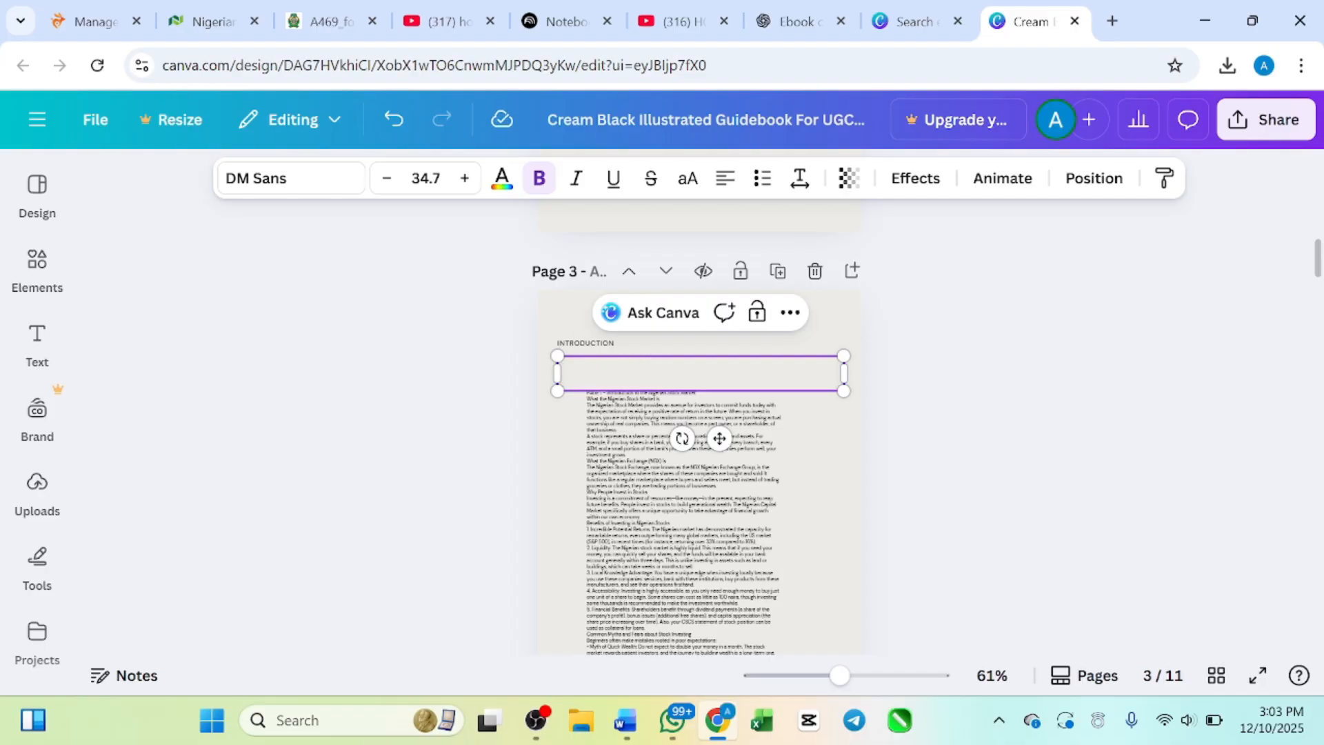
text(BIG )
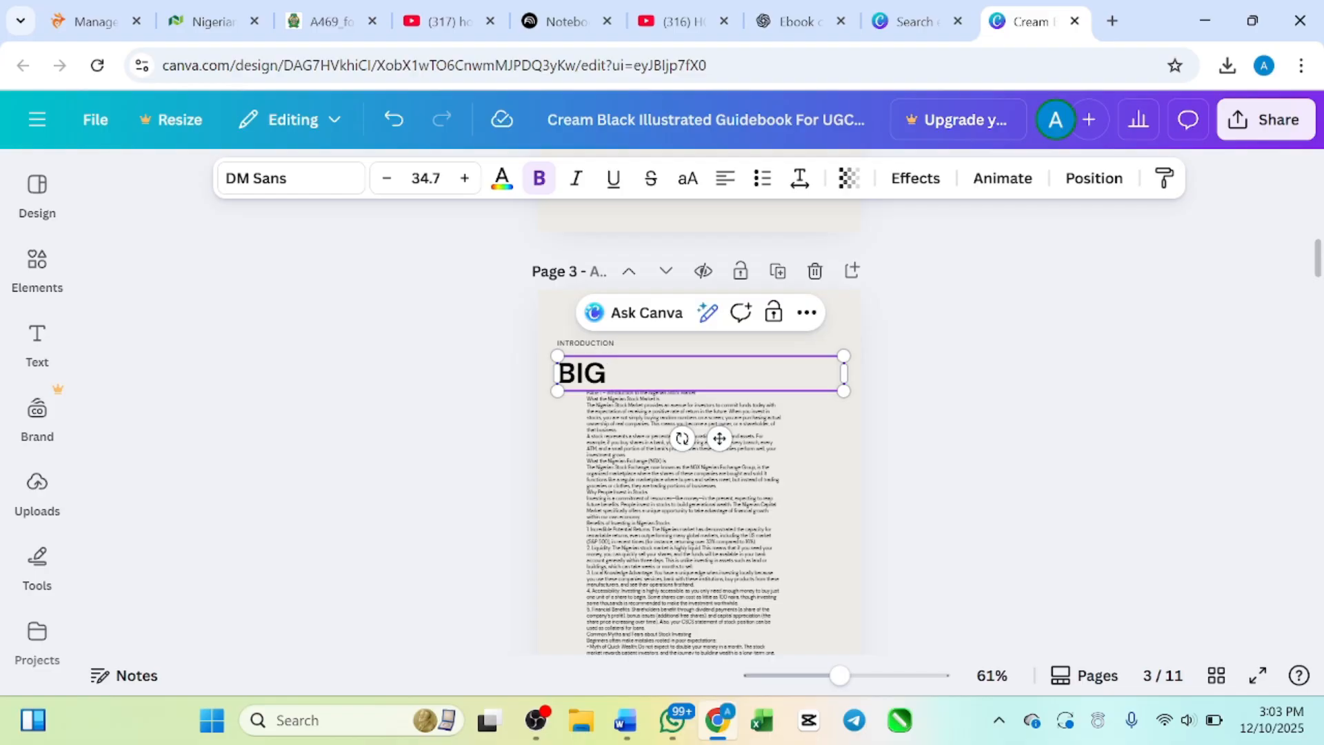
text(JOHNAB)
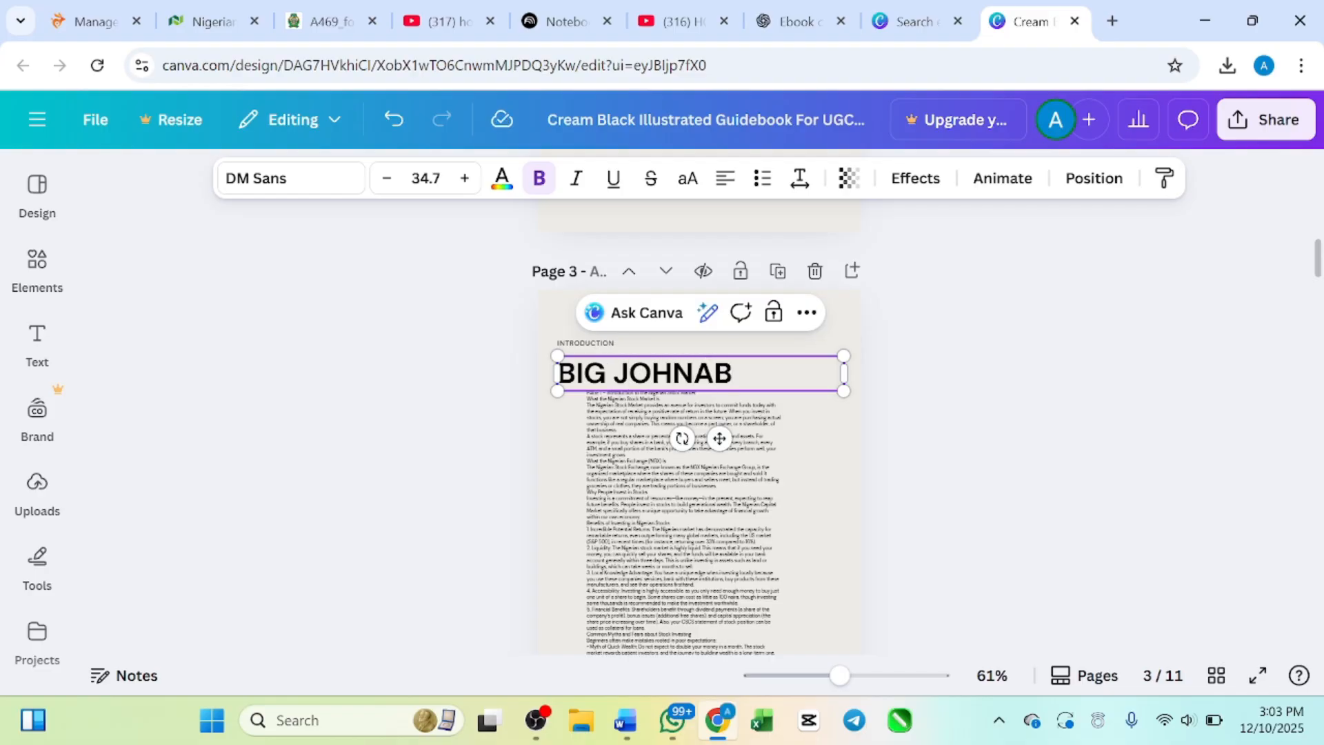
key(shift+Left)
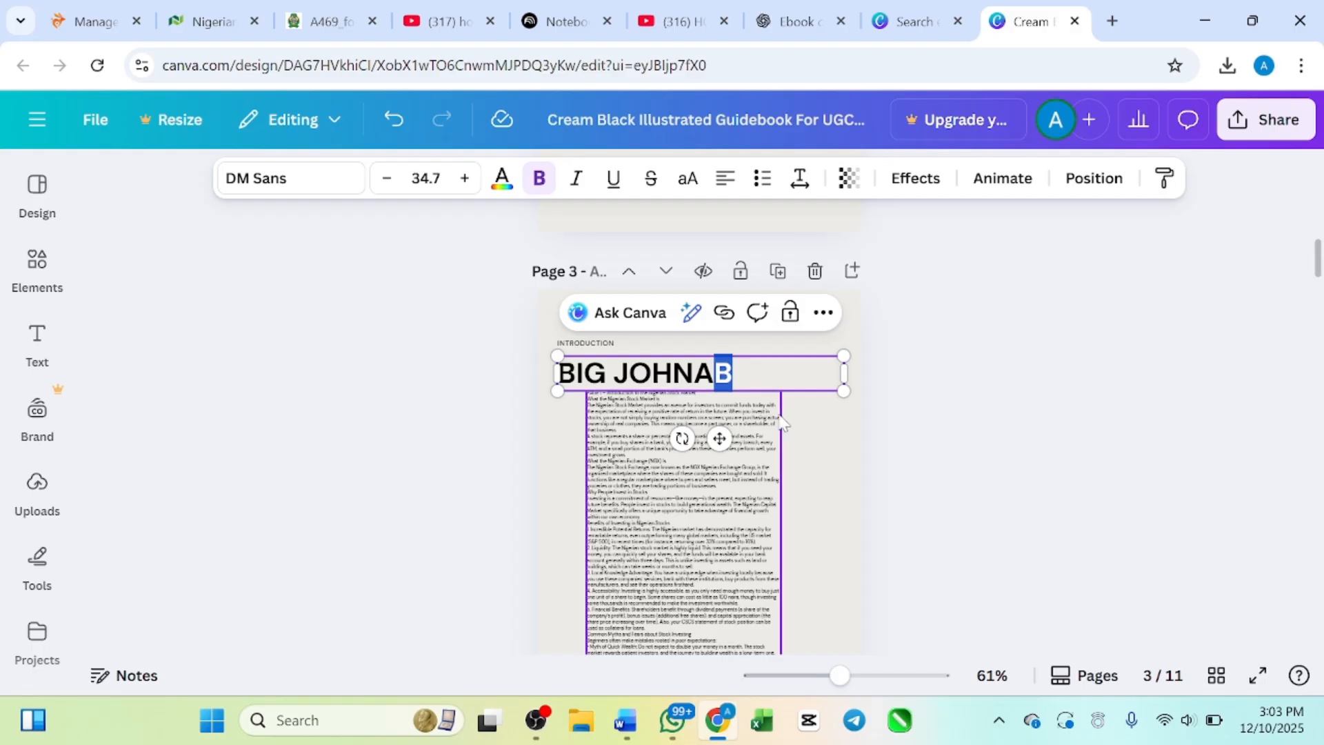
click(780, 417)
Step: Move the page heading right so its left edge lines up with the introduction text
click(722, 384)
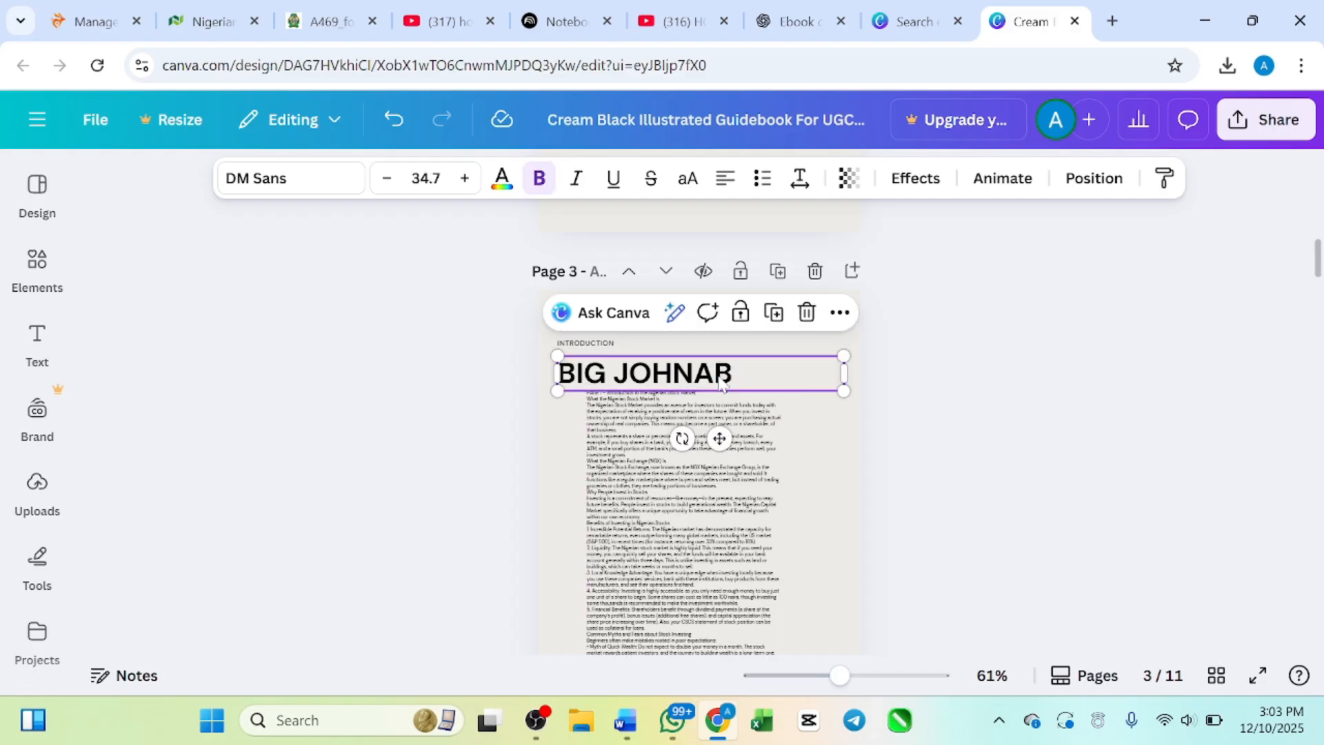
drag(721, 385, 753, 373)
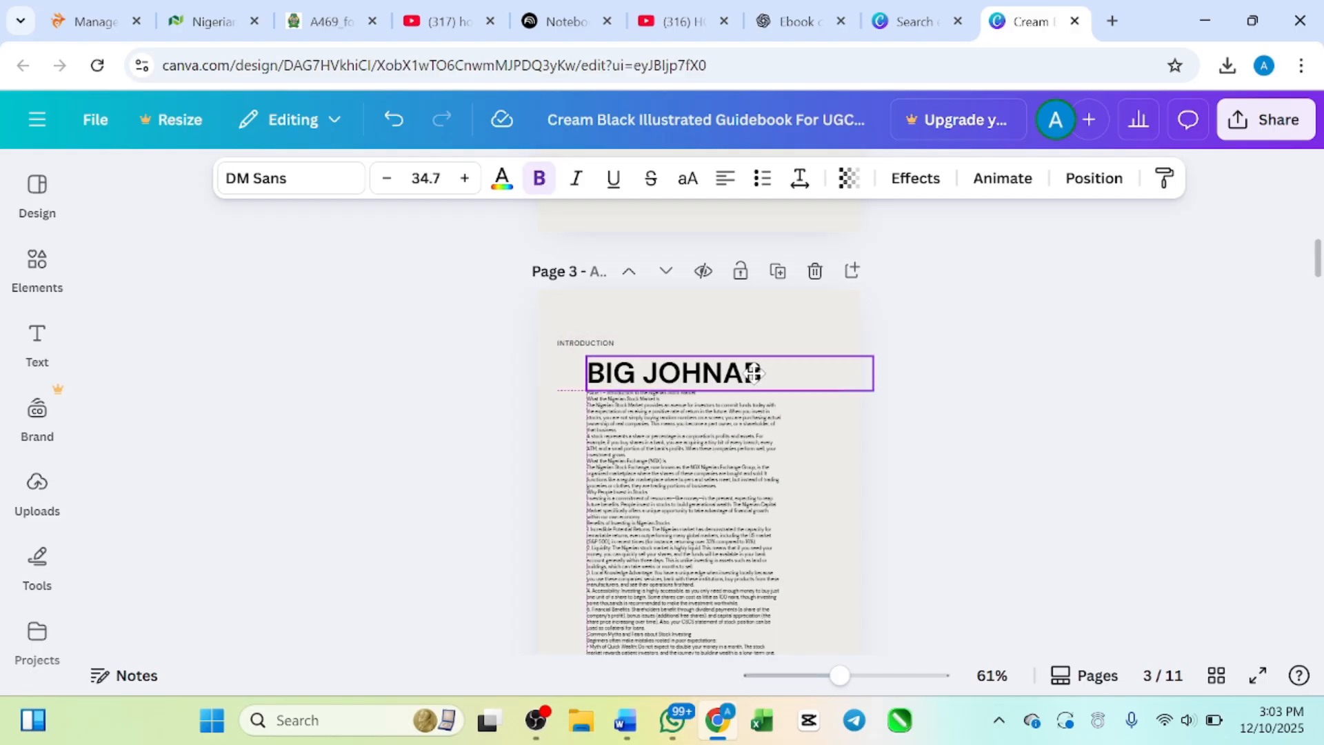
click(805, 452)
Step: Delete the small "INTRODUCTION" label above the page heading and select the heading
scroll(786, 455, down, 5)
scroll(770, 459, up, 5)
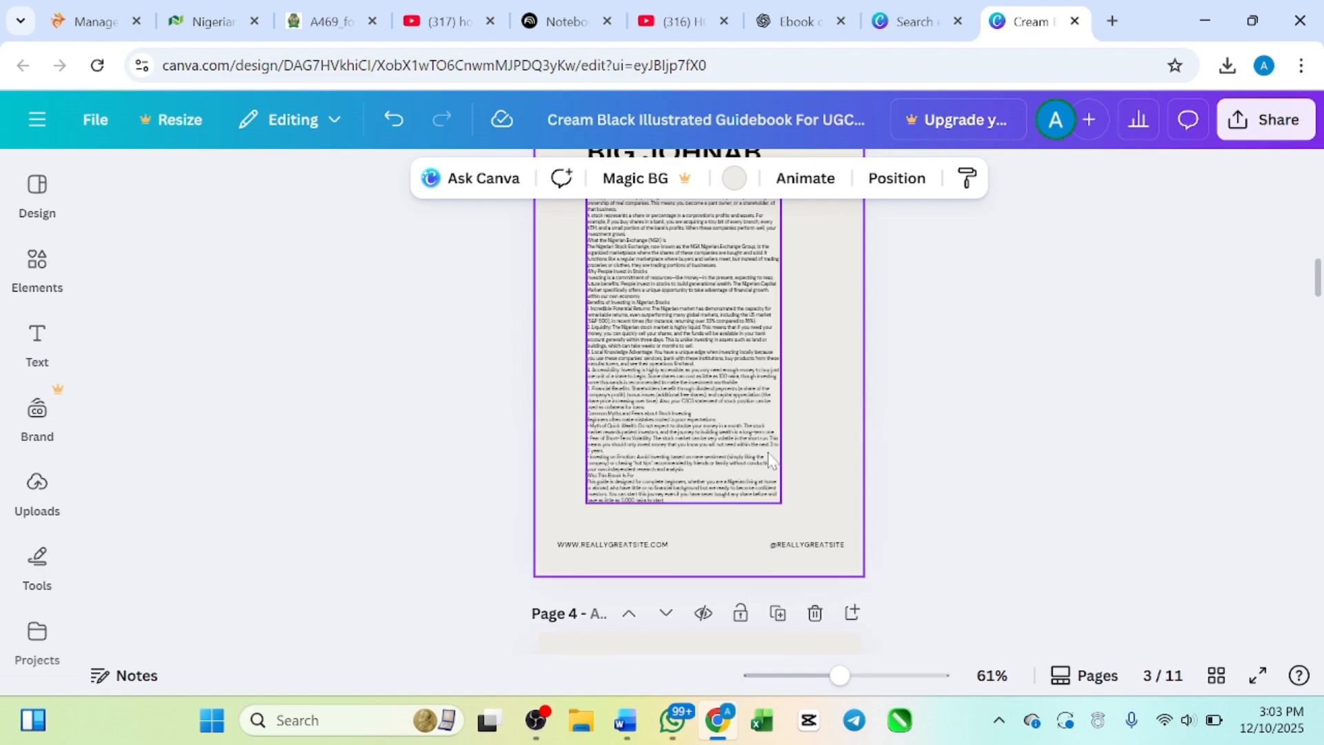
ctrl+scroll(770, 458, up, 3)
ctrl+scroll(770, 459, up, 3)
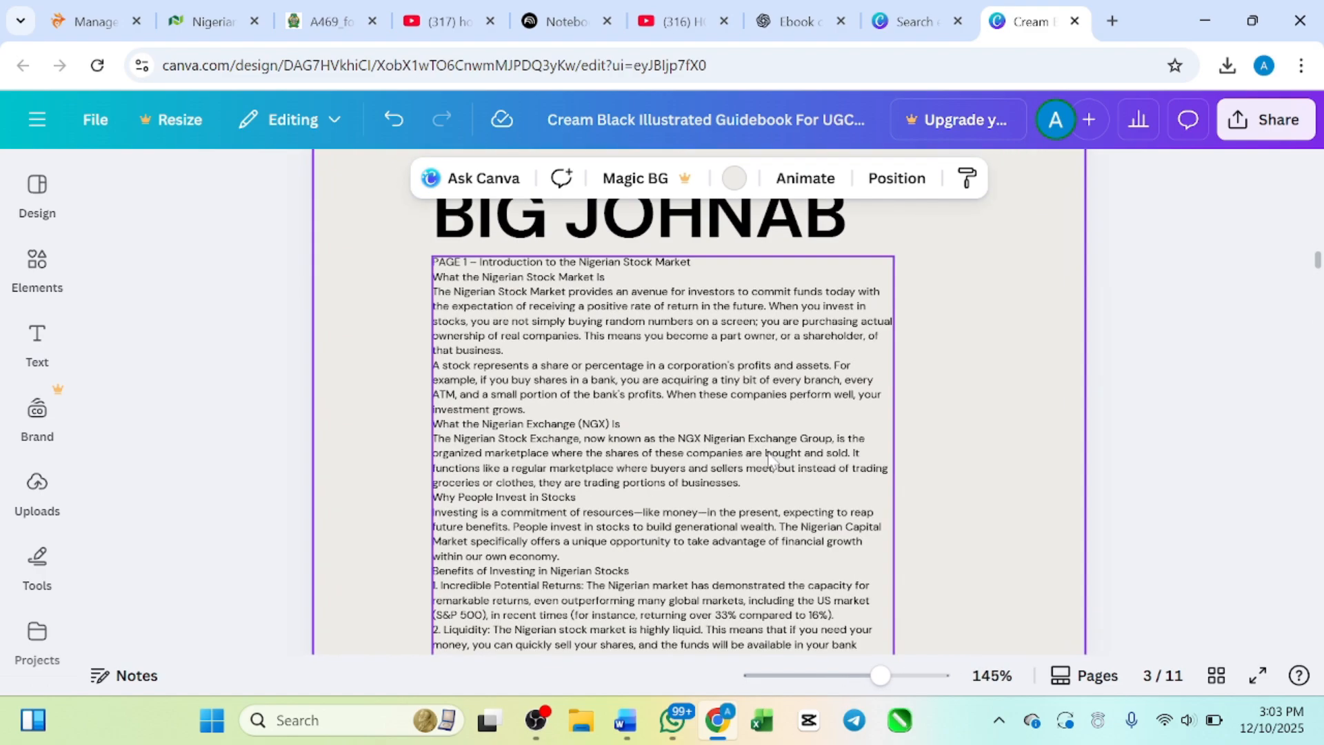
scroll(770, 459, up, 1)
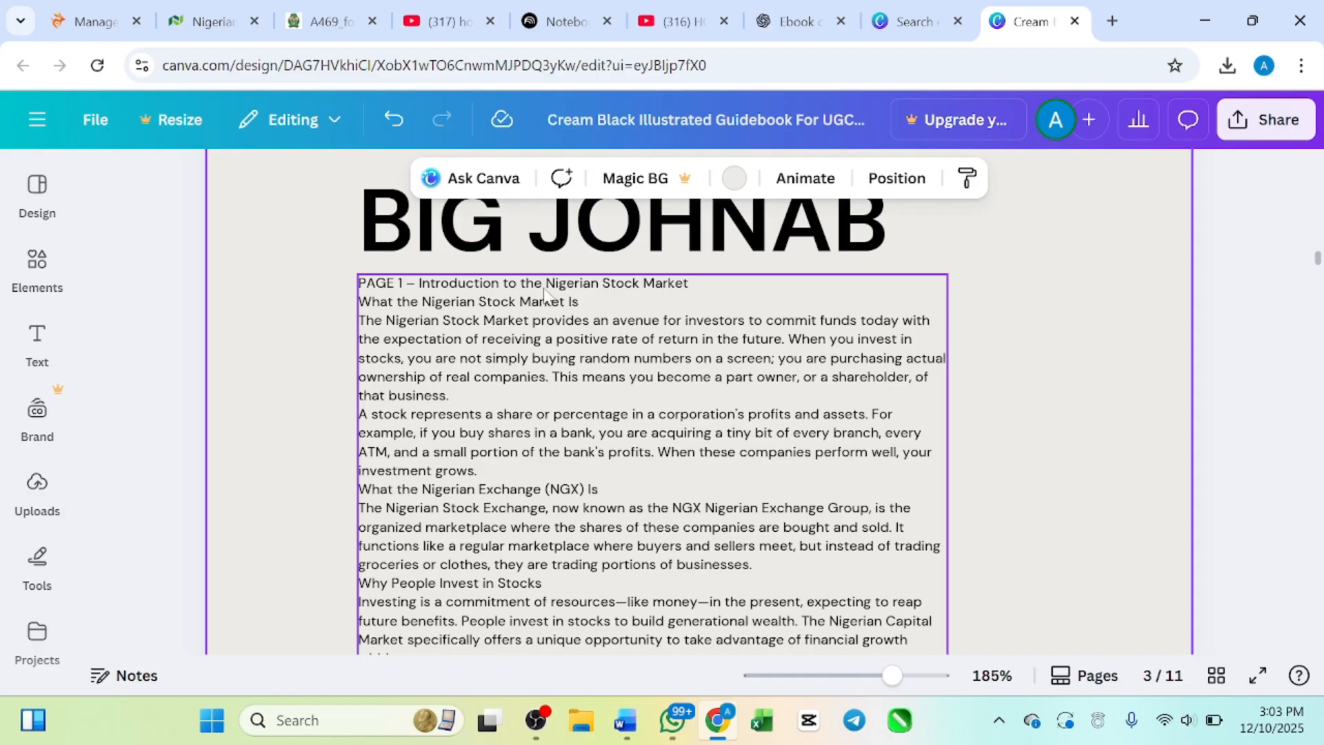
scroll(586, 296, up, 1)
click(645, 297)
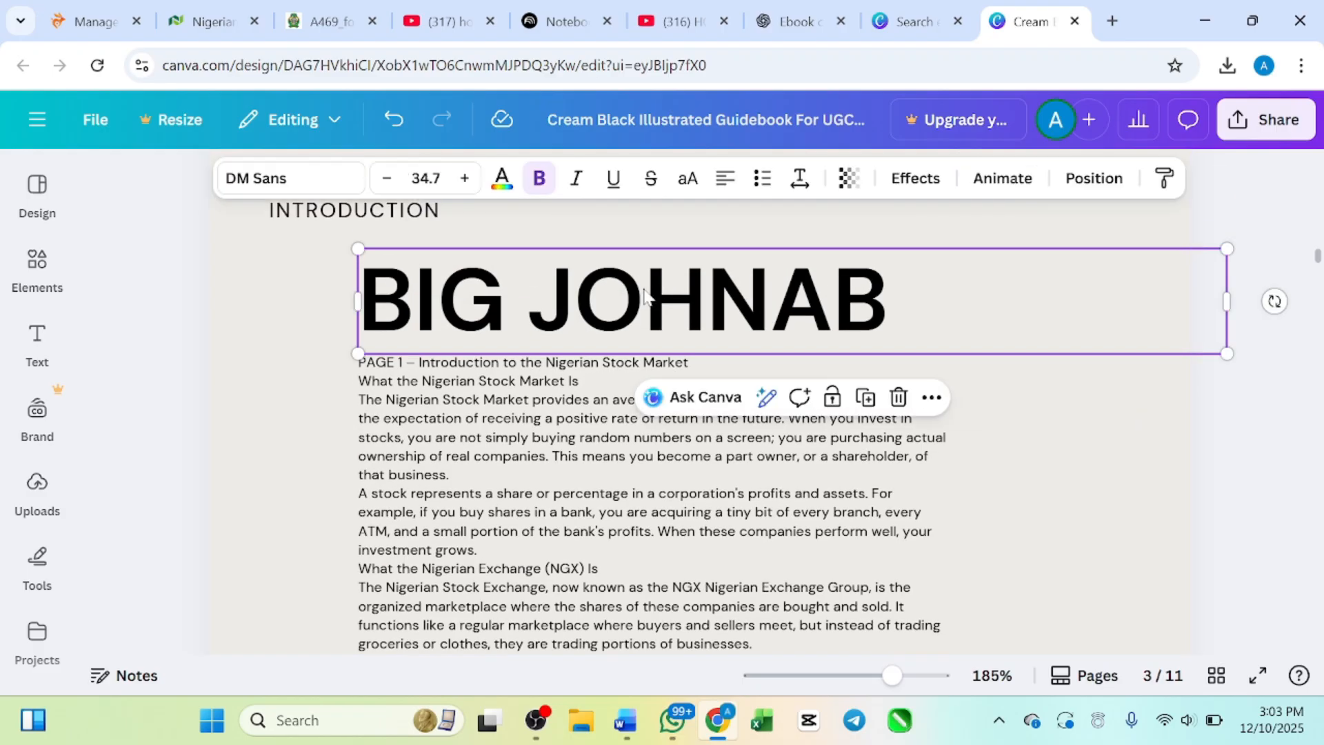
click(450, 213)
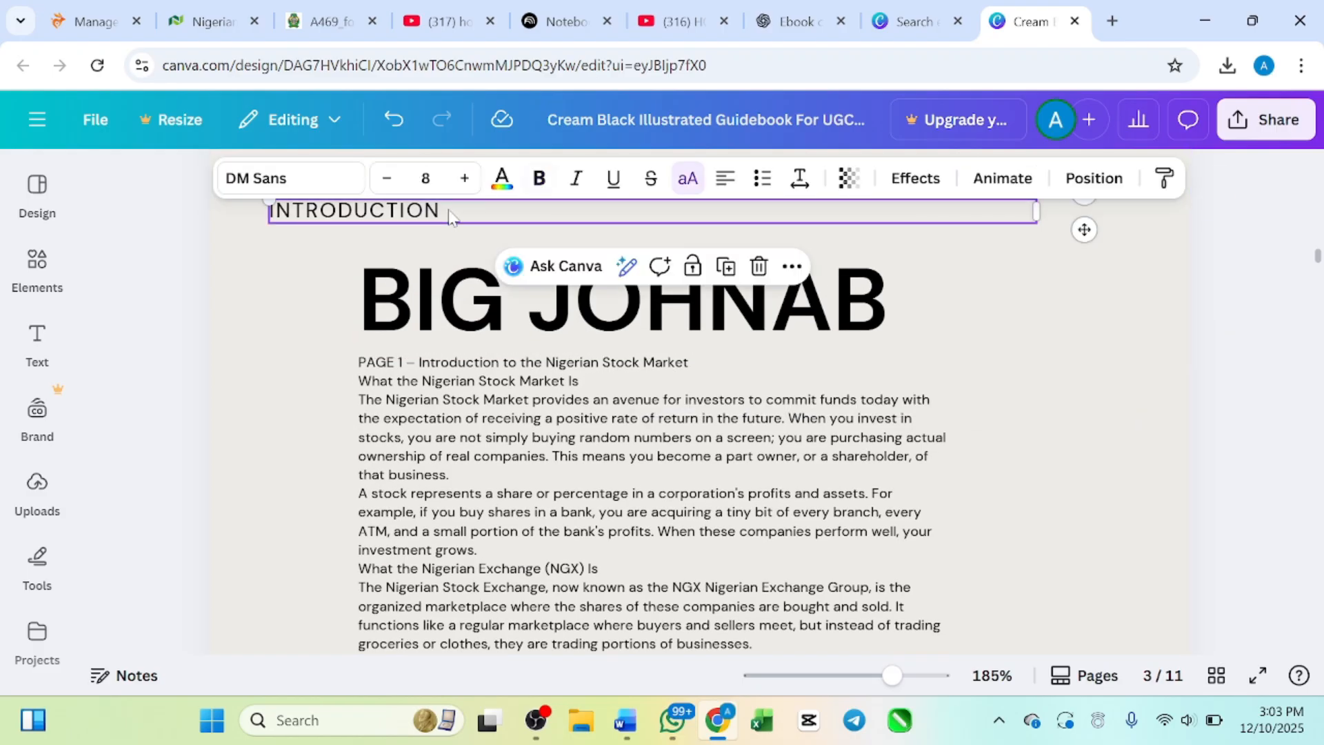
key(Delete)
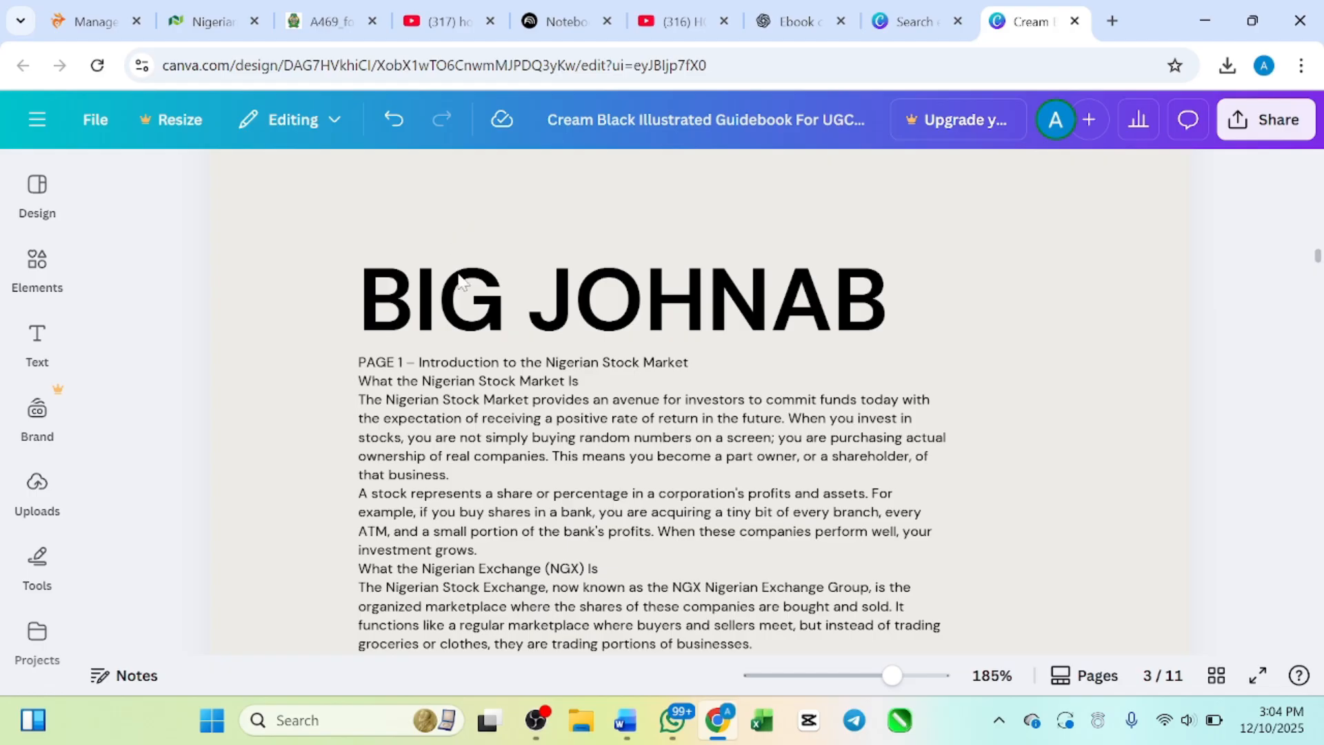
click(483, 303)
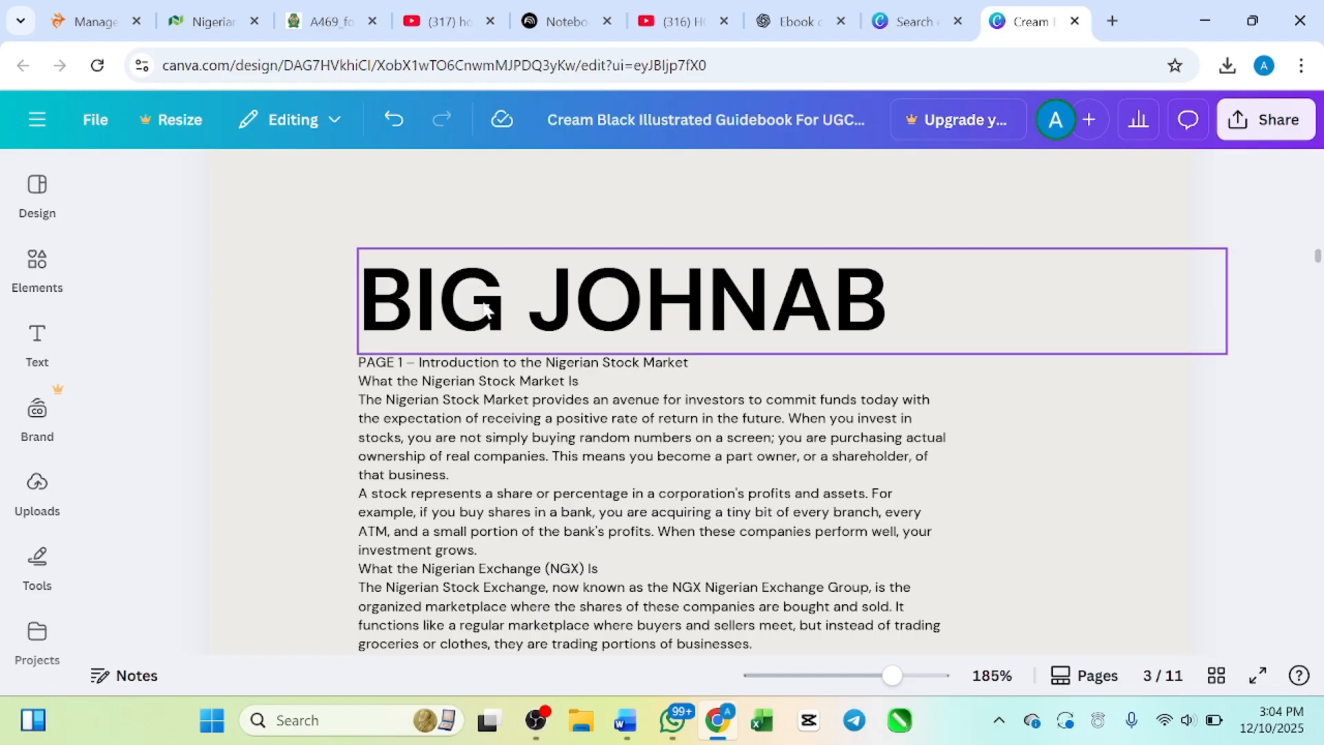
Step: Erase the author's-name heading above the introduction text on page 3 completely
click(487, 372)
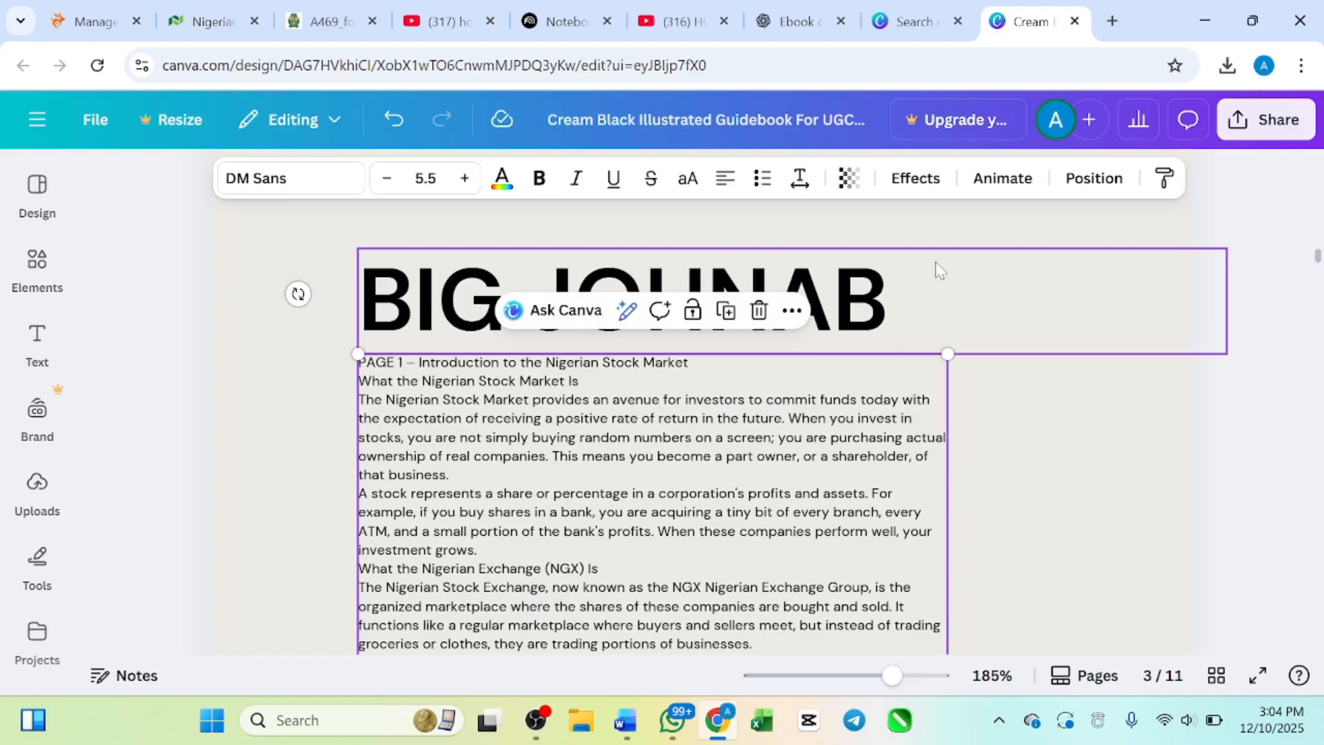
click(911, 284)
click(912, 284)
key(BackSpace)
key(BackSpace)
key(BackSpace)
key(BackSpace)
key(BackSpace)
key(BackSpace)
key(BackSpace)
key(BackSpace)
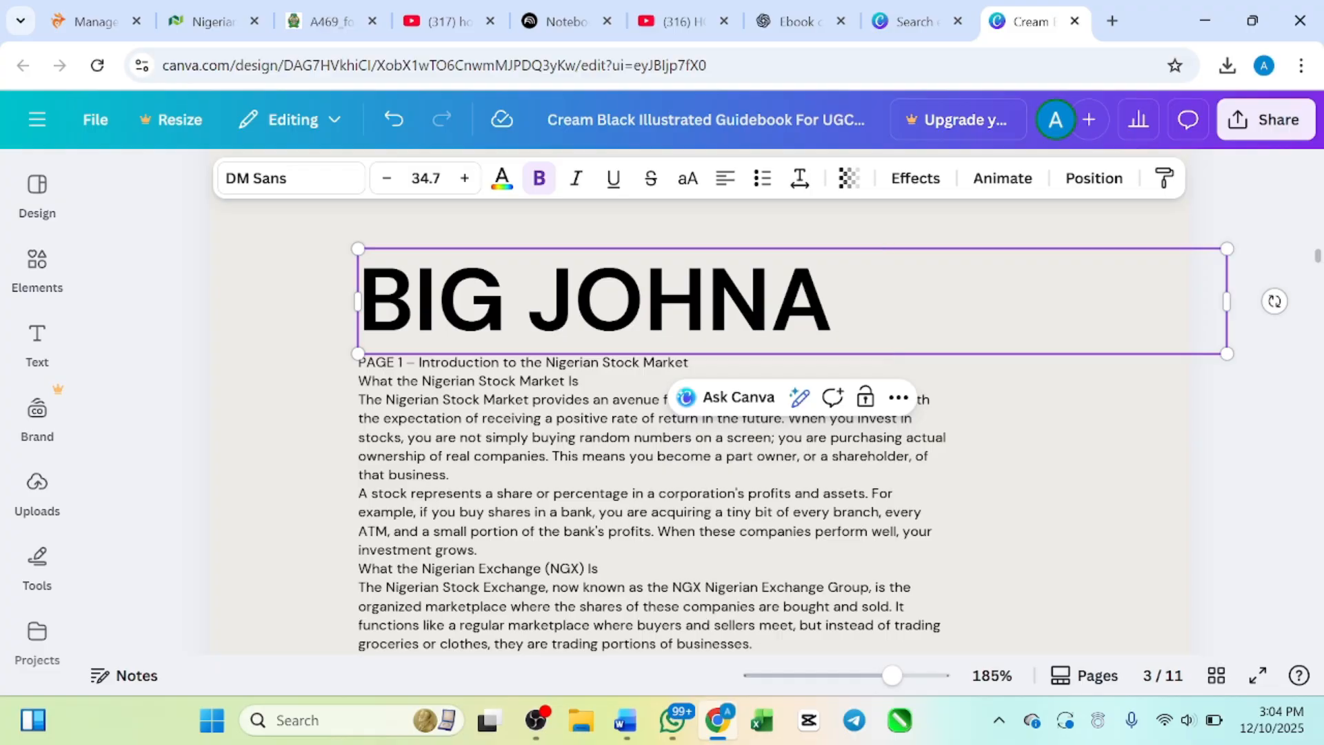
key(BackSpace)
key(BackSpace)
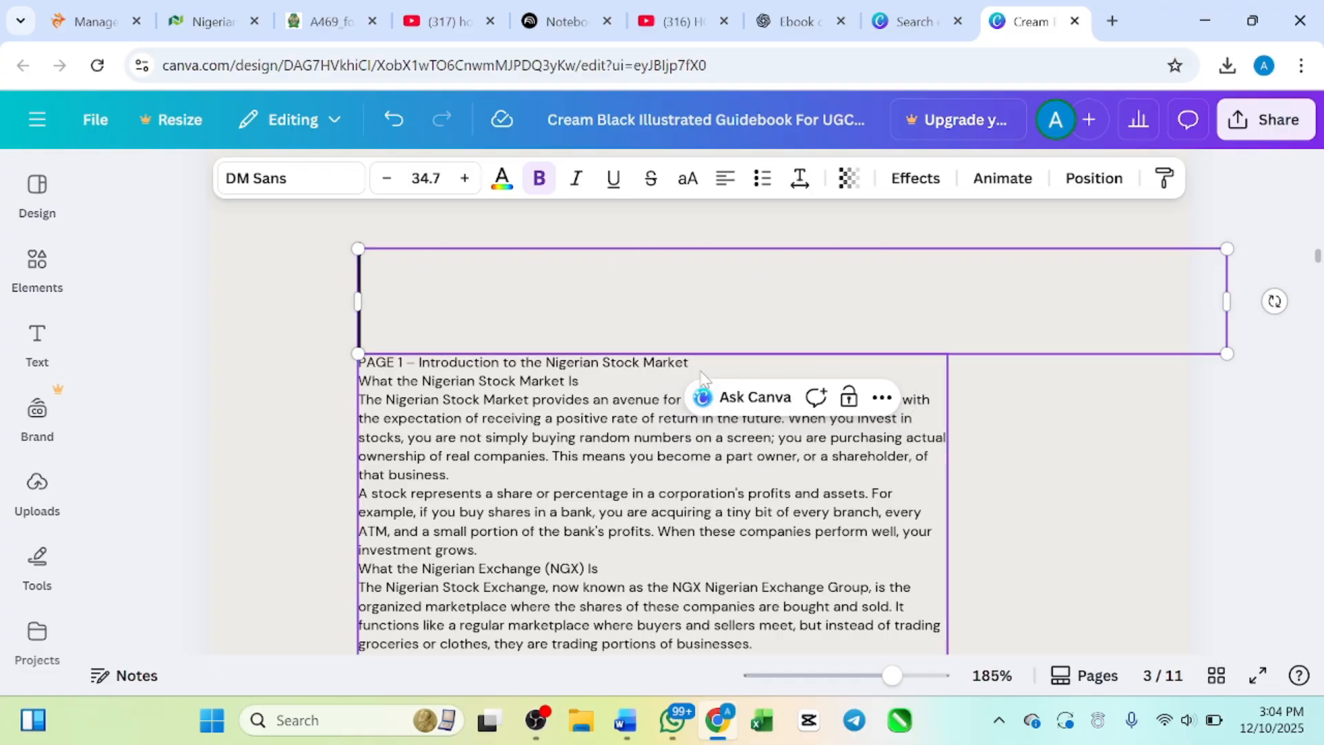
click(672, 360)
click(659, 364)
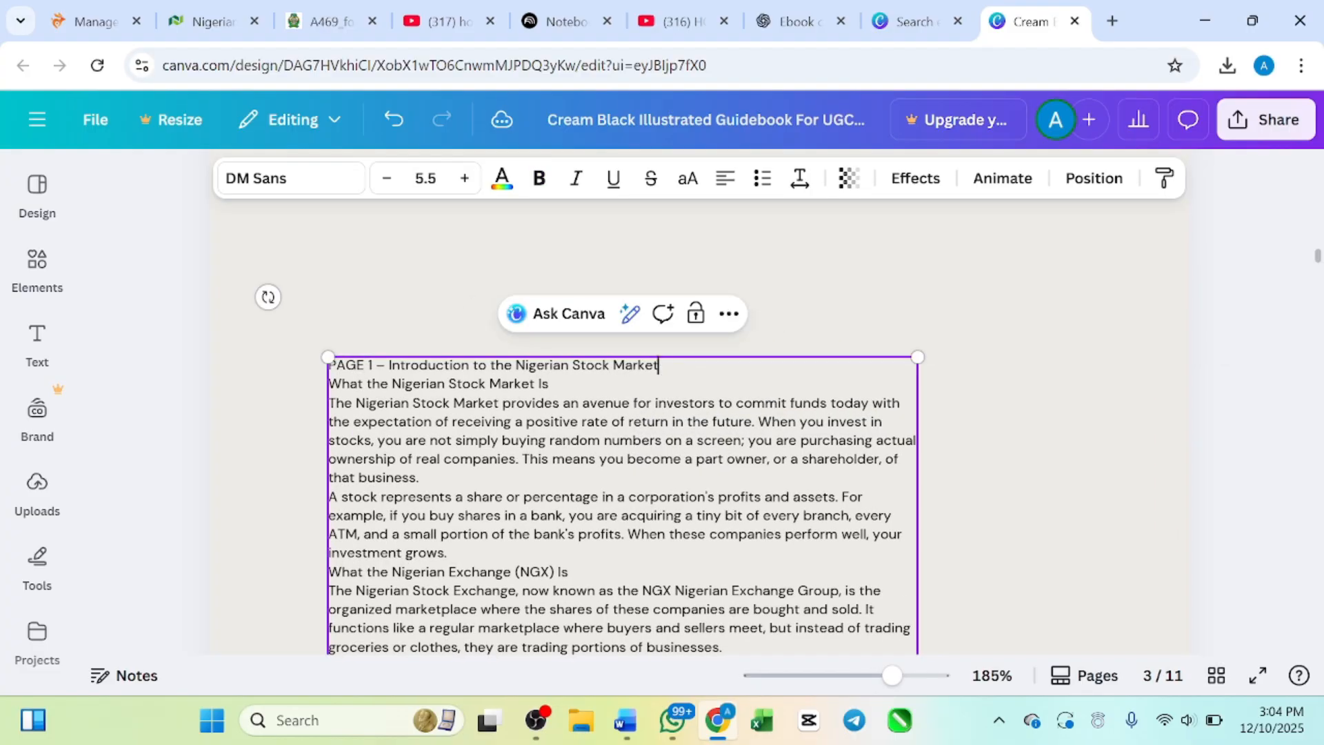
drag(683, 381, 694, 346)
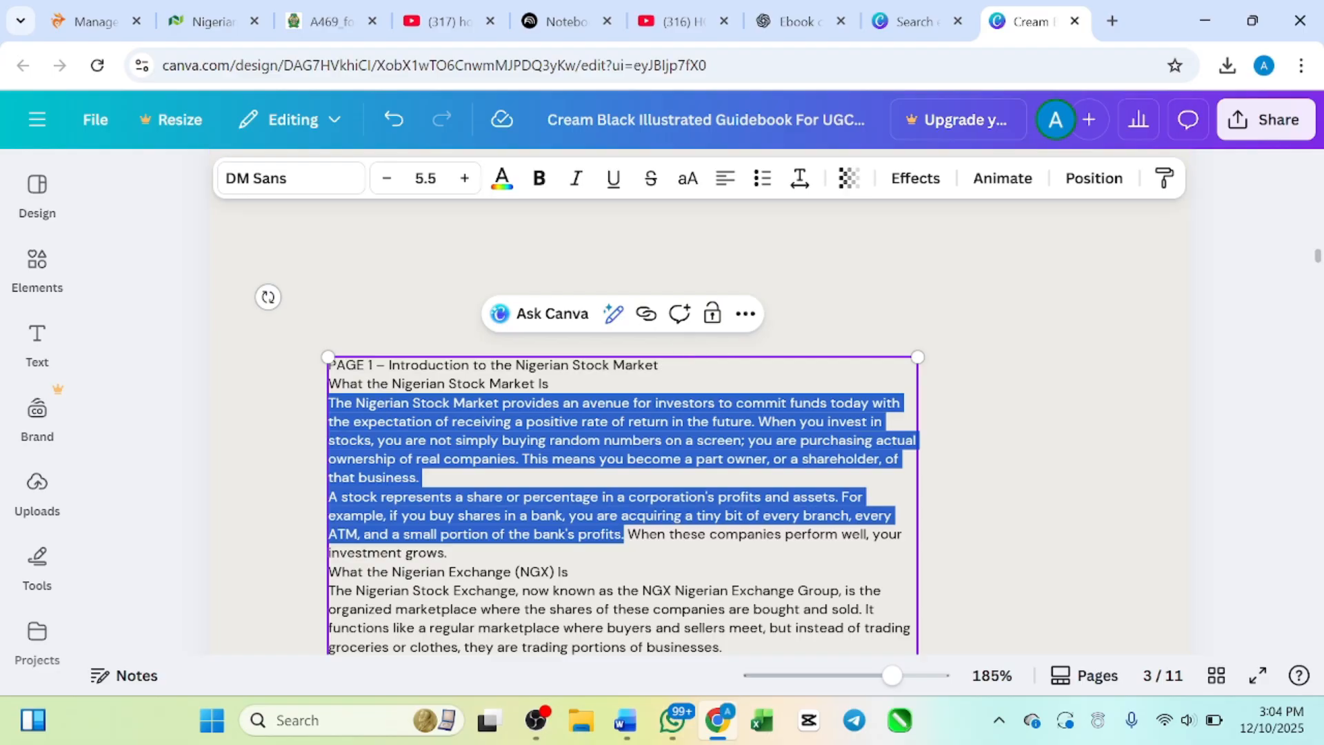
click(683, 383)
key(shift+Home)
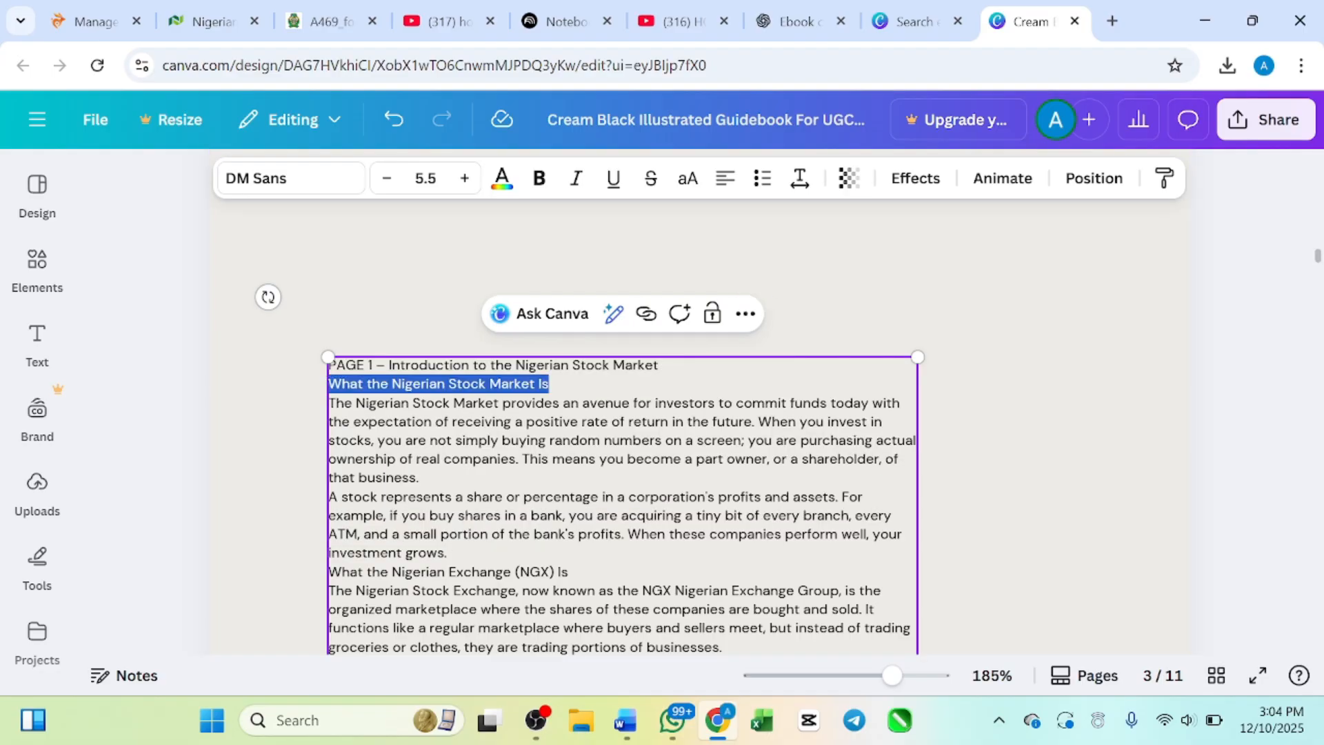
click(863, 267)
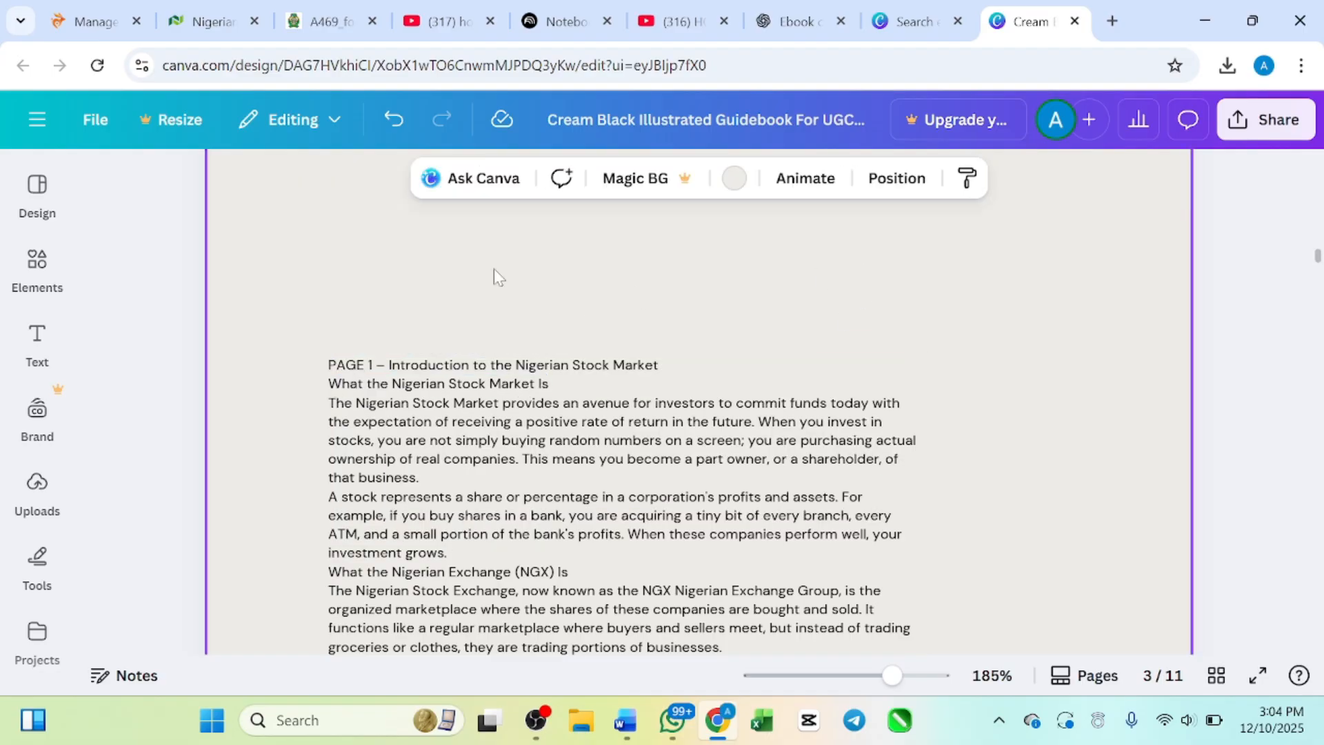
Step: Move the introduction text box on page 3 slightly right, closer to the page centre
click(487, 365)
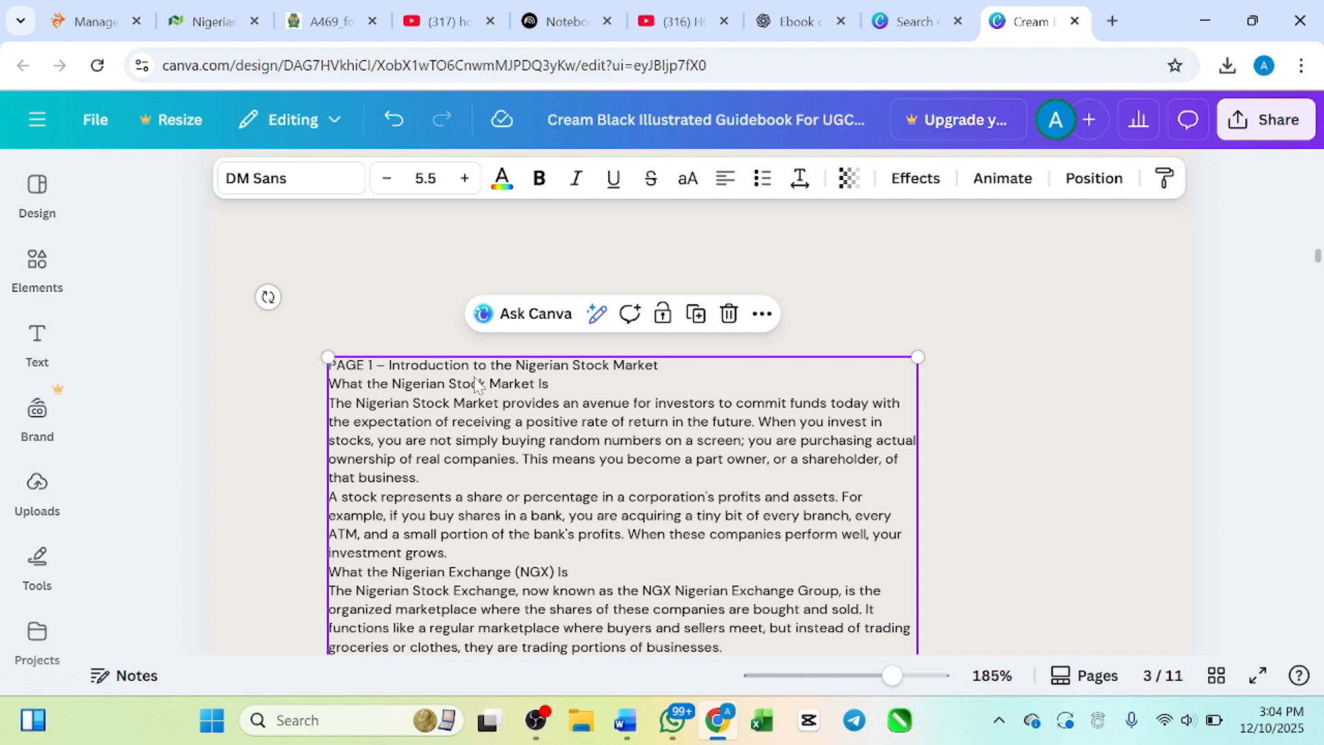
drag(478, 385, 501, 300)
scroll(498, 293, up, 4)
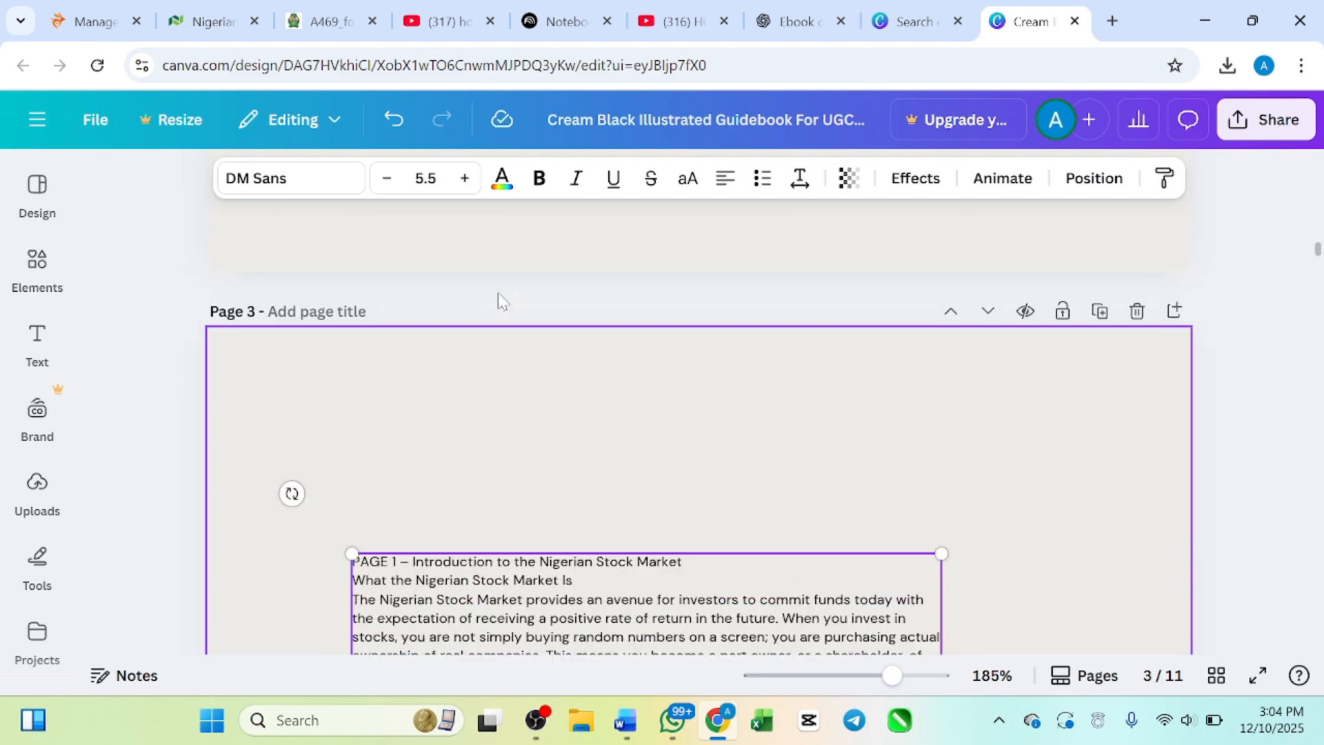
scroll(498, 292, up, 1)
scroll(498, 447, down, 2)
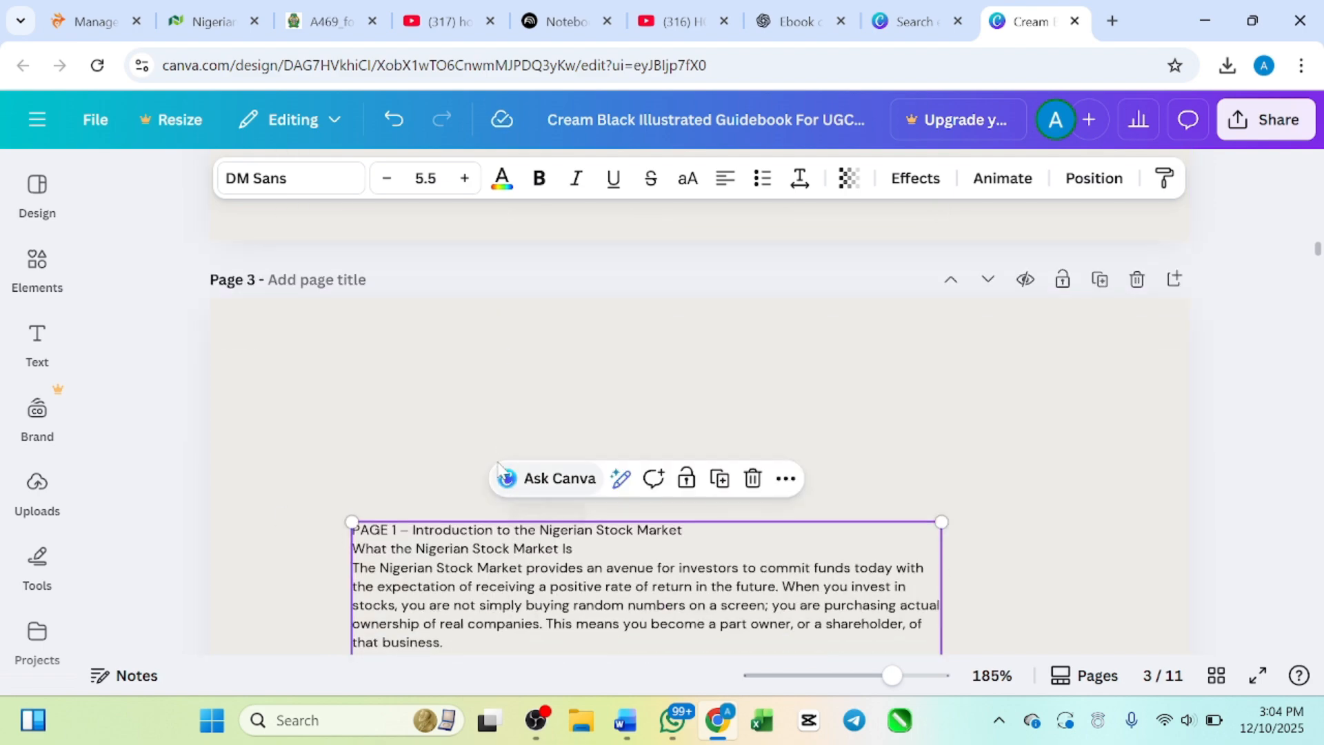
click(434, 459)
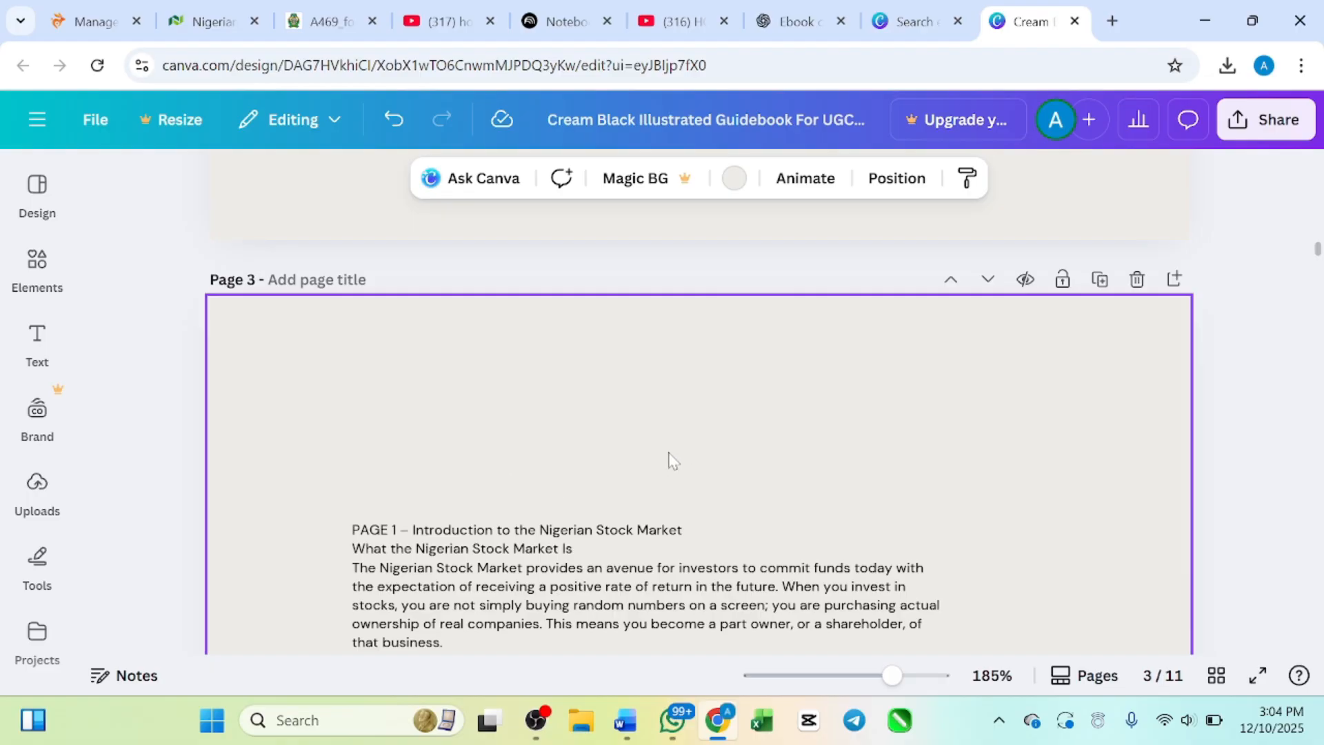
Step: Copy the words "Introduction to the Nigerian Stock Market" from the first line of page 3's body text
scroll(668, 453, down, 1)
scroll(668, 453, up, 3)
scroll(668, 453, down, 11)
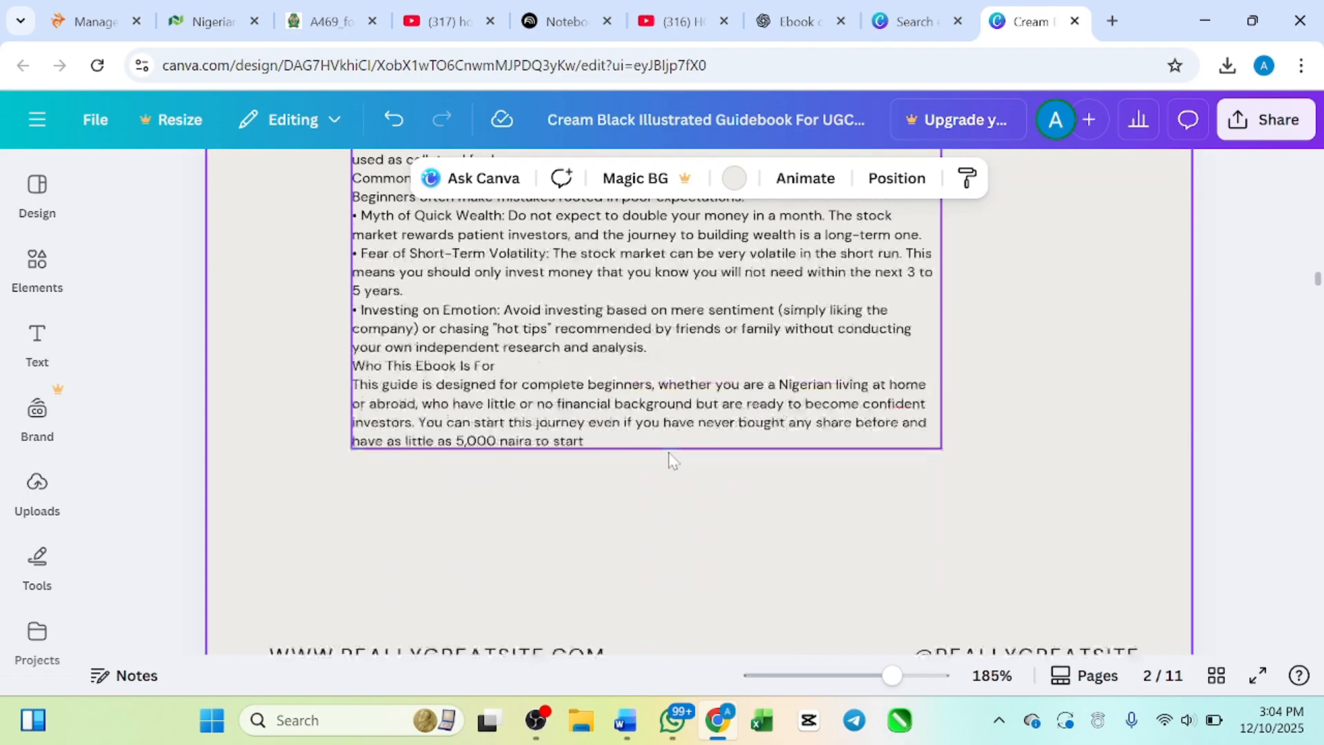
scroll(670, 456, up, 6)
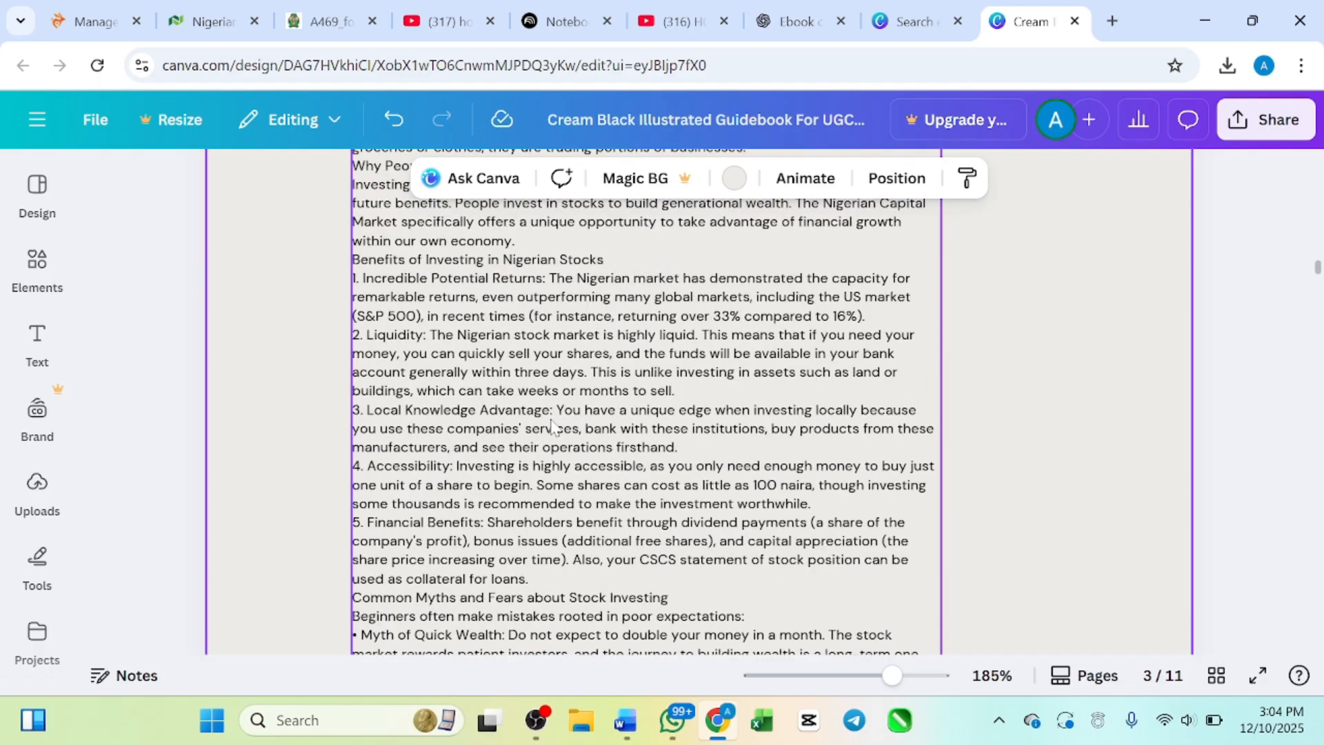
scroll(551, 424, up, 10)
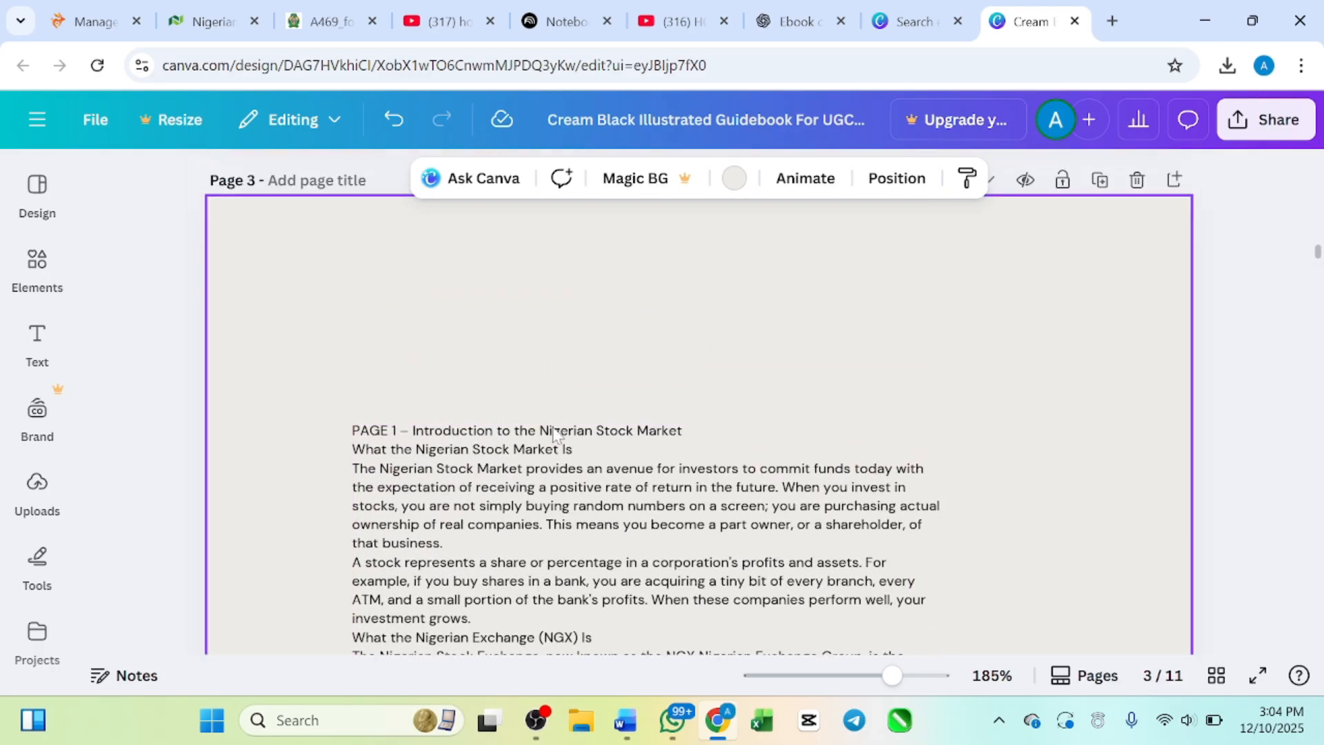
drag(410, 430, 682, 430)
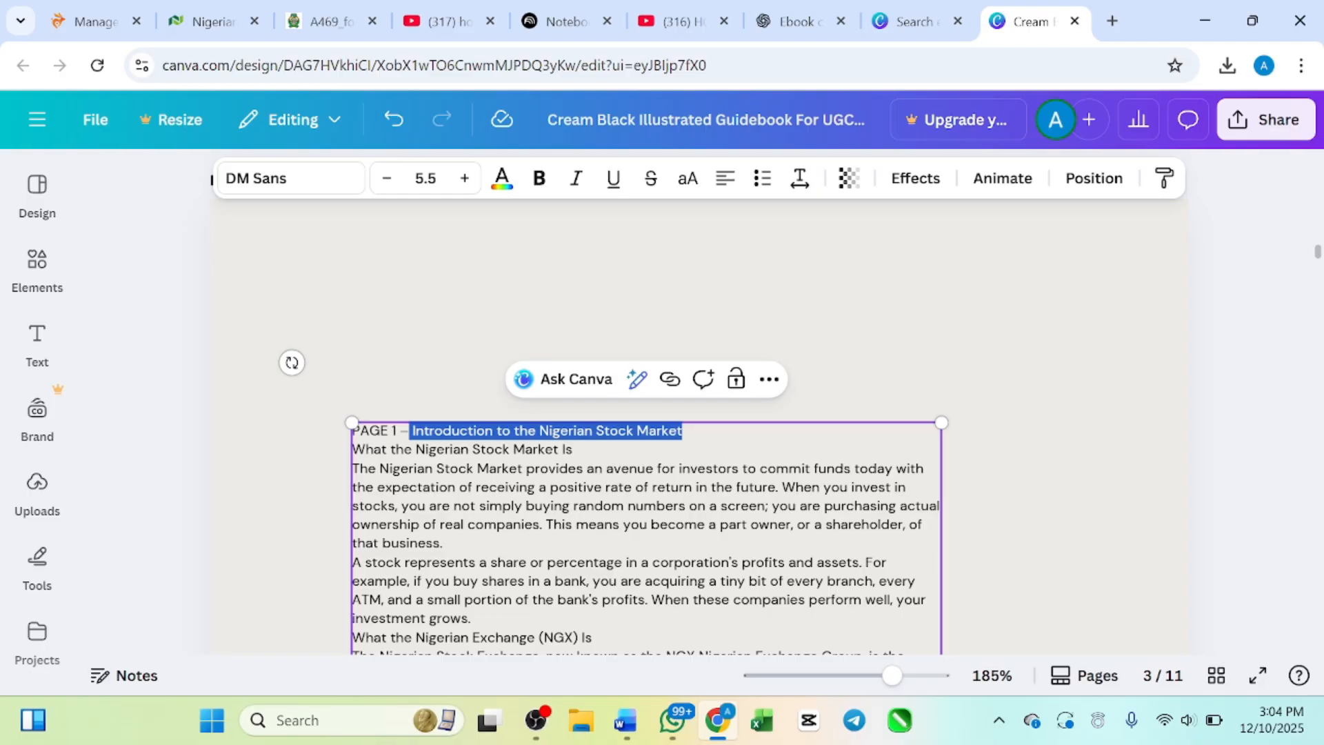
right_click(667, 439)
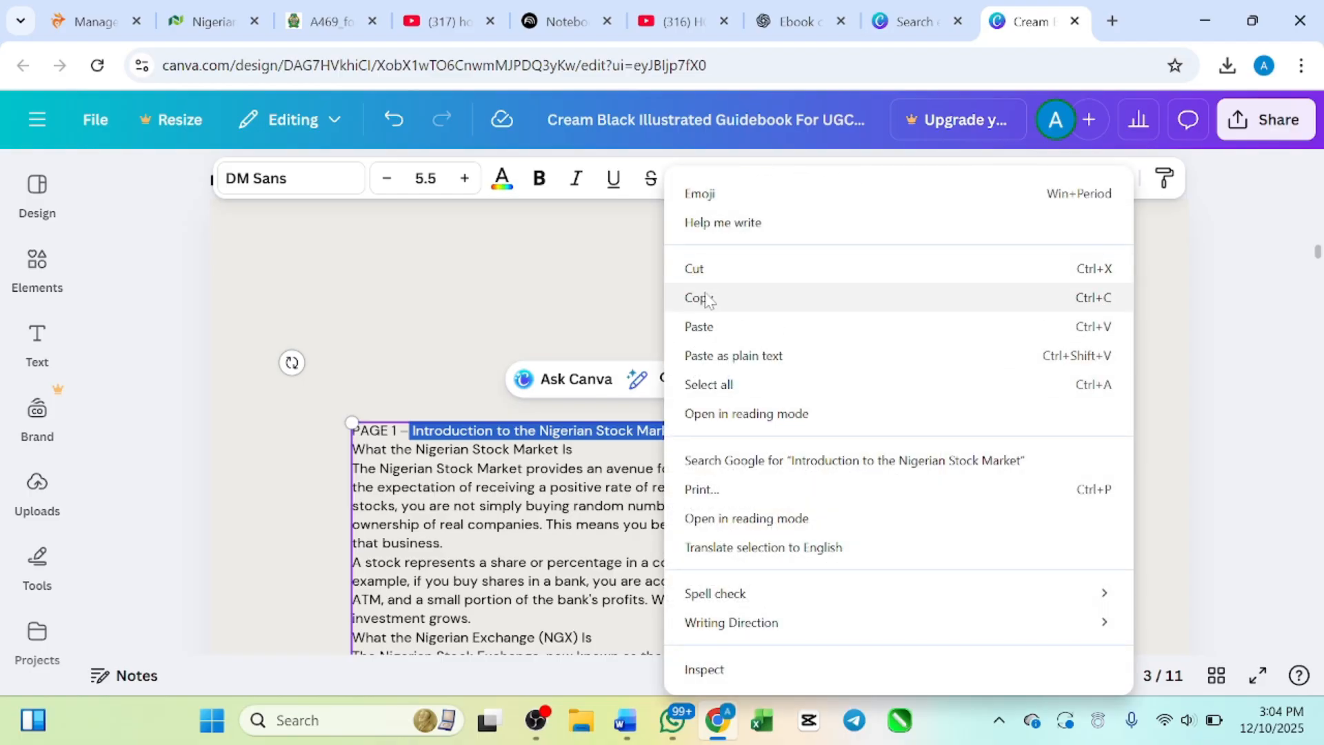
click(705, 297)
click(573, 314)
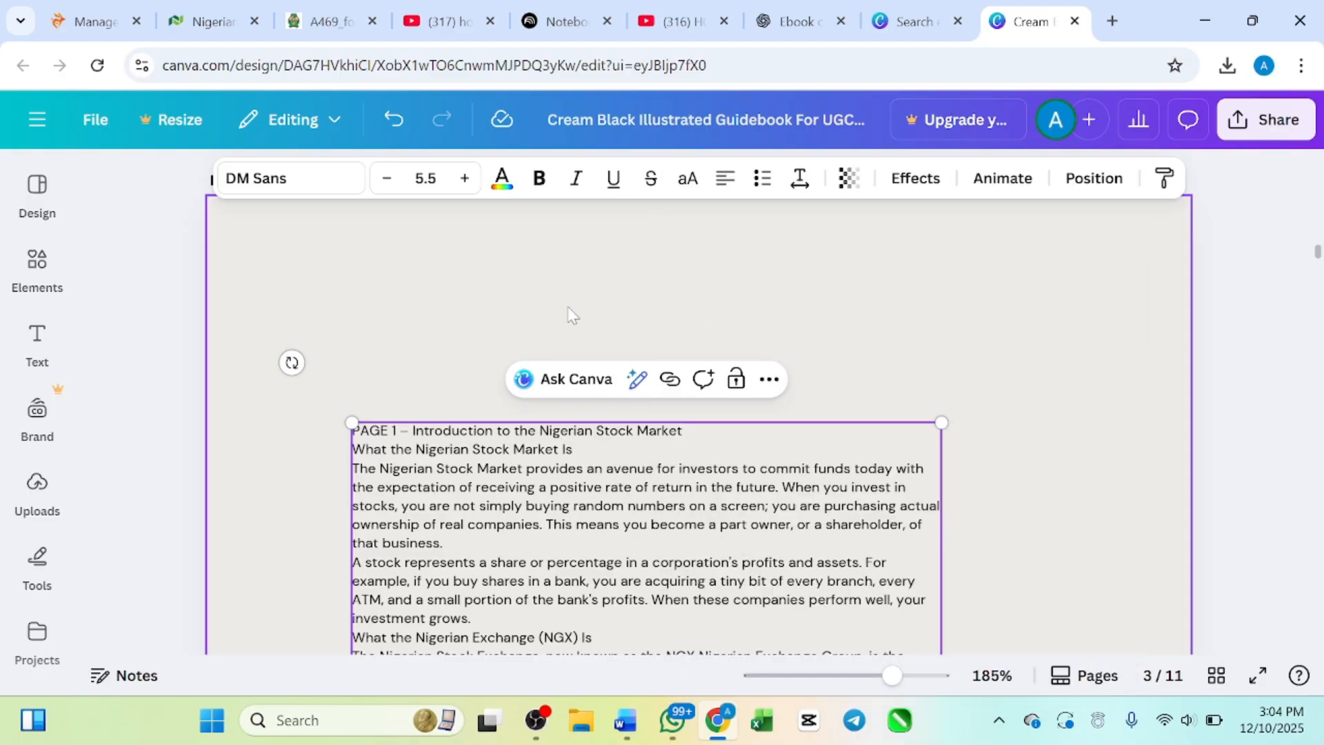
Step: Paste the copied title as a separate text element on page 3 and place it above the introduction text
key(ctrl+v)
click(458, 360)
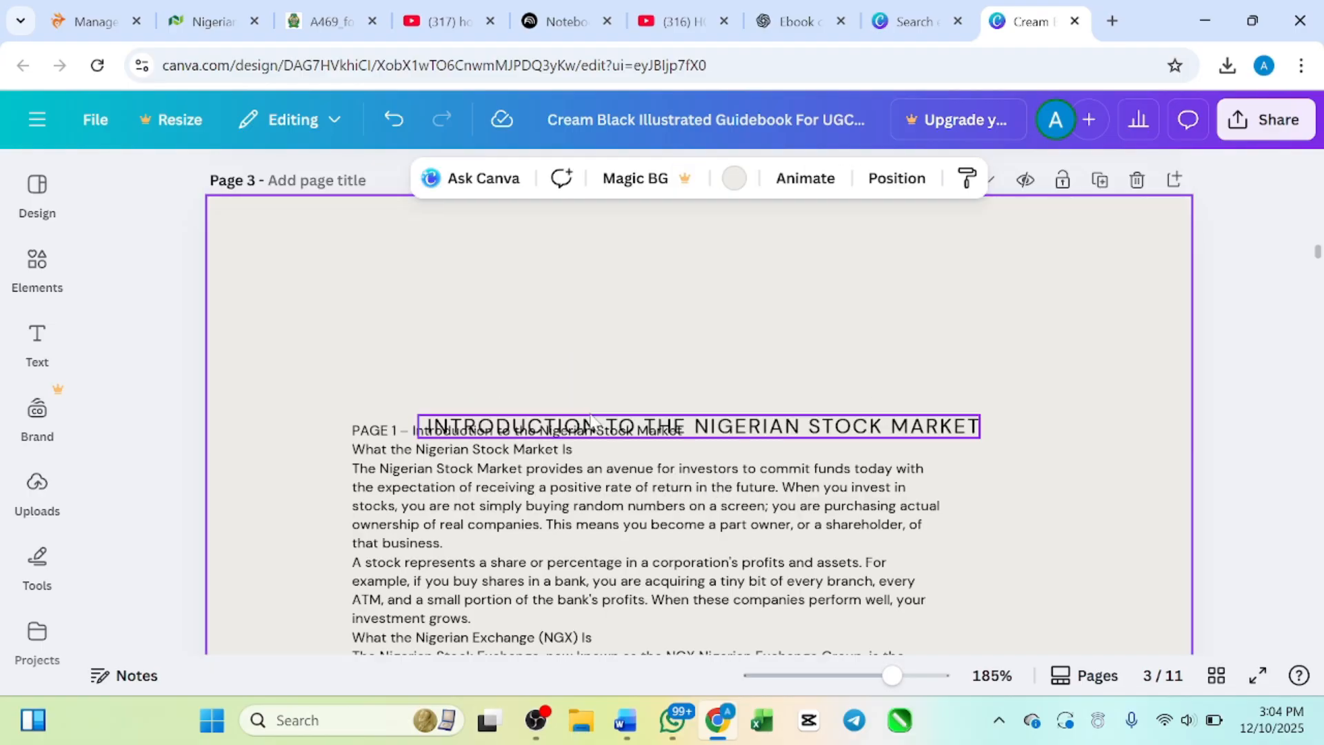
drag(705, 436, 647, 353)
click(575, 384)
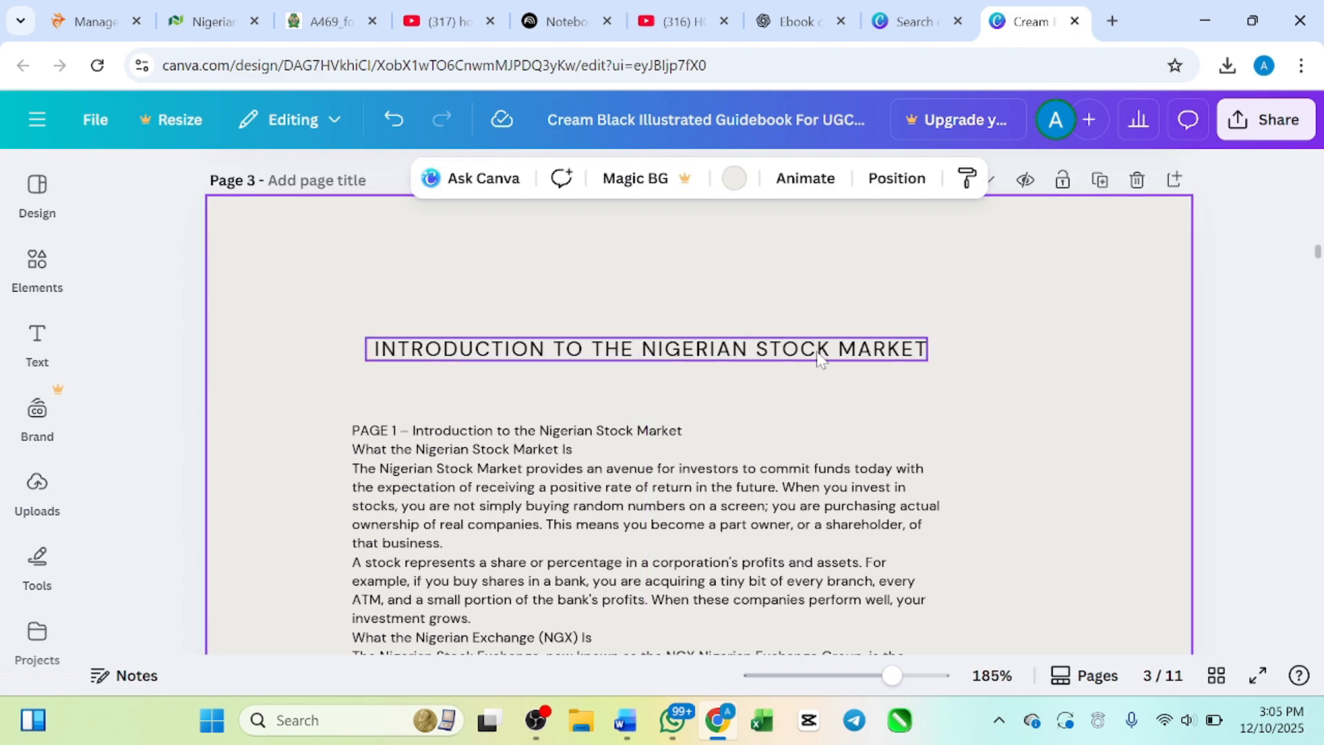
Step: Delete the duplicate "PAGE 1 – Introduction to the Nigerian Stock Market" line from the start of the body text
scroll(644, 466, down, 3)
scroll(648, 472, up, 3)
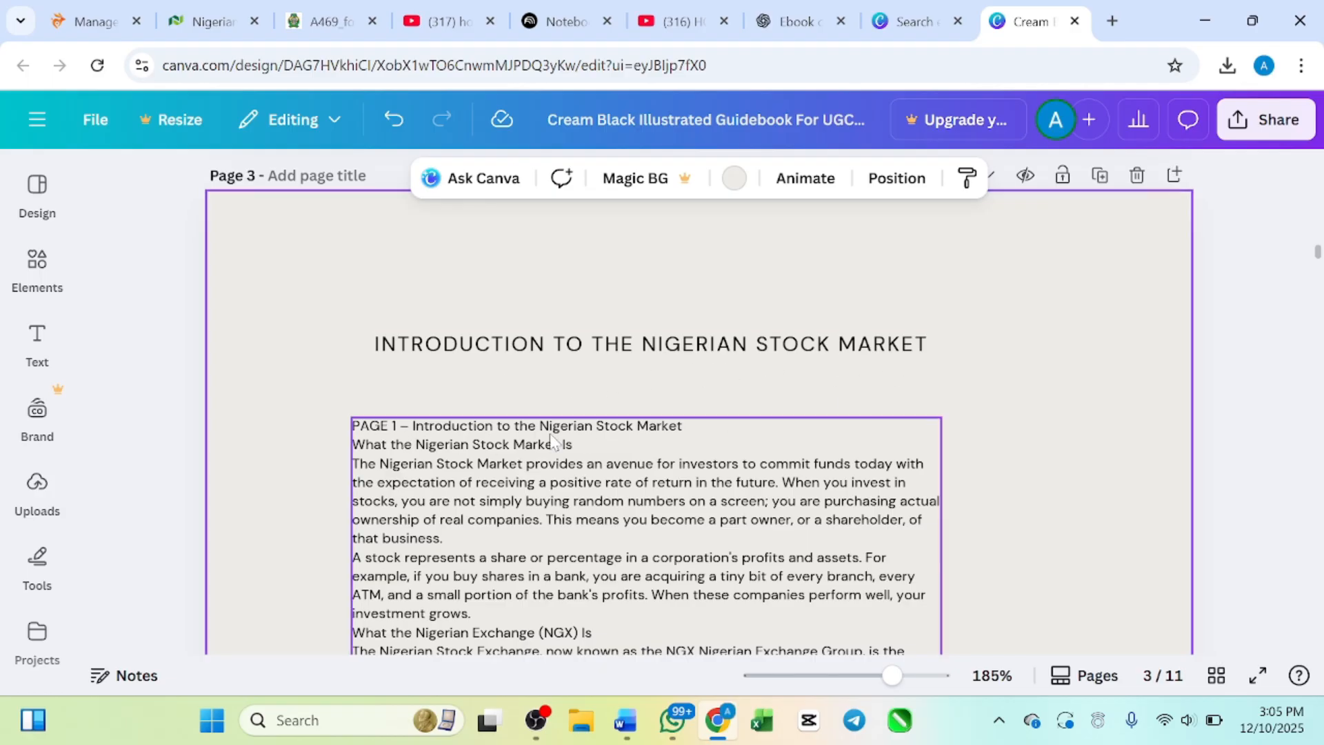
click(691, 433)
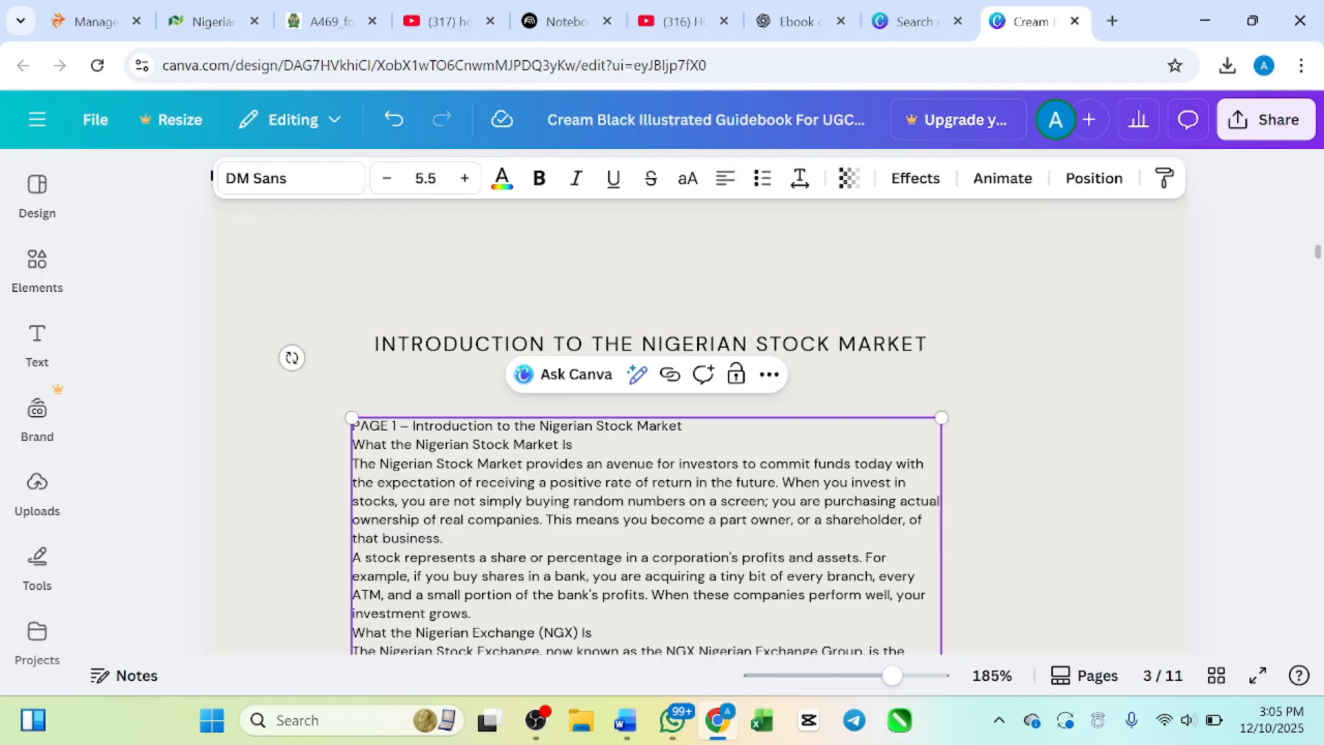
key(Delete)
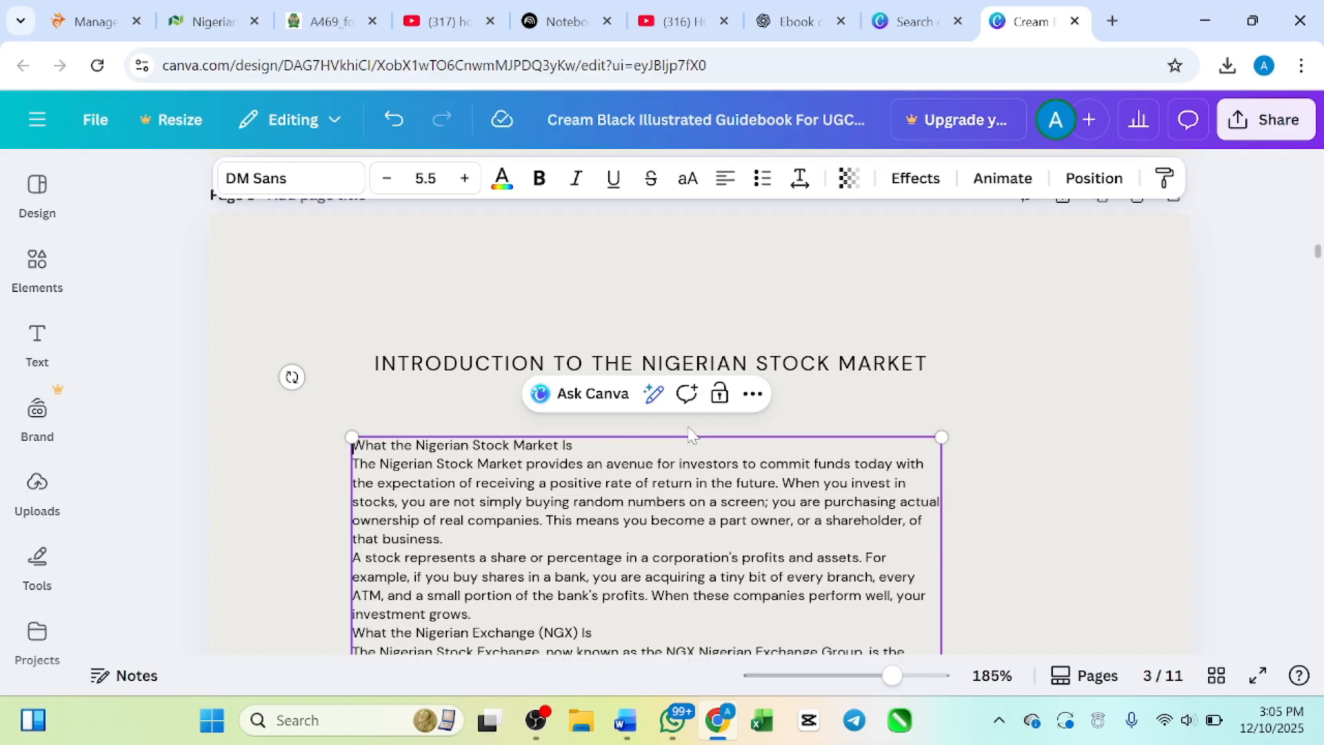
click(390, 409)
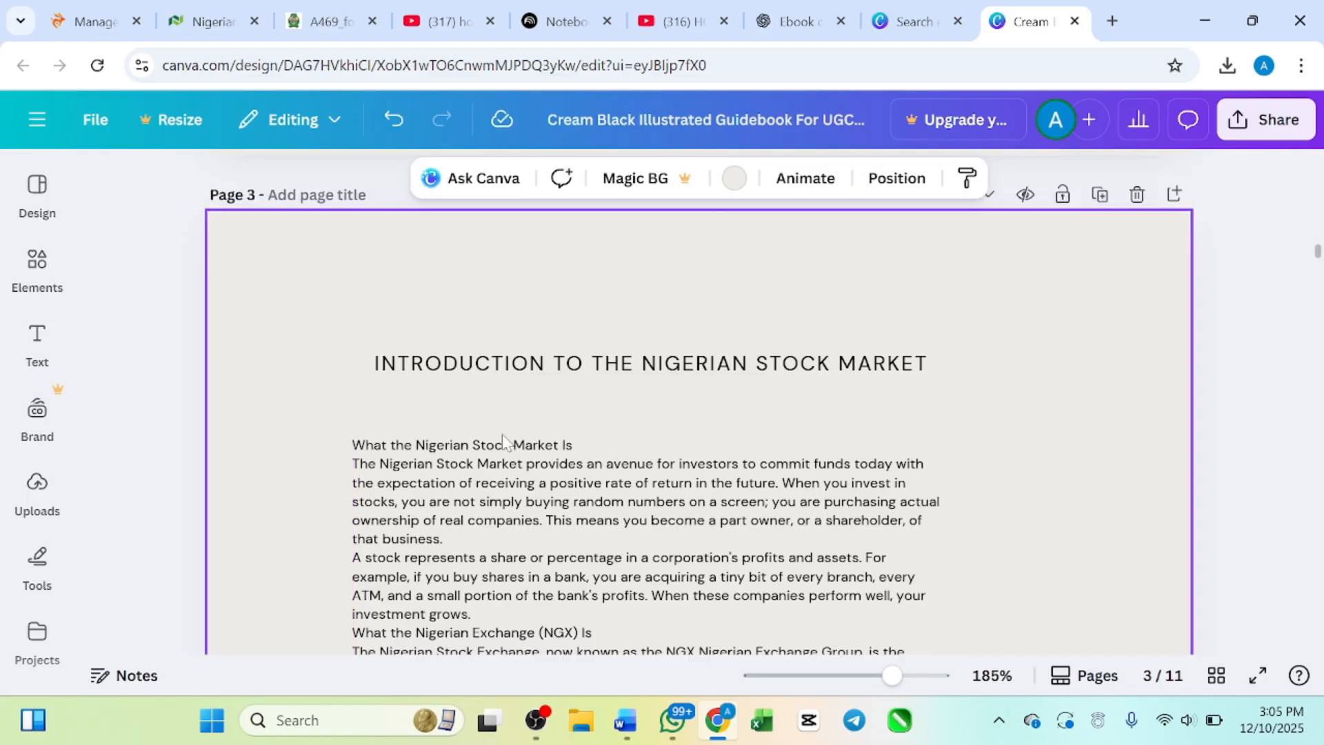
Step: Review the cover, contents and introduction pages at a reduced zoom of 74%
scroll(482, 441, down, 5)
scroll(544, 467, up, 8)
scroll(573, 536, down, 5)
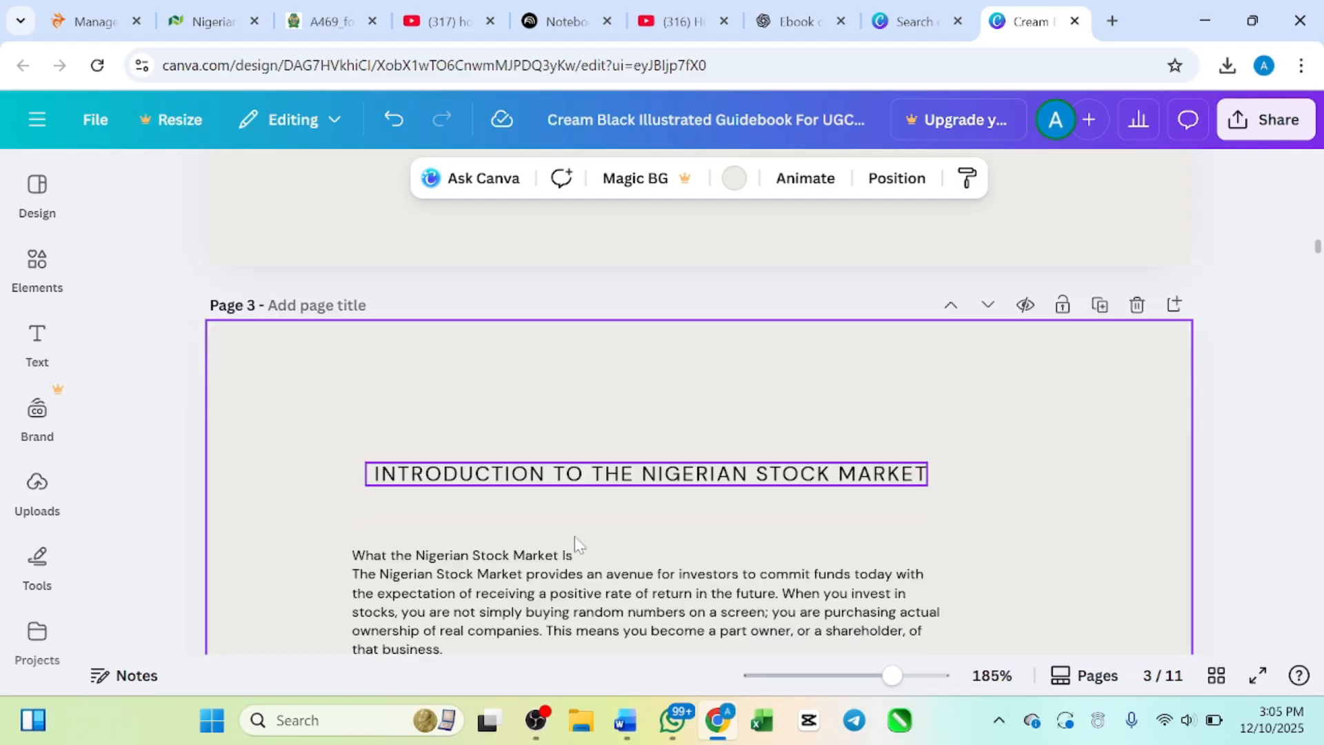
scroll(574, 537, up, 6)
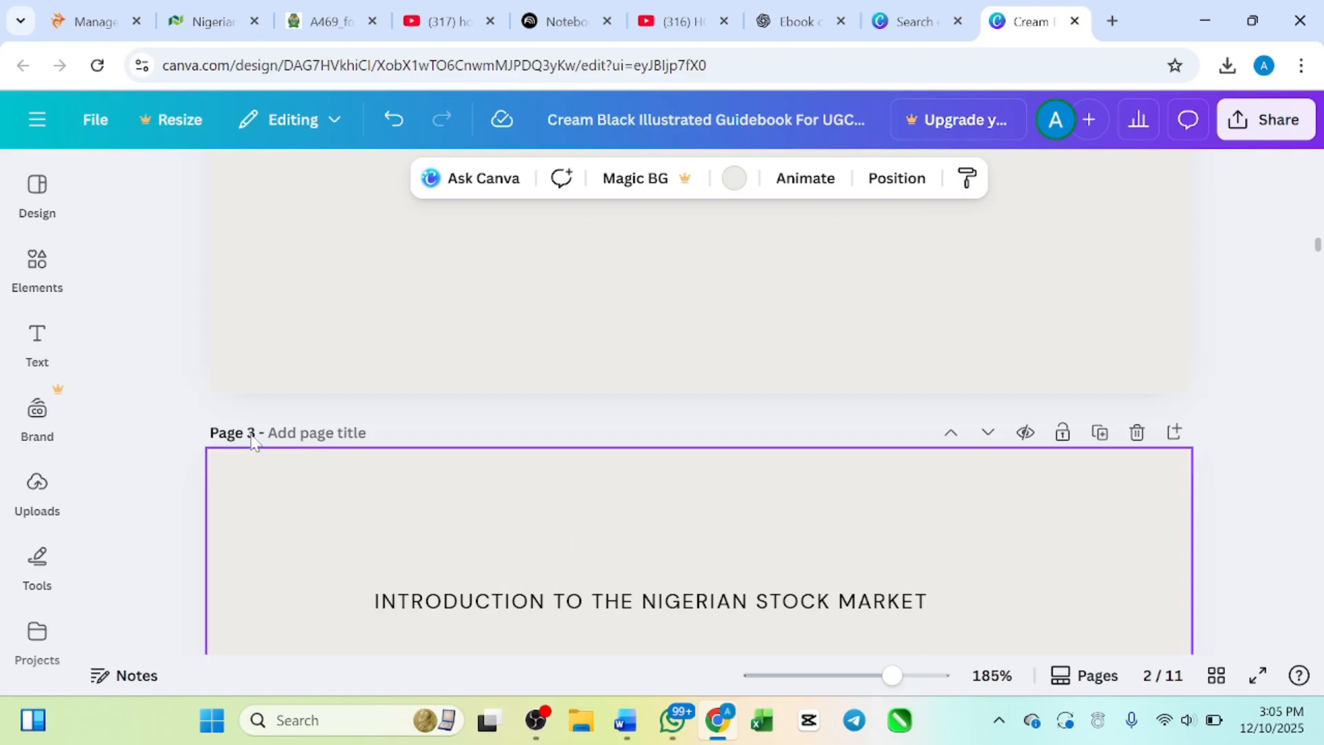
scroll(565, 492, up, 10)
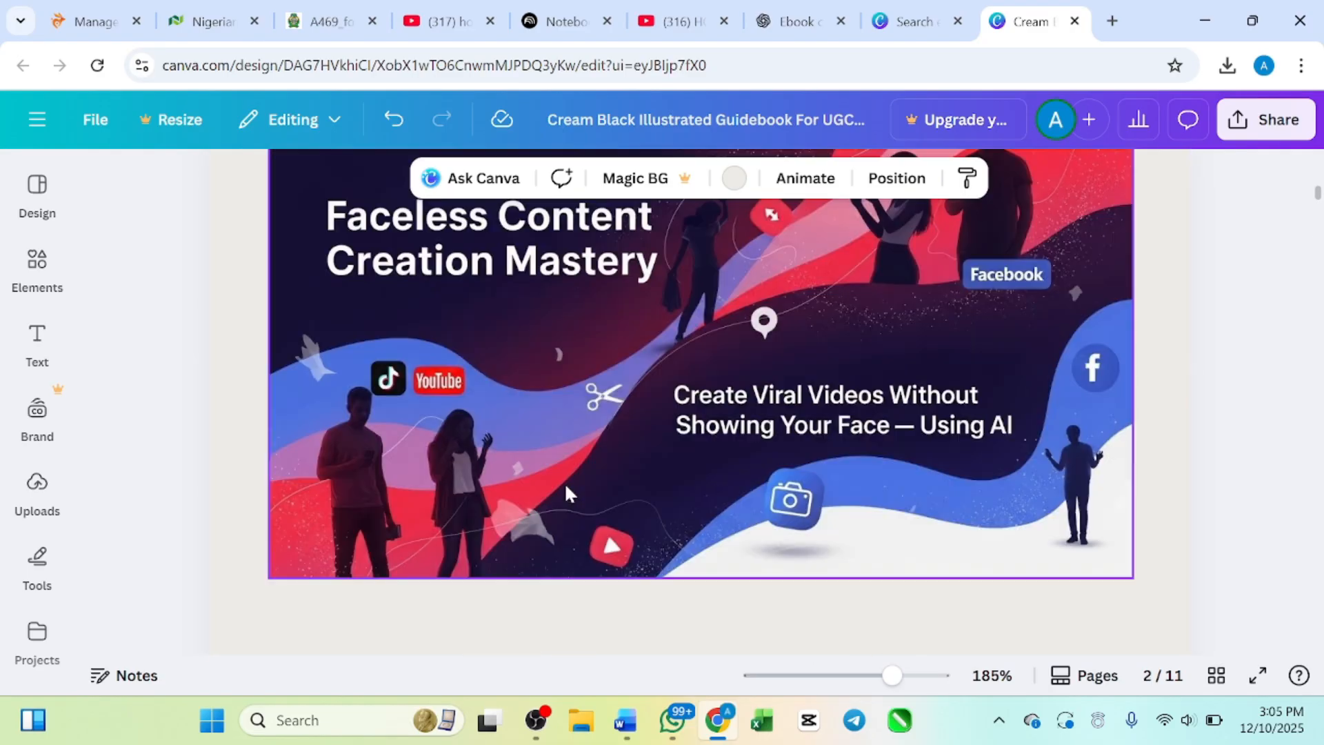
scroll(567, 492, up, 2)
scroll(552, 449, down, 6)
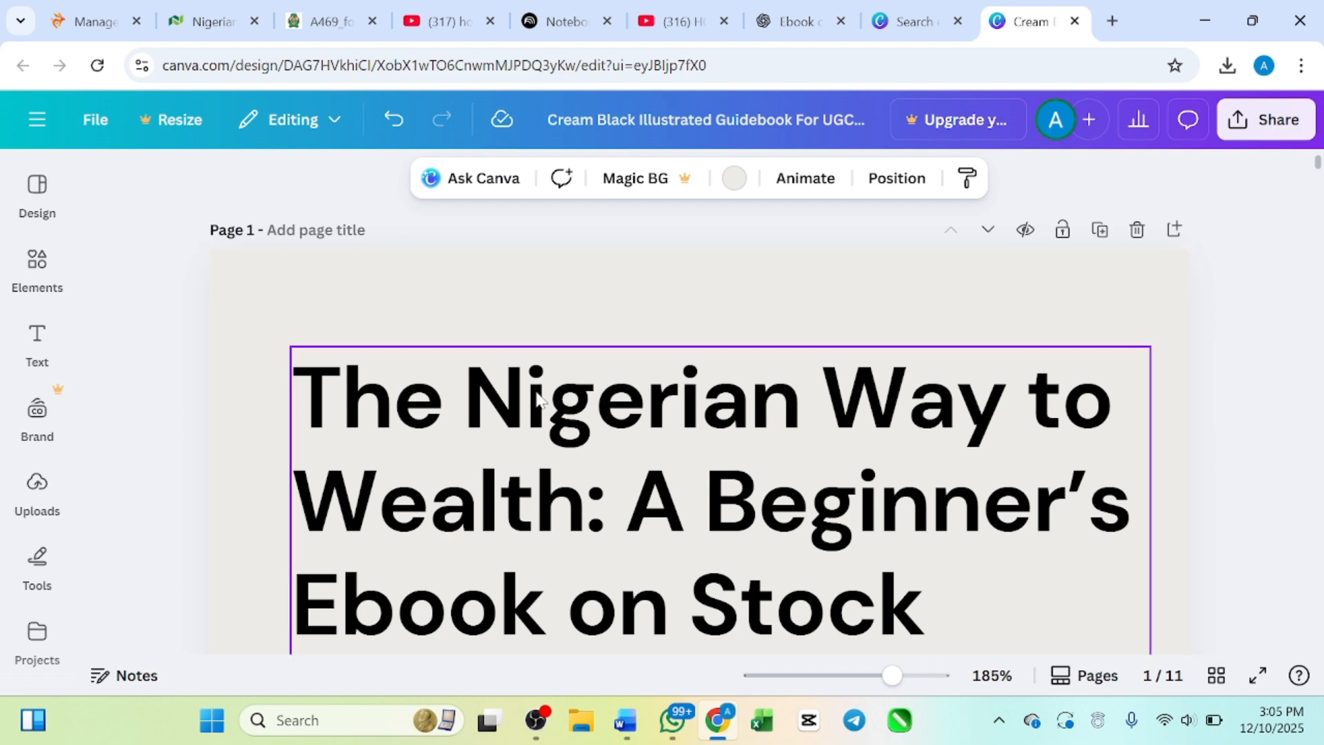
ctrl+scroll(581, 454, down, 5)
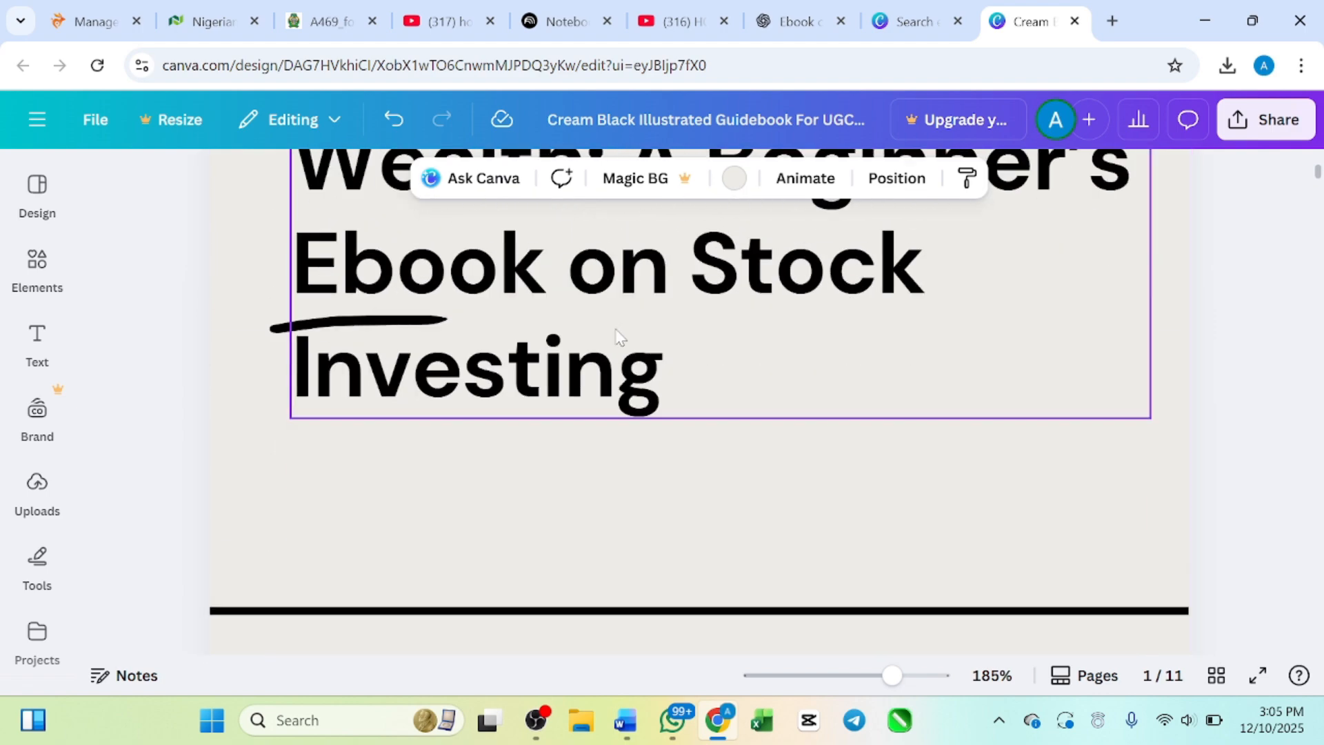
ctrl+scroll(617, 336, down, 4)
scroll(597, 362, up, 1)
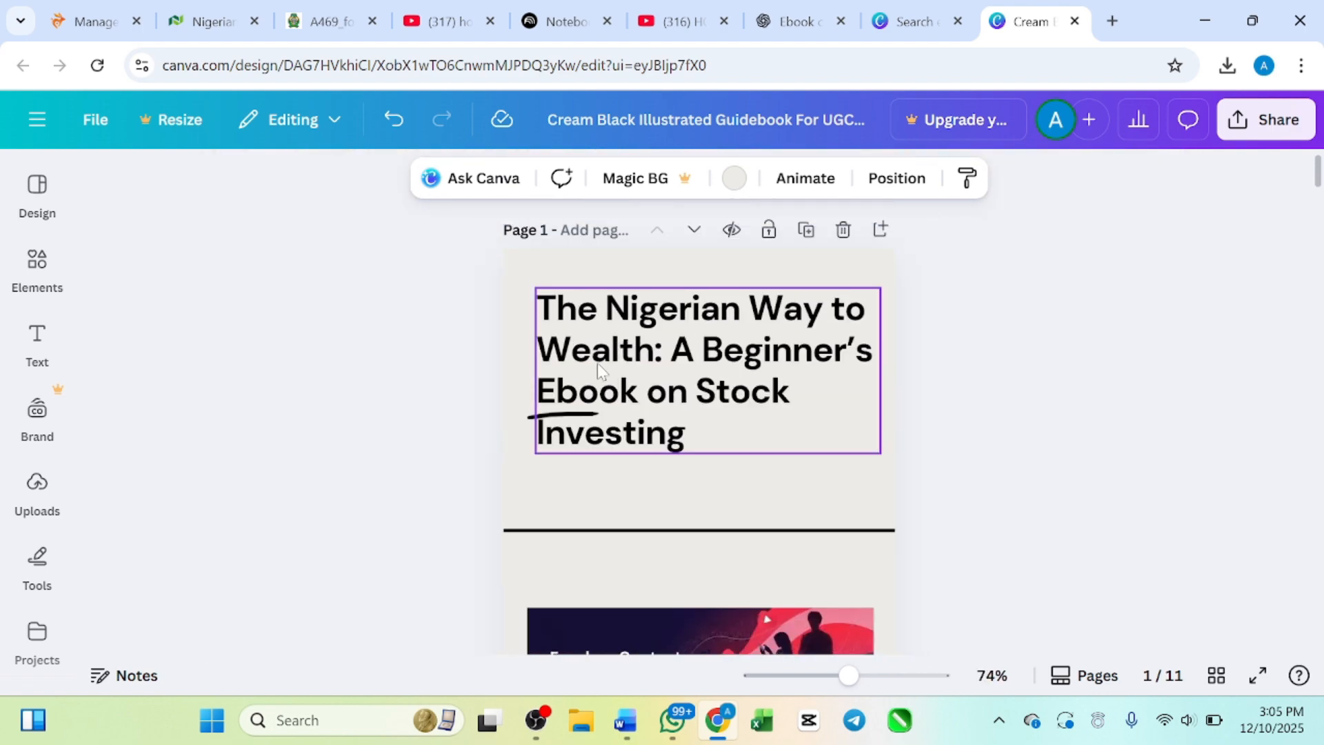
scroll(597, 362, down, 4)
scroll(597, 362, down, 6)
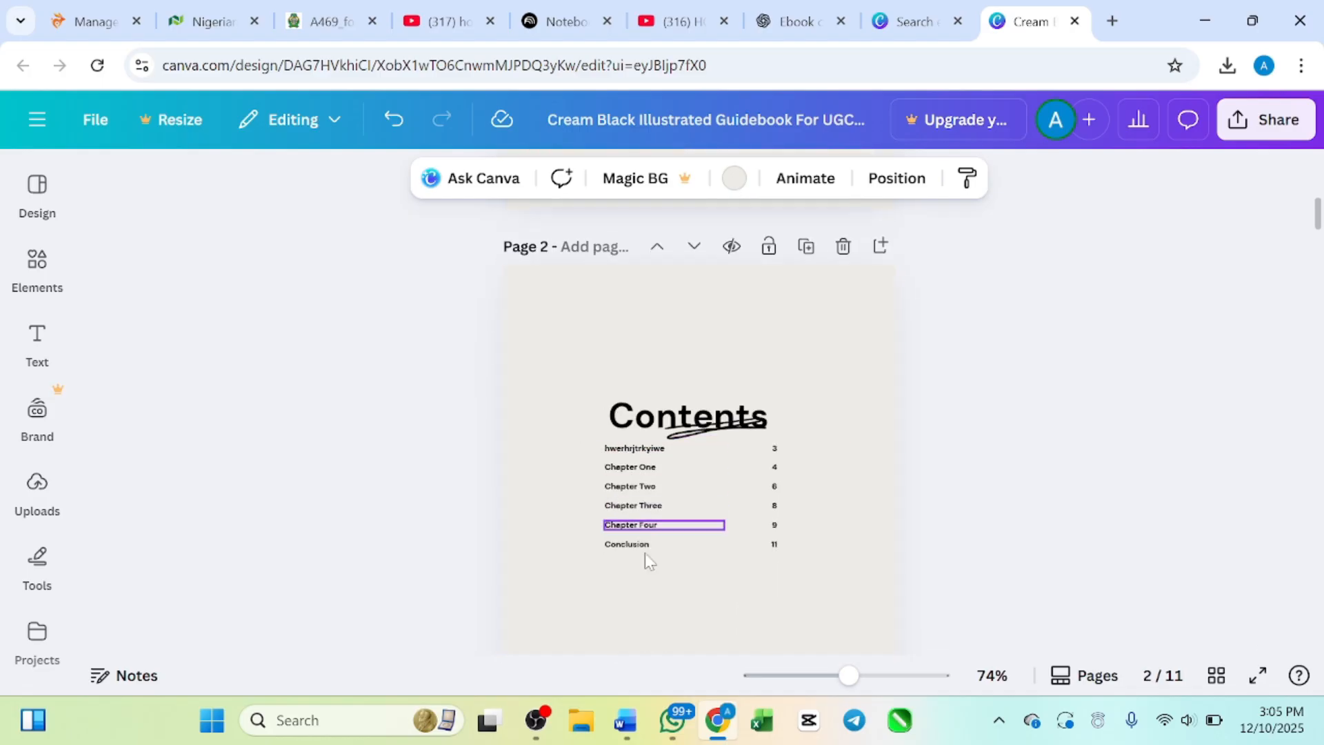
scroll(632, 473, down, 8)
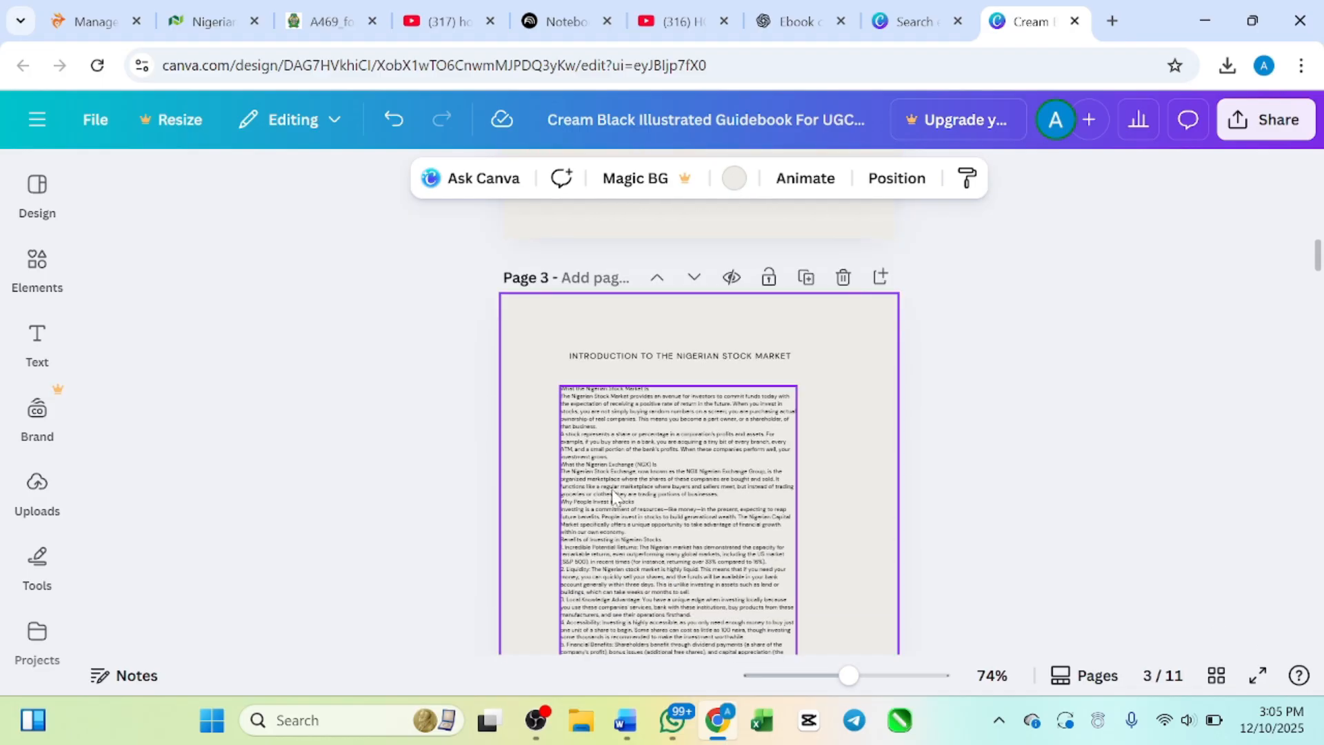
Step: Delete the "Finding Clients" and "Building a UGC Portfolio" columns from page 4
scroll(636, 427, down, 10)
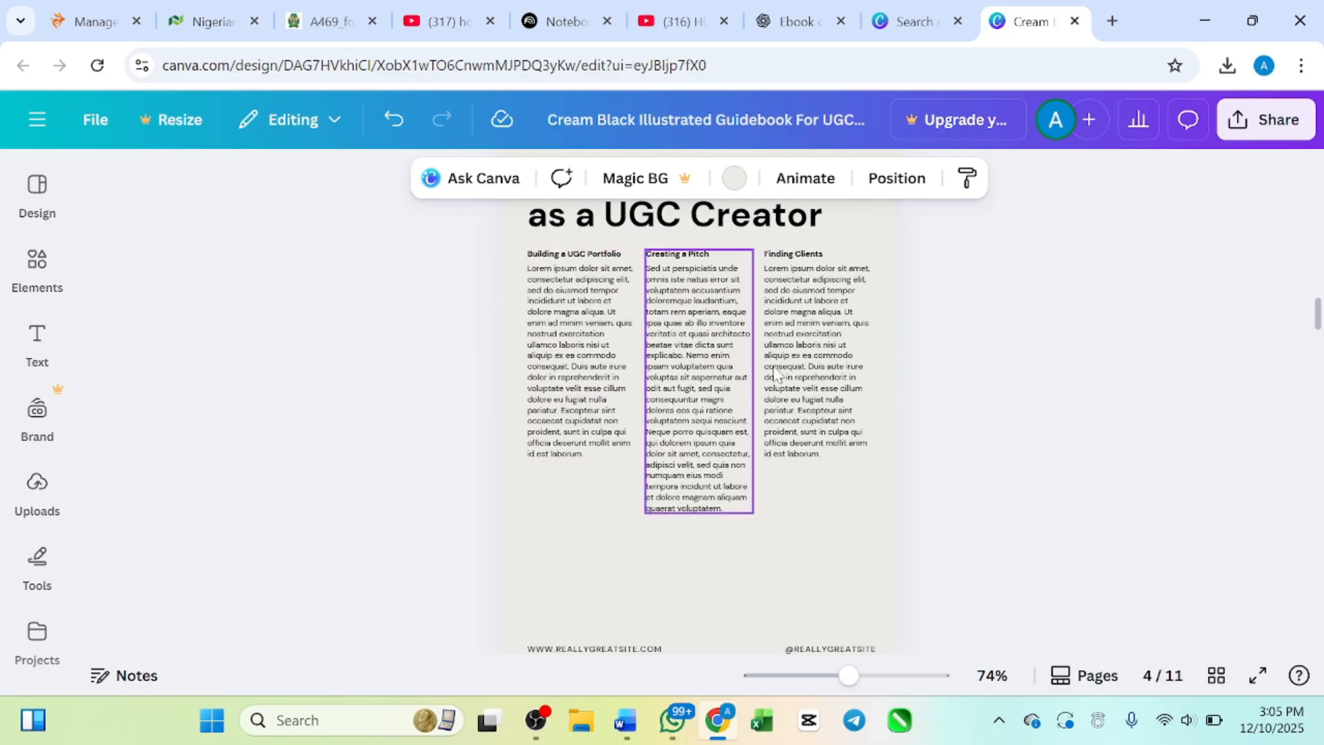
click(809, 373)
key(Delete)
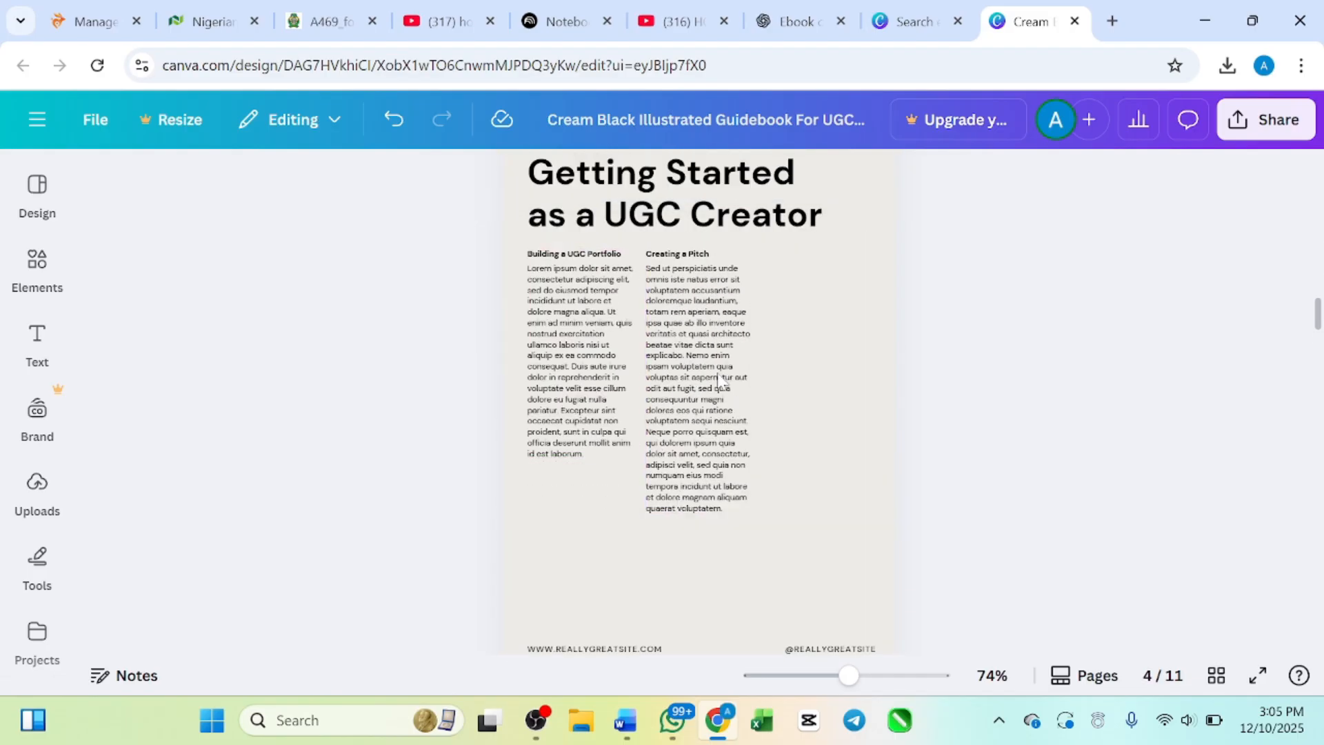
click(591, 360)
key(Delete)
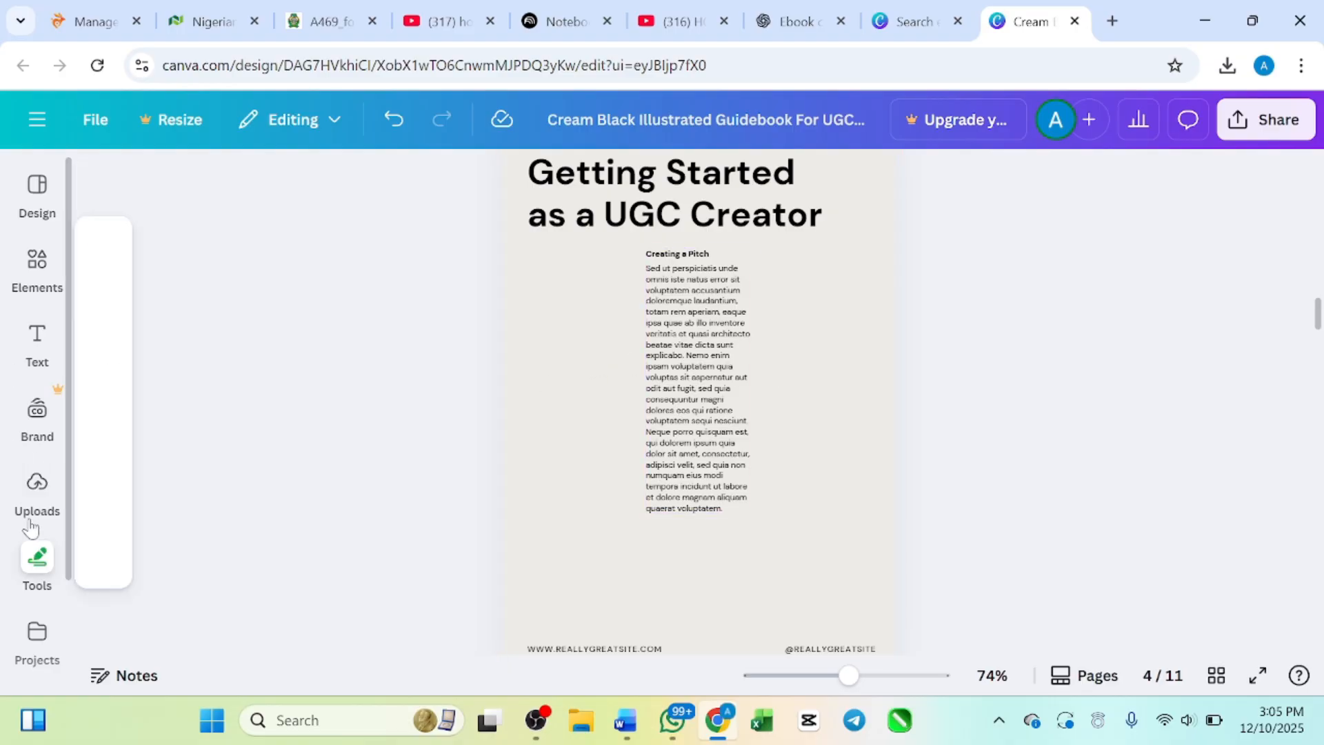
Step: Insert the uploaded workflow screenshot onto page 4
mouse_move(3, 538)
click(37, 486)
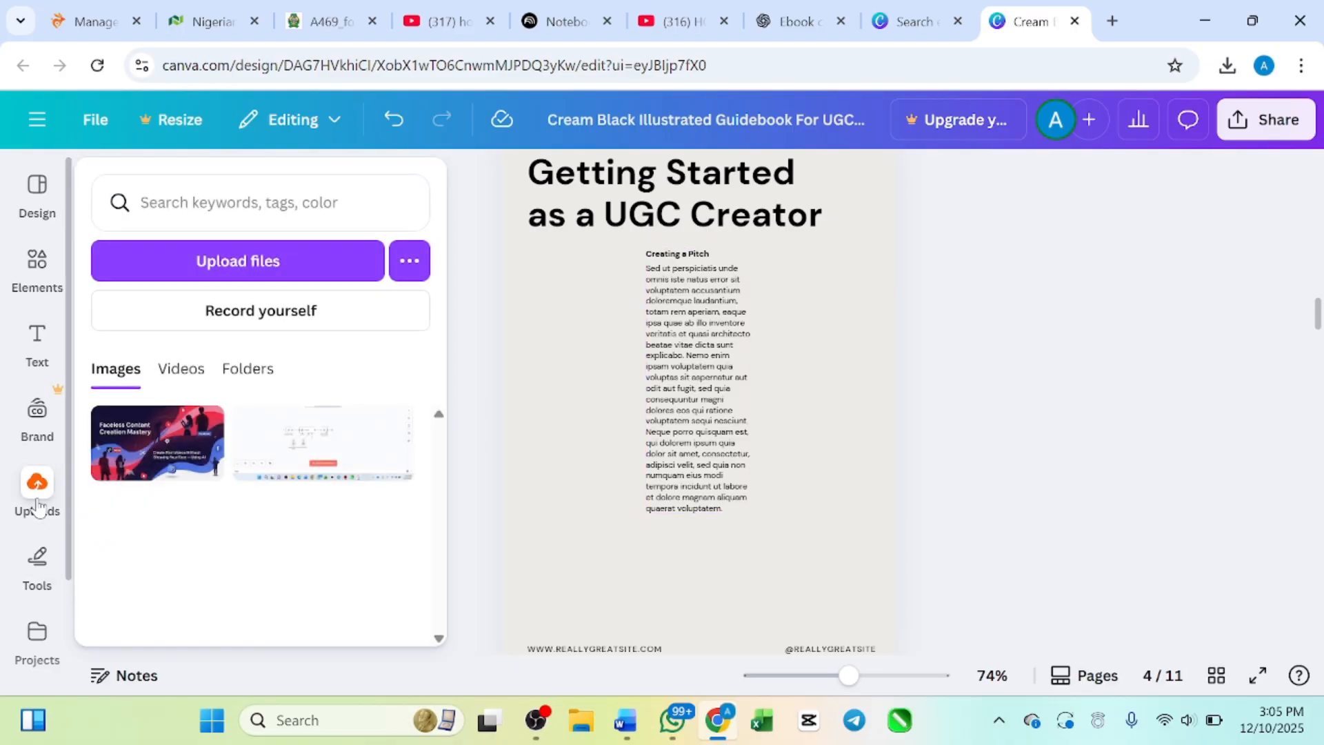
click(313, 448)
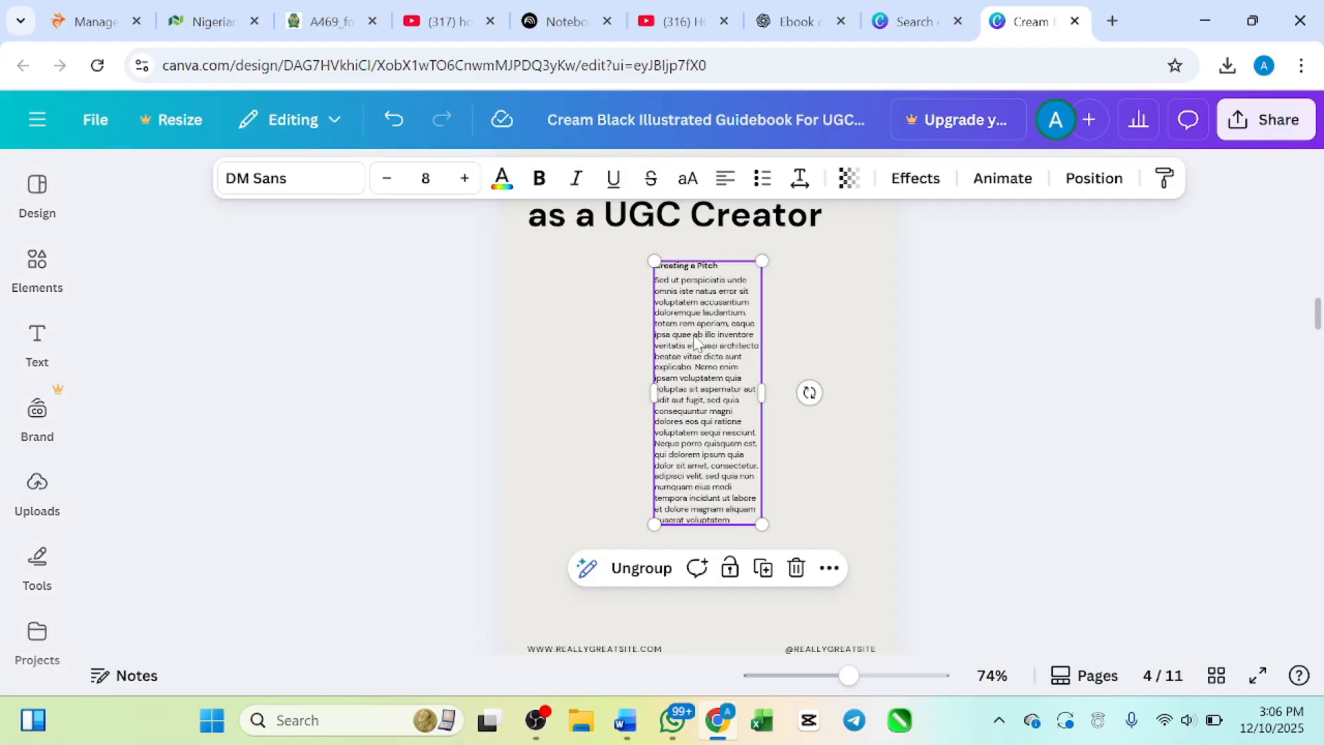
Step: Delete the three extra copies of the inserted screenshot from page 4, keeping only one
click(627, 334)
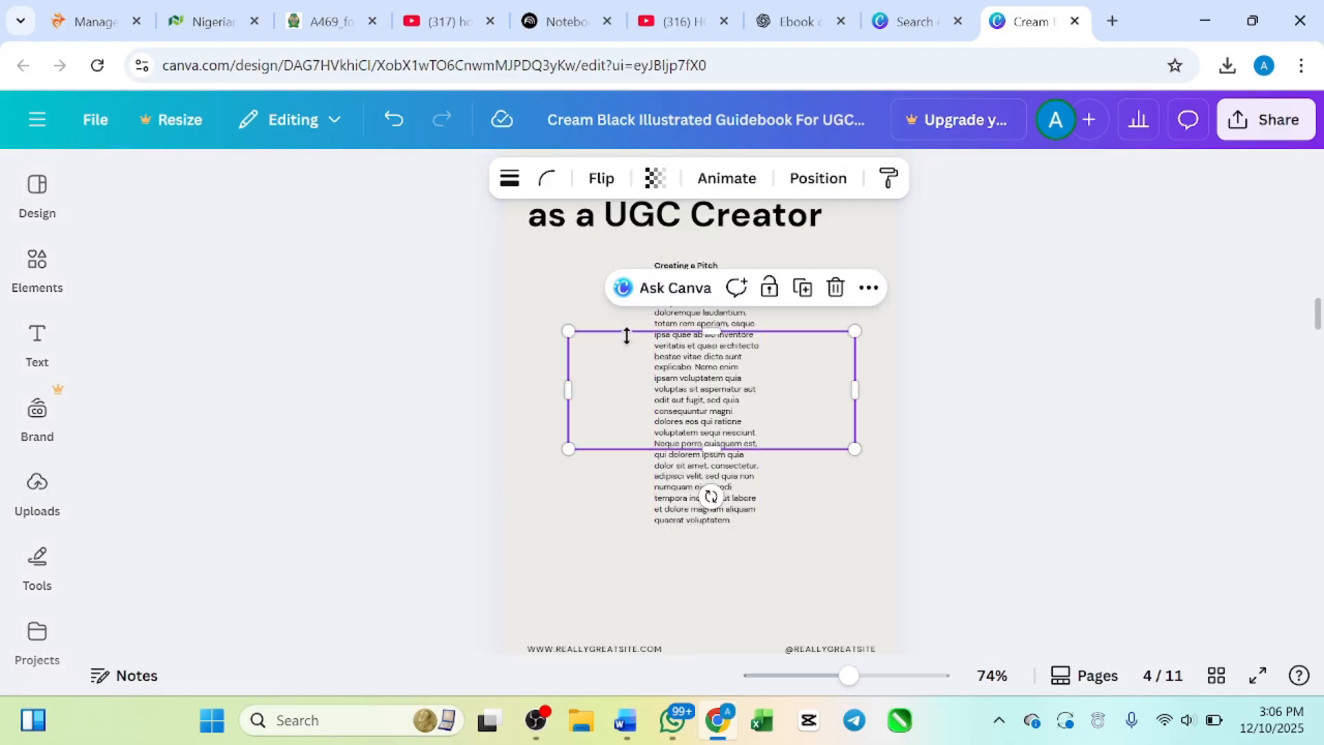
click(653, 504)
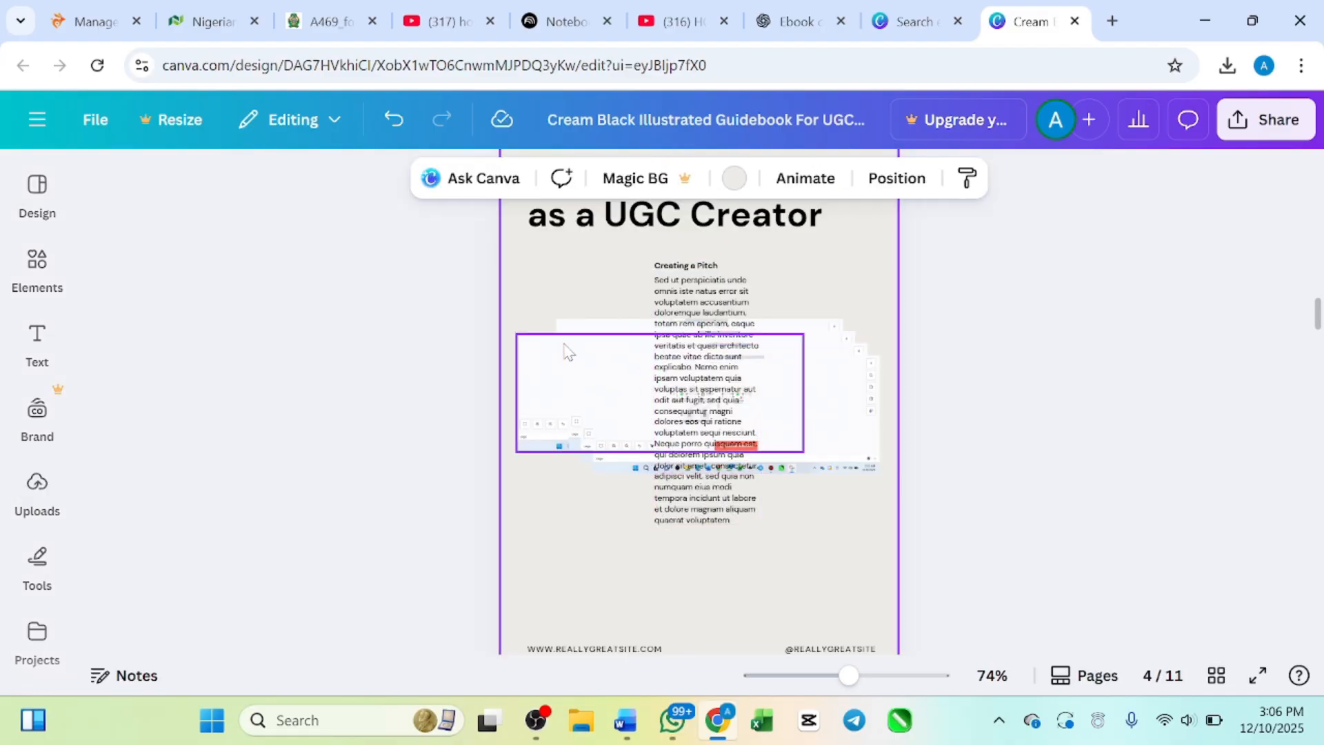
click(566, 351)
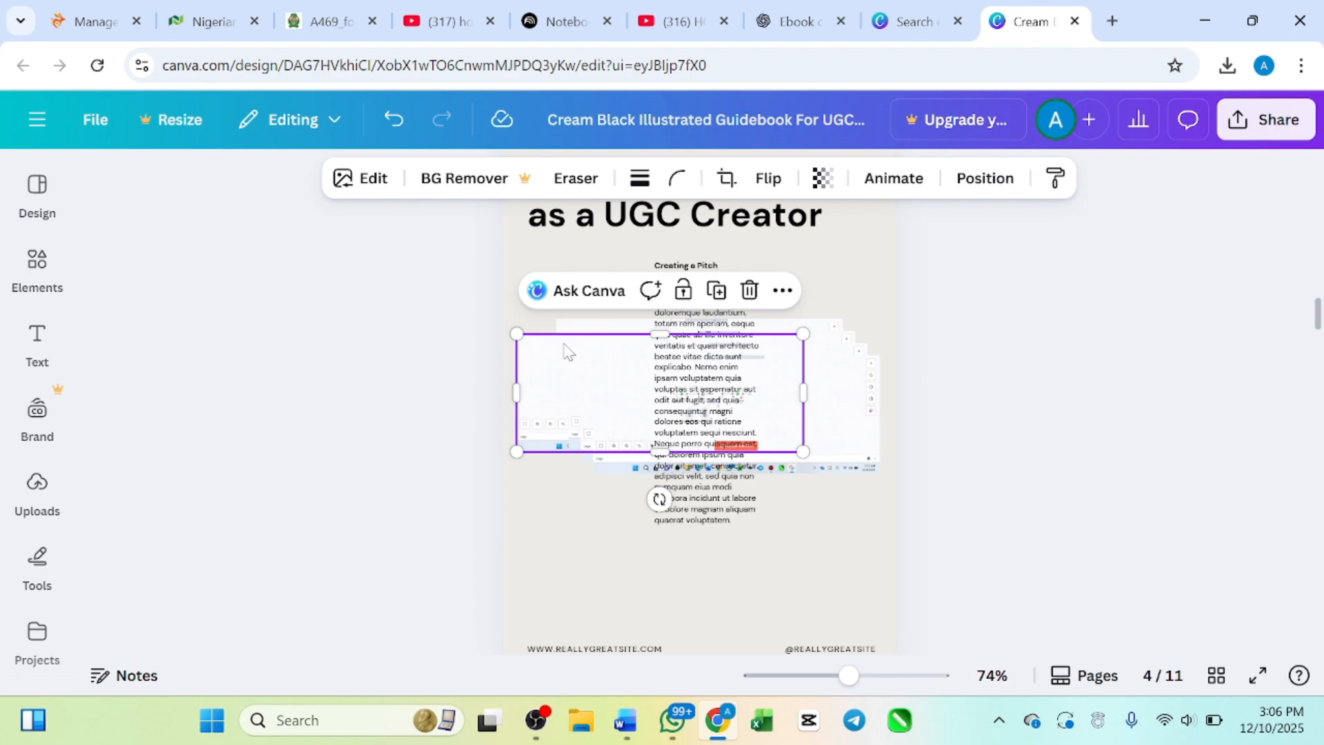
key(Escape)
click(567, 353)
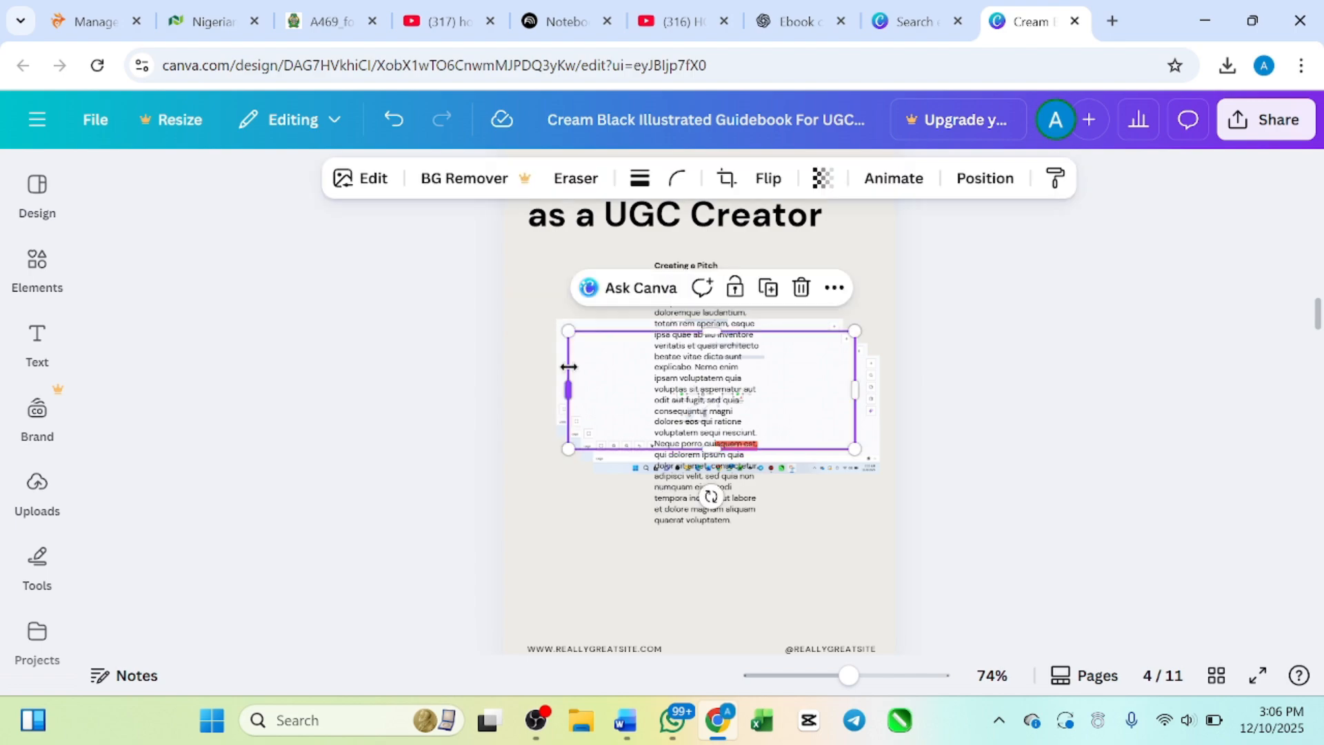
key(Escape)
click(600, 378)
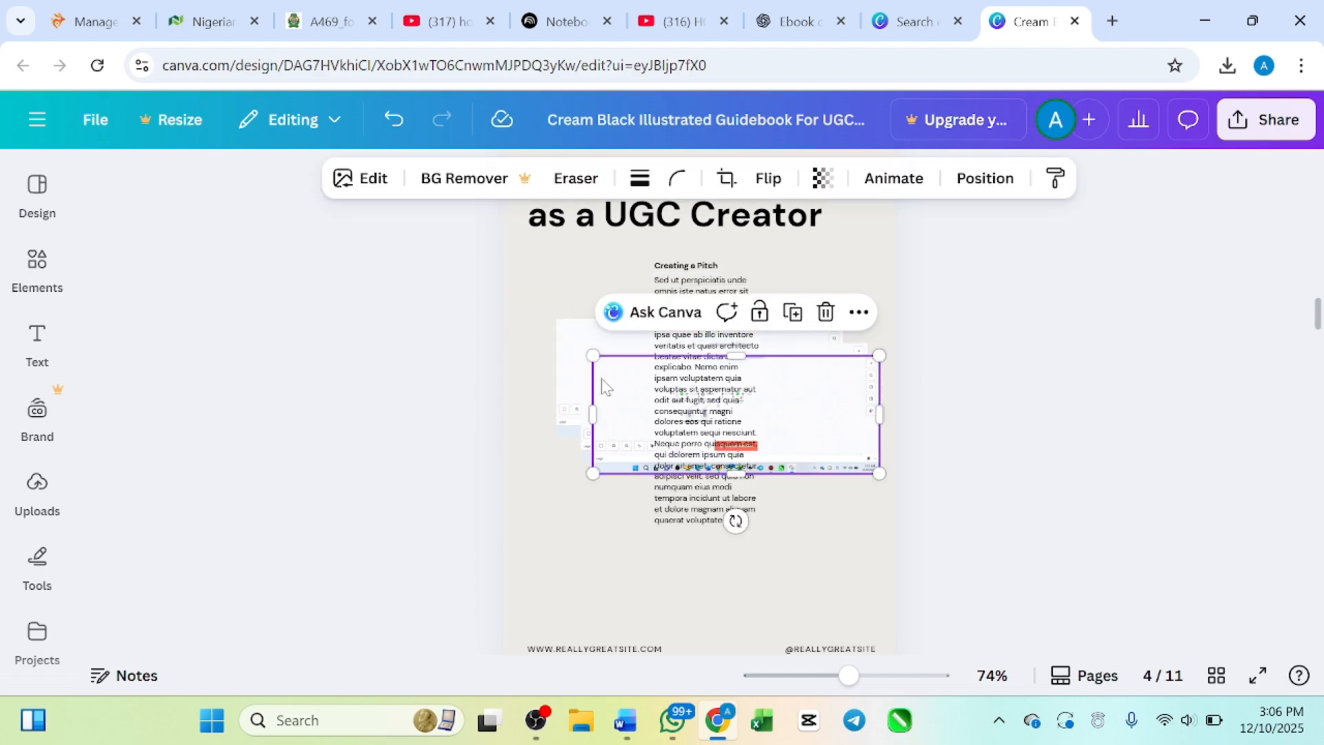
key(Escape)
click(602, 386)
key(Escape)
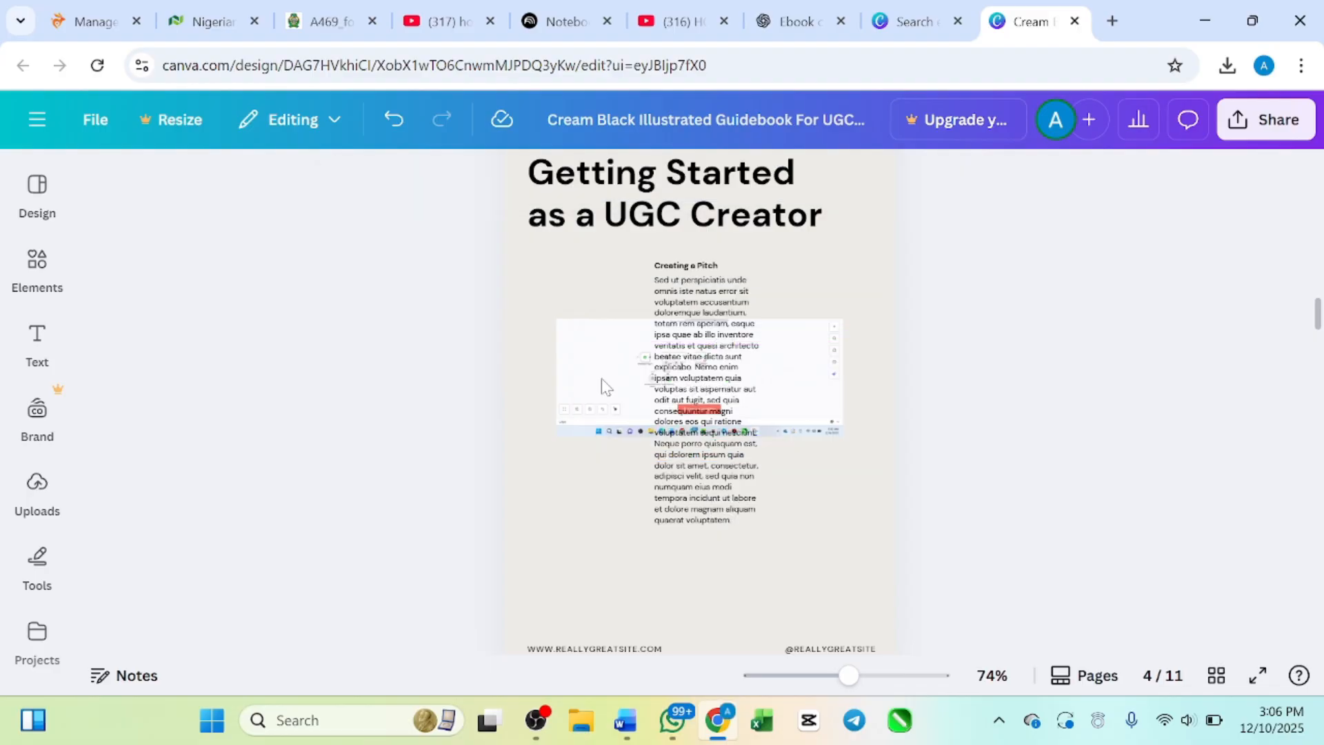
Step: Rotate the remaining screenshot to almost vertical and place it in the empty area left of the "Creating a Pitch" column on page 4
click(588, 366)
drag(588, 366, 607, 572)
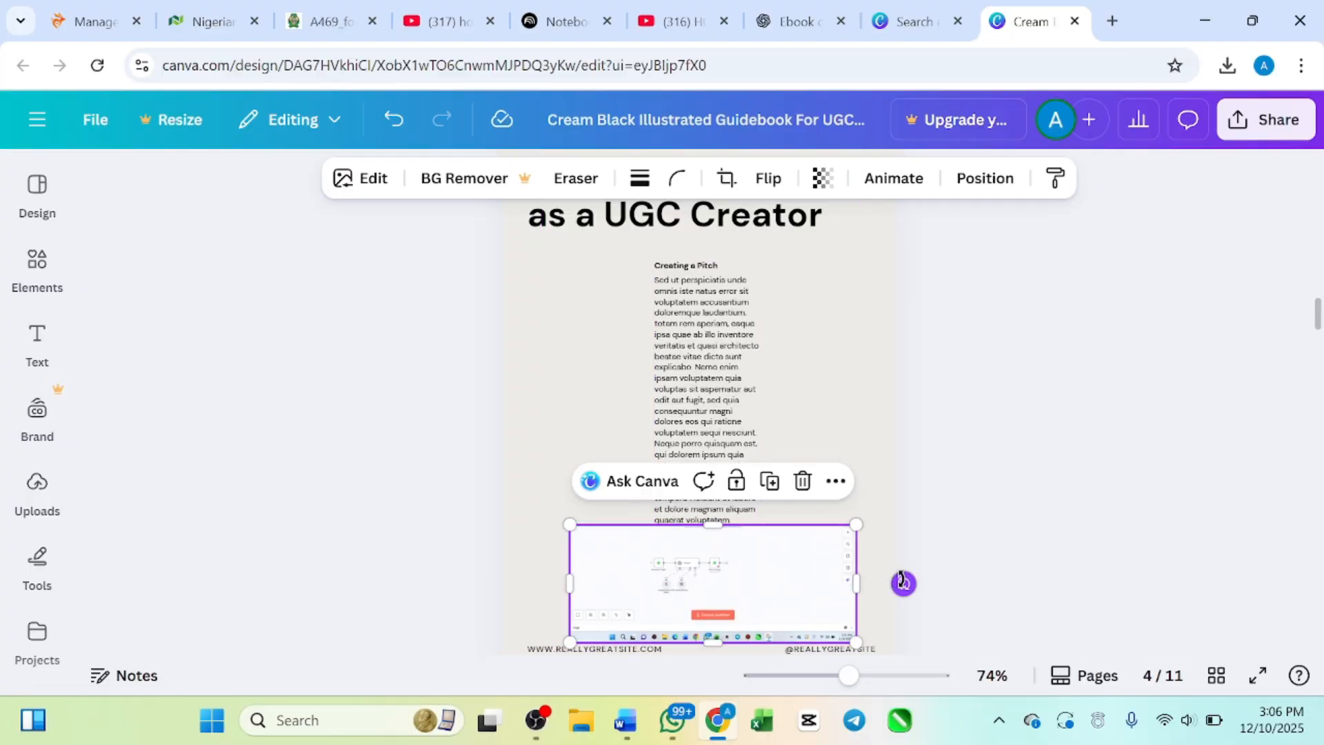
drag(902, 584, 582, 429)
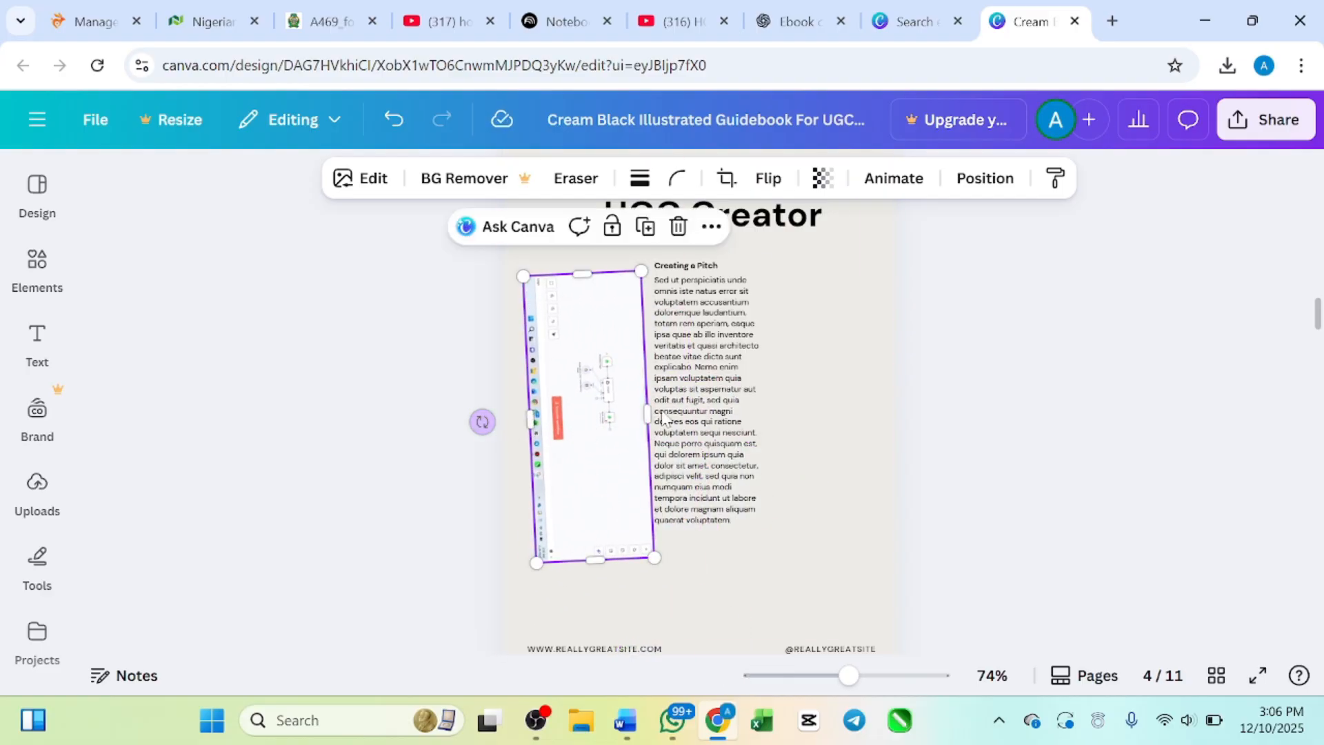
scroll(715, 419, down, 8)
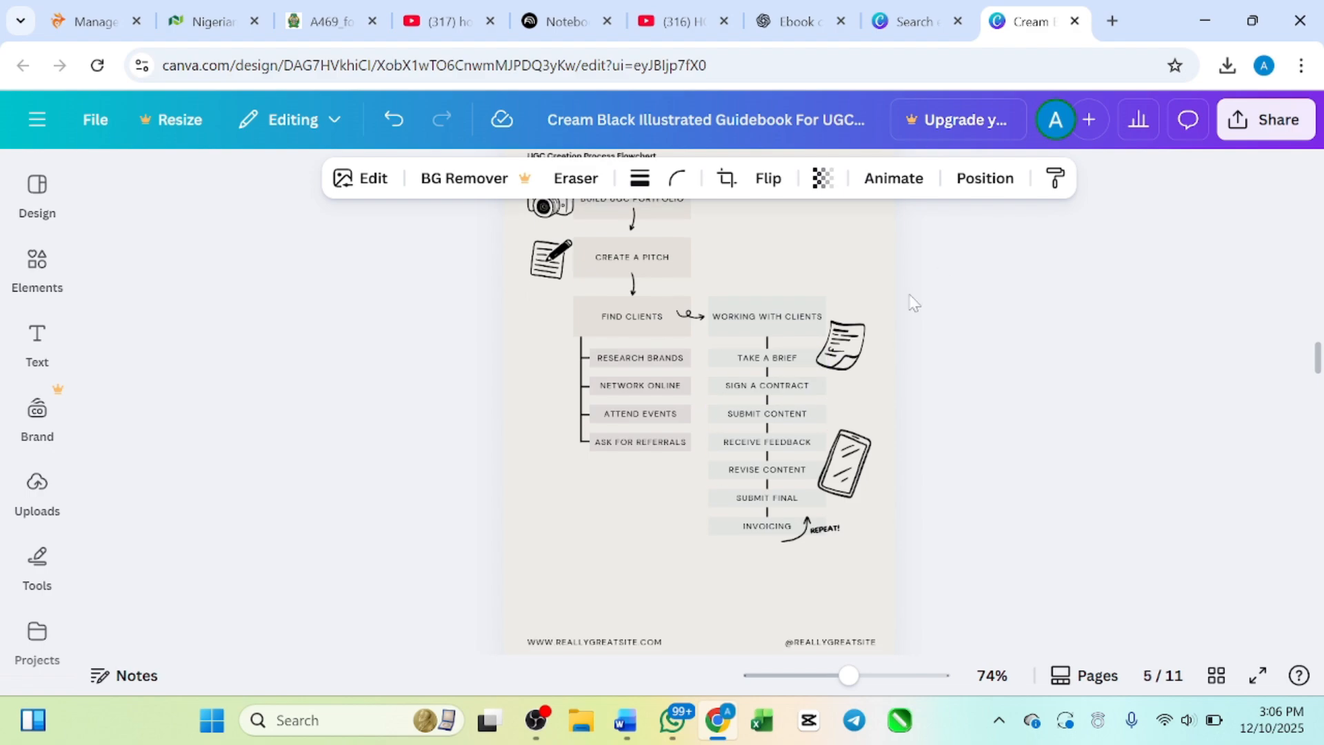
scroll(666, 400, up, 5)
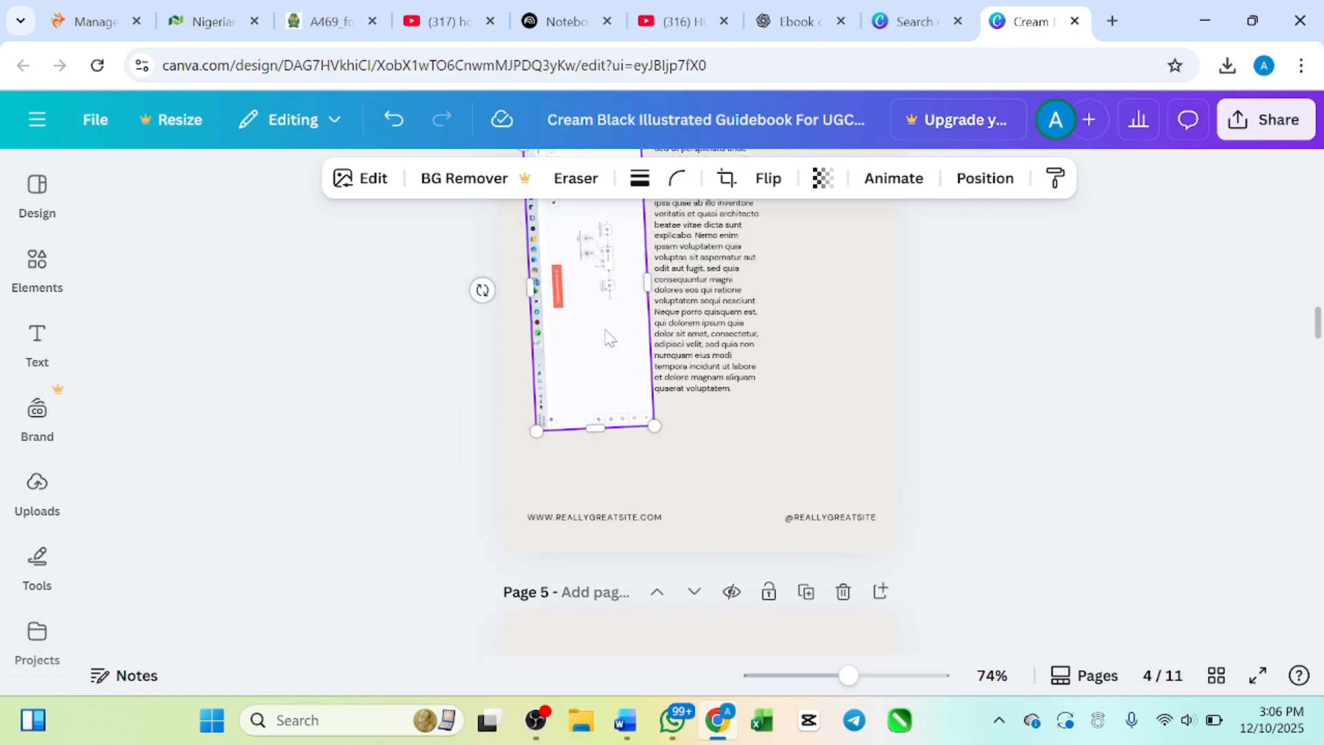
click(828, 396)
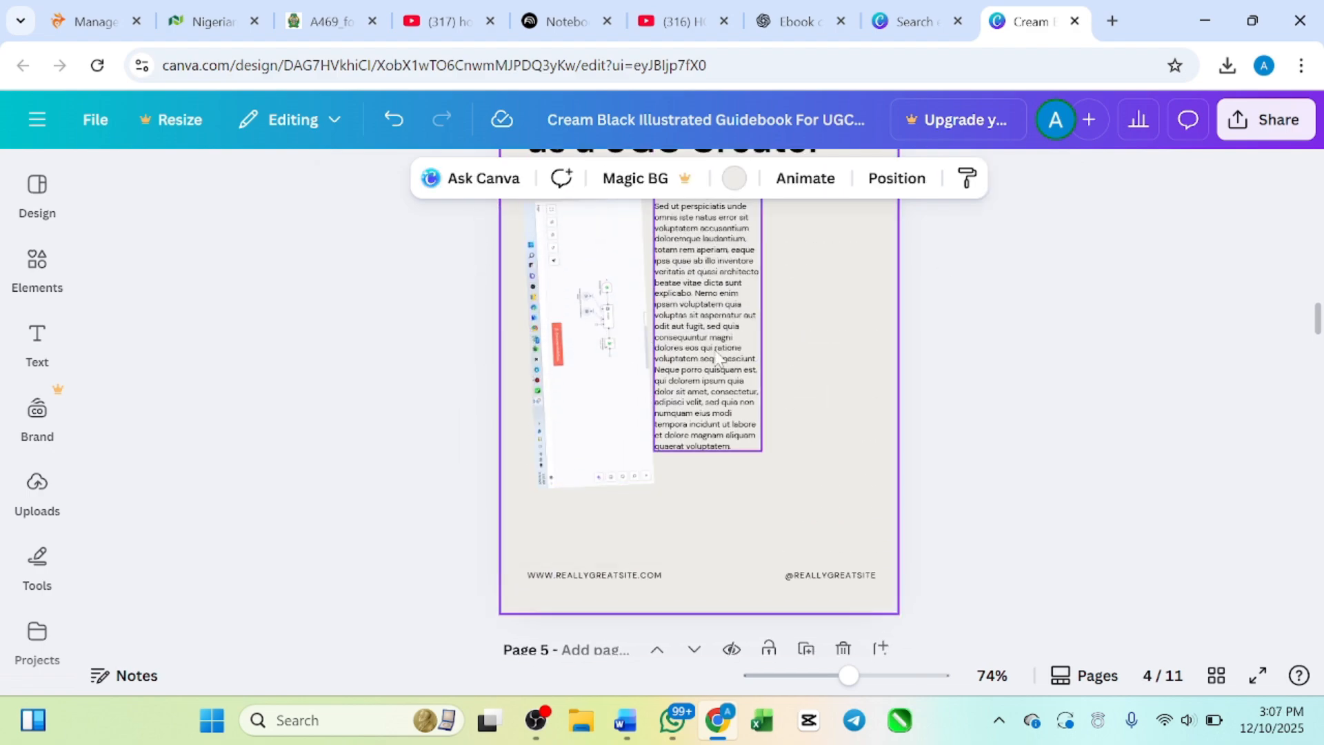
click(717, 355)
click(611, 359)
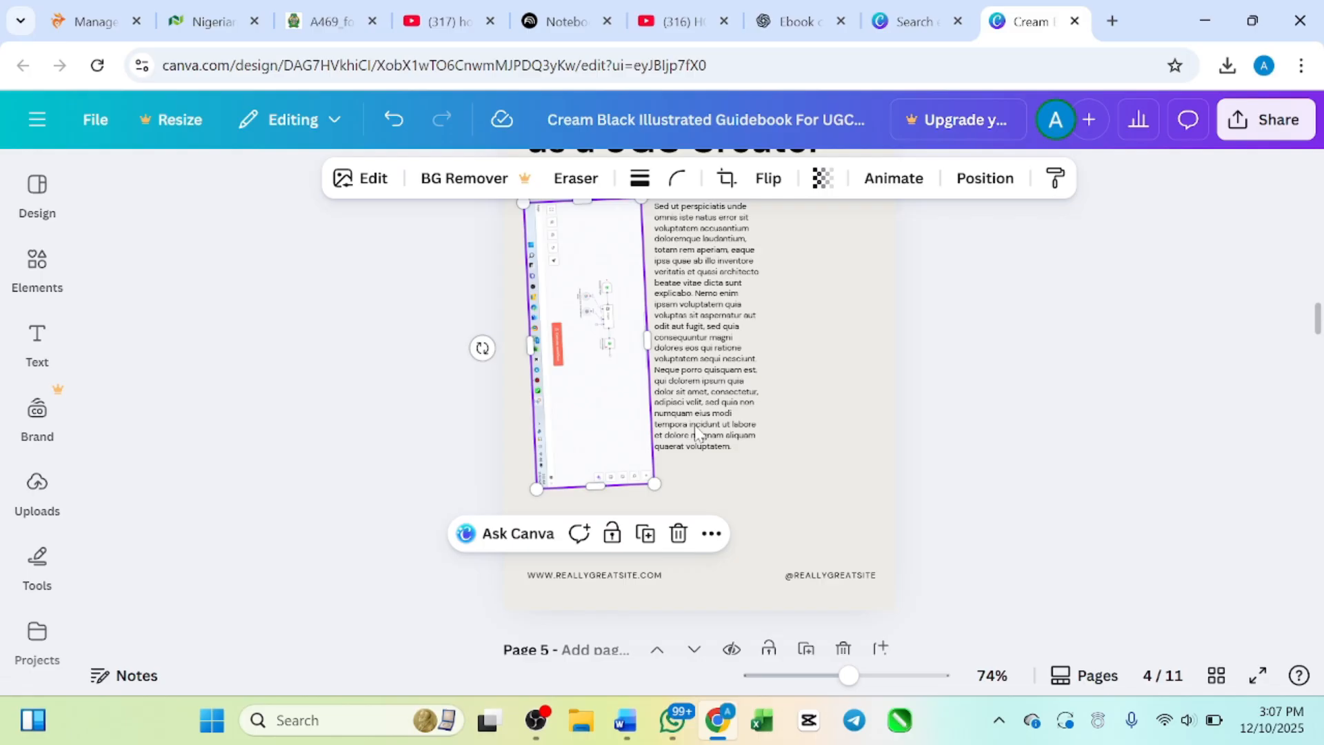
click(858, 396)
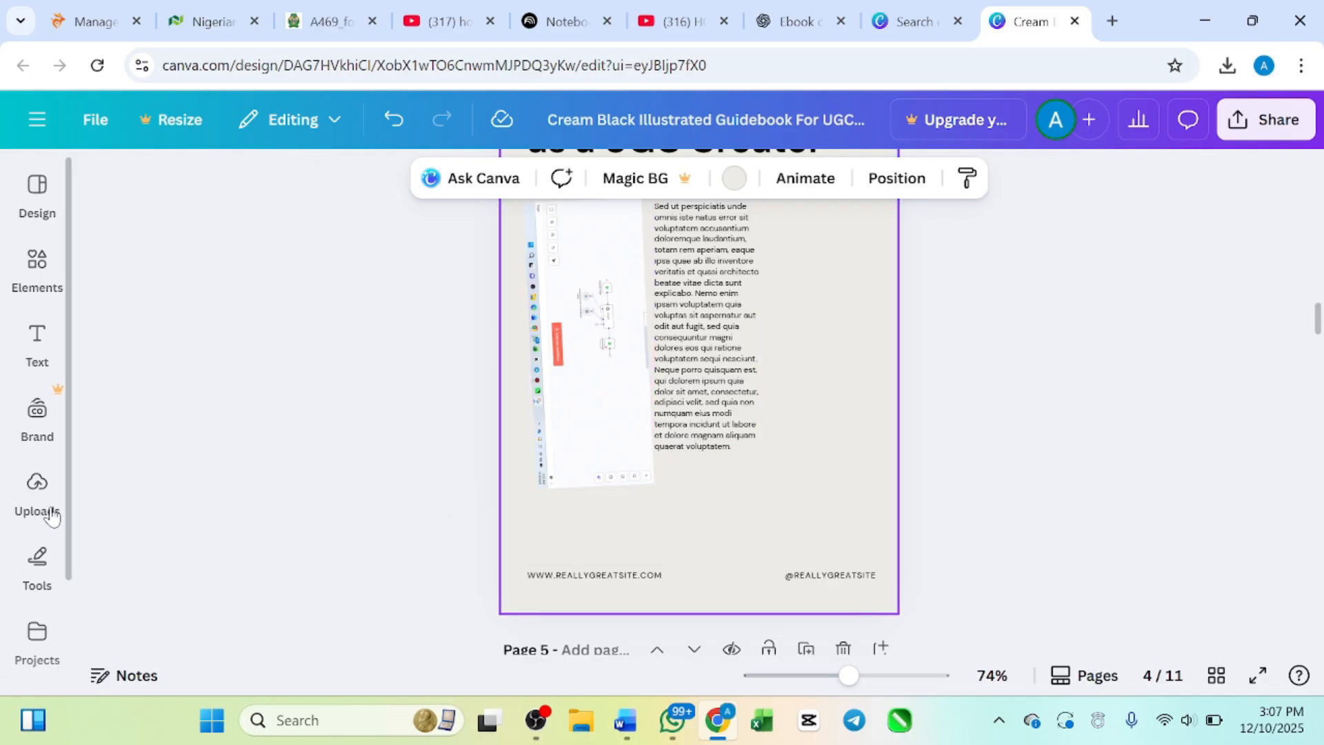
Step: Replace the page 6 heading "Tips for Success as a UGC Creator" with the sample text "TYRYYYJYU"
scroll(667, 417, down, 15)
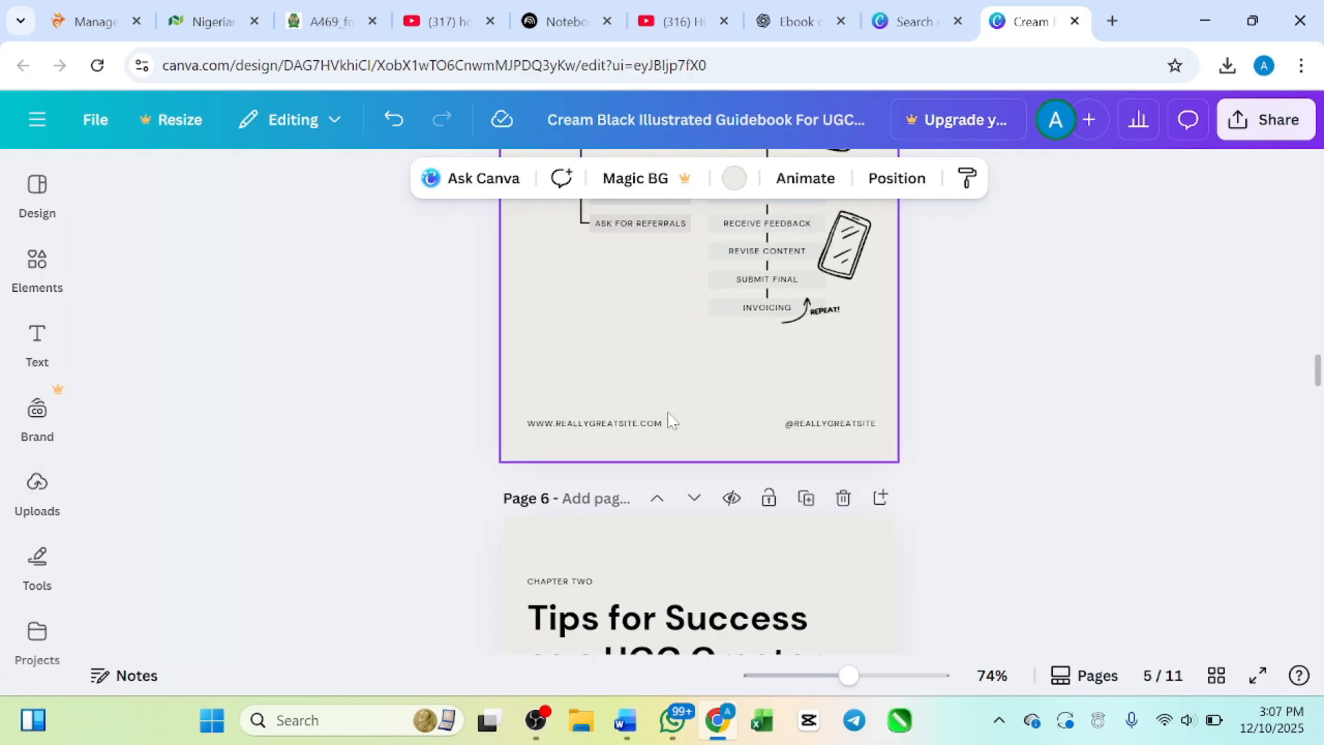
scroll(667, 417, up, 4)
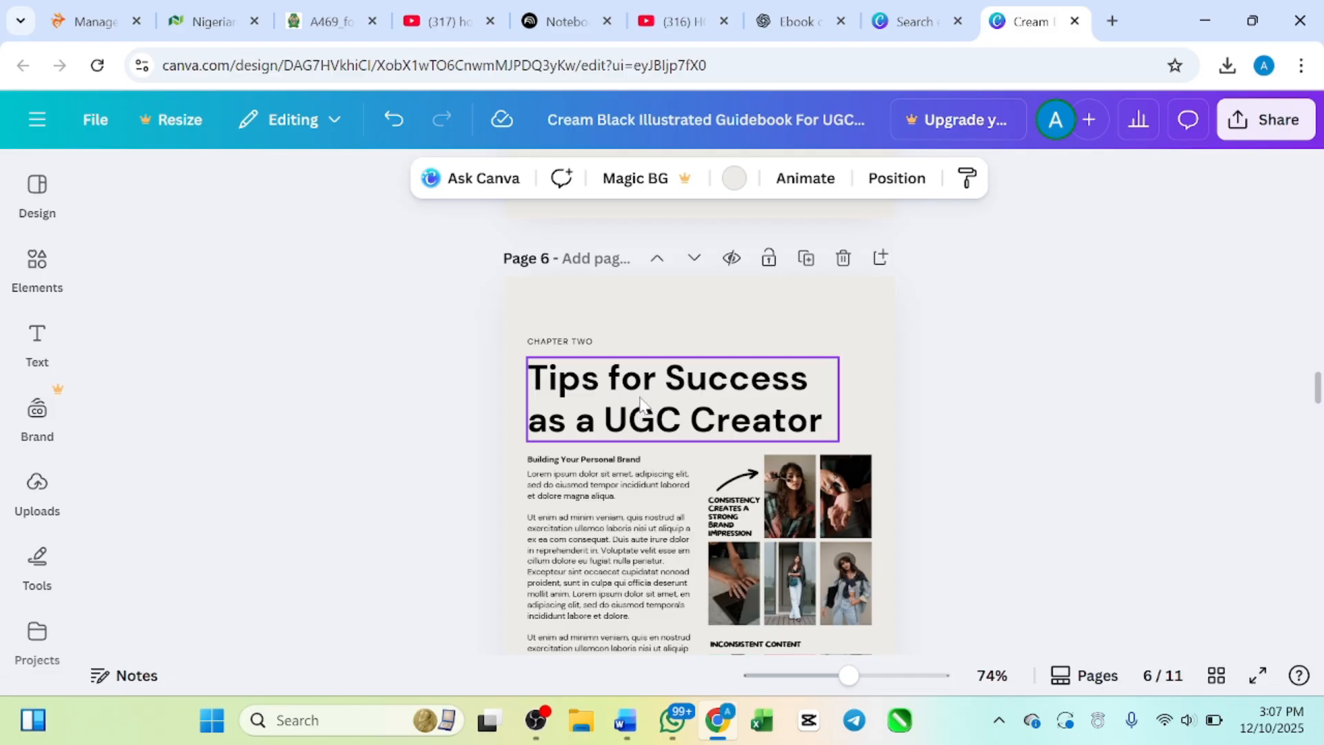
click(639, 403)
double_click(639, 404)
text(TYRYYY)
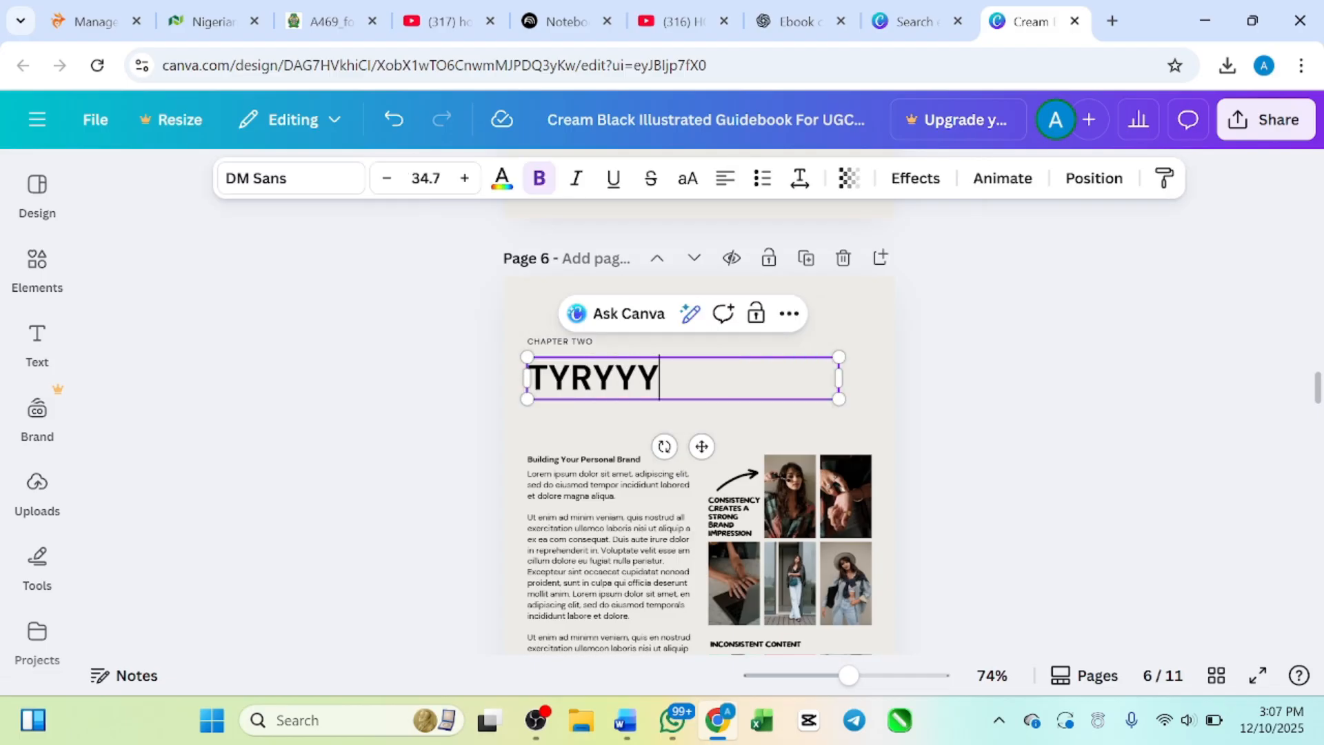
text(JYU)
Step: Review the remaining template pages from page 6 through the conclusion on page 11
scroll(607, 449, down, 10)
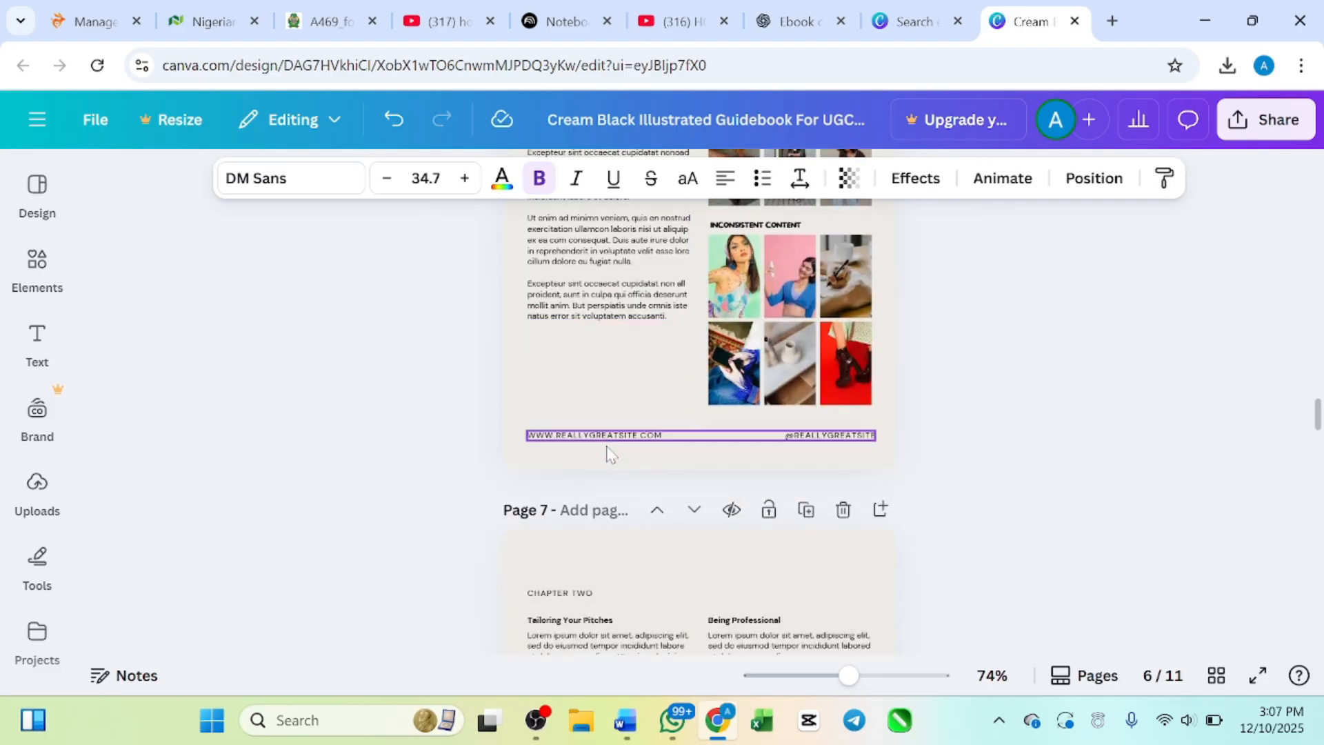
scroll(606, 450, down, 15)
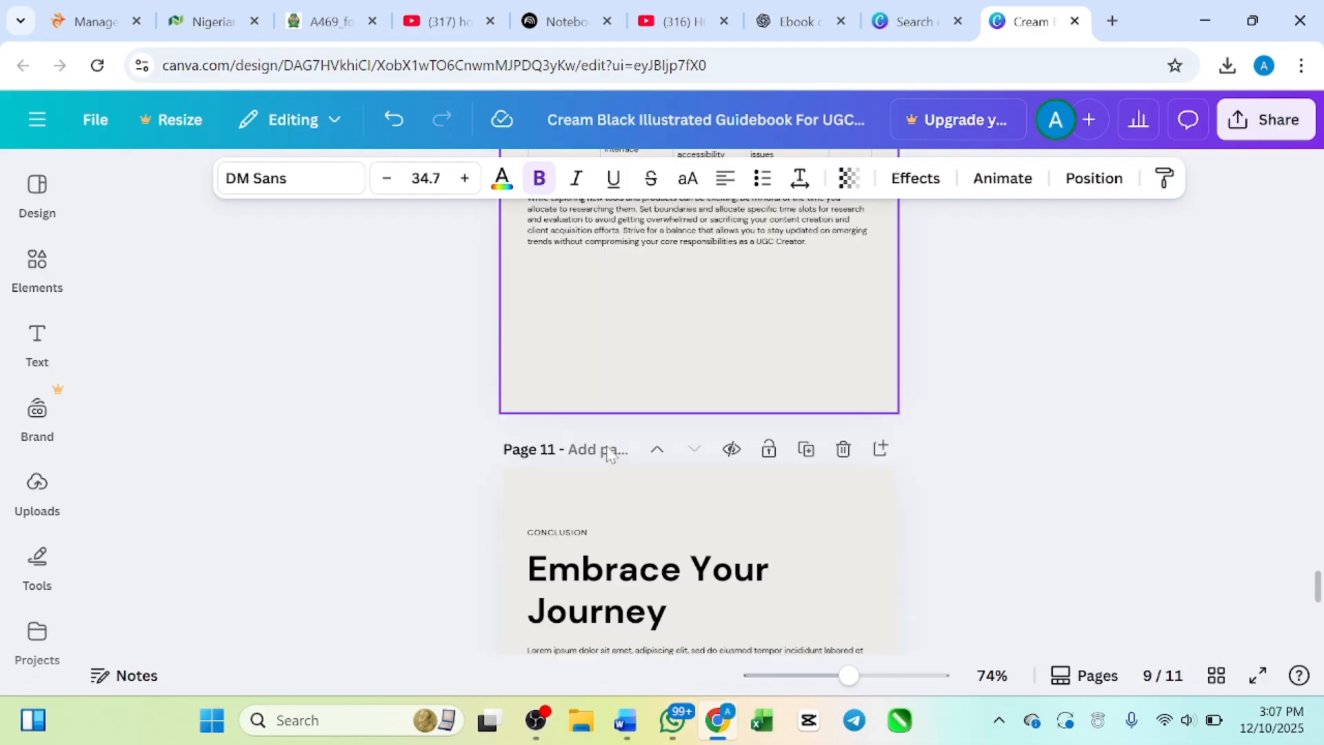
scroll(607, 450, up, 5)
scroll(607, 451, down, 5)
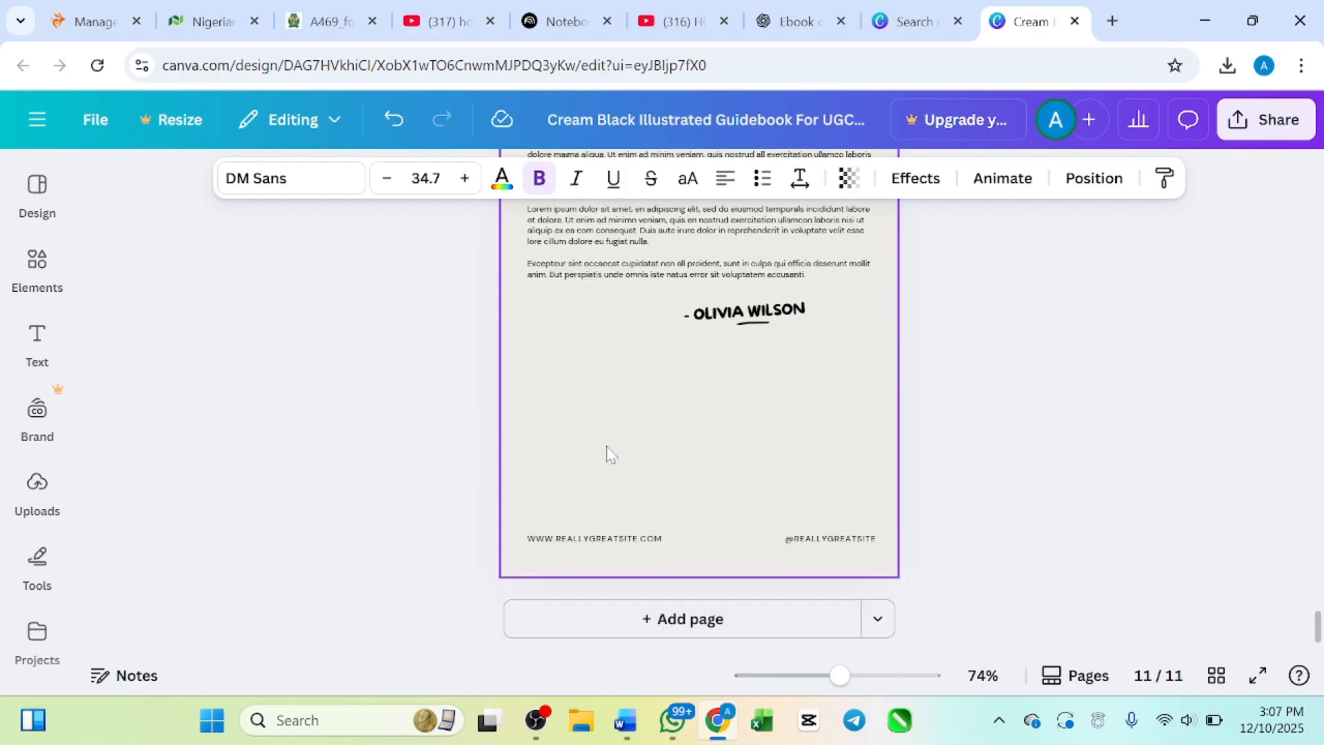
scroll(682, 396, up, 6)
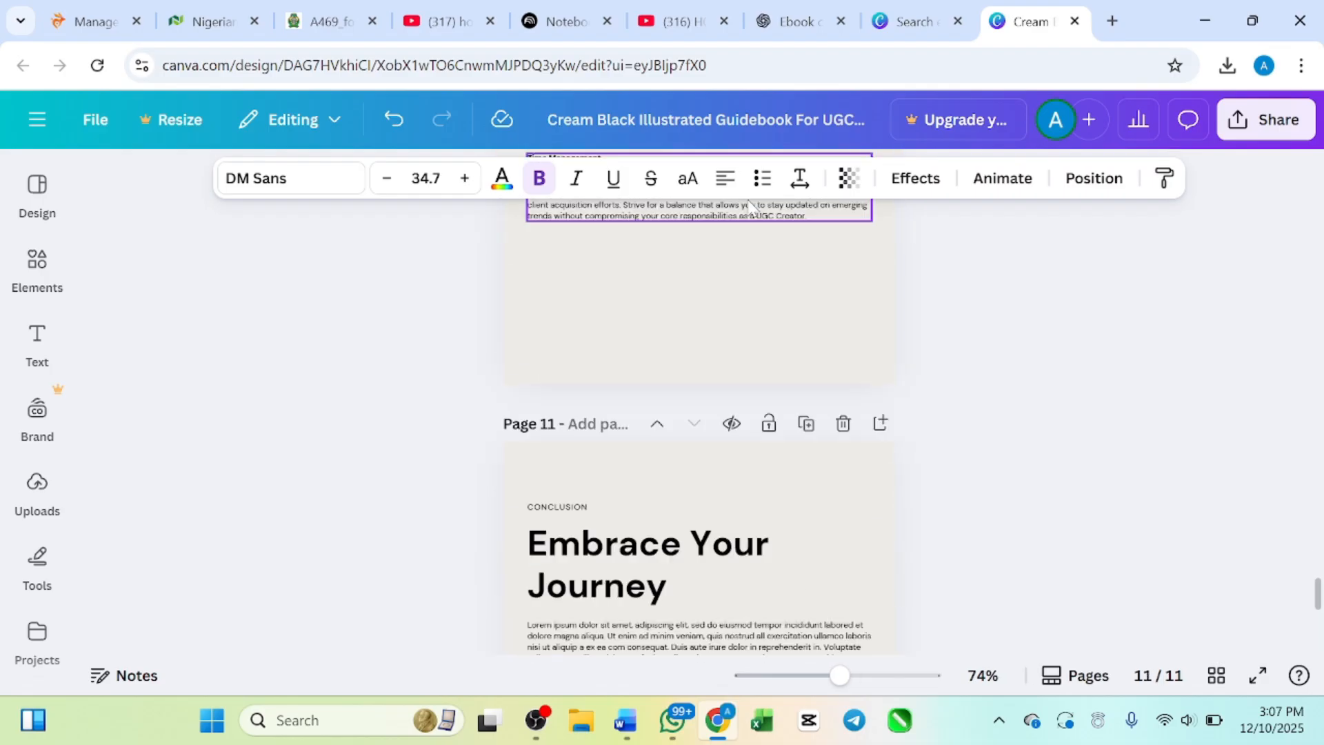
scroll(682, 407, down, 6)
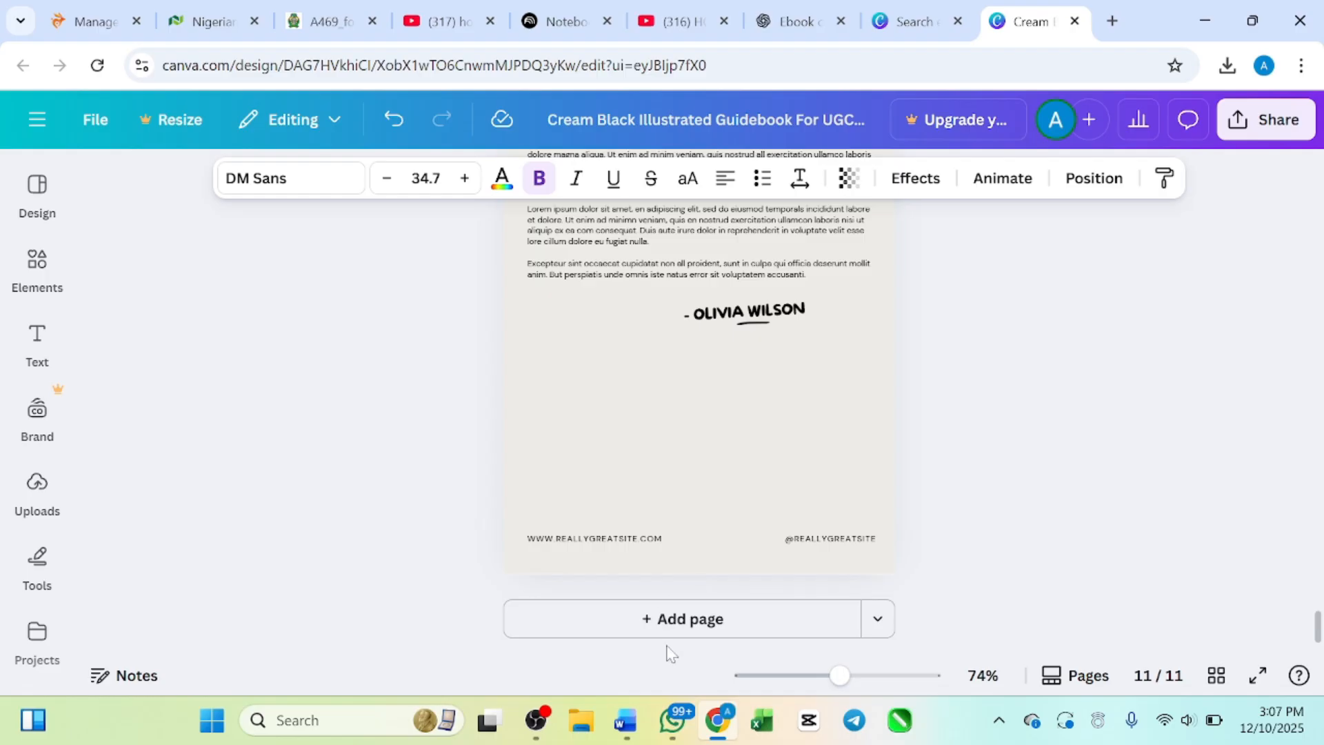
scroll(692, 358, up, 6)
scroll(691, 354, down, 1)
Step: Duplicate the conclusion page 11 and undo the duplication
scroll(758, 351, up, 1)
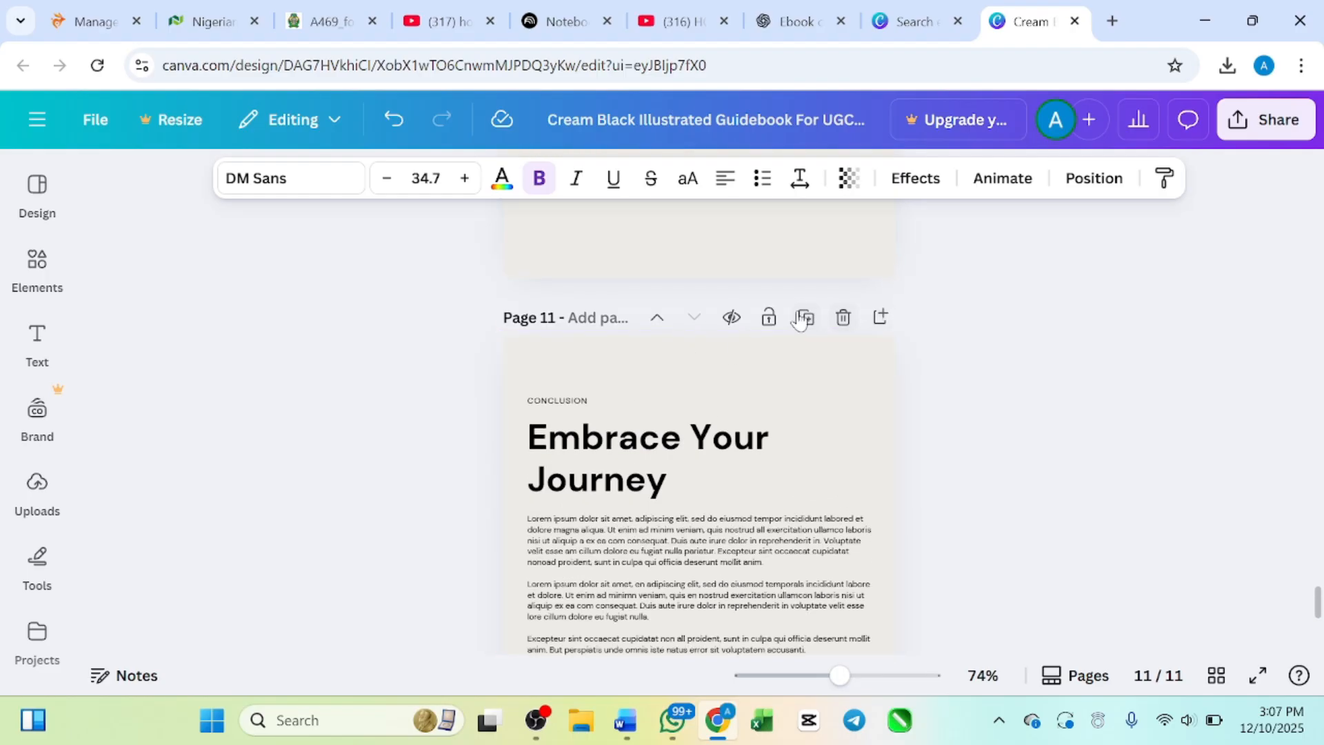
click(803, 319)
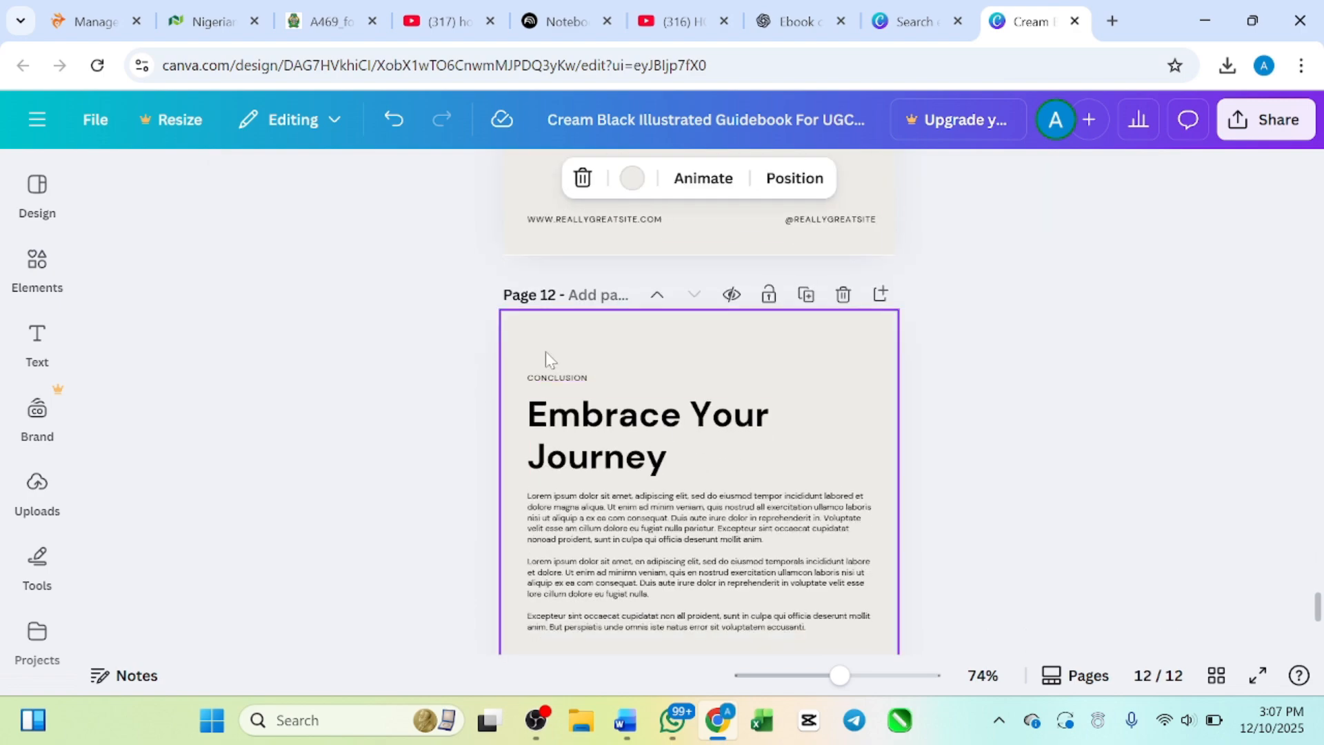
key(ctrl+z)
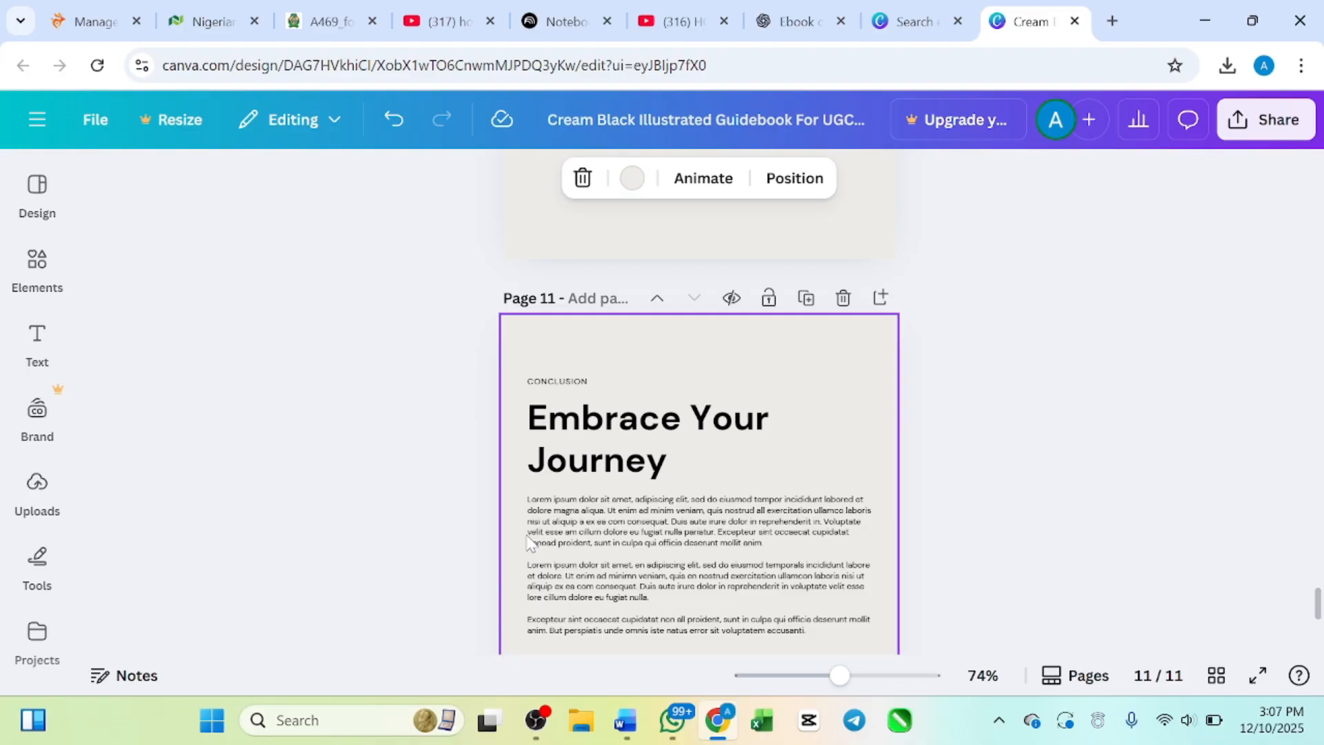
Step: Review the ebook from the end of the conclusion page back through the edited pages to the cover
scroll(487, 539, down, 2)
scroll(487, 539, up, 3)
scroll(487, 539, down, 2)
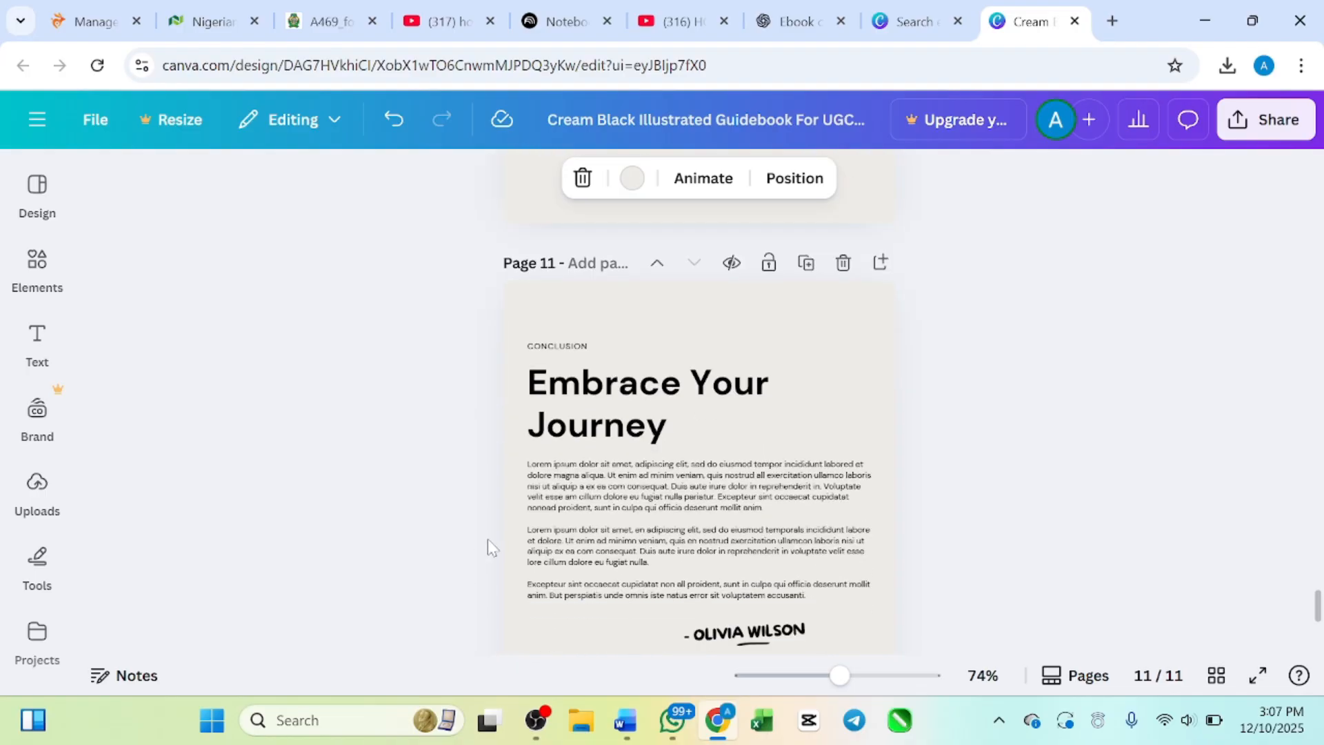
scroll(667, 489, down, 4)
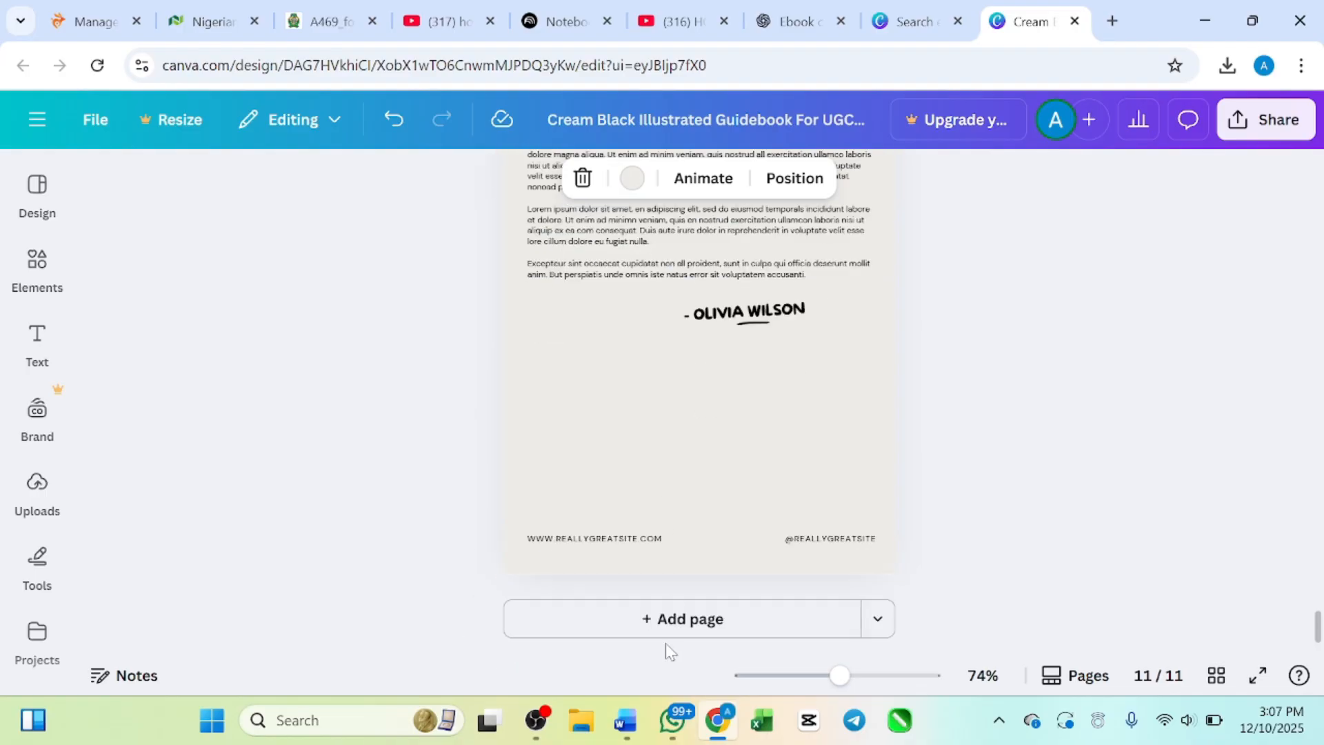
scroll(672, 448, up, 6)
scroll(672, 446, down, 6)
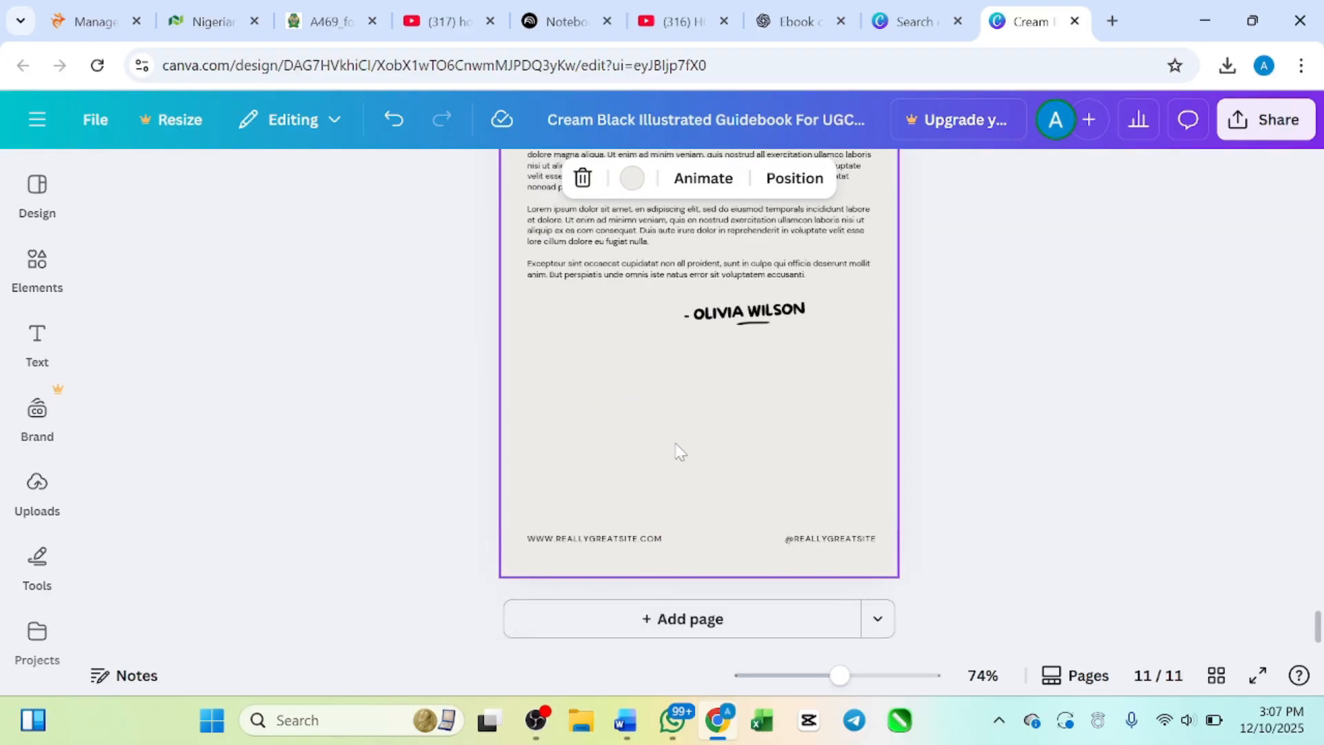
scroll(695, 408, up, 20)
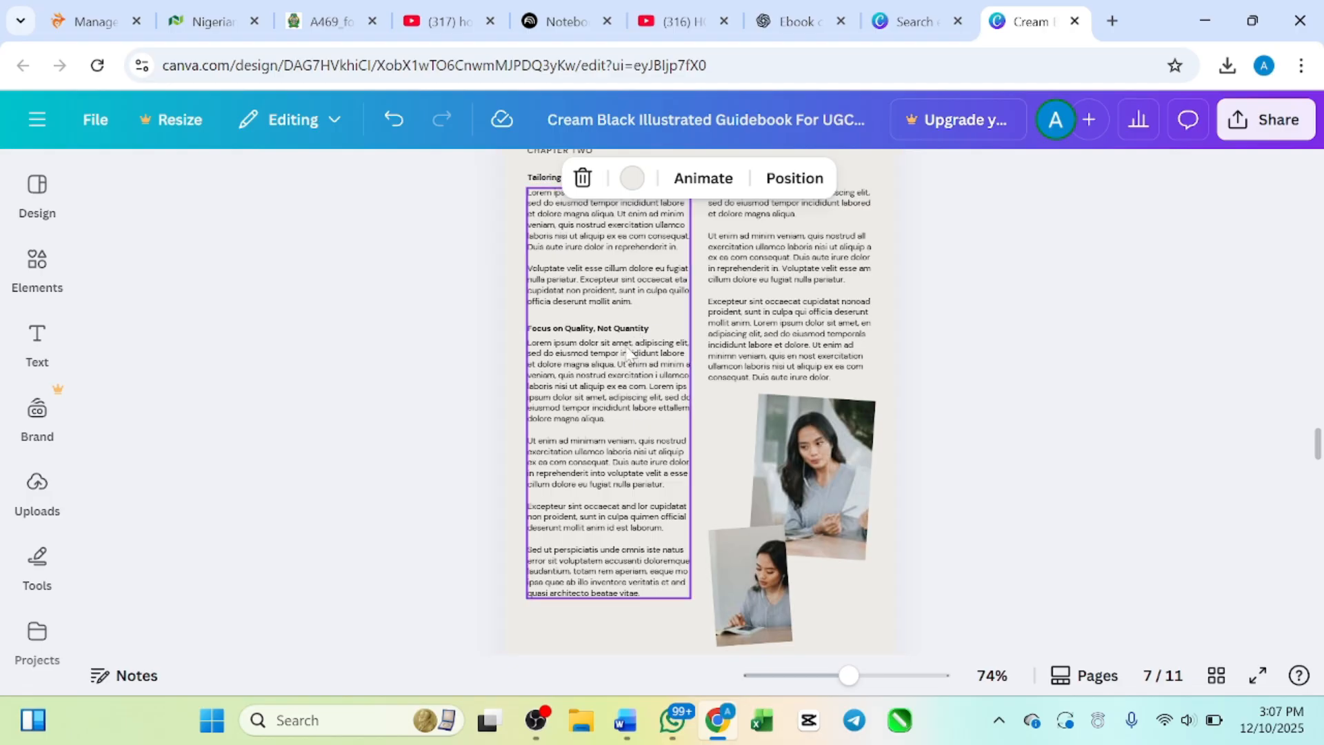
scroll(661, 347, up, 5)
scroll(662, 347, up, 20)
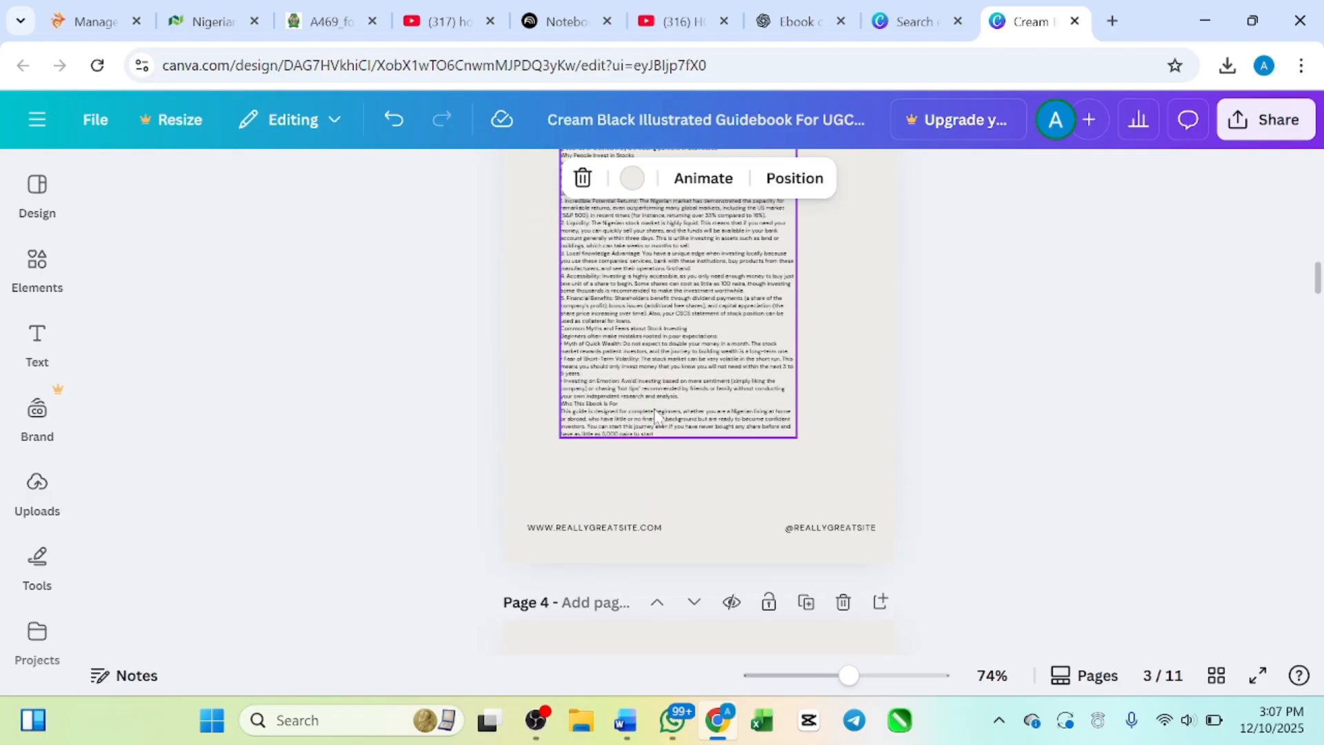
scroll(656, 416, down, 20)
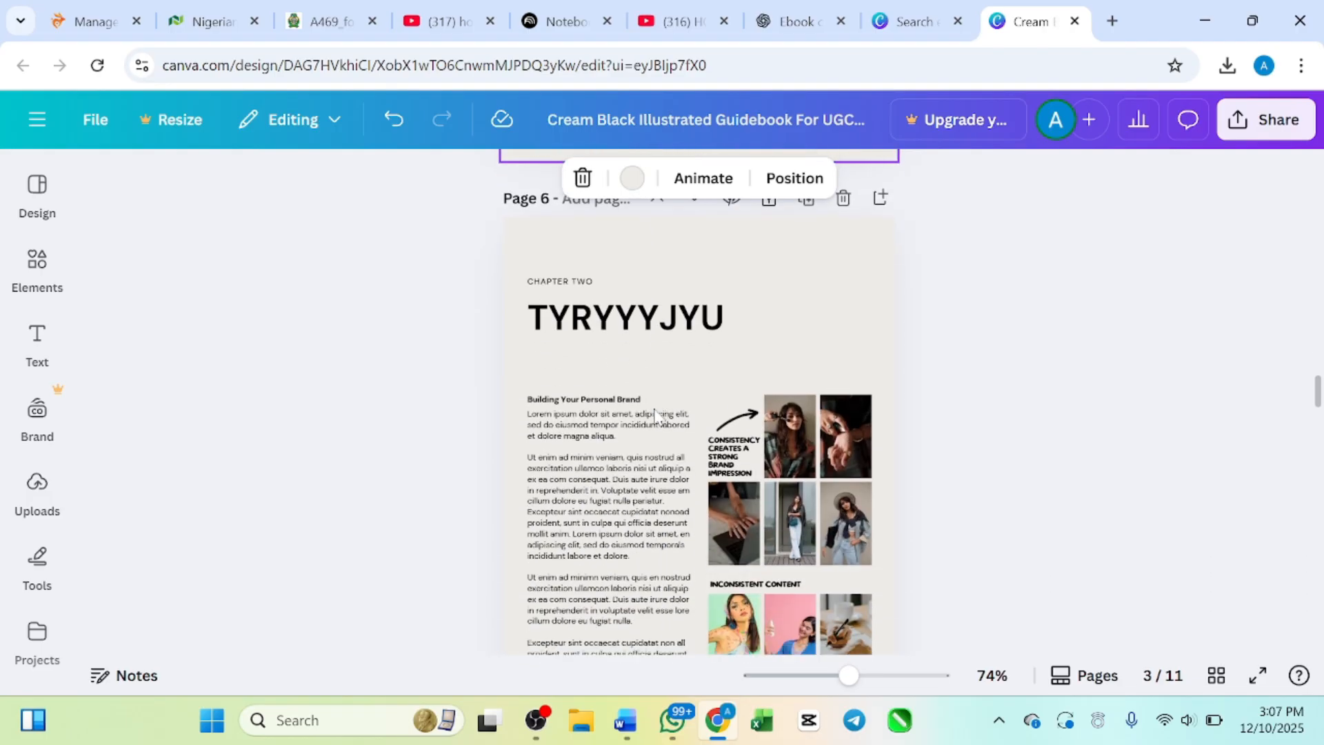
scroll(653, 374, up, 10)
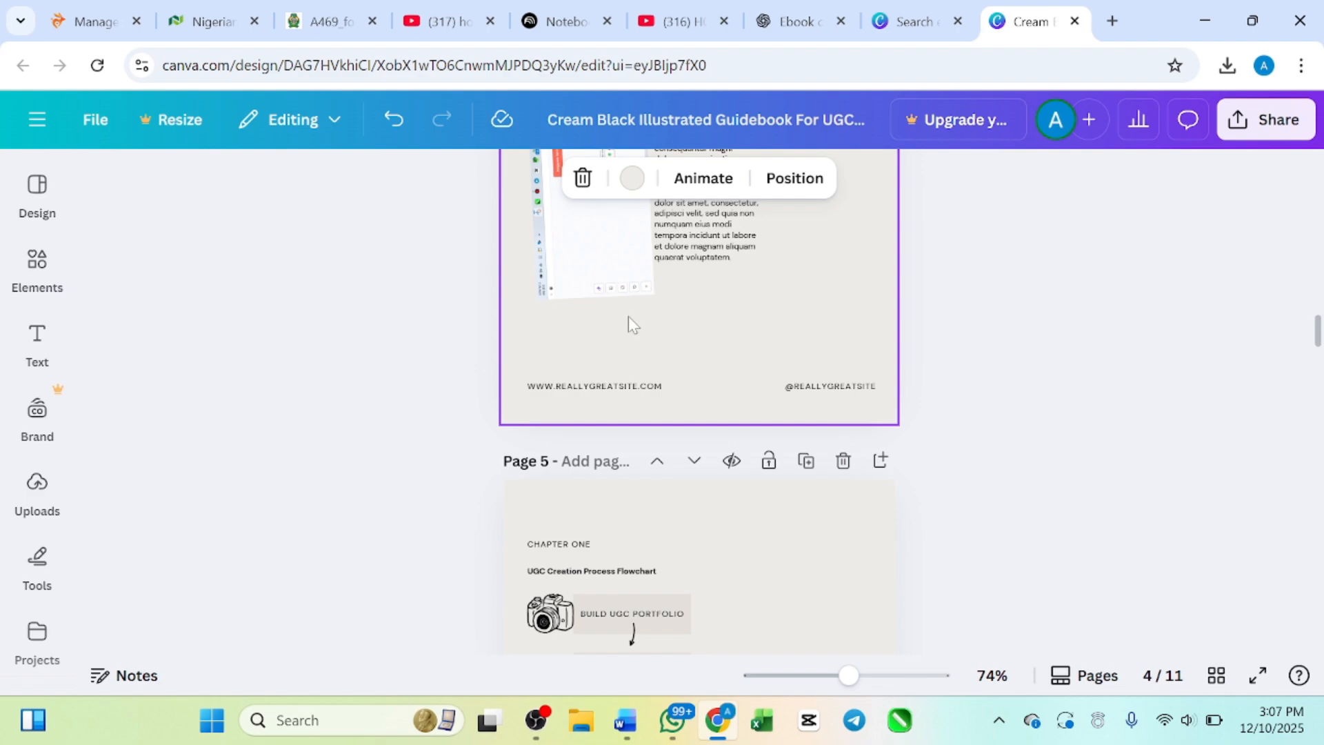
scroll(680, 391, up, 8)
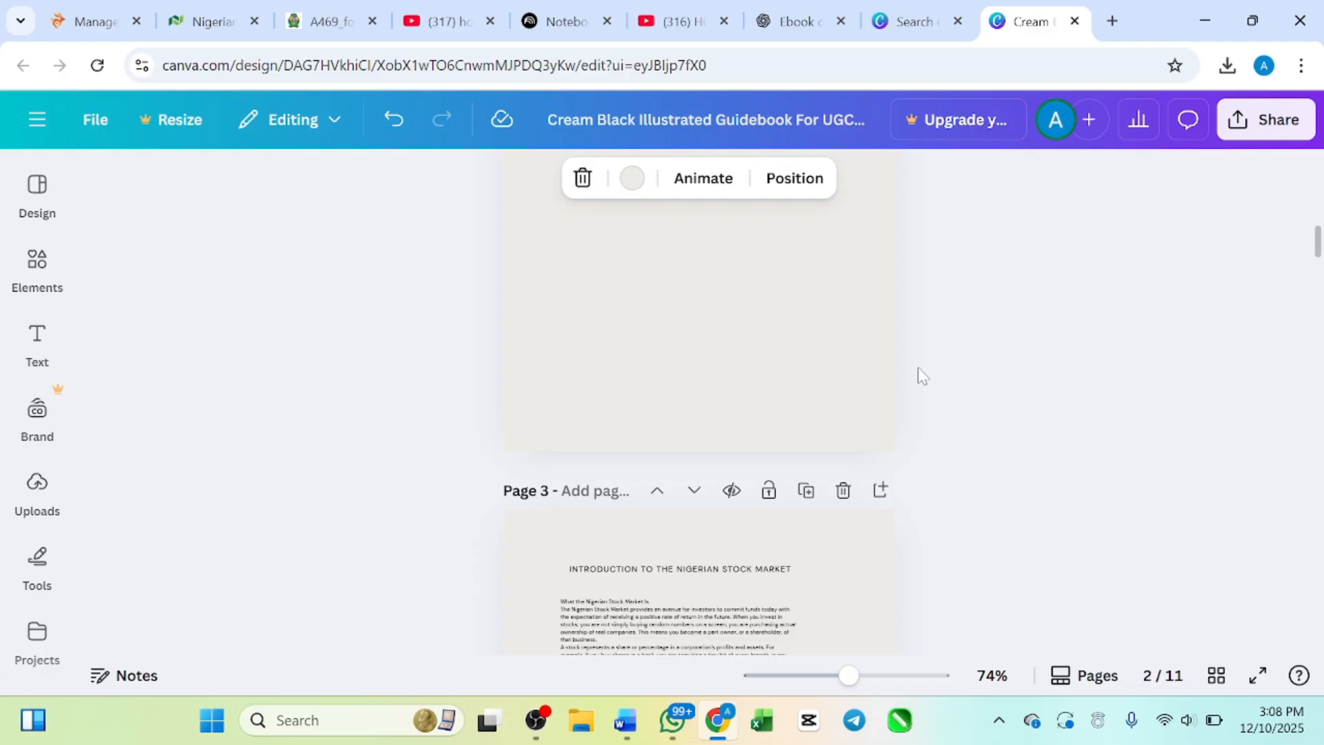
scroll(692, 393, up, 7)
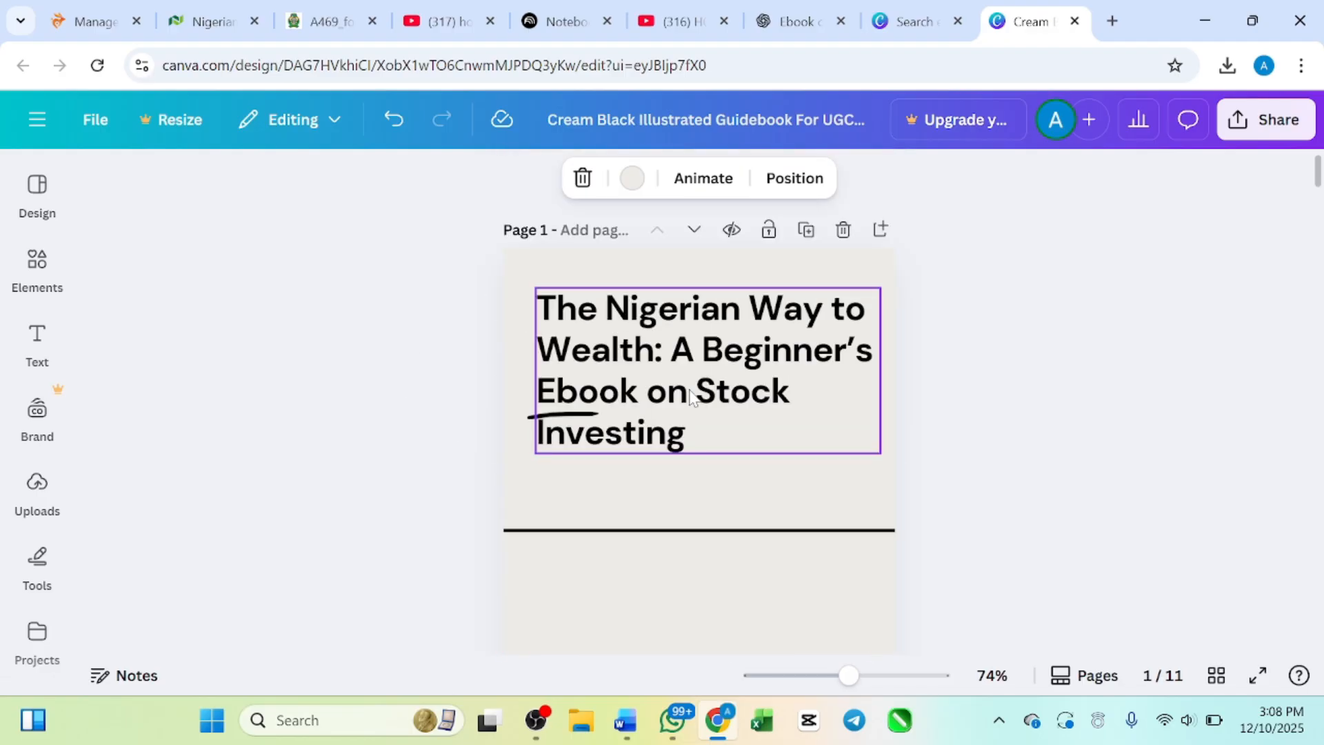
click(720, 575)
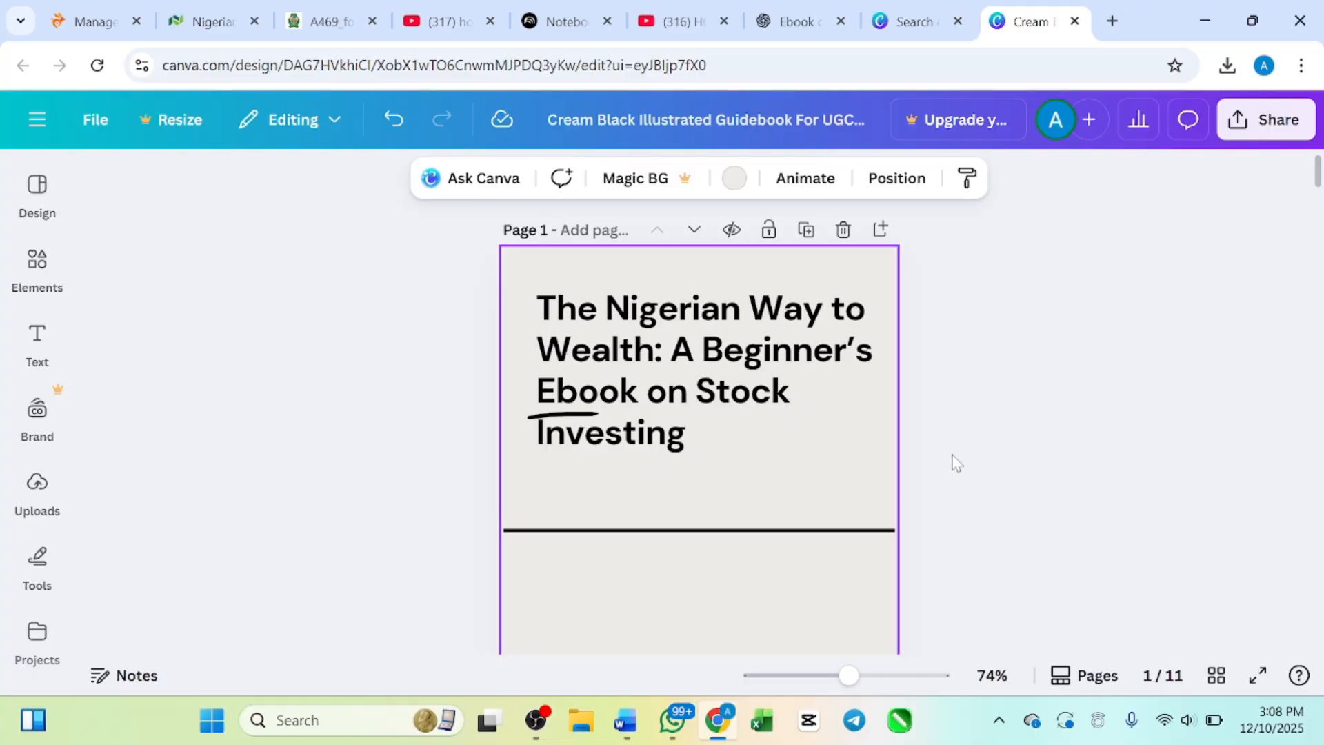
click(993, 374)
scroll(703, 448, down, 6)
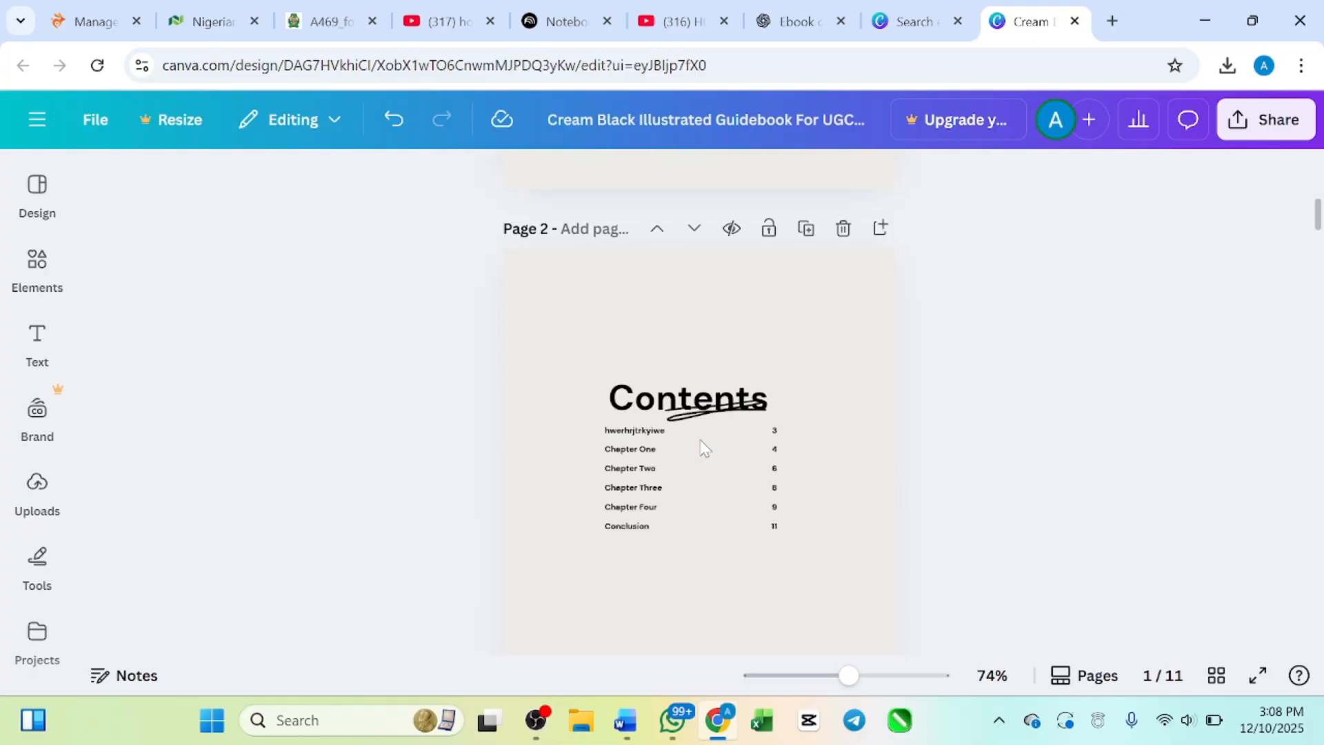
scroll(703, 449, up, 5)
scroll(702, 448, up, 2)
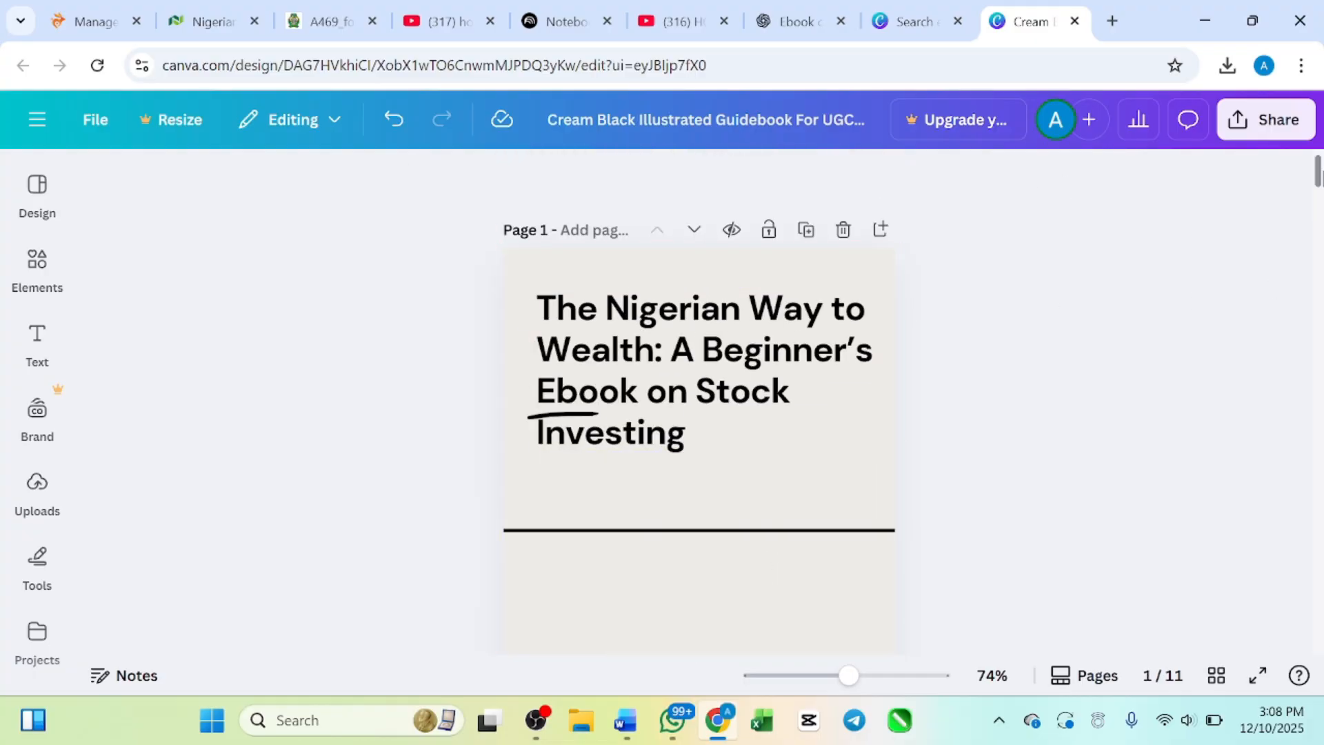
Step: Download pages 1–11 of the ebook as a PDF Standard file and show the browser's recent downloads
click(1253, 129)
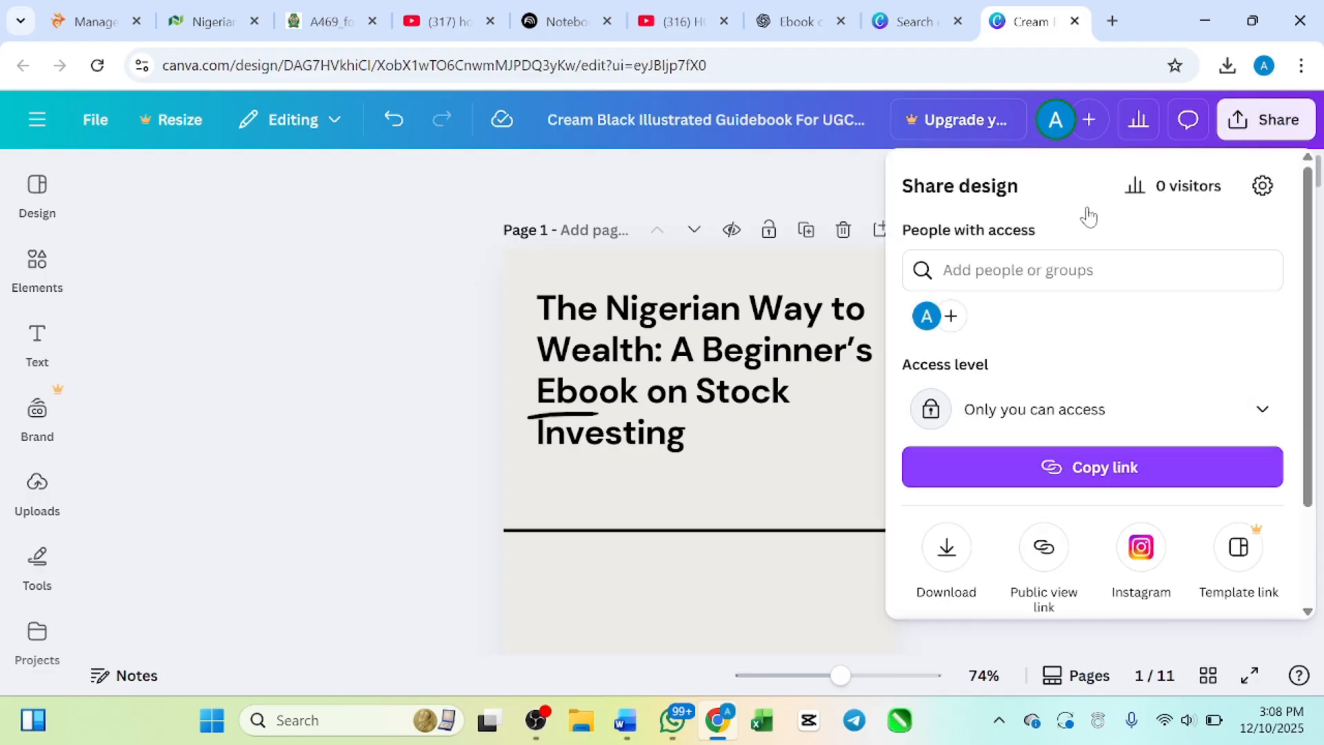
scroll(986, 340, down, 2)
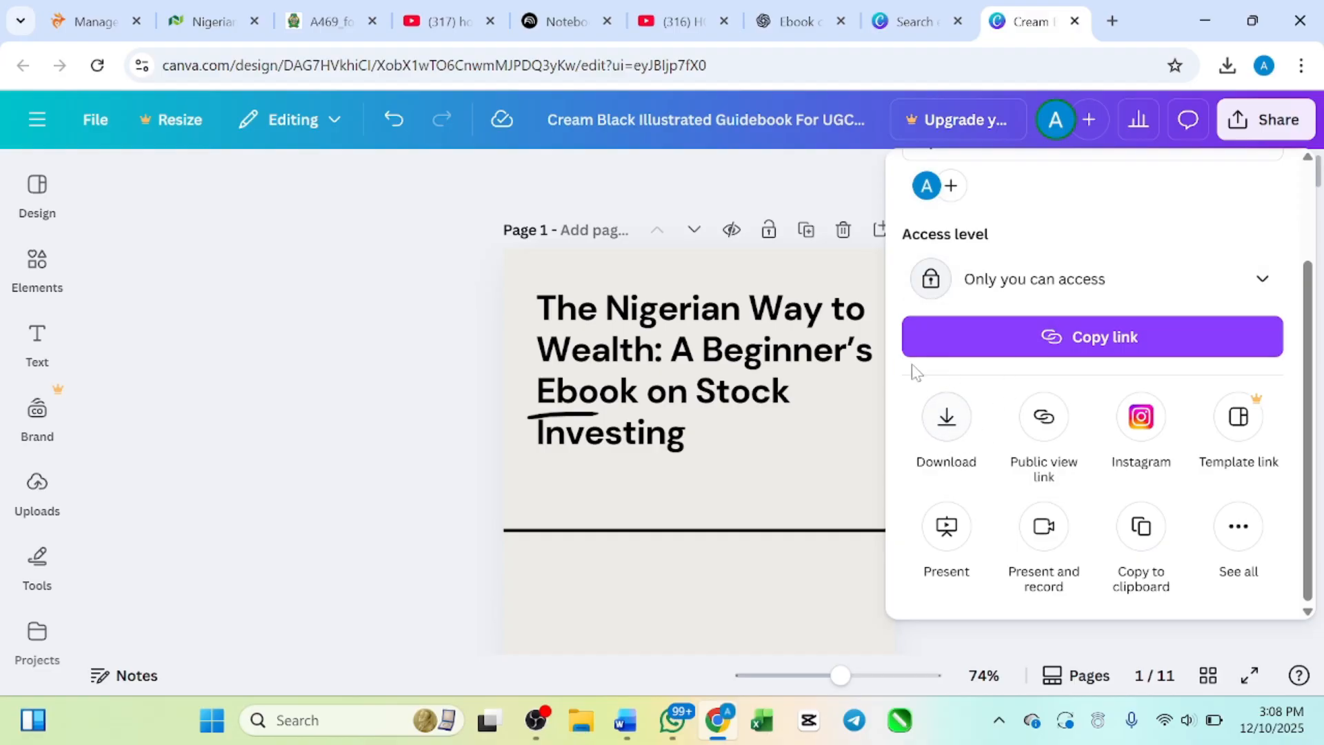
click(948, 419)
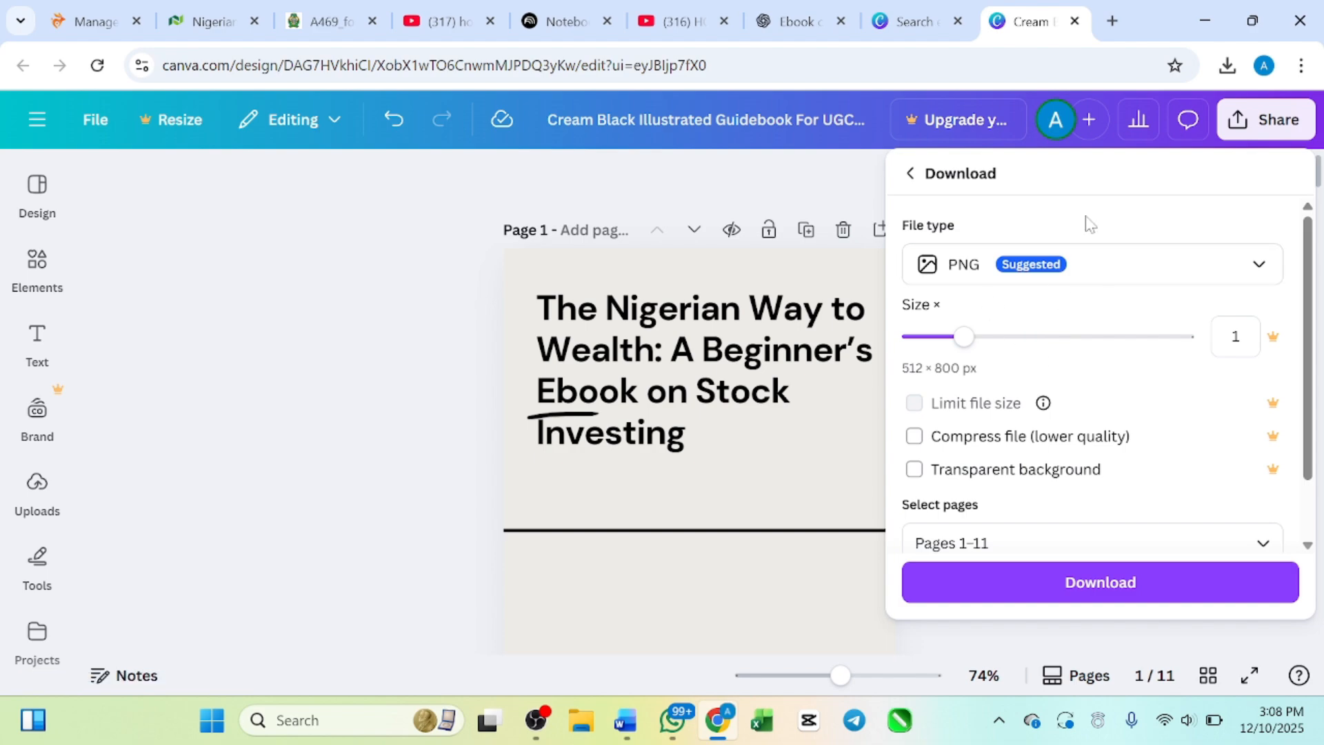
click(1211, 282)
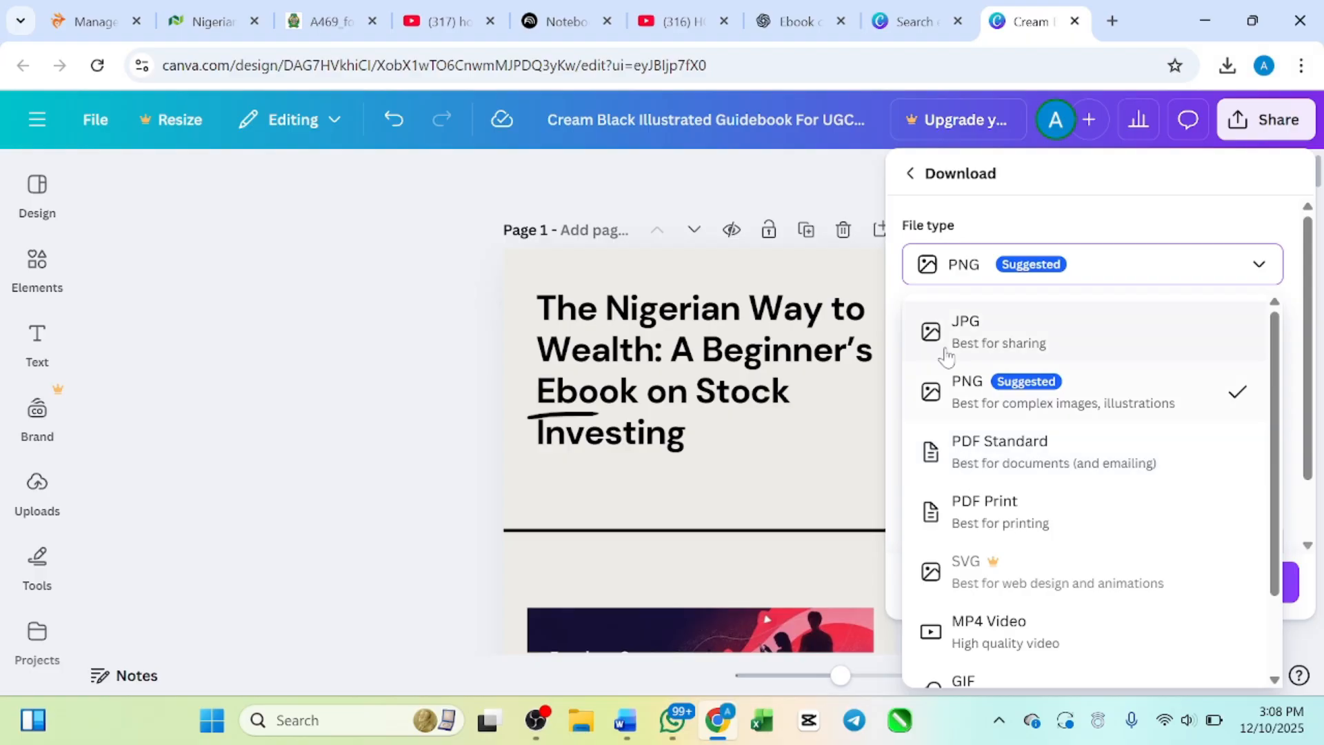
click(987, 462)
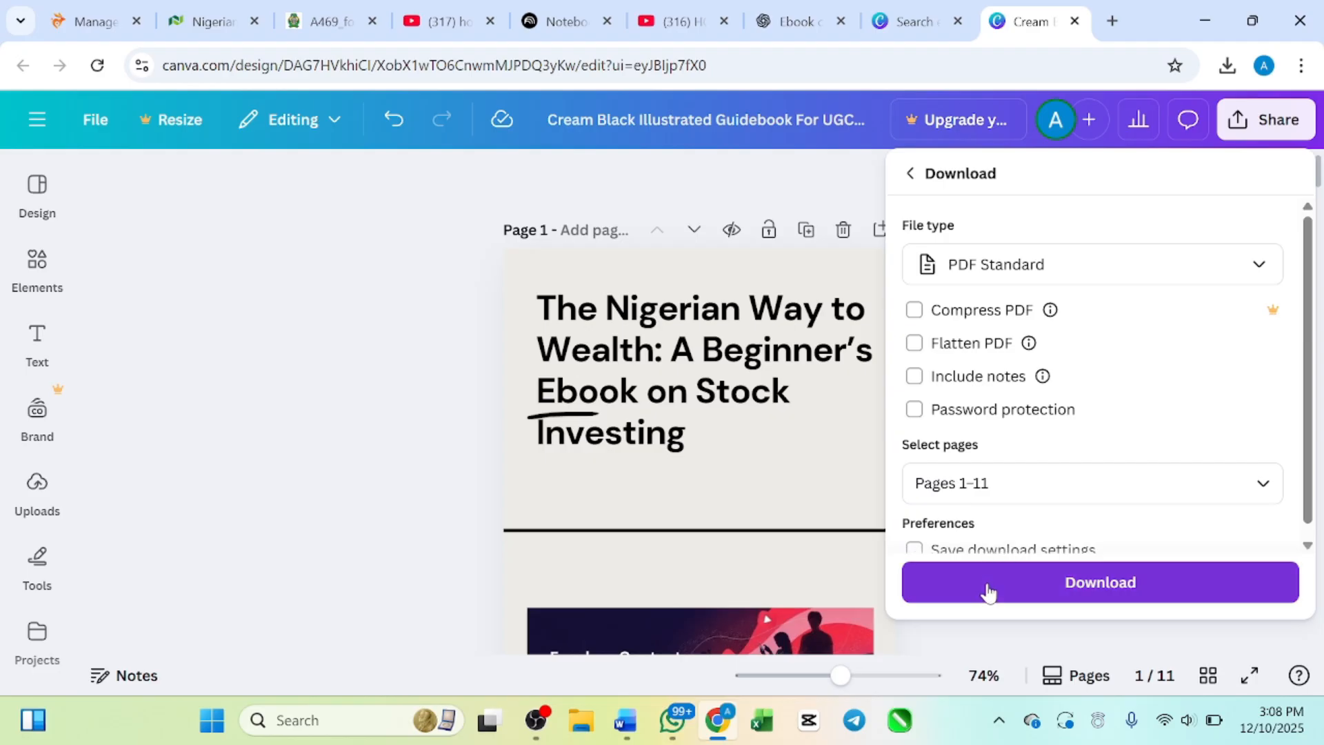
click(1077, 590)
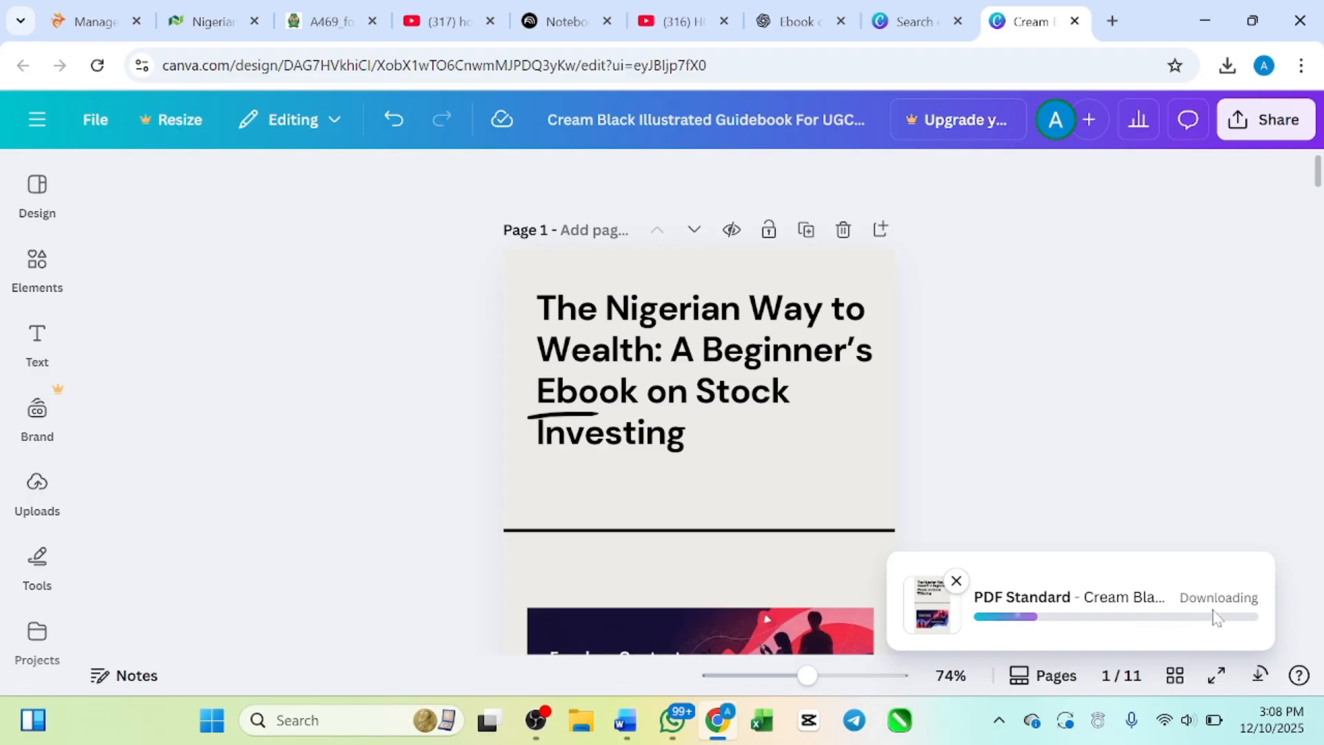
scroll(758, 517, down, 3)
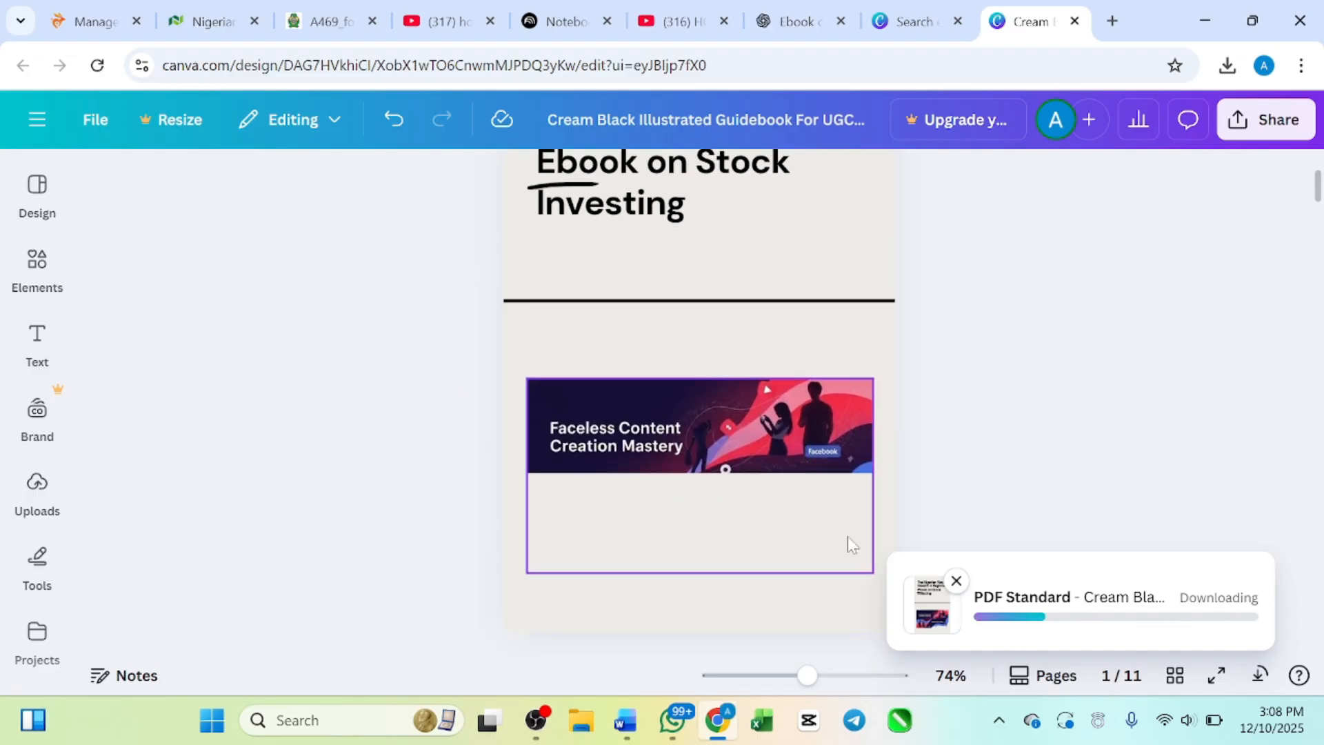
scroll(802, 369, up, 3)
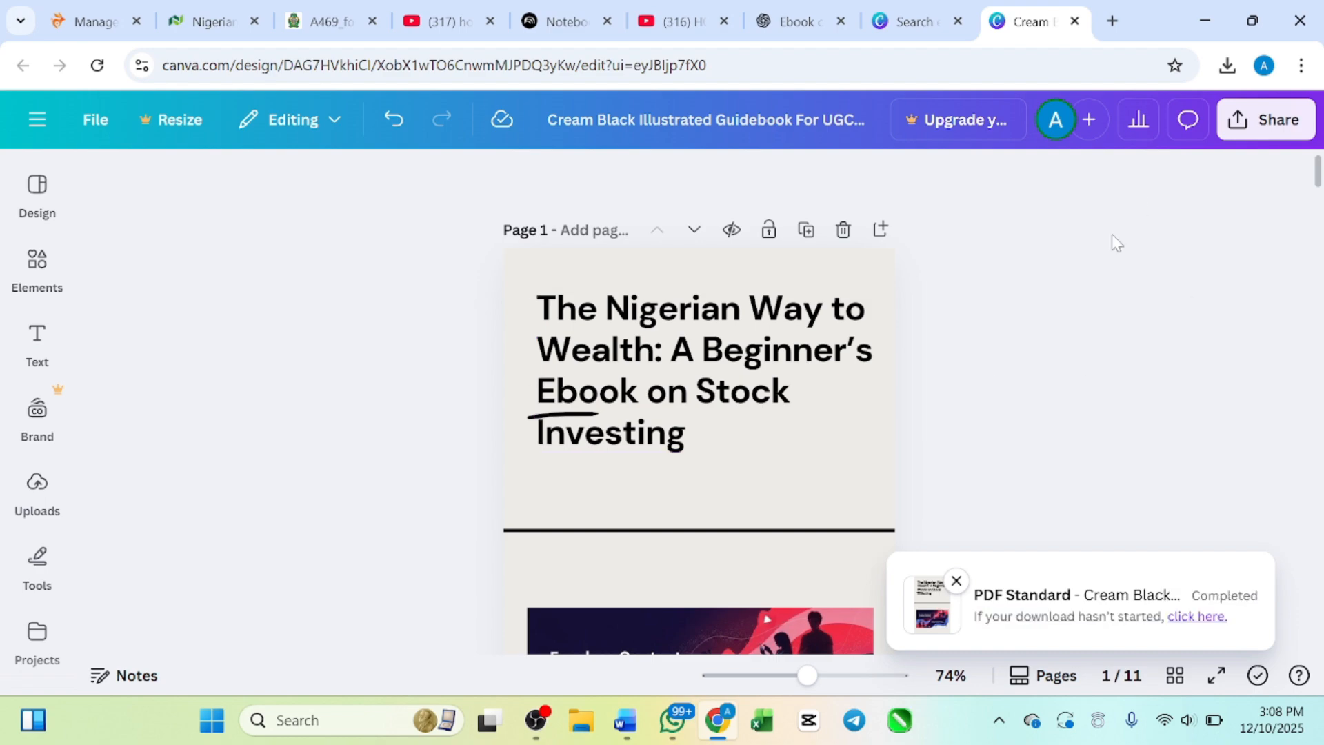
click(1227, 67)
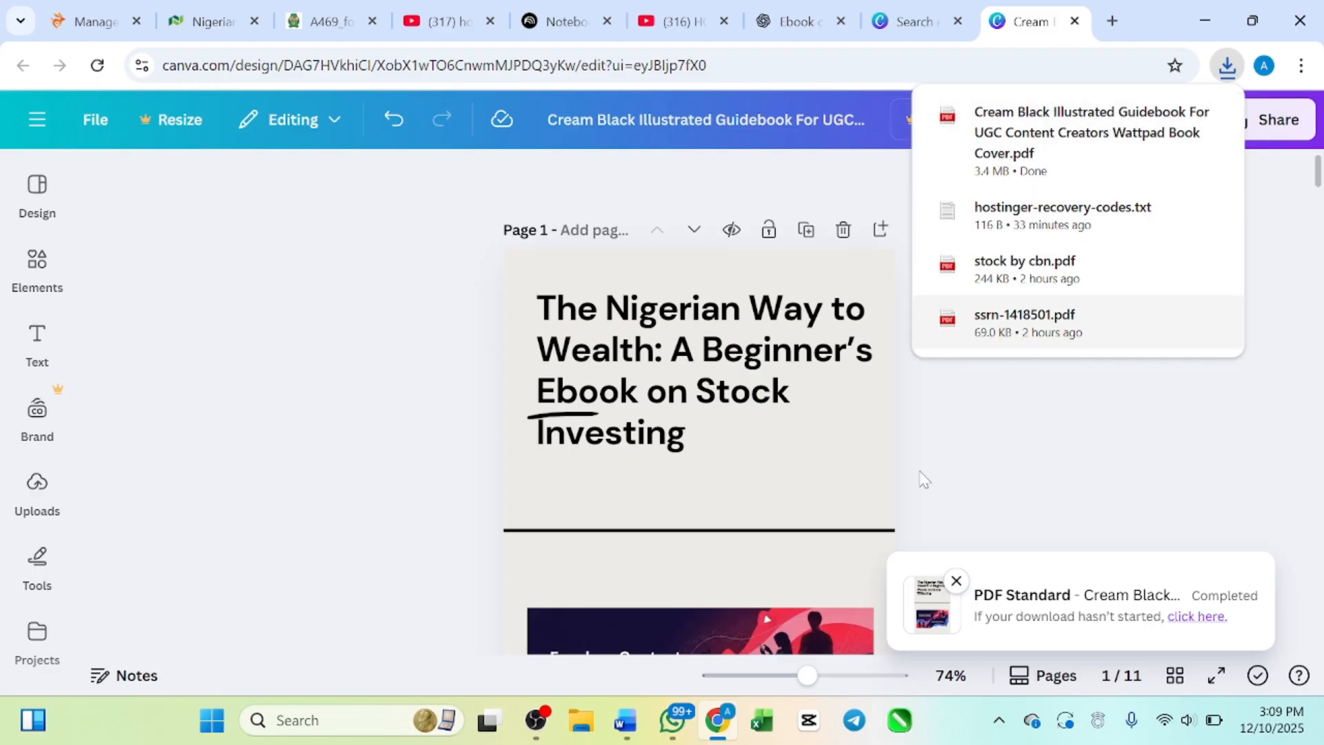
Step: Review the ebook from the contents page to the chapter one page, dismissing the downloads list
scroll(624, 544, down, 6)
scroll(624, 543, up, 4)
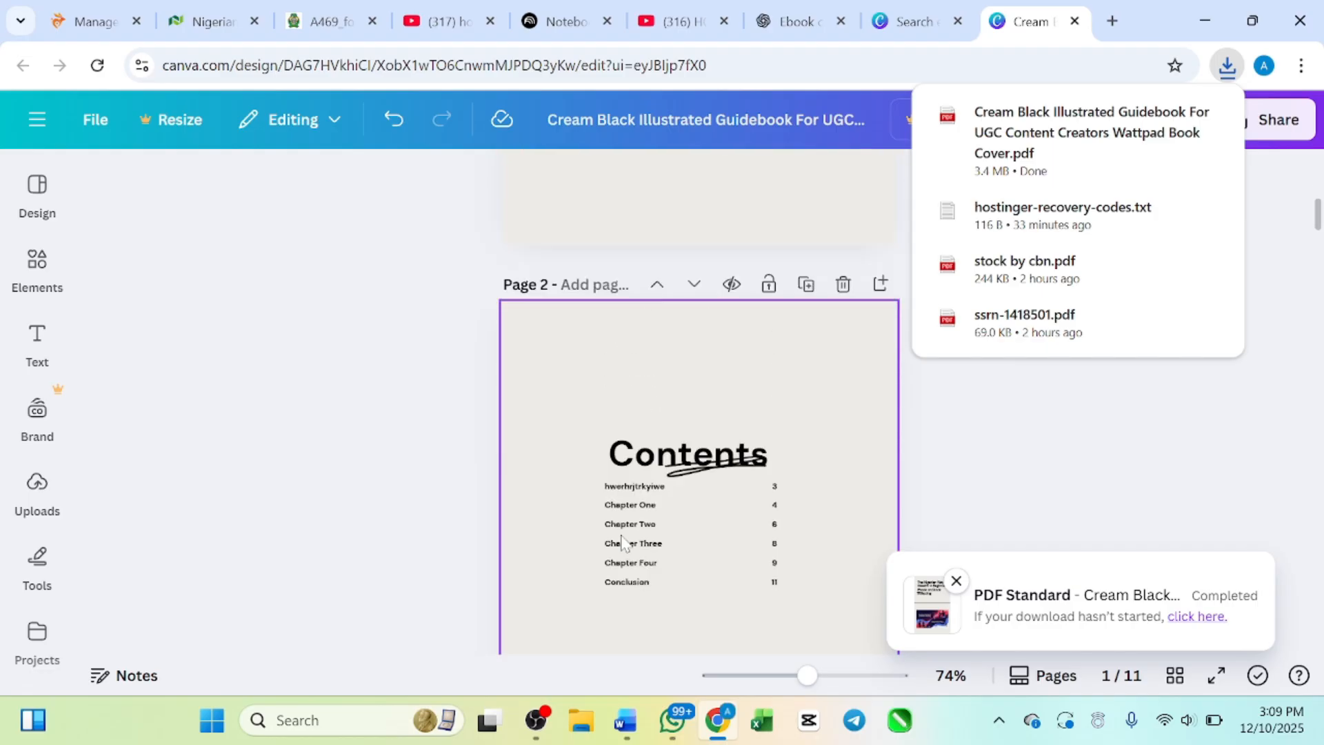
scroll(624, 543, down, 10)
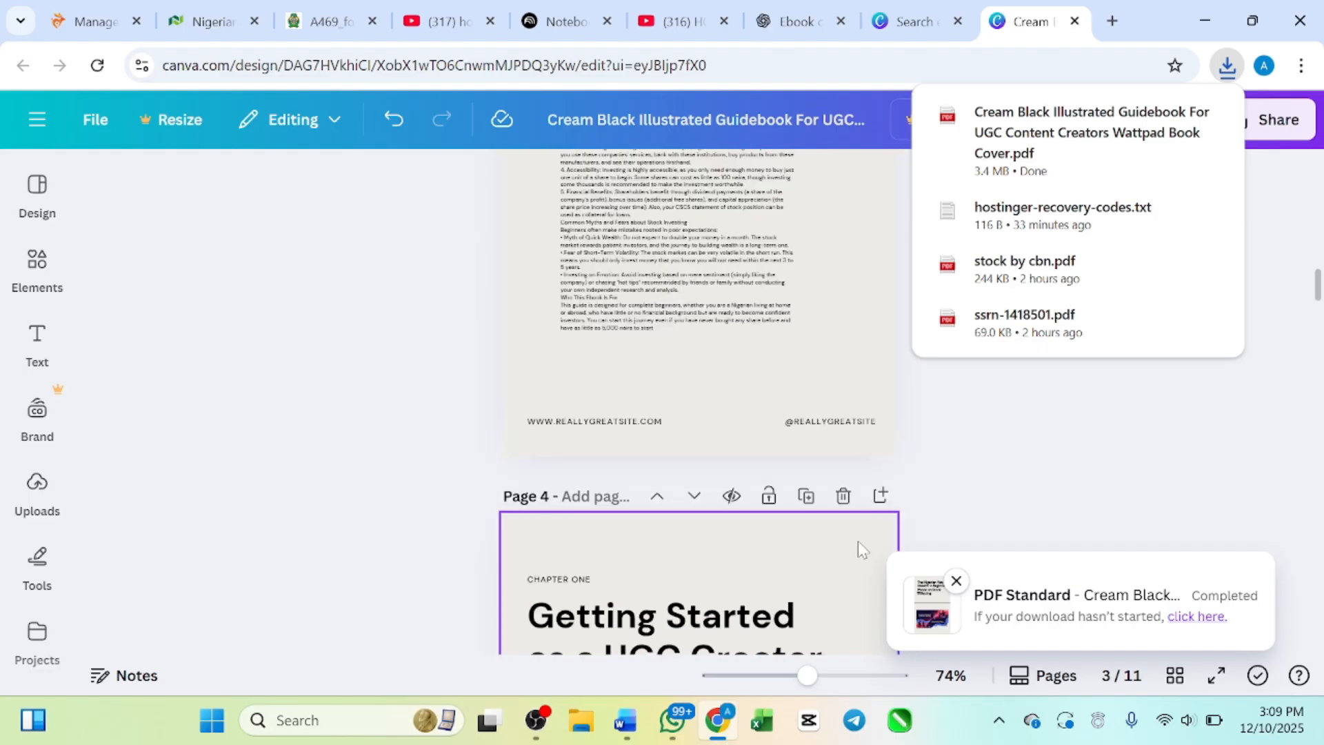
click(1047, 497)
scroll(833, 430, down, 3)
scroll(697, 411, up, 2)
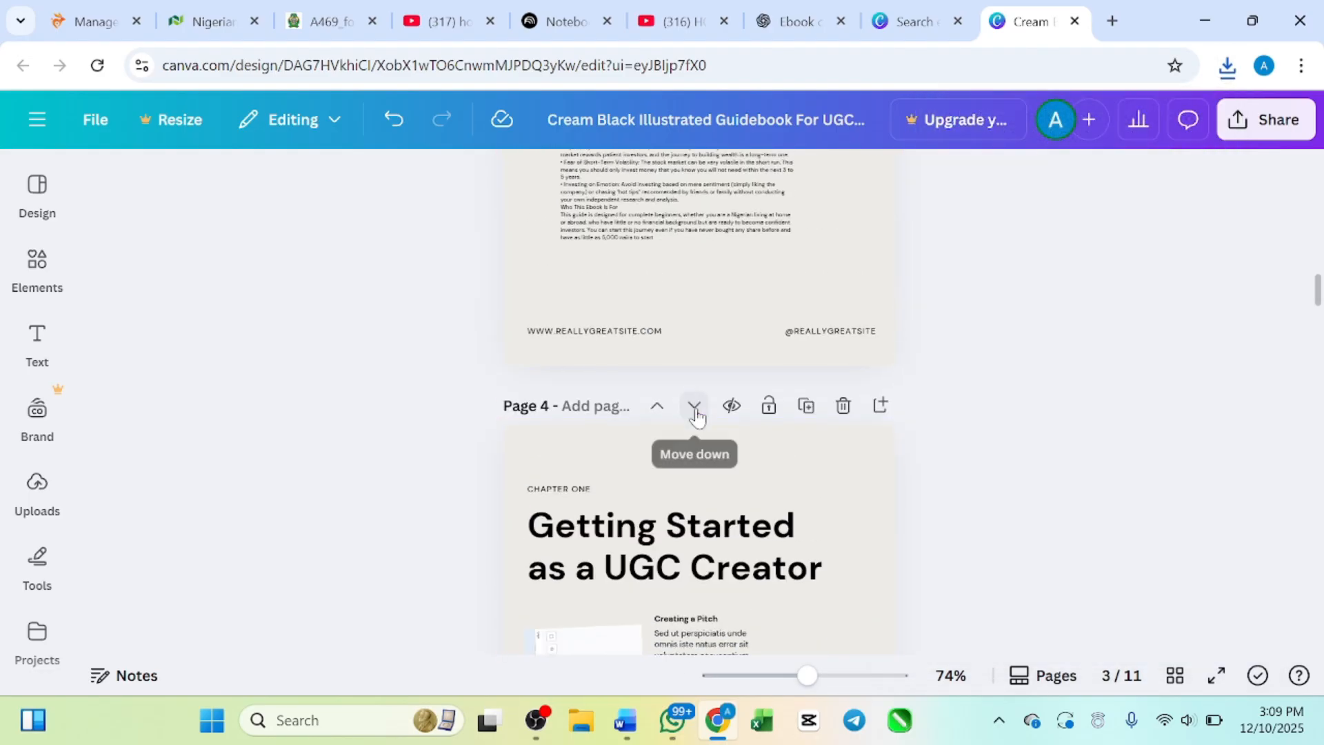
scroll(698, 410, down, 5)
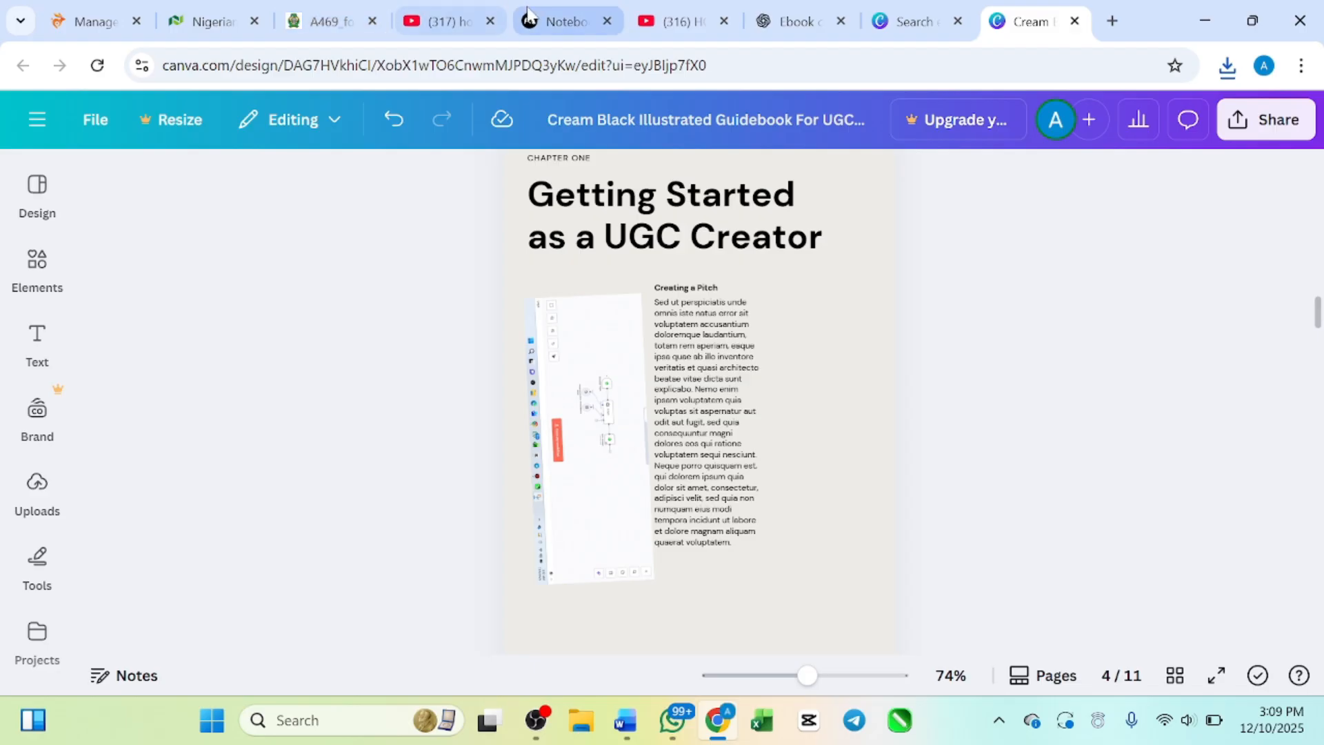
Step: Switch to NotebookLM and select the chapter text from "PAGE 2 – How the Nigerian Stock Market Works" into the "Advisors" point on stockbrokers
click(548, 20)
scroll(516, 403, up, 10)
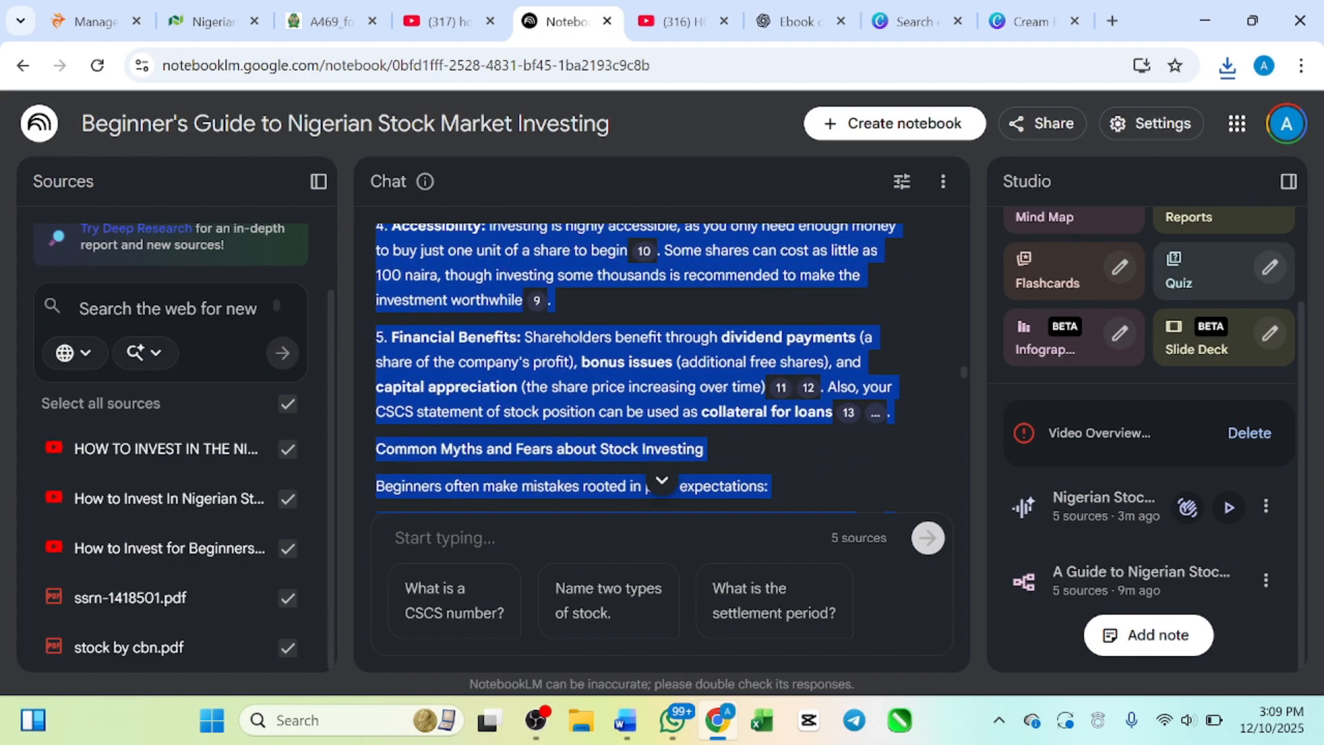
scroll(639, 369, up, 2)
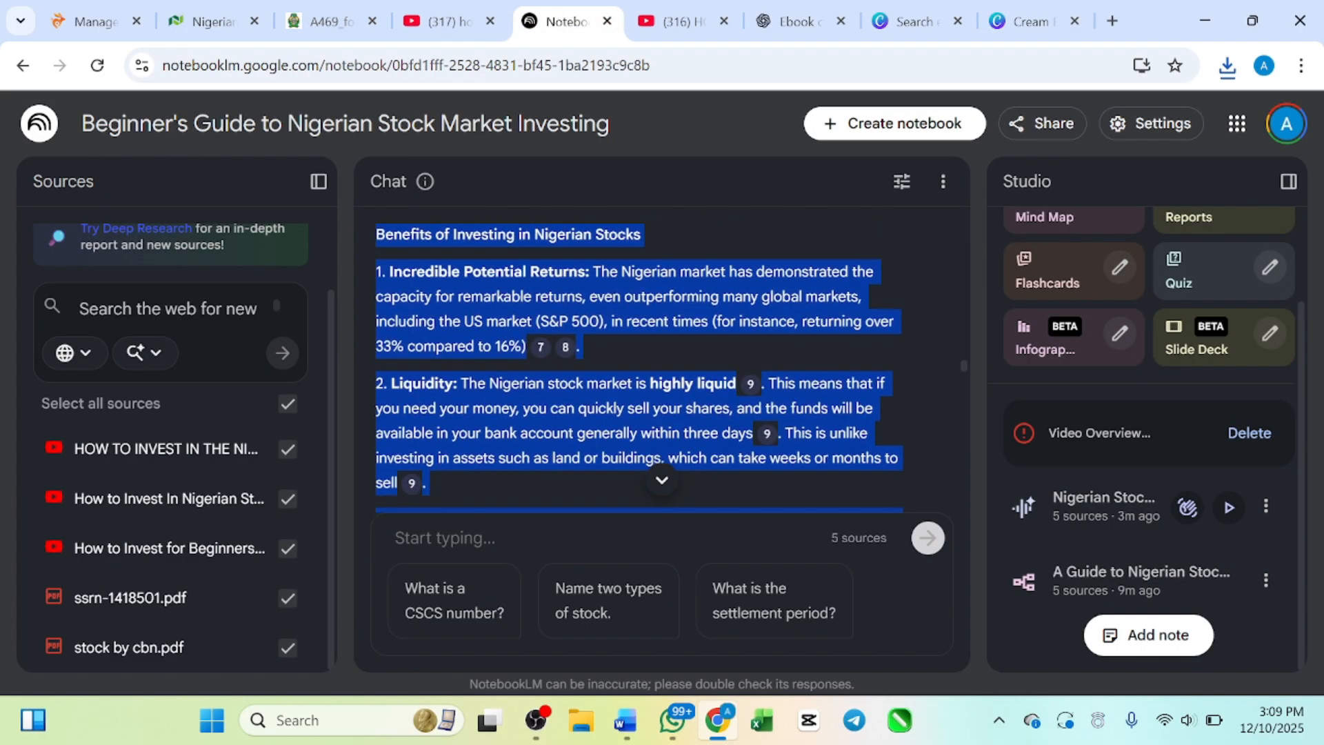
click(514, 367)
scroll(514, 367, down, 12)
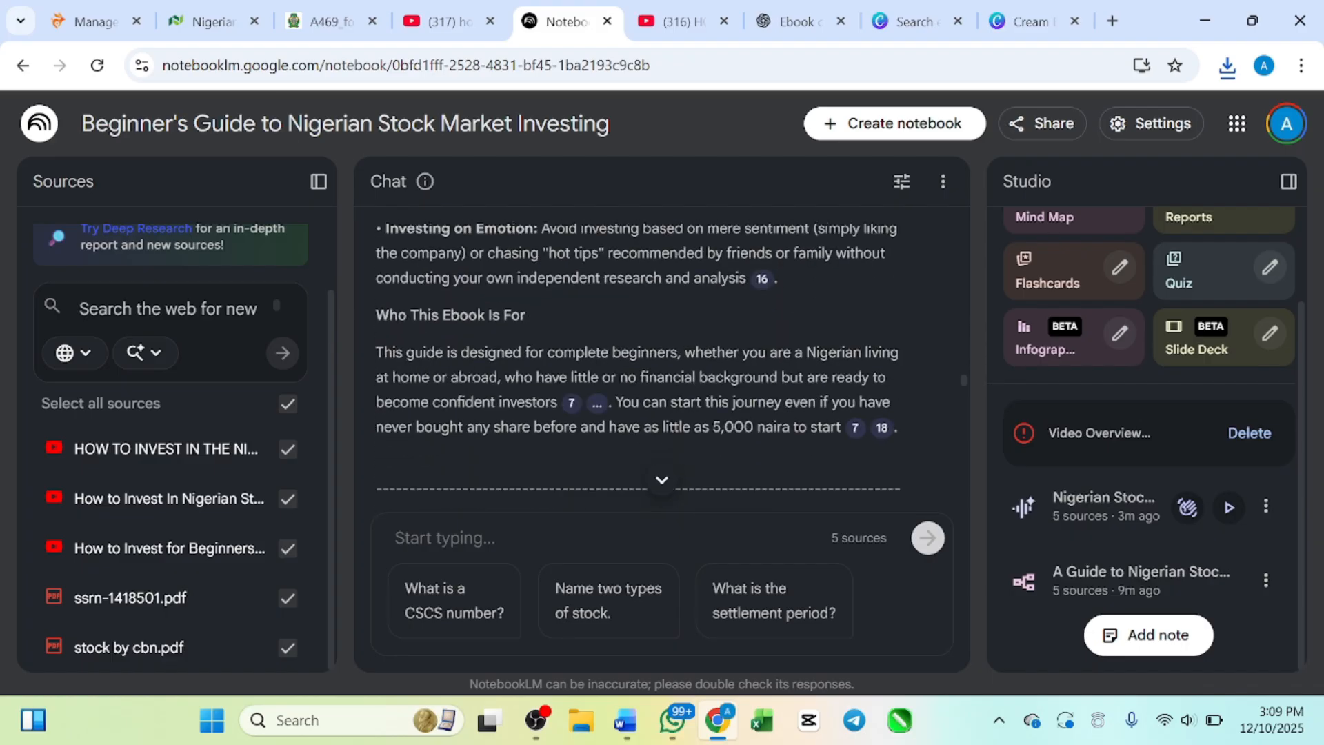
scroll(515, 370, down, 4)
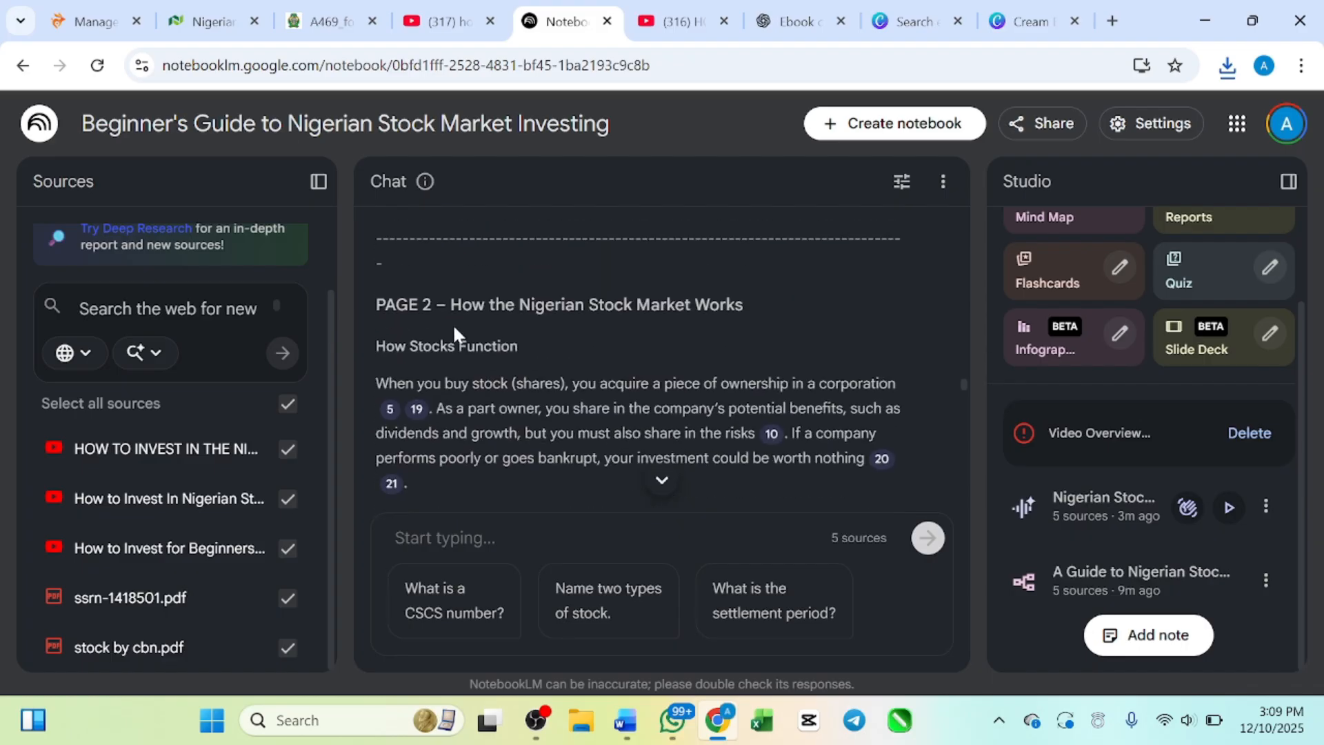
scroll(446, 318, up, 1)
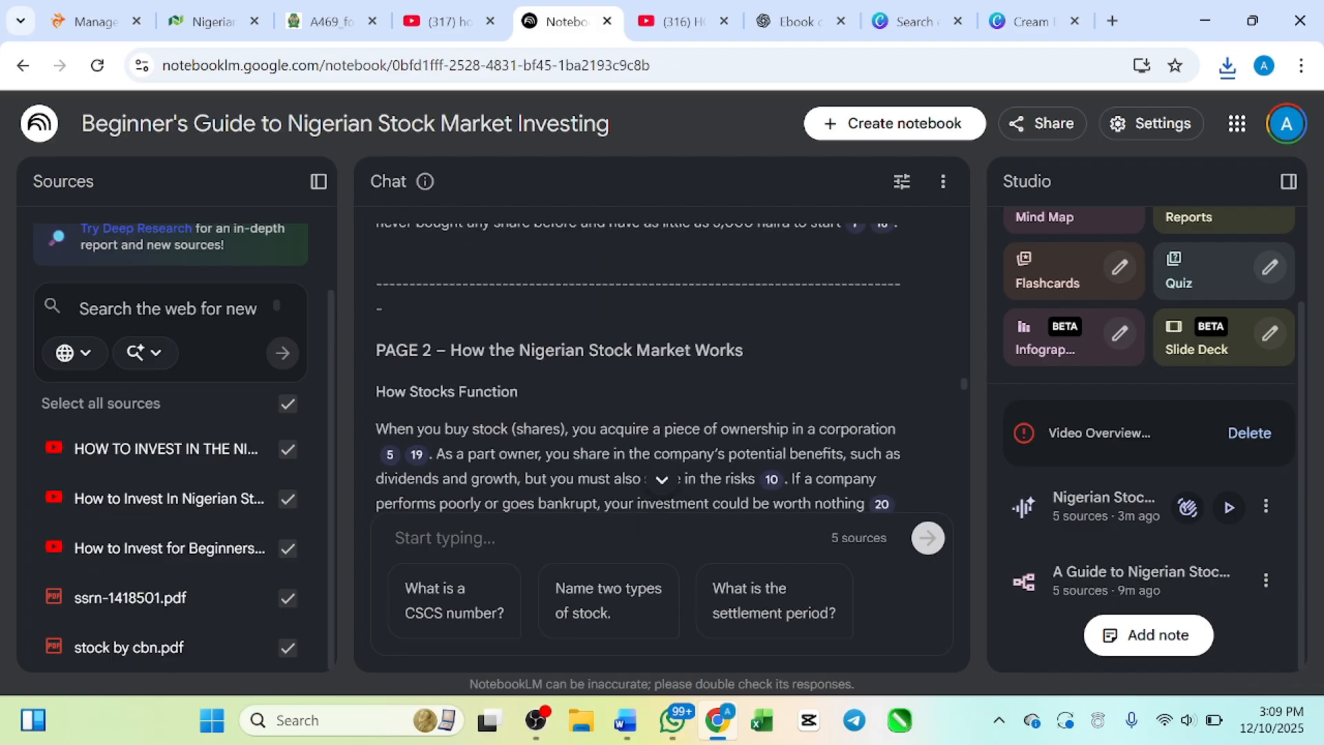
drag(383, 349, 619, 251)
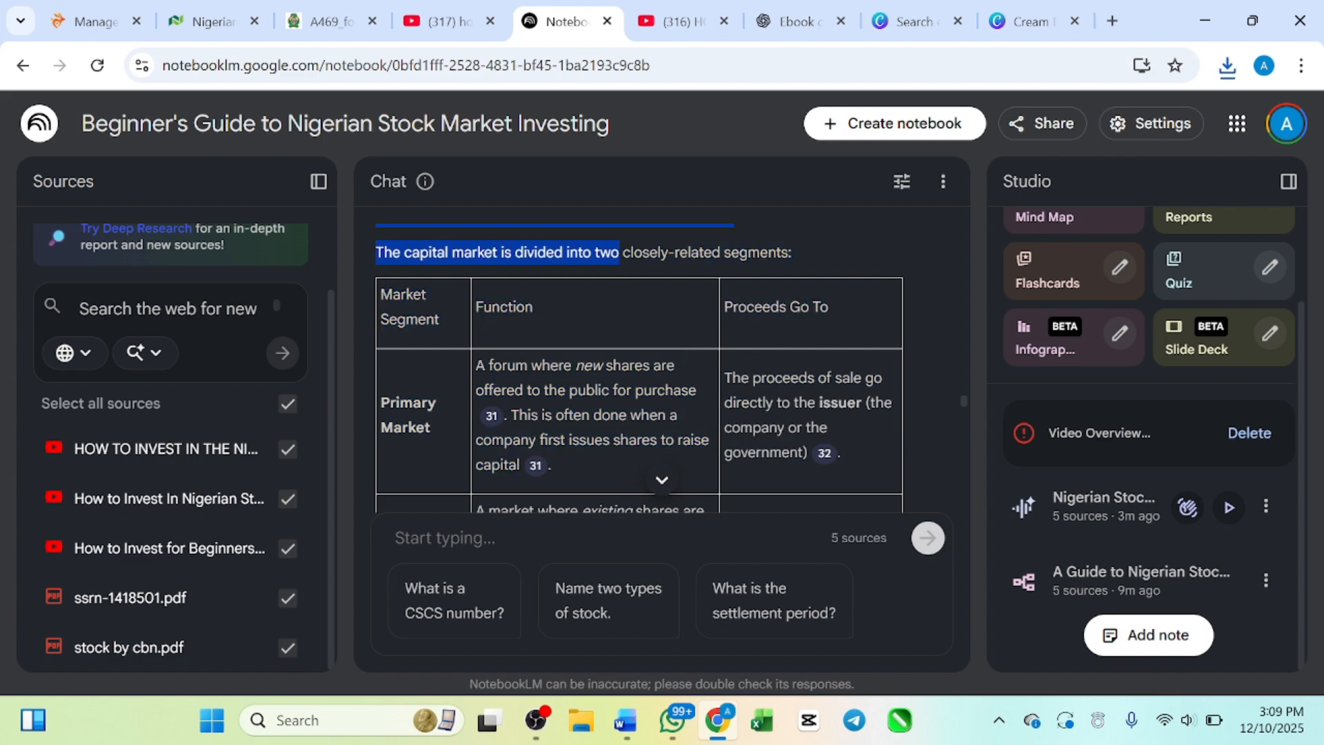
drag(498, 226, 602, 426)
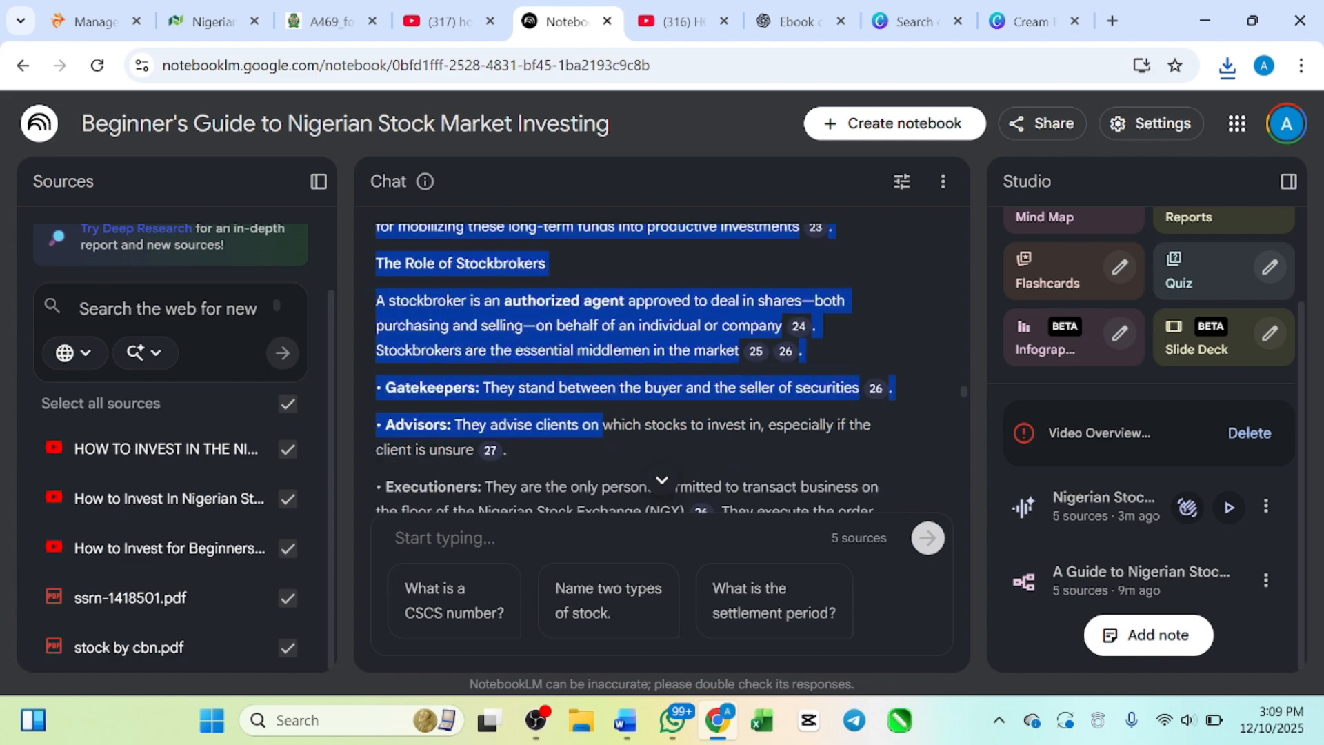
Step: Switch back to the Canva ebook design and review its remaining template pages from page 5 through the conclusion on page 11
click(917, 21)
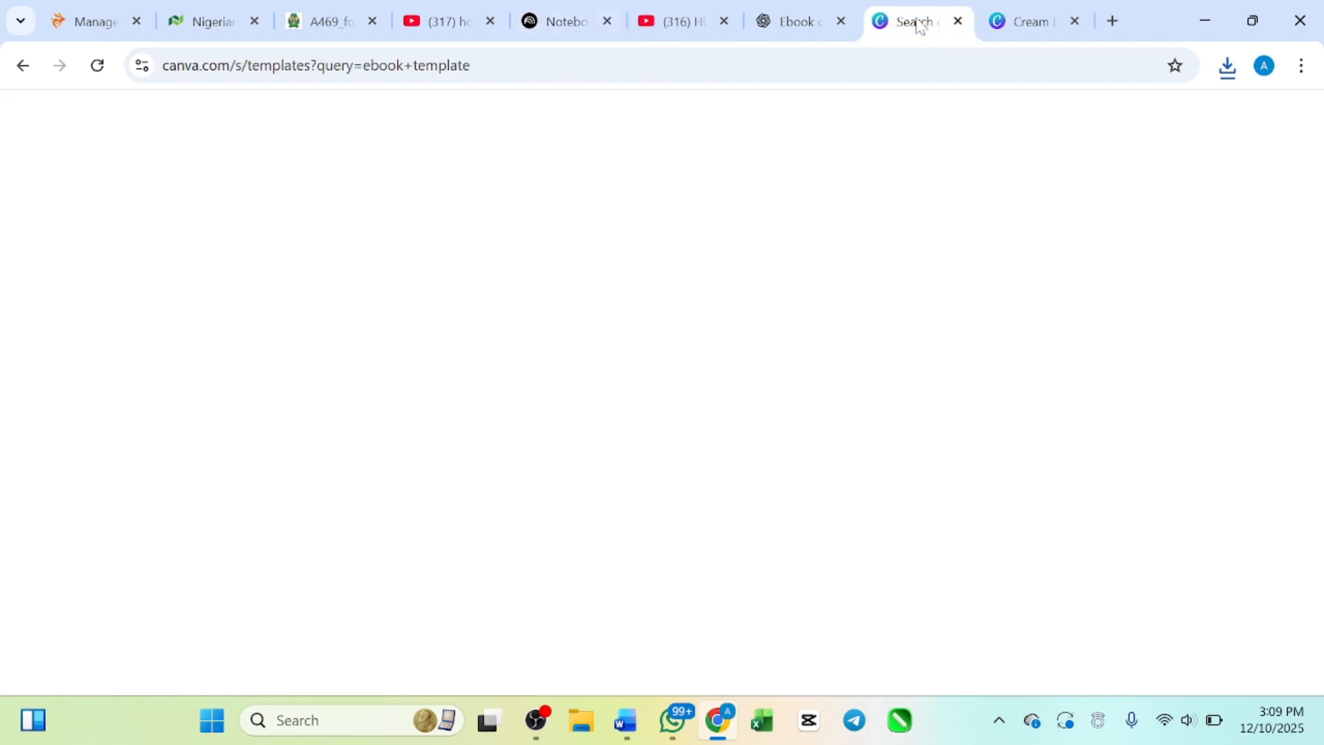
click(1019, 21)
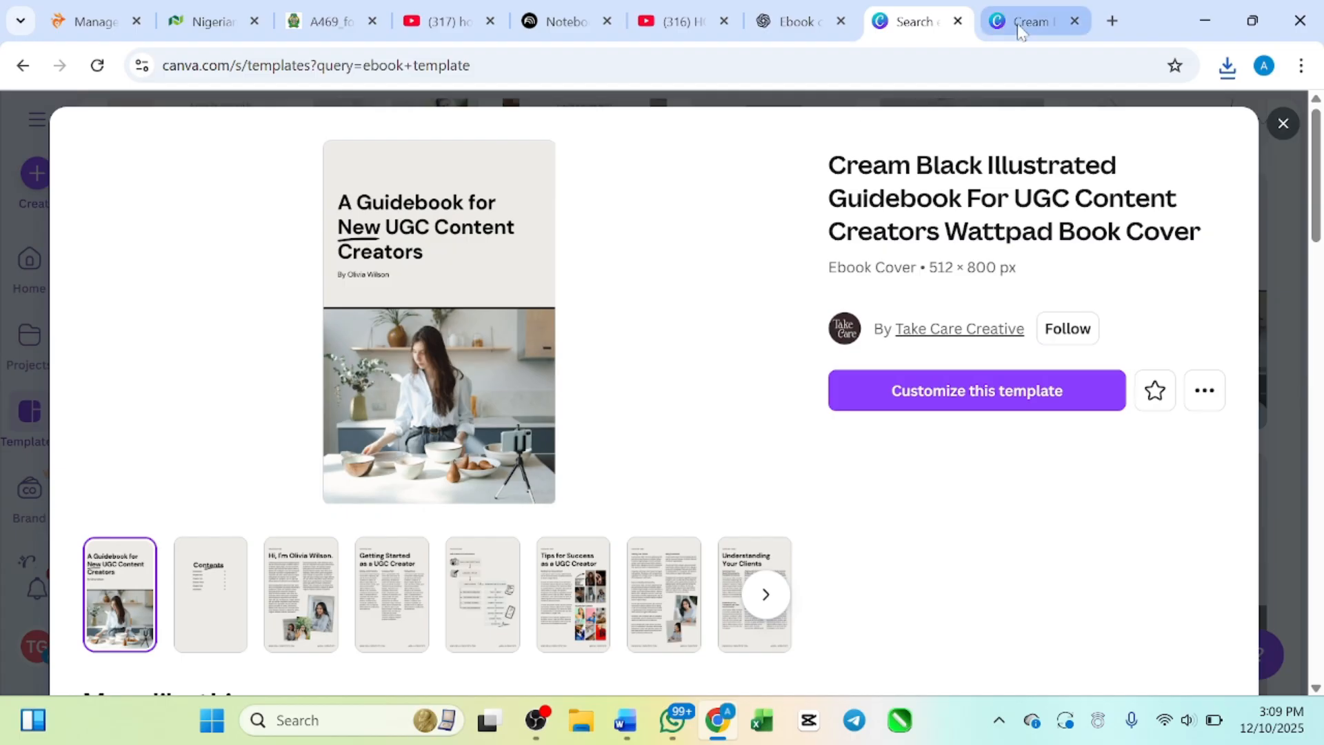
scroll(788, 296, down, 10)
scroll(786, 296, down, 1)
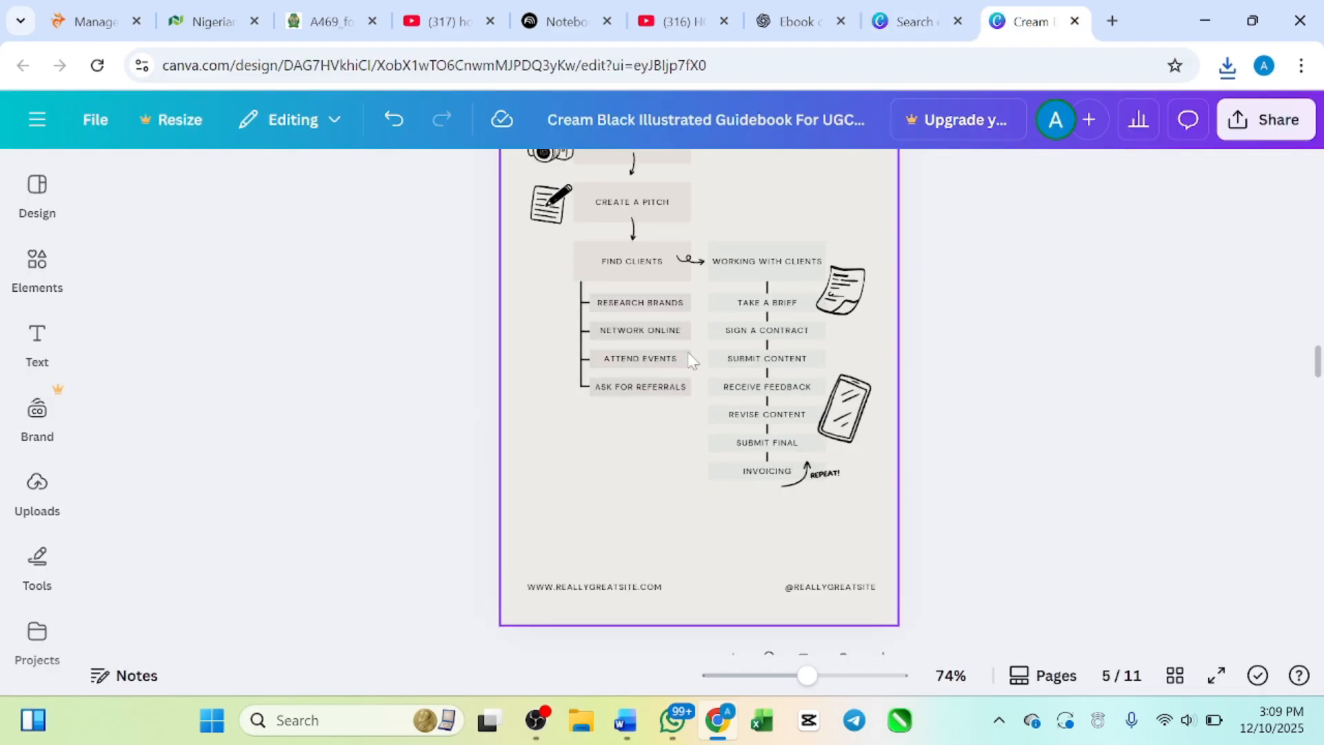
scroll(695, 371, down, 10)
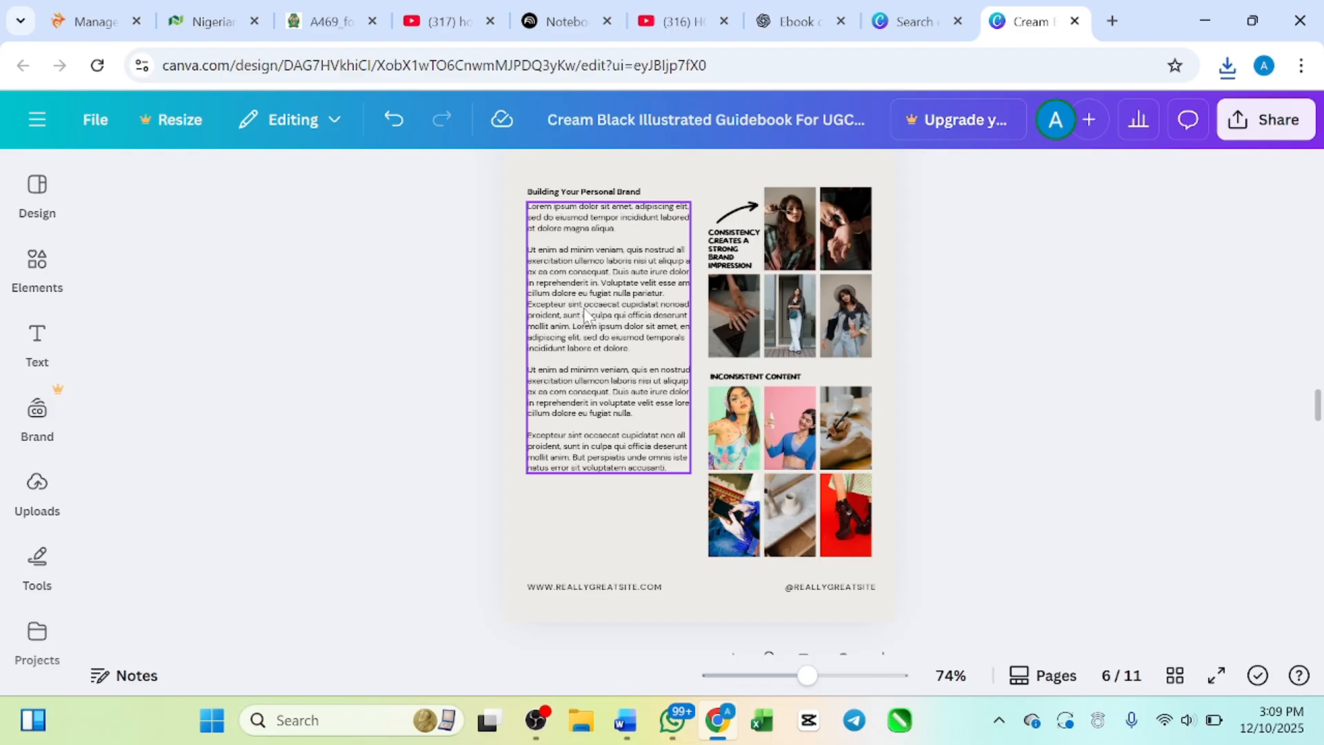
scroll(682, 340, up, 2)
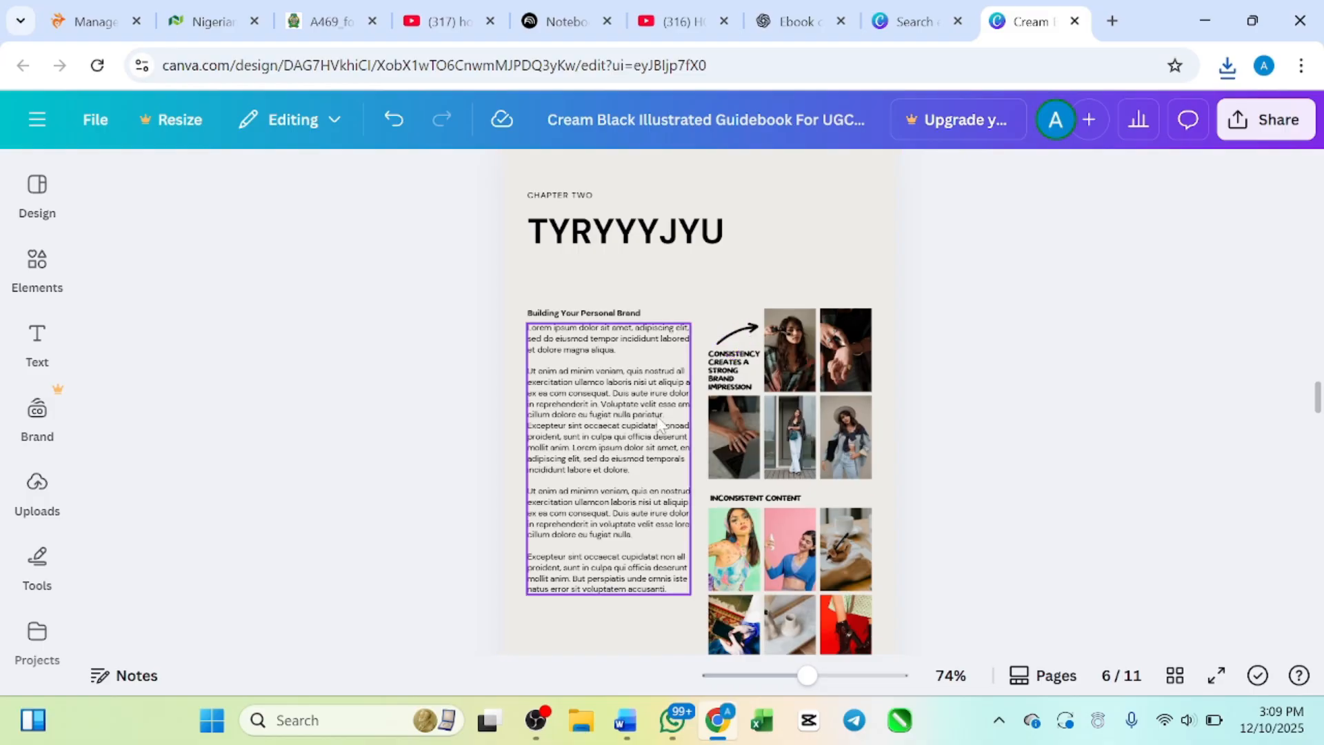
scroll(660, 421, down, 12)
scroll(660, 424, down, 15)
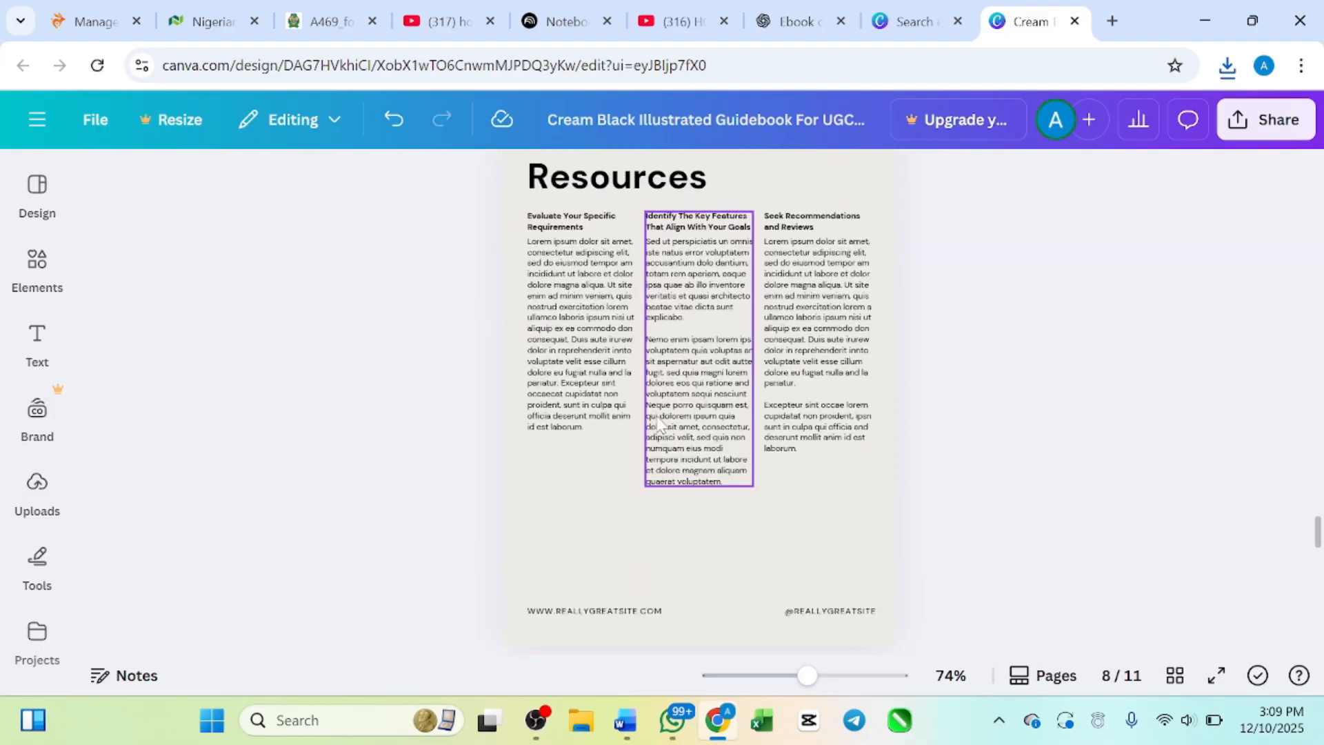
scroll(660, 424, down, 14)
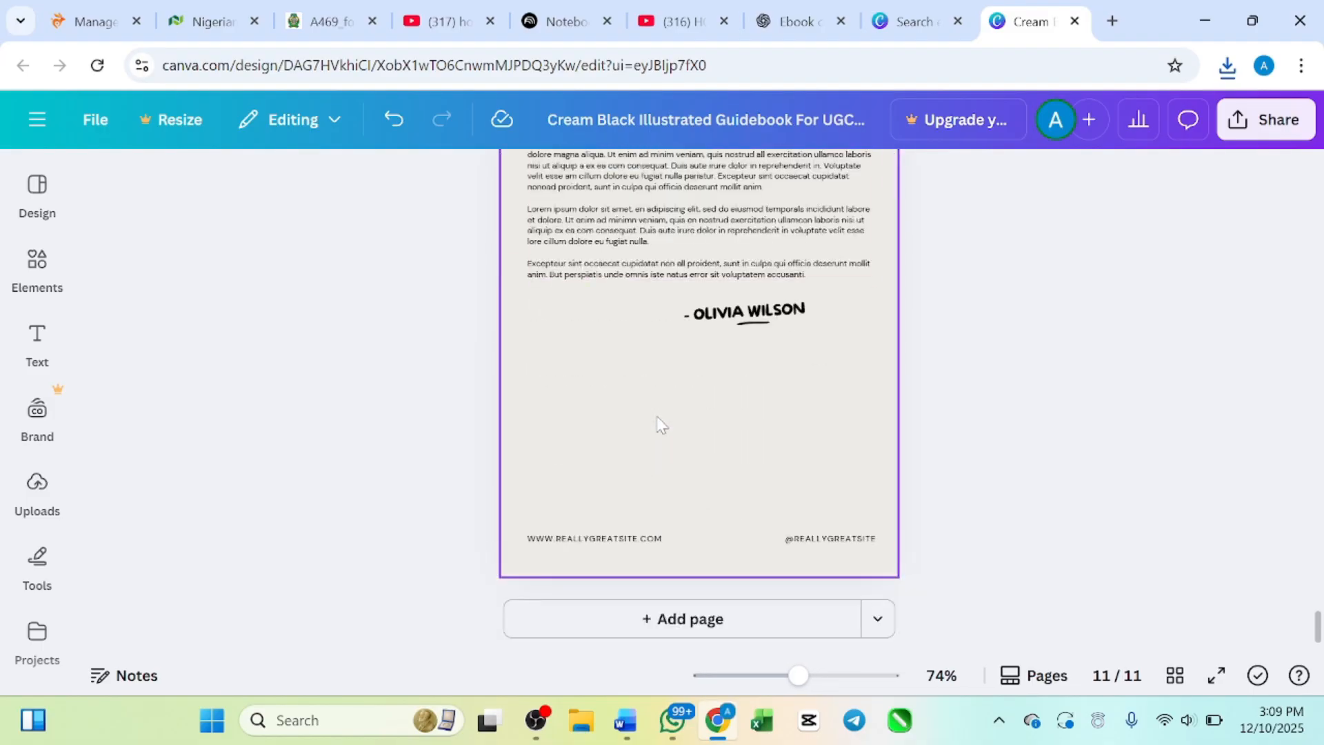
scroll(660, 423, up, 10)
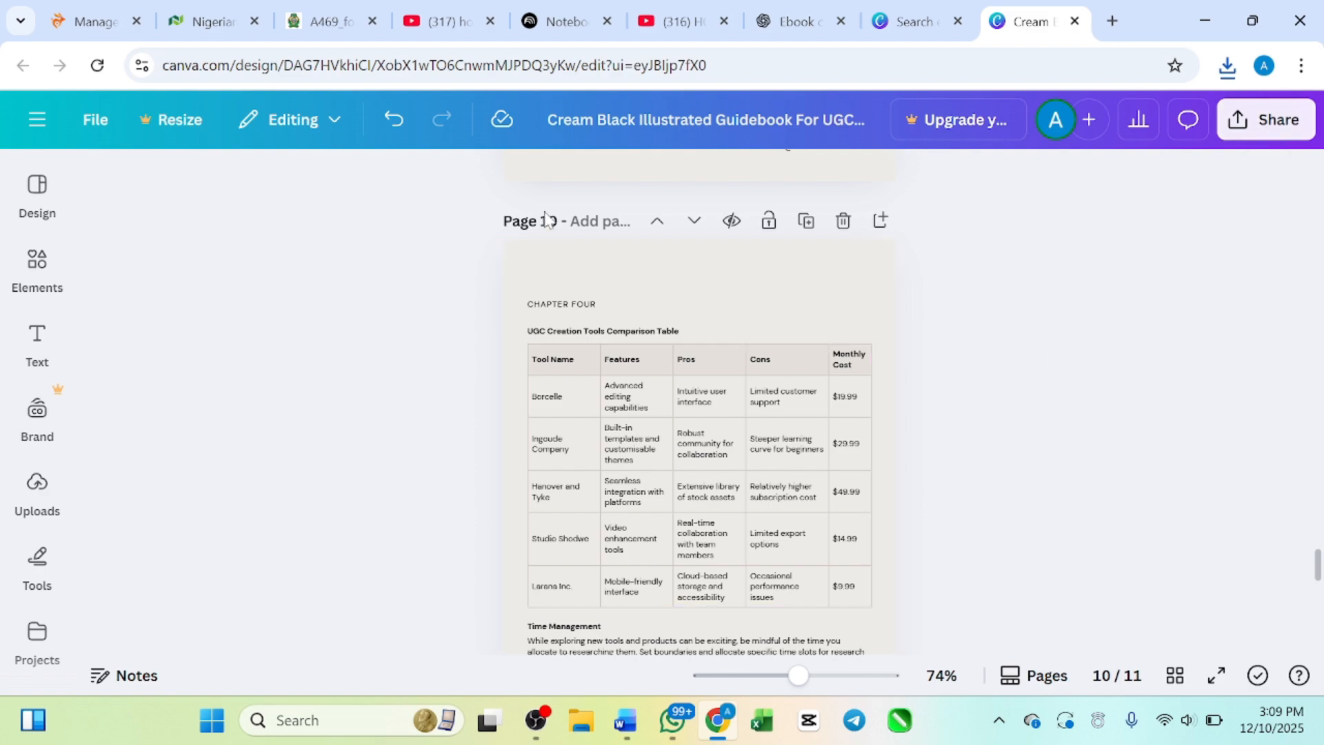
Step: Return to NotebookLM, look over the page 2 chapter text, and play the generated Nigerian stock audio overview
click(560, 21)
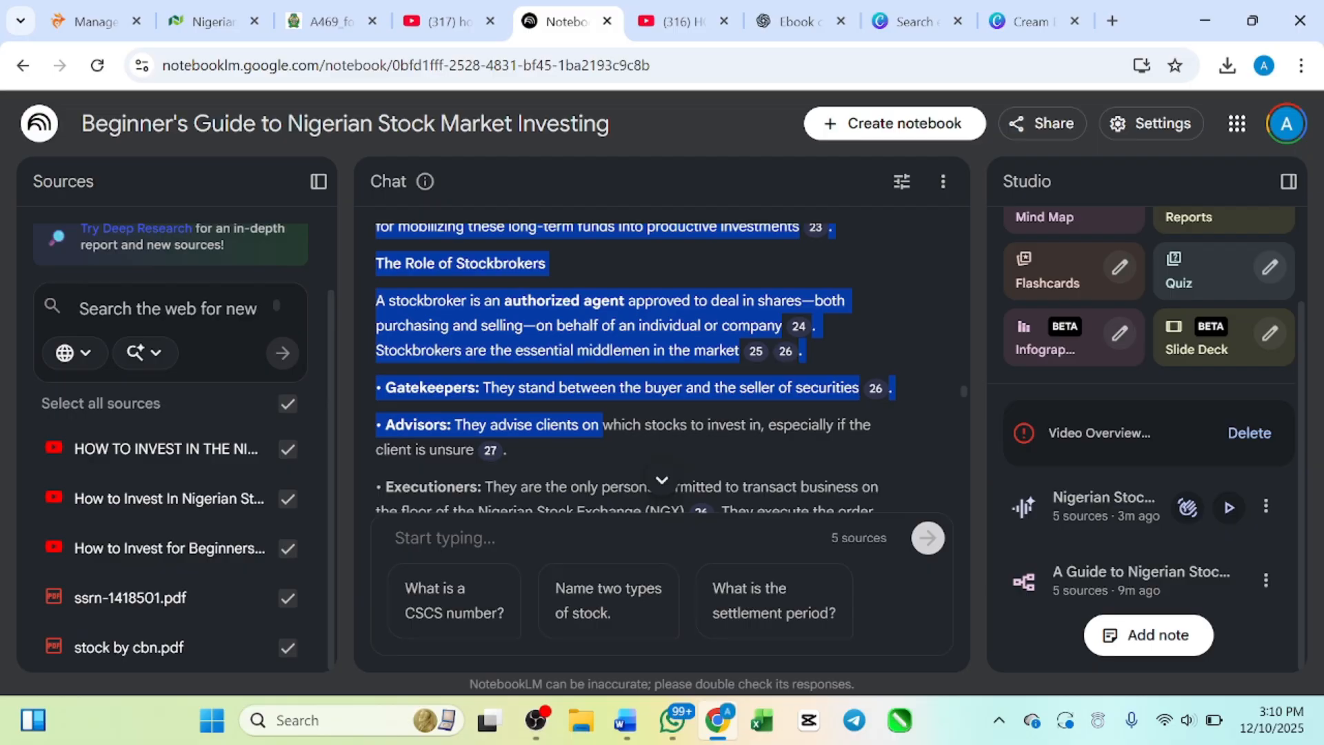
scroll(582, 387, down, 1)
scroll(582, 387, up, 1)
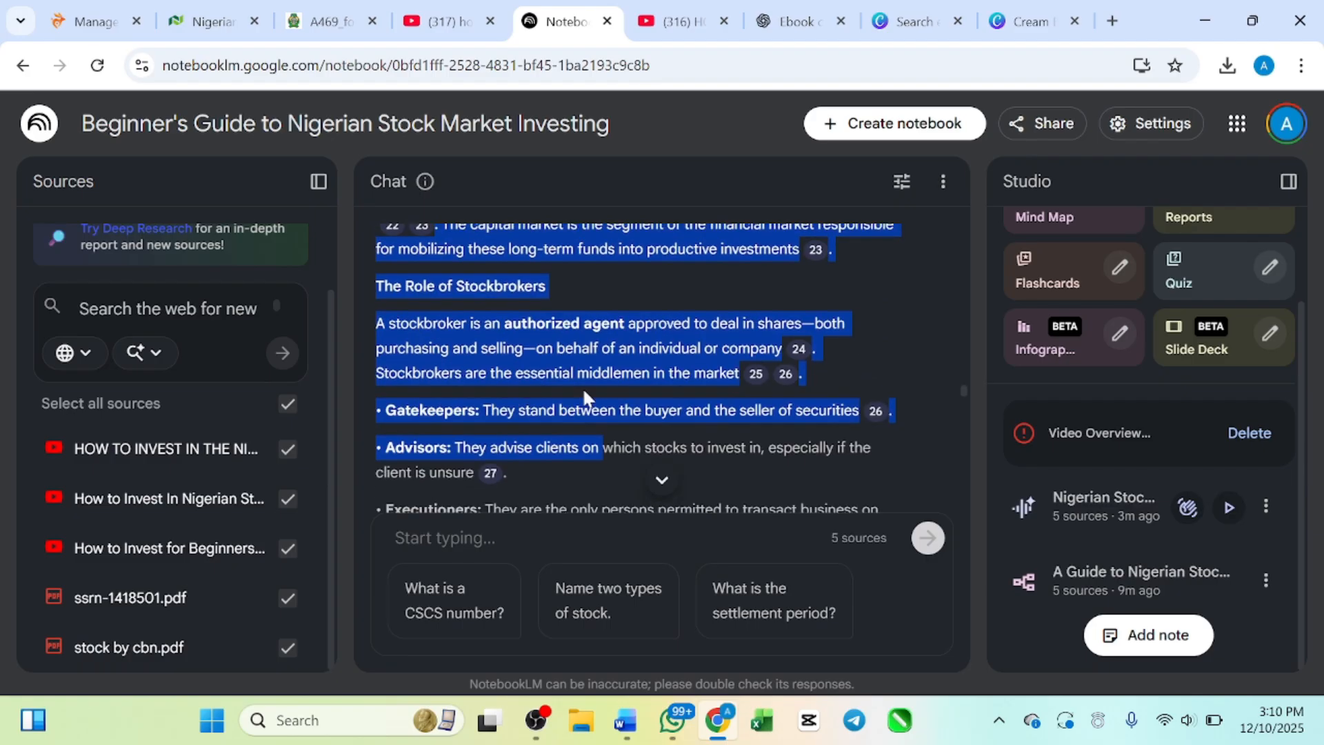
scroll(582, 387, down, 2)
scroll(582, 387, up, 6)
scroll(581, 387, up, 1)
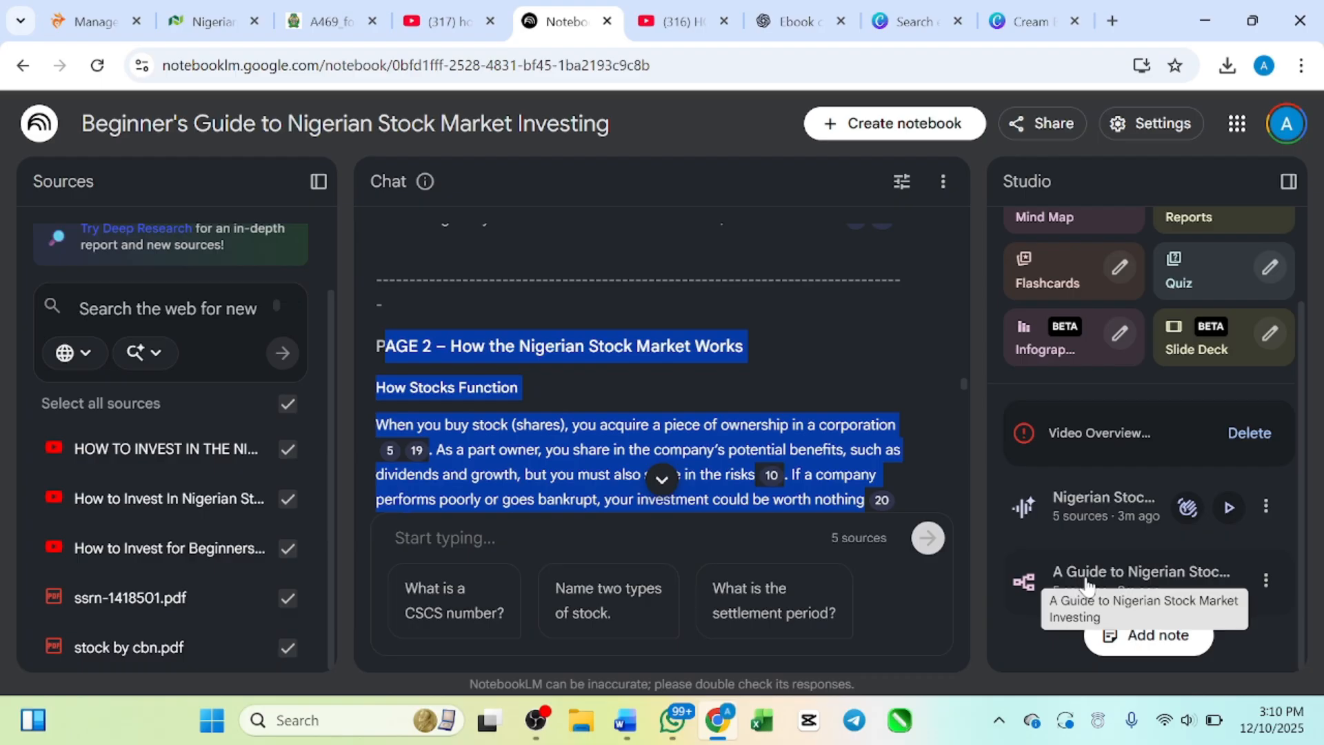
click(1228, 508)
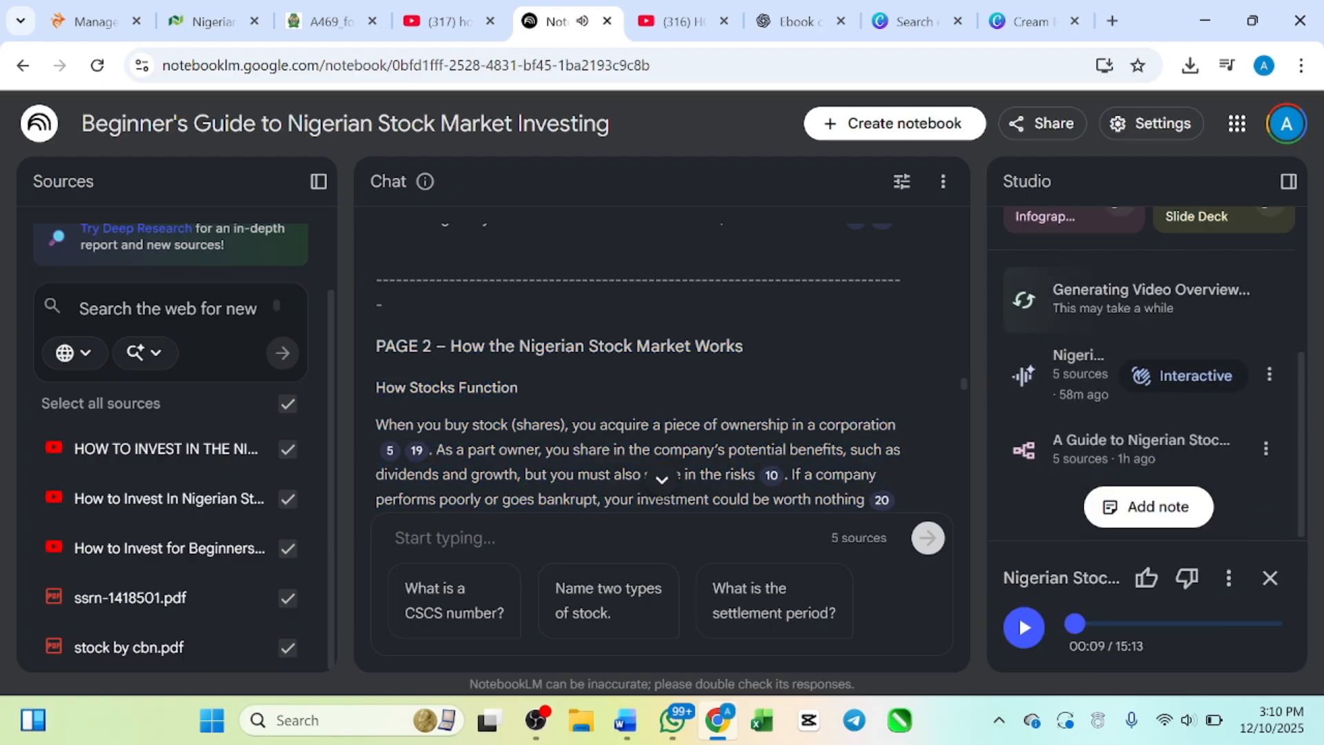
Step: Look over the Studio tools and generated items, and replay the Nigerian stock audio overview from its beginning
scroll(693, 460, up, 1)
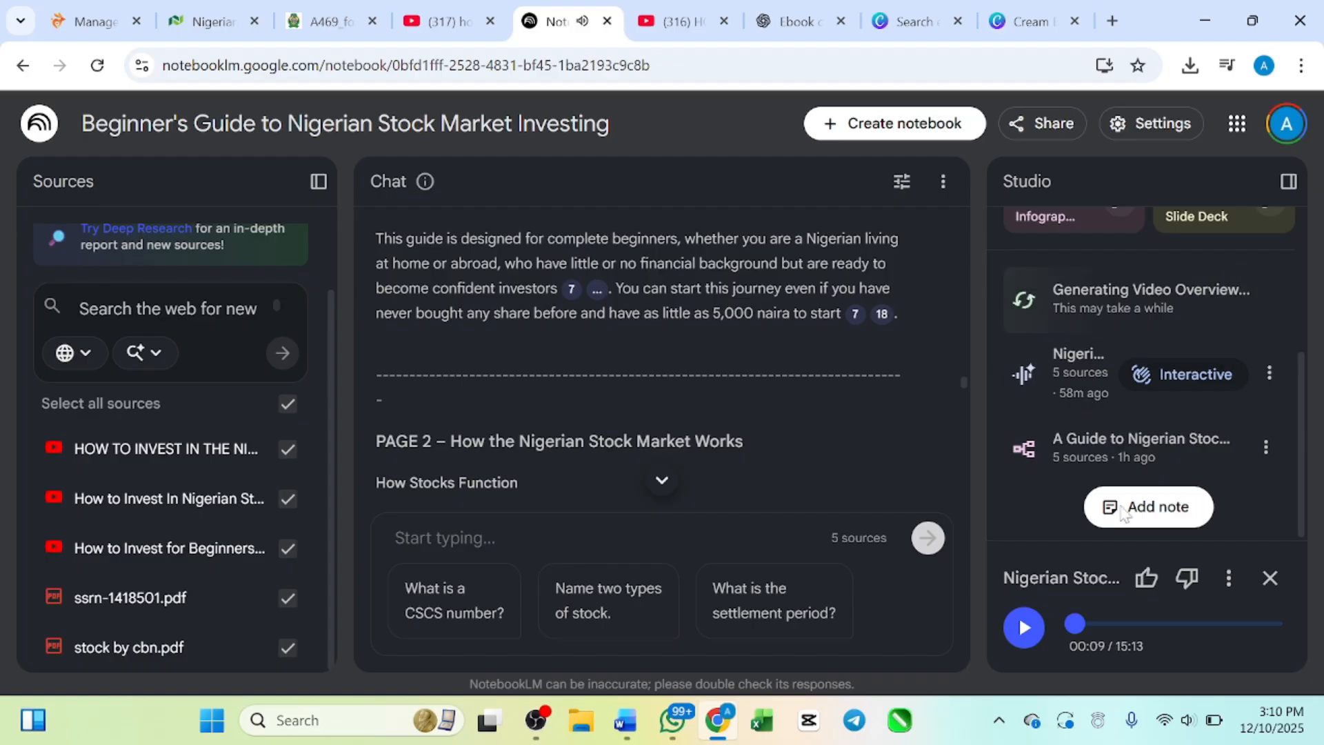
scroll(1120, 299, up, 3)
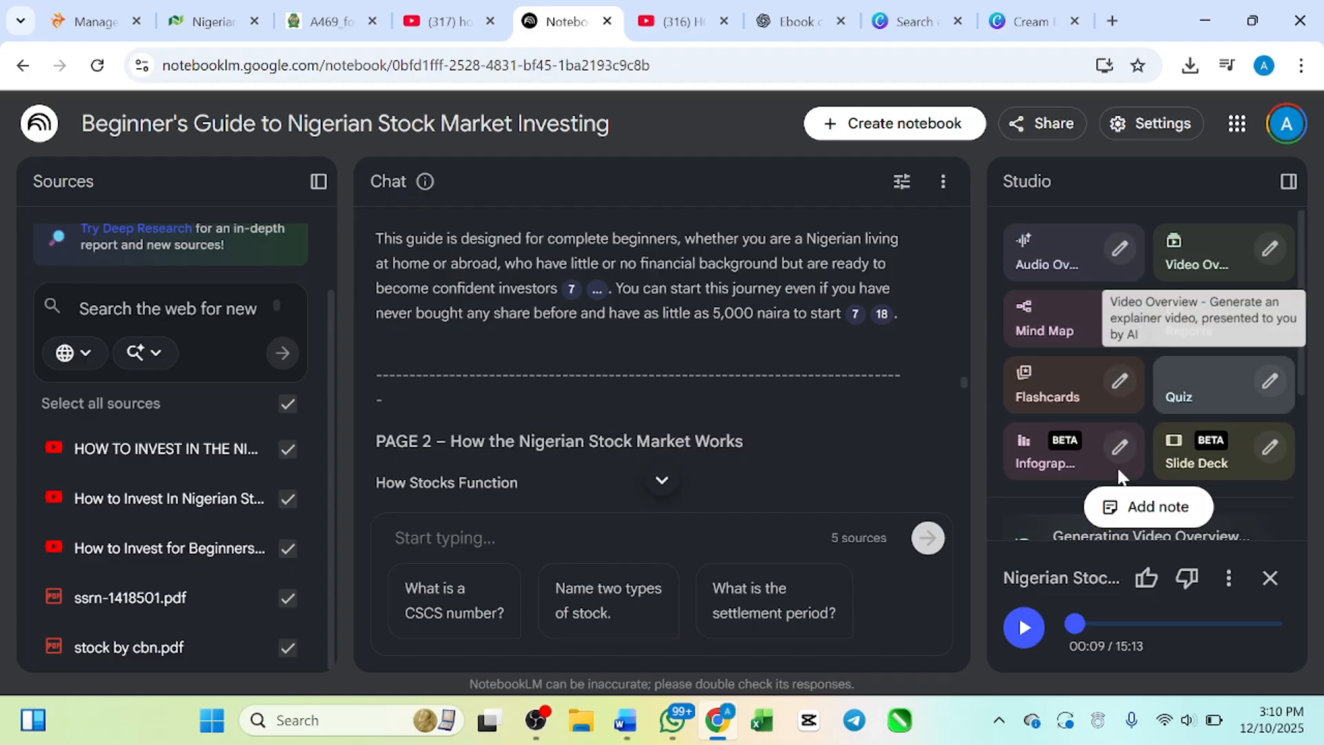
scroll(1118, 475, down, 3)
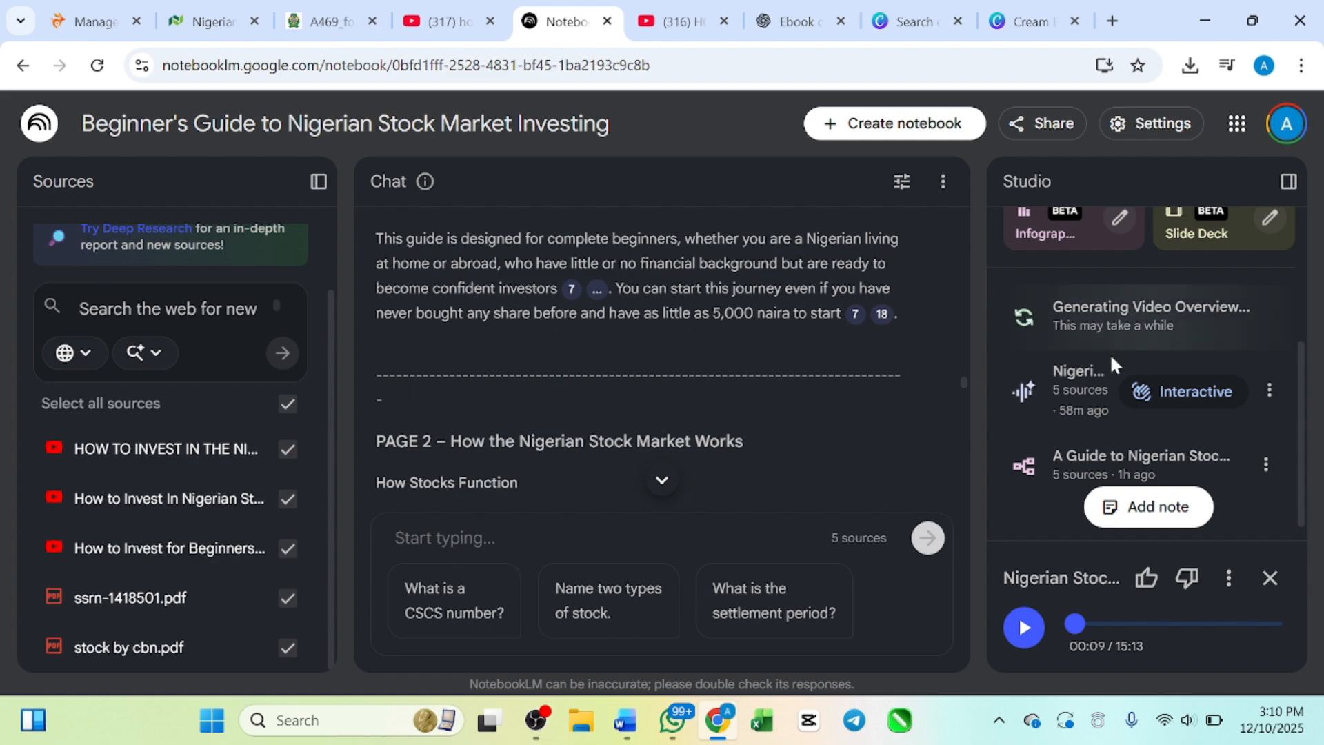
scroll(1086, 327, up, 2)
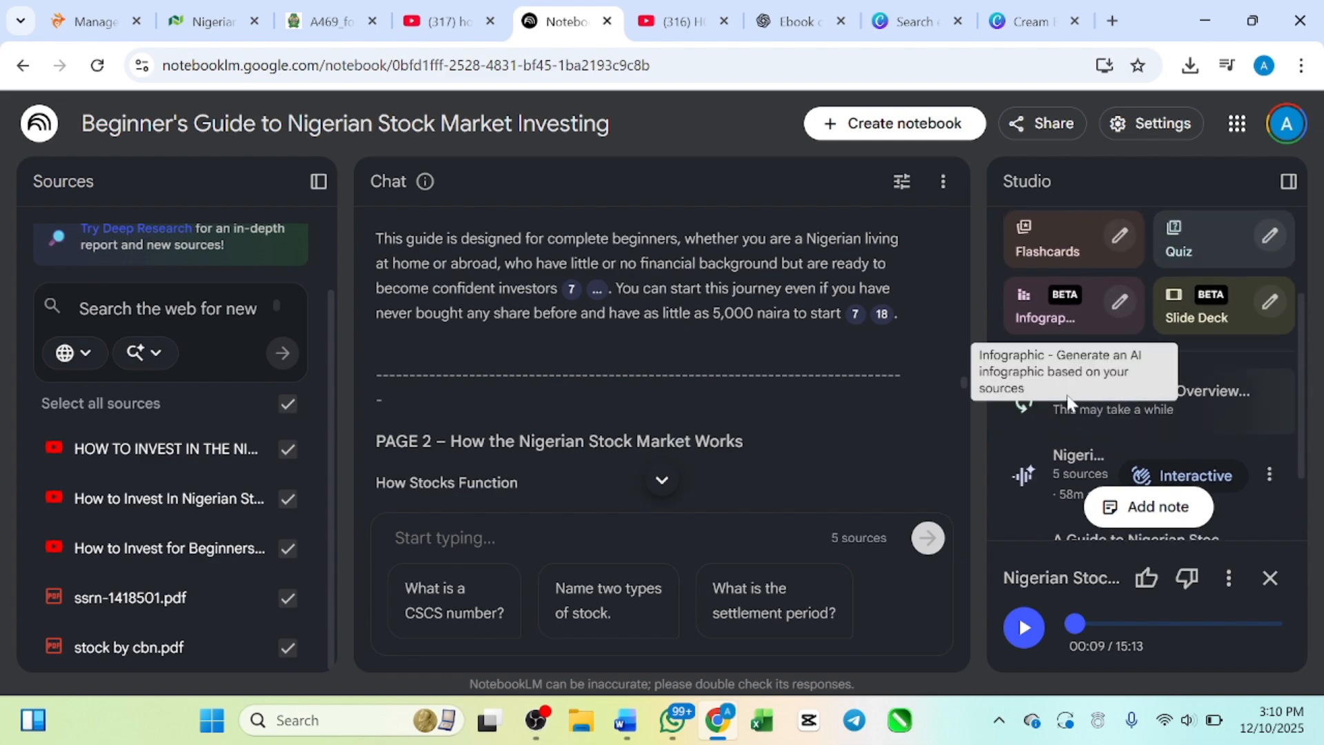
scroll(1028, 551, down, 2)
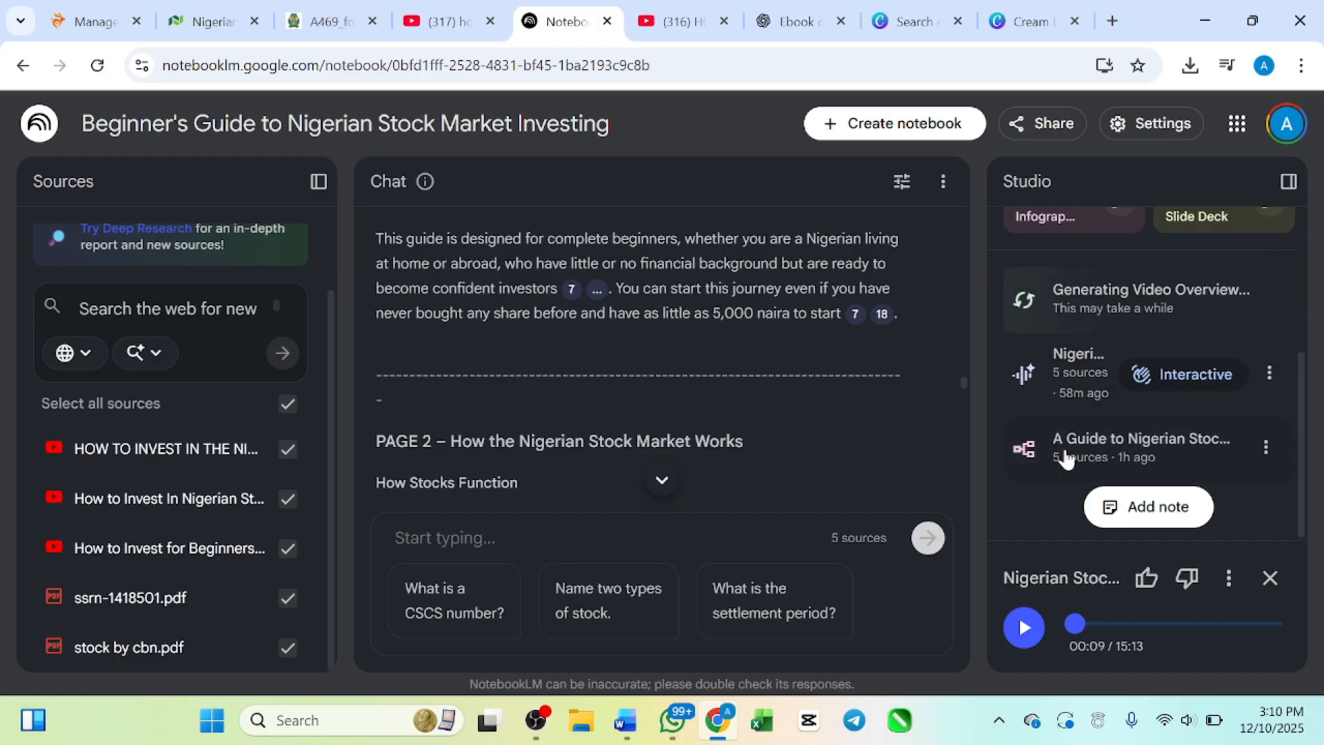
click(1070, 623)
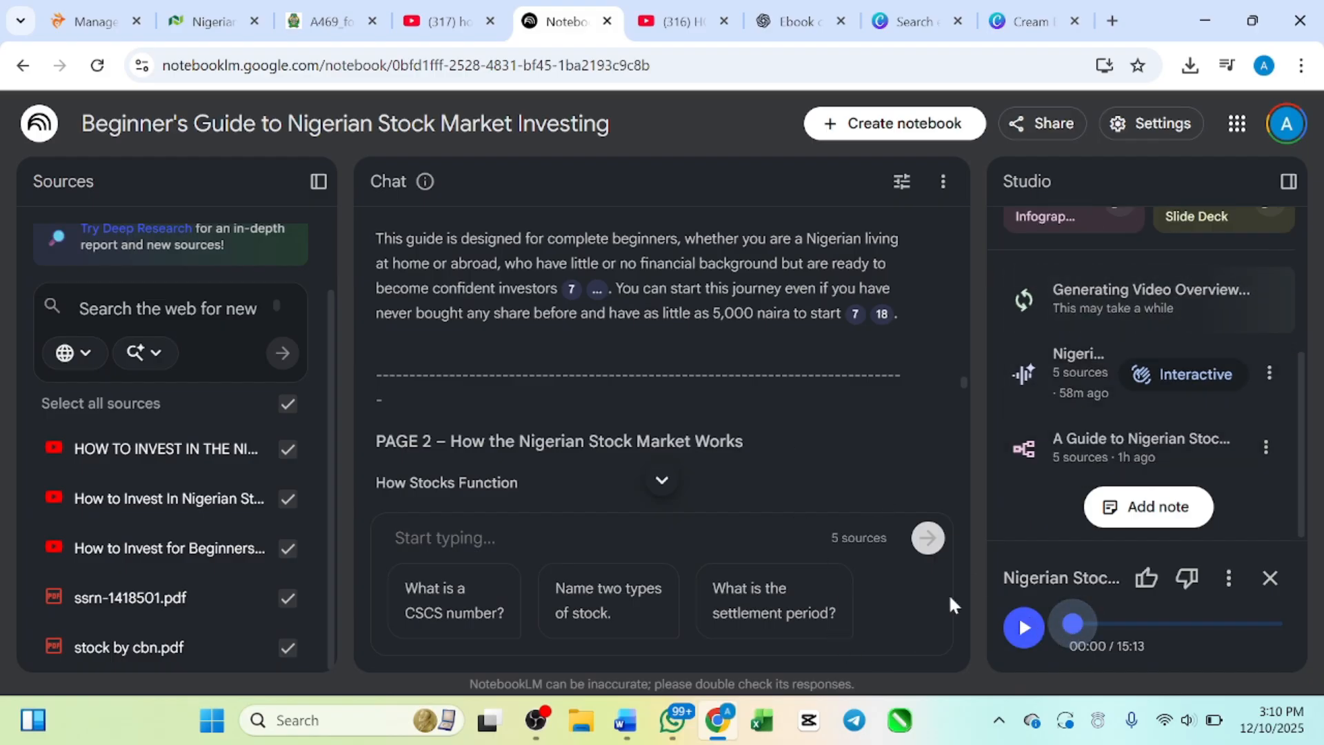
click(1024, 629)
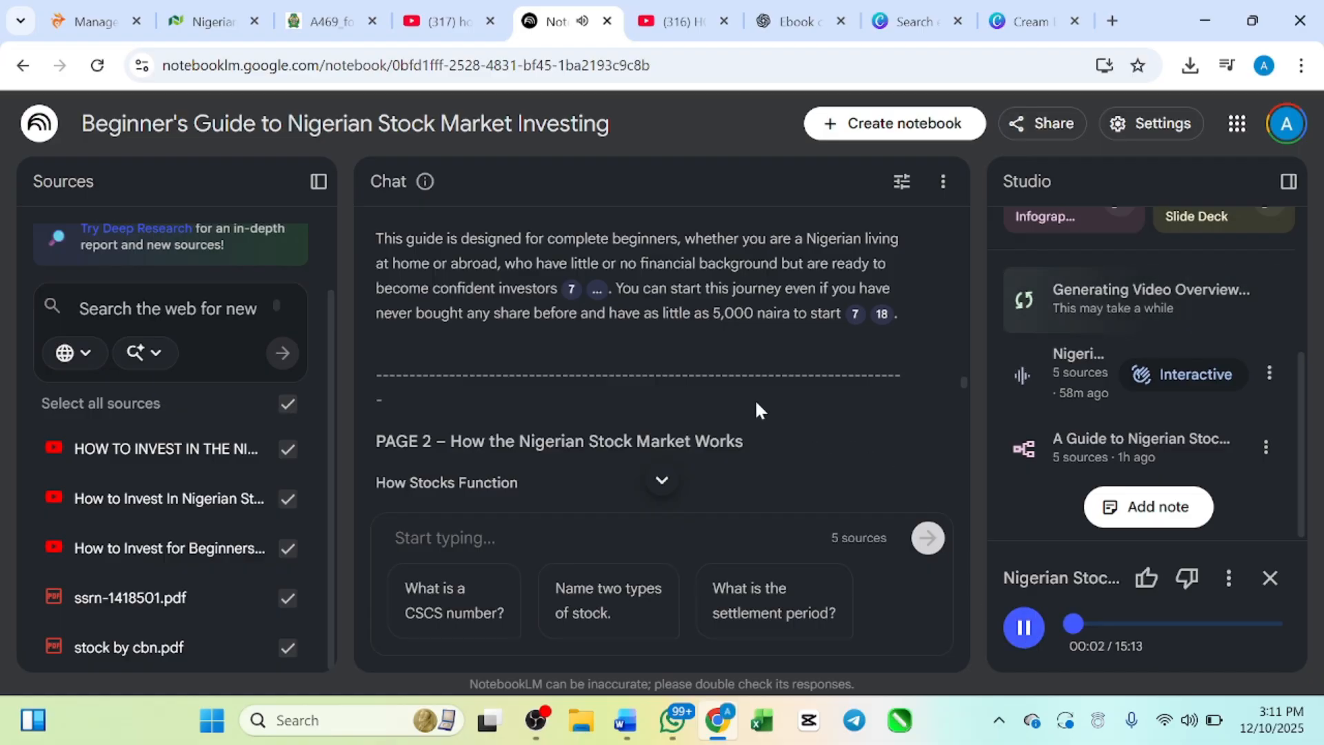
Step: Read the chat's sections on common myths and fears and who the ebook is for while the audio overview plays
scroll(757, 408, up, 2)
scroll(755, 399, up, 6)
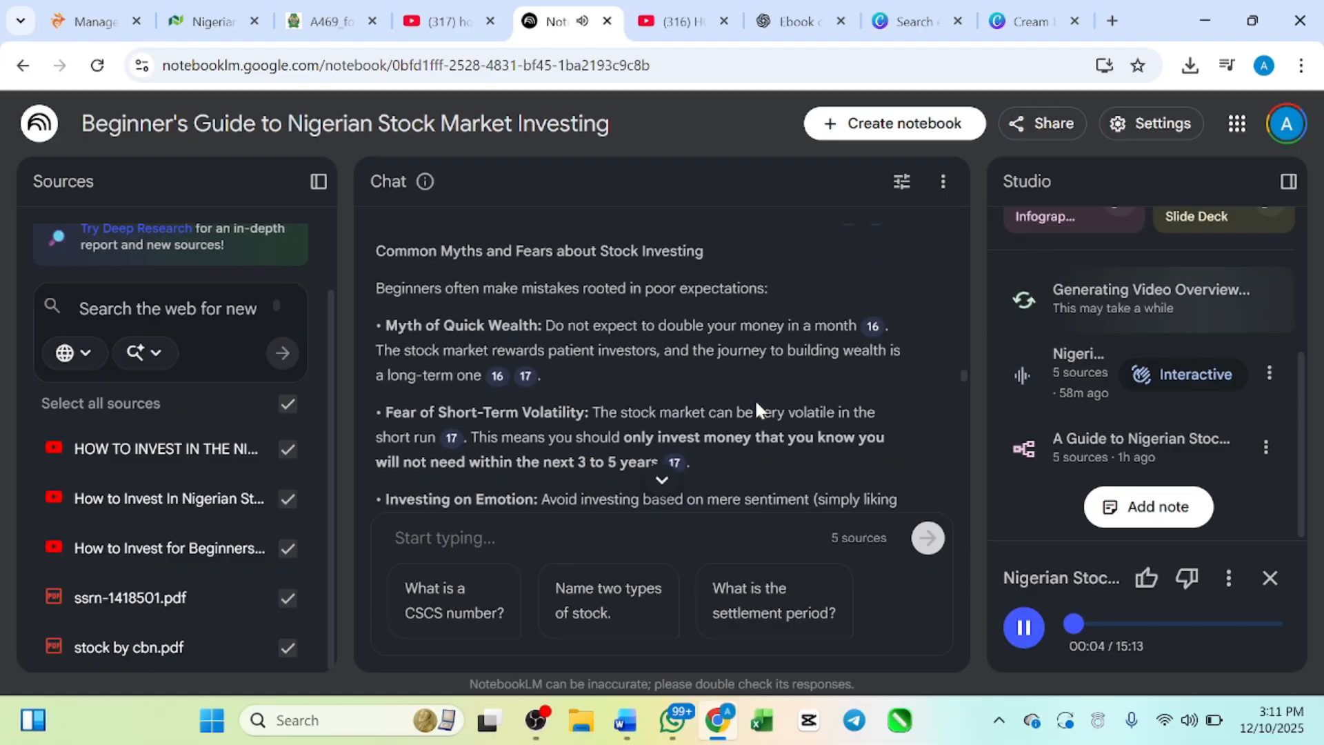
scroll(755, 399, down, 3)
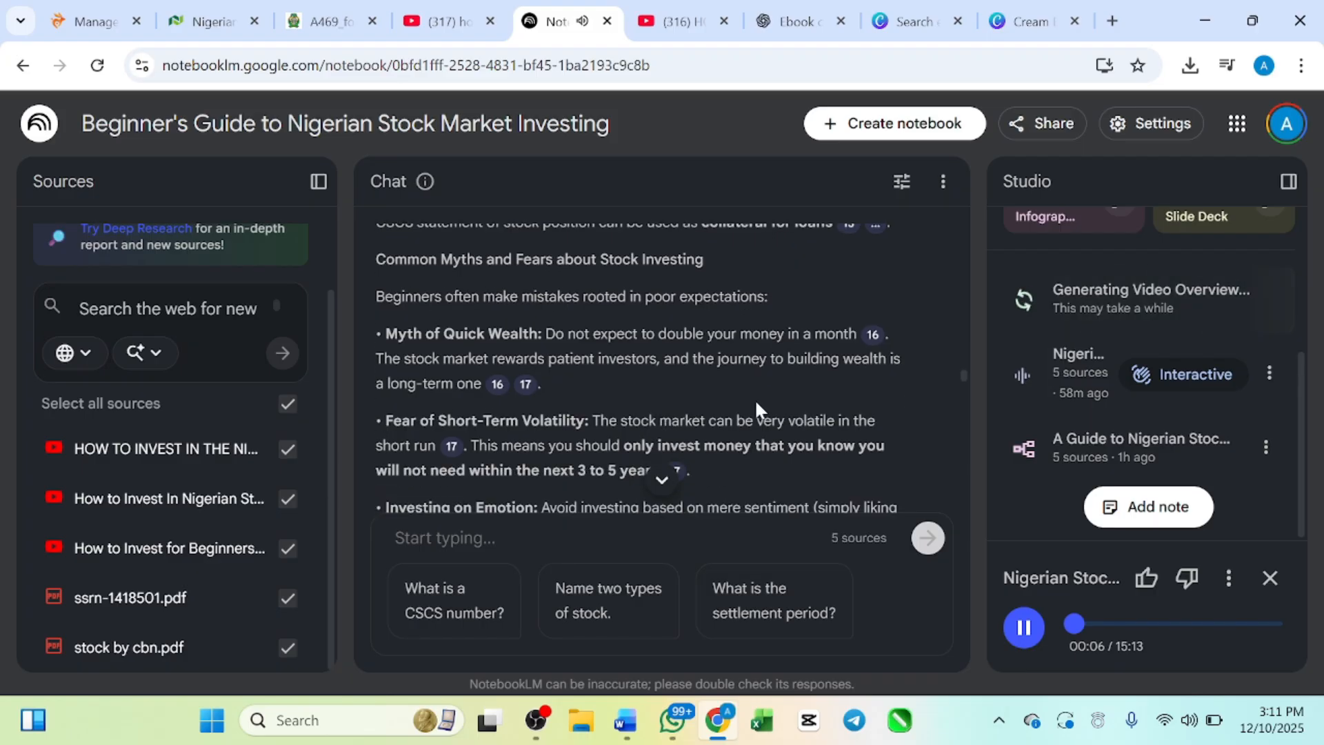
scroll(731, 407, down, 2)
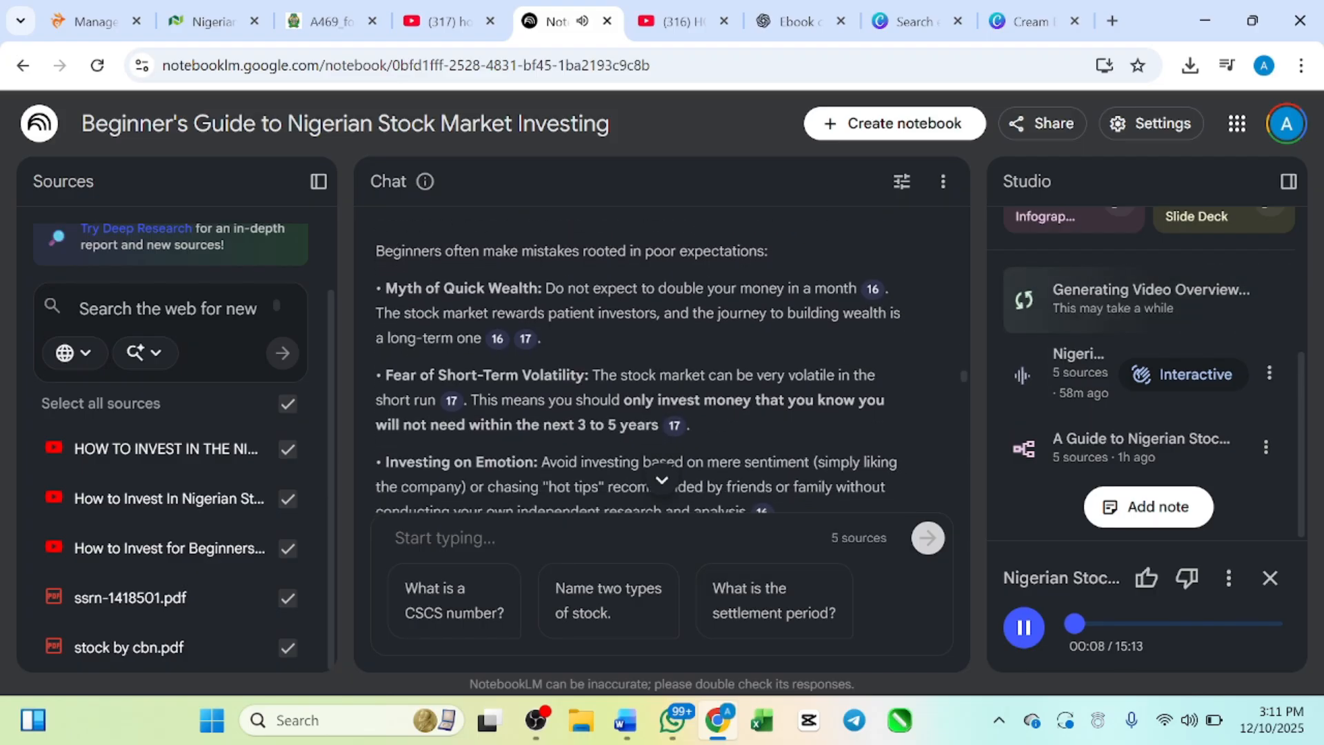
scroll(724, 407, down, 1)
scroll(686, 389, down, 2)
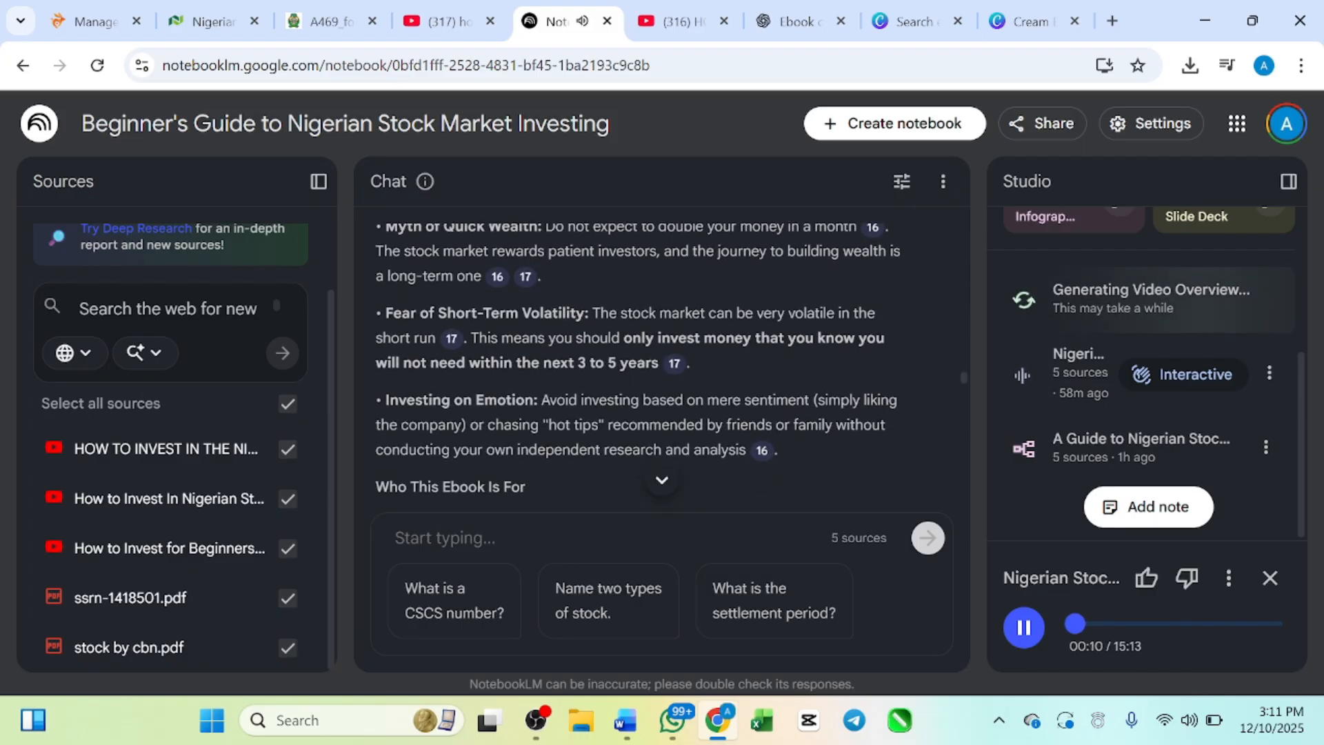
scroll(659, 380, down, 2)
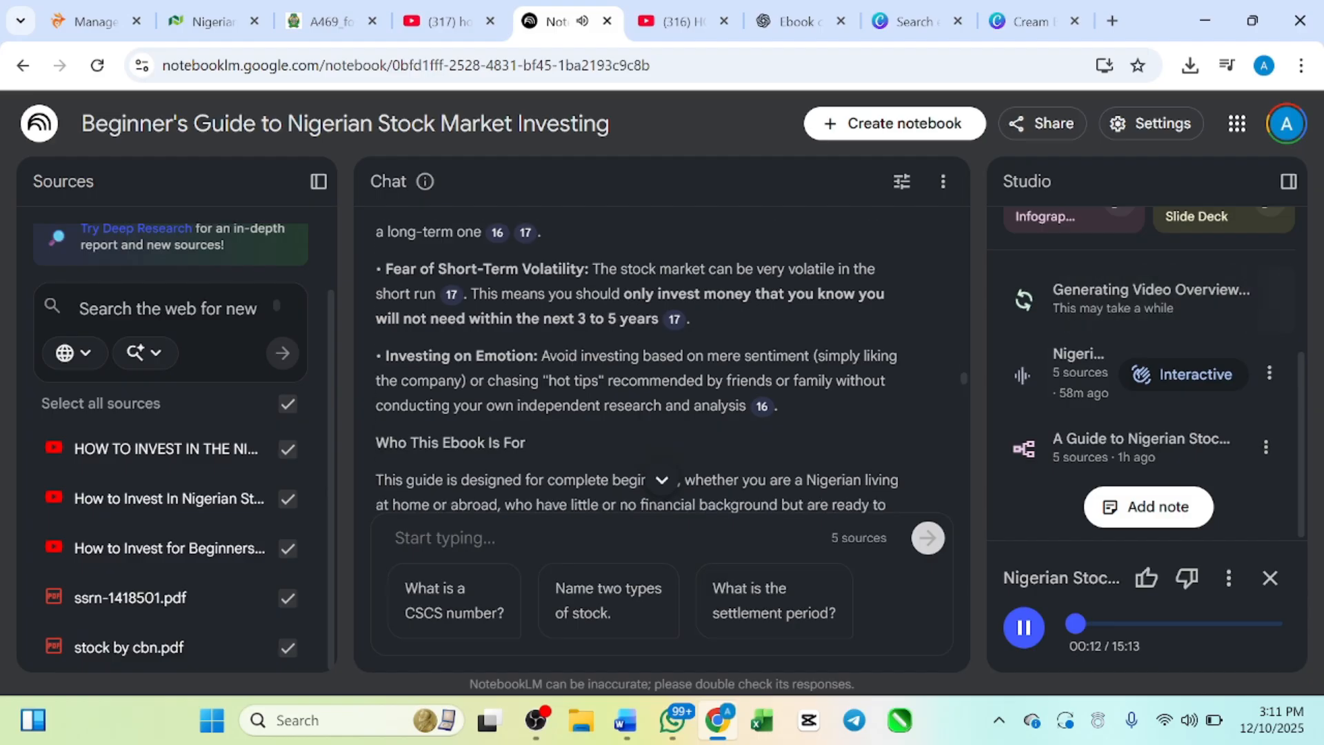
scroll(651, 382, down, 2)
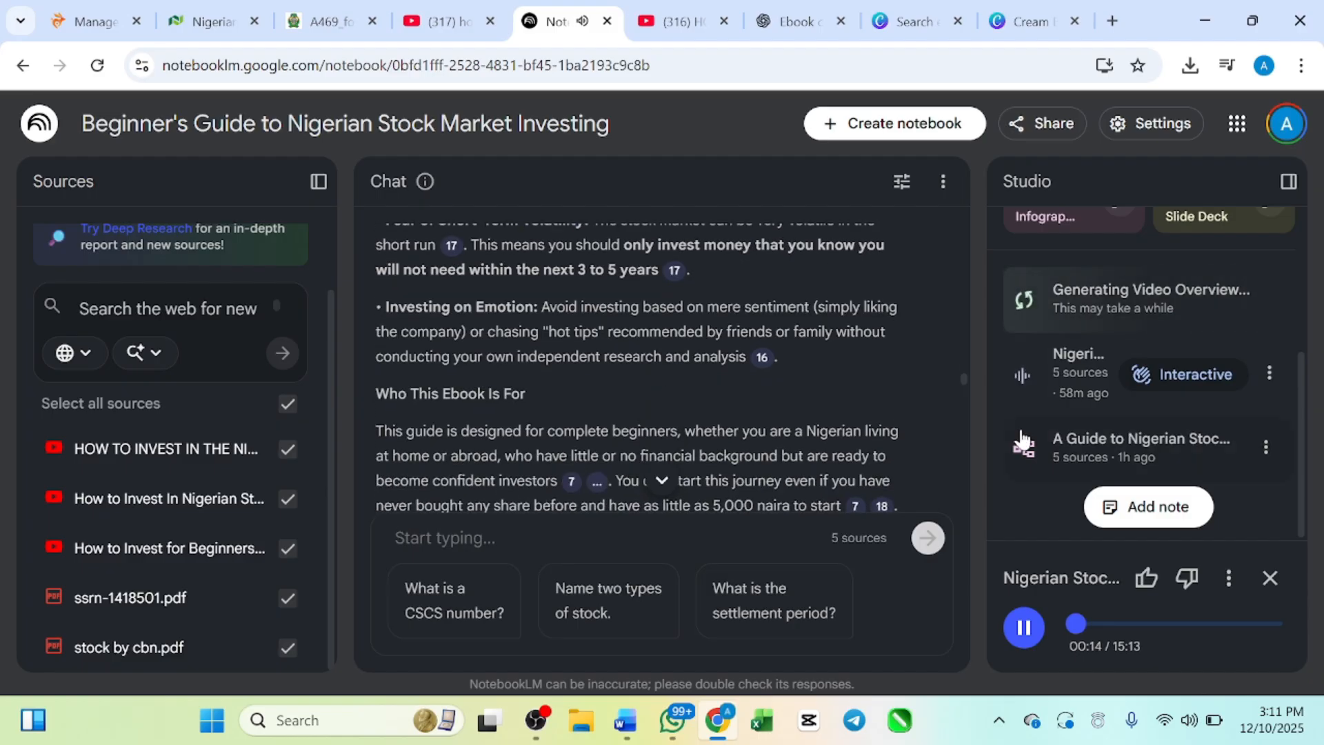
Step: Review the chat text from the benefits of investing in Nigerian stocks through page 2's role of stockbrokers
scroll(779, 409, up, 10)
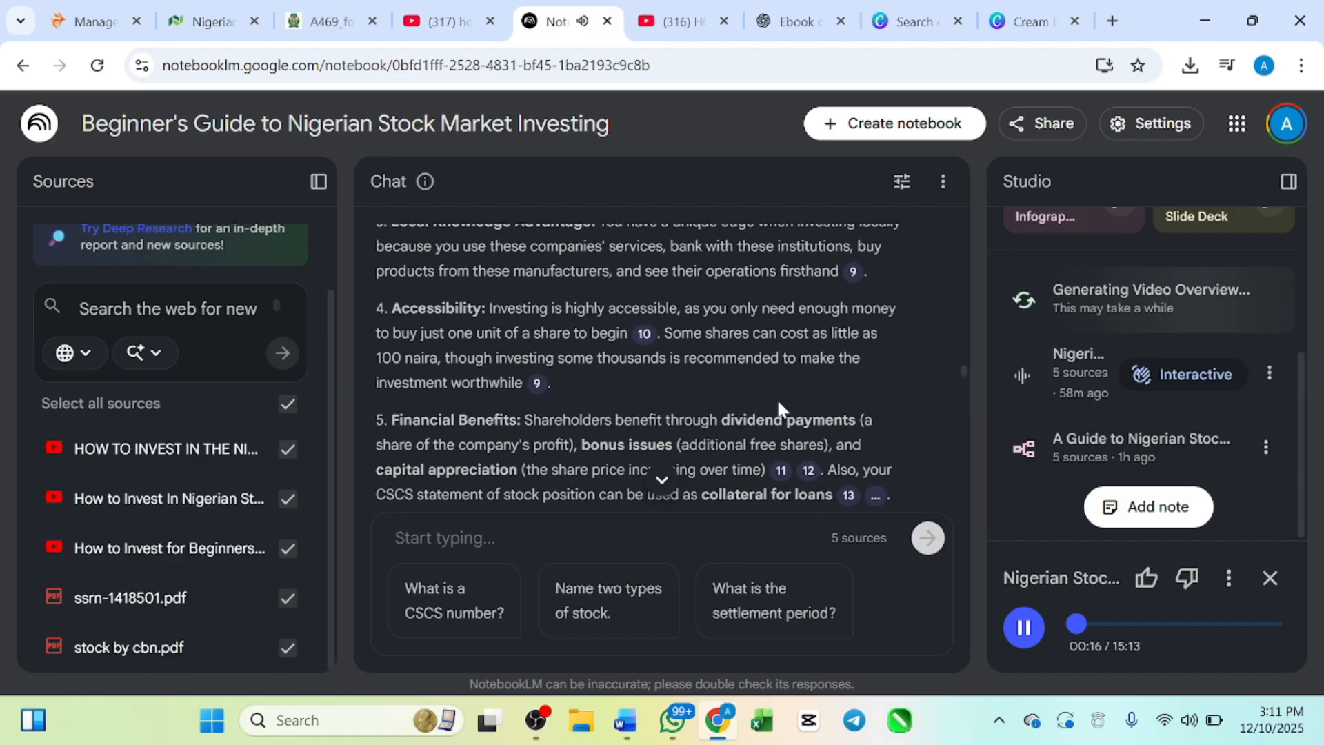
scroll(778, 407, up, 4)
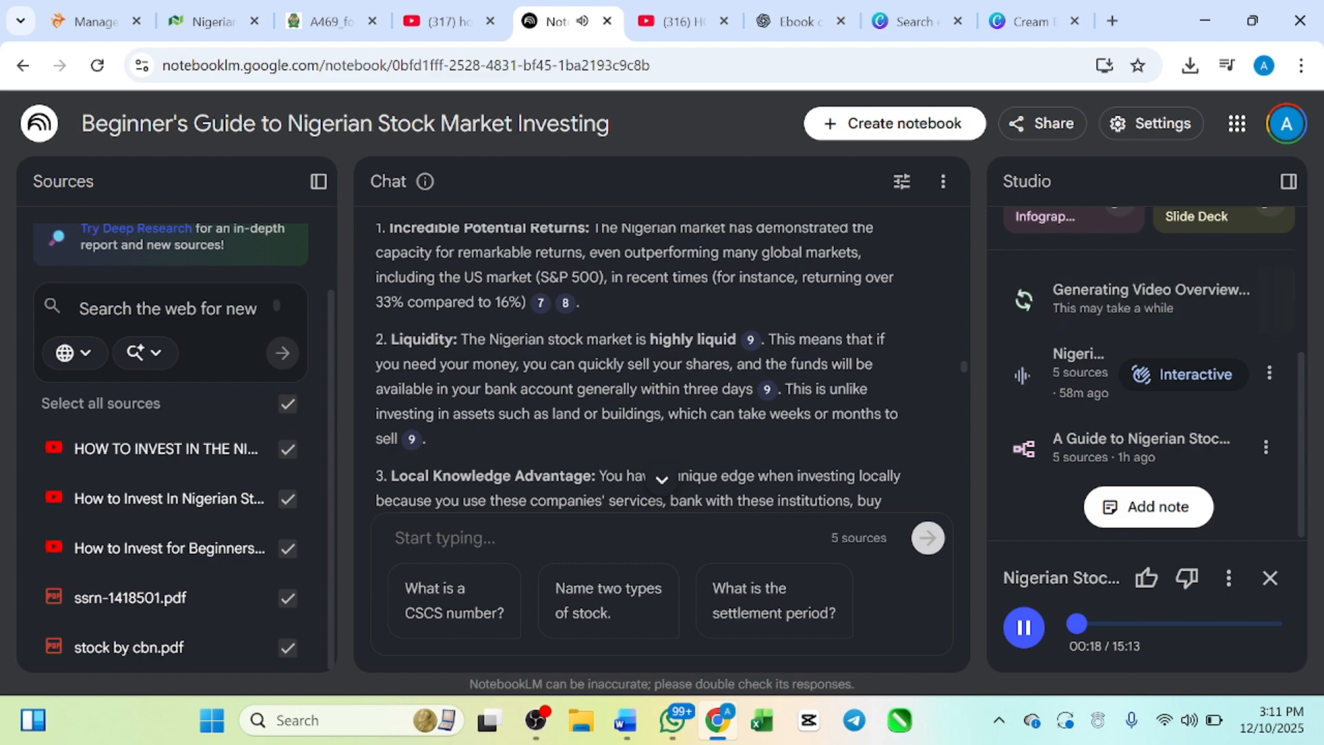
scroll(671, 372, down, 1)
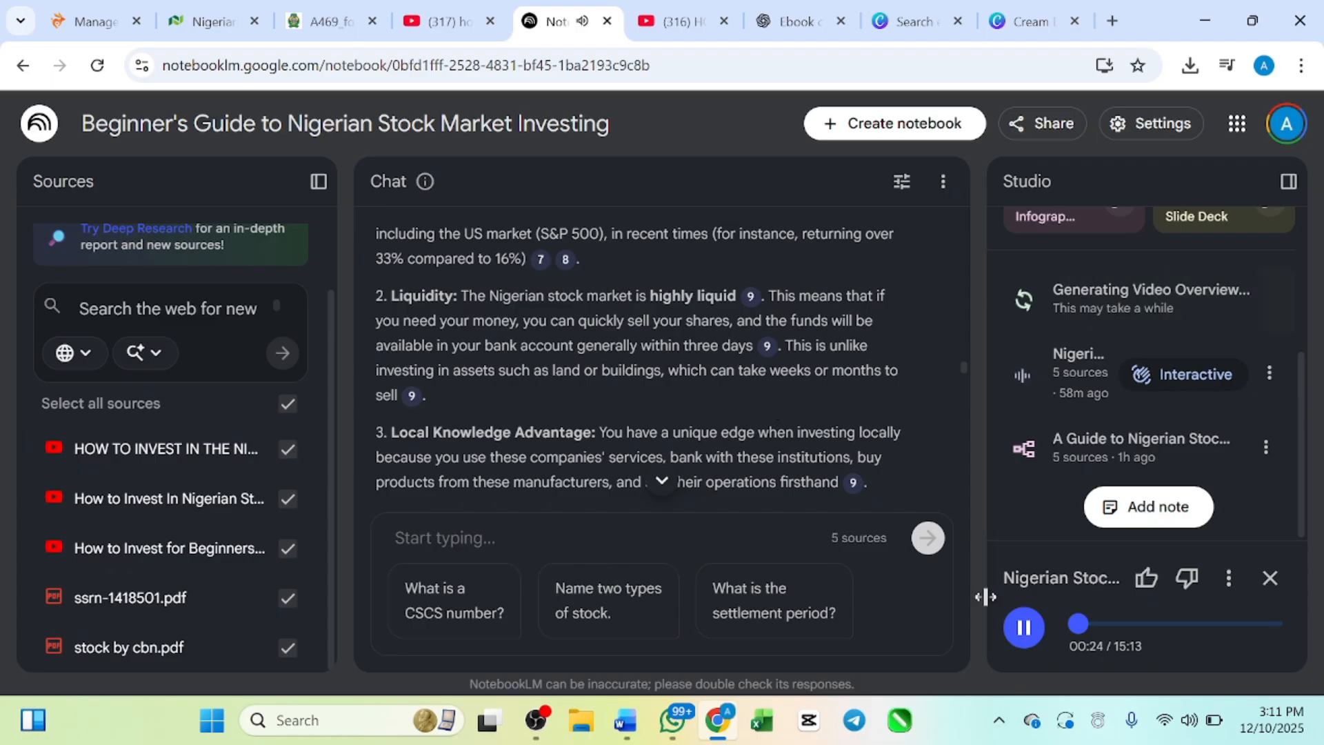
scroll(748, 380, down, 1)
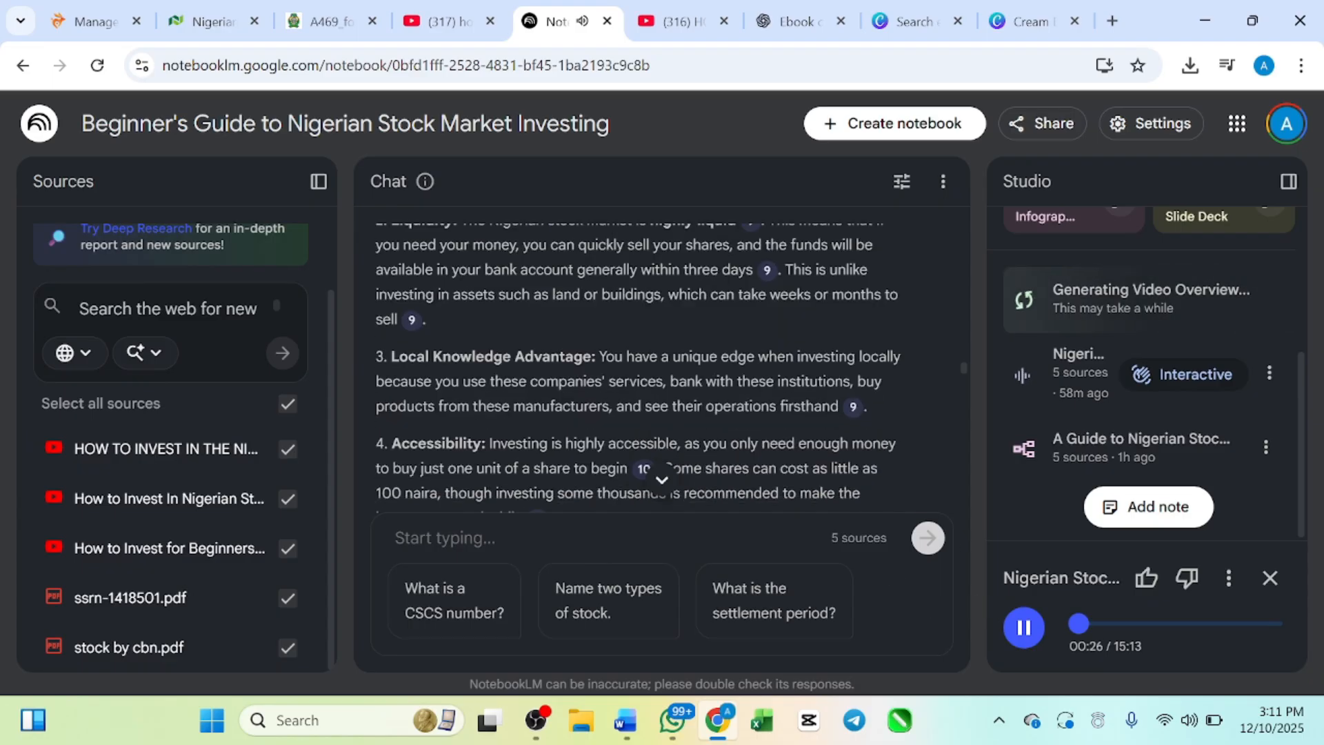
scroll(750, 381, up, 3)
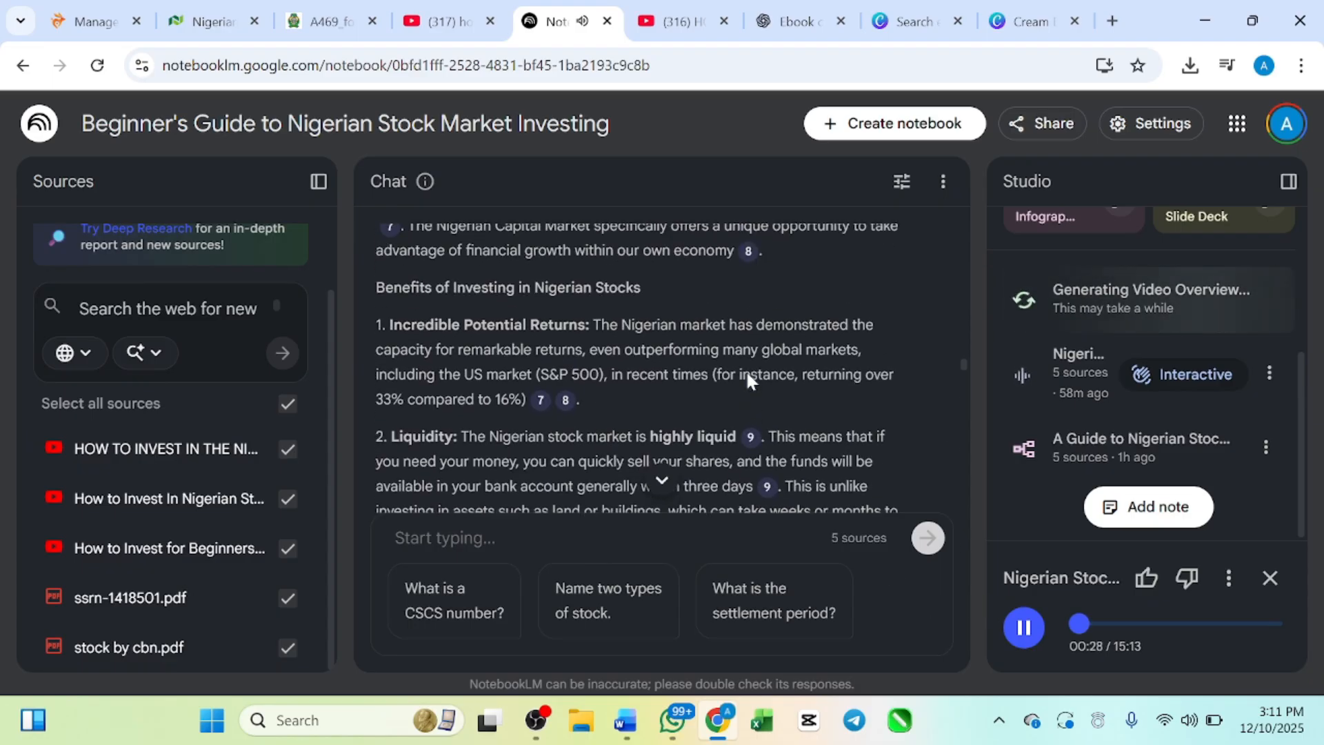
scroll(750, 380, down, 10)
scroll(717, 341, down, 12)
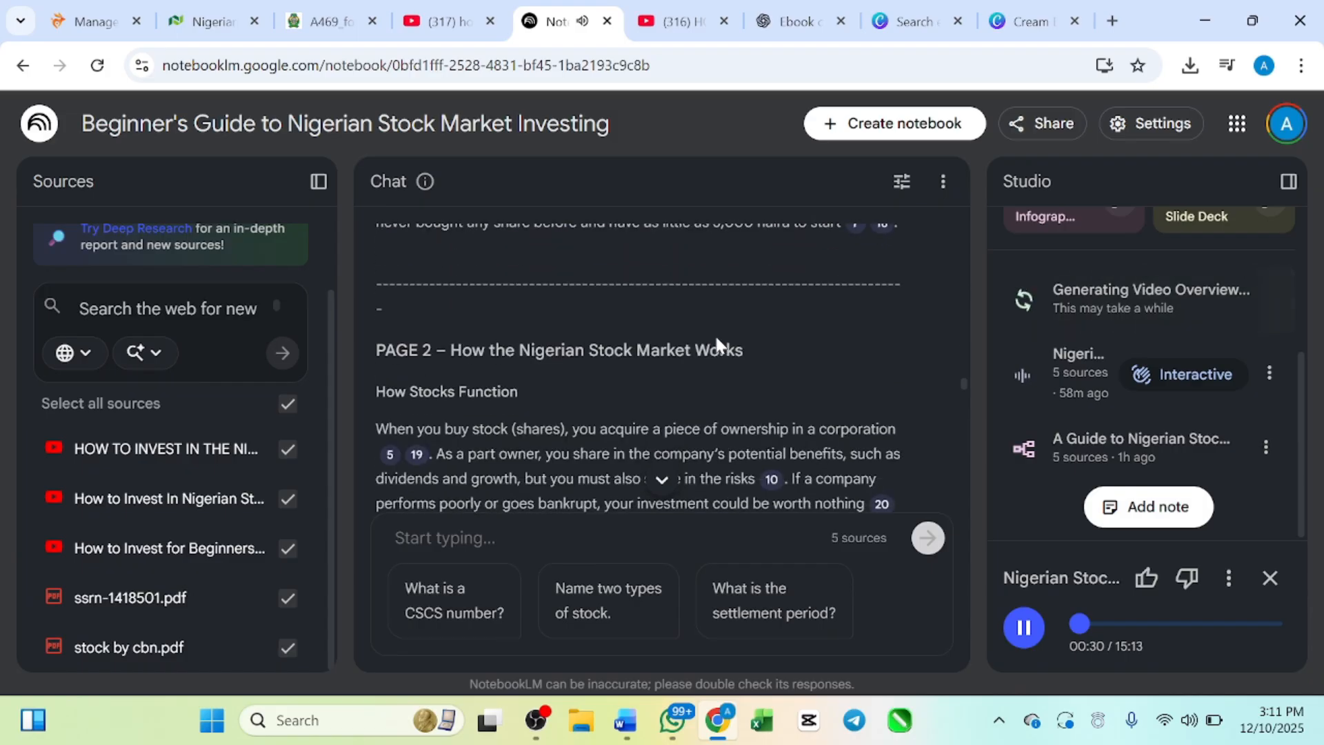
scroll(715, 338, down, 2)
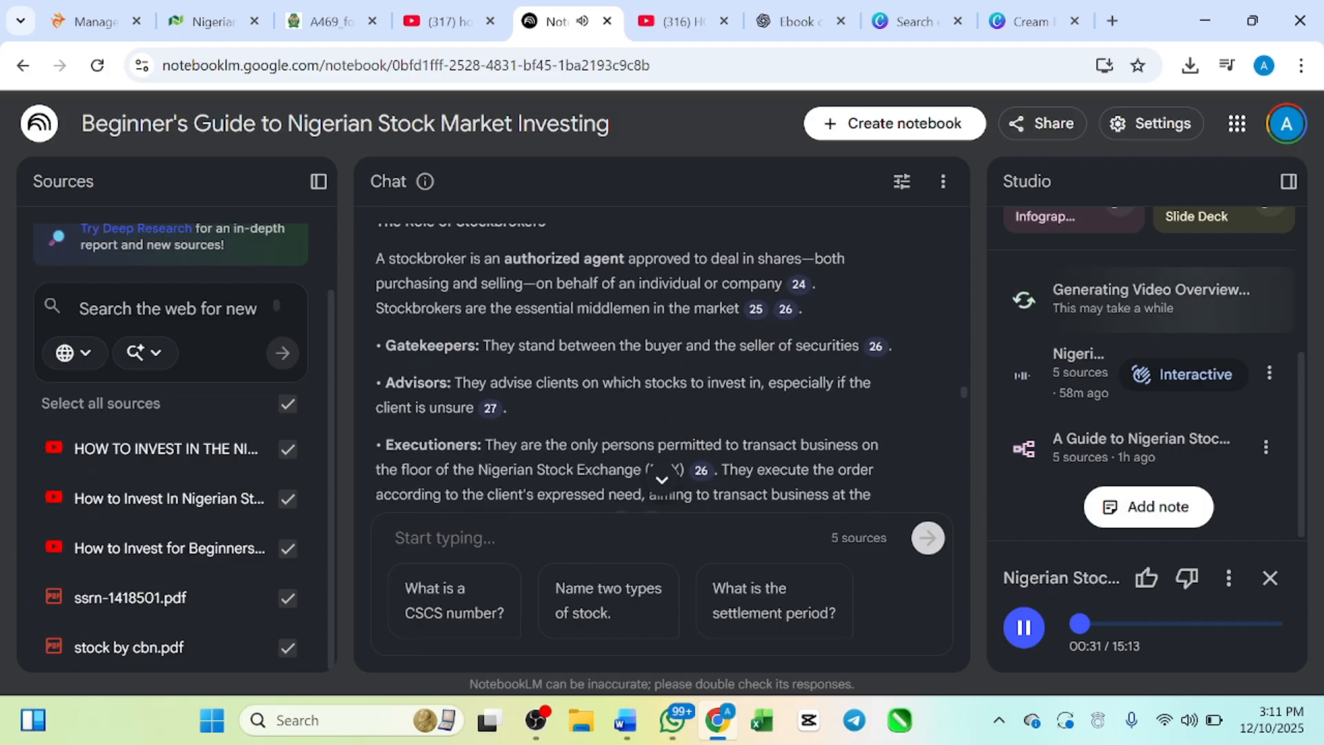
Step: Pause the Nigerian stock audio overview and download it
click(1030, 638)
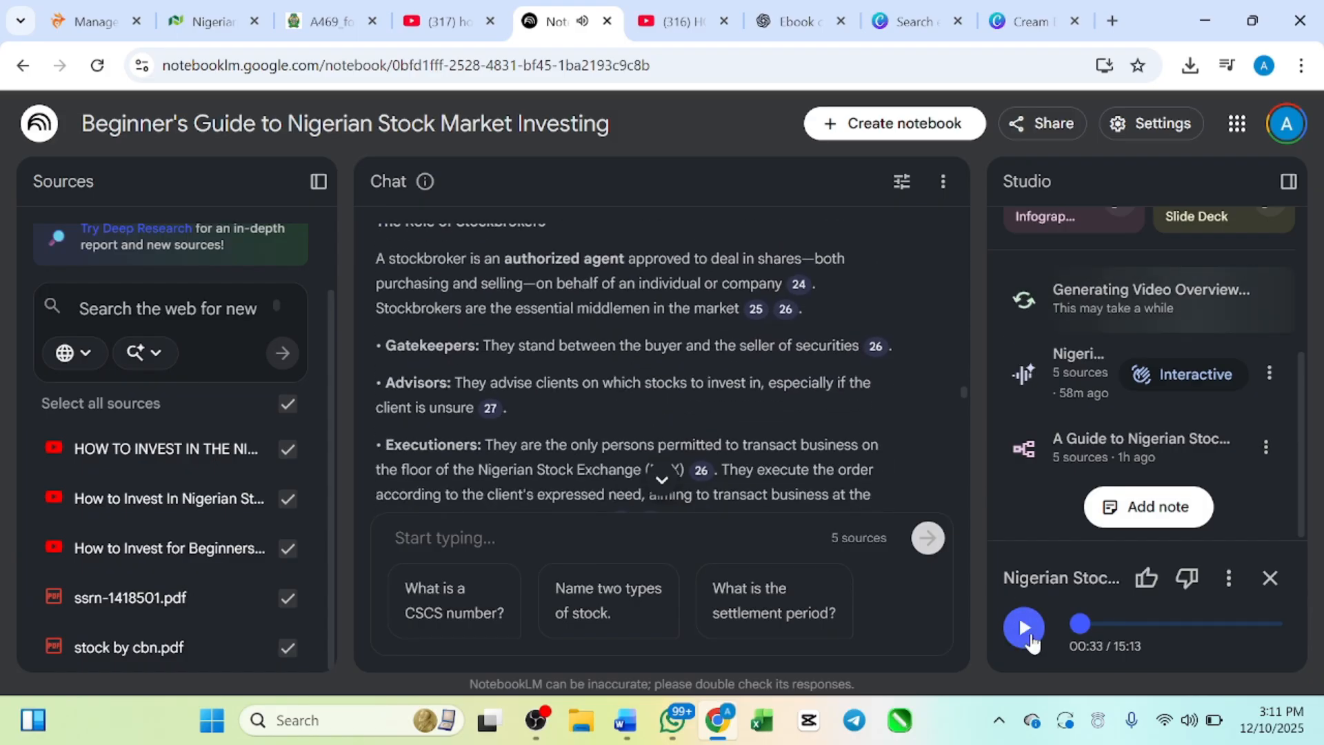
click(1230, 583)
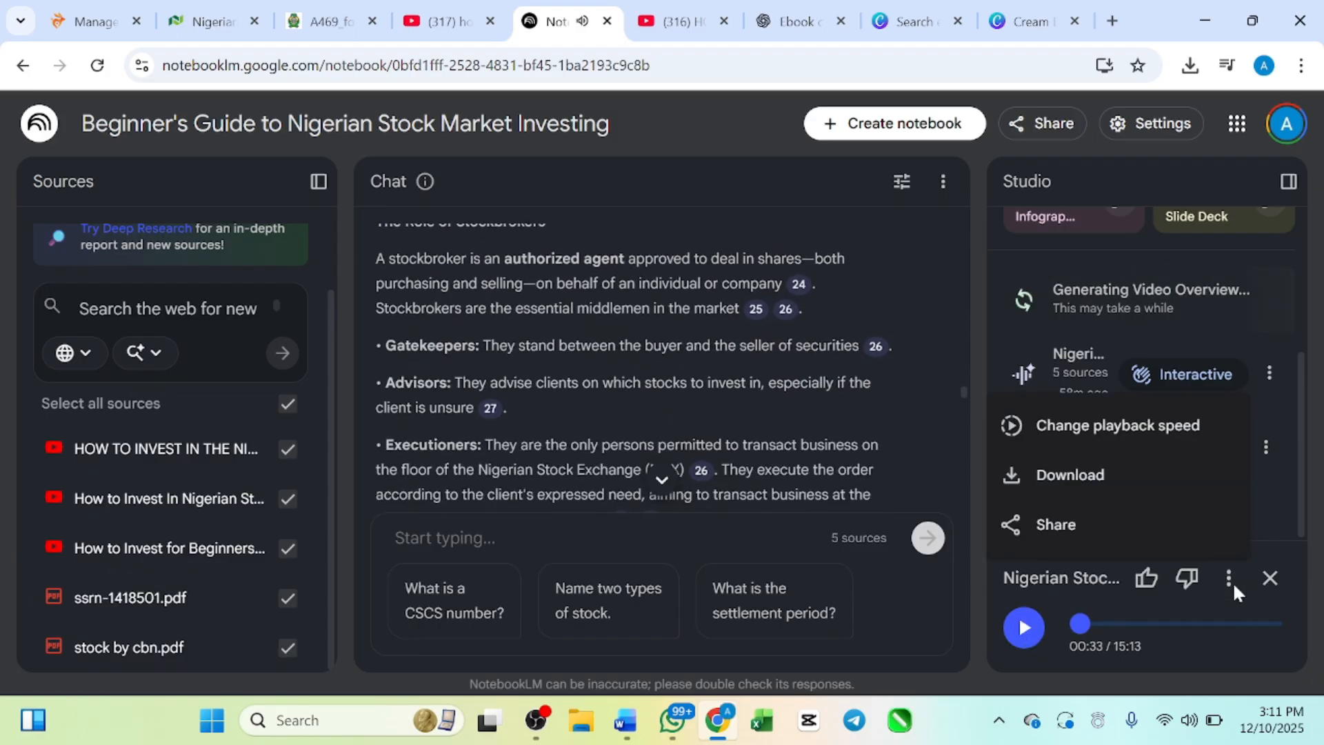
click(1089, 483)
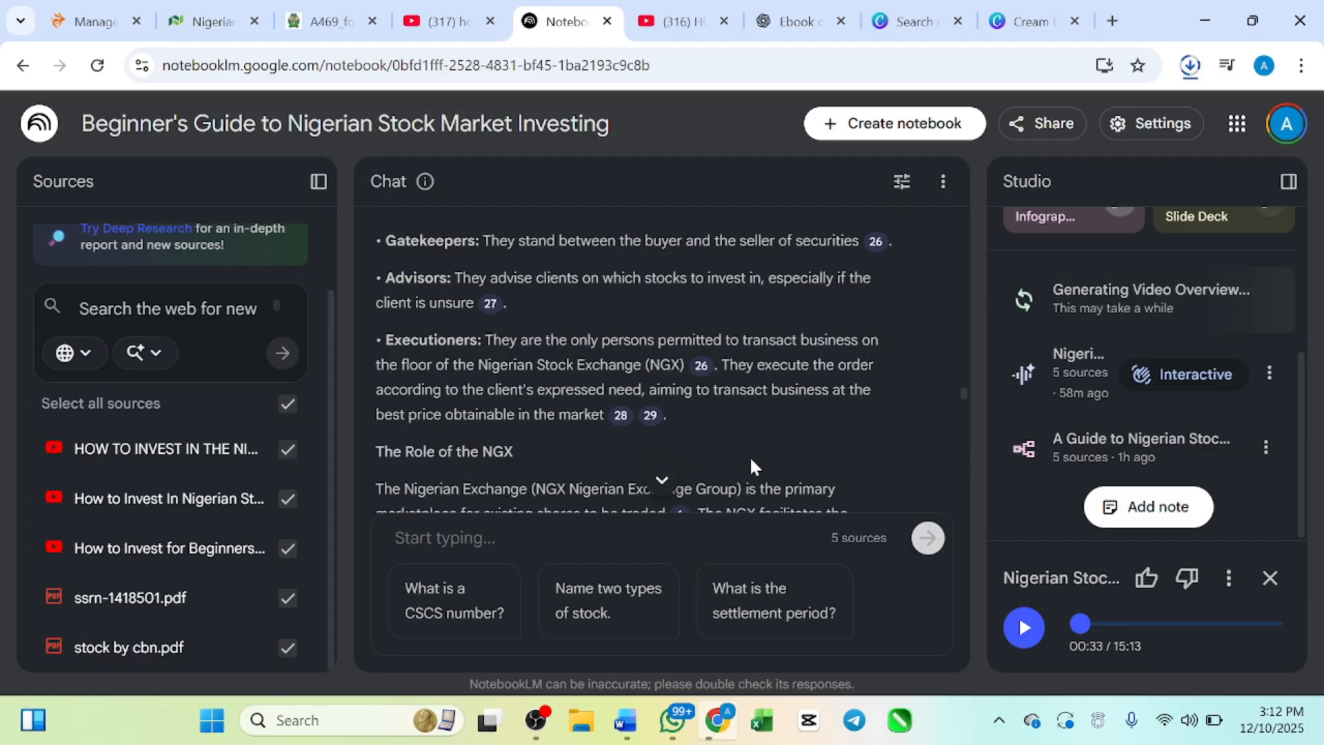
Step: Examine the remaining ebook text in the chat, from the role of the NGX to reinvesting profits and the final encouragement for beginners
scroll(662, 359, down, 2)
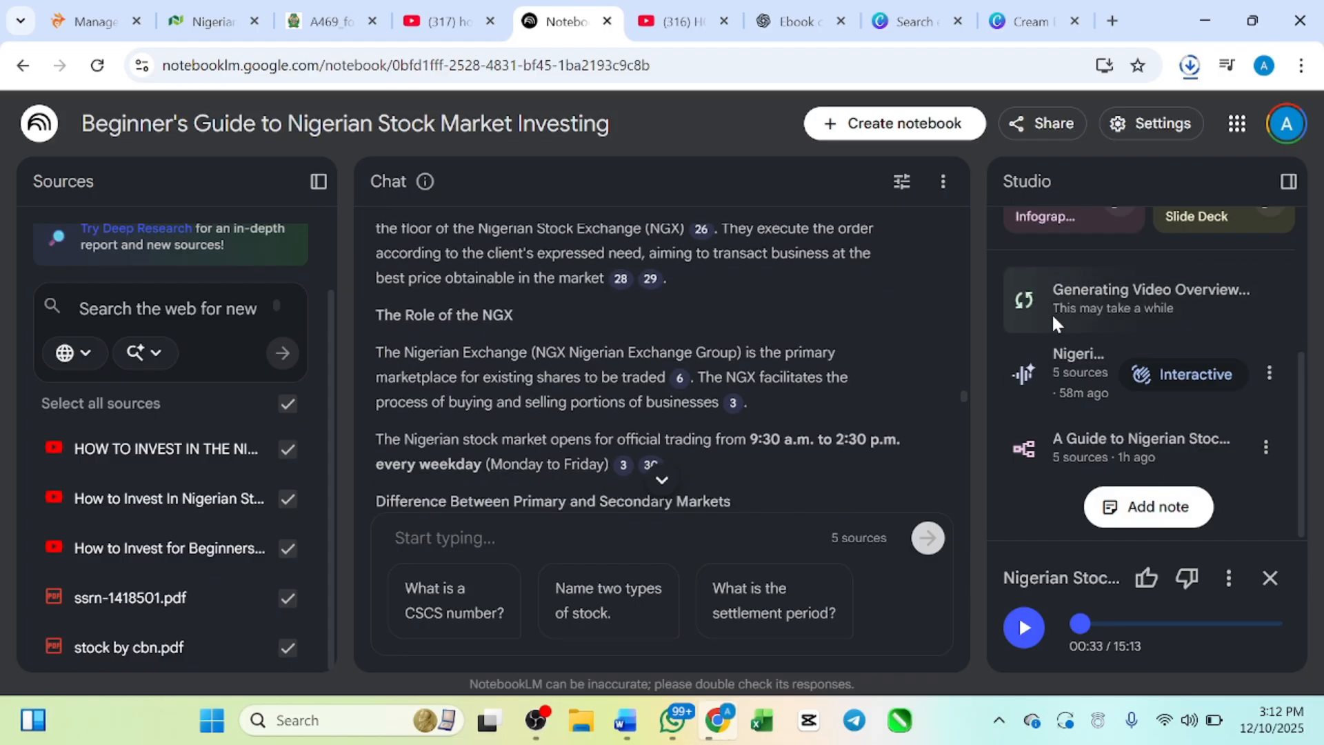
scroll(628, 389, down, 3)
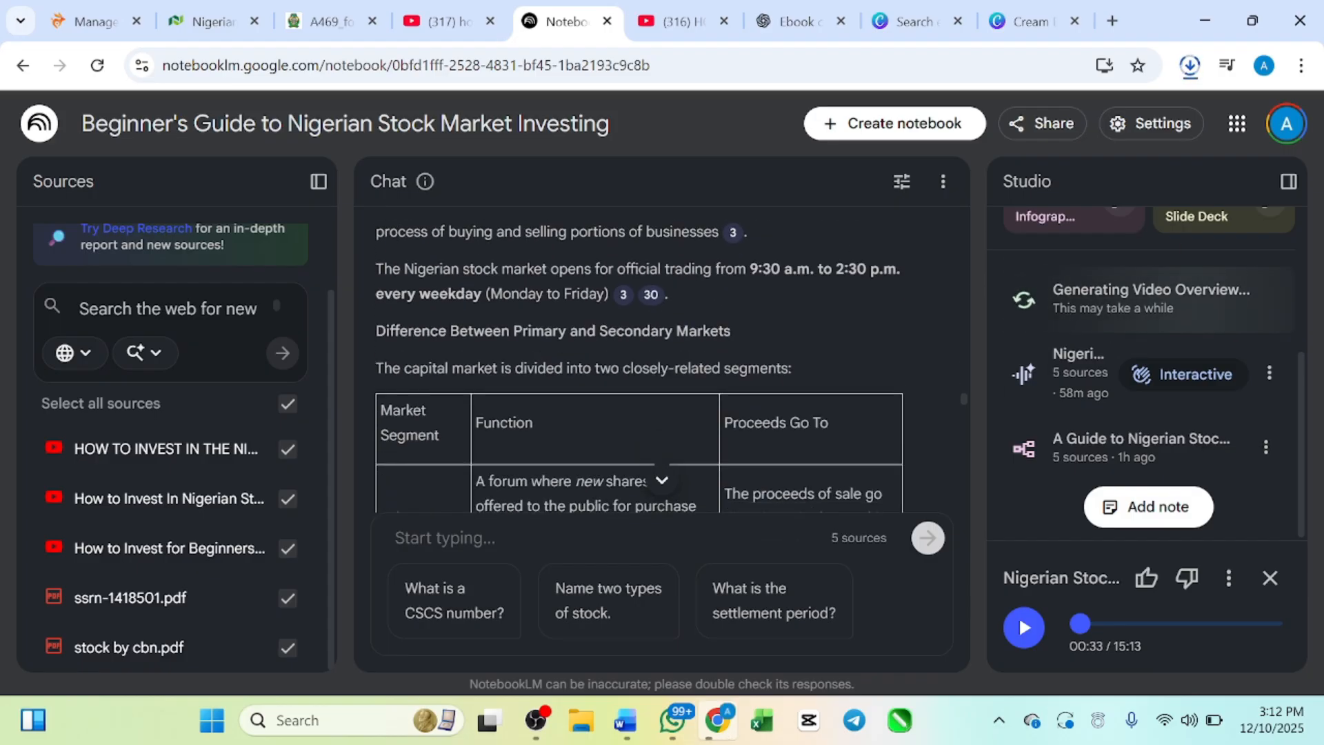
scroll(628, 389, up, 12)
scroll(628, 389, up, 5)
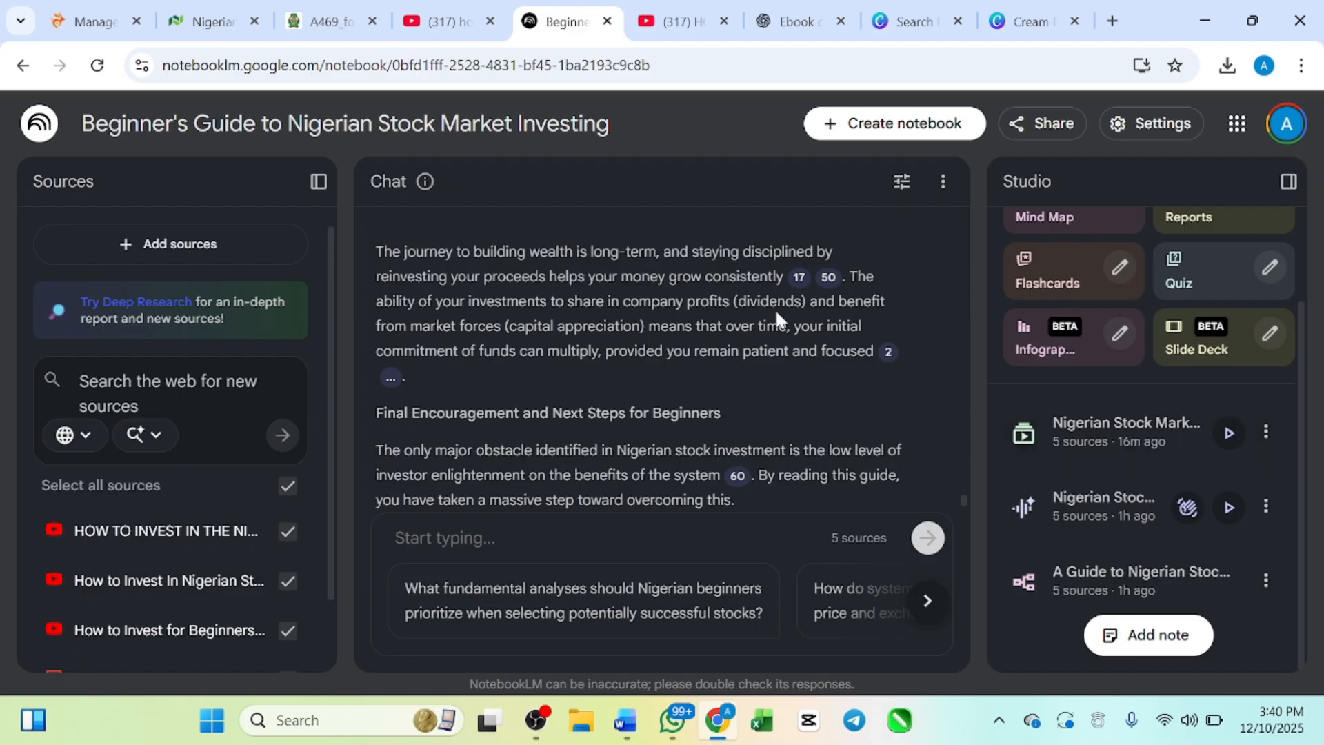
scroll(763, 394, up, 10)
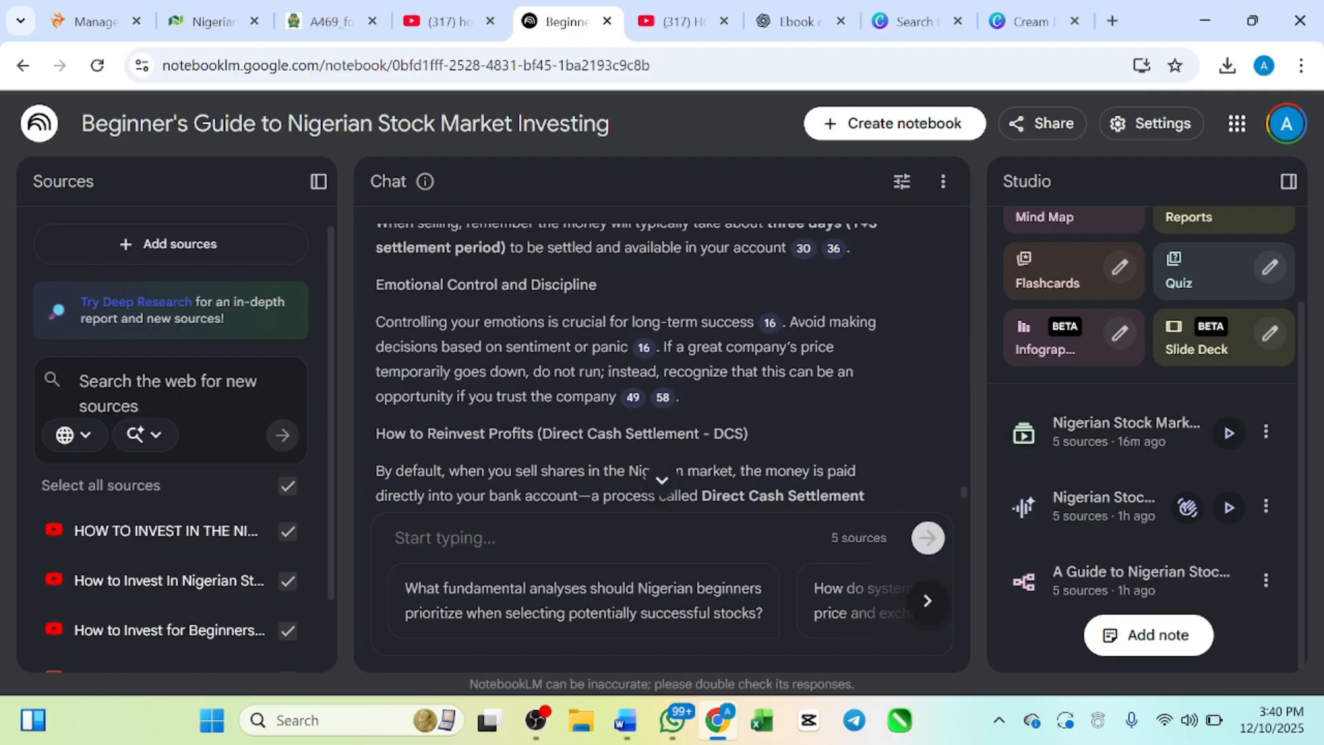
scroll(610, 319, down, 3)
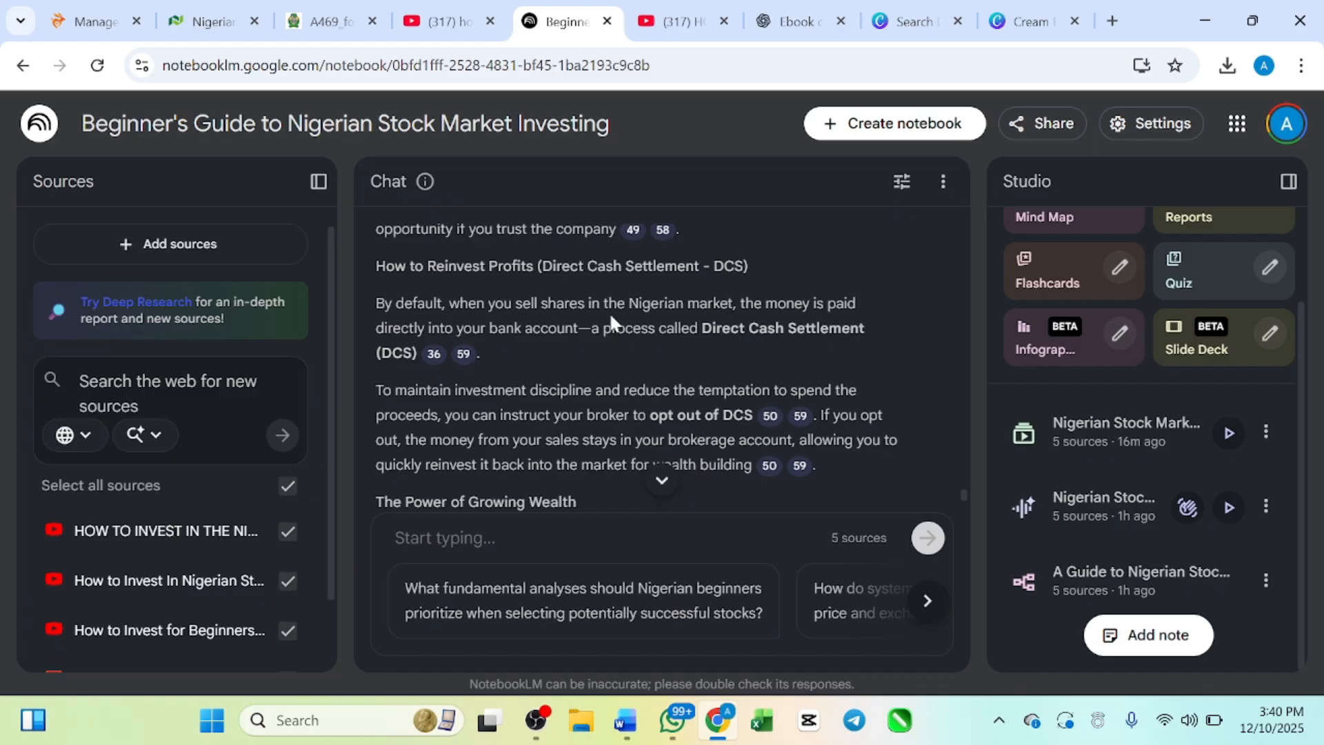
scroll(570, 345, down, 5)
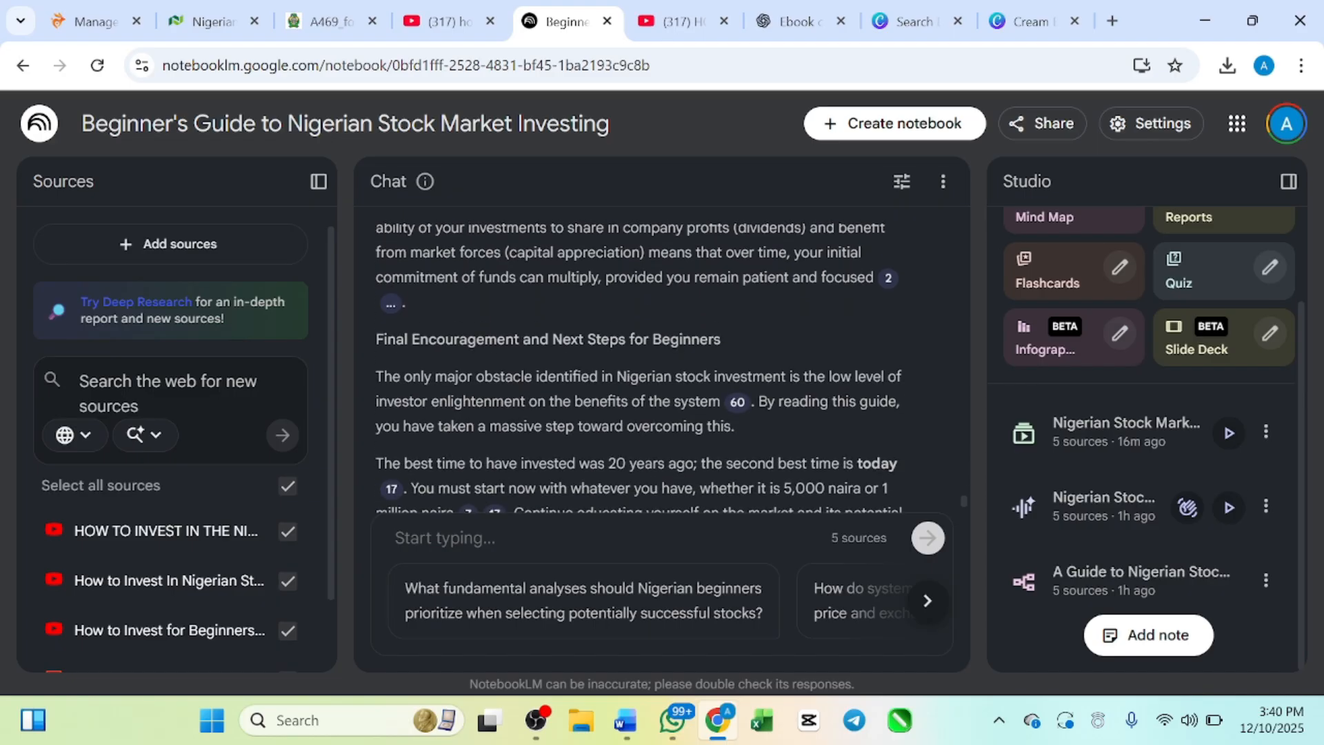
scroll(638, 366, up, 4)
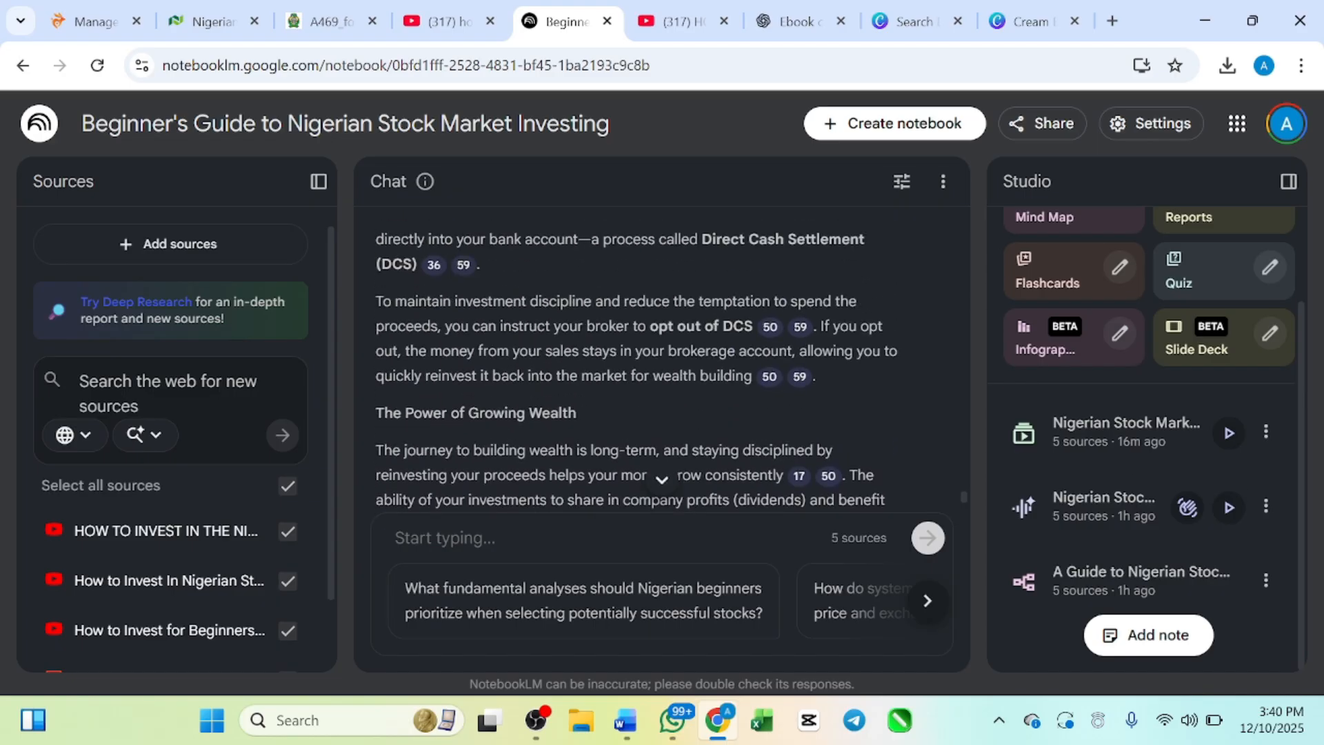
scroll(638, 366, down, 3)
scroll(638, 365, up, 1)
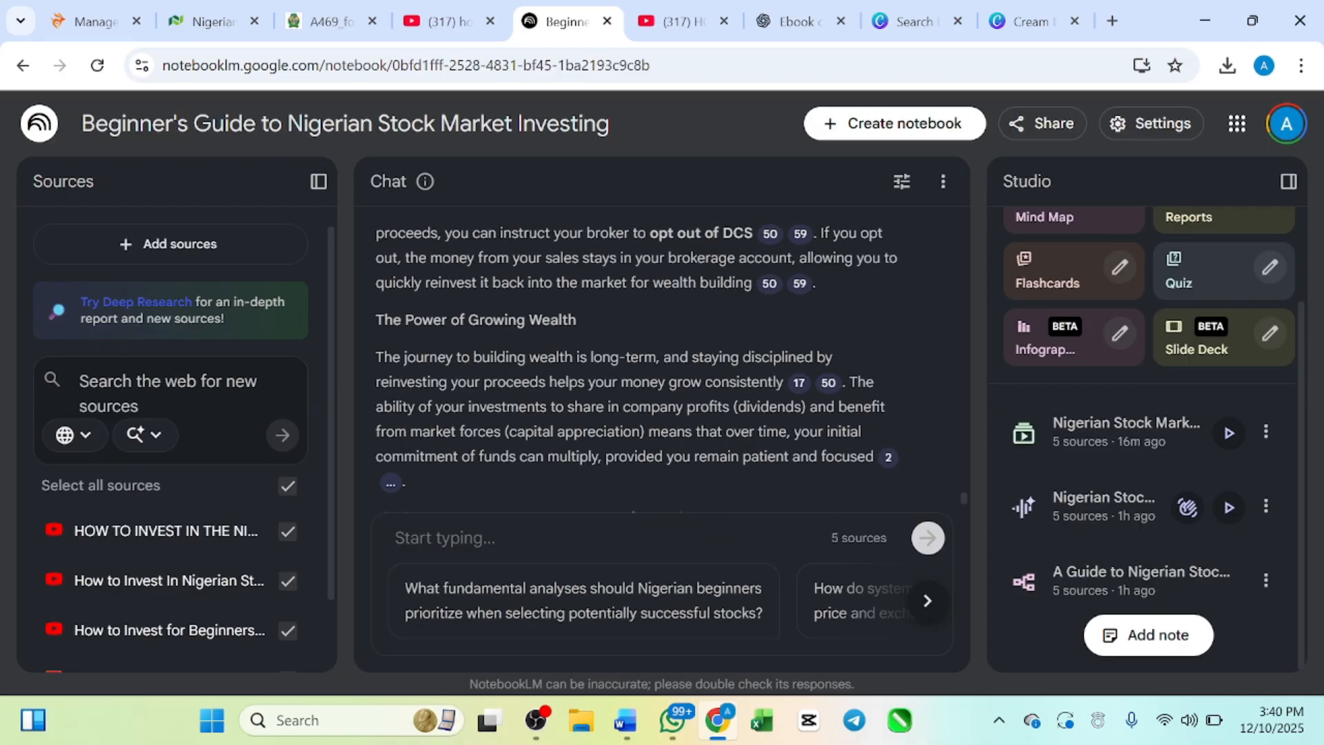
scroll(638, 366, down, 2)
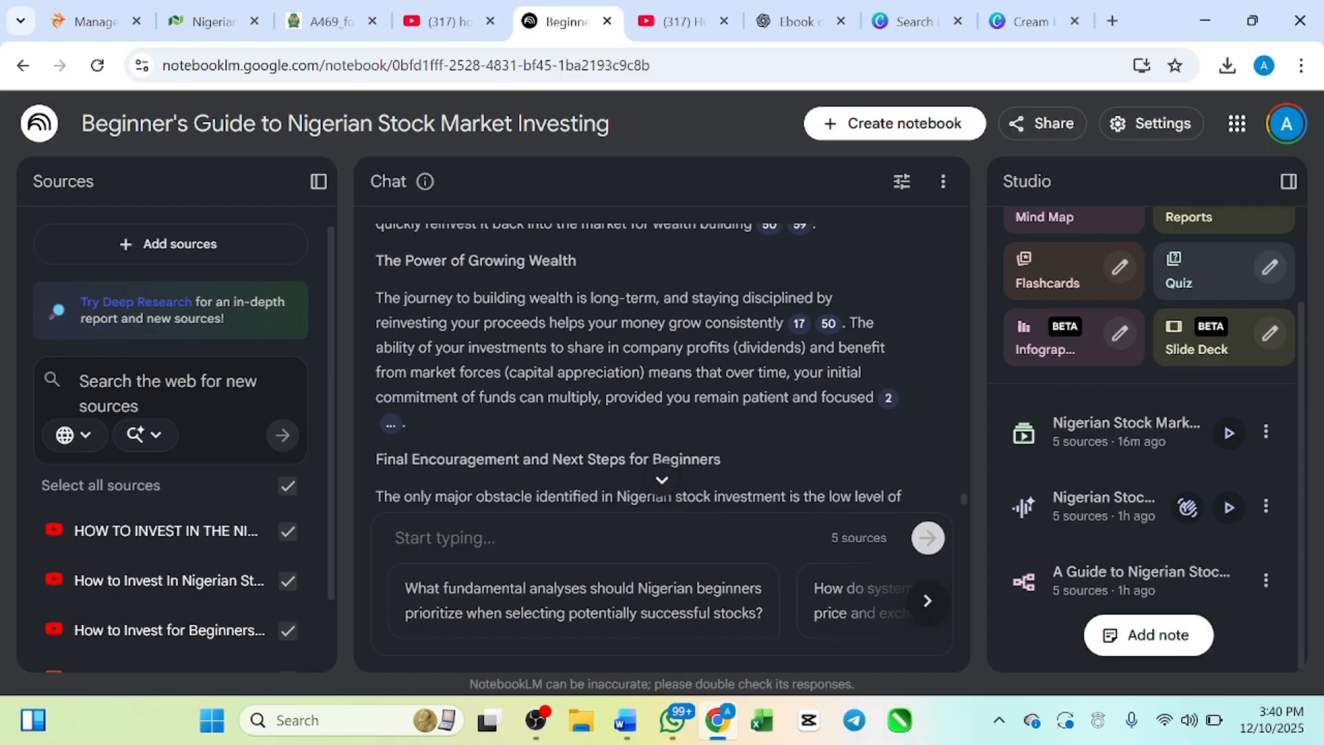
scroll(638, 365, up, 2)
scroll(637, 365, down, 2)
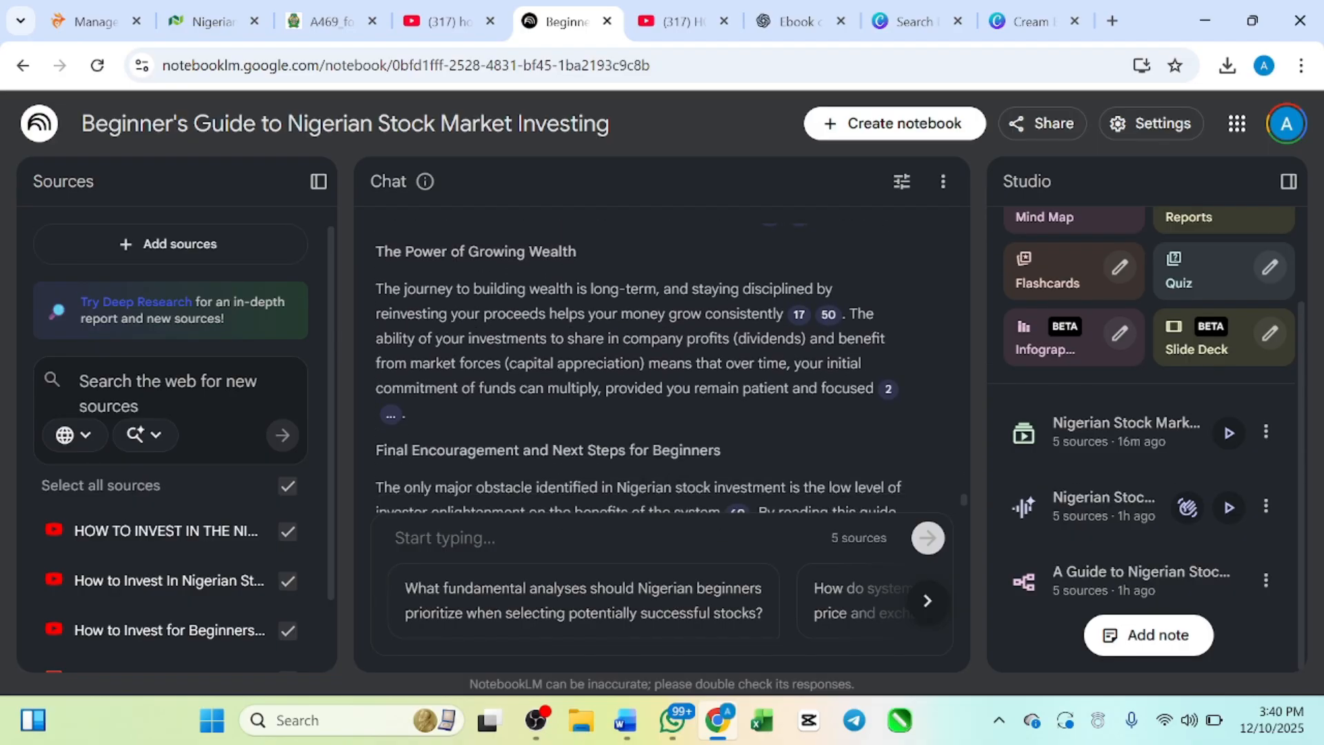
Step: Open the Nigerian Stock Market Guide video overview in full screen, dismissing the incoming message notification
click(1227, 439)
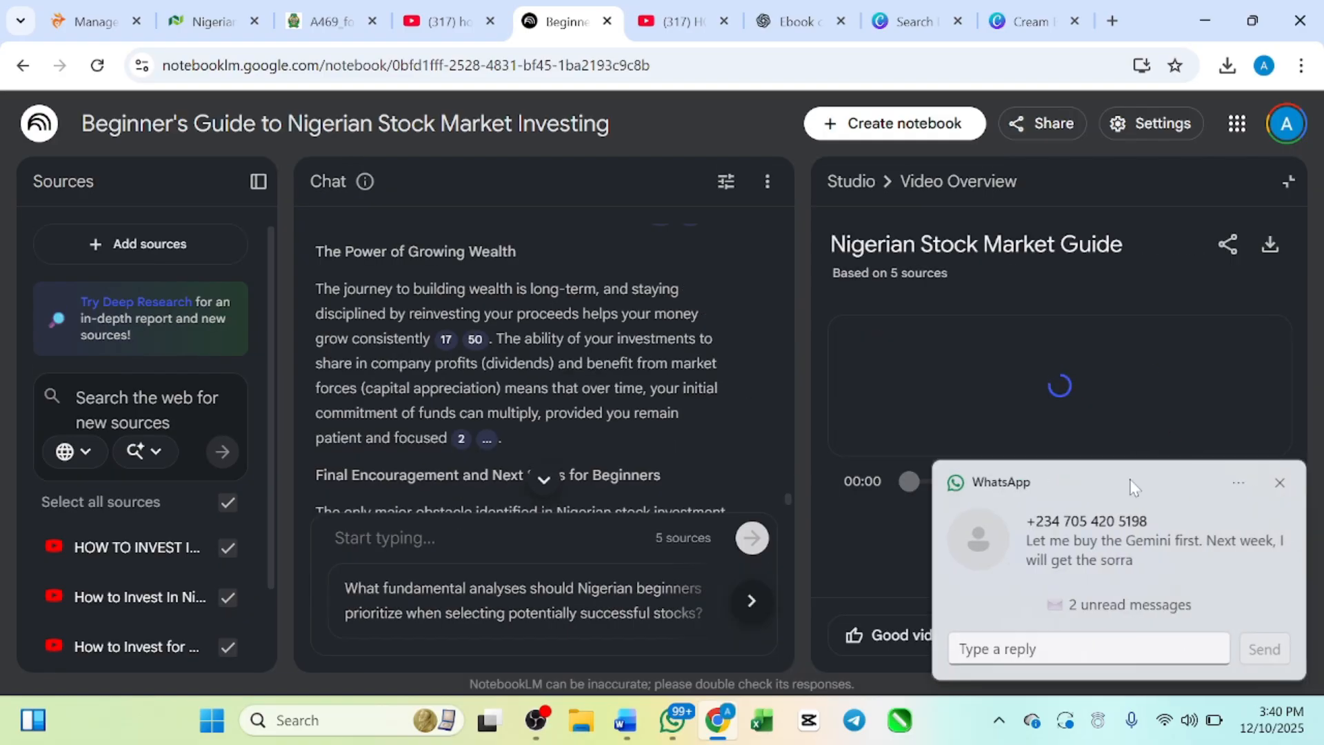
click(1281, 478)
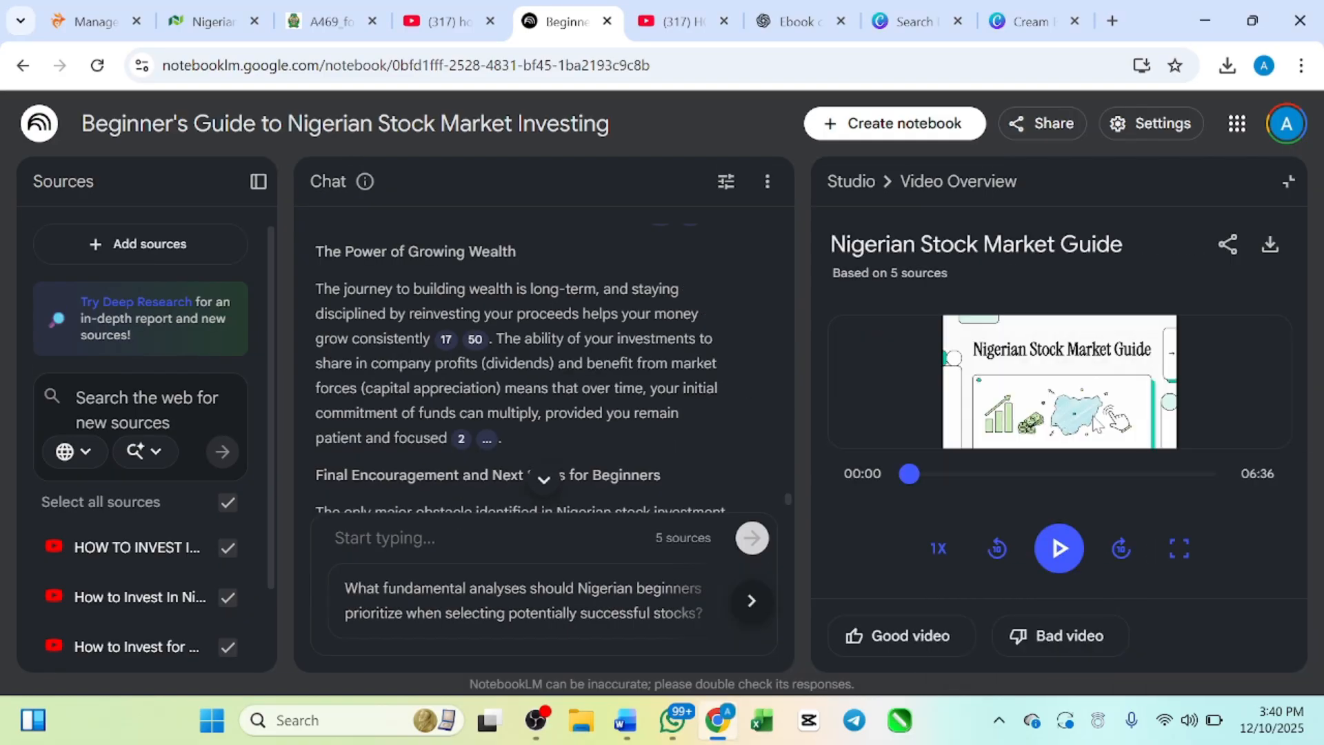
click(1180, 552)
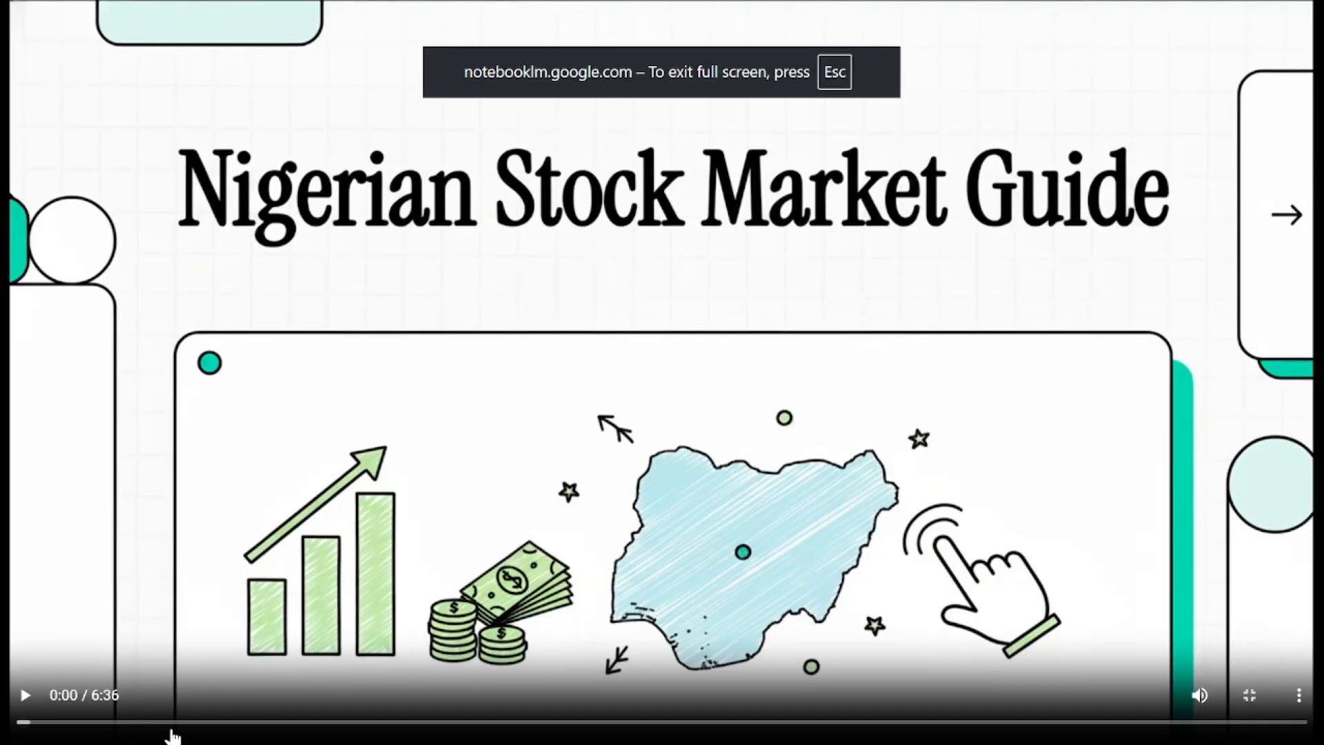